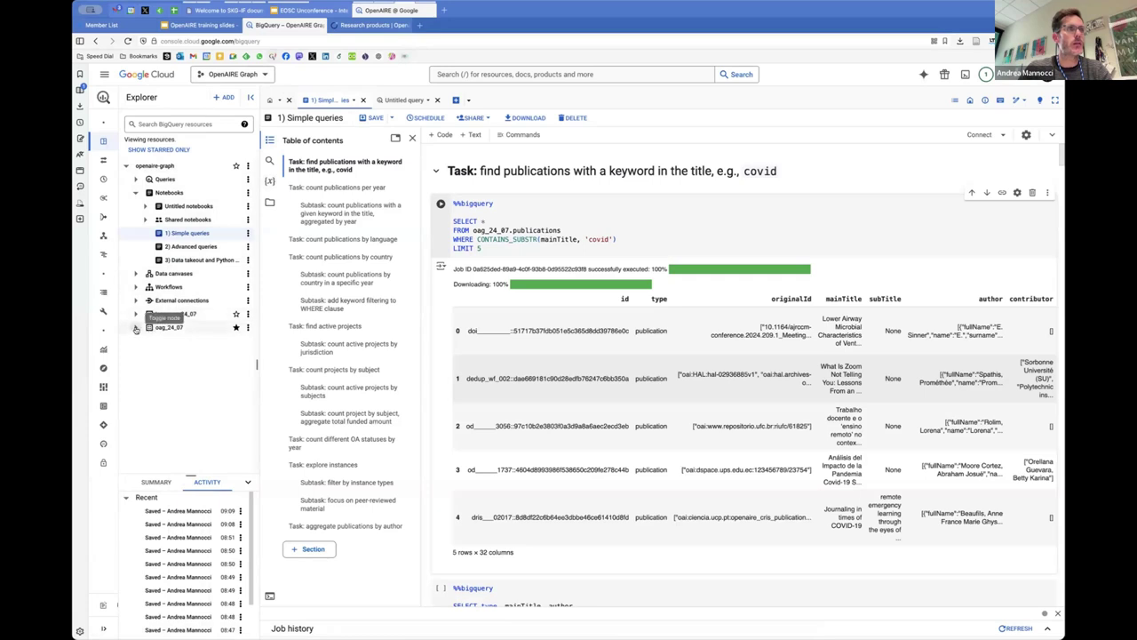
- Expand the oag_24_07 dataset and review the schema of its publications table
{"action": "left_click", "coordinate": [136, 328]}
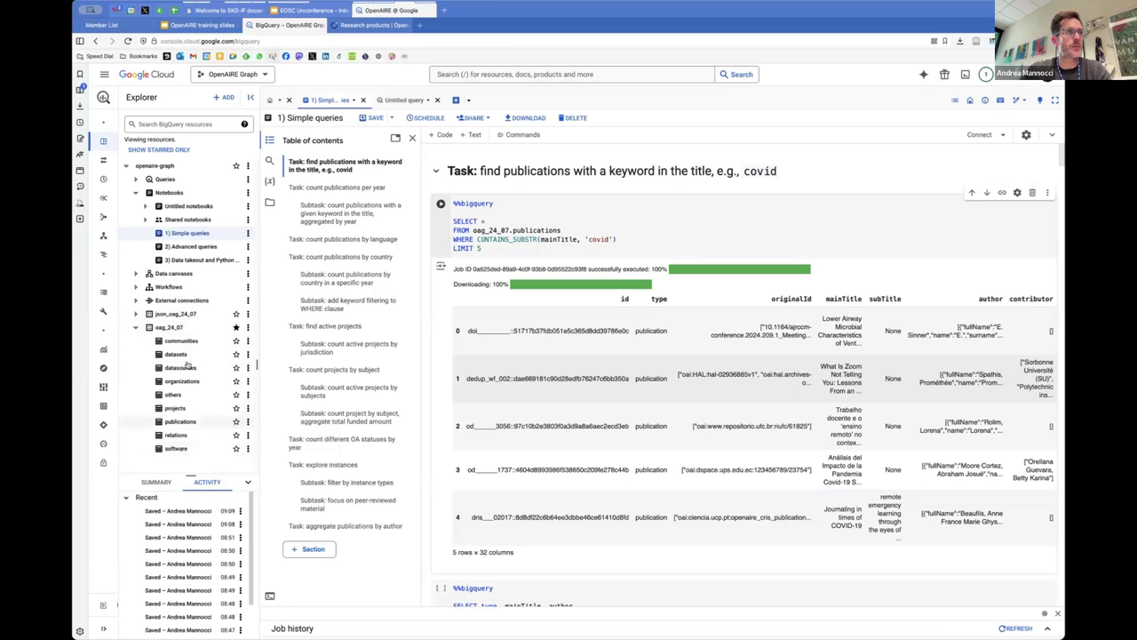
{"action": "left_click", "coordinate": [182, 421]}
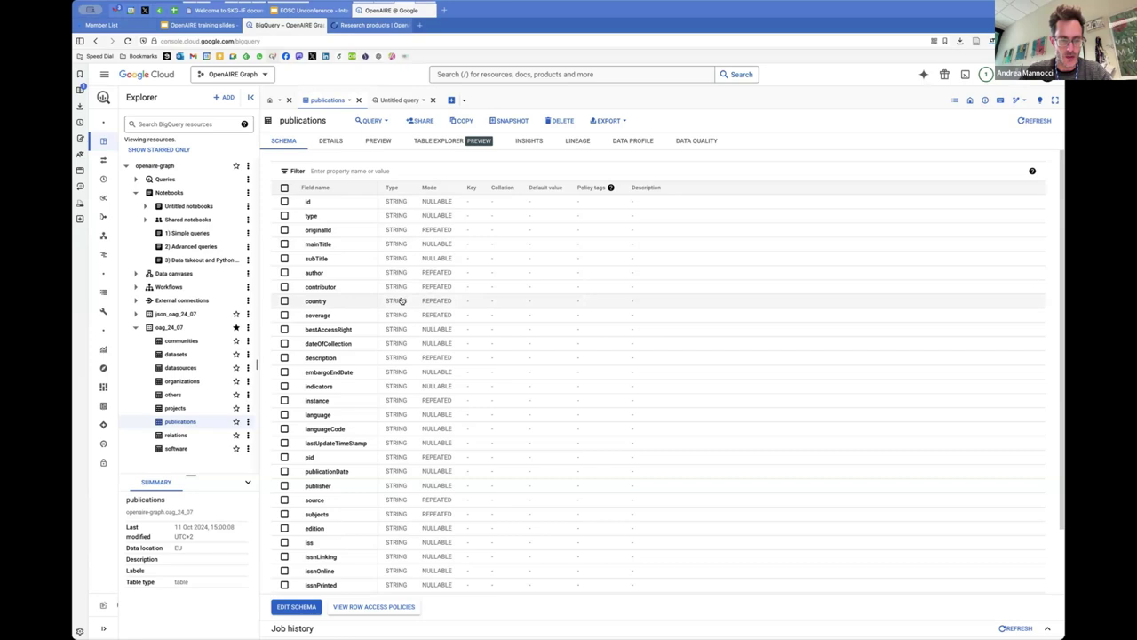
{"action": "scroll", "coordinate": [351, 465], "scroll_direction": "down", "scroll_amount": 3}
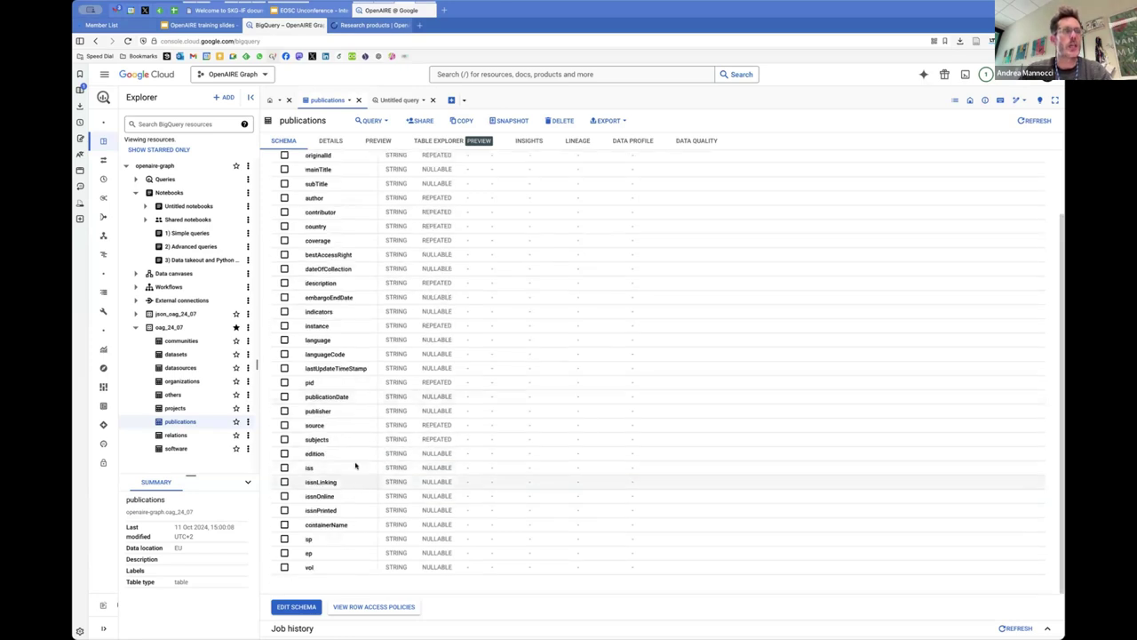
{"action": "scroll", "coordinate": [334, 249], "scroll_direction": "up", "scroll_amount": 3}
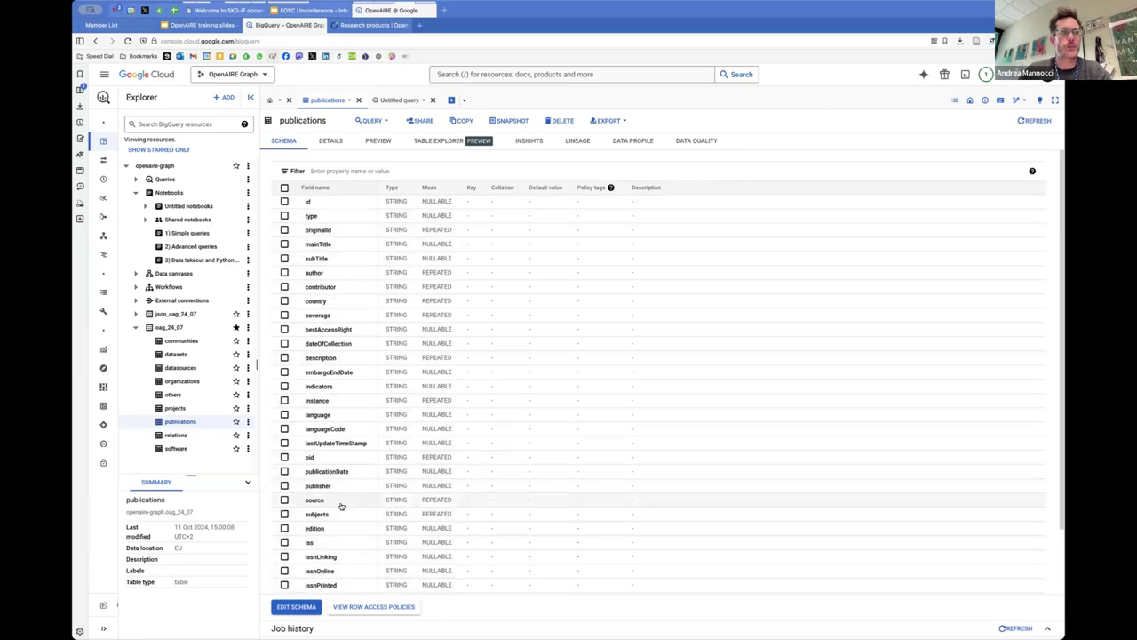
- Preview the rows of the publications table, widen the mainTitle column and look across the remaining columns
{"action": "left_click", "coordinate": [383, 142]}
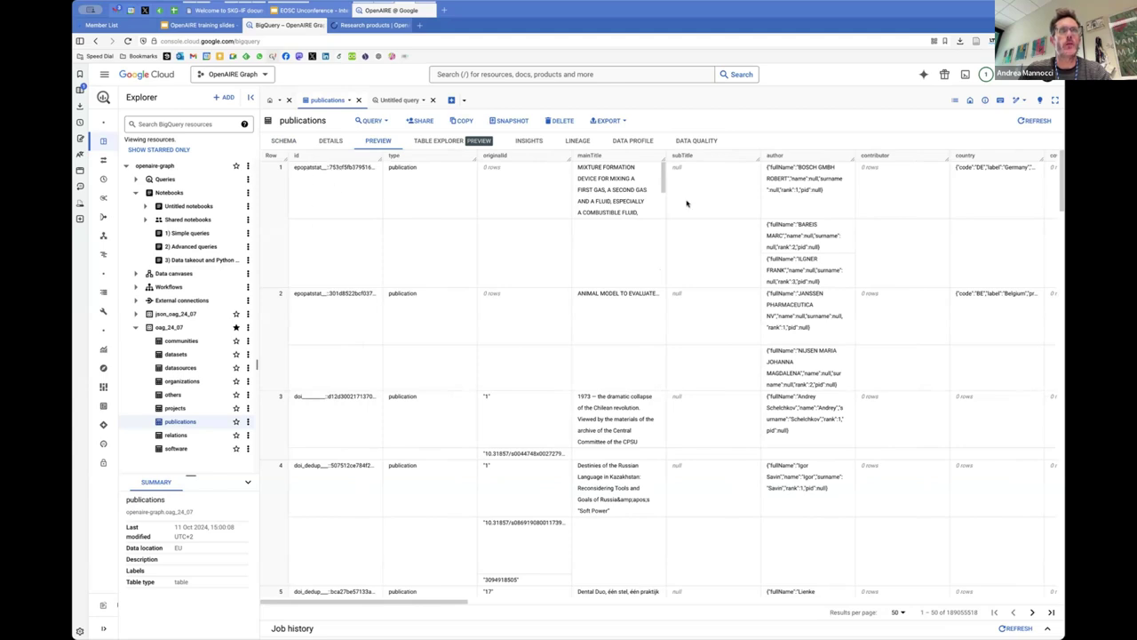
{"action": "scroll", "coordinate": [738, 205], "scroll_direction": "right", "scroll_amount": 2}
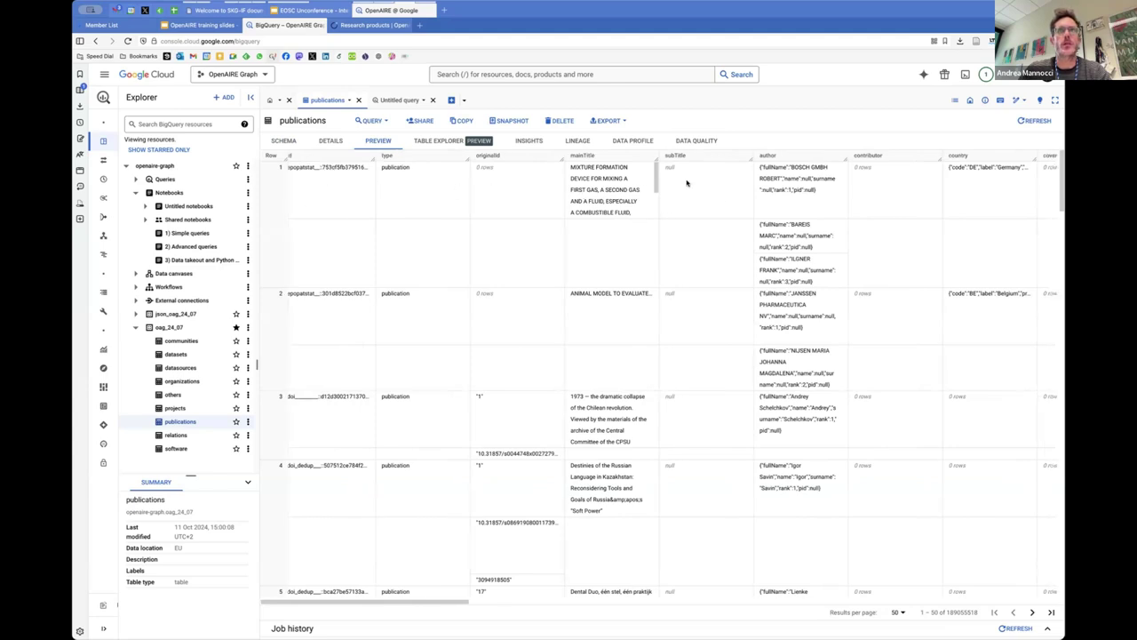
{"action": "left_click_drag", "start_coordinate": [637, 155], "coordinate": [742, 158]}
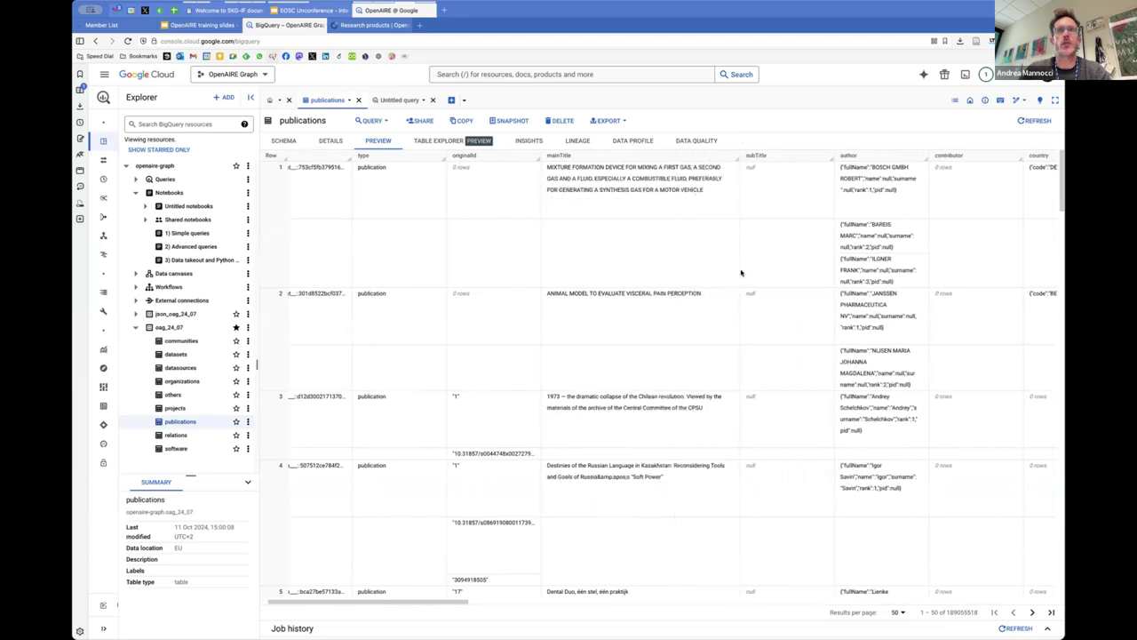
{"action": "scroll", "coordinate": [741, 273], "scroll_direction": "right", "scroll_amount": 5}
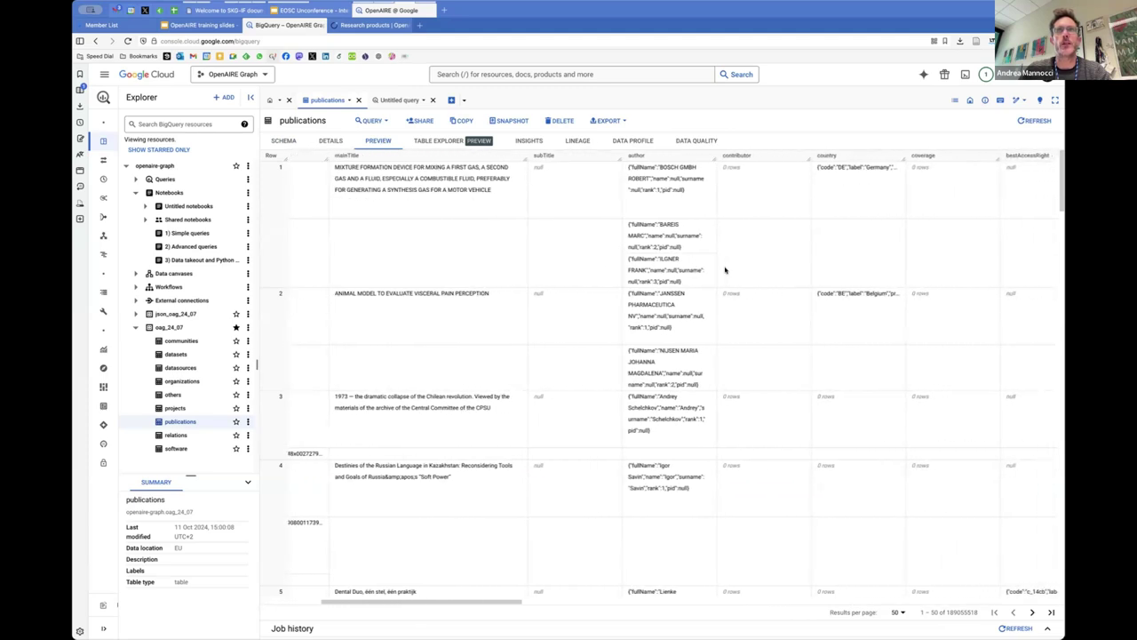
{"action": "scroll", "coordinate": [724, 269], "scroll_direction": "right", "scroll_amount": 6}
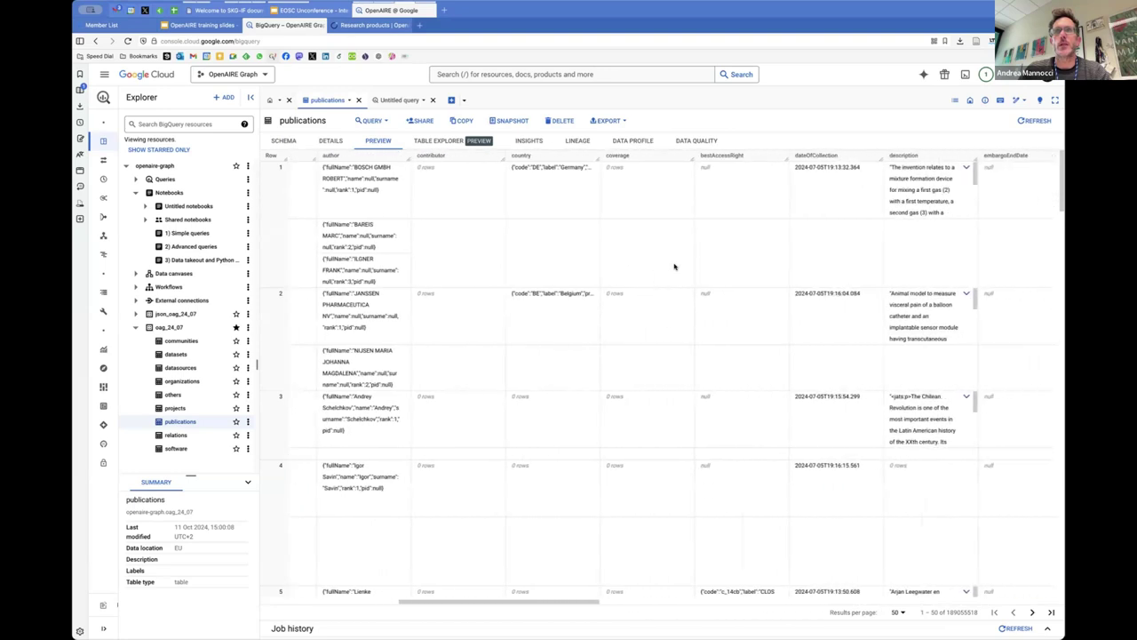
{"action": "scroll", "coordinate": [674, 266], "scroll_direction": "left", "scroll_amount": 10}
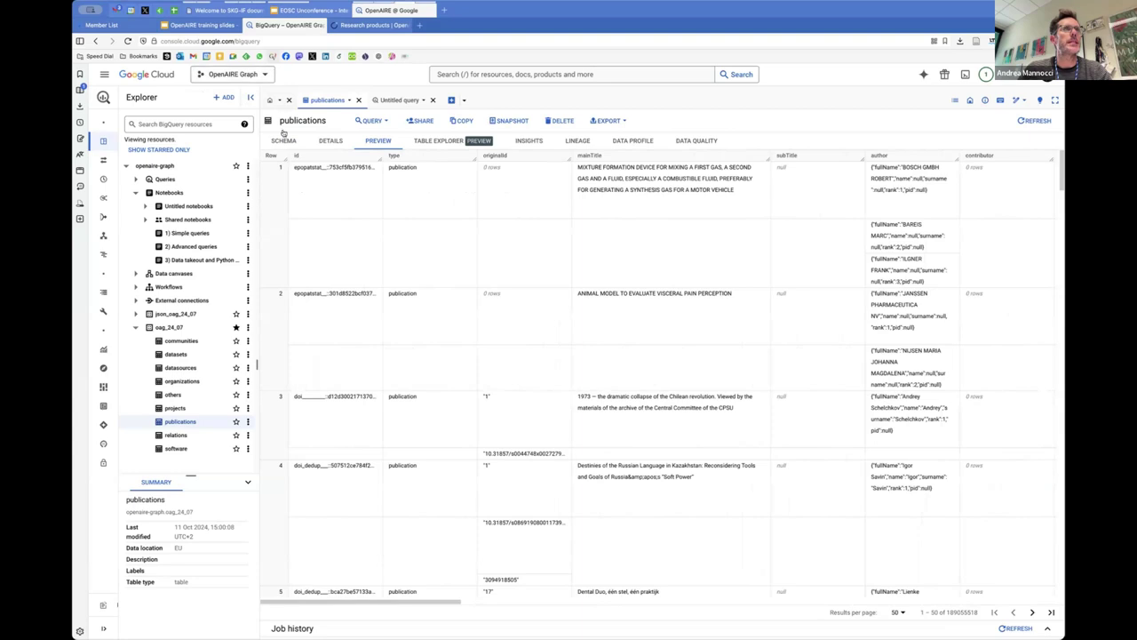
- Switch to the OpenAIRE Graph documentation and view the Data model overview and its Research products entity page
{"action": "left_click", "coordinate": [386, 25]}
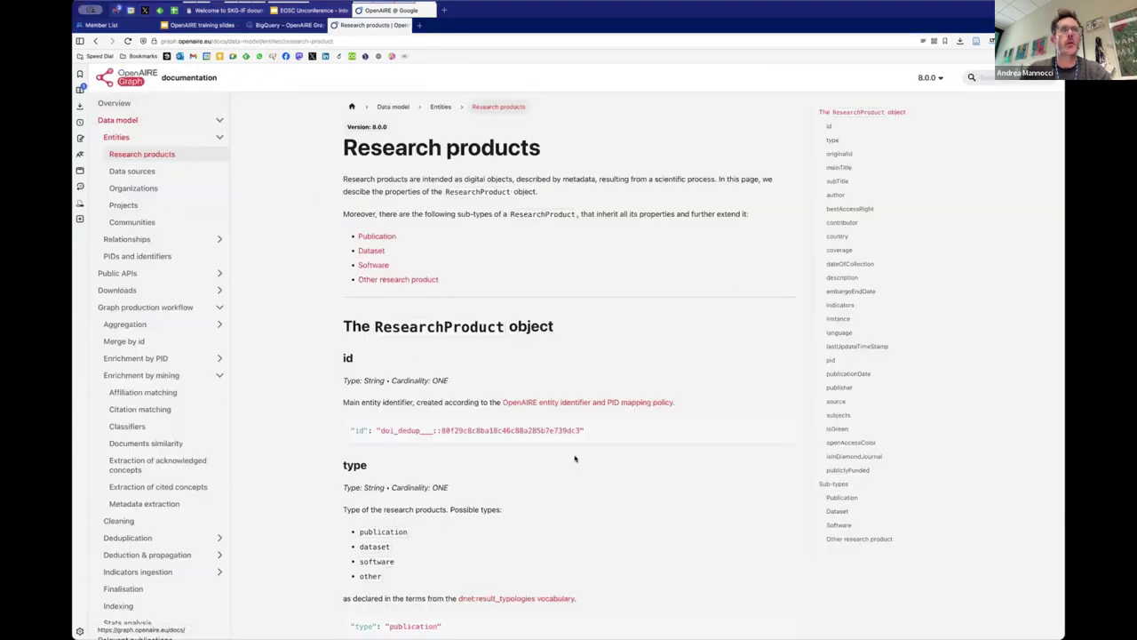
{"action": "key", "text": "ctrl+l"}
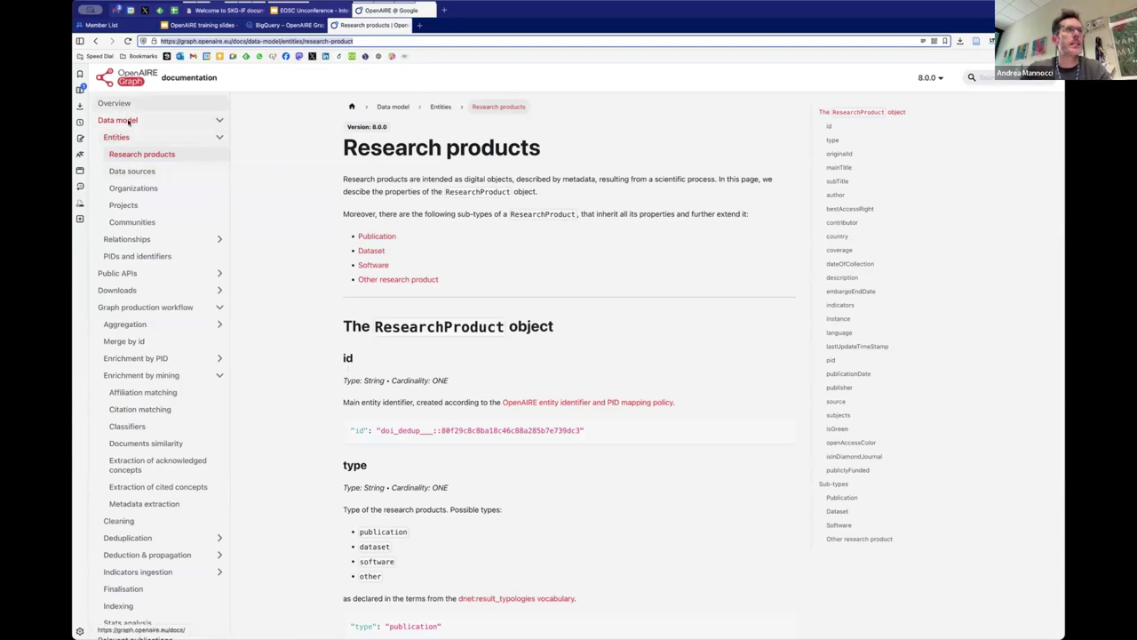
{"action": "left_click", "coordinate": [116, 119]}
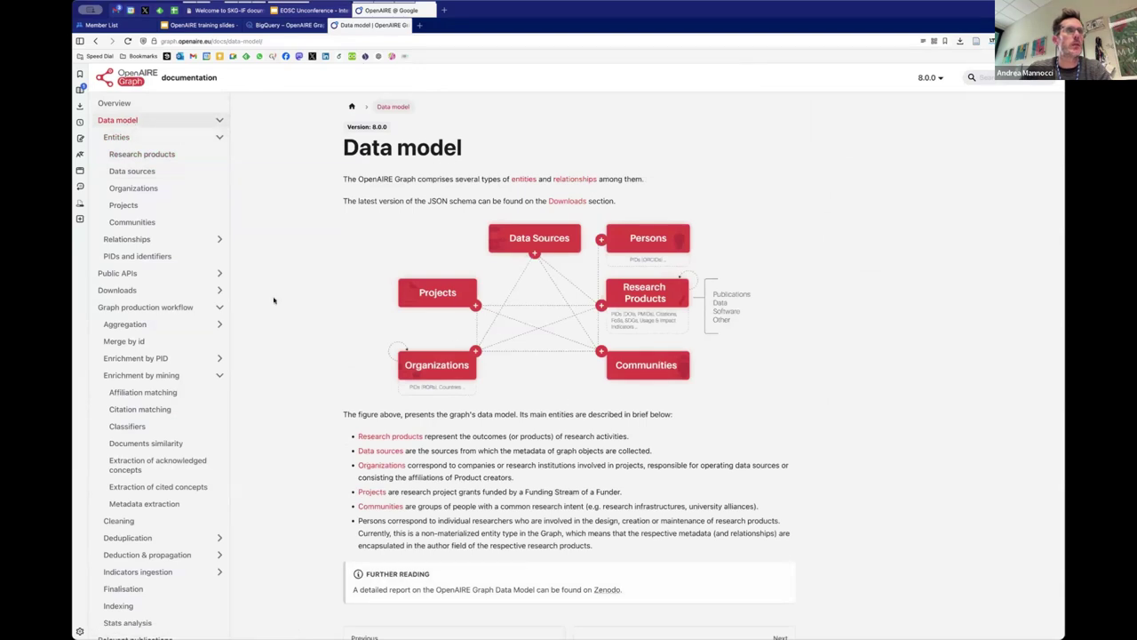
{"action": "left_click", "coordinate": [125, 155]}
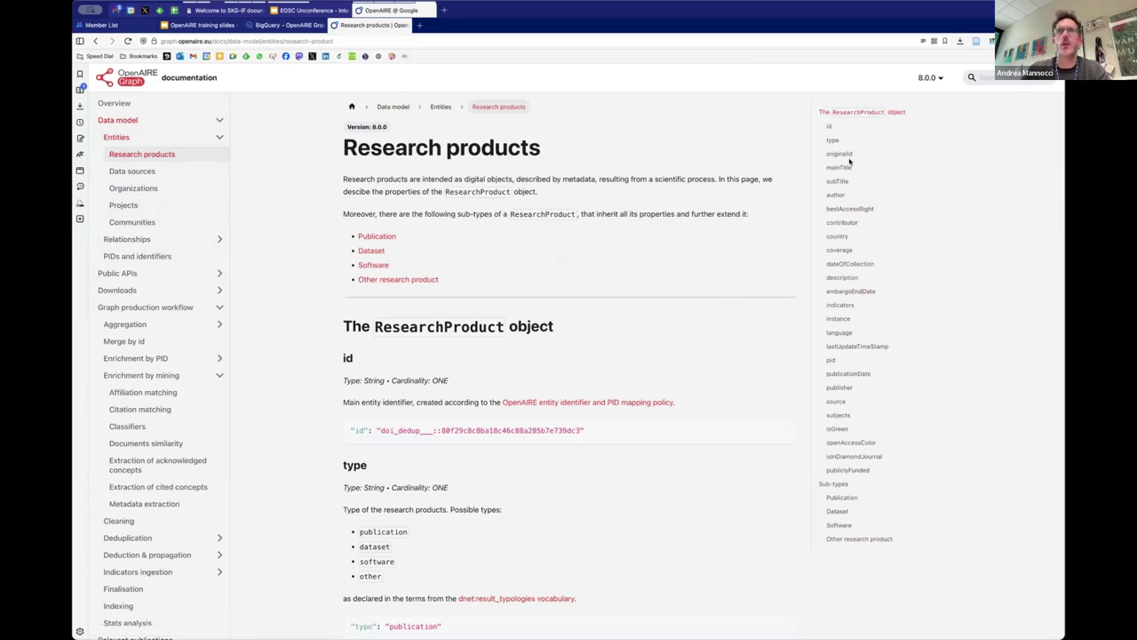
- Return to BigQuery and open the "1) Simple queries" notebook at the covid title-keyword query cell
{"action": "left_click", "coordinate": [286, 25]}
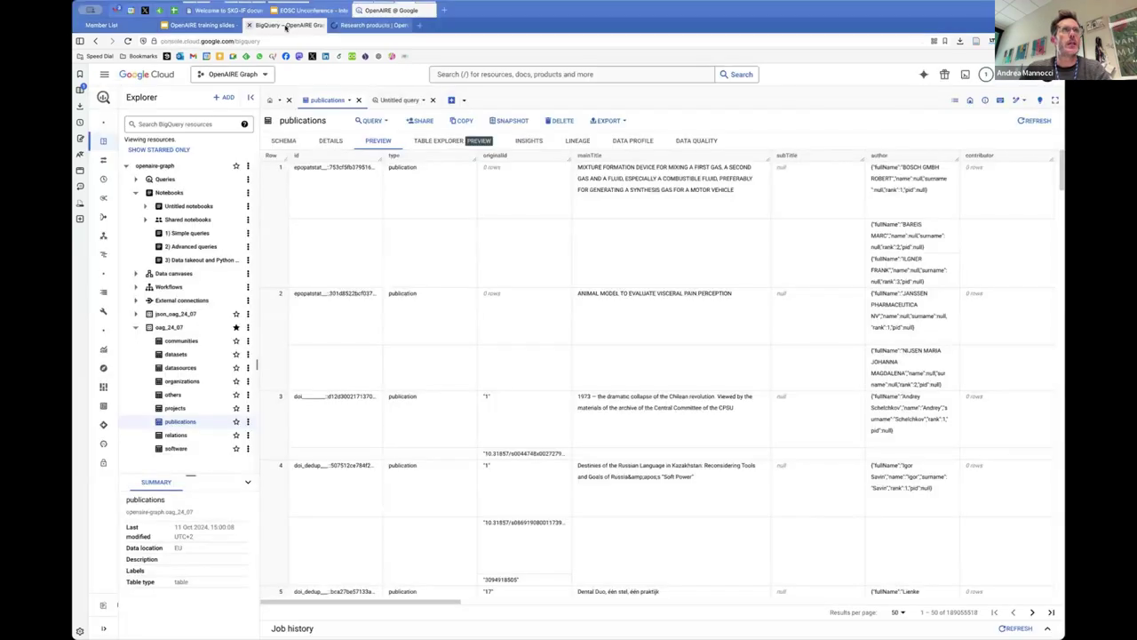
{"action": "left_click", "coordinate": [391, 101]}
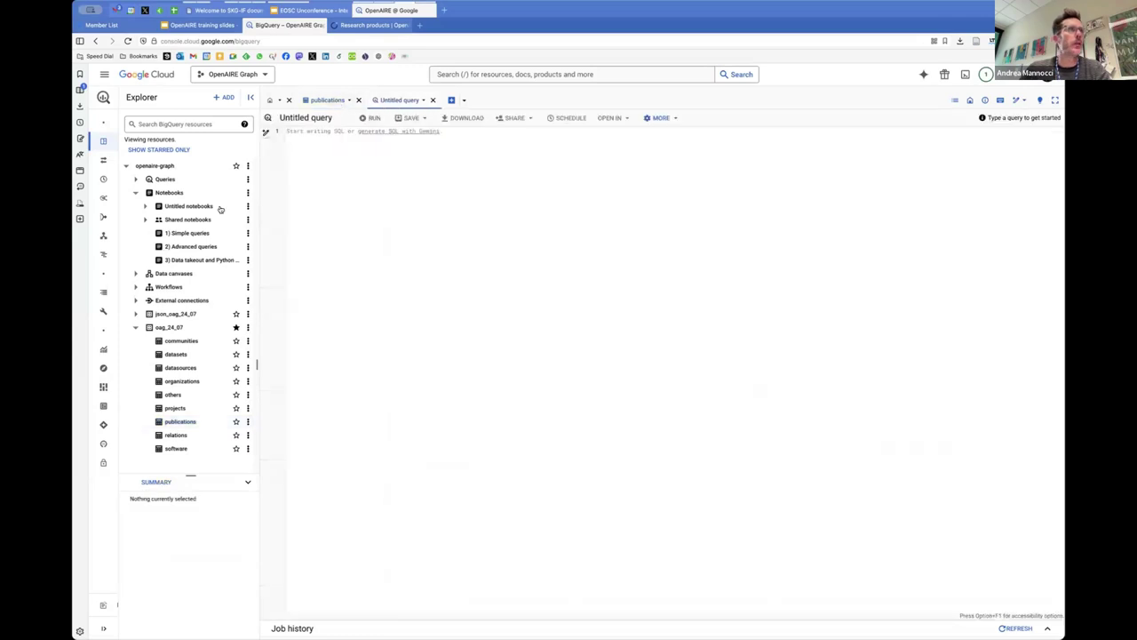
{"action": "left_click", "coordinate": [197, 234]}
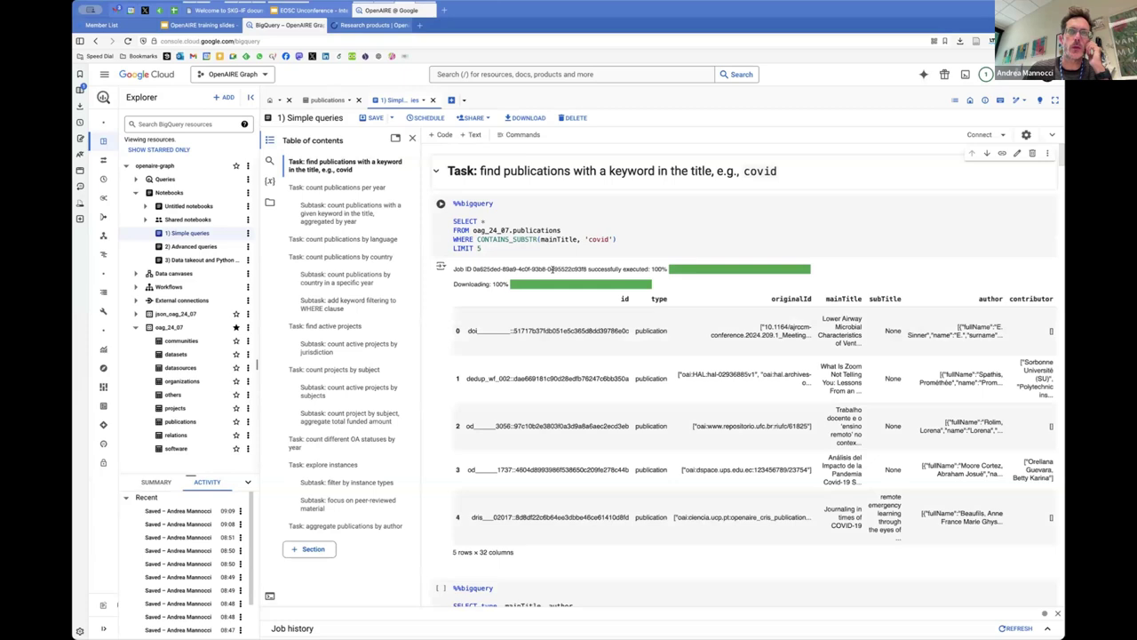
{"action": "left_click", "coordinate": [493, 248]}
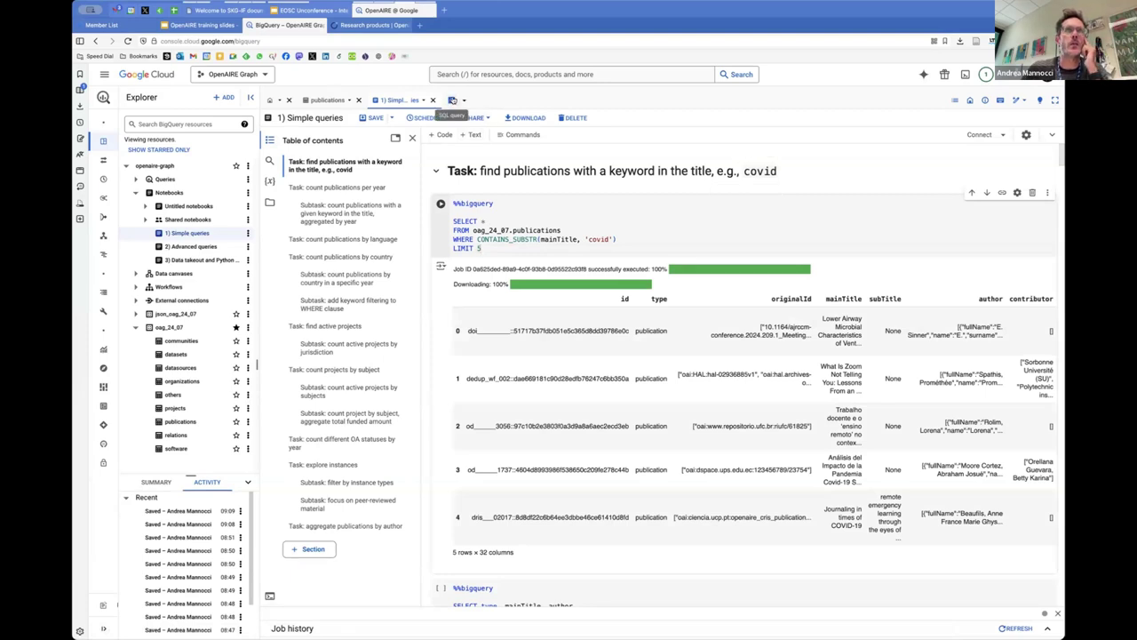
- Create a new SQL query and paste in the notebook's SELECT statement that finds five publications with 'covid' in mainTitle
{"action": "left_click", "coordinate": [450, 100]}
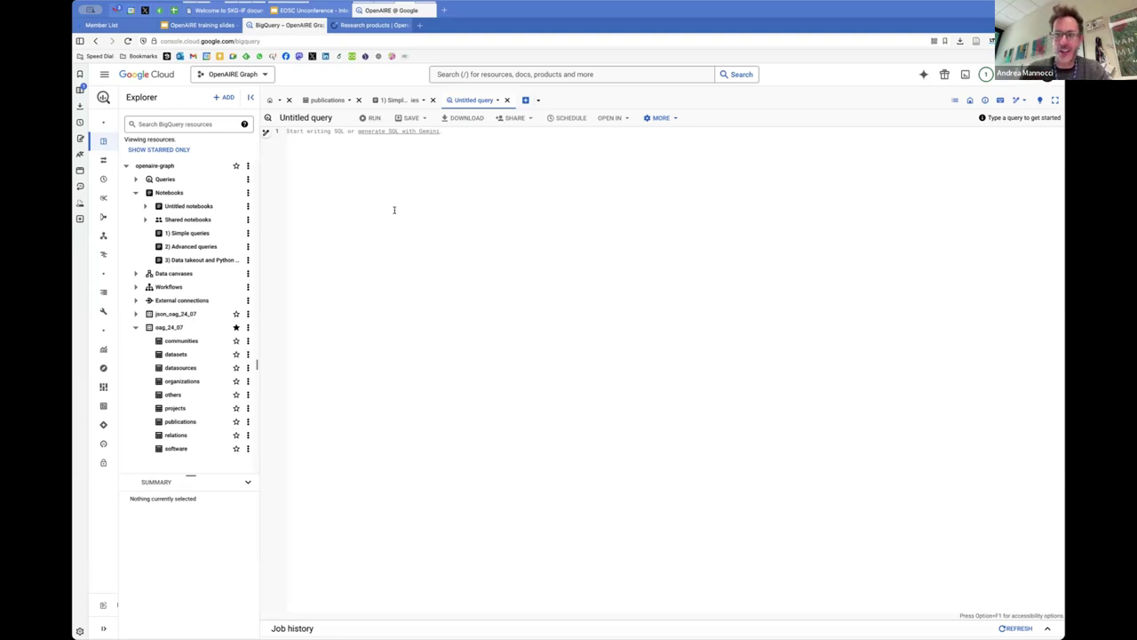
{"action": "left_click", "coordinate": [398, 100]}
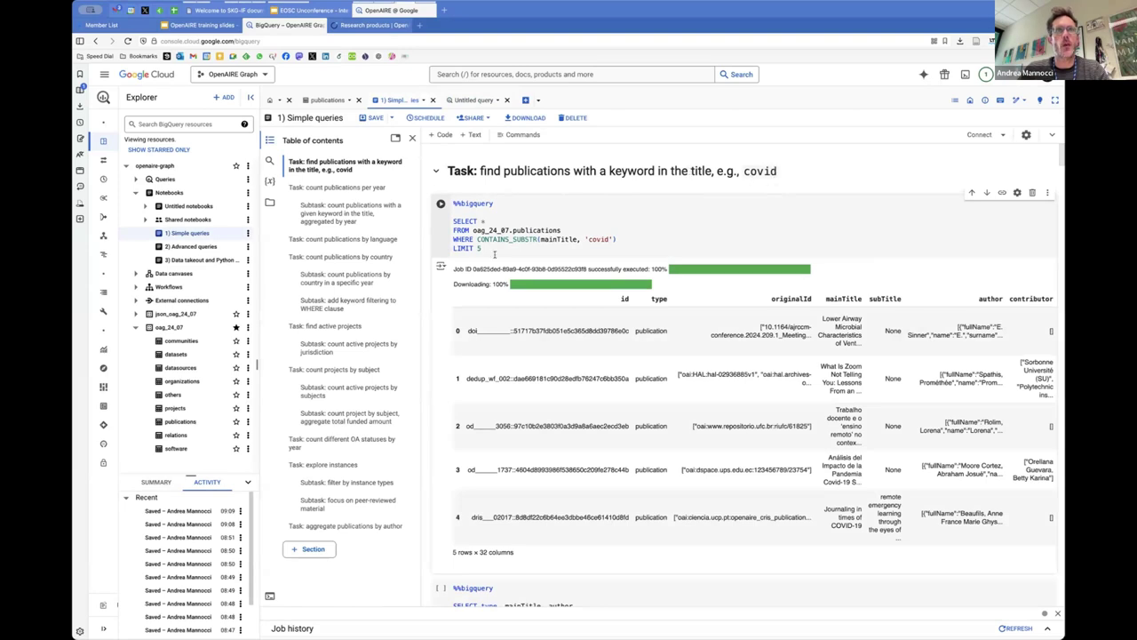
{"action": "left_click_drag", "start_coordinate": [495, 250], "coordinate": [546, 216]}
{"action": "key", "text": "ctrl+c"}
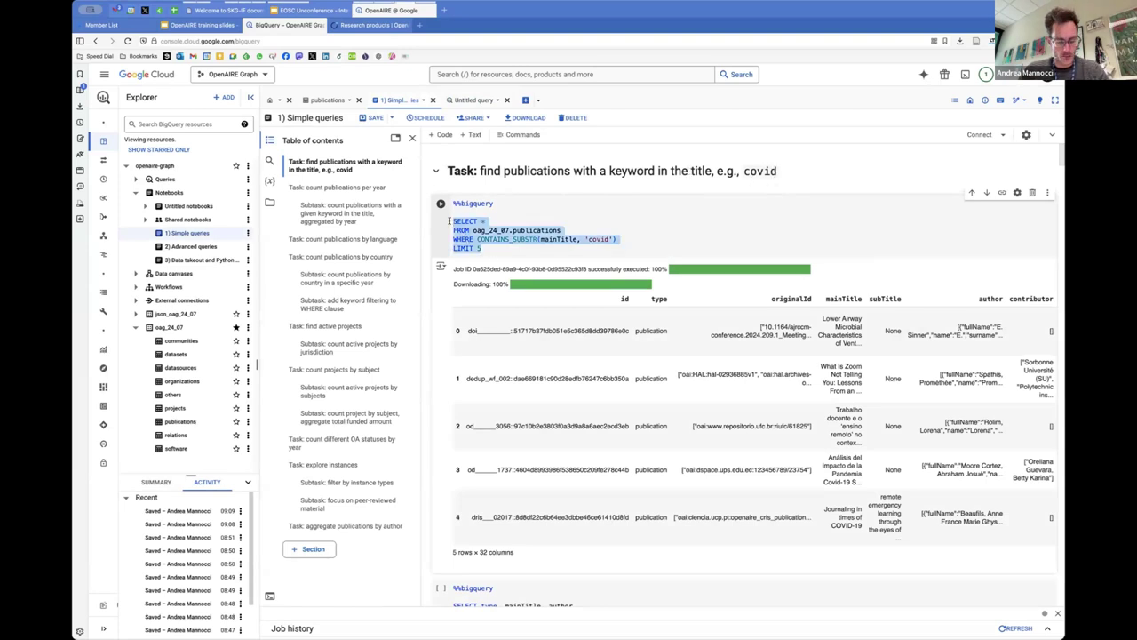
{"action": "left_click", "coordinate": [475, 101]}
{"action": "left_click", "coordinate": [475, 196]}
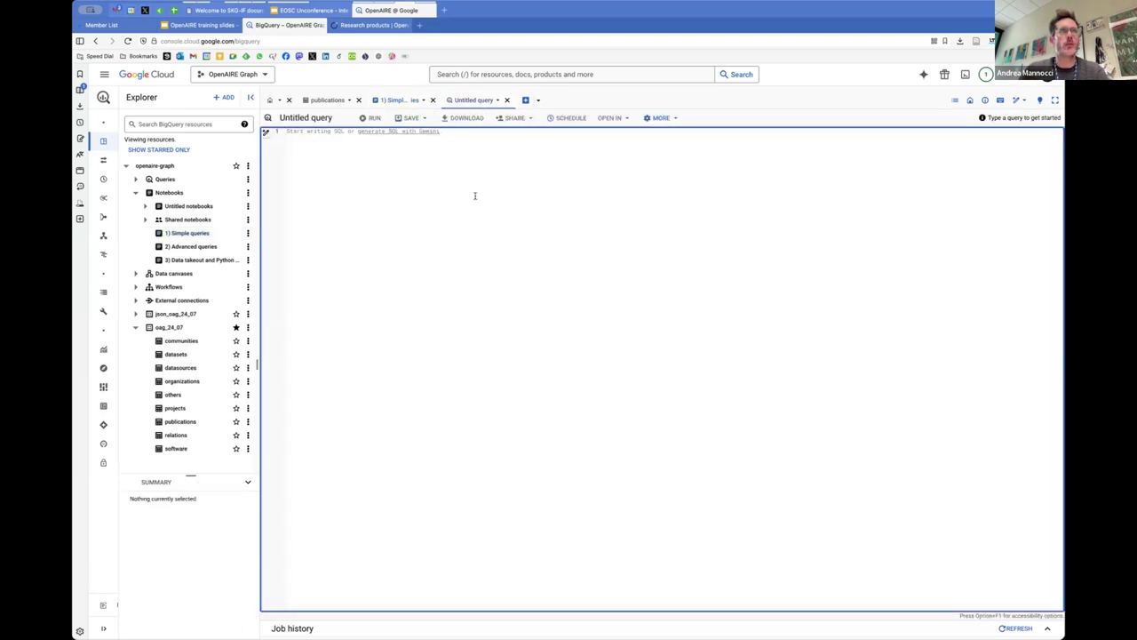
{"action": "key", "text": "ctrl+v"}
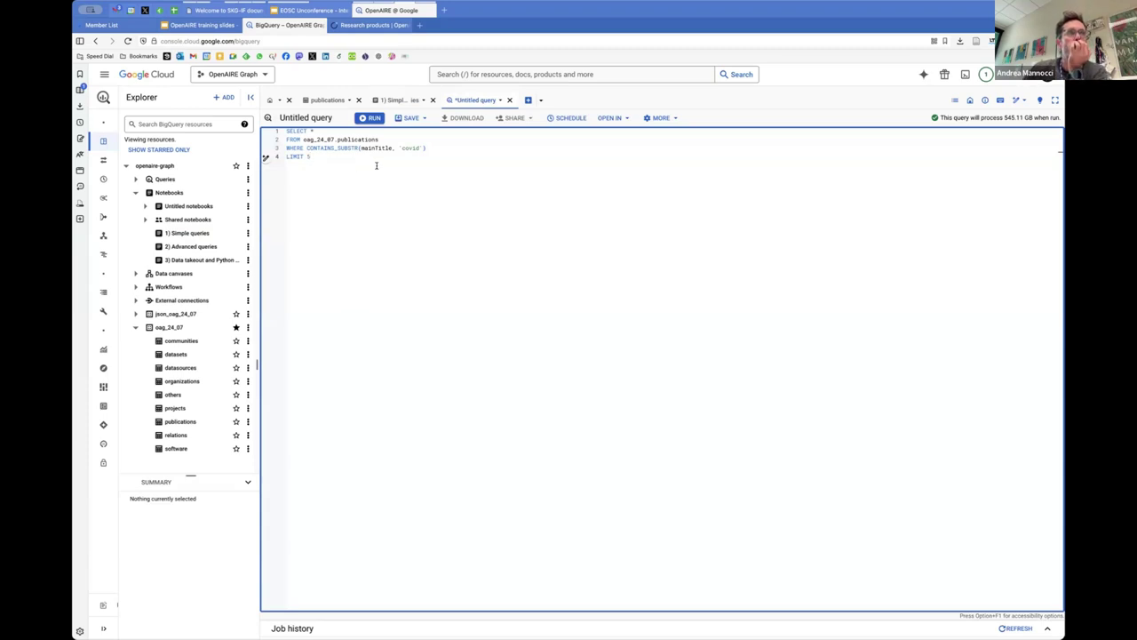
- Check the notebook's title-keyword task, then highlight the FROM oag_24_07.publications clause in the untitled query
{"action": "left_click", "coordinate": [393, 100]}
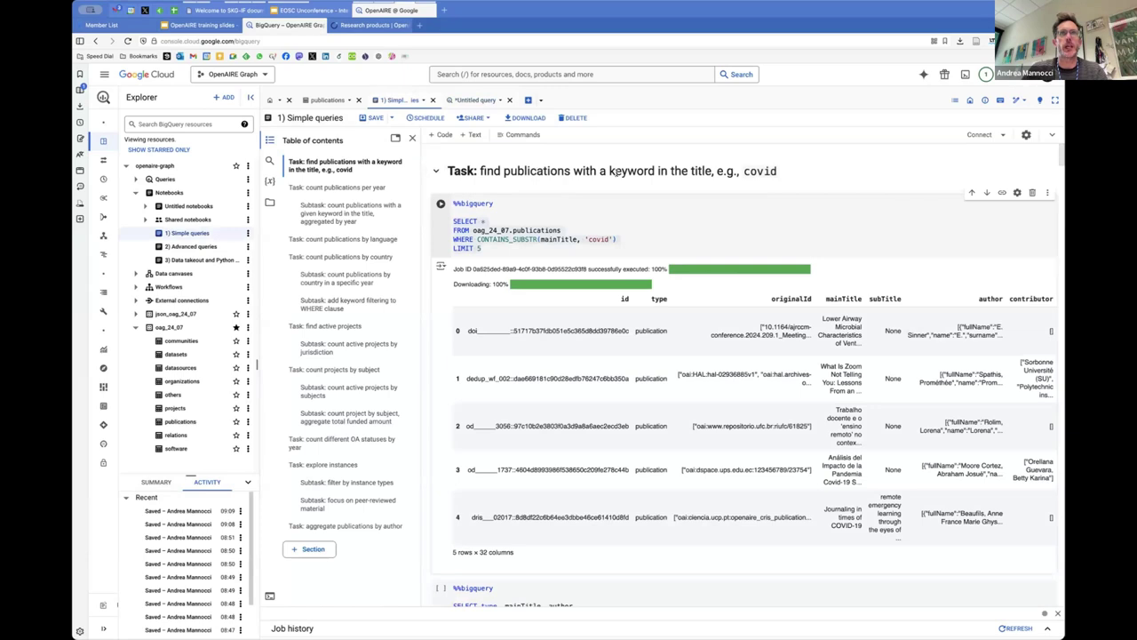
{"action": "left_click", "coordinate": [472, 100]}
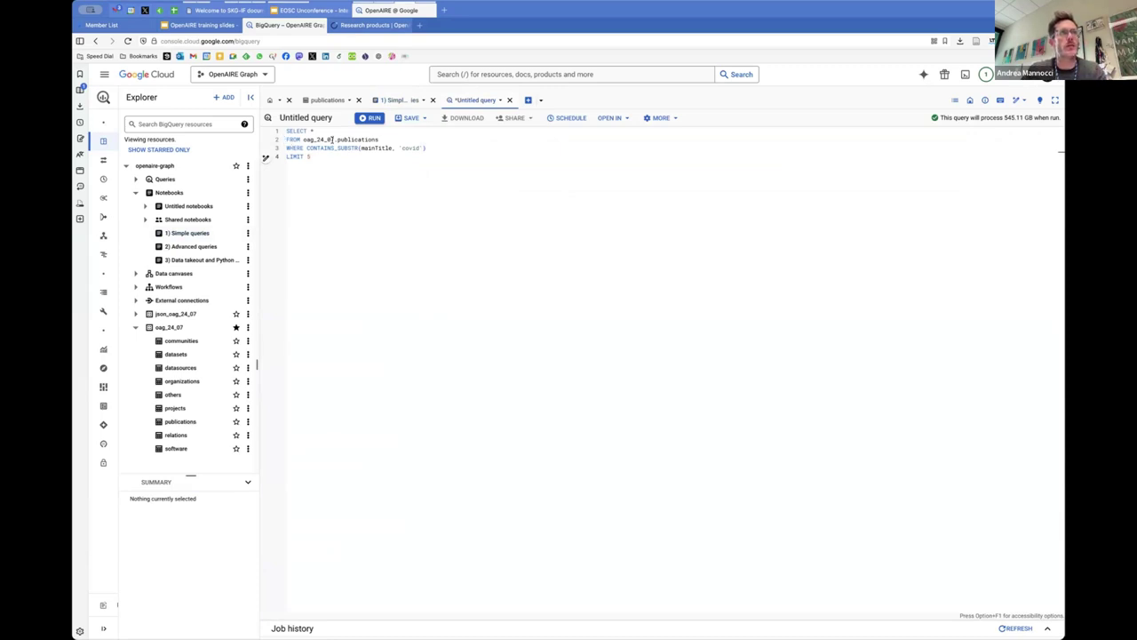
{"action": "left_click_drag", "start_coordinate": [379, 139], "coordinate": [292, 139]}
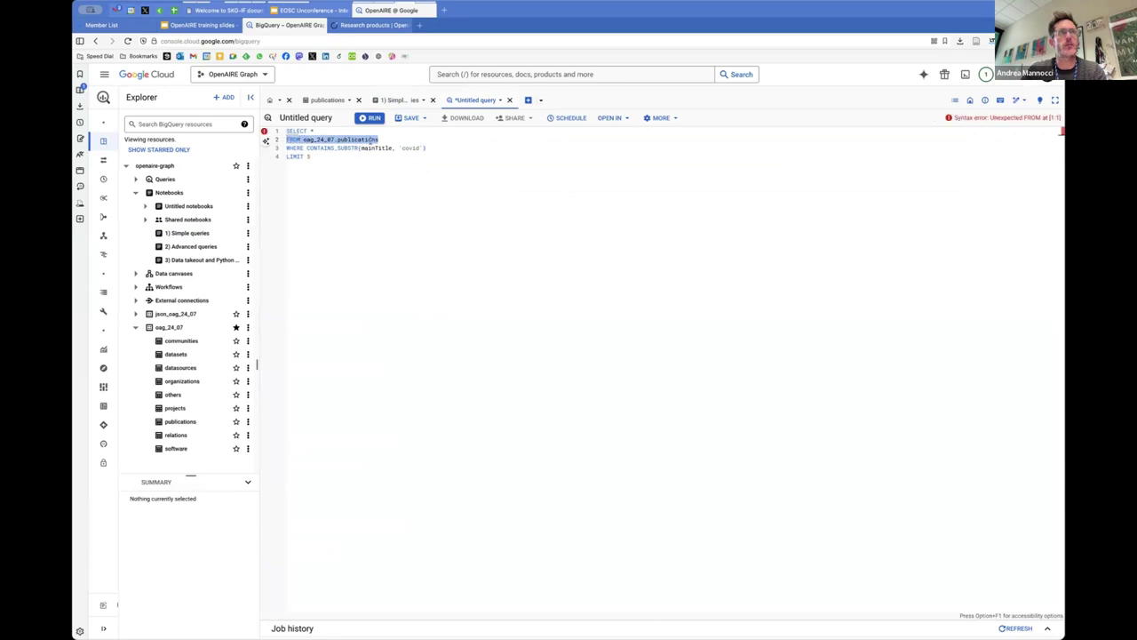
{"action": "left_click", "coordinate": [383, 140]}
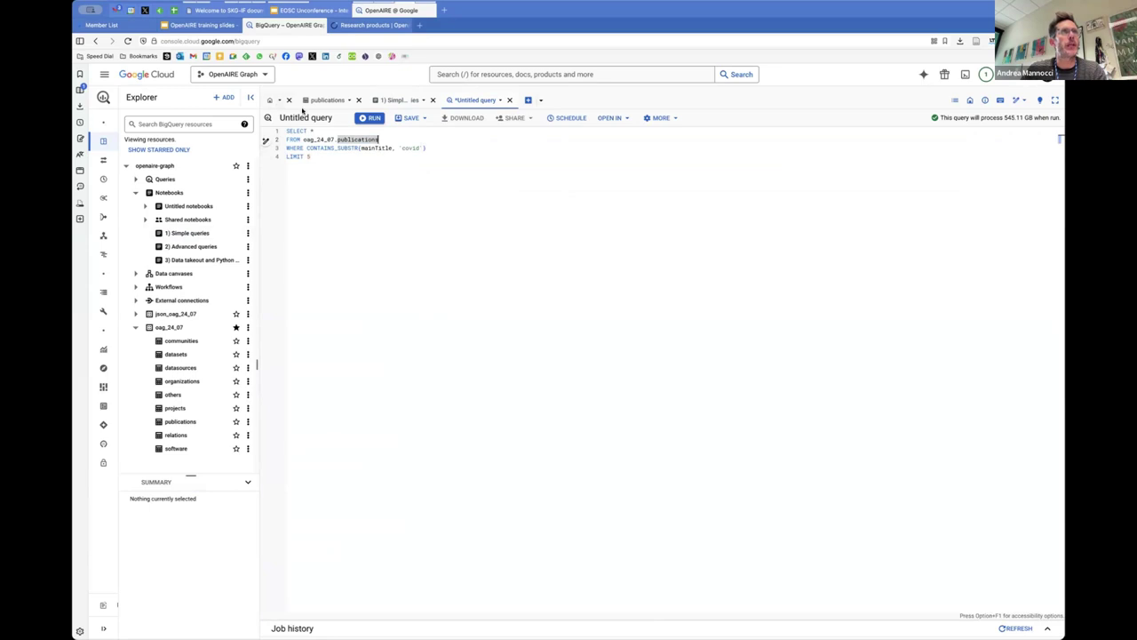
- Examine the field names in the publications table's schema, including mainTitle
{"action": "left_click", "coordinate": [321, 101]}
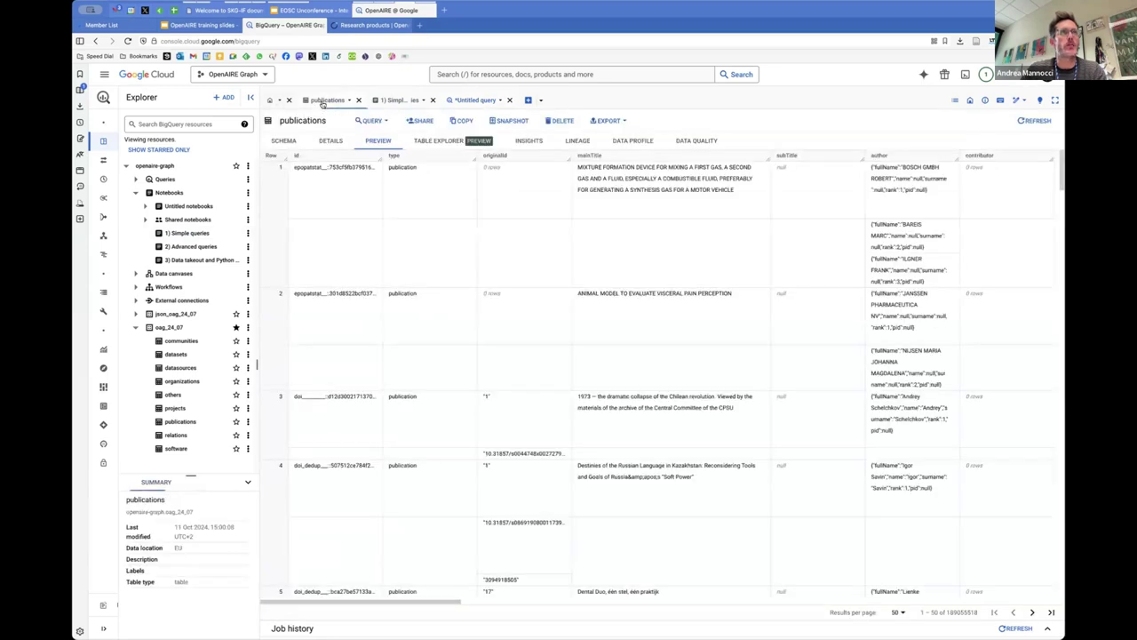
{"action": "left_click", "coordinate": [286, 143]}
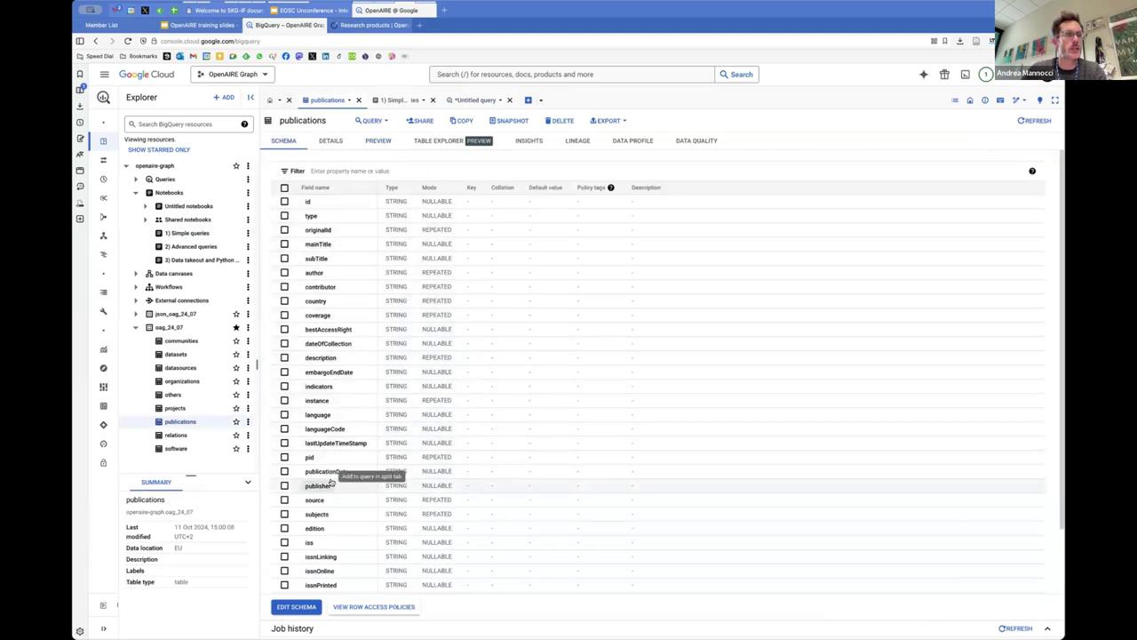
{"action": "scroll", "coordinate": [331, 480], "scroll_direction": "down", "scroll_amount": 1}
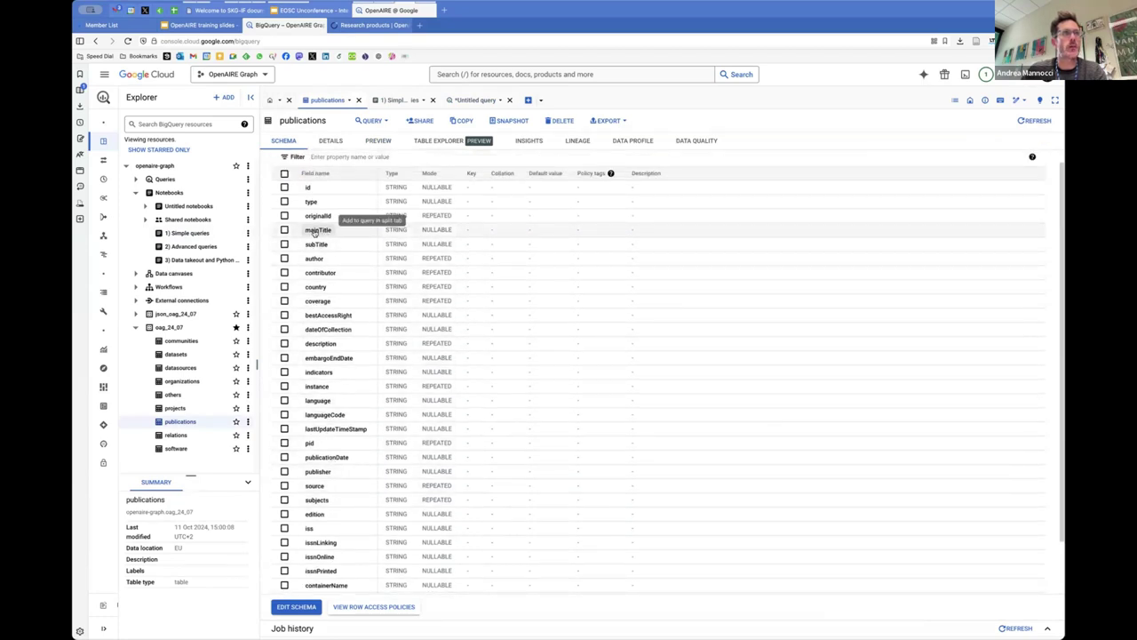
- Read the mainTitle description in the OpenAIRE Graph documentation, and return to the untitled query in BigQuery
{"action": "left_click", "coordinate": [369, 25]}
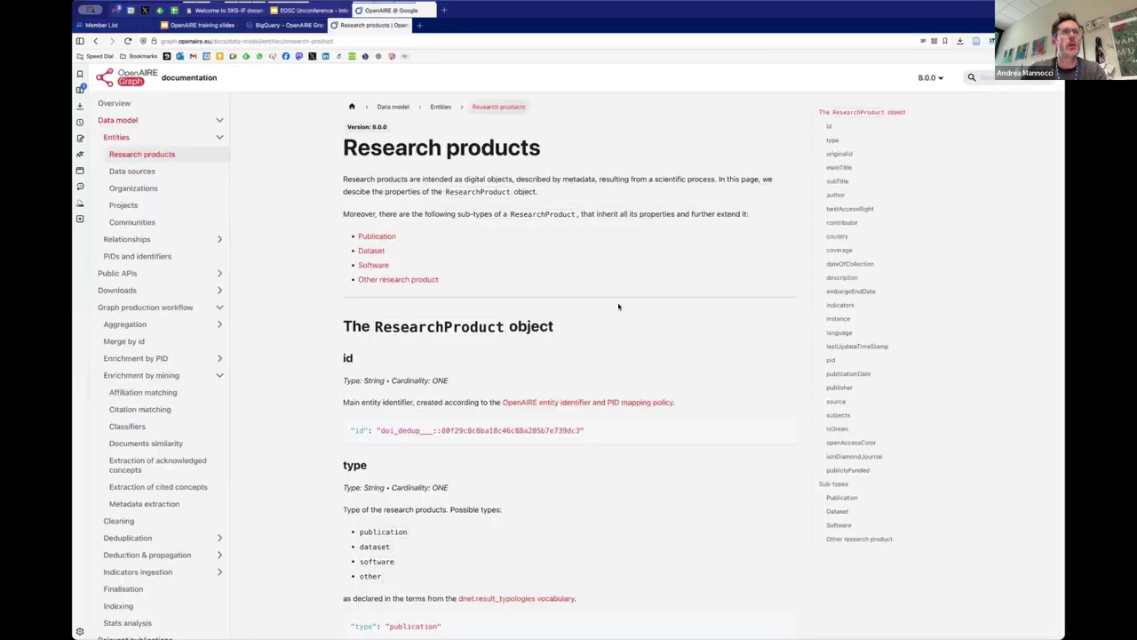
{"action": "left_click", "coordinate": [835, 169]}
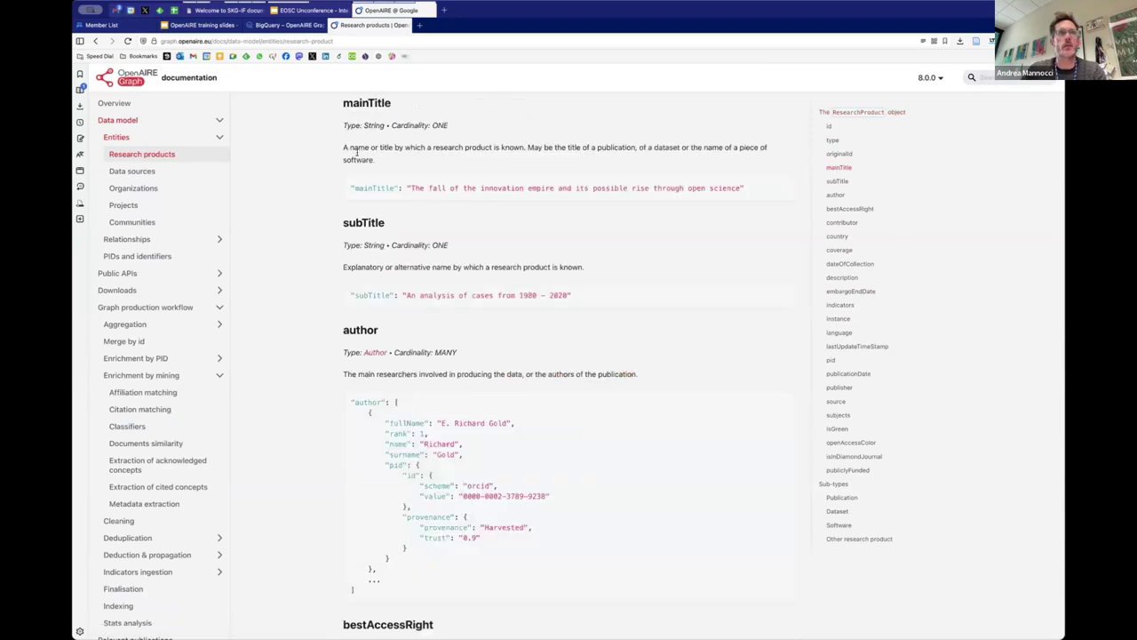
{"action": "left_click_drag", "start_coordinate": [356, 151], "coordinate": [388, 165]}
{"action": "left_click", "coordinate": [561, 165]}
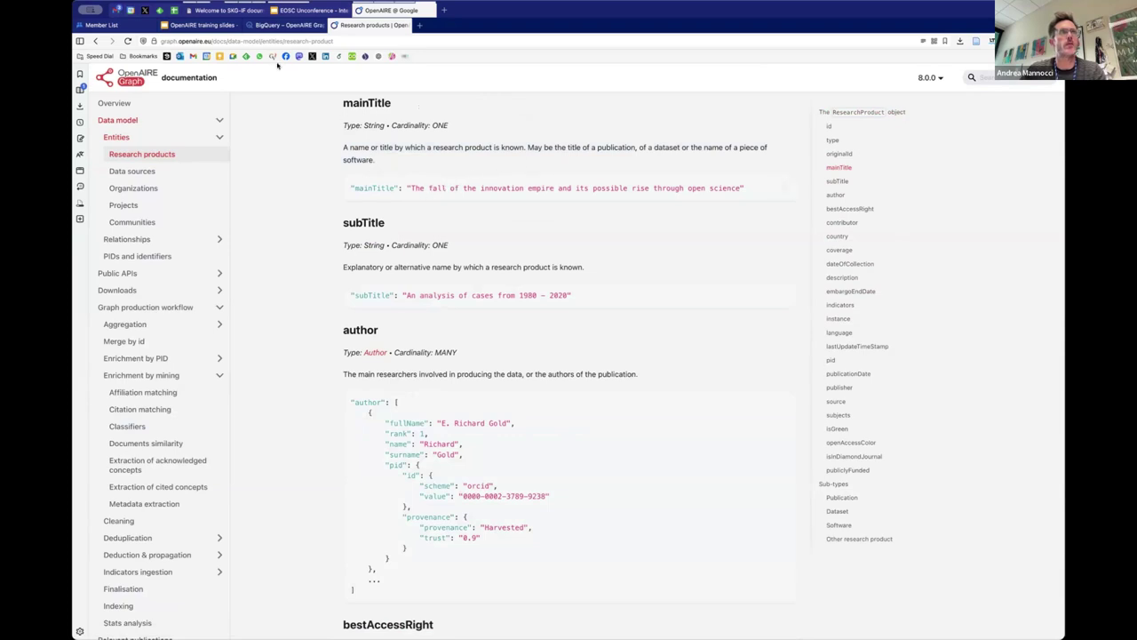
{"action": "left_click", "coordinate": [280, 27]}
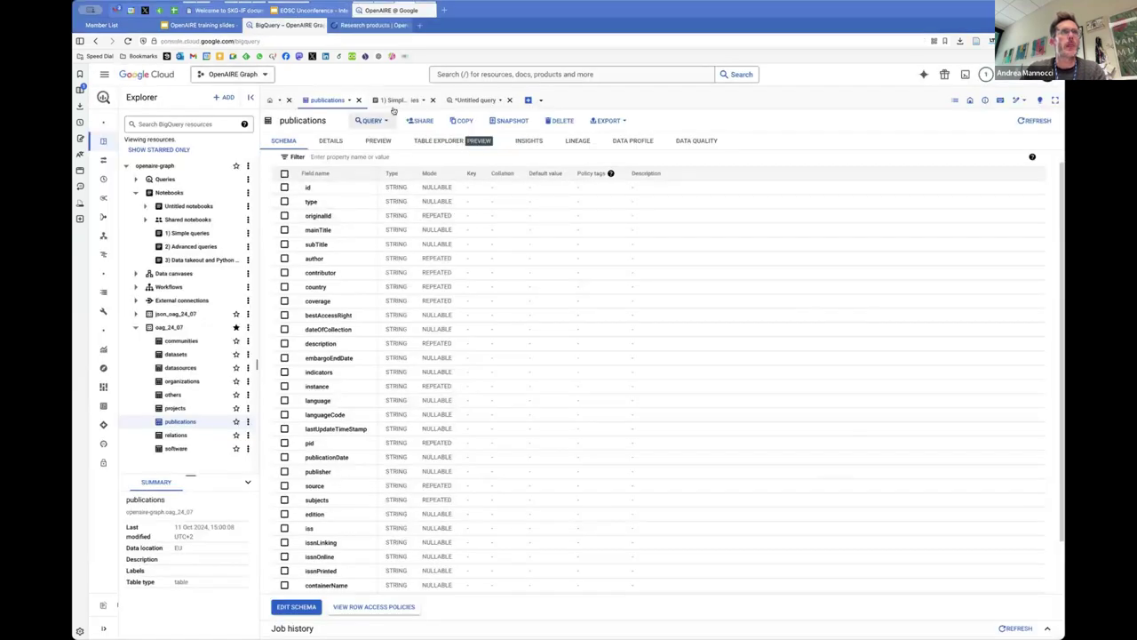
{"action": "left_click", "coordinate": [480, 101]}
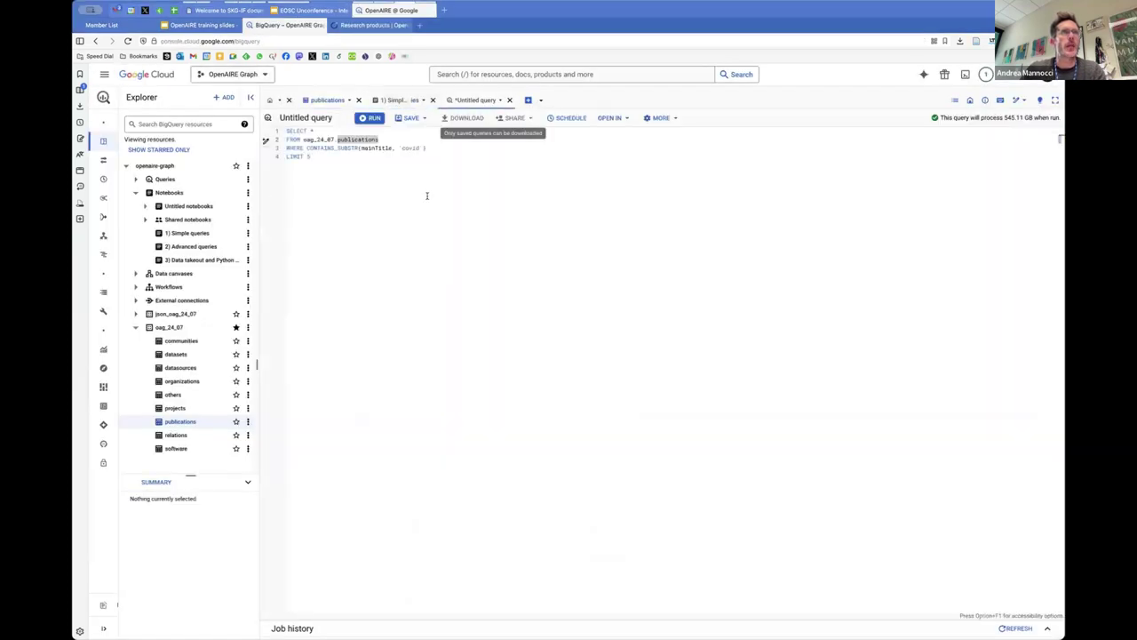
- Point out the publications table, the mainTitle field, the CONTAINS_SUBSTR function and the 'covid' keyword in the query
{"action": "double_click", "coordinate": [364, 140]}
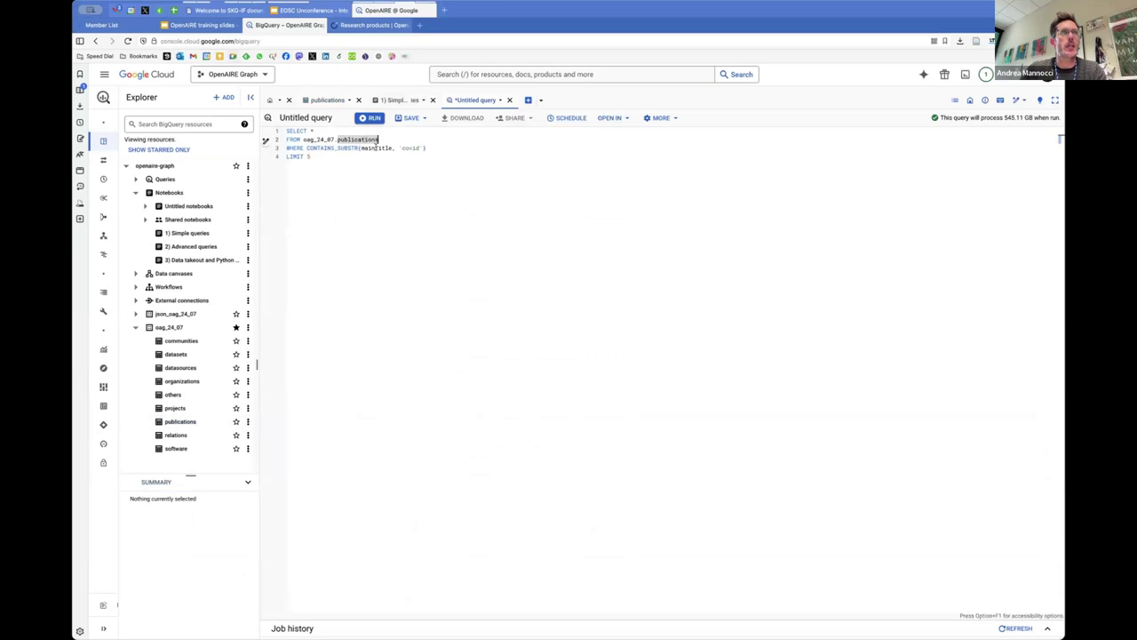
{"action": "double_click", "coordinate": [373, 148]}
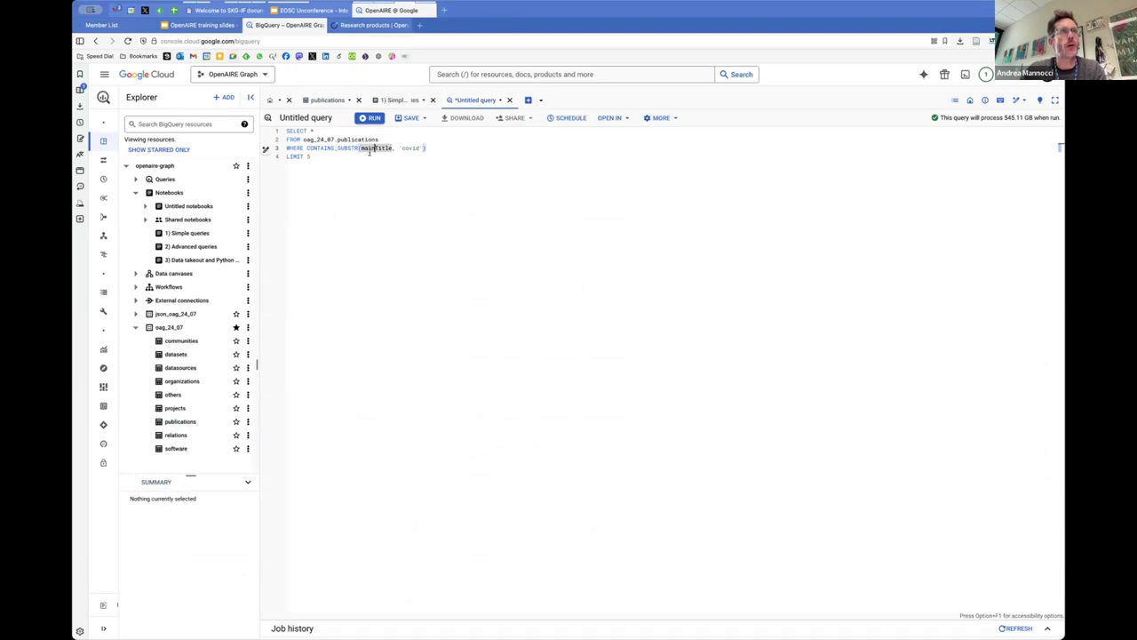
{"action": "double_click", "coordinate": [307, 148]}
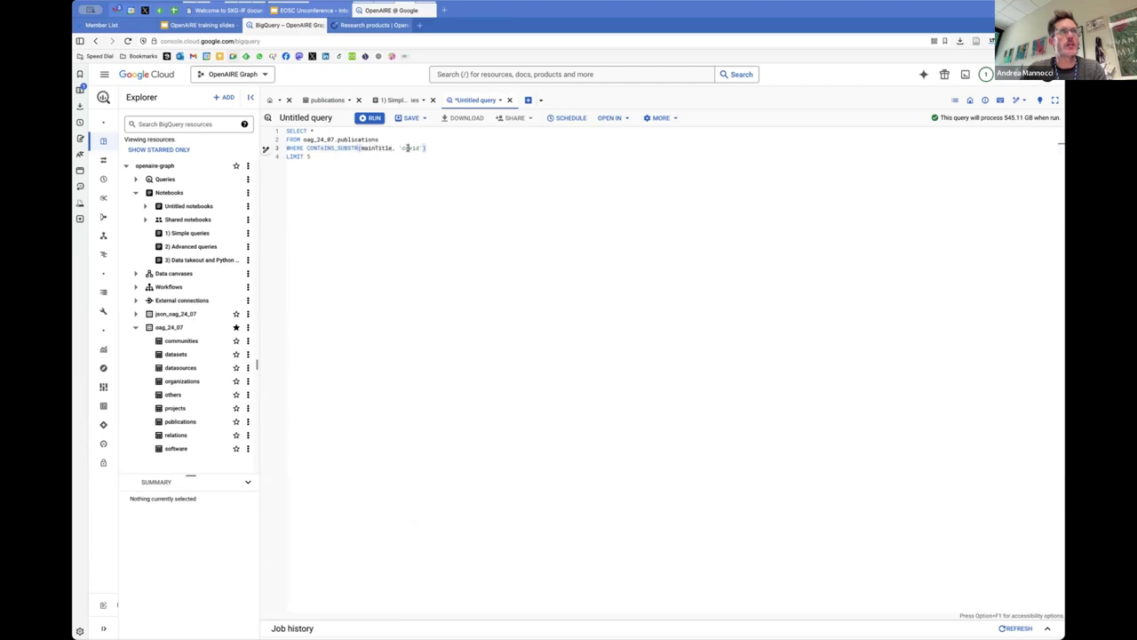
{"action": "double_click", "coordinate": [409, 148]}
- Copy CONTAINS_SUBSTR from the query and look it up in BigQuery's String functions documentation in a new browser tab
{"action": "double_click", "coordinate": [320, 148]}
{"action": "key", "text": "super+c"}
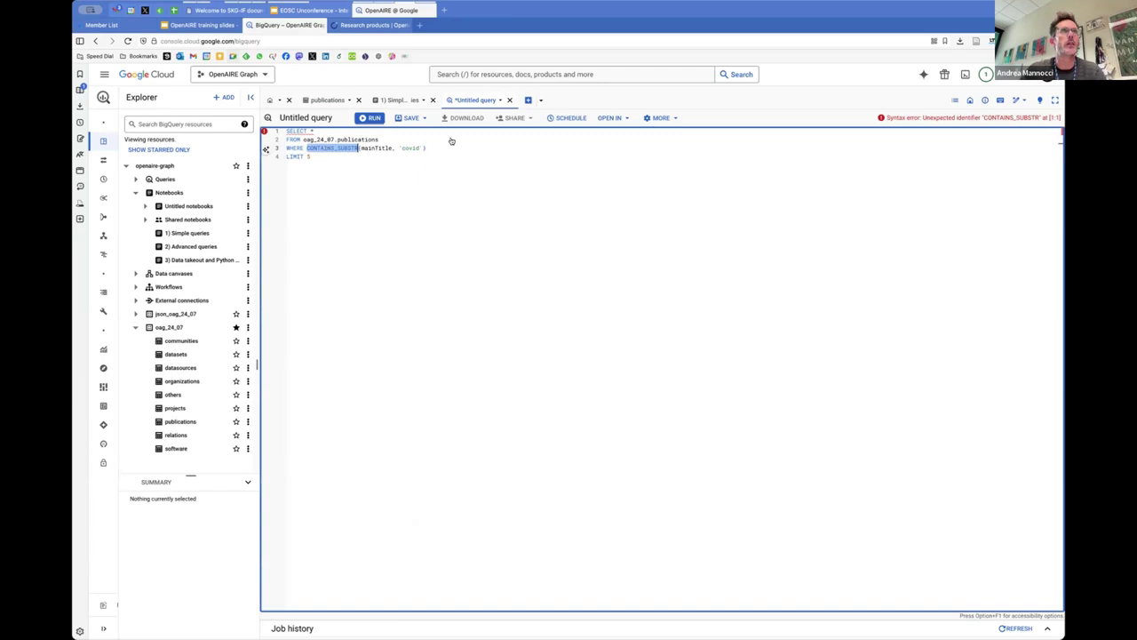
{"action": "key", "text": "super+t"}
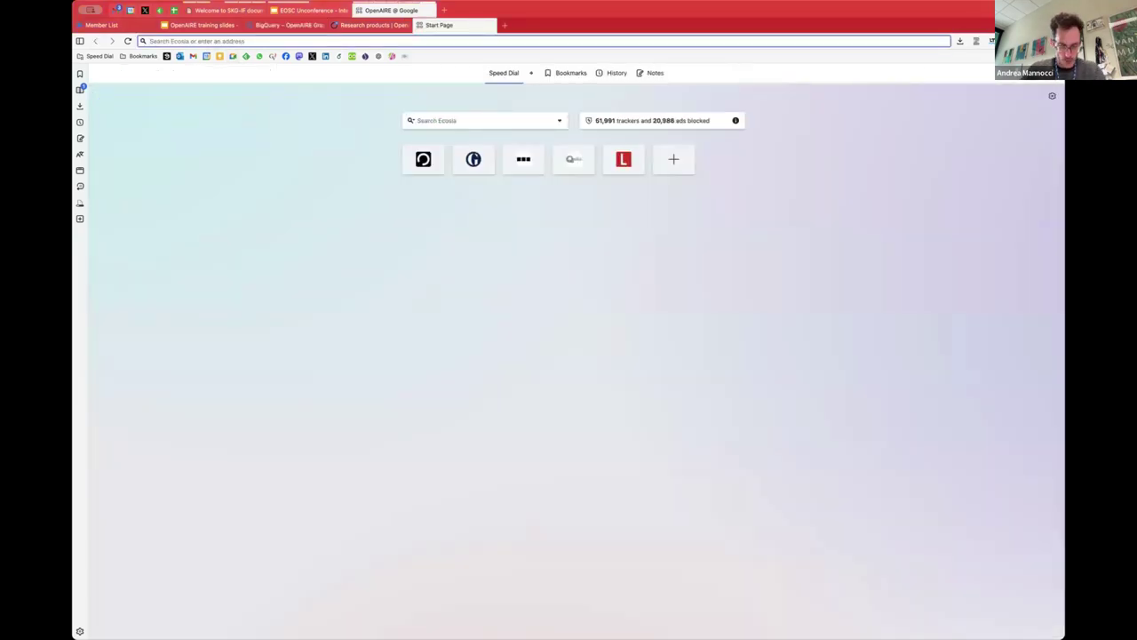
{"action": "type", "text": "bigqur"}
{"action": "key", "text": "BackSpace"}
{"action": "type", "text": "ery"}
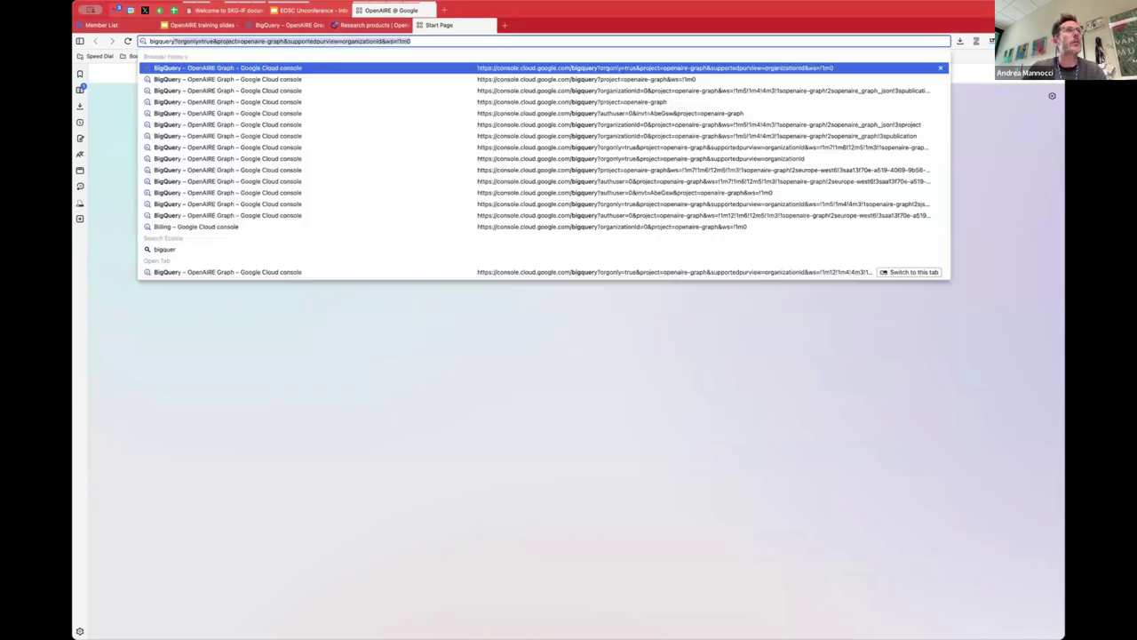
{"action": "key", "text": "super+v"}
{"action": "key", "text": "Return"}
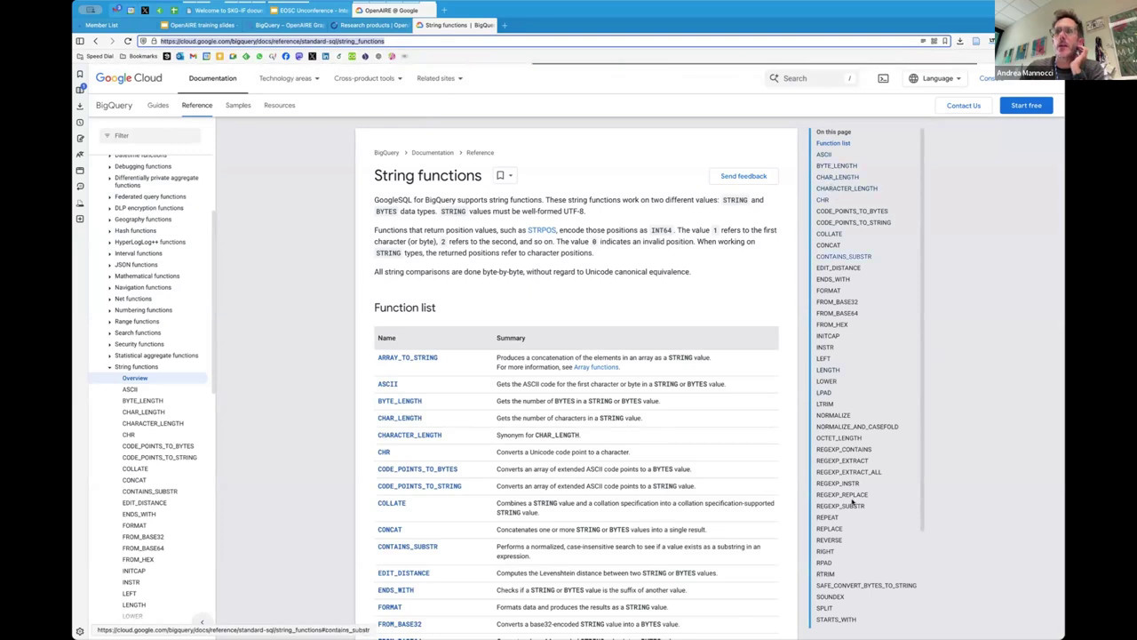
{"action": "scroll", "coordinate": [851, 503], "scroll_direction": "down", "scroll_amount": 3}
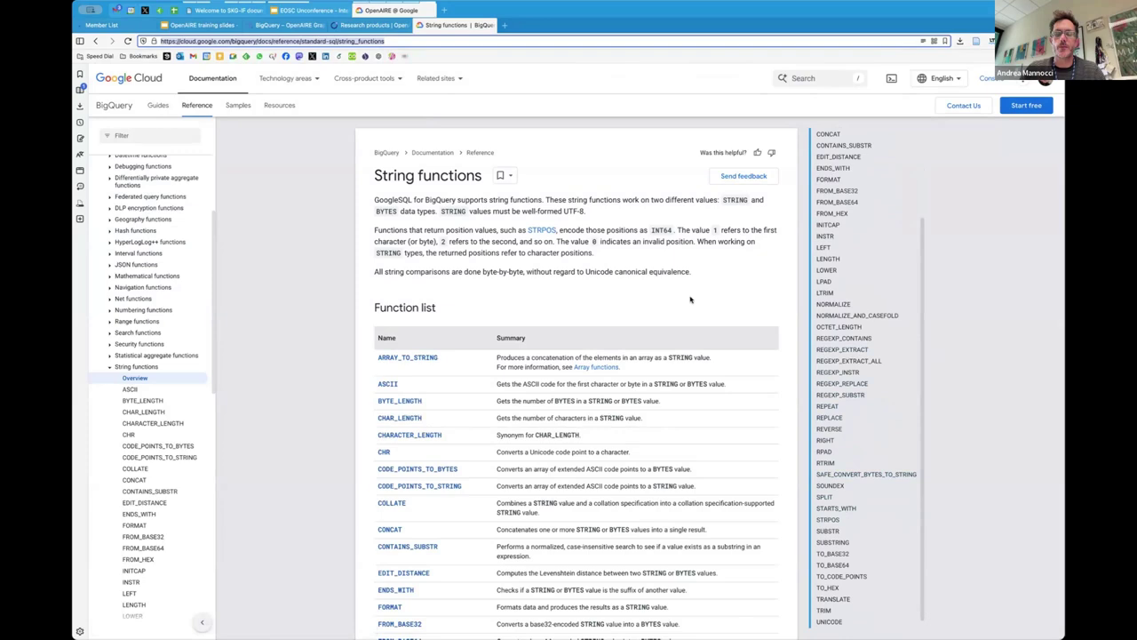
{"action": "type", "text": "subito.it/"}
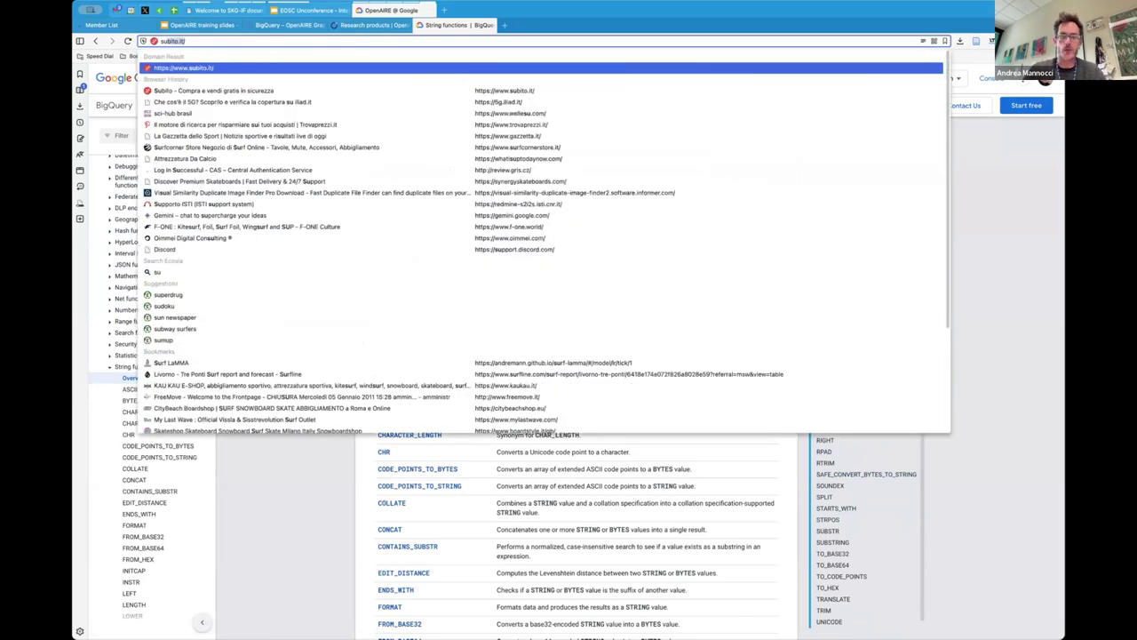
{"action": "left_click", "coordinate": [717, 241]}
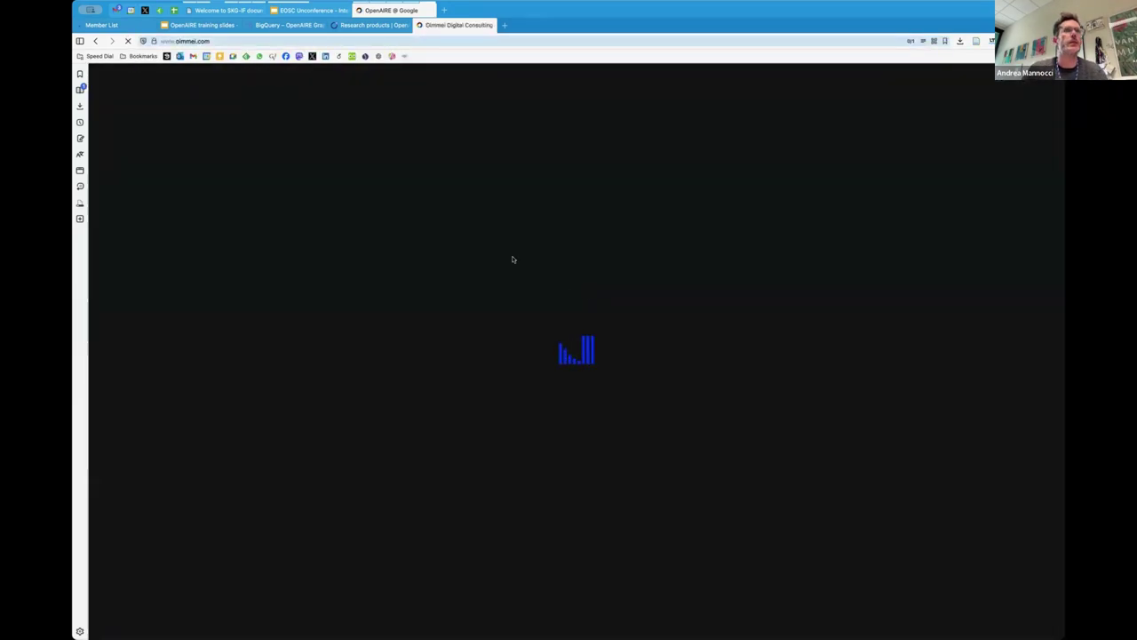
{"action": "key", "text": "alt+Left"}
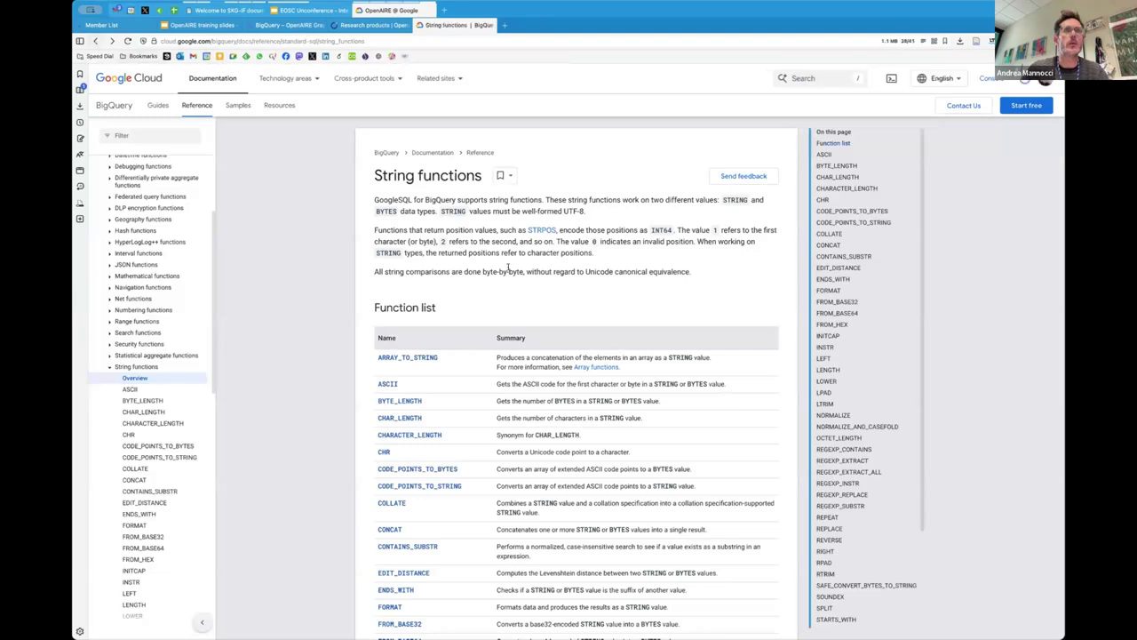
- Find "subst" in the String functions page, read the CONTAINS_SUBSTR description, and return to the untitled query in BigQuery
{"action": "key", "text": "ctrl+f"}
{"action": "type", "text": "subst"}
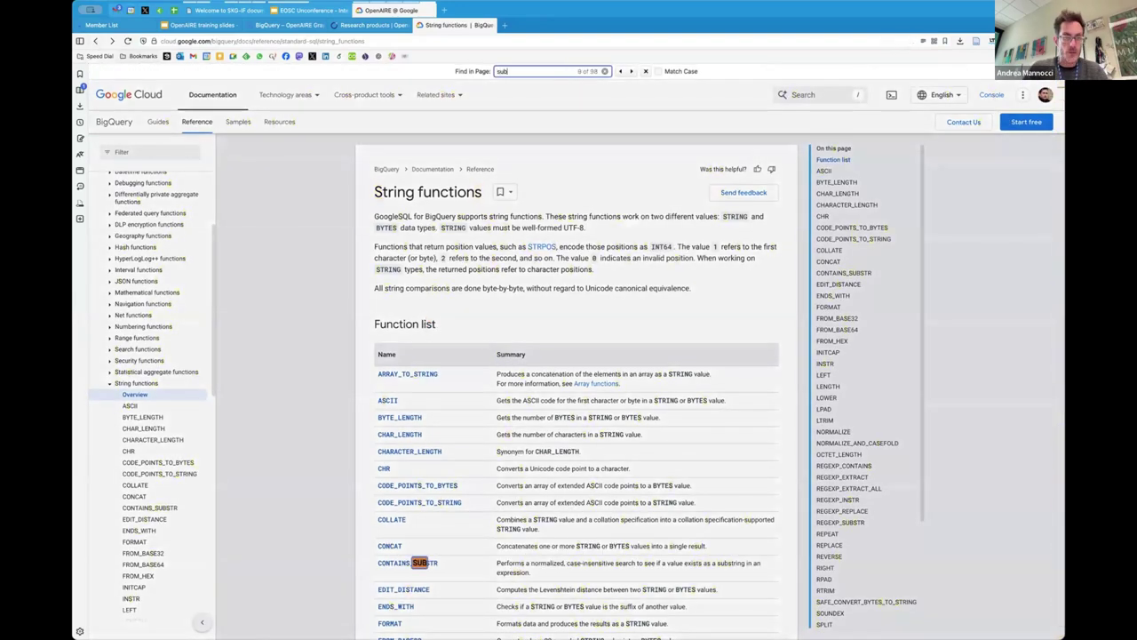
{"action": "left_click", "coordinate": [404, 562]}
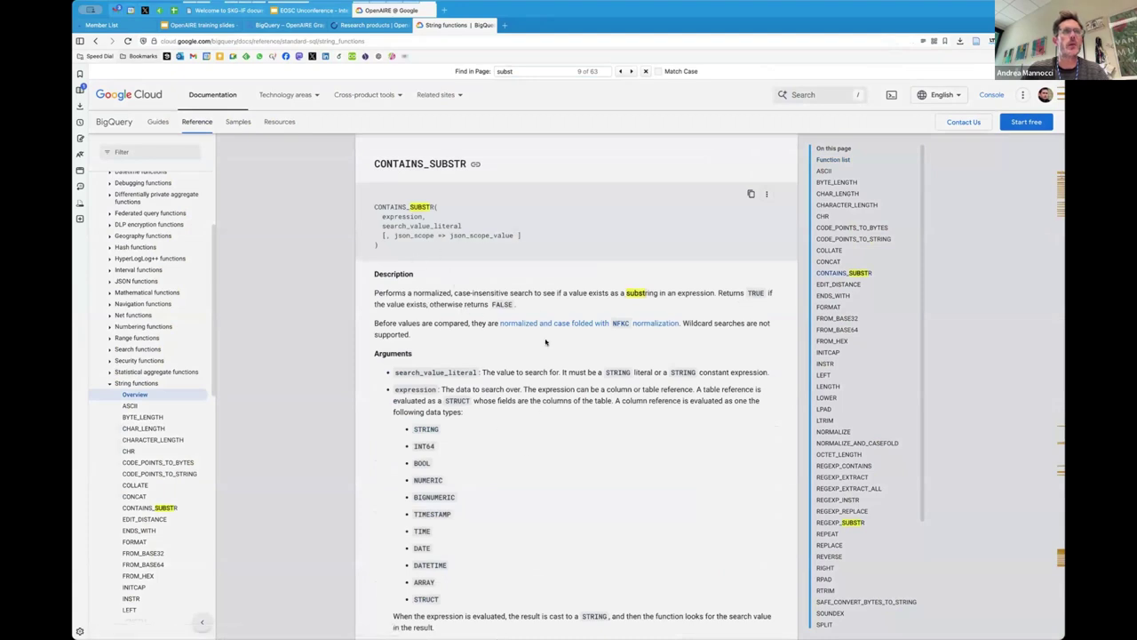
{"action": "left_click_drag", "start_coordinate": [387, 293], "coordinate": [591, 300]}
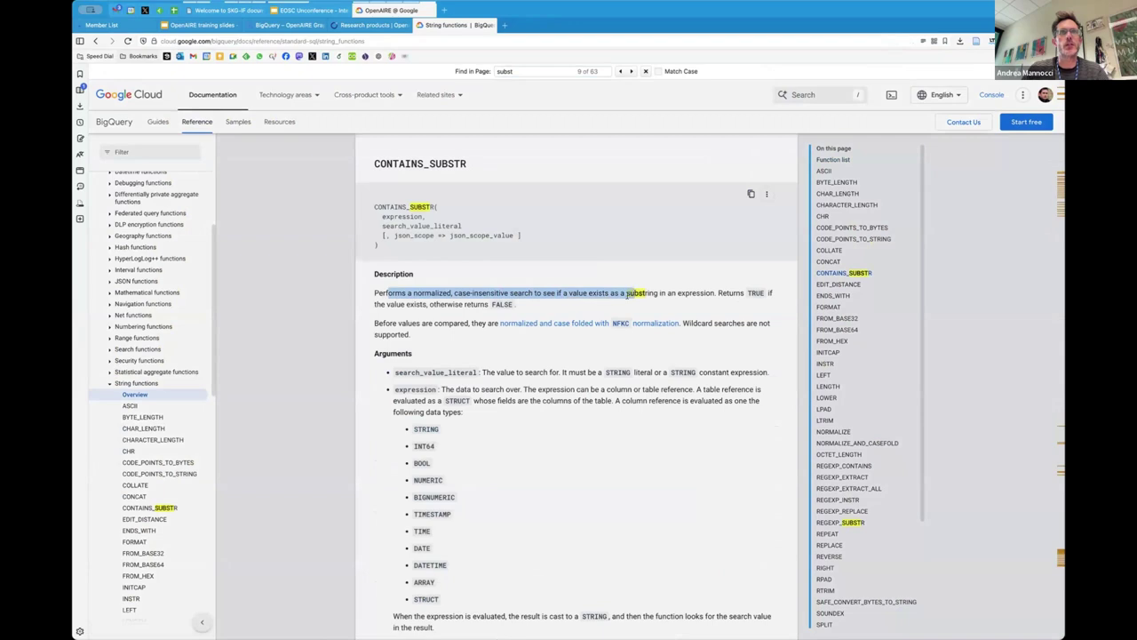
{"action": "left_click", "coordinate": [391, 25]}
{"action": "left_click", "coordinate": [286, 25]}
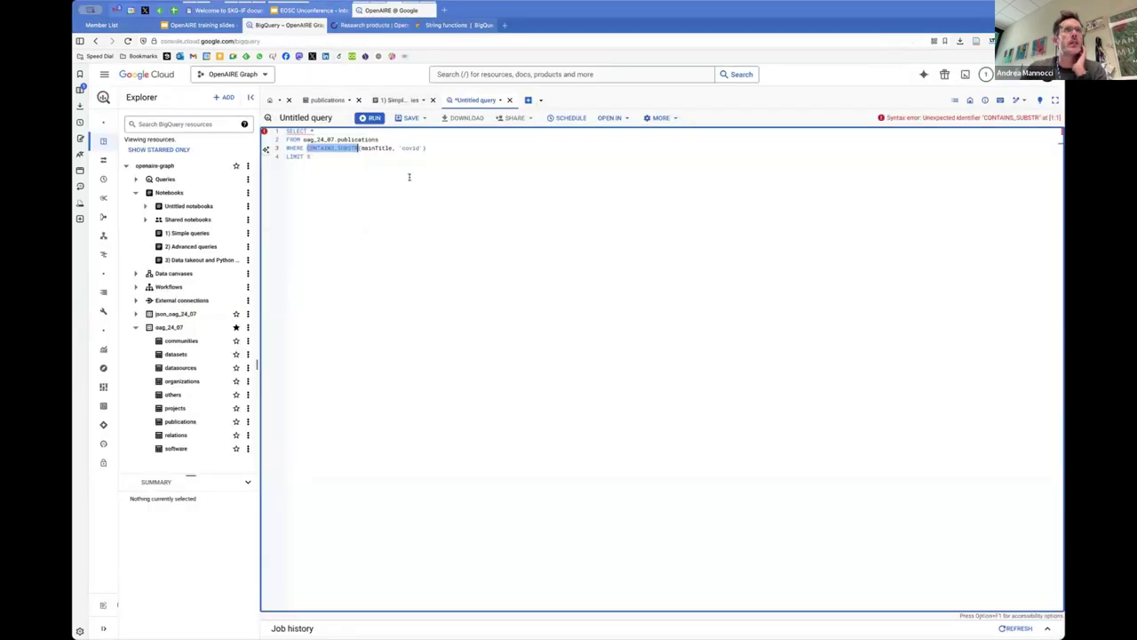
- Run the untitled query that selects all fields of five publications with 'covid' in mainTitle
{"action": "double_click", "coordinate": [370, 147]}
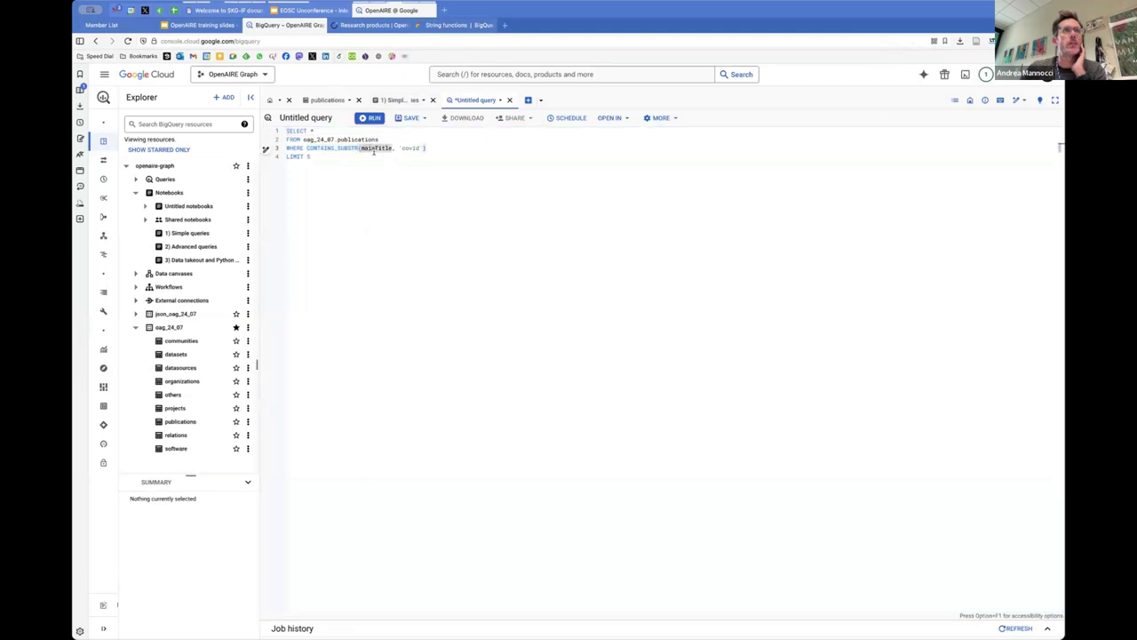
{"action": "left_click", "coordinate": [339, 160]}
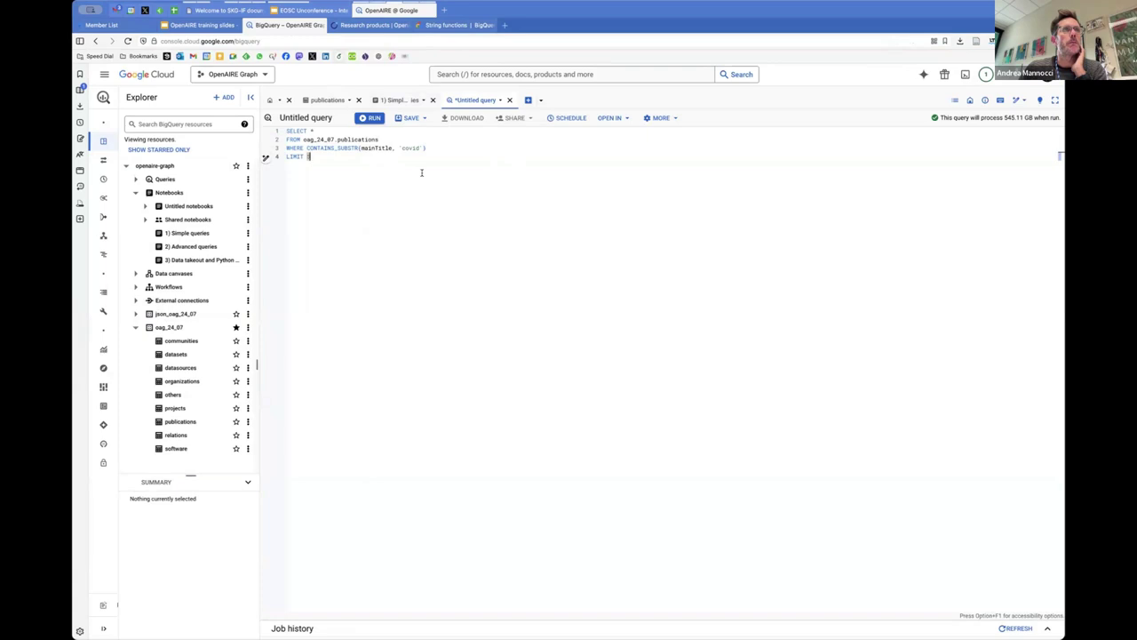
{"action": "left_click", "coordinate": [312, 131]}
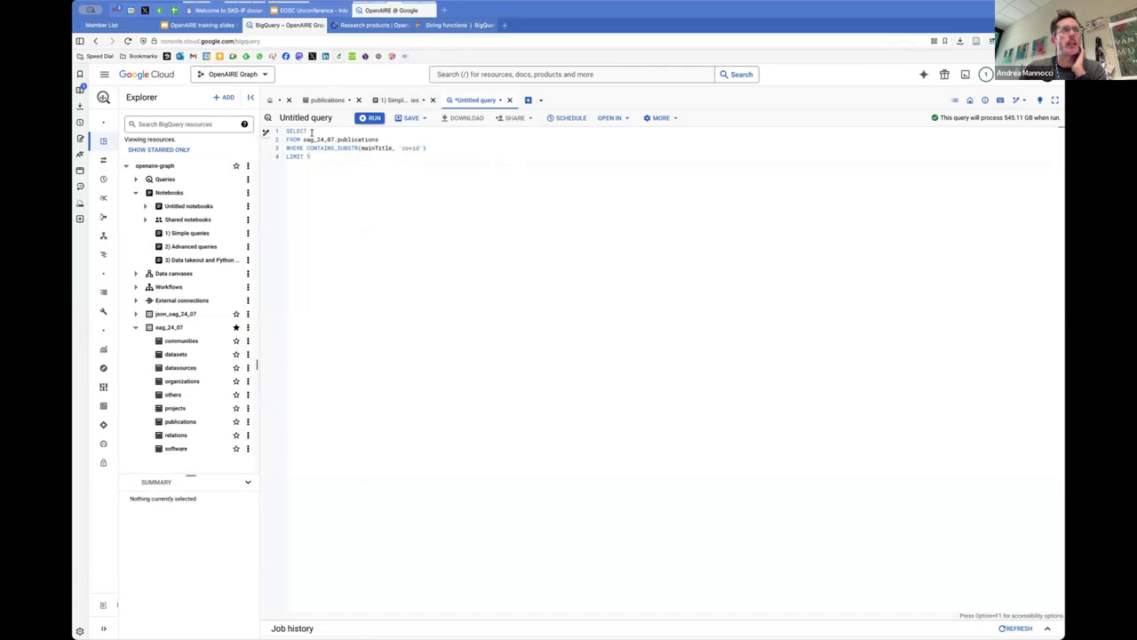
{"action": "key", "text": "BackSpace"}
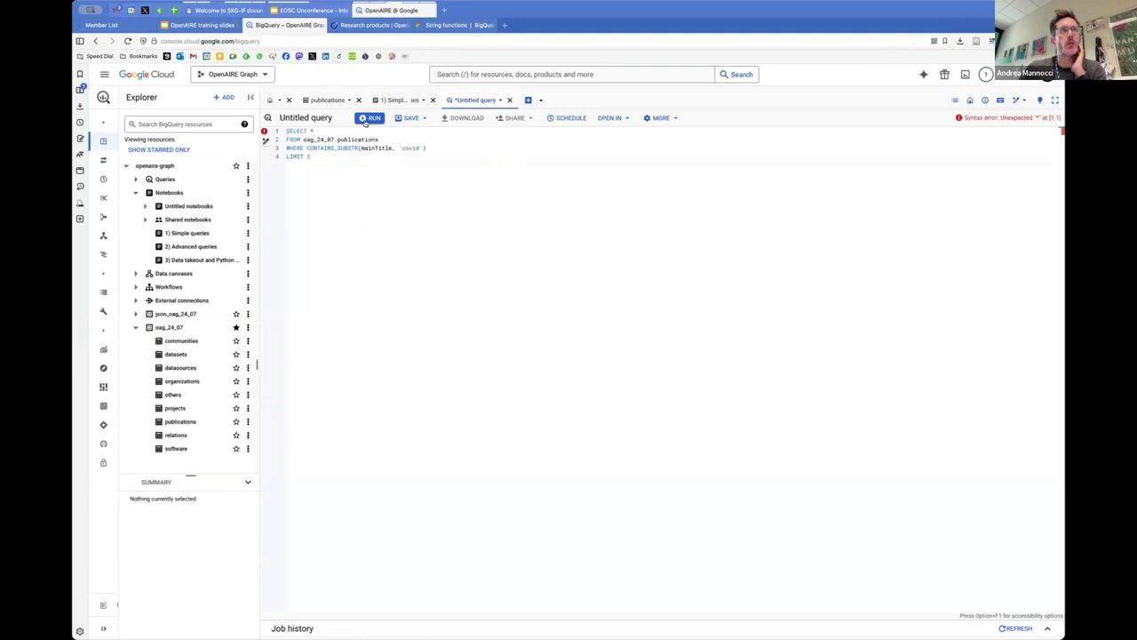
{"action": "left_click", "coordinate": [366, 118]}
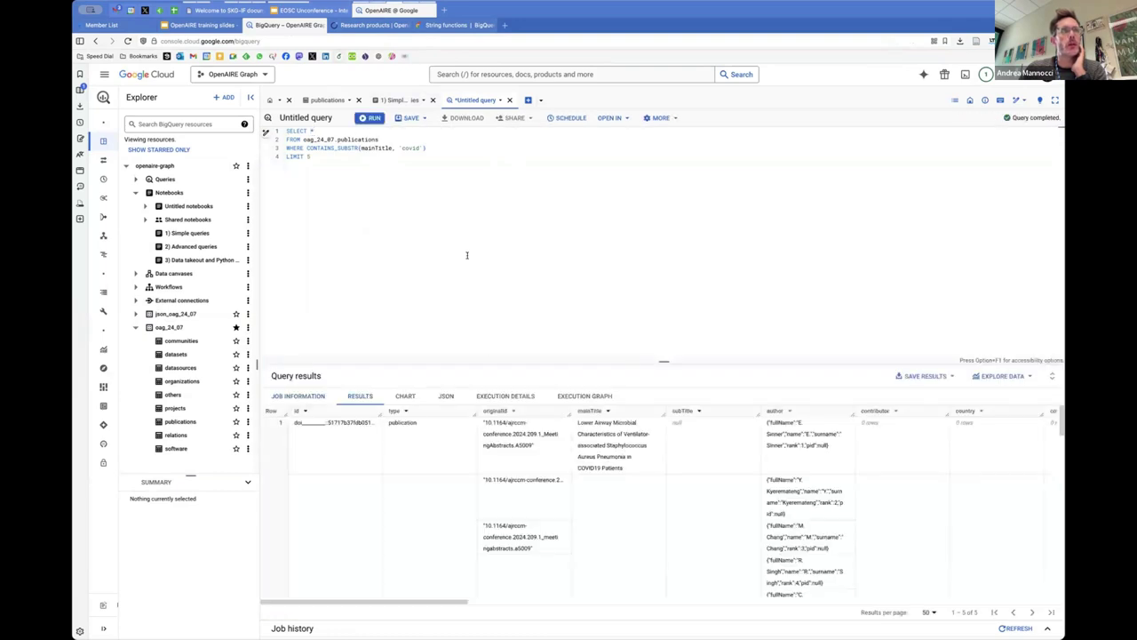
- Enlarge the query results area, review the returned publications, and highlight the LIMIT clause and CONTAINS_SUBSTR in the query
{"action": "left_click_drag", "start_coordinate": [648, 362], "coordinate": [644, 299]}
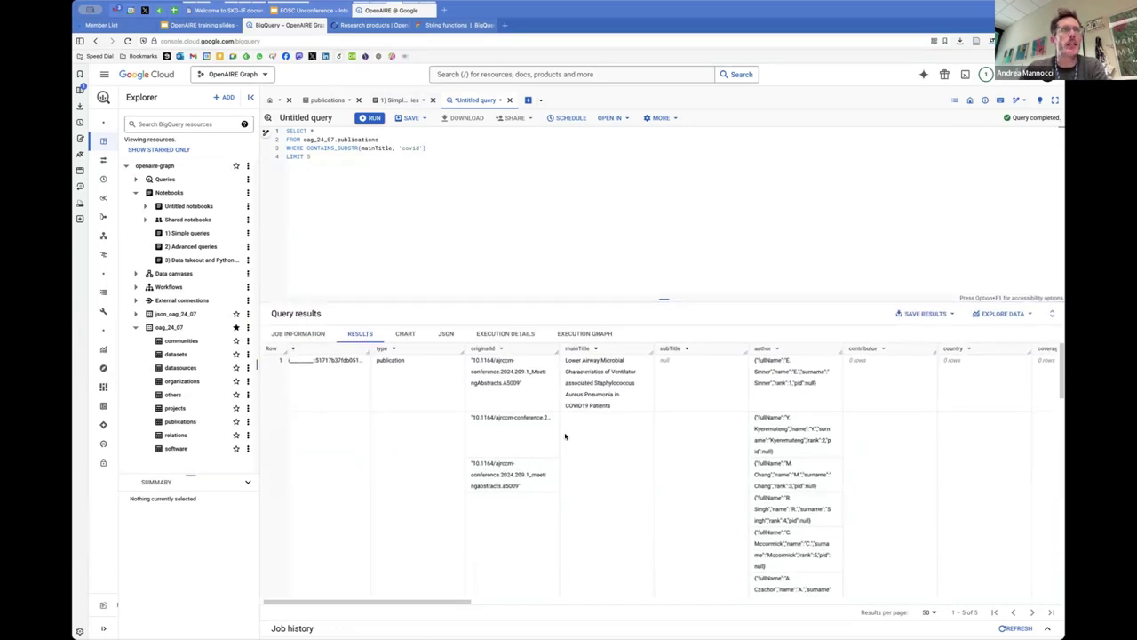
{"action": "left_click", "coordinate": [343, 156]}
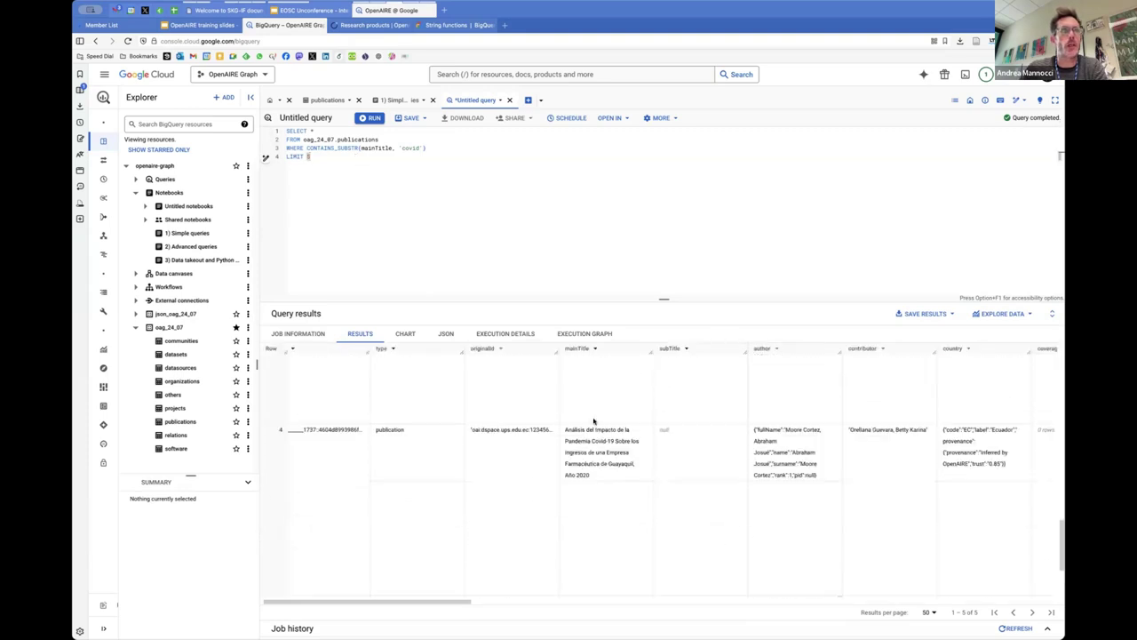
{"action": "key", "text": "shift+Home"}
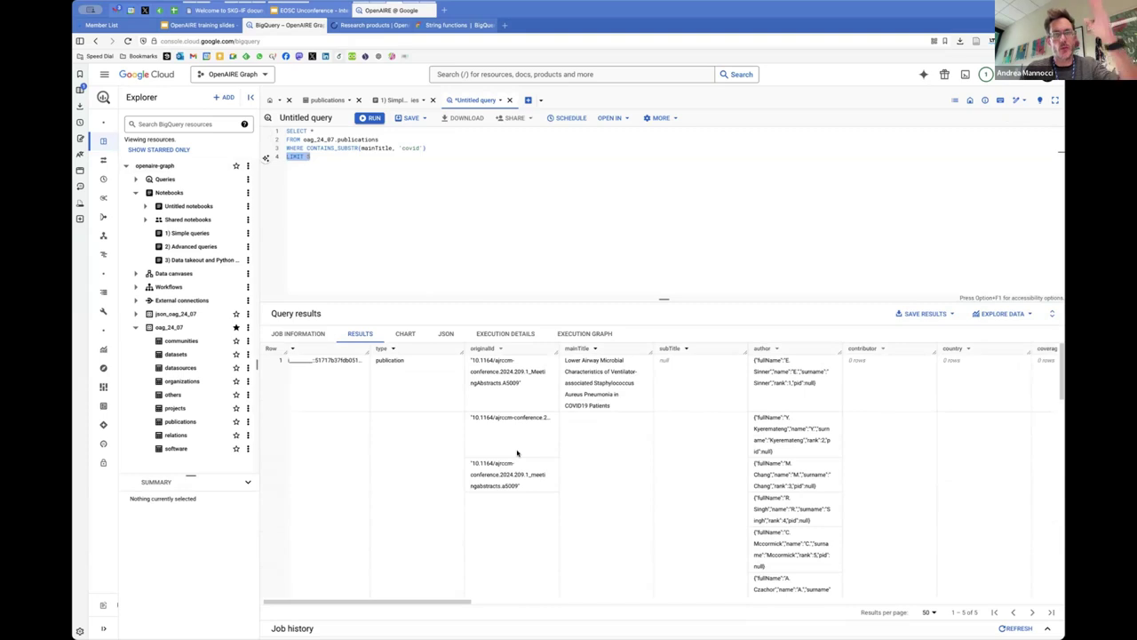
{"action": "left_click", "coordinate": [478, 158]}
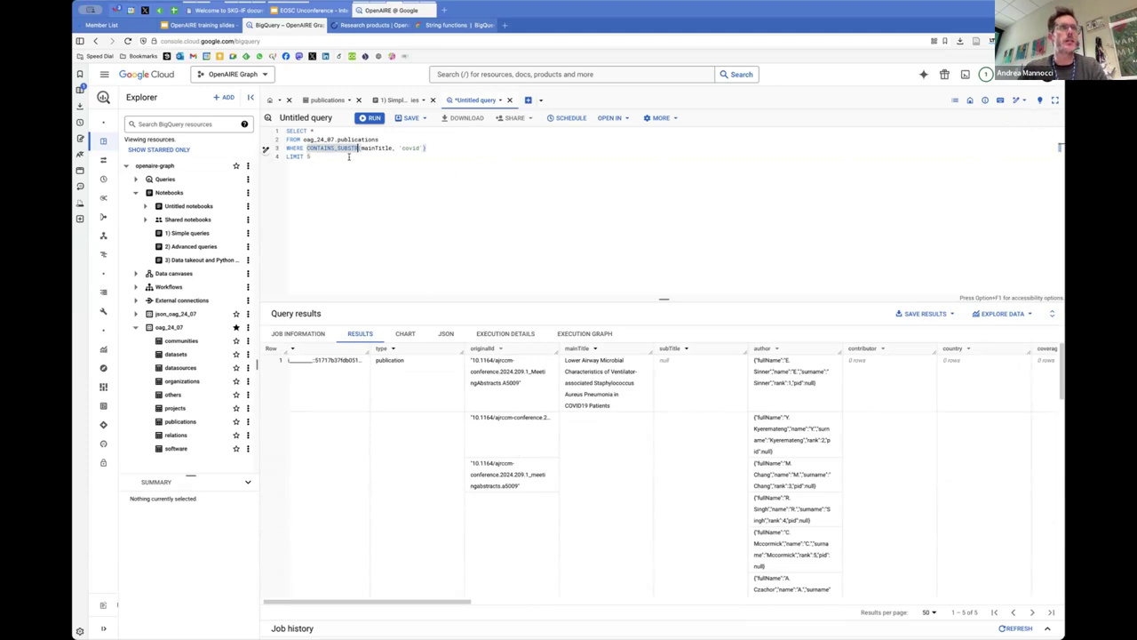
- Remove the LIMIT 5 clause to check the query's processing estimate without it, and put the clause back
{"action": "triple_click", "coordinate": [348, 156]}
{"action": "key", "text": "BackSpace"}
{"action": "key", "text": "BackSpace"}
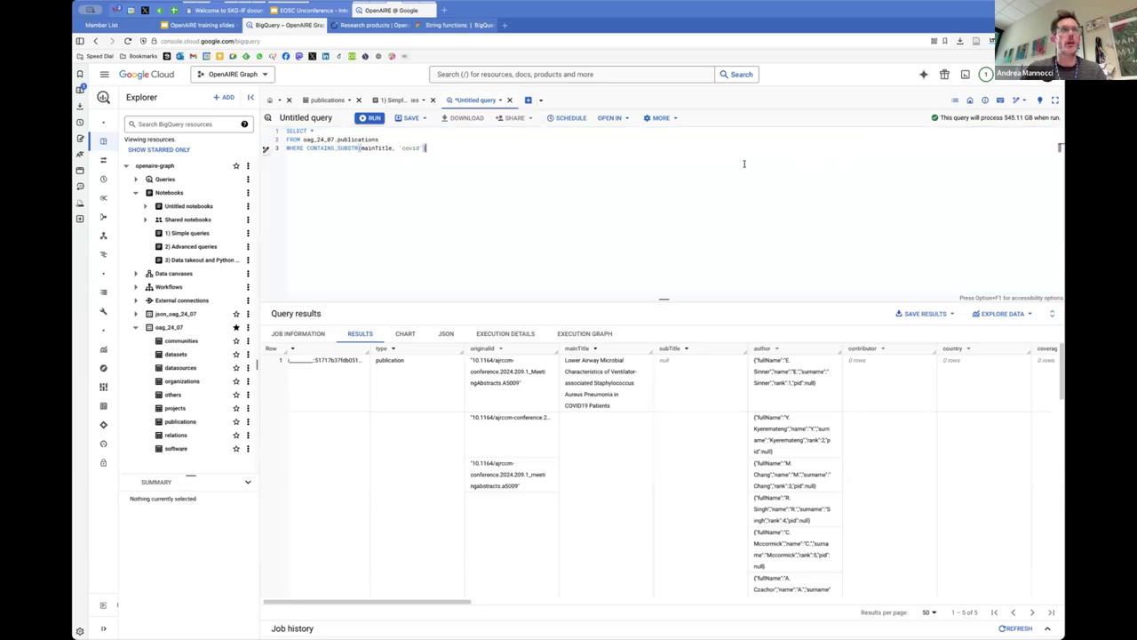
{"action": "left_click", "coordinate": [454, 163]}
{"action": "key", "text": "Return"}
{"action": "type", "text": "LIMIT 5"}
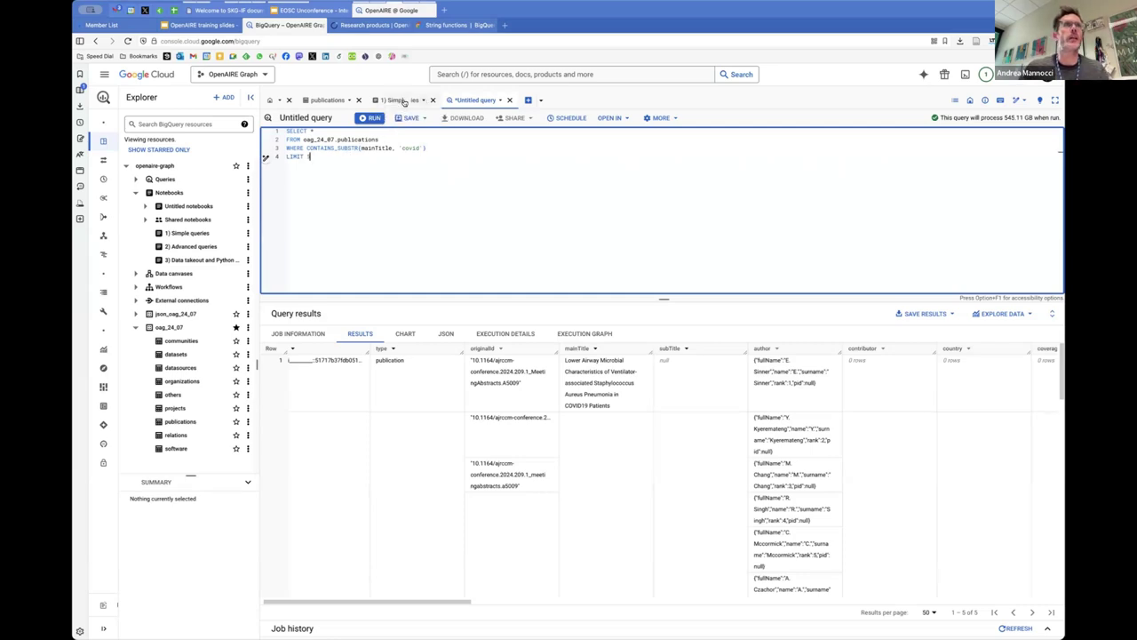
- Replace the asterisk in the untitled query's SELECT with type, mainTitle, author, copied from the Simple queries notebook's second query
{"action": "left_click", "coordinate": [400, 101]}
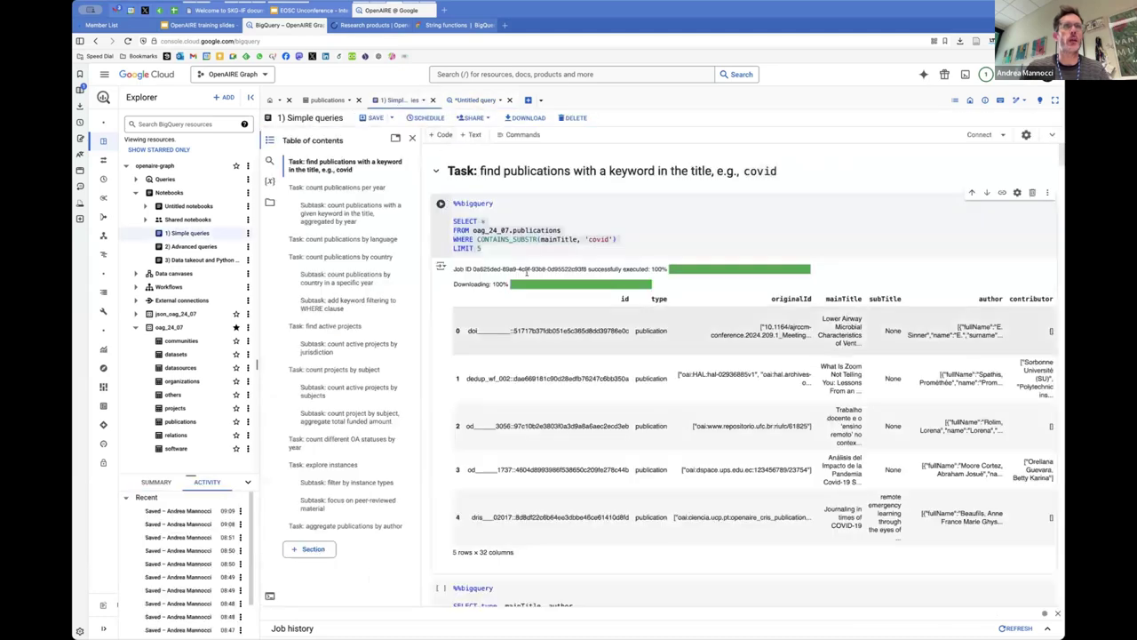
{"action": "scroll", "coordinate": [566, 437], "scroll_direction": "down", "scroll_amount": 3}
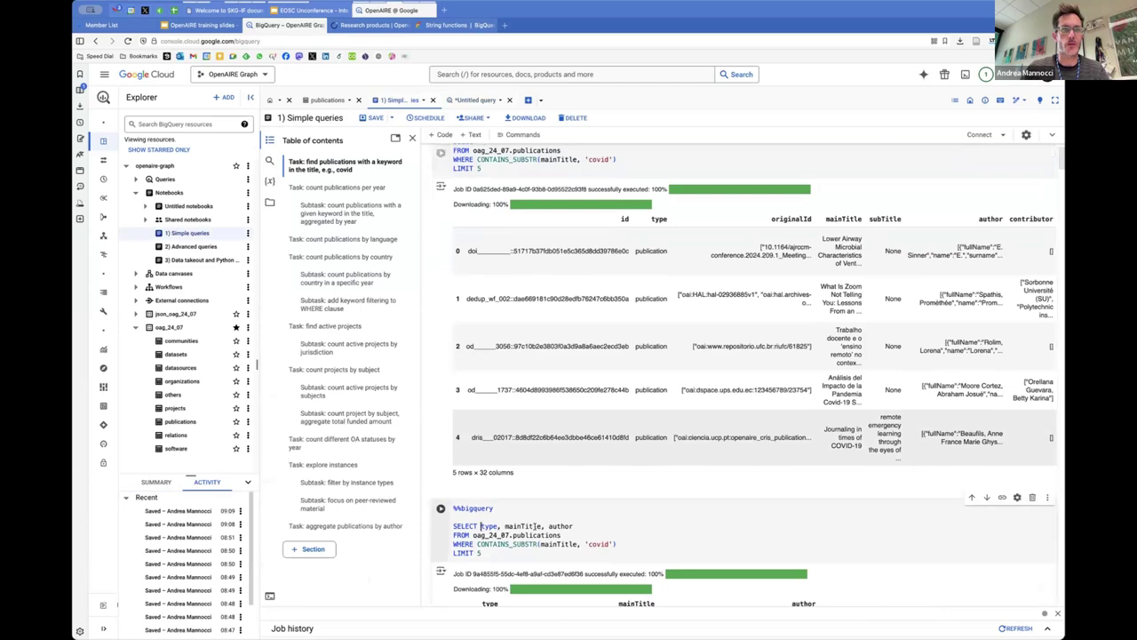
{"action": "left_click_drag", "start_coordinate": [481, 526], "coordinate": [573, 526]}
{"action": "key", "text": "ctrl+c"}
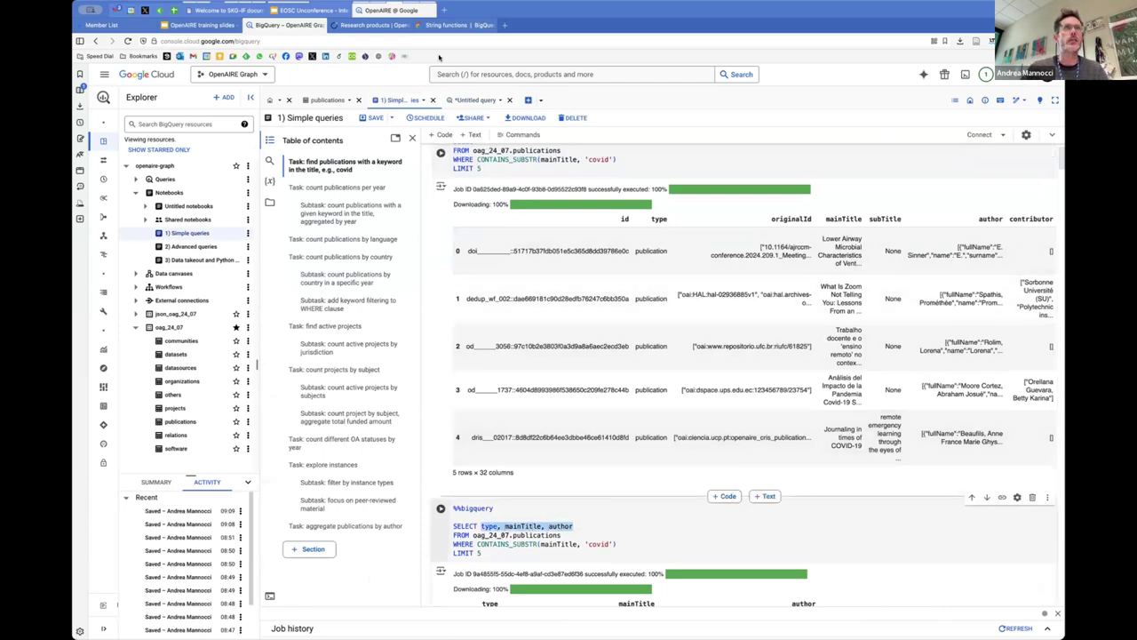
{"action": "left_click", "coordinate": [479, 100]}
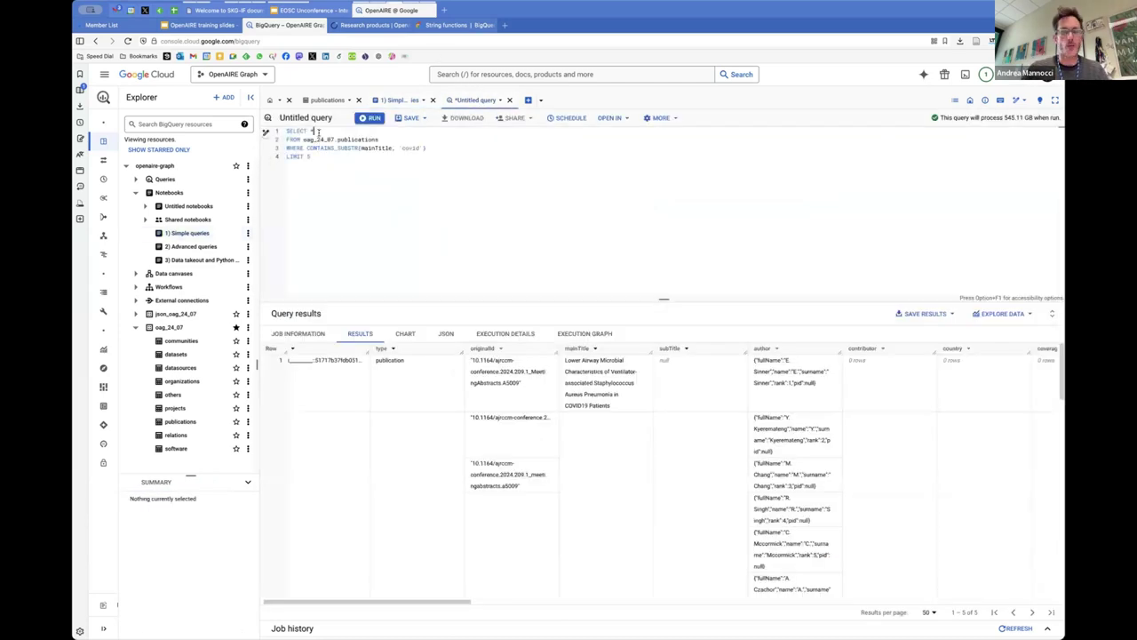
{"action": "left_click", "coordinate": [318, 131]}
{"action": "key", "text": "BackSpace"}
{"action": "key", "text": "ctrl+v"}
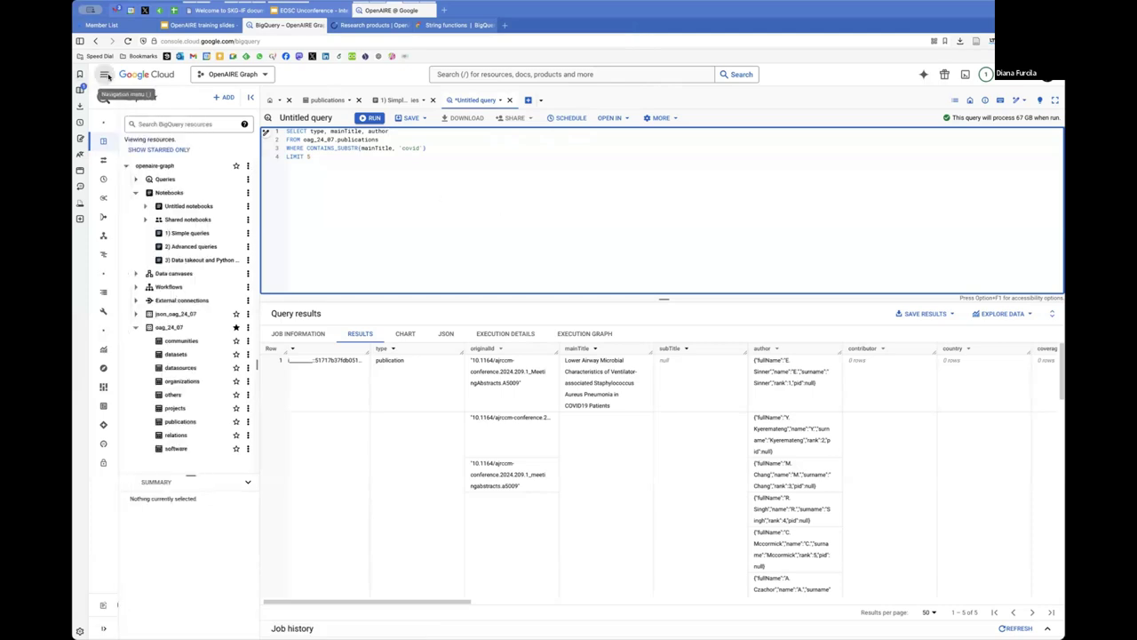
- Open the IAM permissions page for the OpenAIRE Graph project, leaving the unsaved query behind
{"action": "left_click", "coordinate": [106, 76]}
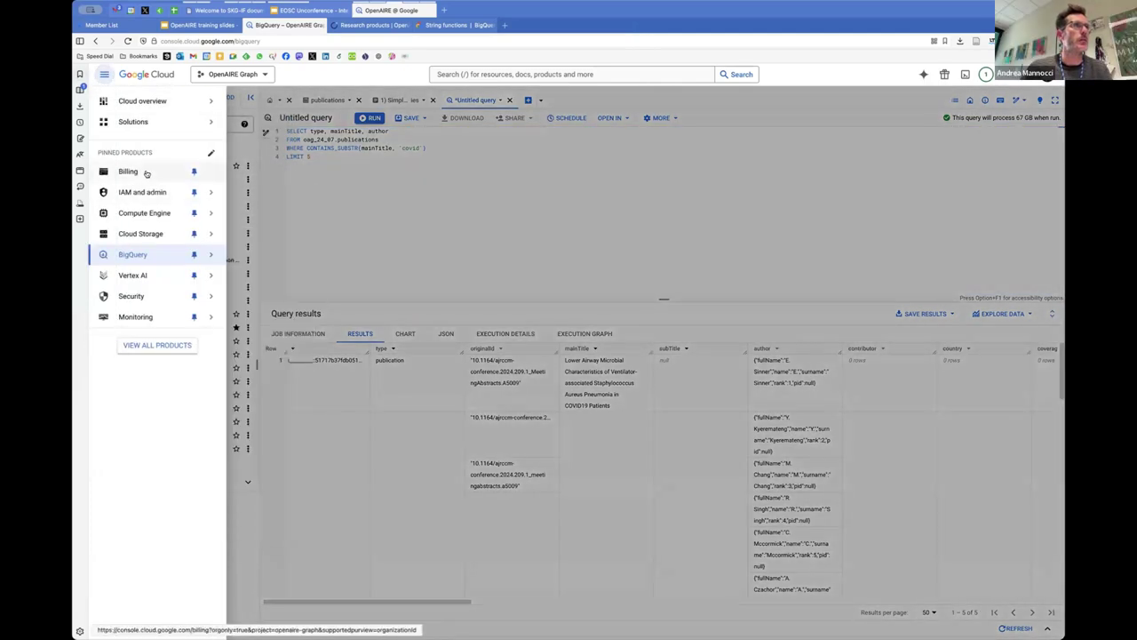
{"action": "mouse_move", "coordinate": [144, 194]}
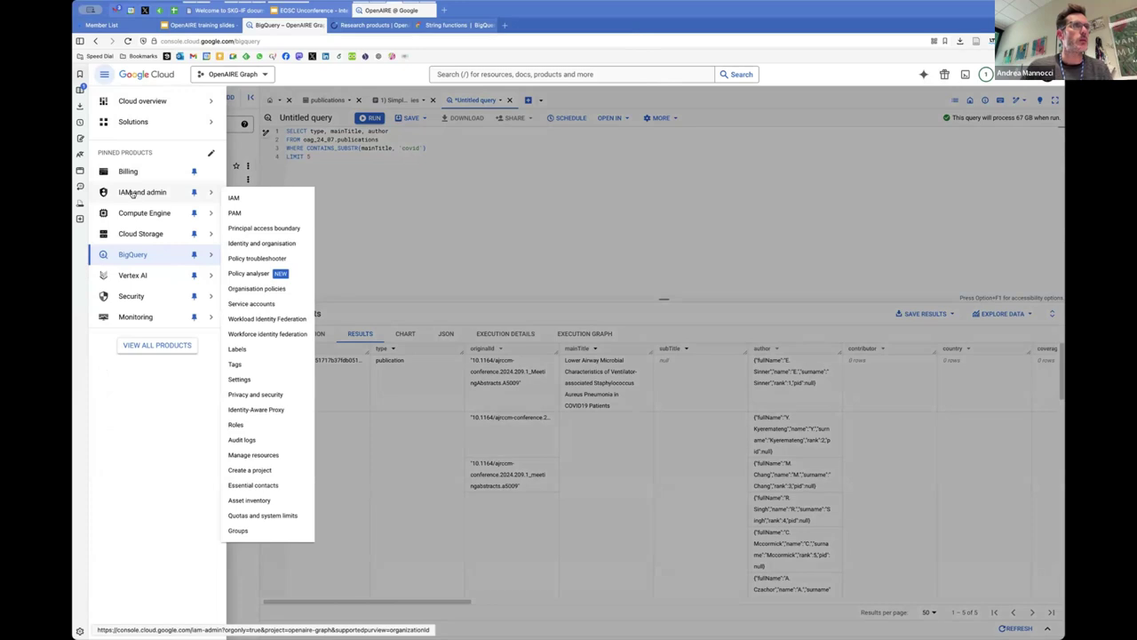
{"action": "left_click", "coordinate": [131, 193]}
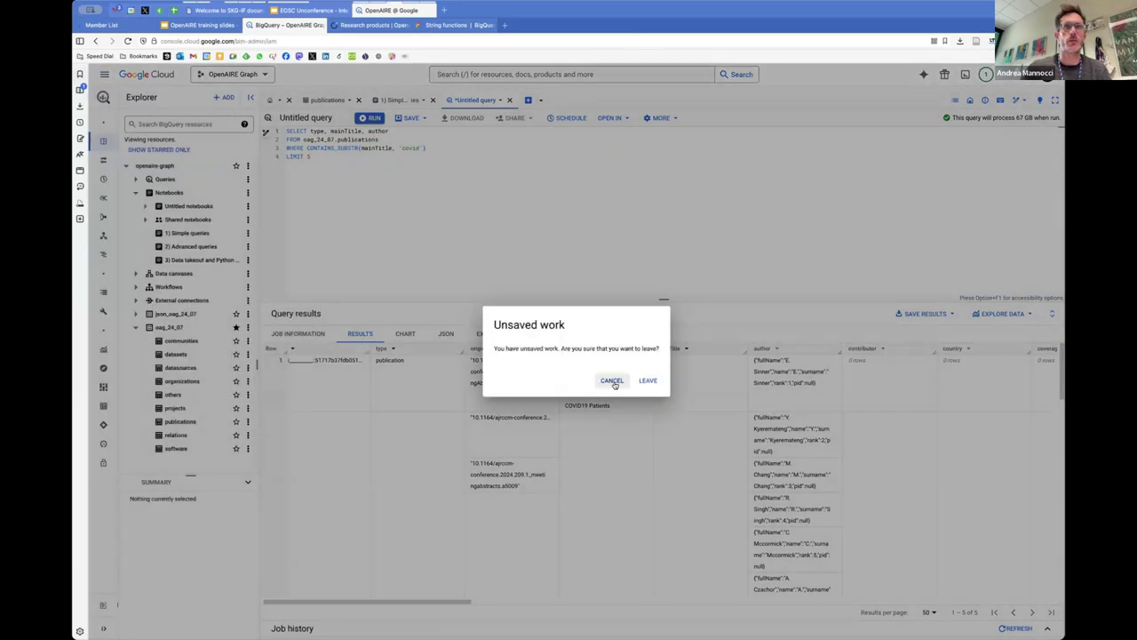
{"action": "left_click", "coordinate": [650, 381]}
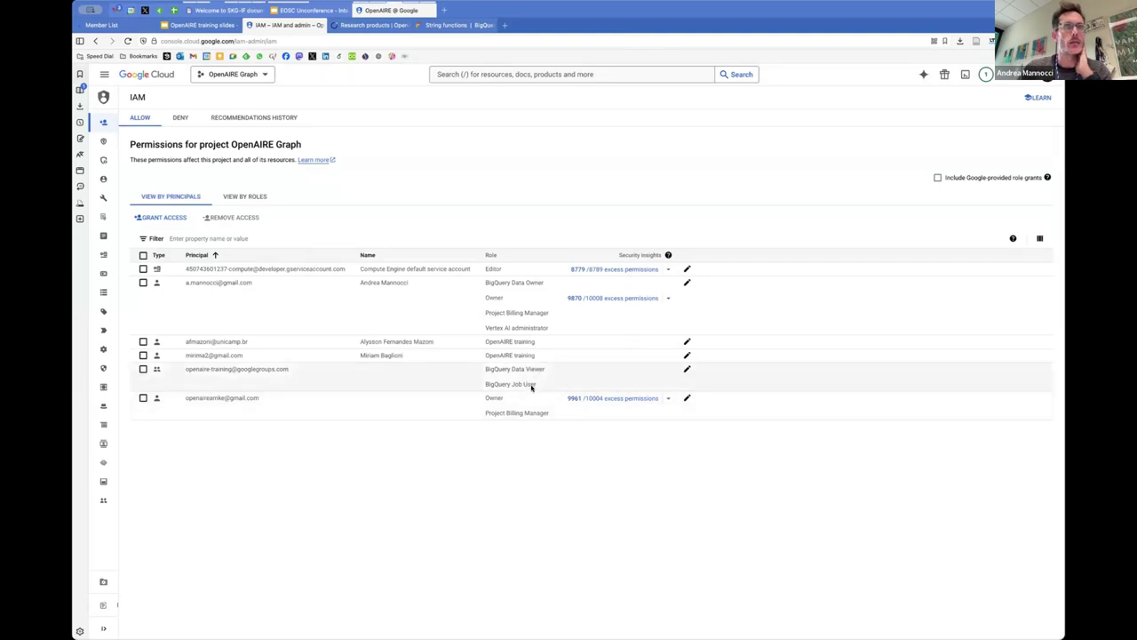
- Switch to the openaire-training Google Group and try to add a participant's pasted e-mail directly as a member
{"action": "left_click", "coordinate": [114, 24]}
{"action": "left_click", "coordinate": [407, 101]}
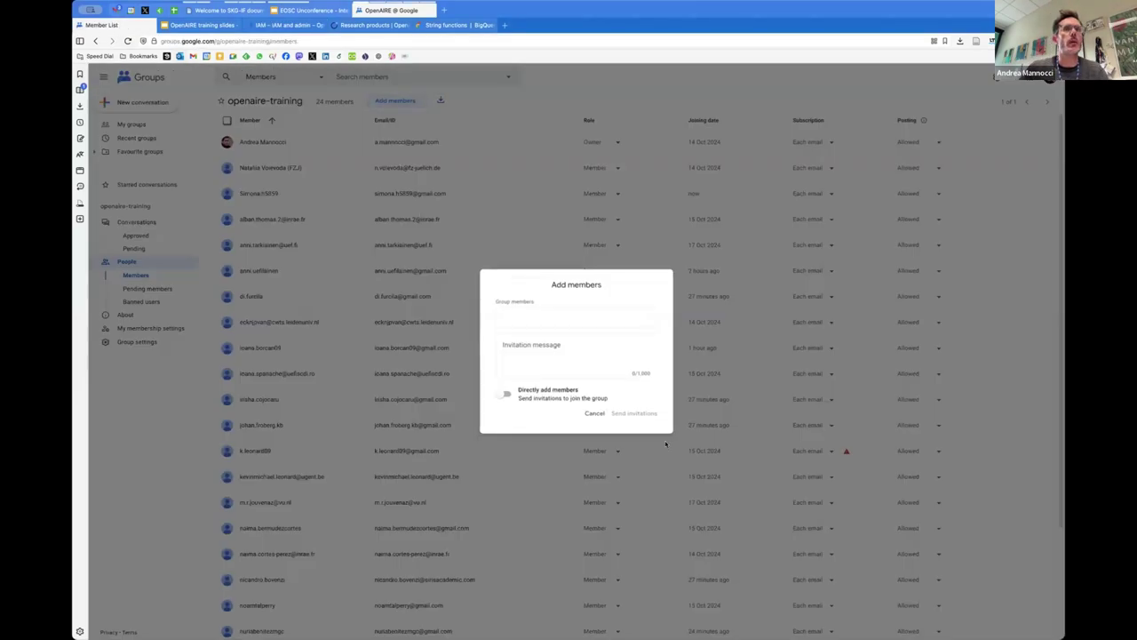
{"action": "key", "text": "ctrl+v"}
{"action": "left_click", "coordinate": [505, 394]}
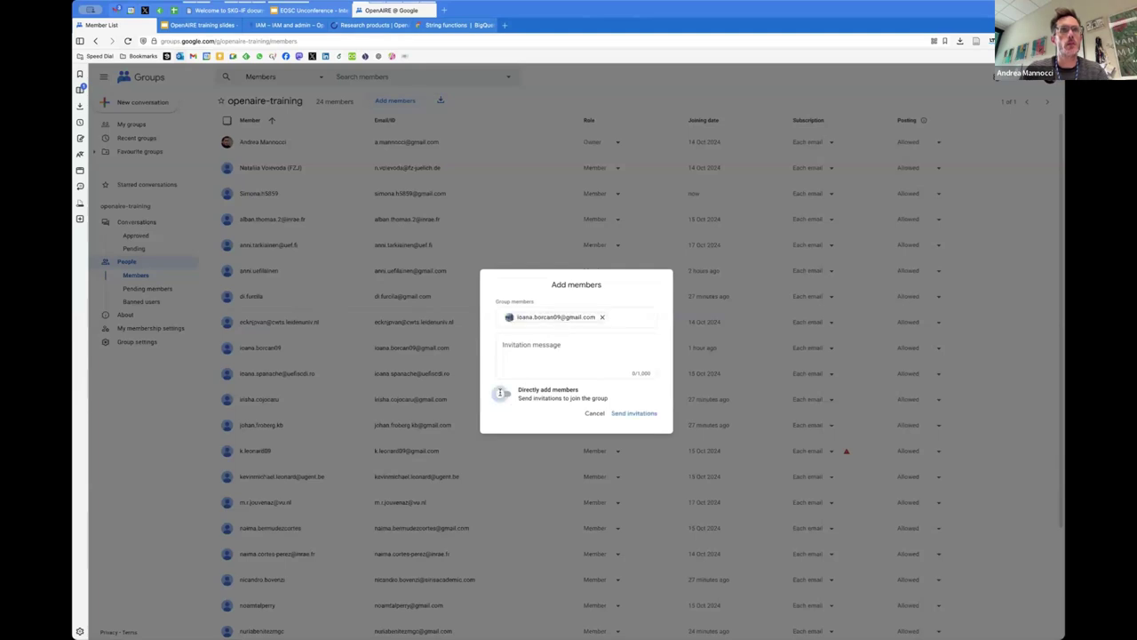
{"action": "left_click", "coordinate": [638, 448]}
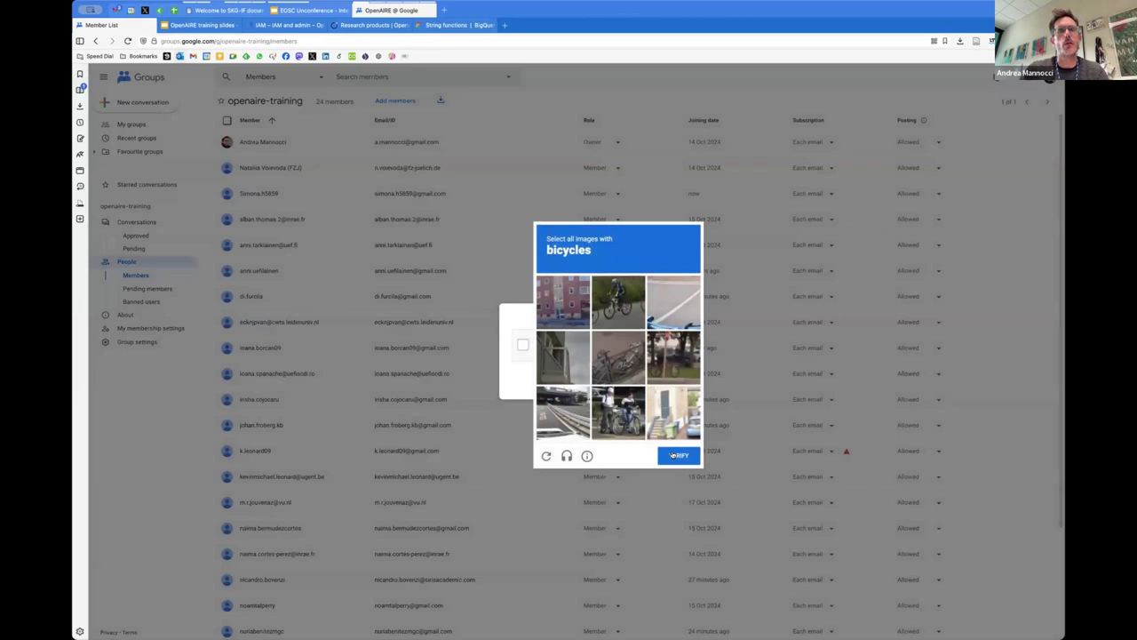
- Complete the image verification by selecting the pictures with bicycles, and dismiss the member addition and its notice
{"action": "left_click", "coordinate": [619, 303]}
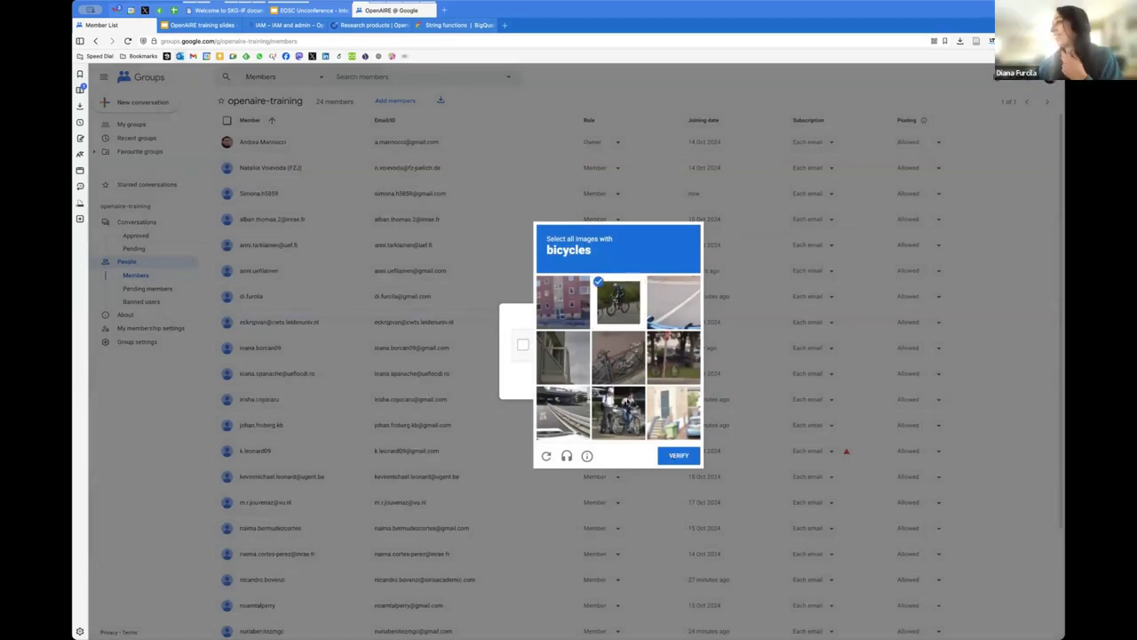
{"action": "left_click", "coordinate": [619, 411]}
{"action": "left_click", "coordinate": [619, 356]}
{"action": "left_click", "coordinate": [673, 356]}
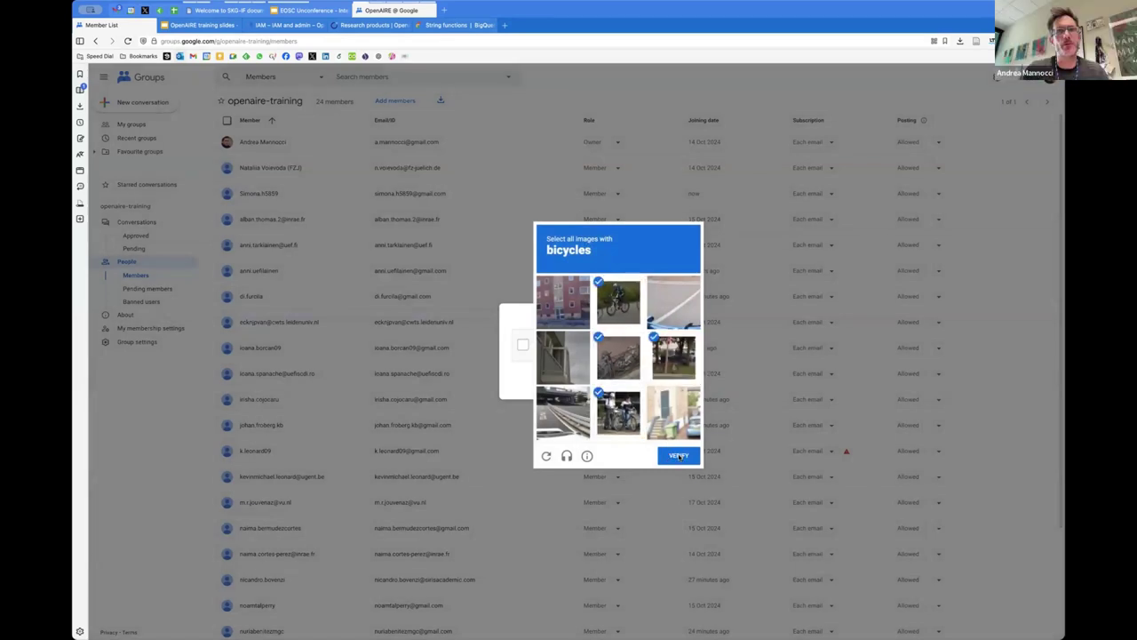
{"action": "left_click", "coordinate": [679, 456]}
{"action": "left_click", "coordinate": [625, 380]}
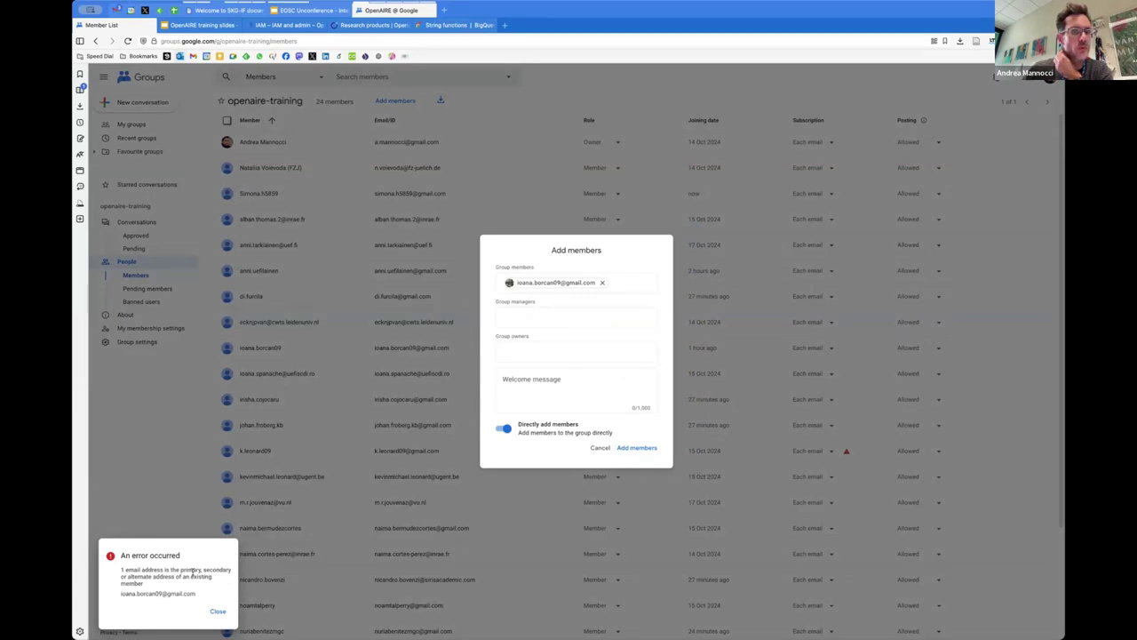
{"action": "left_click", "coordinate": [597, 449]}
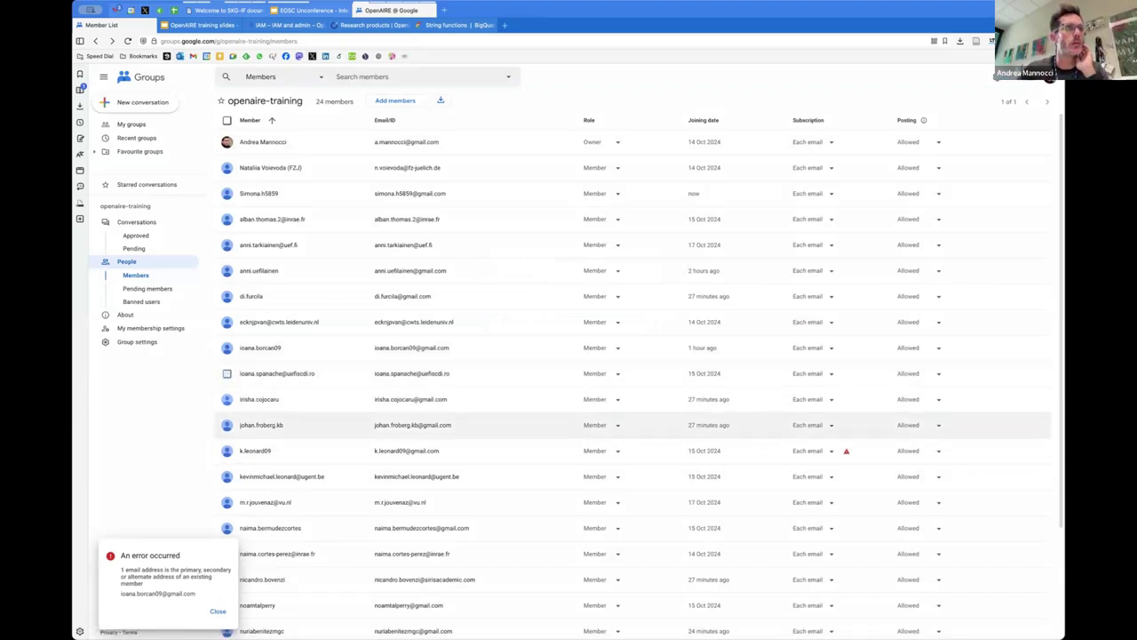
{"action": "left_click", "coordinate": [219, 611]}
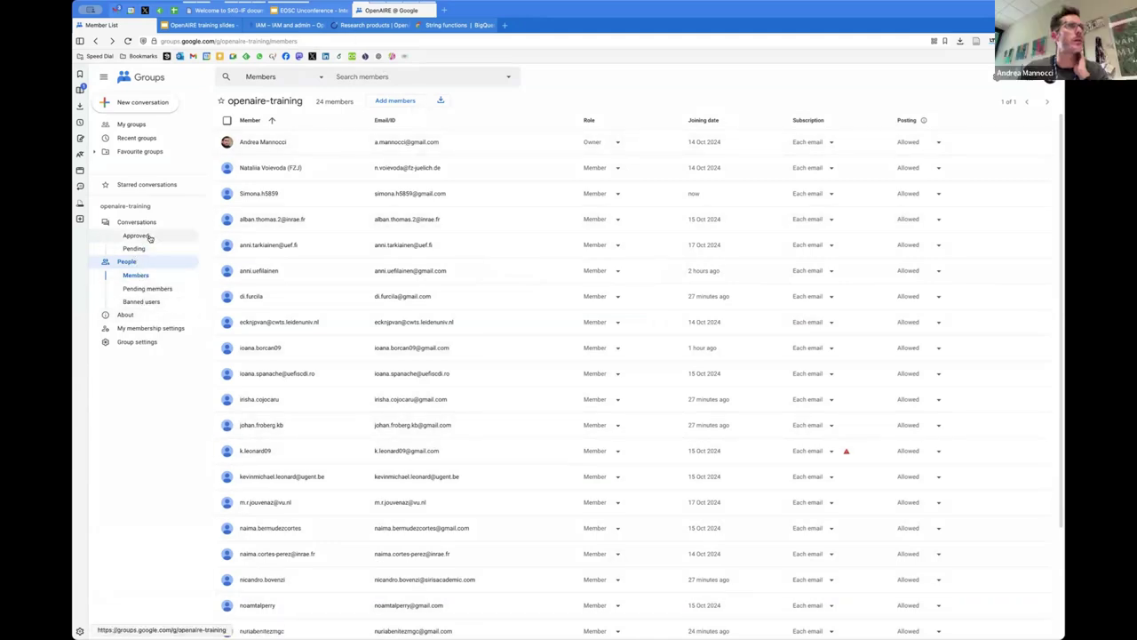
- Add the colleague from the University of Campinas (unicamp) directly to the openaire-training group as a group manager
{"action": "left_click", "coordinate": [178, 327]}
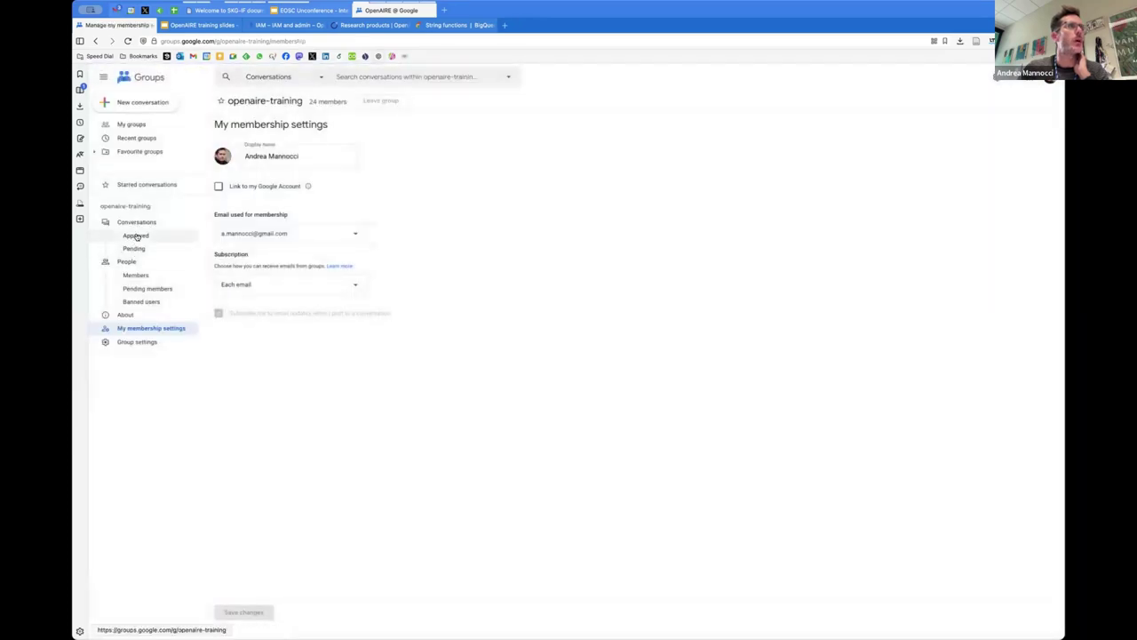
{"action": "left_click", "coordinate": [142, 276]}
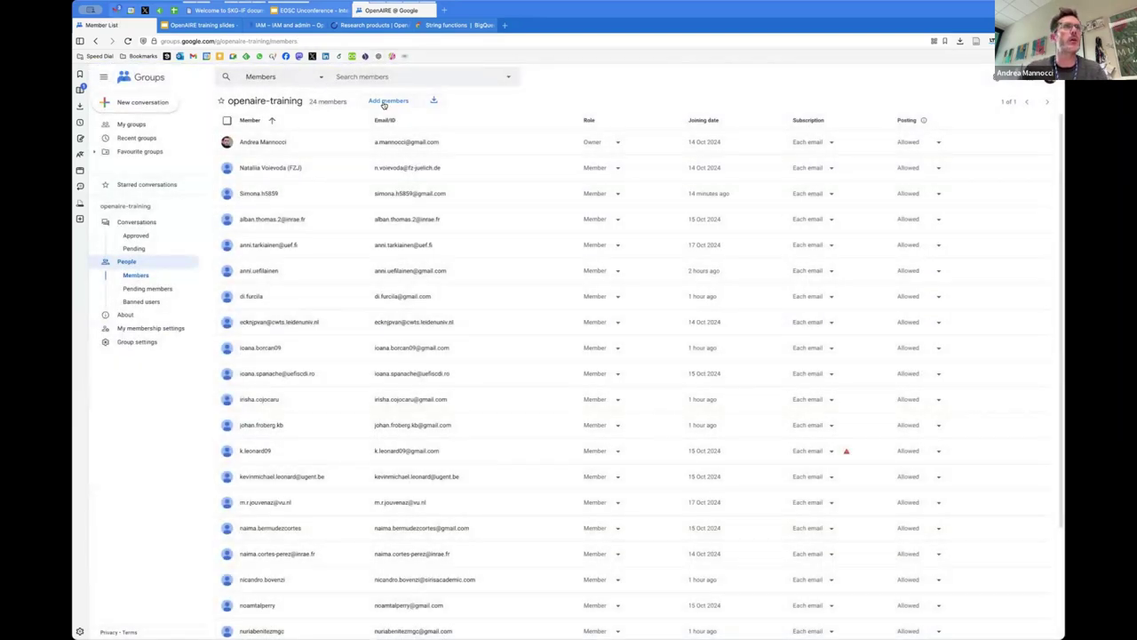
{"action": "left_click", "coordinate": [388, 100]}
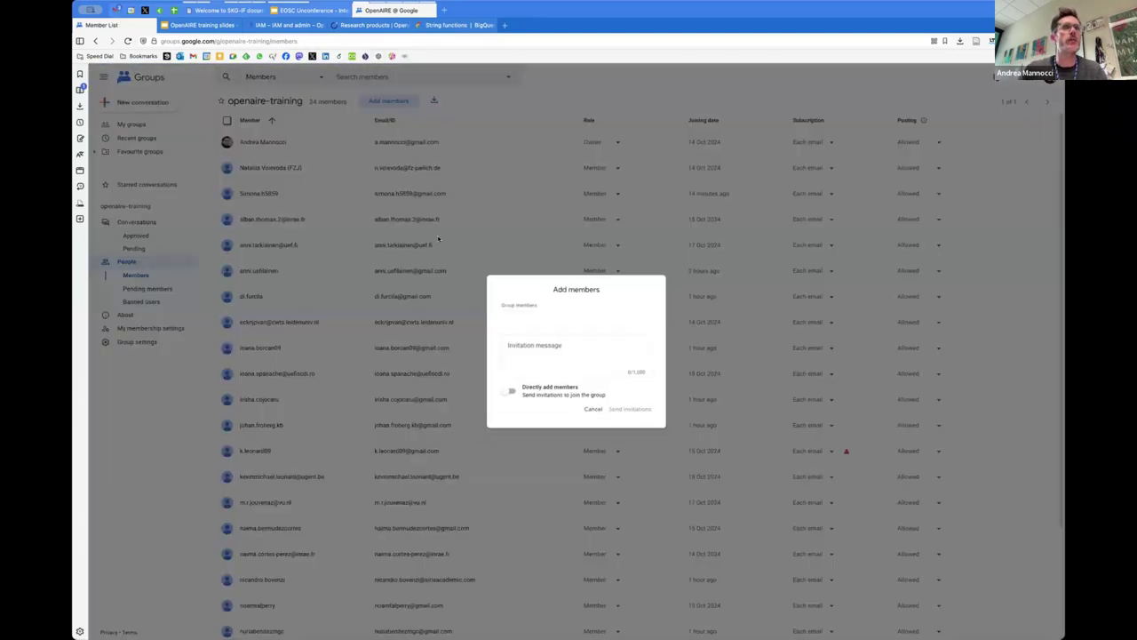
{"action": "left_click", "coordinate": [504, 394]}
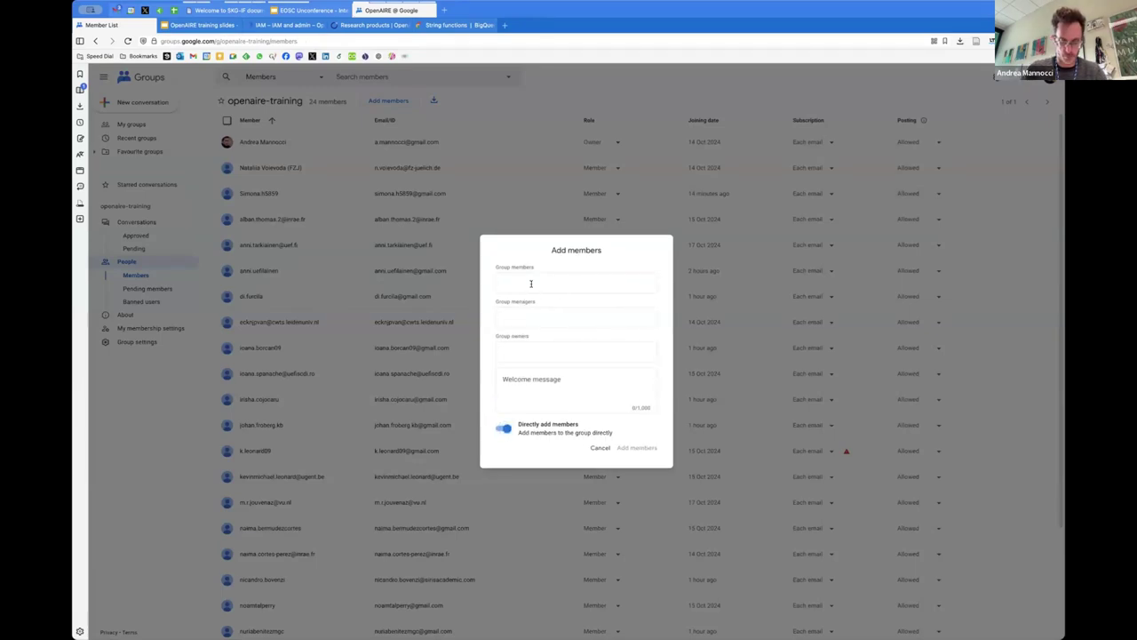
{"action": "type", "text": "alyss"}
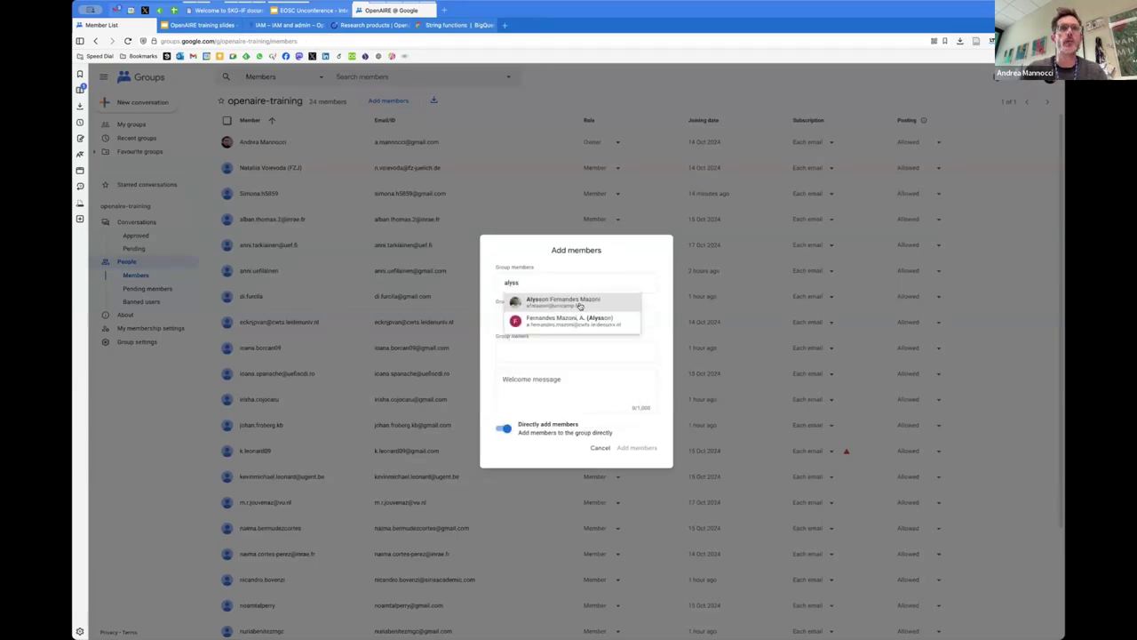
{"action": "left_click", "coordinate": [566, 303]}
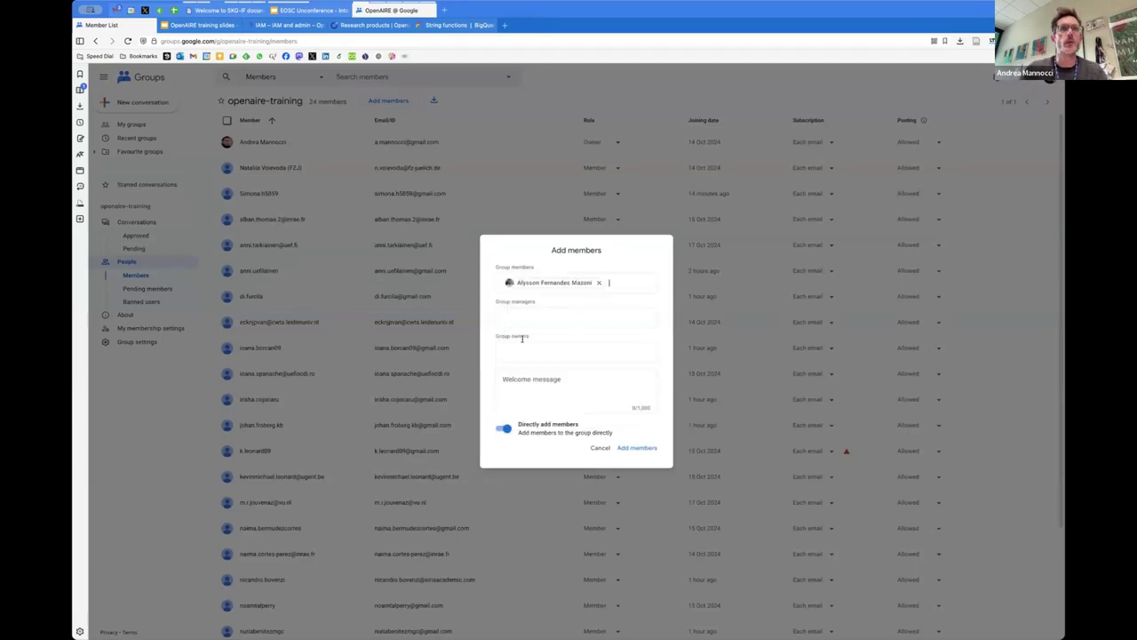
{"action": "left_click", "coordinate": [600, 283]}
{"action": "left_click", "coordinate": [523, 313]}
{"action": "type", "text": "alysson"}
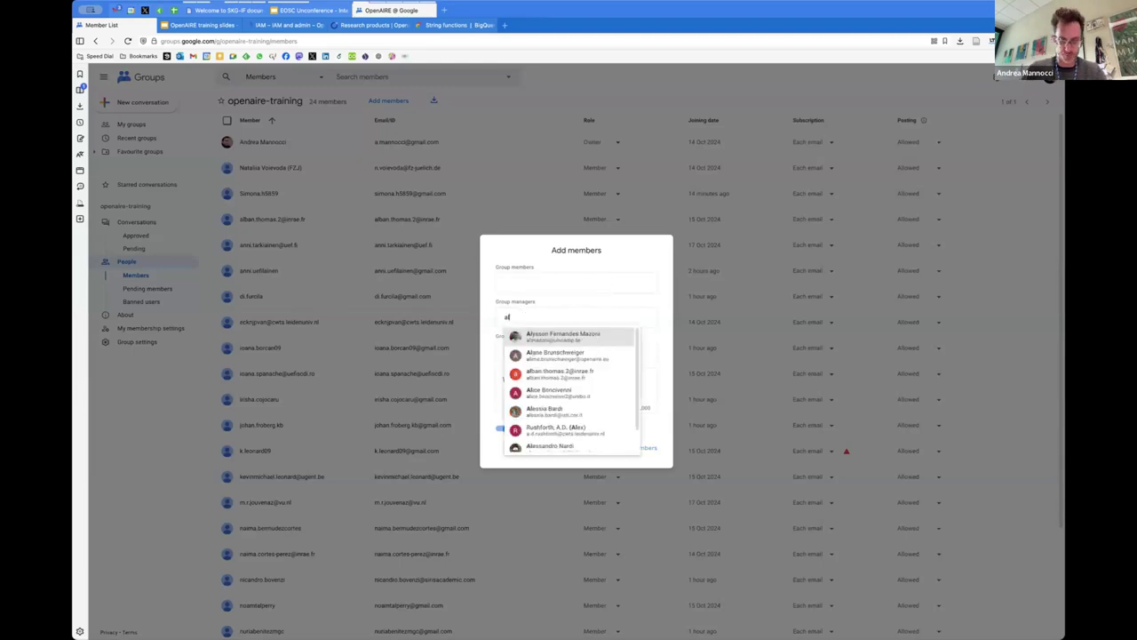
{"action": "left_click", "coordinate": [556, 336]}
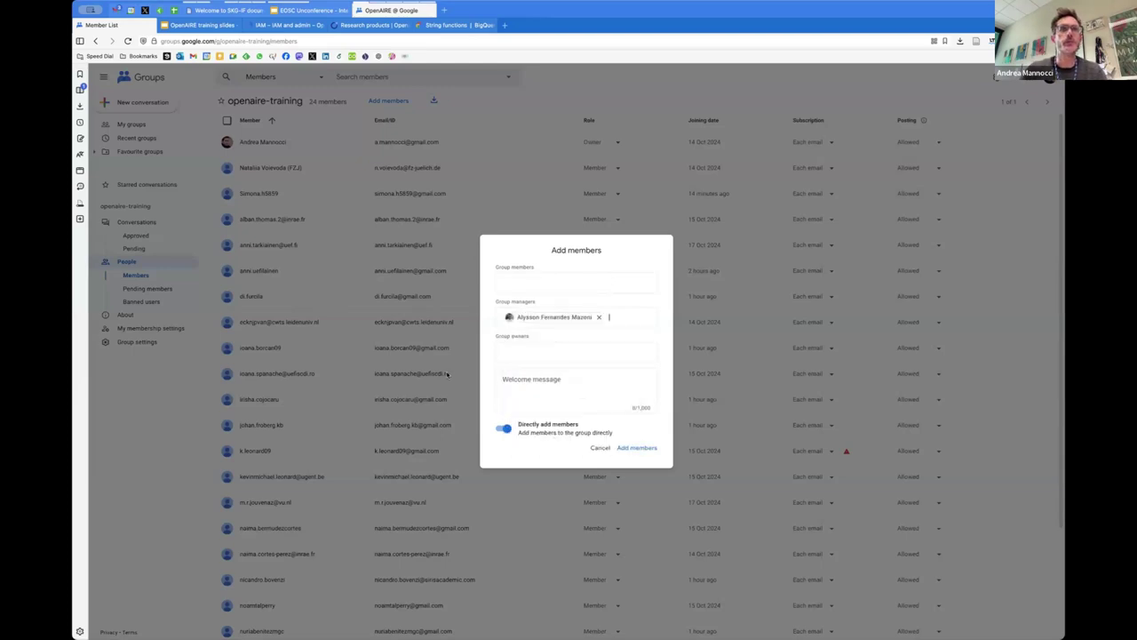
{"action": "left_click", "coordinate": [639, 447]}
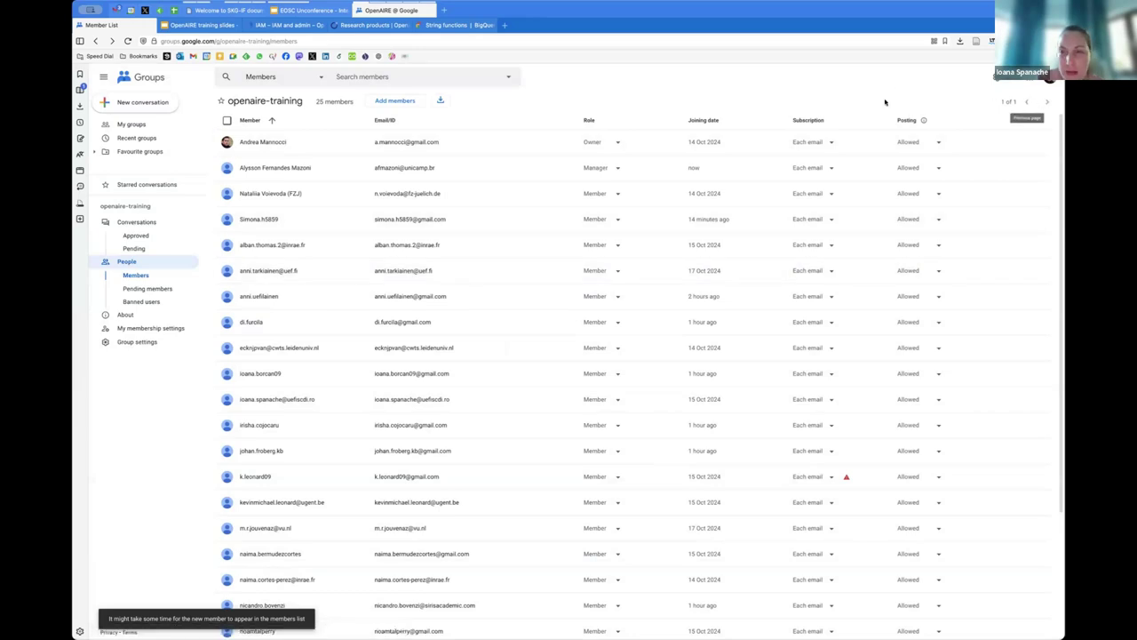
- Search the group's member list for the first letters of a participant's name and go through the matches
{"action": "key", "text": "super+f"}
{"action": "type", "text": "ioa"}
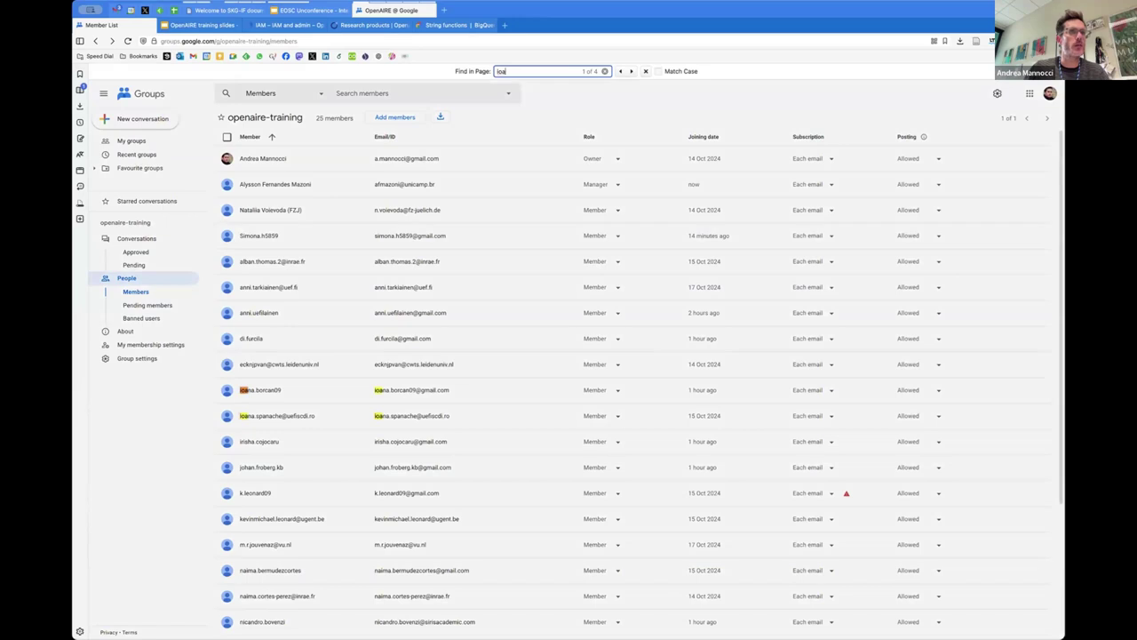
{"action": "key", "text": "Return"}
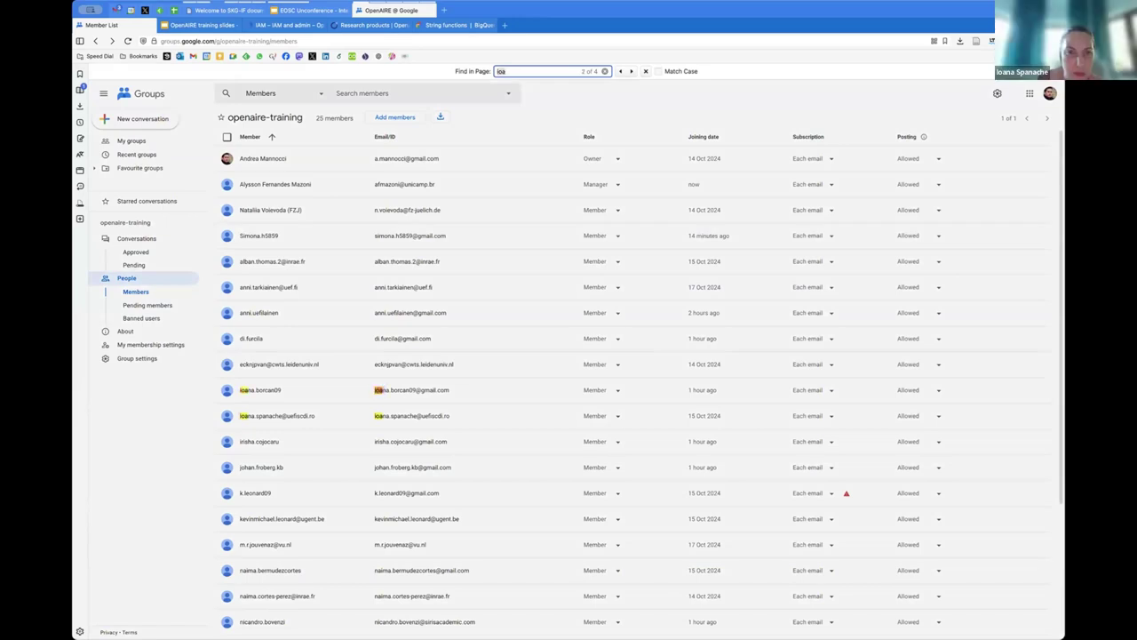
{"action": "key", "text": "Return"}
{"action": "key", "text": "Return"}
{"action": "key", "text": "Return"}
{"action": "key", "text": "Return"}
{"action": "key", "text": "Return"}
{"action": "key", "text": "Return"}
{"action": "key", "text": "Return"}
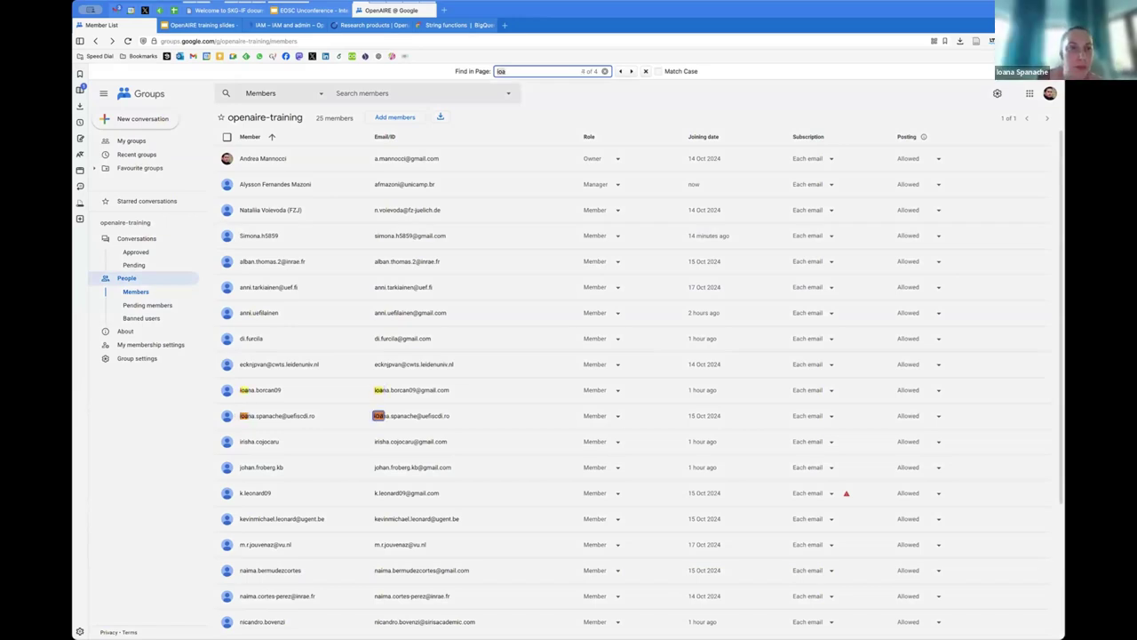
{"action": "key", "text": "Return"}
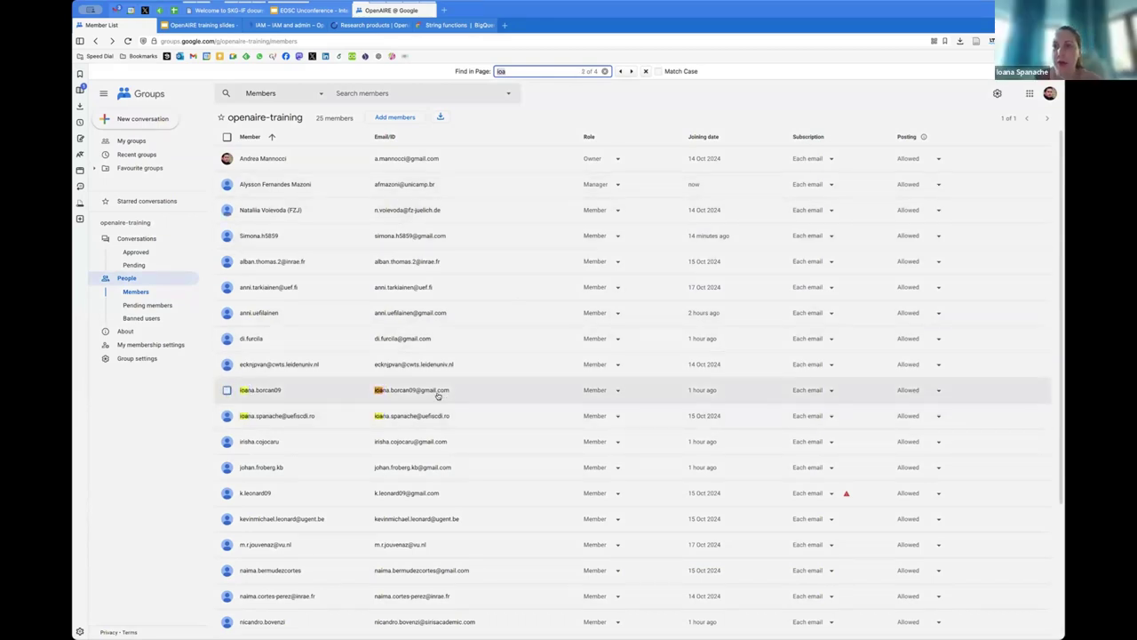
- In the OpenAIRE Graph project's IAM permissions, assign the additional role OpenAIRE training to the openaire-training group and save it
{"action": "left_click", "coordinate": [396, 25]}
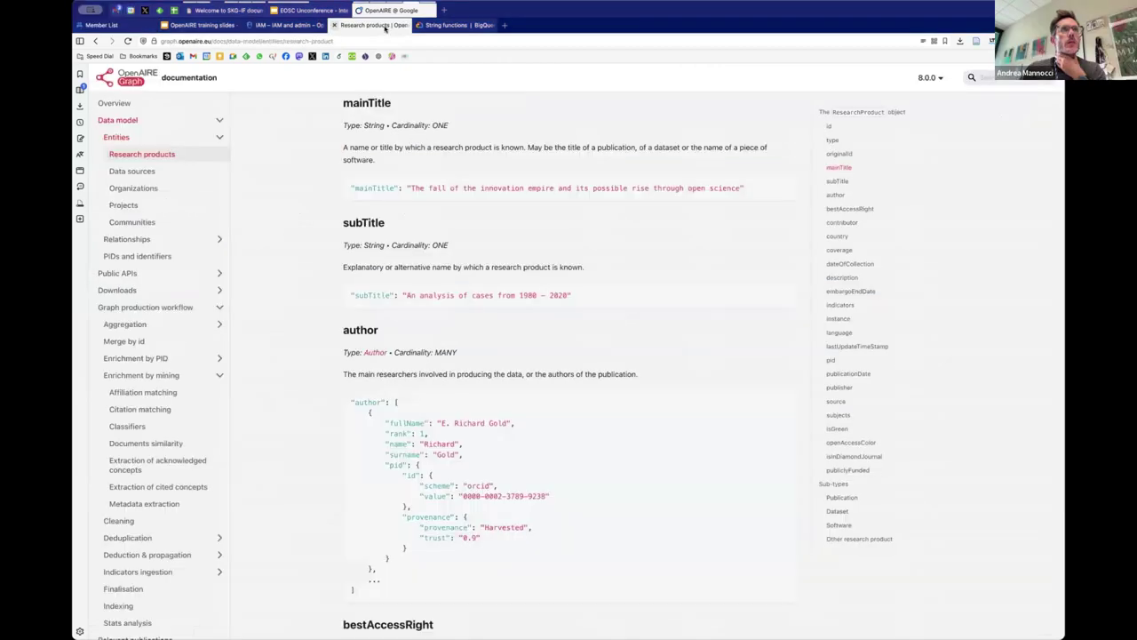
{"action": "left_click", "coordinate": [293, 26]}
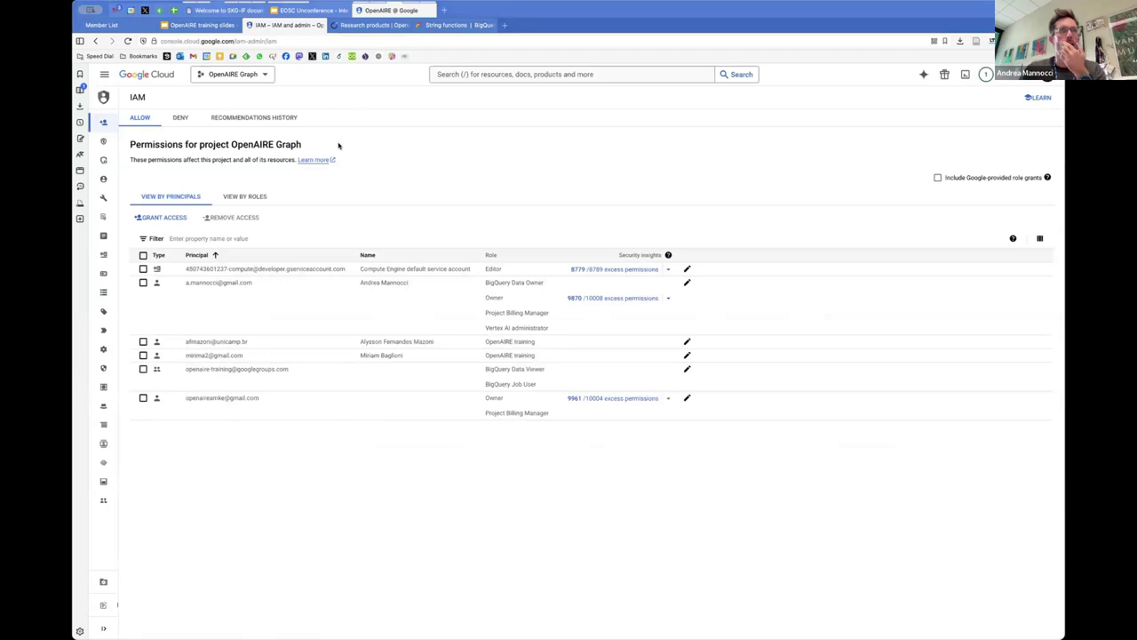
{"action": "left_click", "coordinate": [687, 370]}
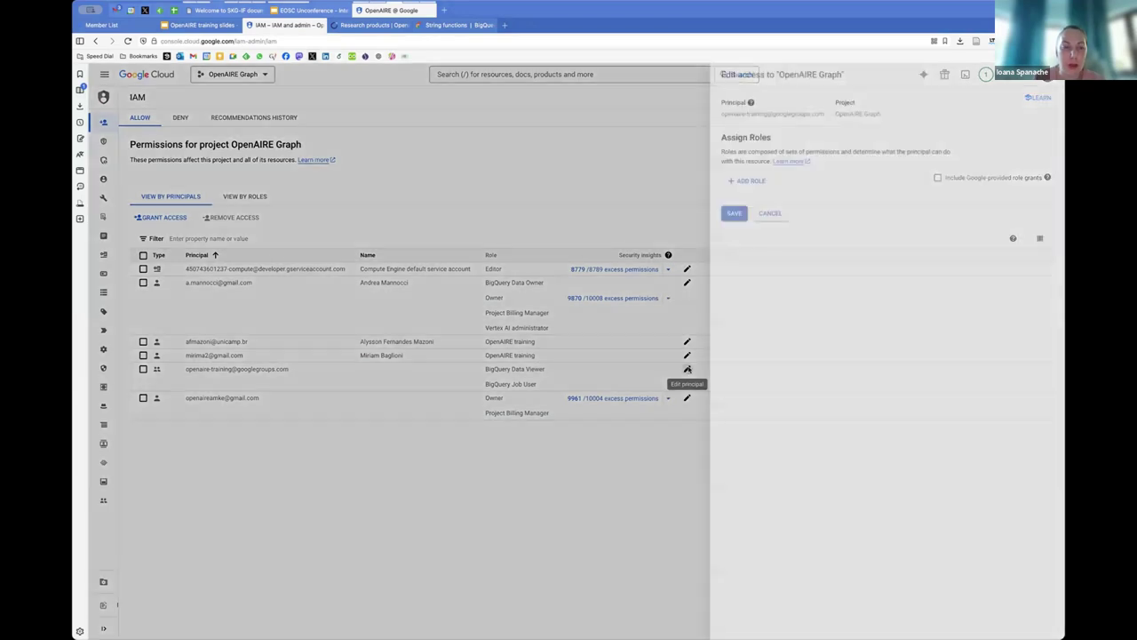
{"action": "left_click", "coordinate": [497, 473]}
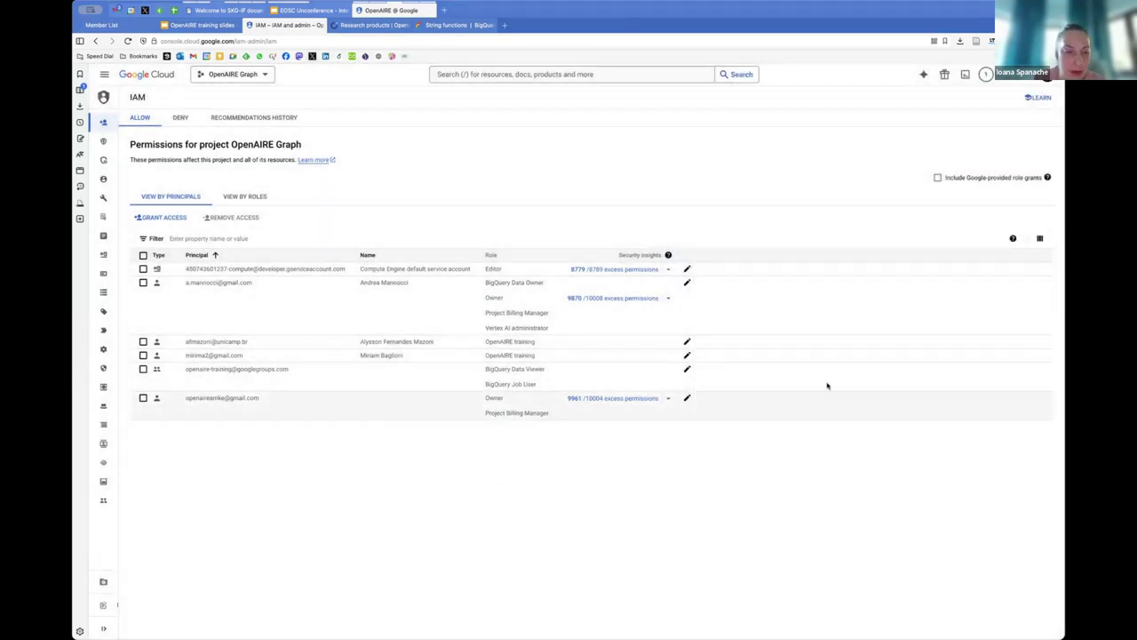
{"action": "left_click", "coordinate": [687, 368]}
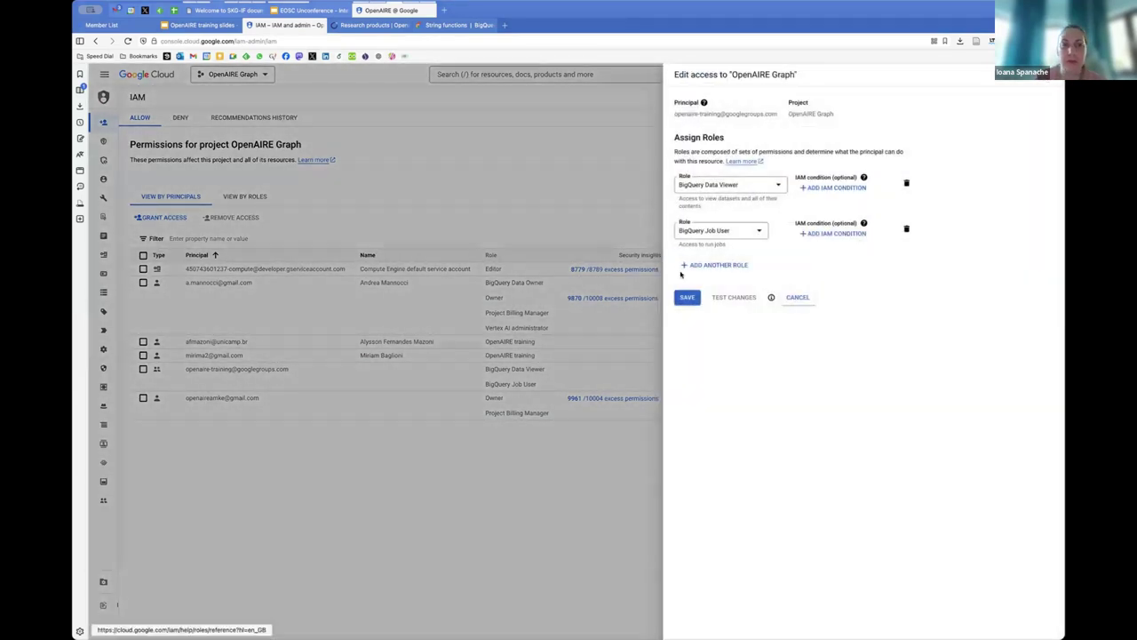
{"action": "left_click", "coordinate": [727, 266]}
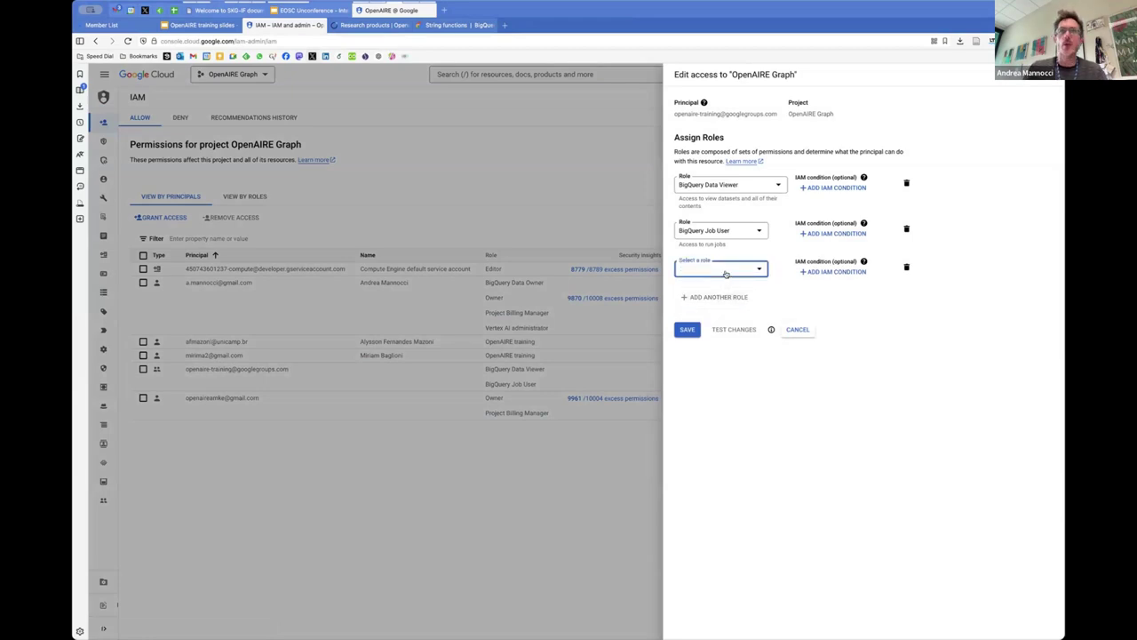
{"action": "left_click", "coordinate": [726, 273]}
{"action": "type", "text": "open"}
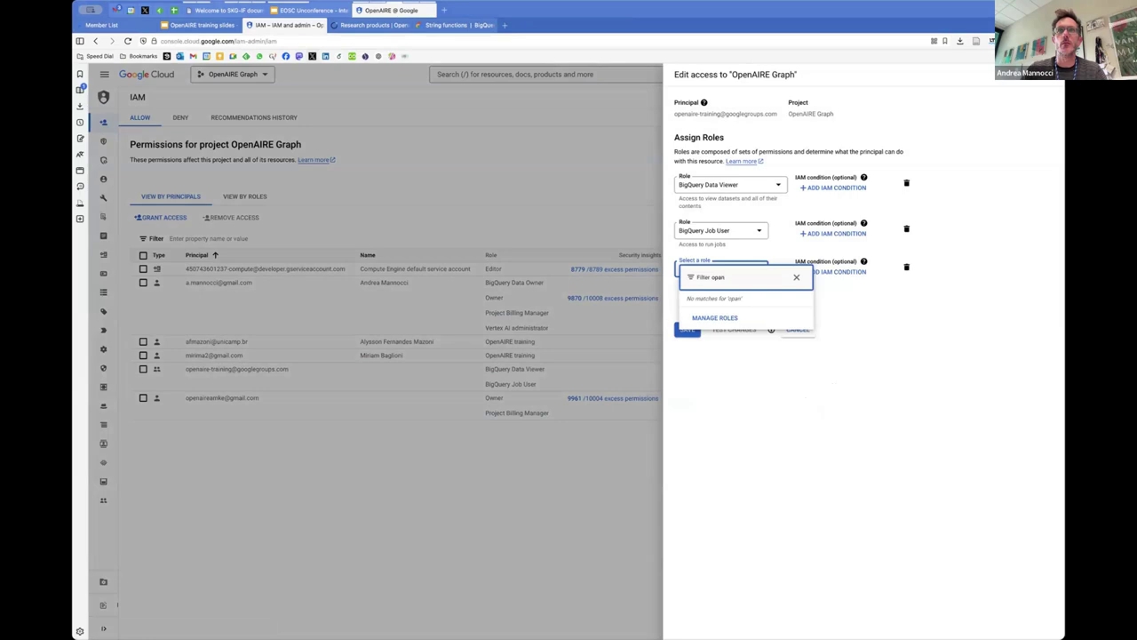
{"action": "key", "text": "BackSpace"}
{"action": "type", "text": "enai"}
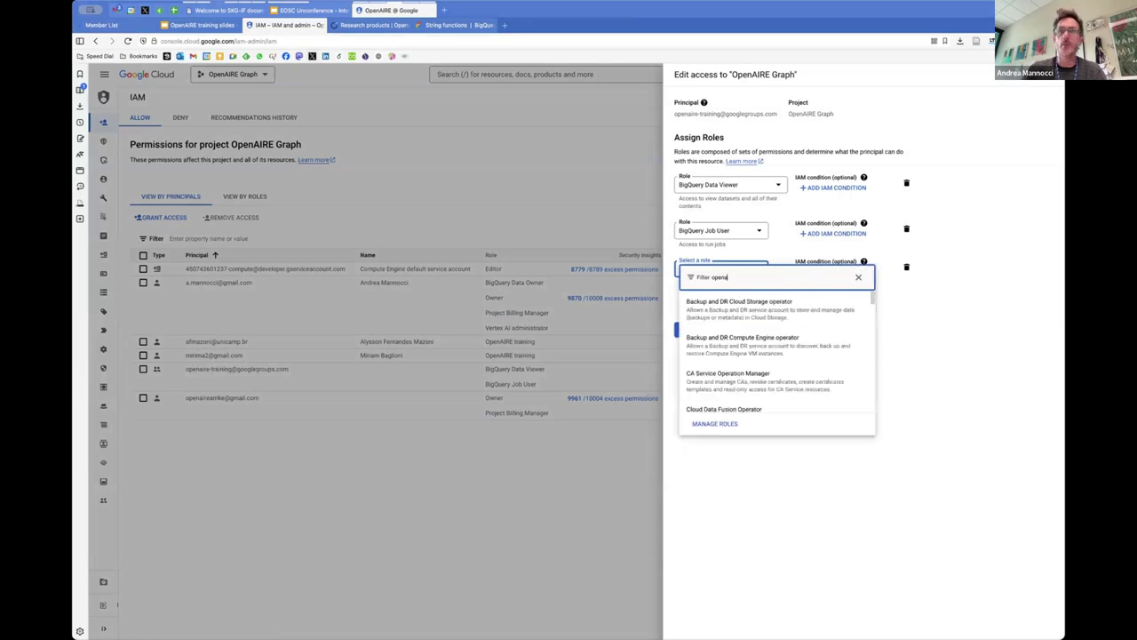
{"action": "left_click", "coordinate": [718, 304]}
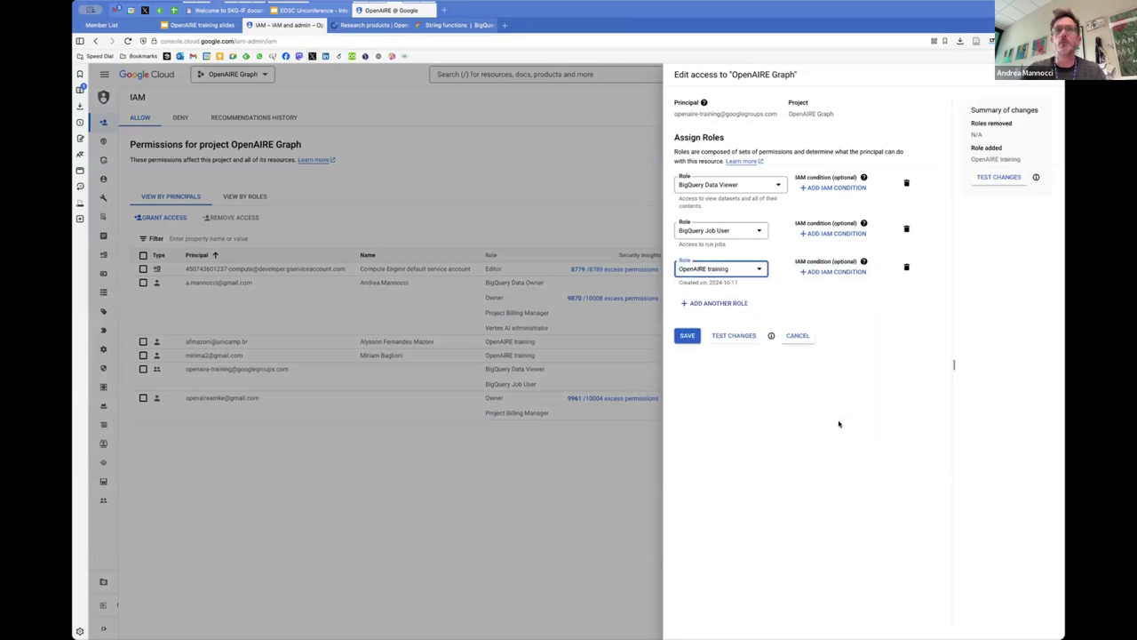
{"action": "left_click", "coordinate": [684, 336]}
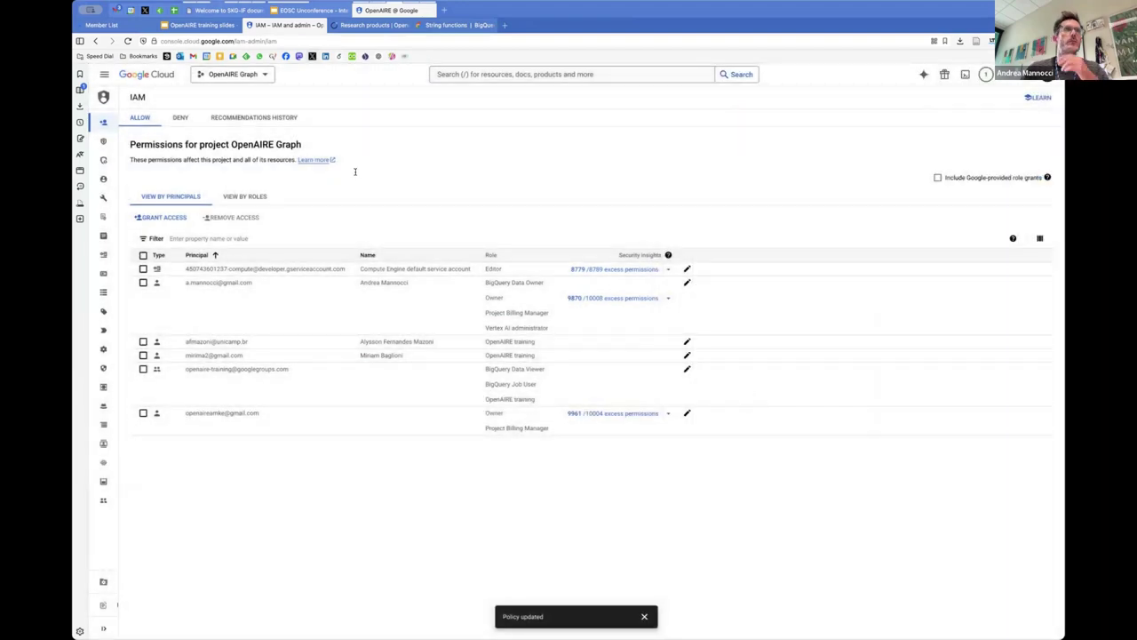
- Return to BigQuery Studio and expand the oag_24_07 dataset and the Notebooks of the openaire-graph project
{"action": "left_click", "coordinate": [104, 74]}
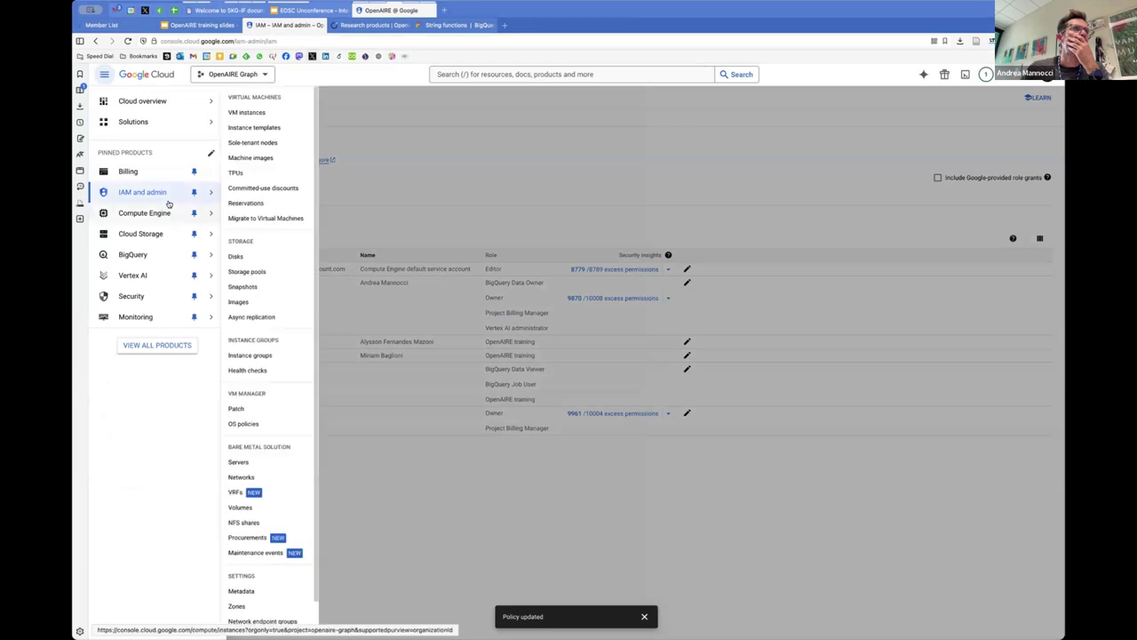
{"action": "left_click", "coordinate": [152, 257]}
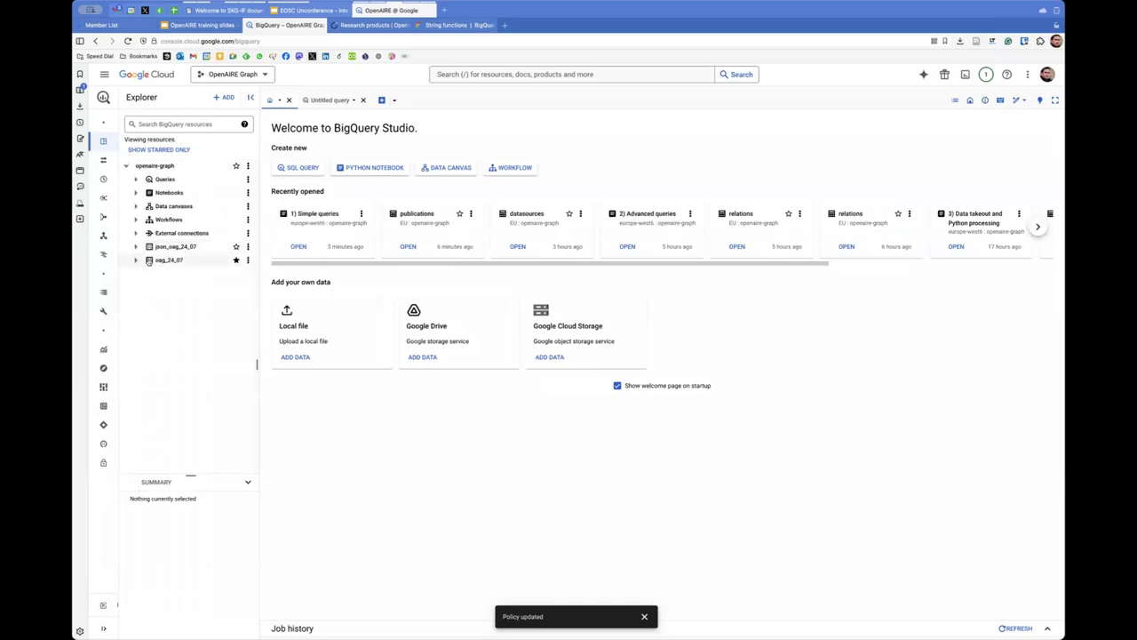
{"action": "left_click", "coordinate": [136, 259]}
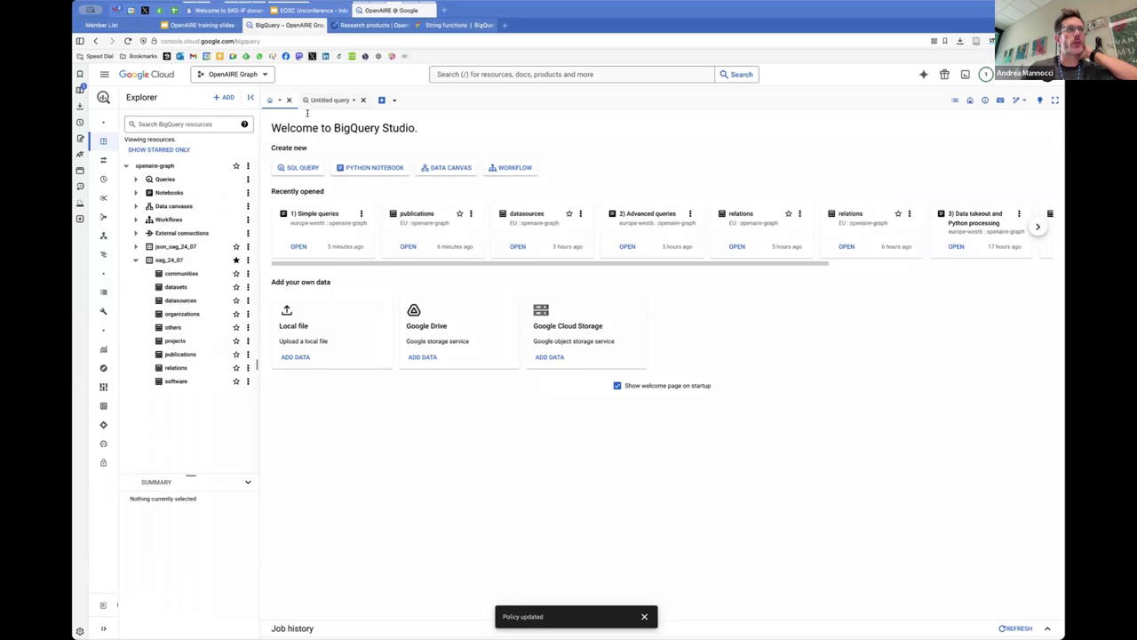
{"action": "left_click", "coordinate": [136, 192]}
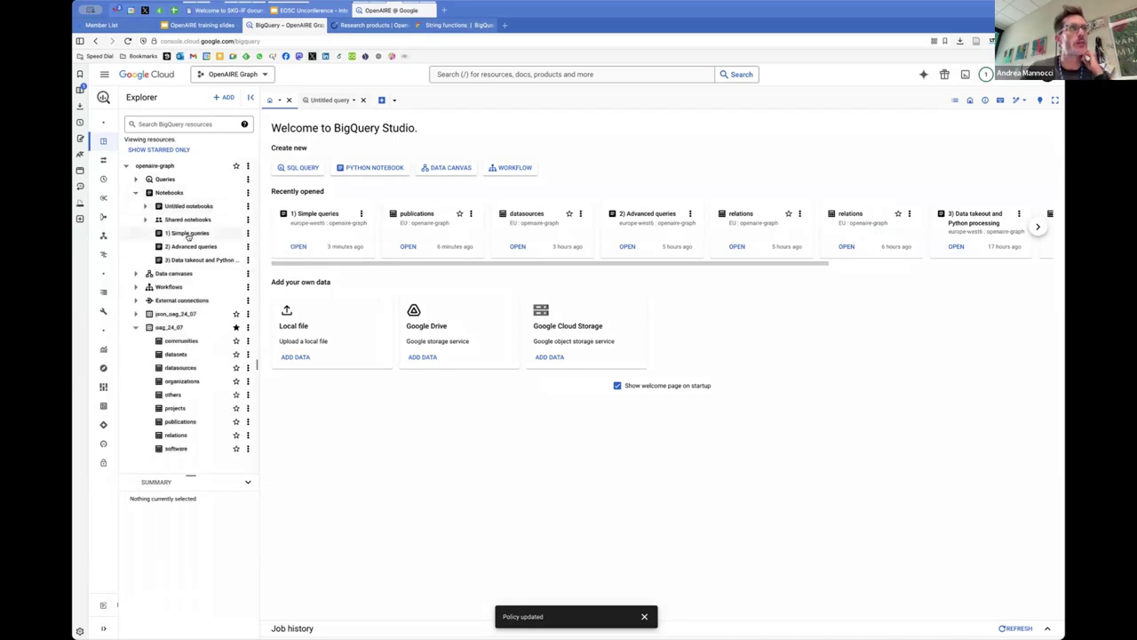
- Copy the covid title-search query from the 1) Simple queries notebook into a new SQL query
{"action": "left_click", "coordinate": [185, 233]}
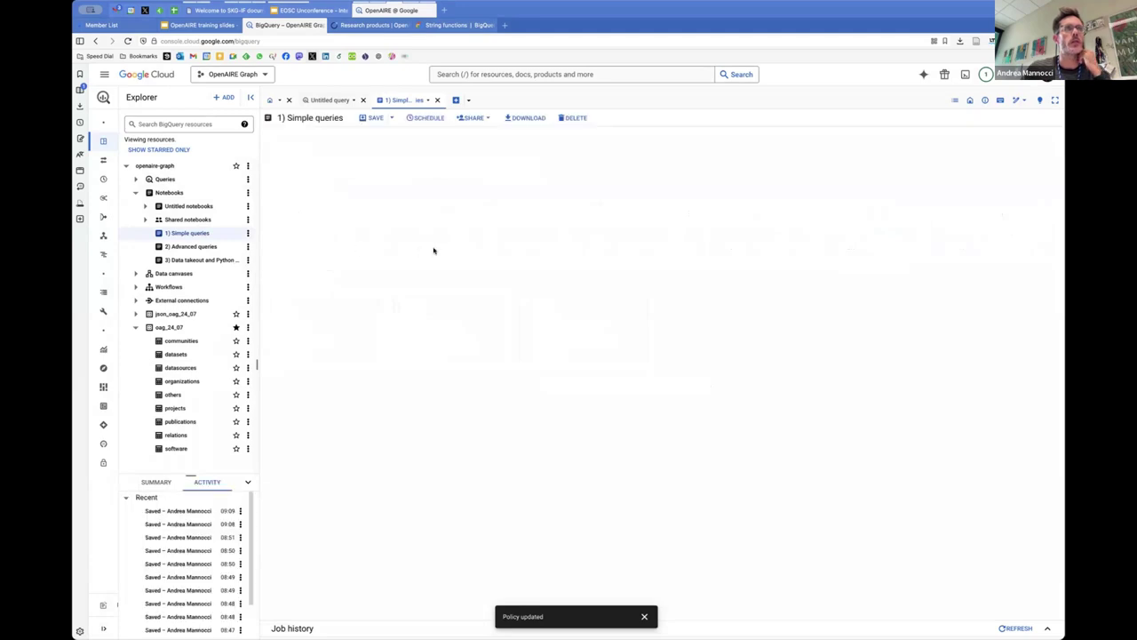
{"action": "left_click", "coordinate": [489, 247]}
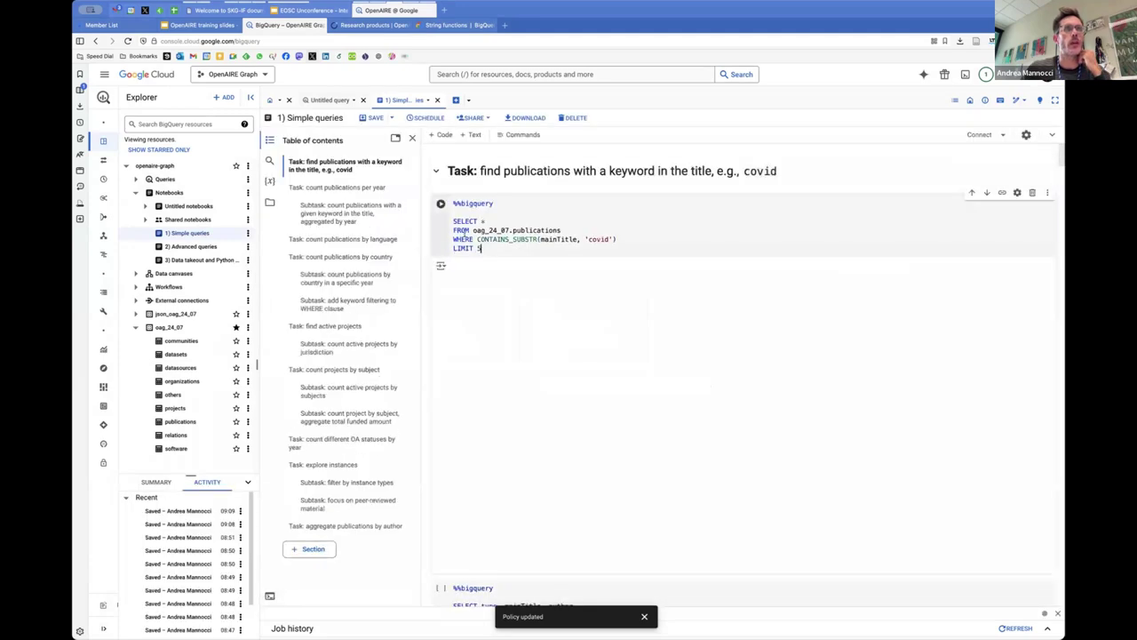
{"action": "key", "text": "ctrl+a"}
{"action": "key", "text": "super+c"}
{"action": "key", "text": "ctrl+Return"}
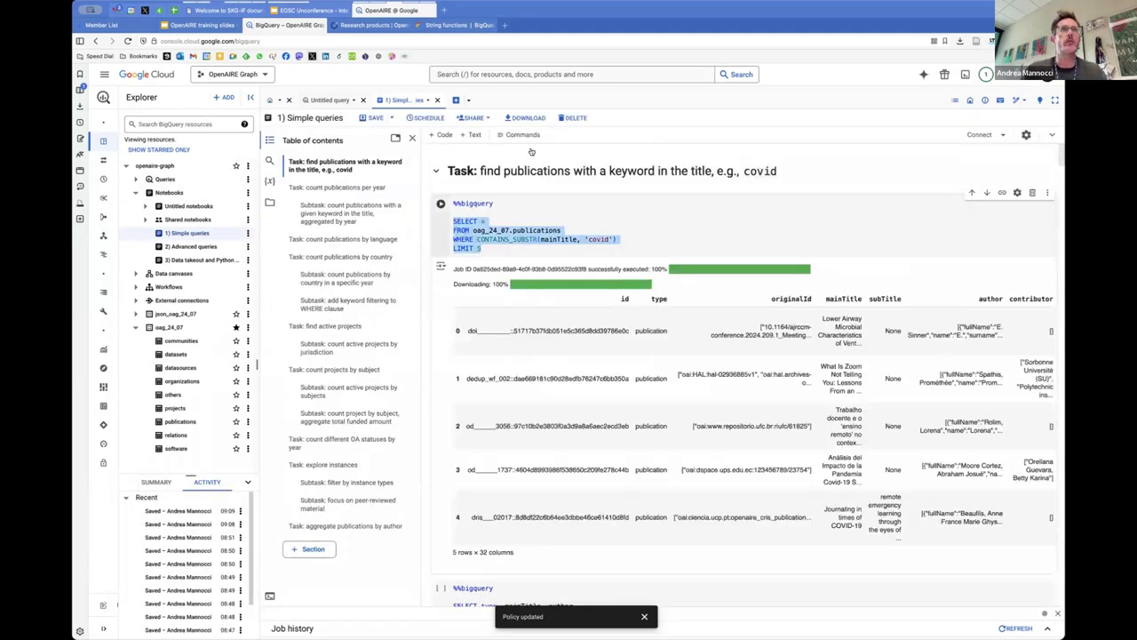
{"action": "left_click", "coordinate": [456, 100]}
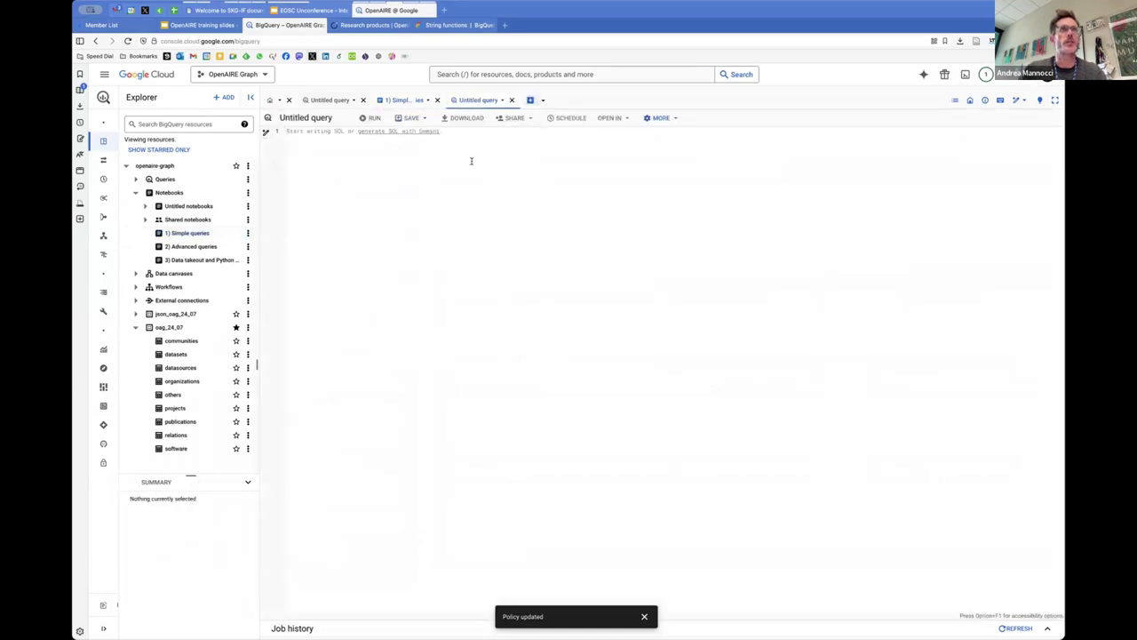
{"action": "key", "text": "super+v"}
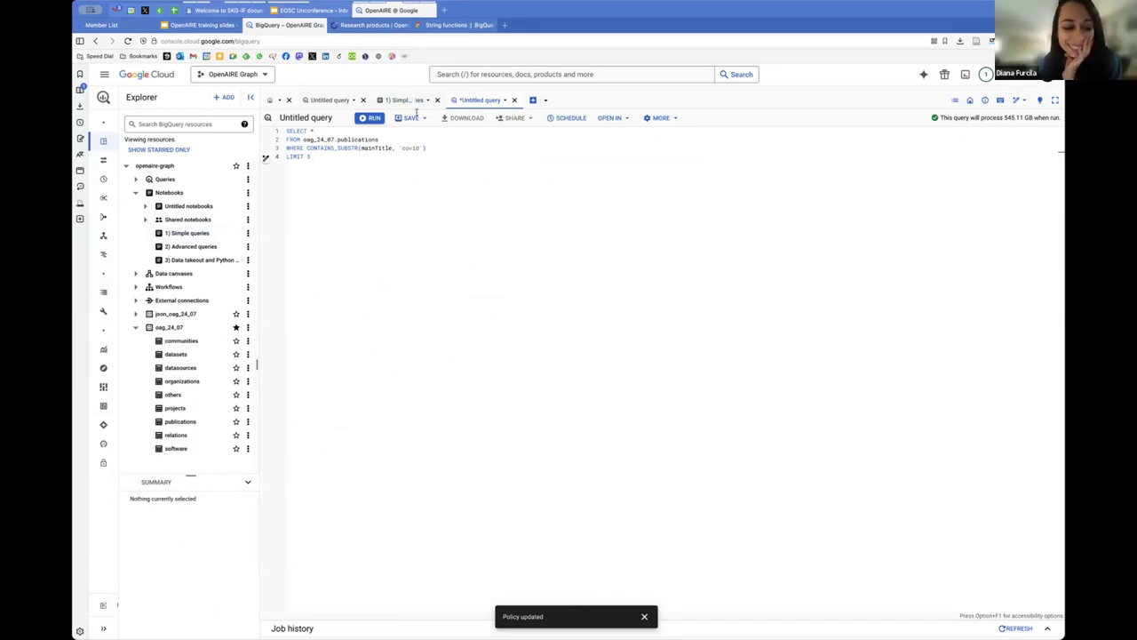
{"action": "left_click", "coordinate": [316, 130]}
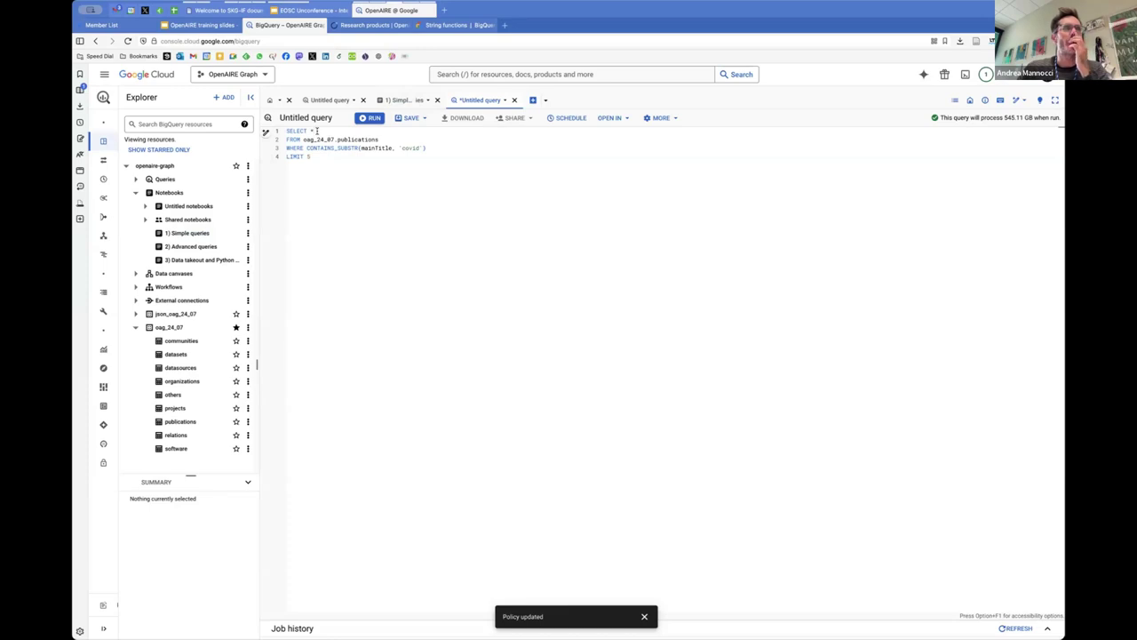
{"action": "double_click", "coordinate": [312, 131]}
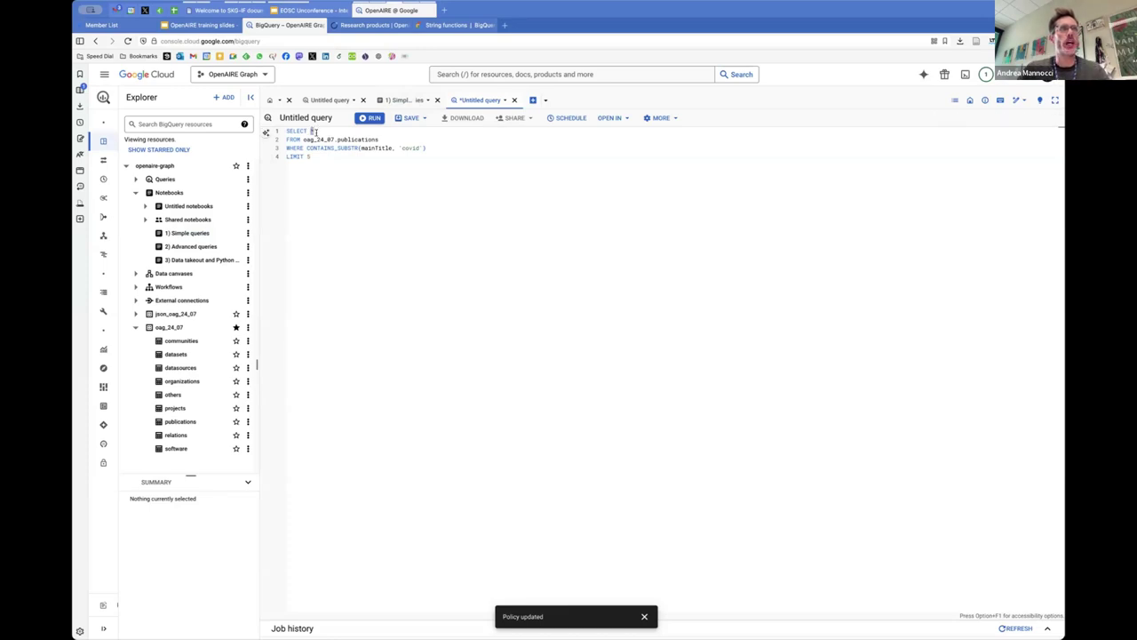
{"action": "type", "text": "`"}
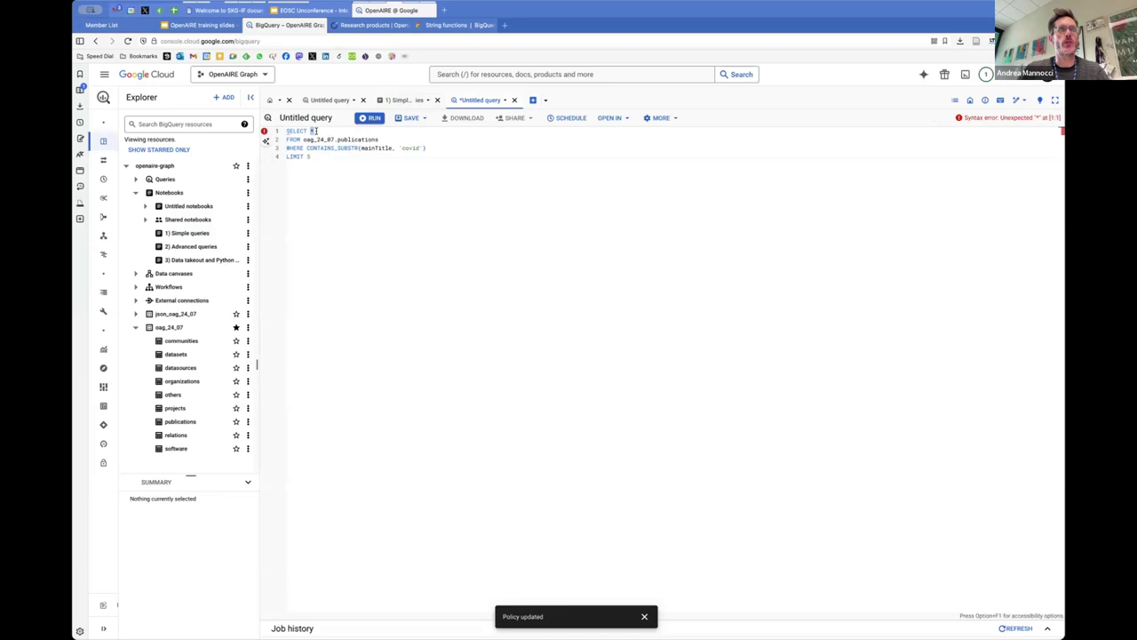
{"action": "key", "text": "super+z"}
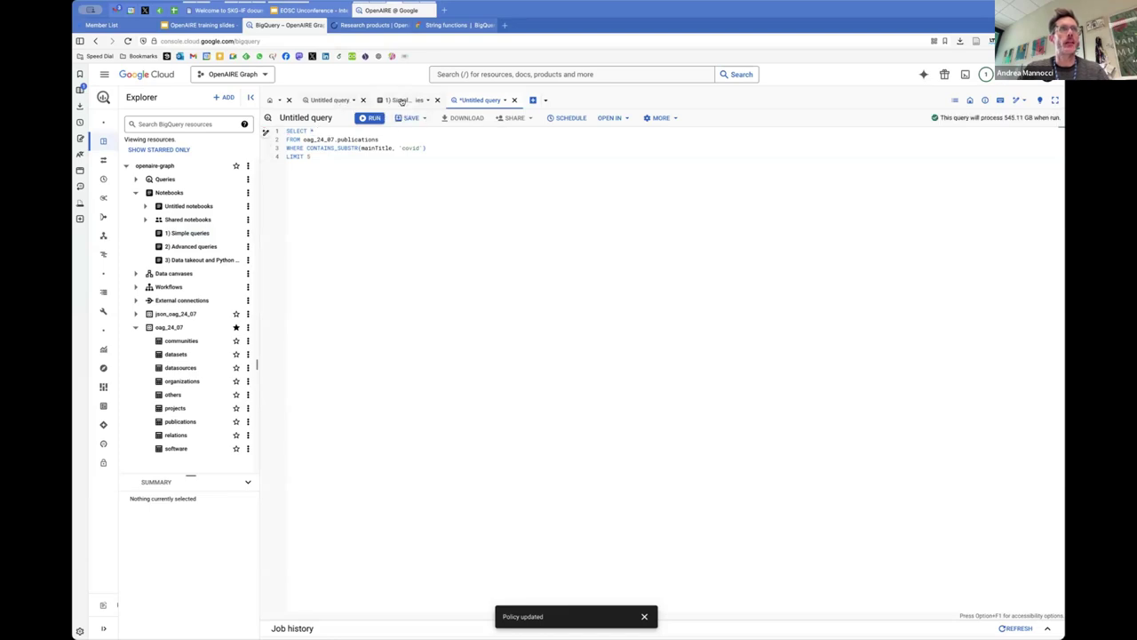
- Replace the asterisk in the SELECT clause with type, mainTitle, author, copied from the notebook's second covid query
{"action": "left_click", "coordinate": [400, 101]}
{"action": "scroll", "coordinate": [481, 526], "scroll_direction": "down", "scroll_amount": 2}
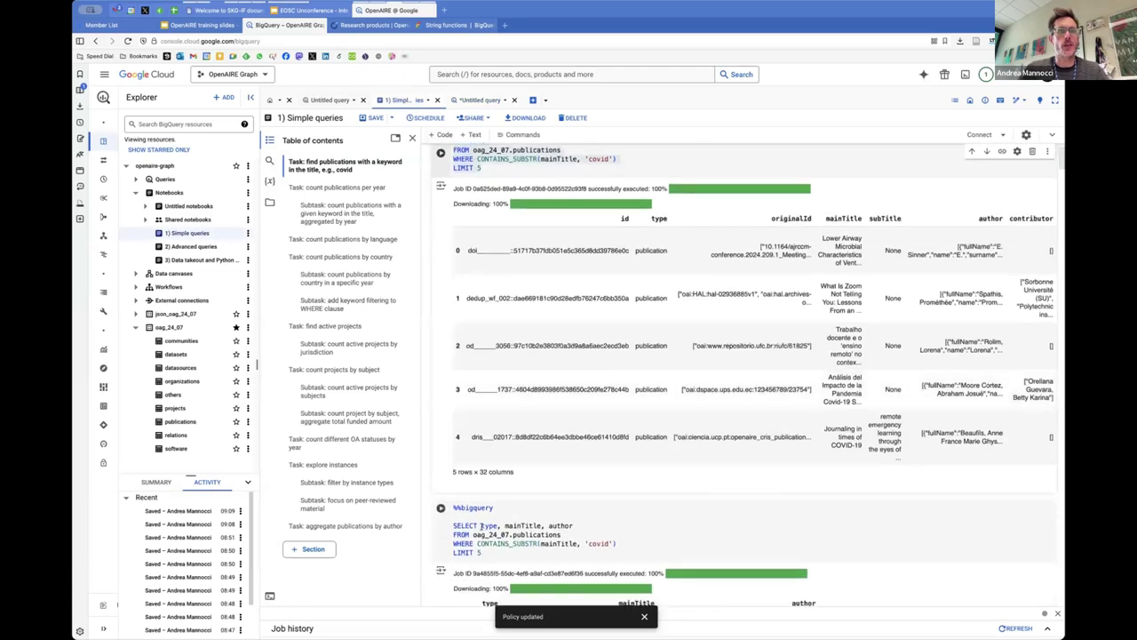
{"action": "left_click_drag", "start_coordinate": [481, 526], "coordinate": [573, 526]}
{"action": "key", "text": "ctrl+c"}
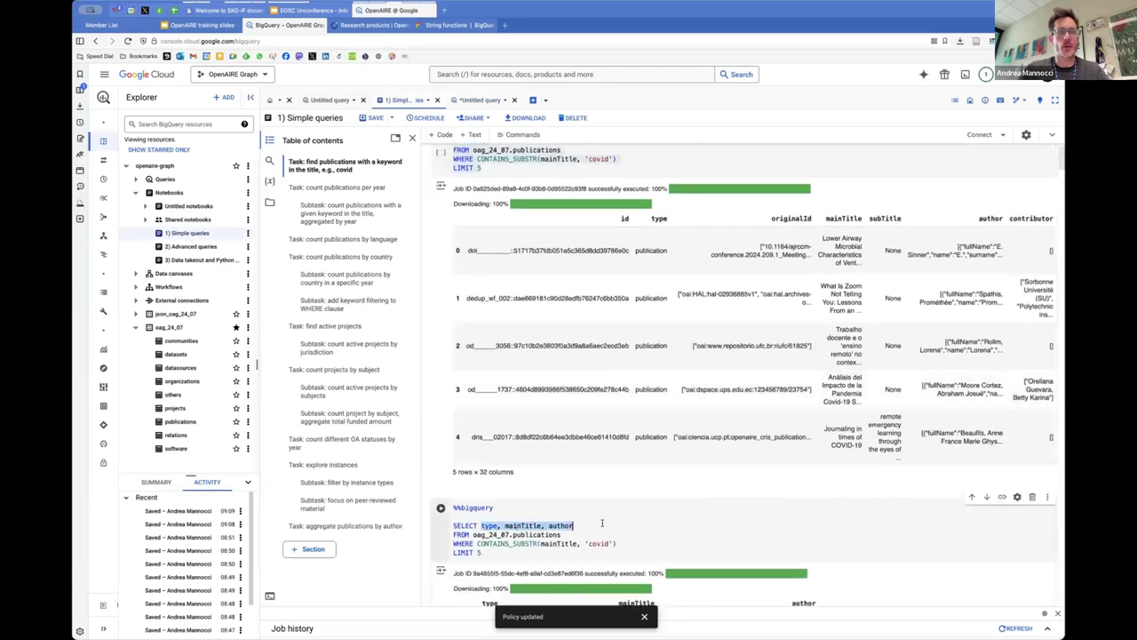
{"action": "left_click", "coordinate": [373, 25]}
{"action": "key", "text": "ctrl+shift+Tab"}
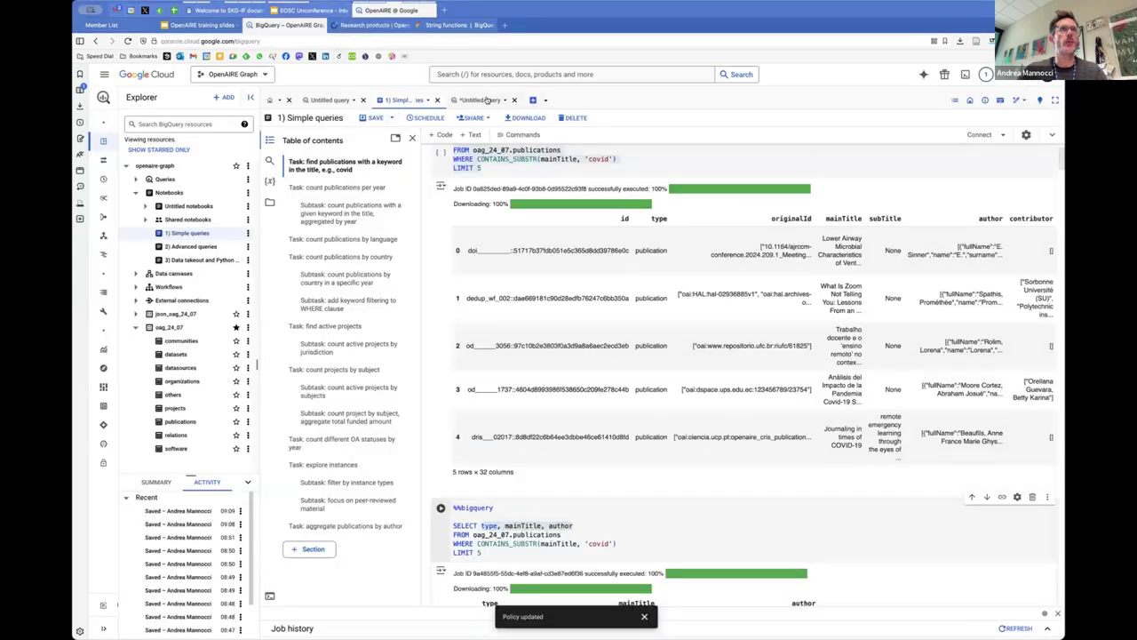
{"action": "left_click", "coordinate": [481, 99]}
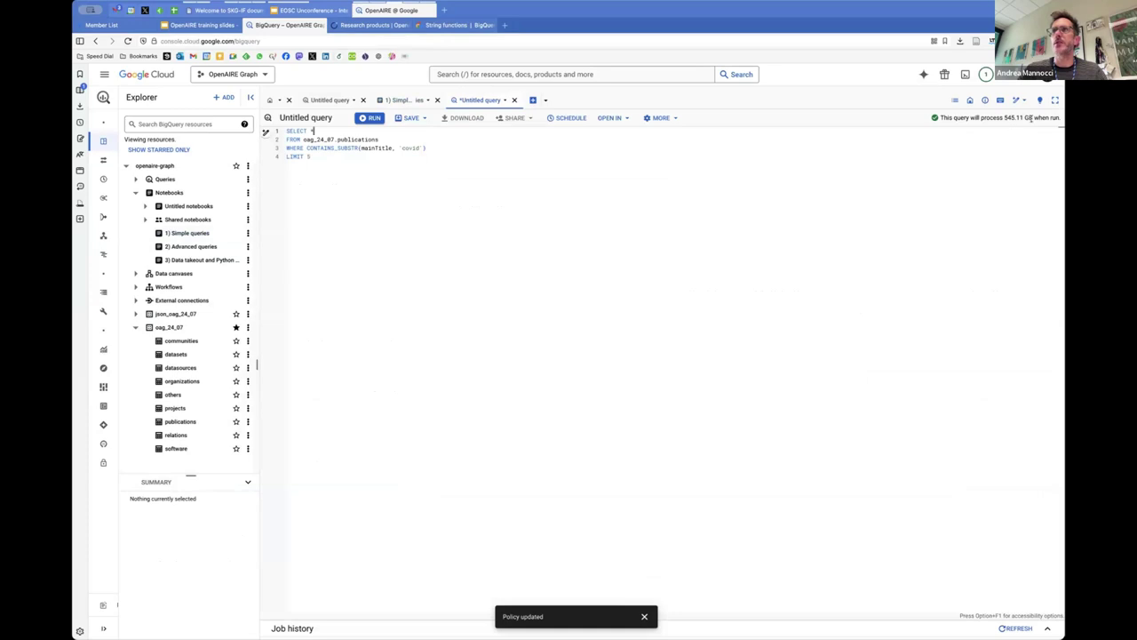
{"action": "left_click", "coordinate": [352, 132]}
{"action": "key", "text": "BackSpace"}
{"action": "key", "text": "ctrl+v"}
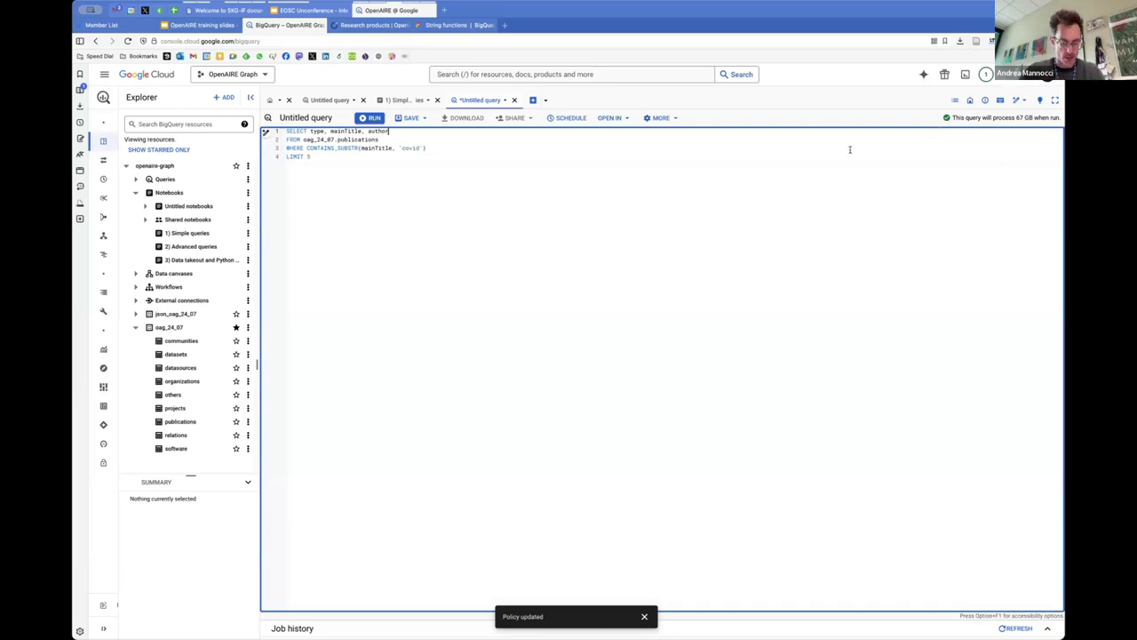
- Try the column name authors in the SELECT clause, restore it to author, and run the query
{"action": "type", "text": "s"}
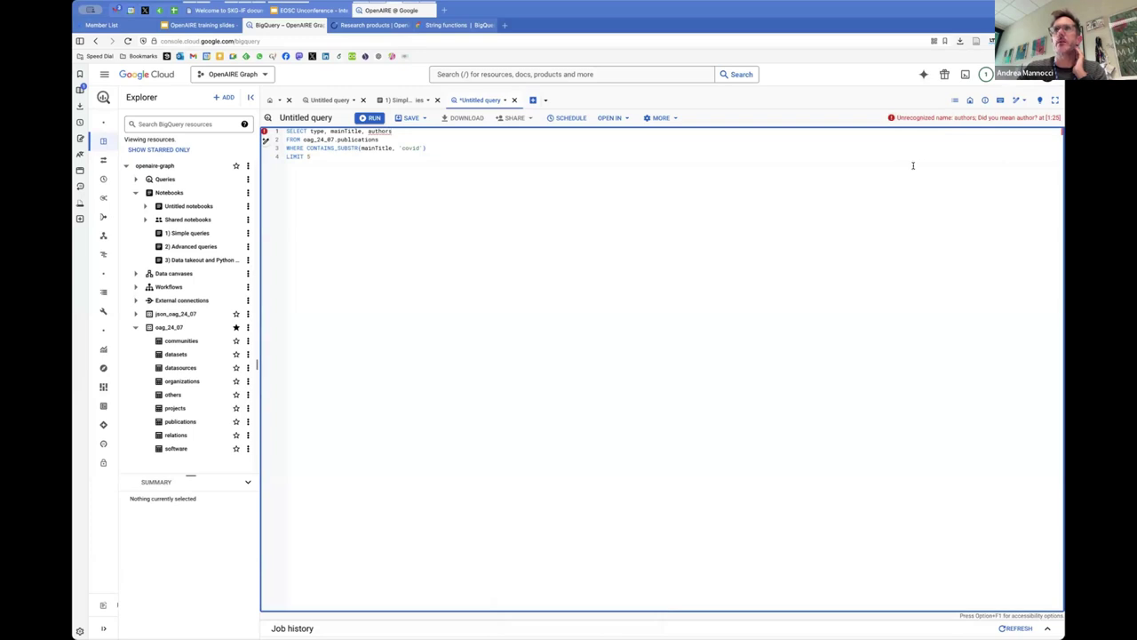
{"action": "key", "text": "BackSpace"}
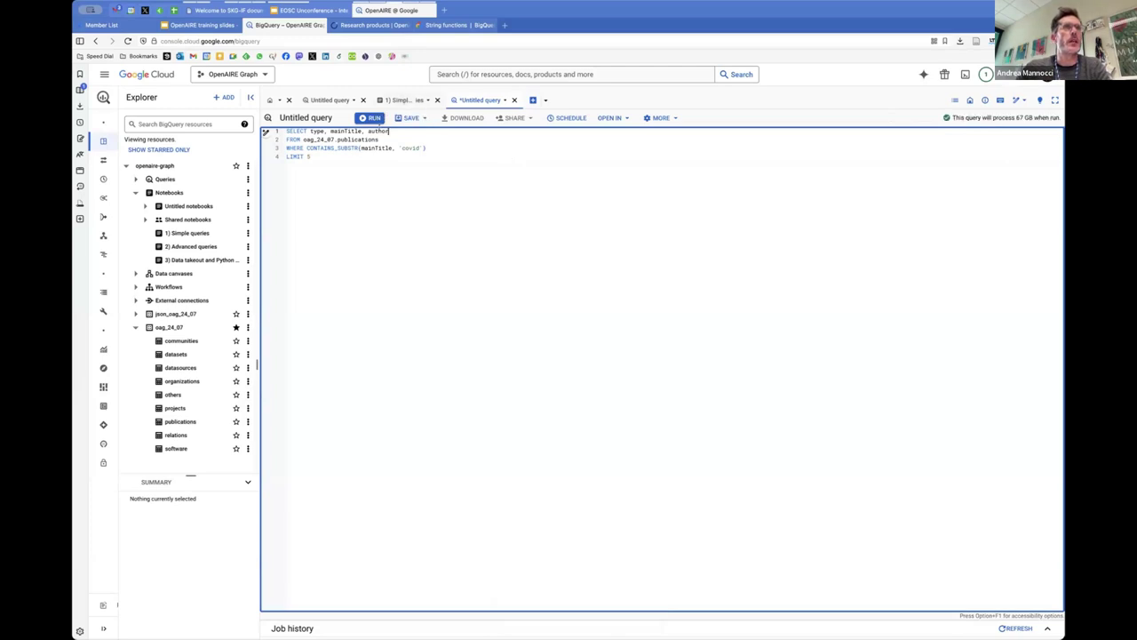
{"action": "left_click", "coordinate": [372, 119]}
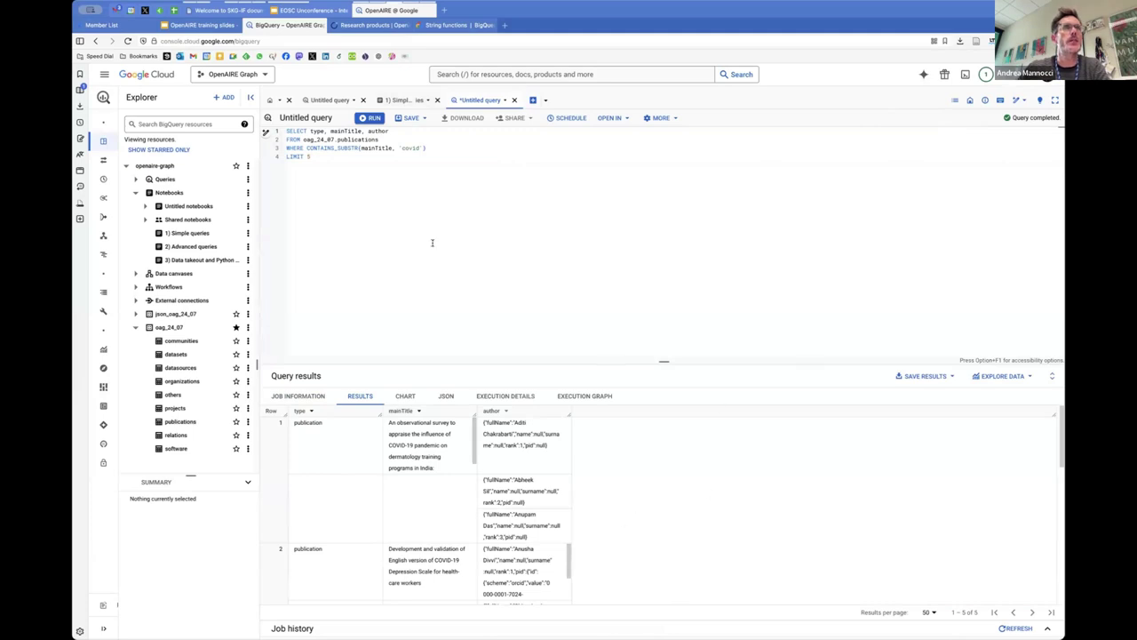
- Replace the SQL query with the notebook's query counting publications per year, ordered by year descending, and run it
{"action": "left_click", "coordinate": [400, 100]}
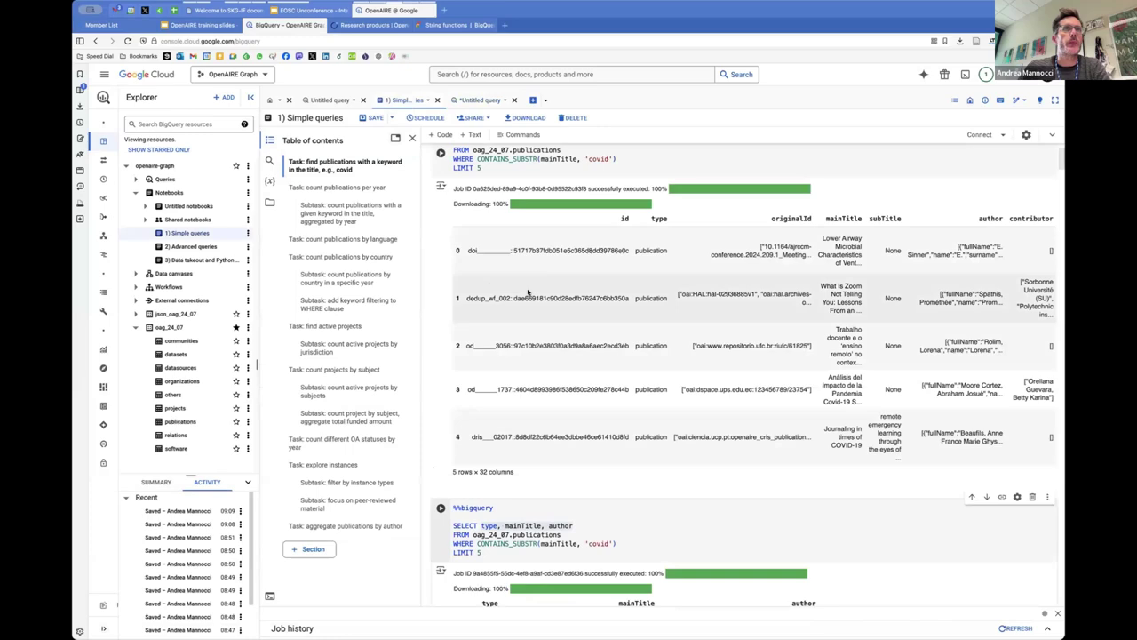
{"action": "scroll", "coordinate": [528, 292], "scroll_direction": "down", "scroll_amount": 6}
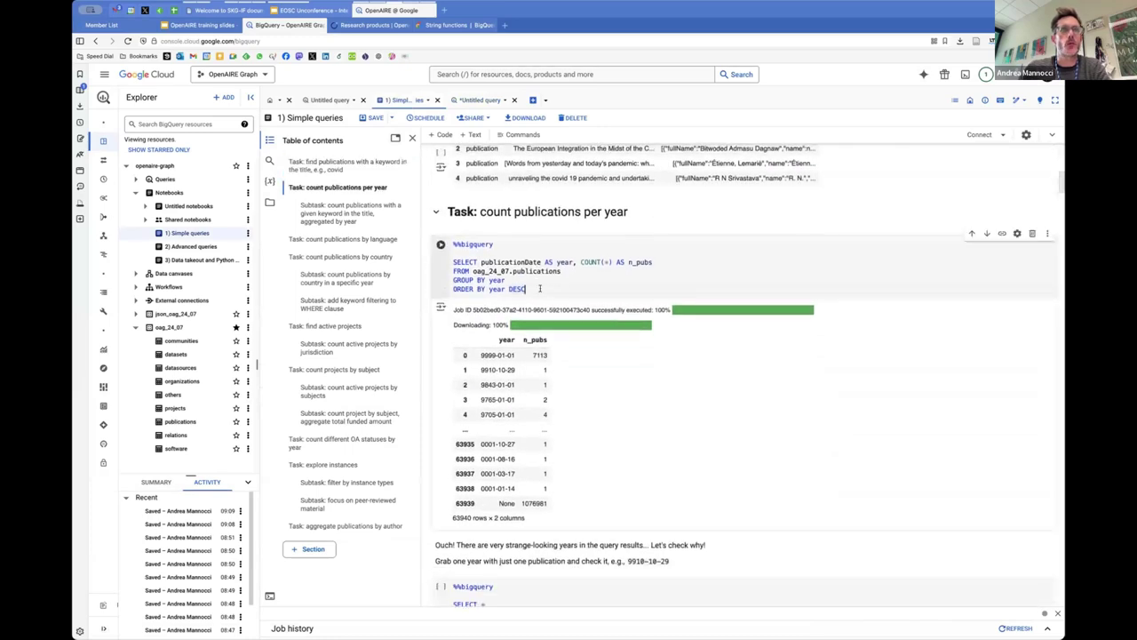
{"action": "left_click_drag", "start_coordinate": [531, 289], "coordinate": [451, 268]}
{"action": "key", "text": "ctrl+c"}
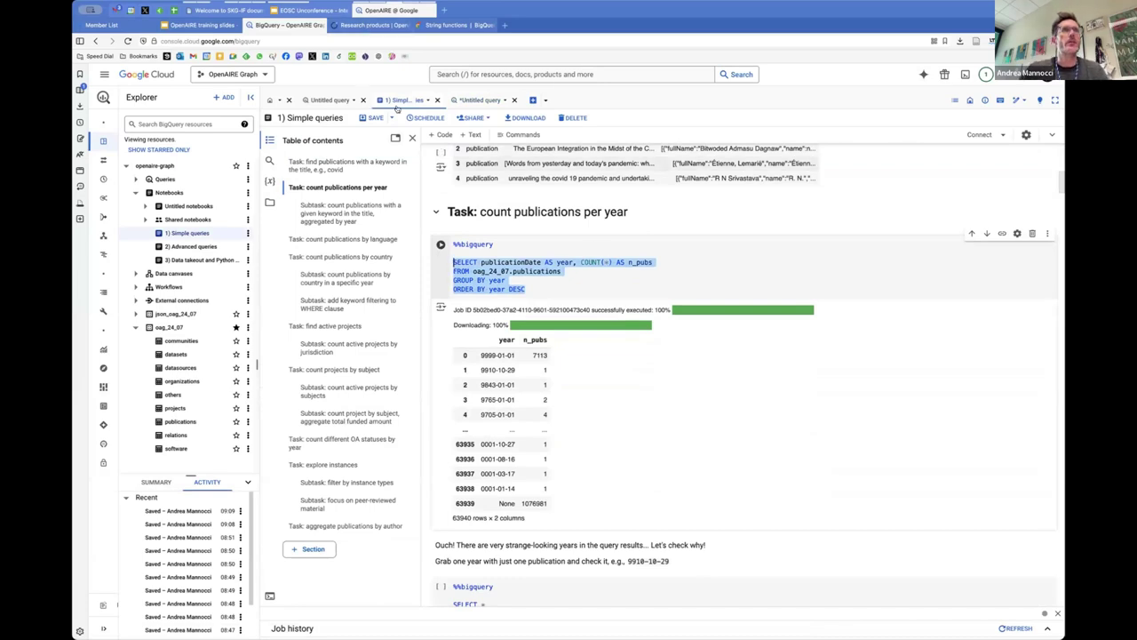
{"action": "left_click", "coordinate": [485, 99]}
{"action": "left_click", "coordinate": [392, 212]}
{"action": "key", "text": "ctrl+a"}
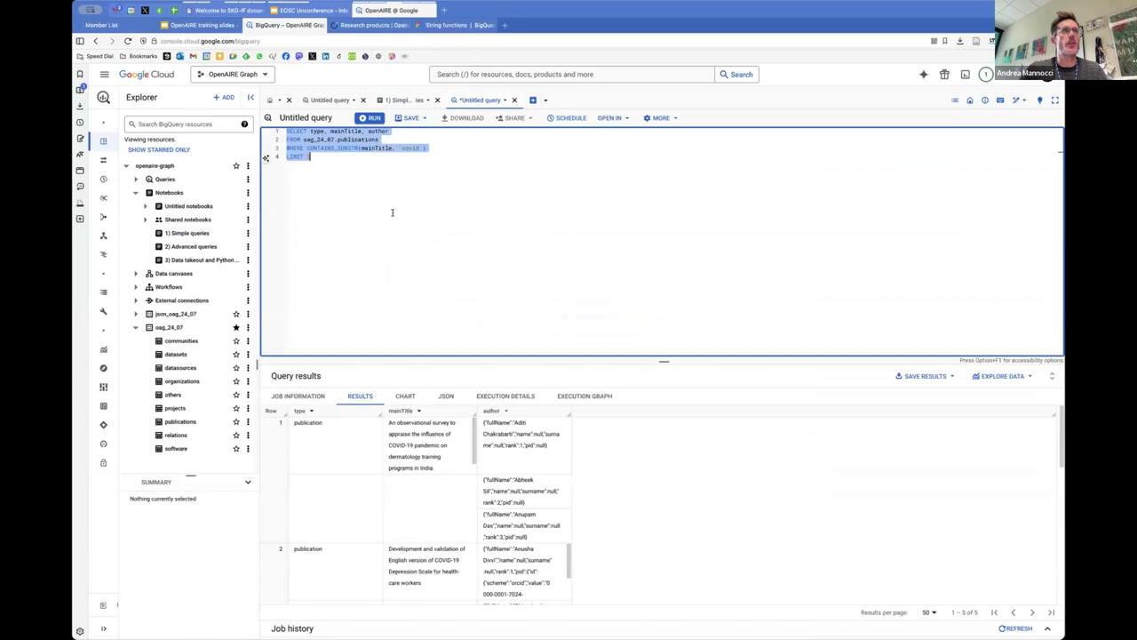
{"action": "key", "text": "ctrl+v"}
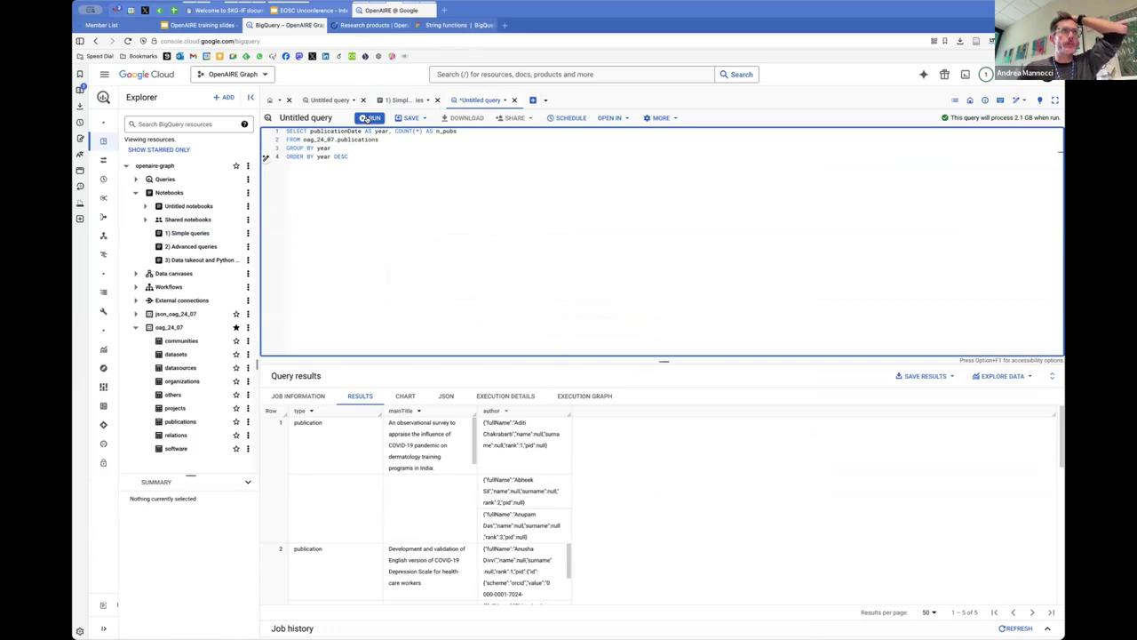
{"action": "left_click", "coordinate": [366, 119]}
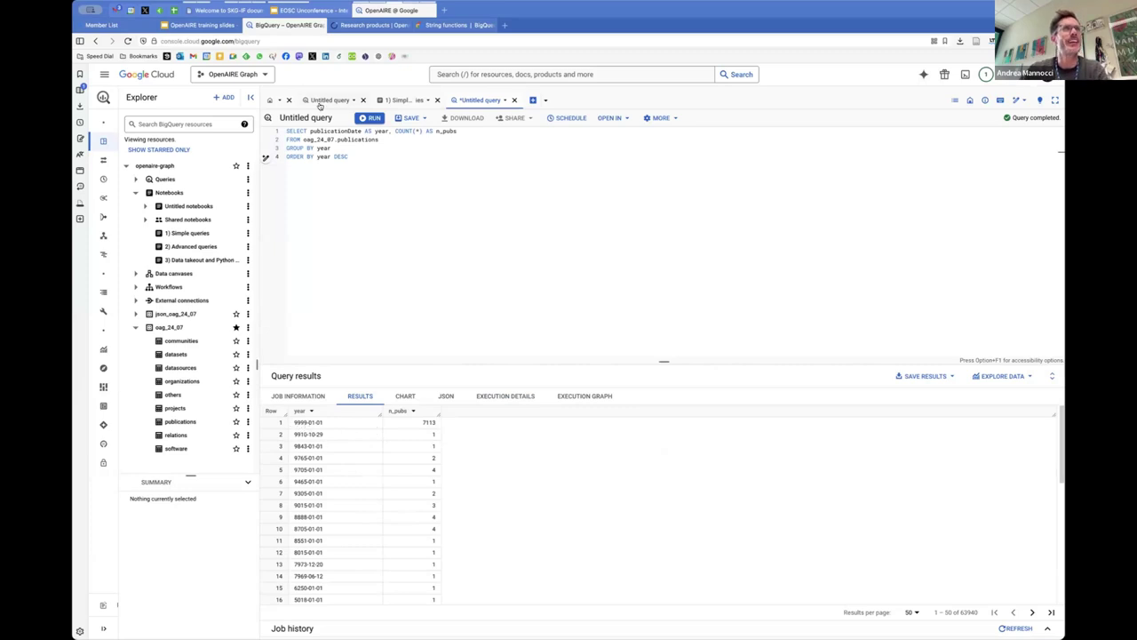
- Replace the SQL query with the notebook's query for all columns of publications with publicationDate '9910-10-29' and run it
{"action": "left_click", "coordinate": [406, 103]}
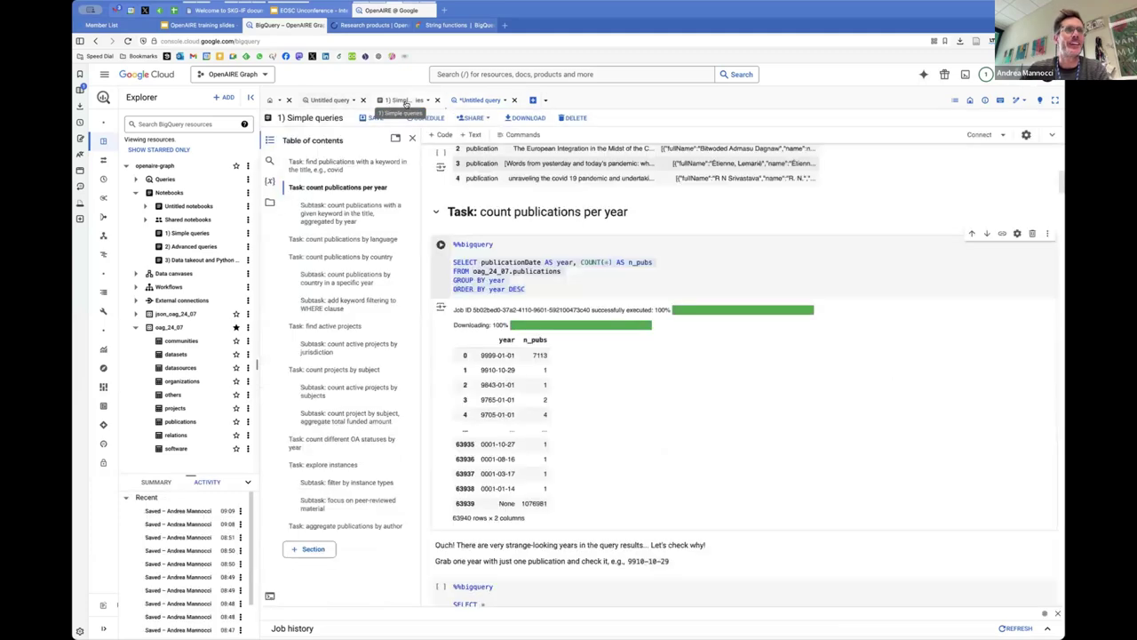
{"action": "scroll", "coordinate": [578, 470], "scroll_direction": "down", "scroll_amount": 2}
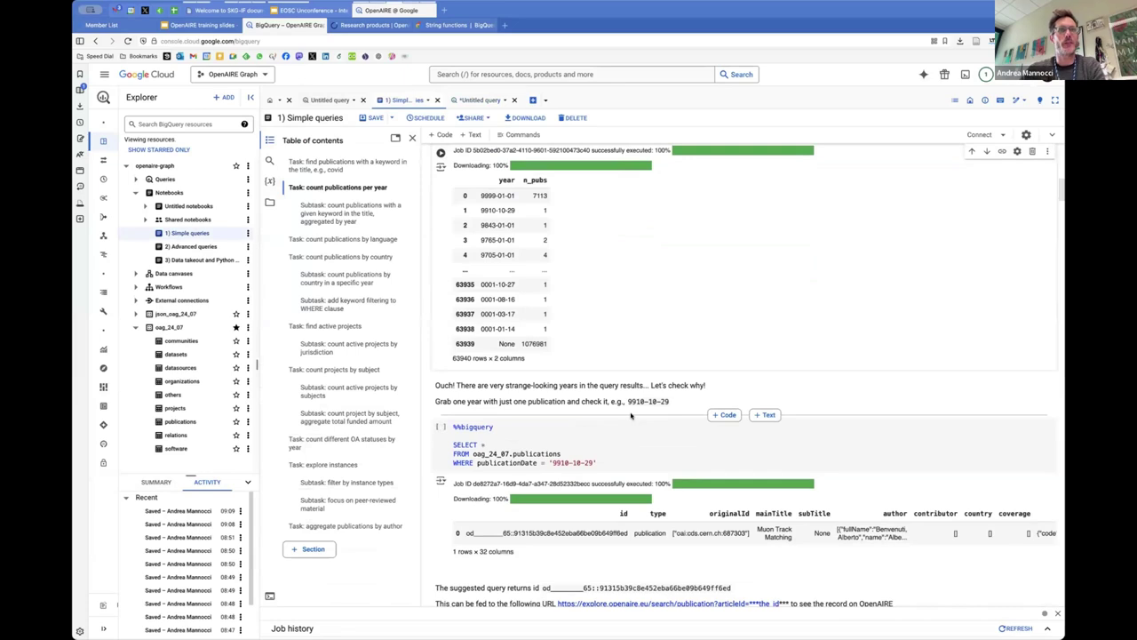
{"action": "left_click", "coordinate": [600, 462]}
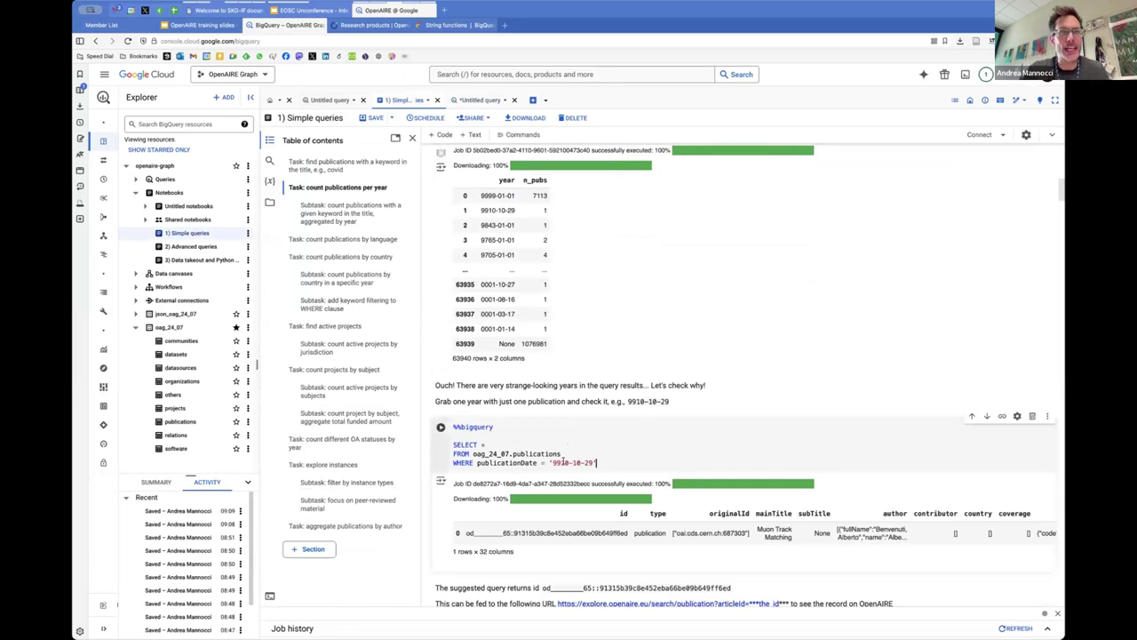
{"action": "left_click_drag", "start_coordinate": [597, 463], "coordinate": [453, 444]}
{"action": "key", "text": "ctrl+c"}
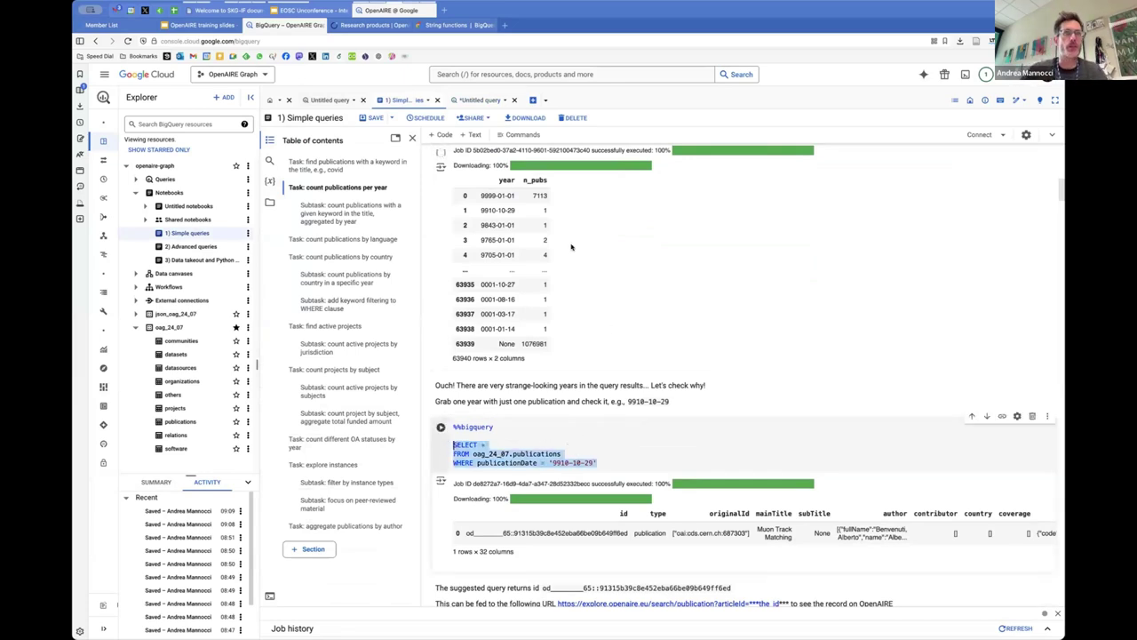
{"action": "left_click", "coordinate": [480, 101]}
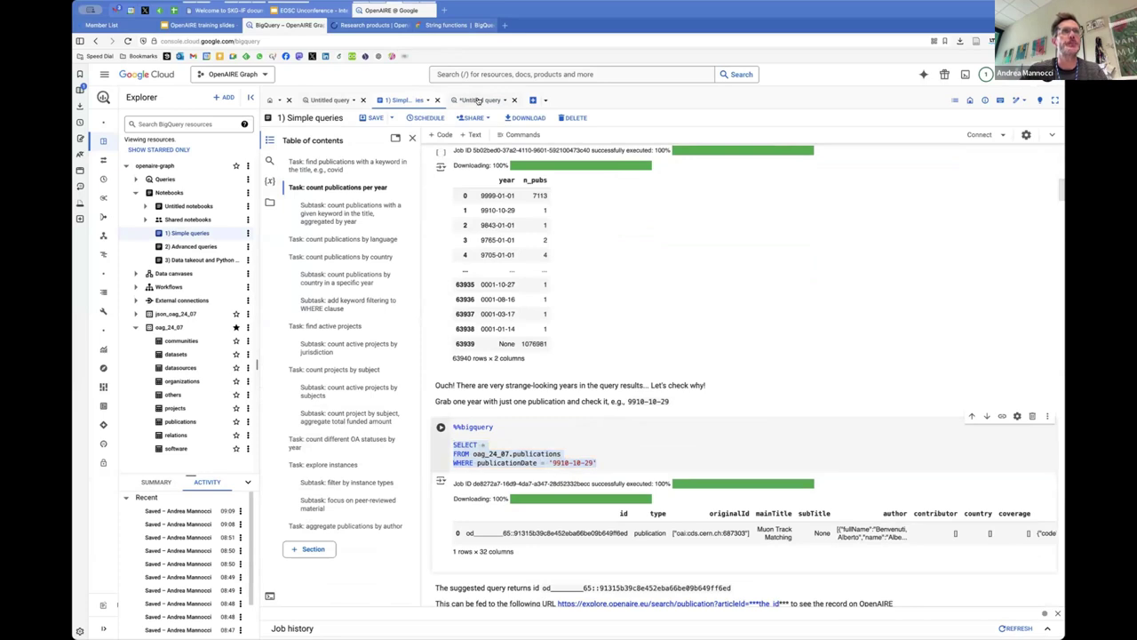
{"action": "left_click", "coordinate": [385, 242]}
{"action": "key", "text": "ctrl+a"}
{"action": "key", "text": "ctrl+v"}
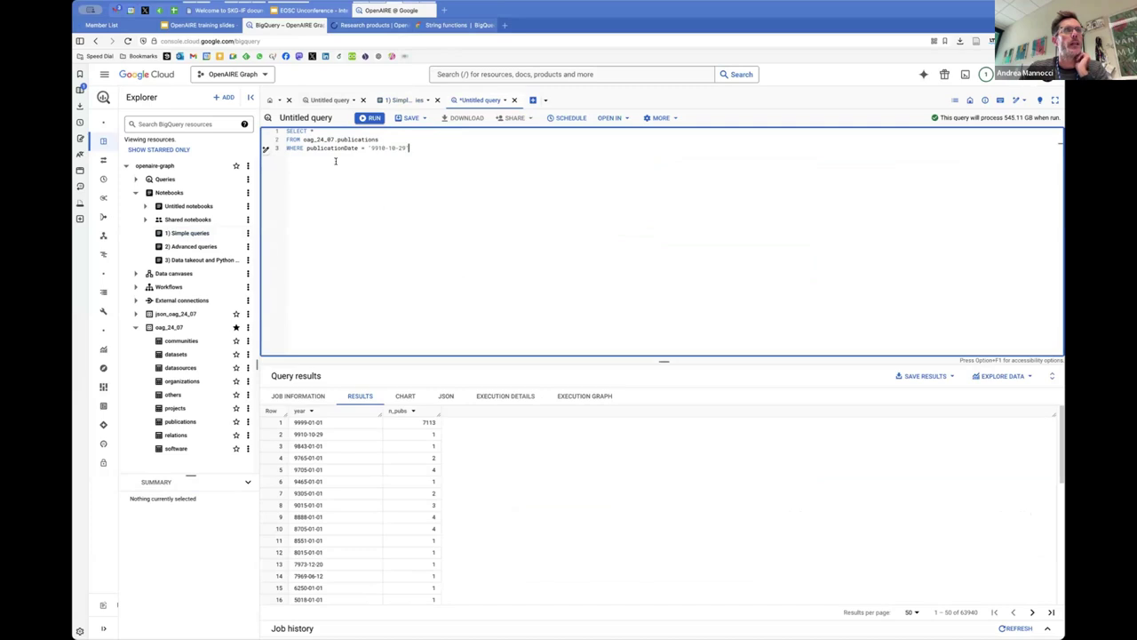
{"action": "left_click", "coordinate": [371, 119]}
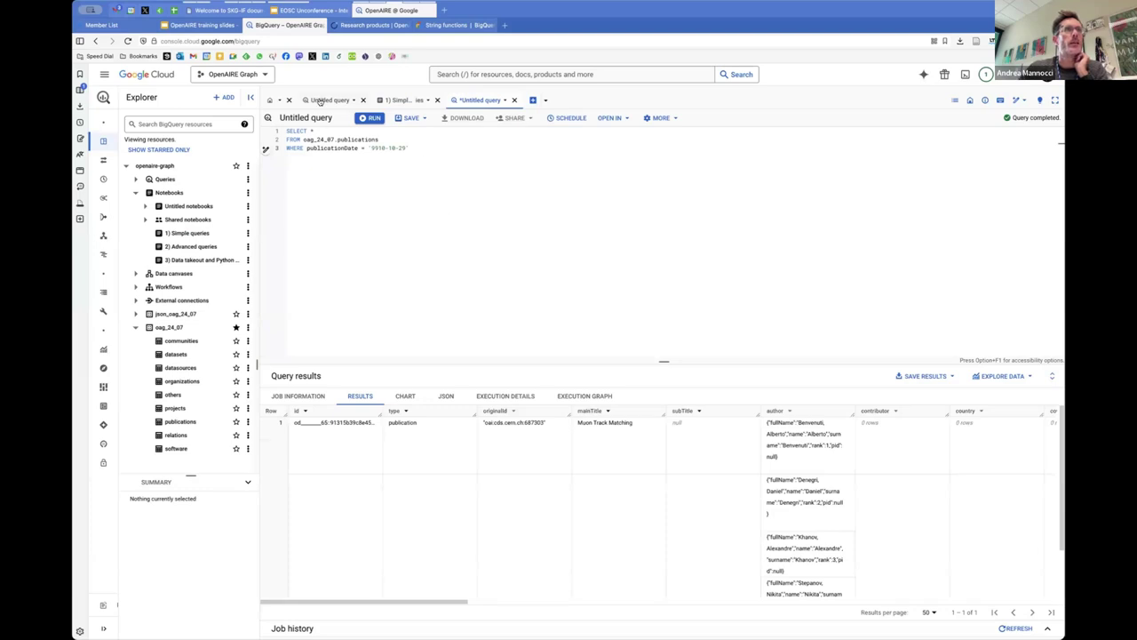
- From the notebook's notes below the 9910-10-29 query, open the example publication record link on the OpenAIRE Explore portal
{"action": "left_click", "coordinate": [401, 100]}
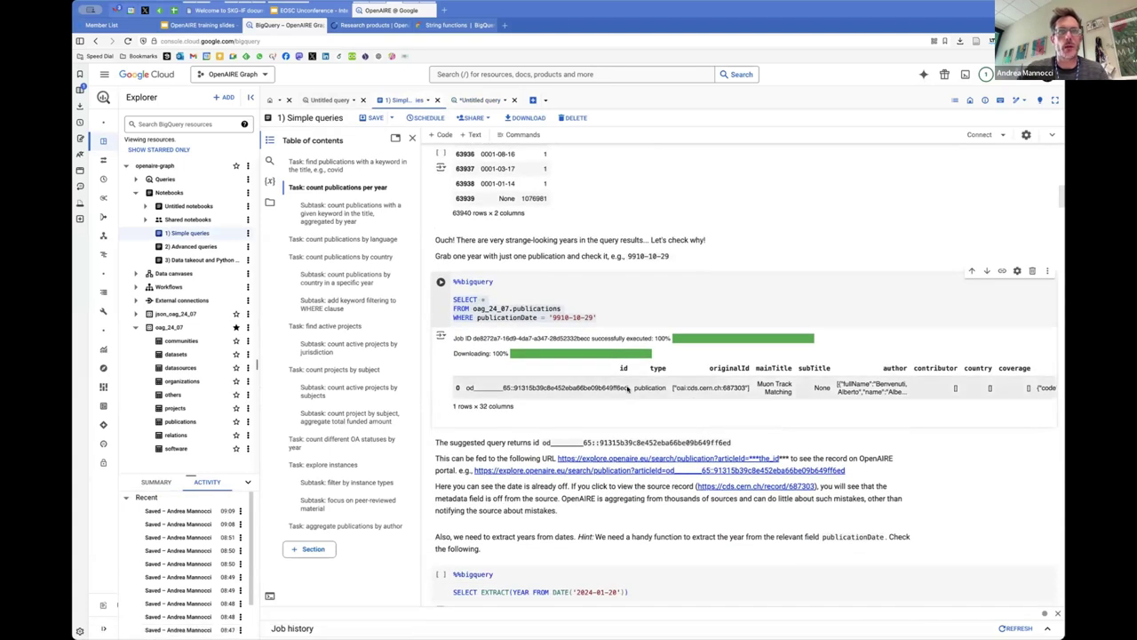
{"action": "scroll", "coordinate": [634, 480], "scroll_direction": "down", "scroll_amount": 1}
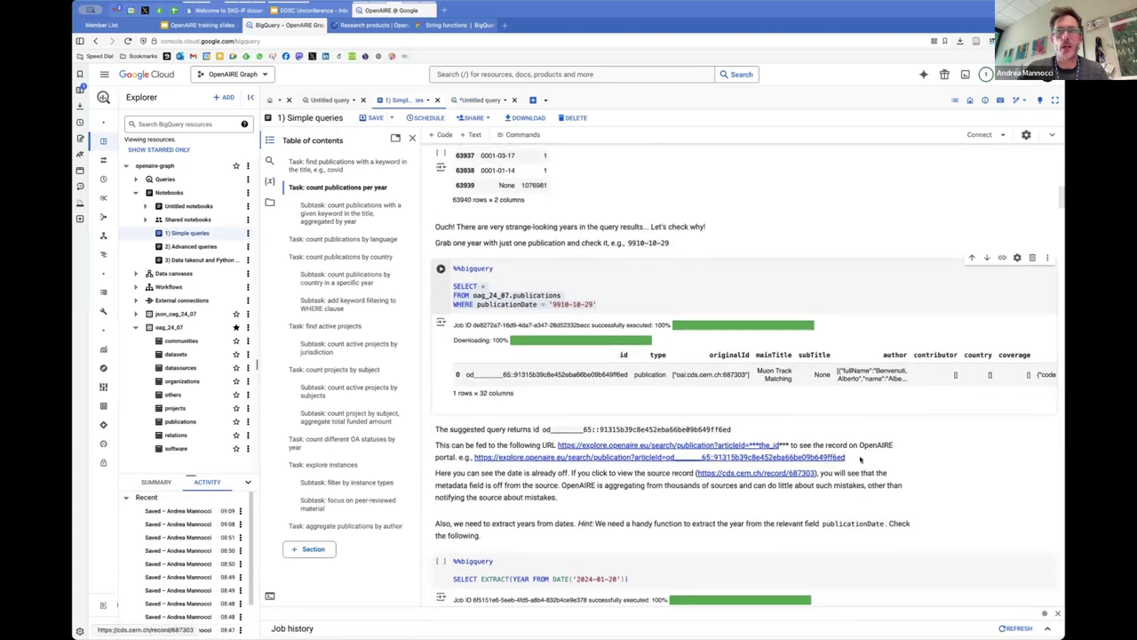
{"action": "left_click_drag", "start_coordinate": [860, 458], "coordinate": [470, 458]}
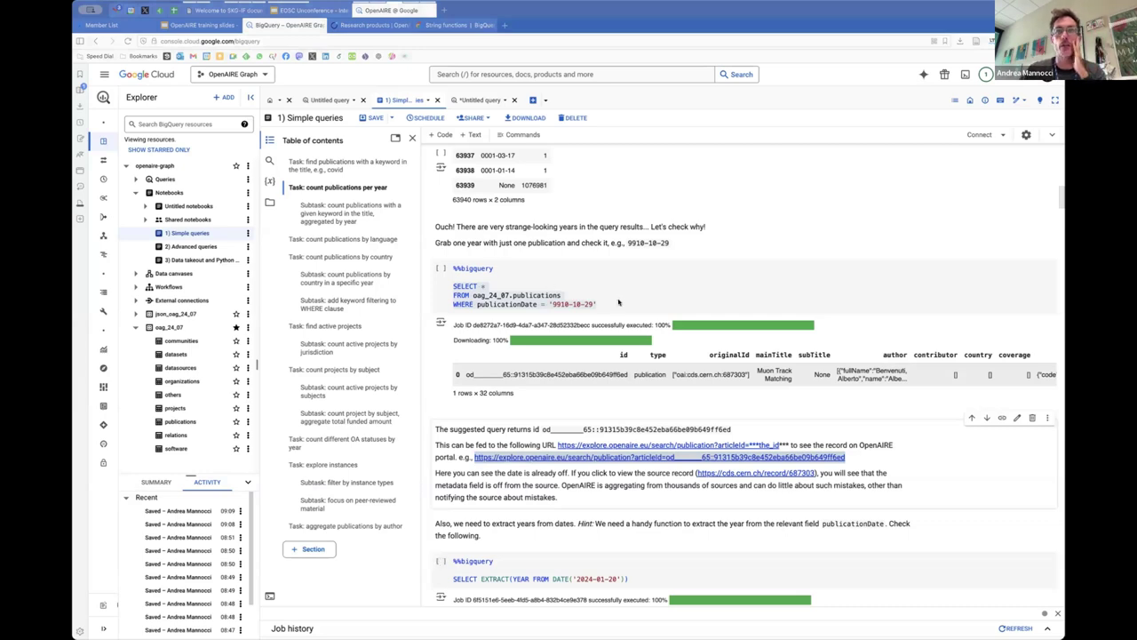
{"action": "left_click", "coordinate": [615, 303]}
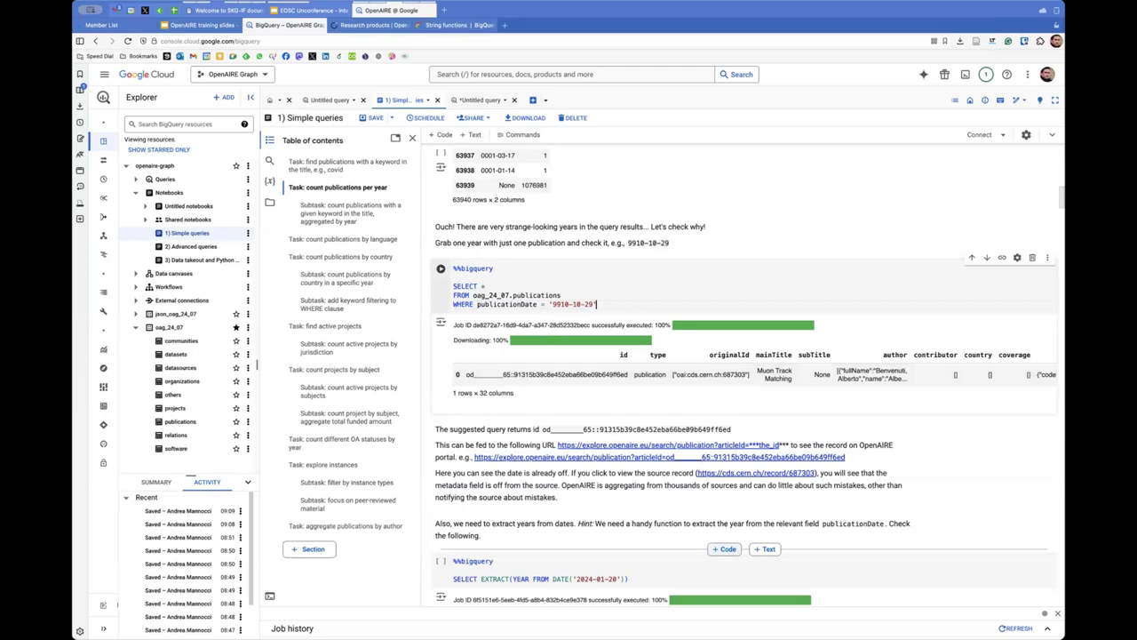
{"action": "left_click", "coordinate": [659, 457]}
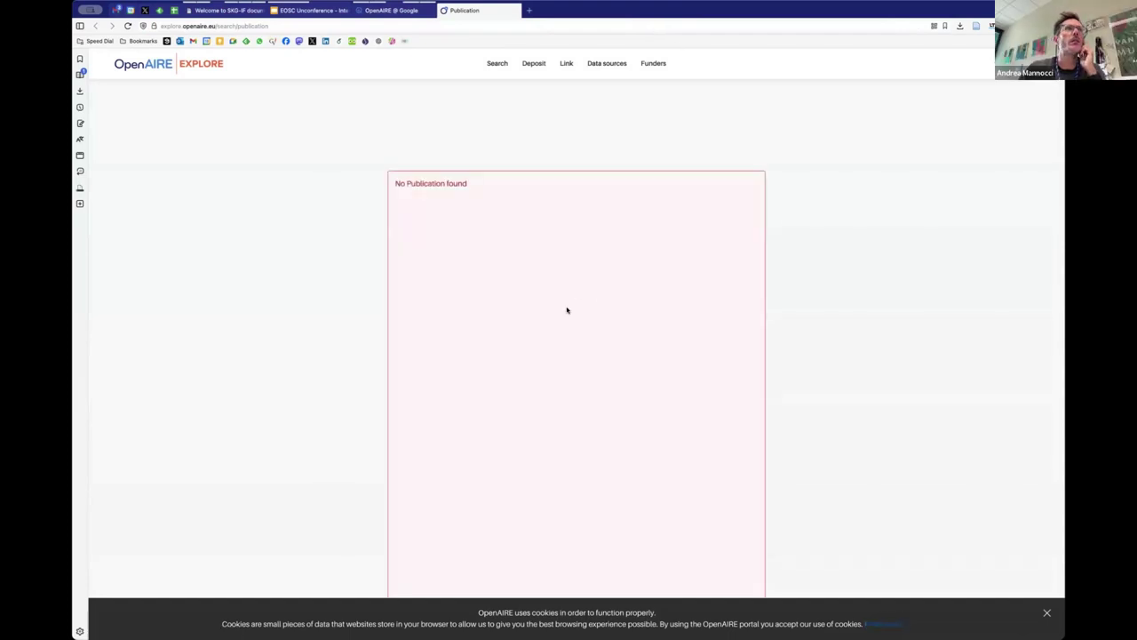
- Close the empty Explore page, copy the full publication id from the query results' widened id column, and open a new browser tab
{"action": "middle_click", "coordinate": [445, 11]}
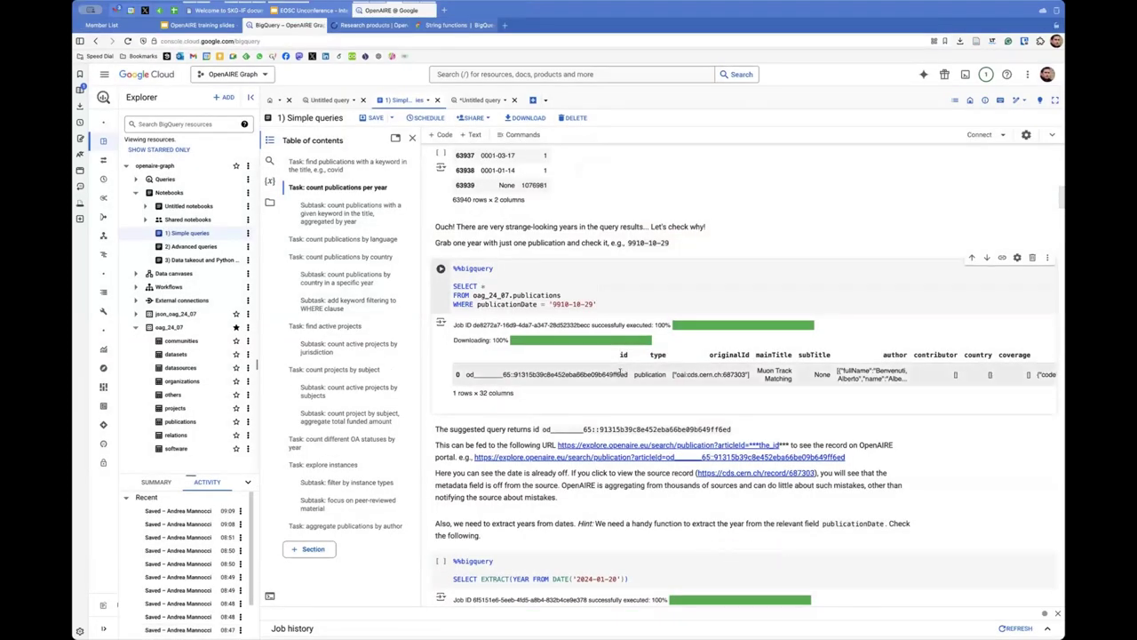
{"action": "left_click", "coordinate": [477, 100]}
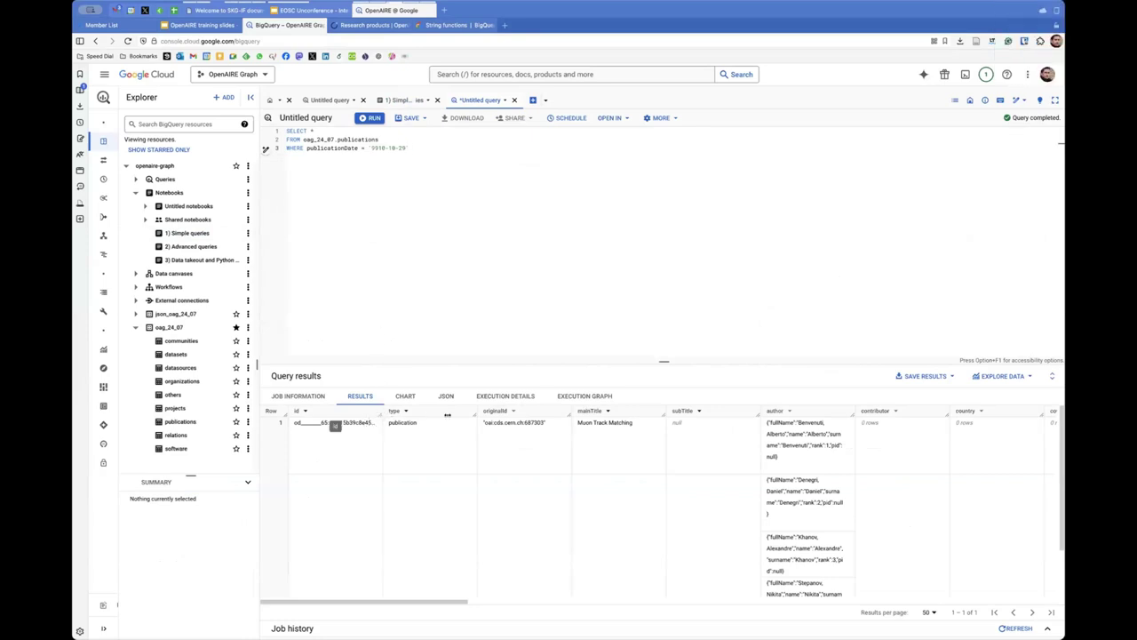
{"action": "left_click_drag", "start_coordinate": [447, 414], "coordinate": [523, 415]}
{"action": "left_click_drag", "start_coordinate": [432, 425], "coordinate": [290, 430]}
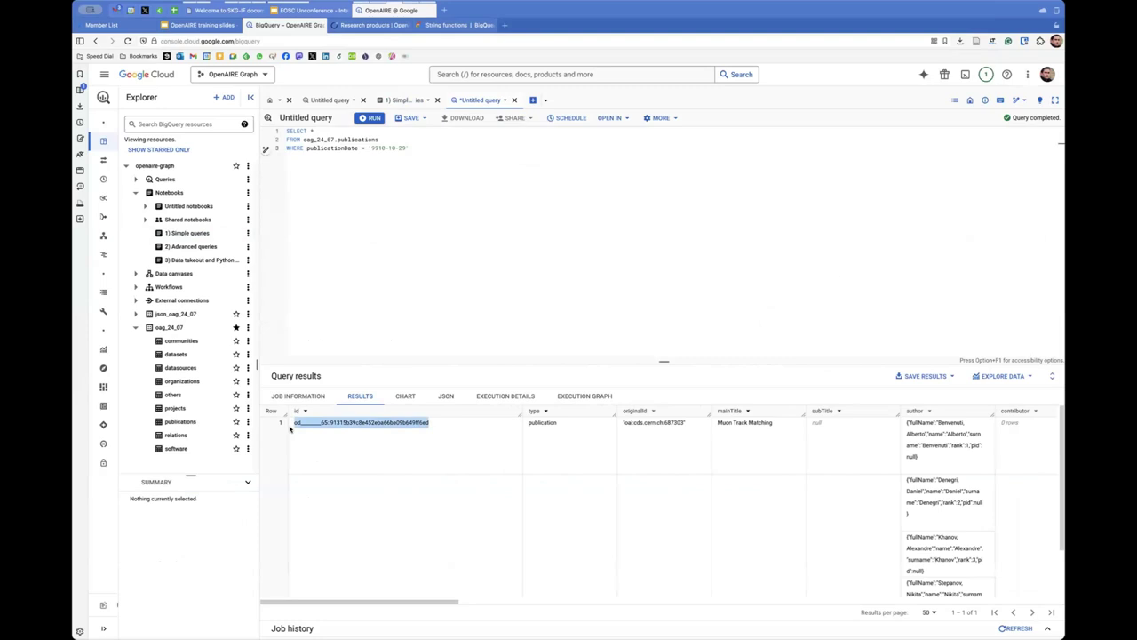
{"action": "left_click", "coordinate": [351, 448]}
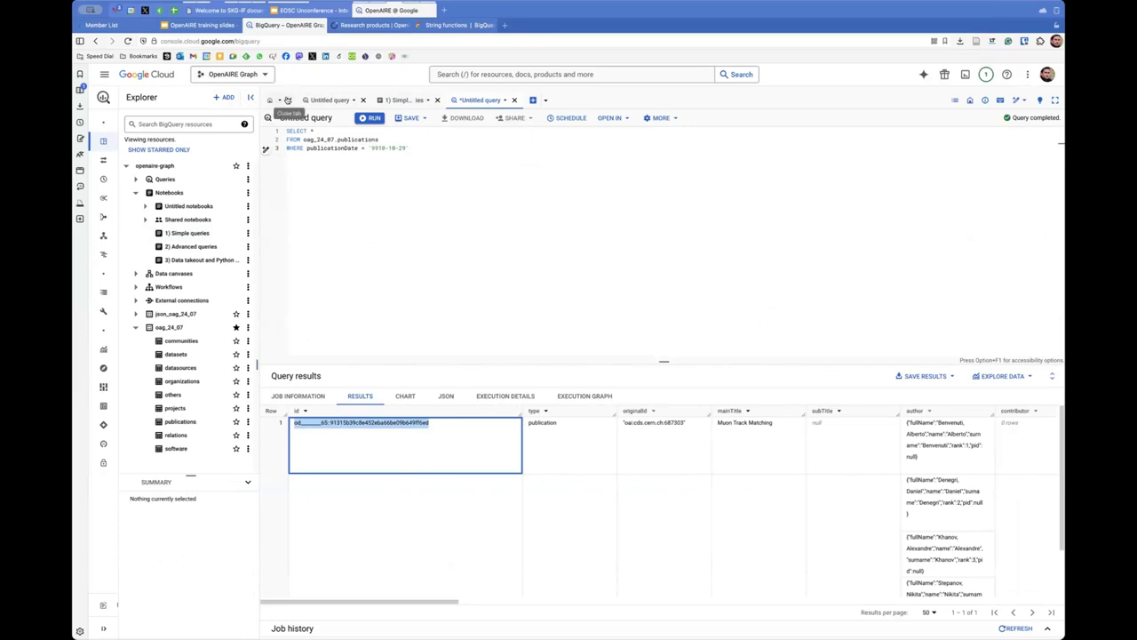
{"action": "key", "text": "super+equal"}
{"action": "key", "text": "super+equal"}
{"action": "key", "text": "super+equal"}
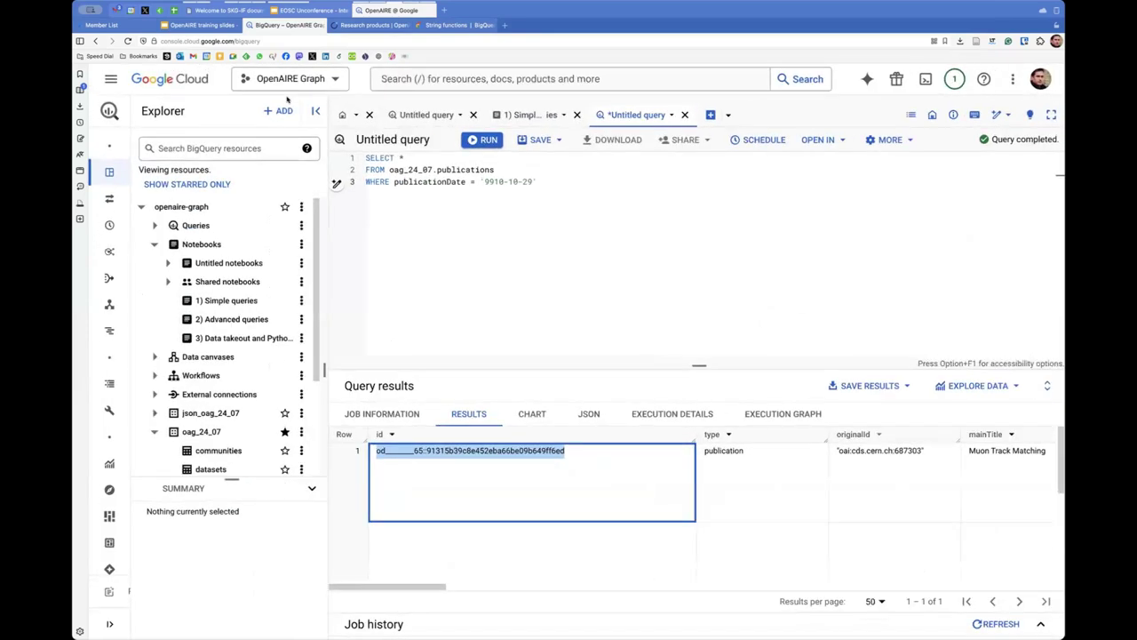
{"action": "key", "text": "super+equal"}
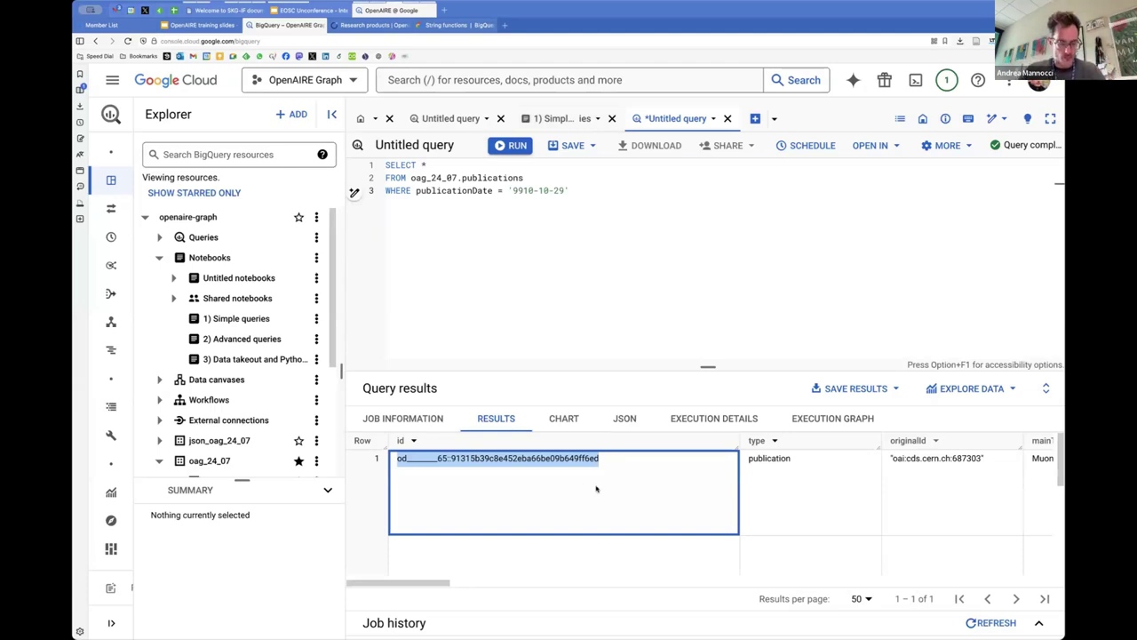
{"action": "left_click", "coordinate": [504, 27]}
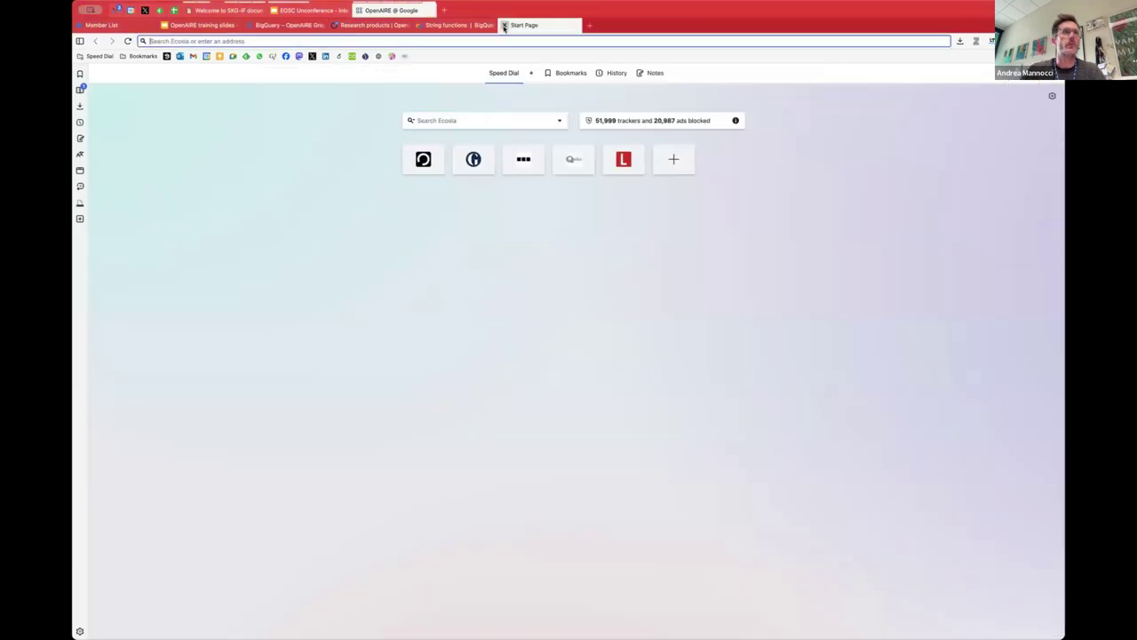
{"action": "type", "text": "project"}
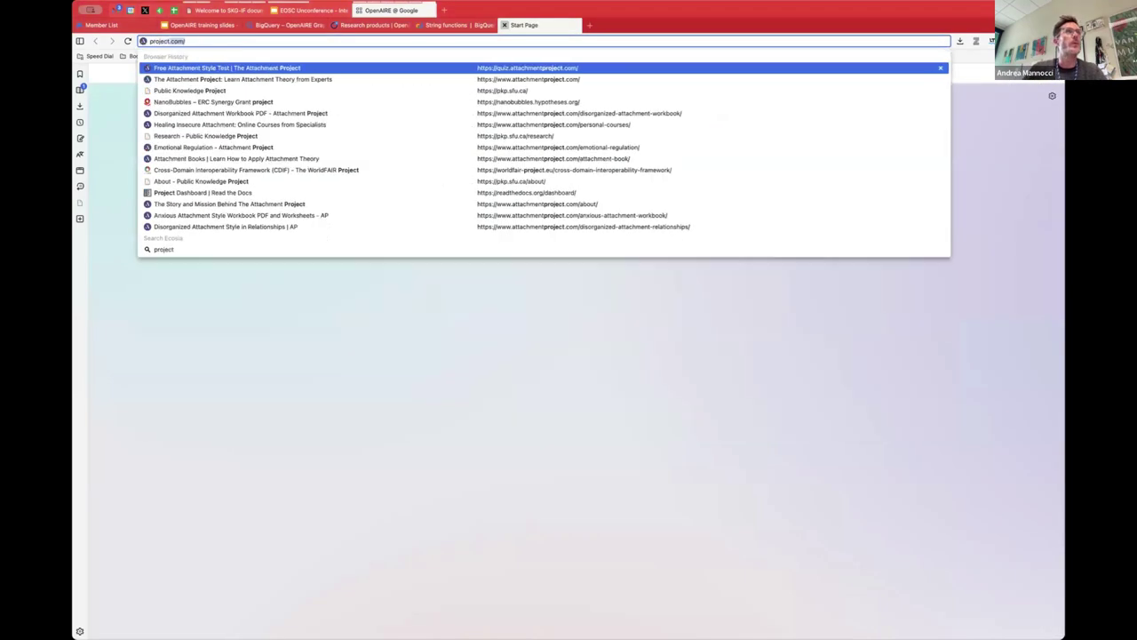
{"action": "type", "text": "id"}
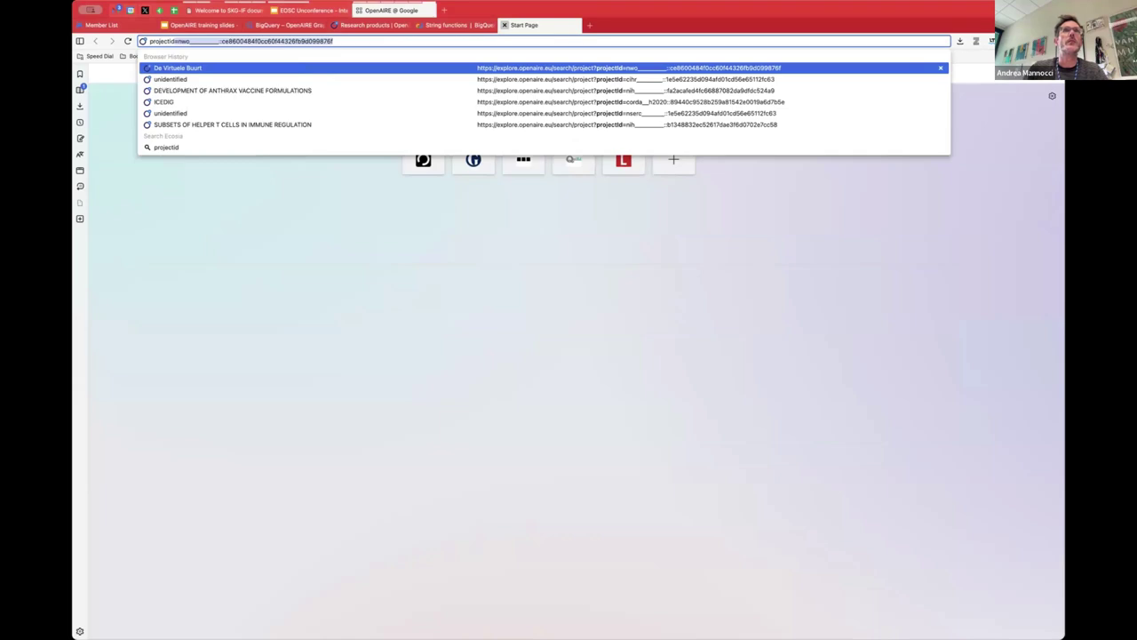
{"action": "key", "text": "BackSpace"}
{"action": "key", "text": "BackSpace"}
{"action": "key", "text": "BackSpace"}
{"action": "key", "text": "BackSpace"}
{"action": "key", "text": "BackSpace"}
{"action": "key", "text": "BackSpace"}
{"action": "key", "text": "BackSpace"}
{"action": "key", "text": "BackSpace"}
{"action": "key", "text": "BackSpace"}
{"action": "key", "text": "BackSpace"}
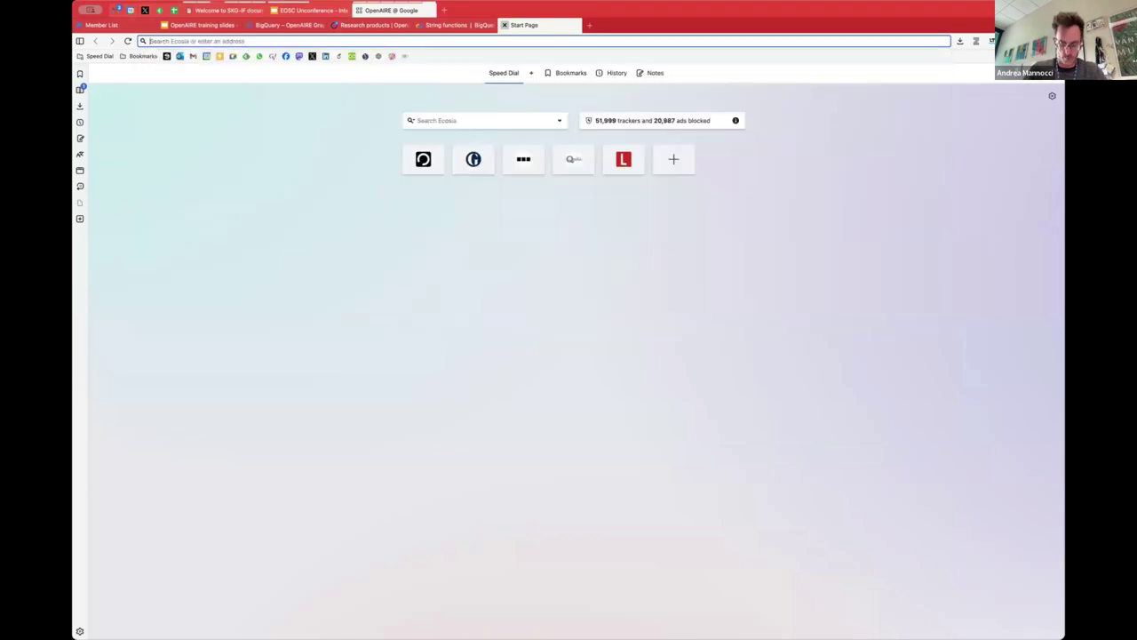
{"action": "type", "text": "productid"}
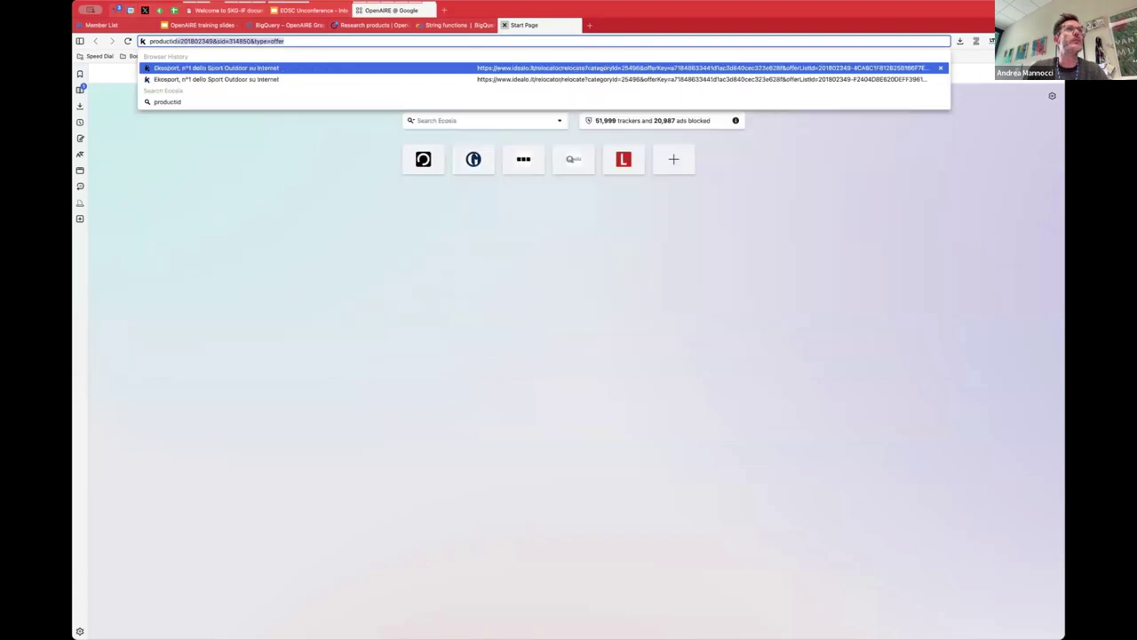
{"action": "key", "text": "BackSpace"}
{"action": "key", "text": "BackSpace"}
{"action": "key", "text": "BackSpace"}
{"action": "key", "text": "BackSpace"}
{"action": "key", "text": "BackSpace"}
{"action": "key", "text": "BackSpace"}
{"action": "key", "text": "BackSpace"}
{"action": "key", "text": "BackSpace"}
{"action": "key", "text": "BackSpace"}
{"action": "key", "text": "BackSpace"}
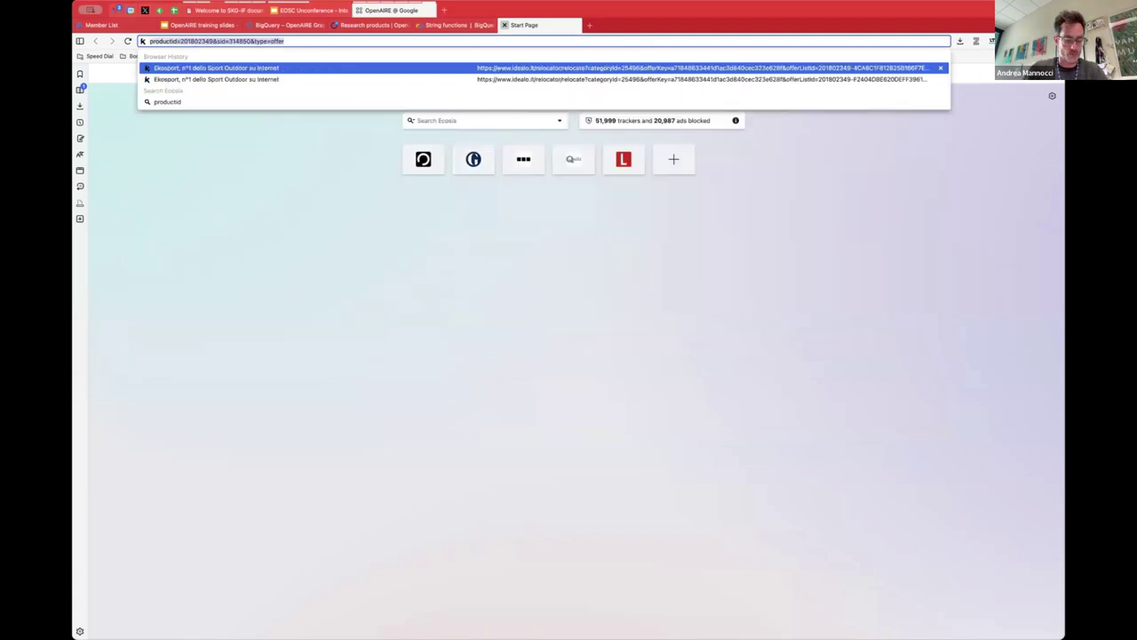
- Go to explore.openaire.eu, list its publications, and open the record on acoustic behaviour of periodically arranged absorbers in concrete structures
{"action": "type", "text": "explore.openaire.eu"}
{"action": "key", "text": "Return"}
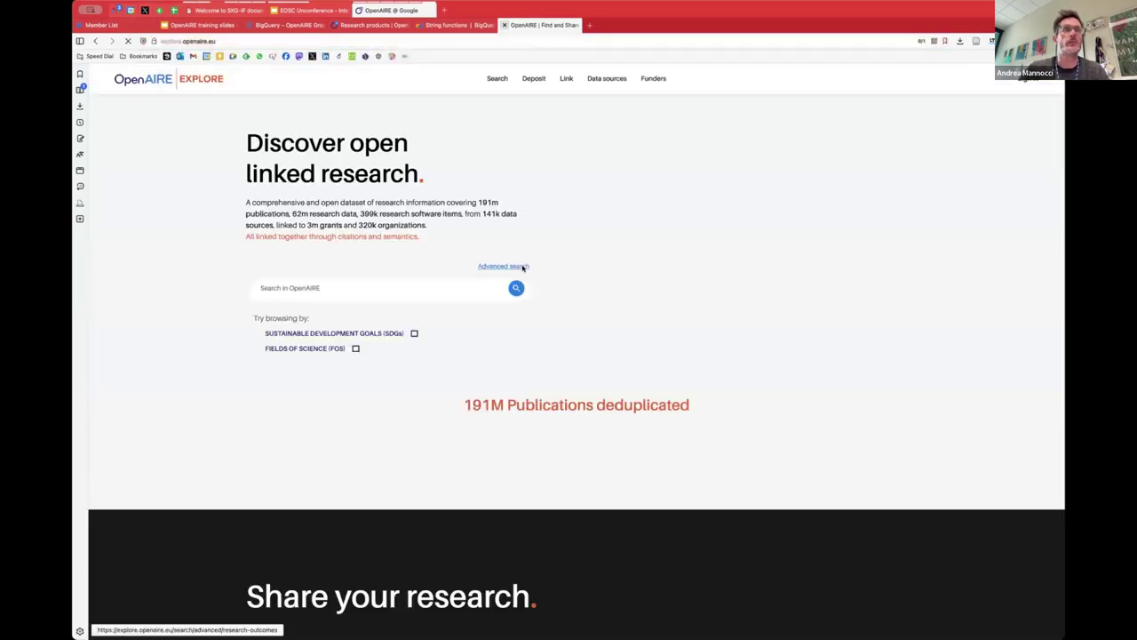
{"action": "mouse_move", "coordinate": [498, 78]}
{"action": "left_click", "coordinate": [503, 133]}
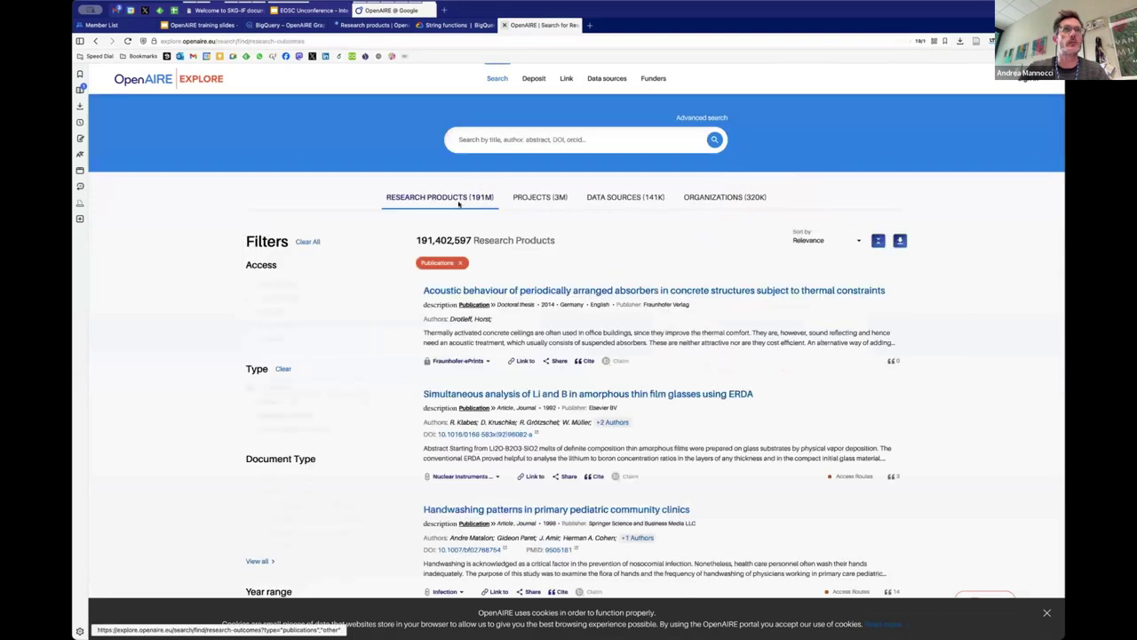
{"action": "left_click", "coordinate": [484, 287]}
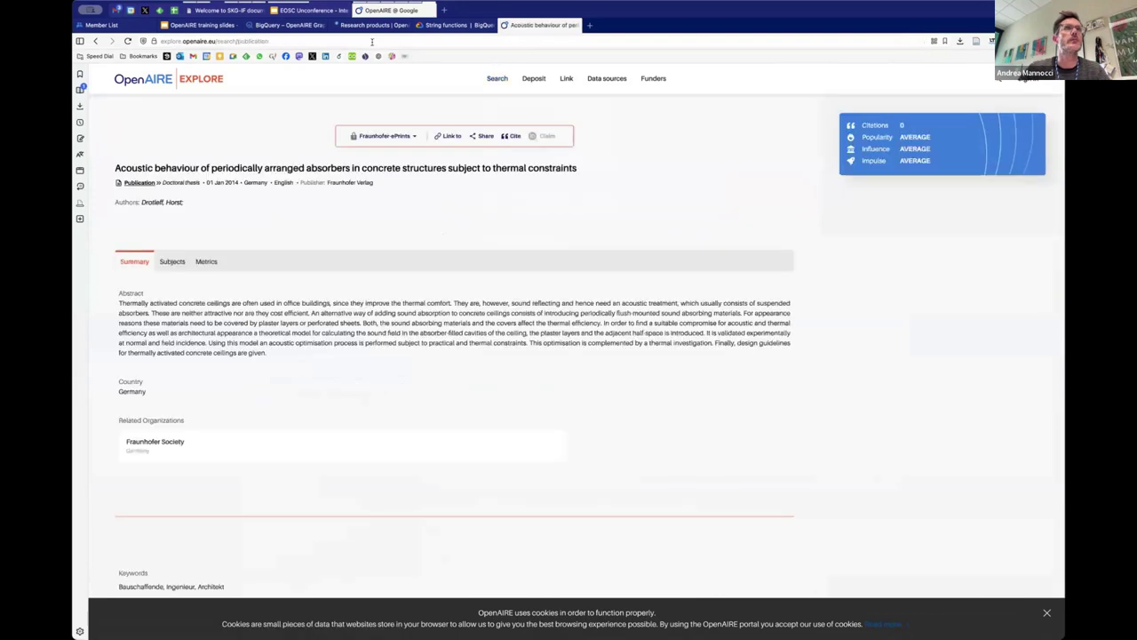
- Replace the articleId value in the record's web address with the copied publication id and load that page
{"action": "left_click", "coordinate": [336, 41]}
{"action": "left_click", "coordinate": [331, 41]}
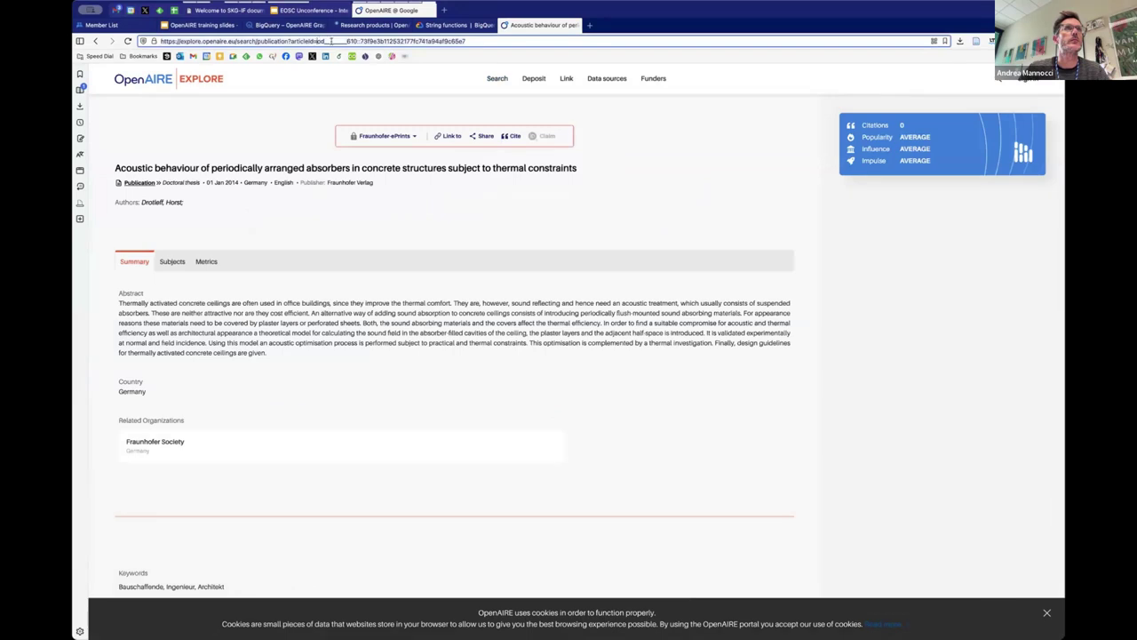
{"action": "left_click", "coordinate": [474, 41], "text": "shift"}
{"action": "key", "text": "ctrl+v"}
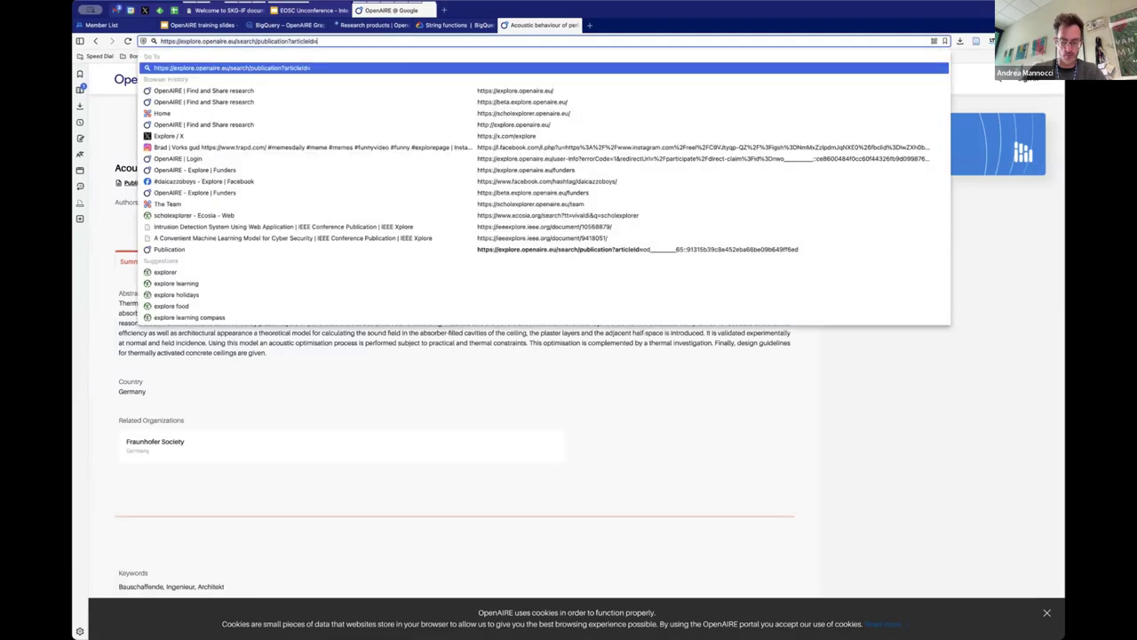
{"action": "key", "text": "Return"}
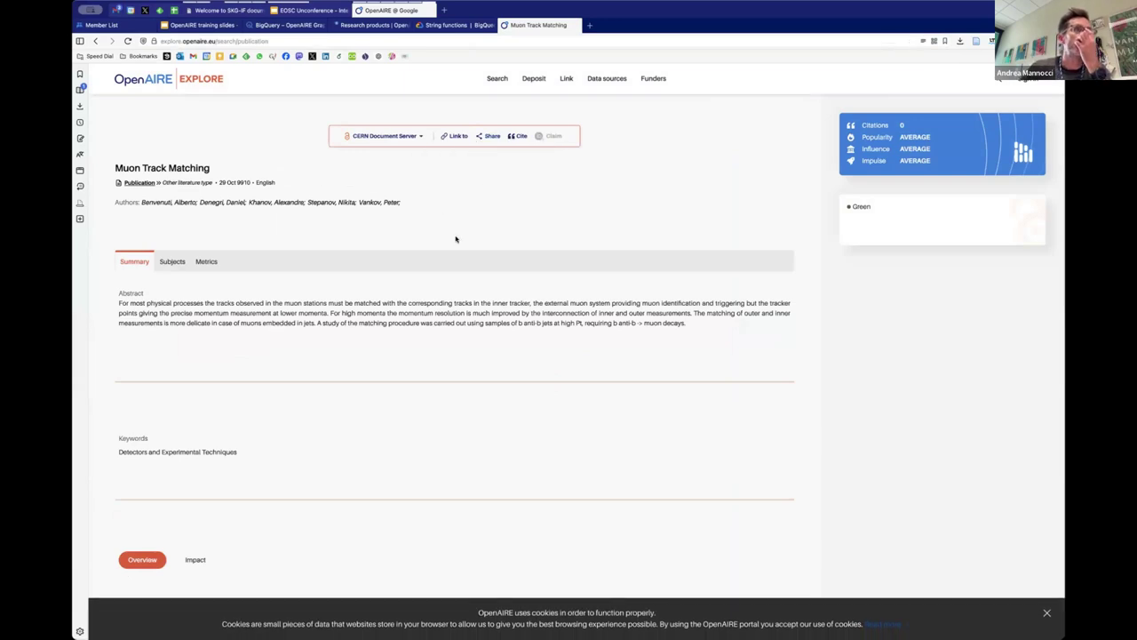
- Move the BigQuery browser tab so that it sits beside the Muon Track Matching record's tab
{"action": "left_click", "coordinate": [457, 25]}
{"action": "left_click", "coordinate": [378, 26]}
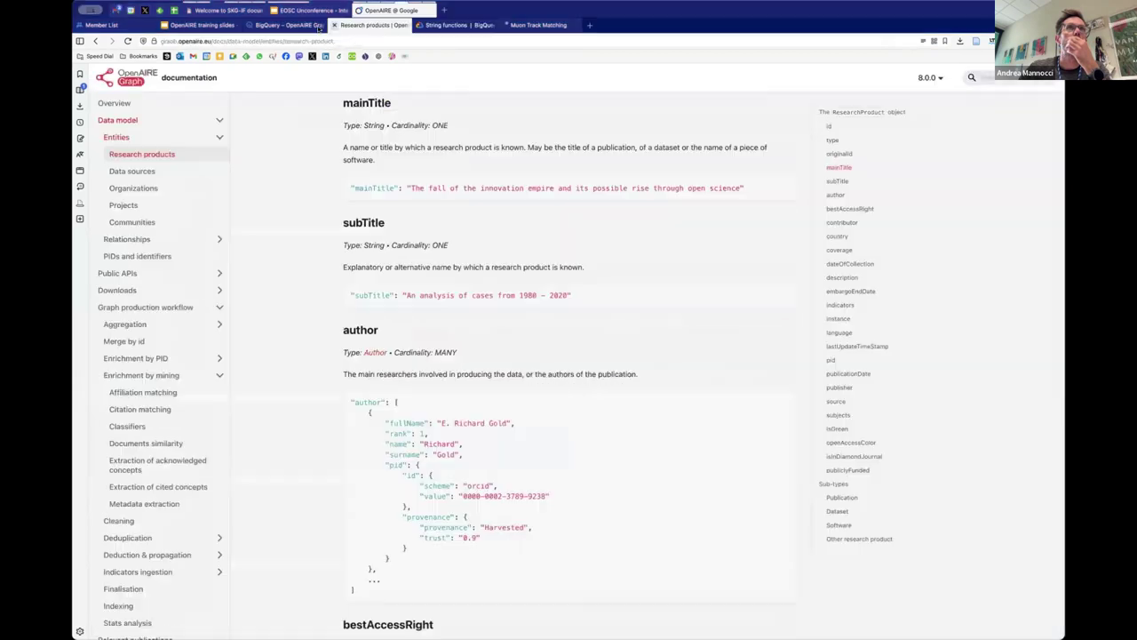
{"action": "left_click_drag", "start_coordinate": [281, 28], "coordinate": [460, 25]}
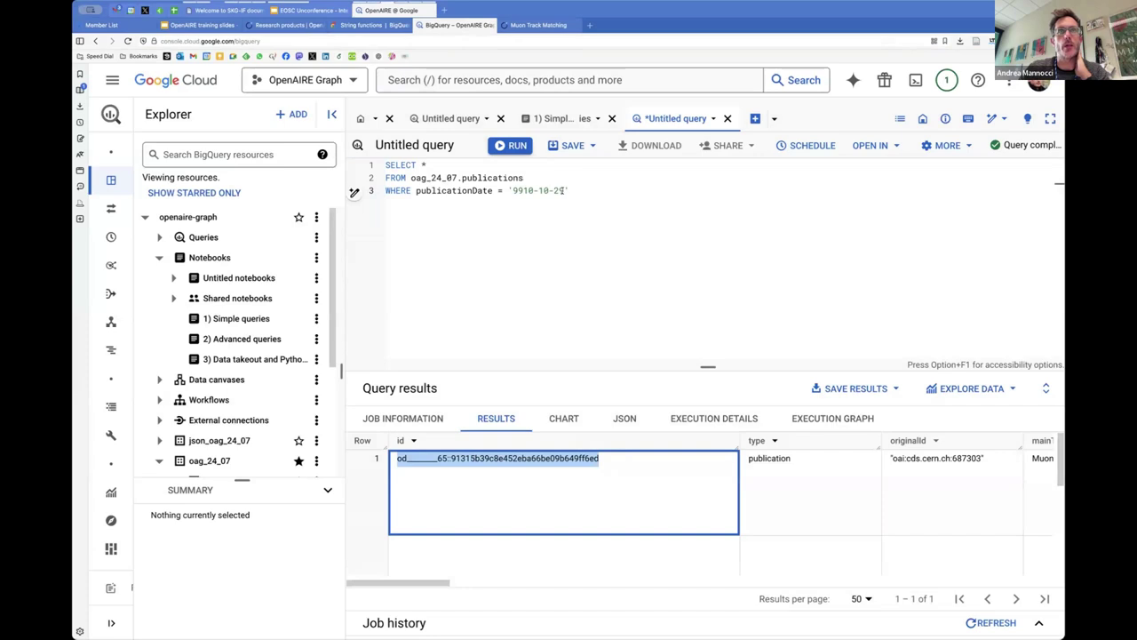
- Highlight the query's date and the returned publication id, and compare that id with the articleId in the Muon Track Matching record's address
{"action": "left_click_drag", "start_coordinate": [562, 190], "coordinate": [511, 190]}
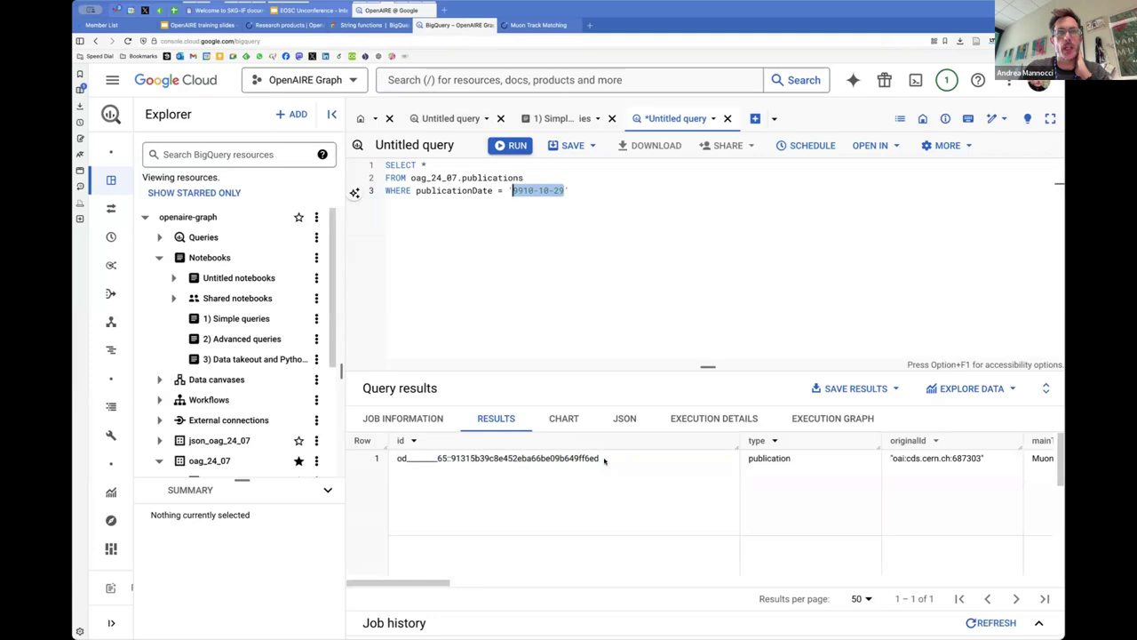
{"action": "left_click_drag", "start_coordinate": [604, 460], "coordinate": [396, 459]}
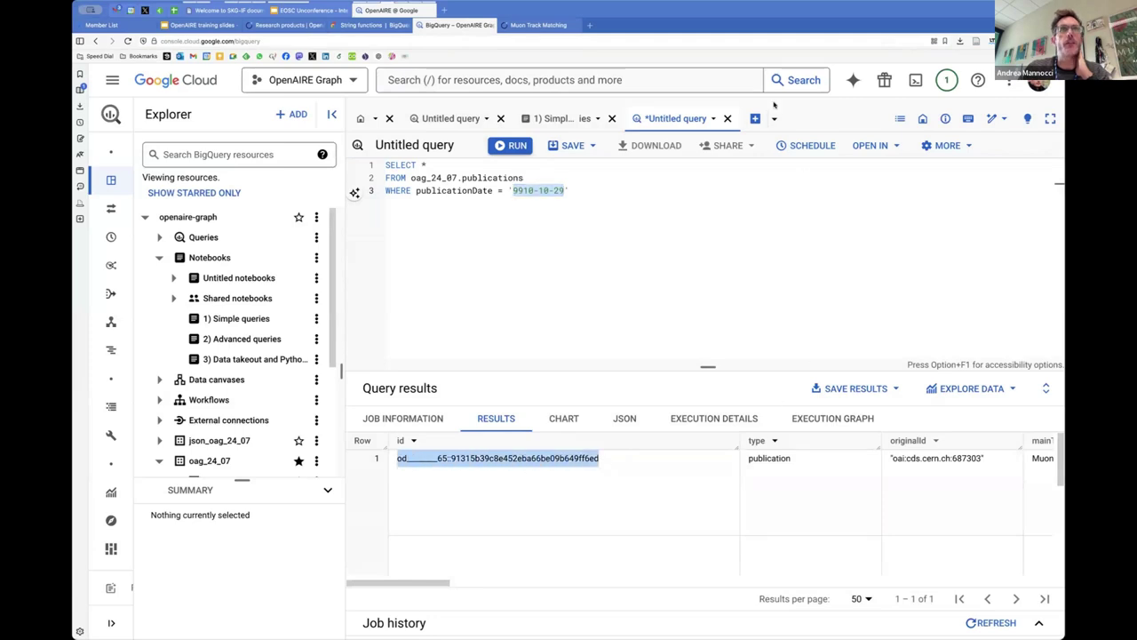
{"action": "left_click", "coordinate": [540, 26]}
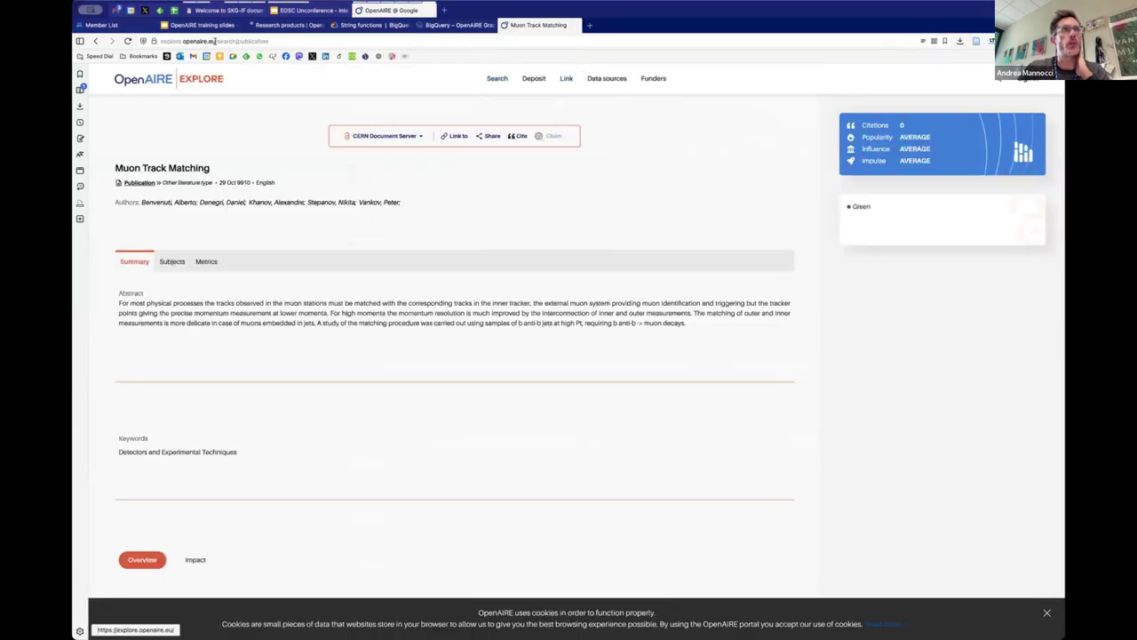
{"action": "left_click", "coordinate": [274, 41]}
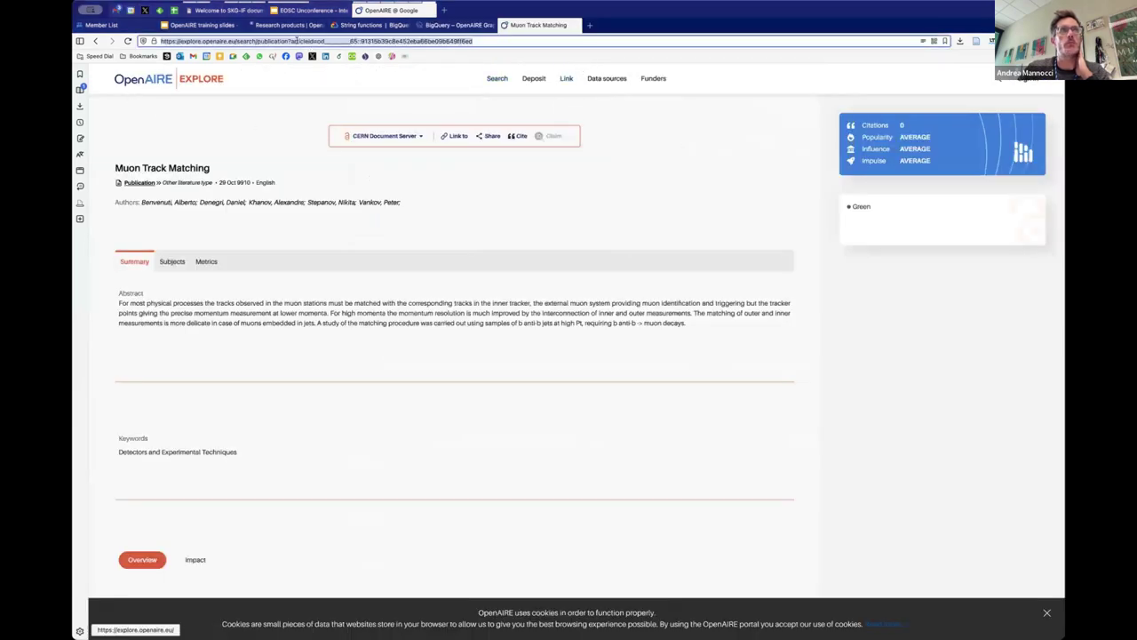
{"action": "left_click", "coordinate": [295, 41]}
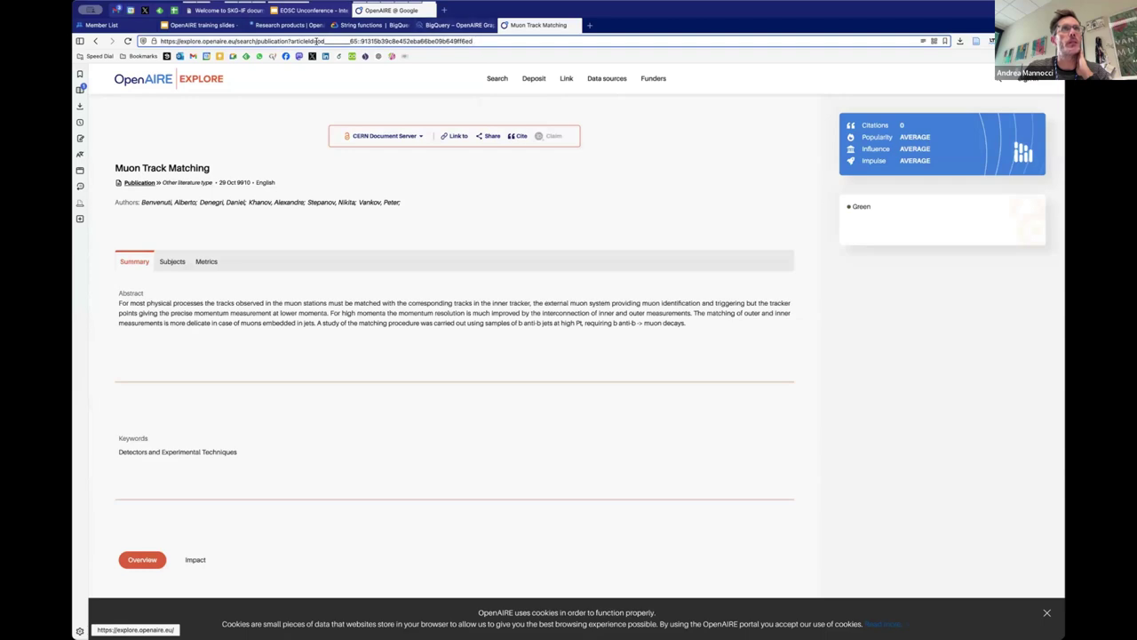
{"action": "left_click_drag", "start_coordinate": [343, 41], "coordinate": [476, 40]}
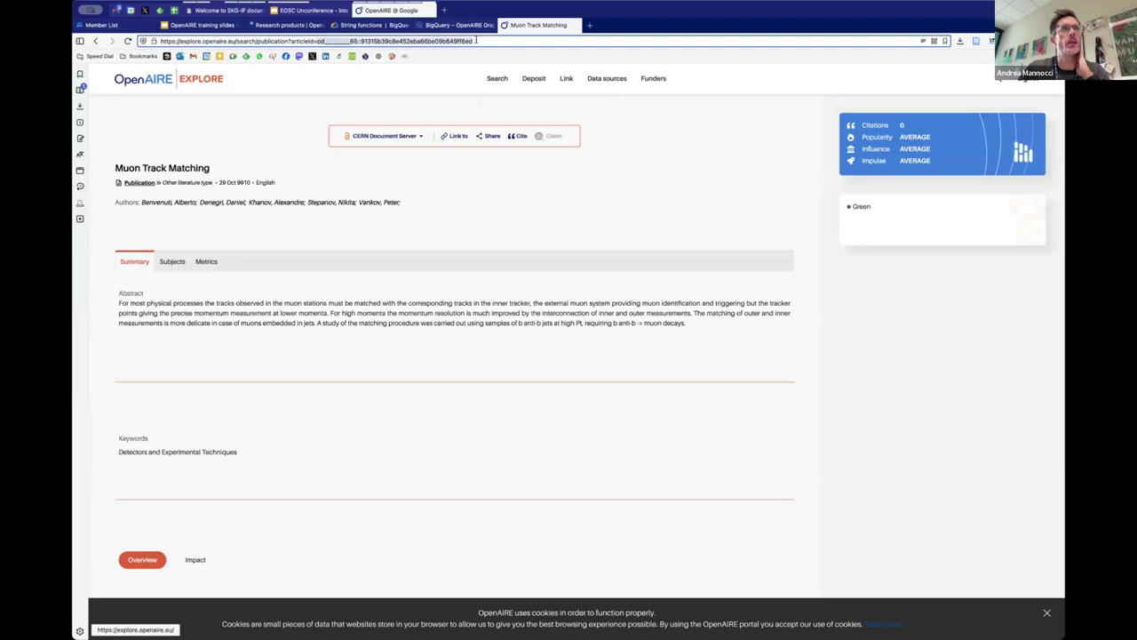
{"action": "left_click", "coordinate": [255, 216]}
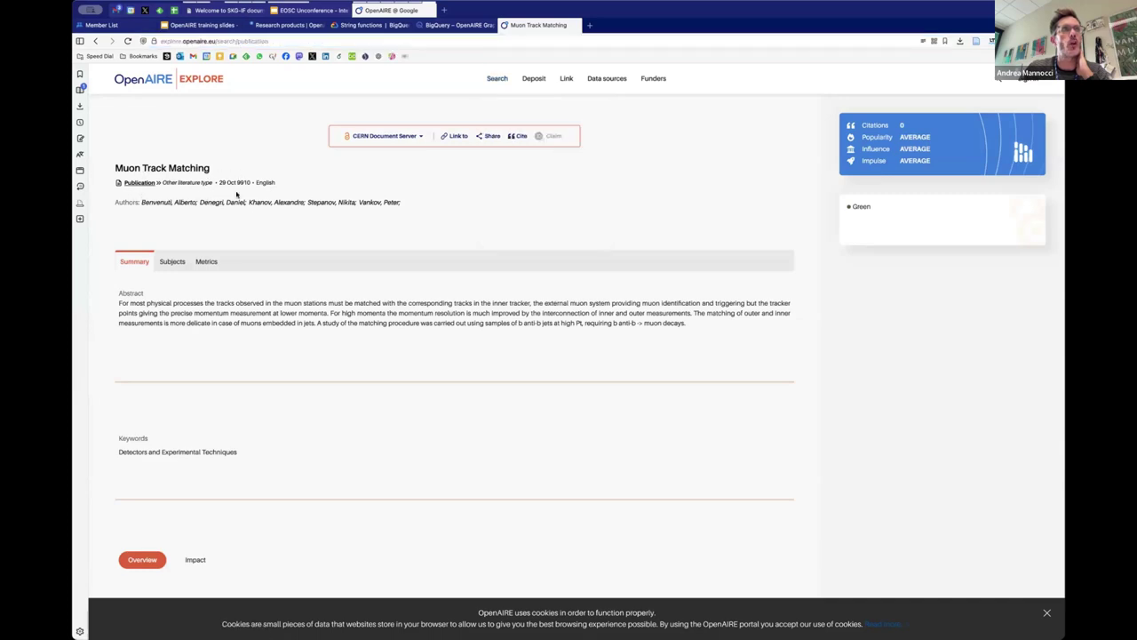
- Check the Muon Track Matching record's date in Explore, open its CERN Document Server source record, and highlight the submission date there
{"action": "left_click_drag", "start_coordinate": [242, 182], "coordinate": [252, 185]}
{"action": "left_click", "coordinate": [360, 138]}
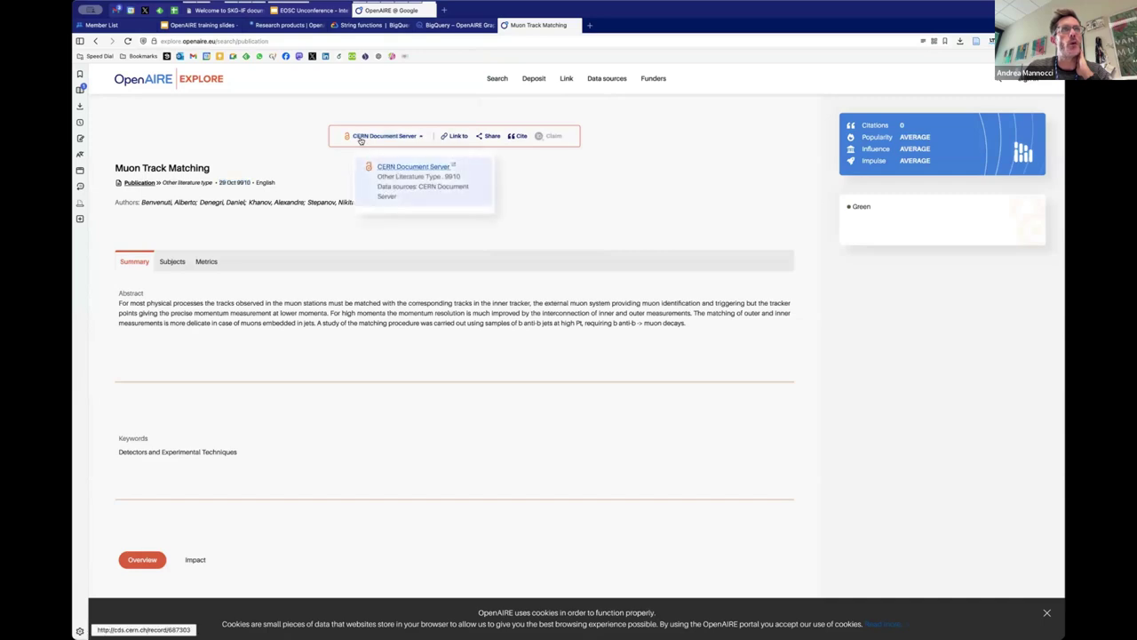
{"action": "left_click", "coordinate": [405, 167]}
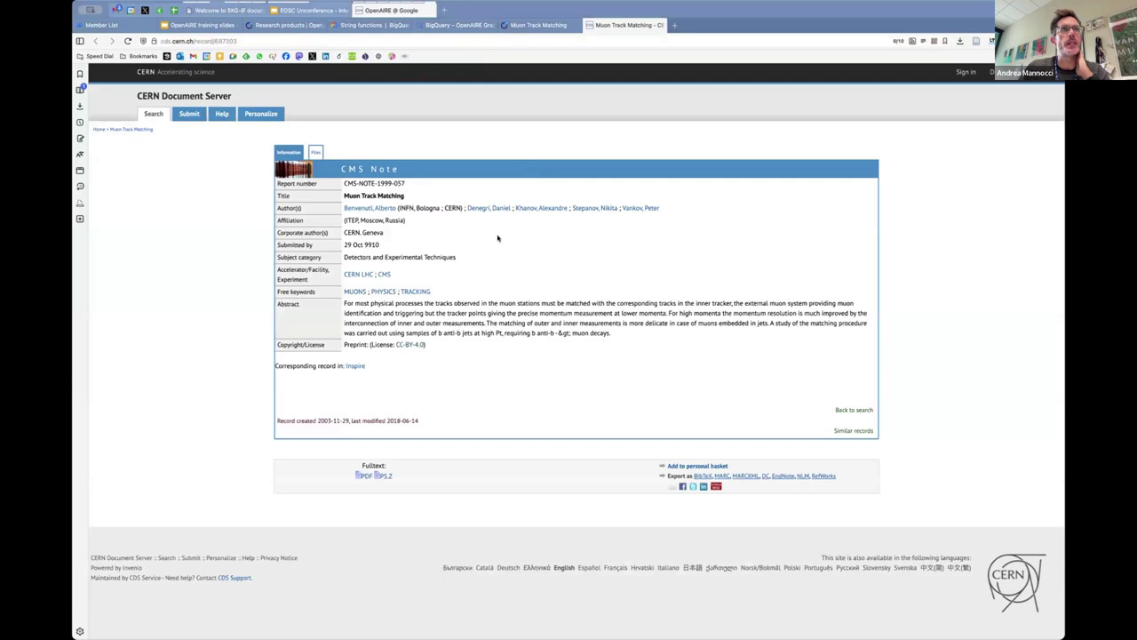
{"action": "left_click_drag", "start_coordinate": [343, 247], "coordinate": [382, 247]}
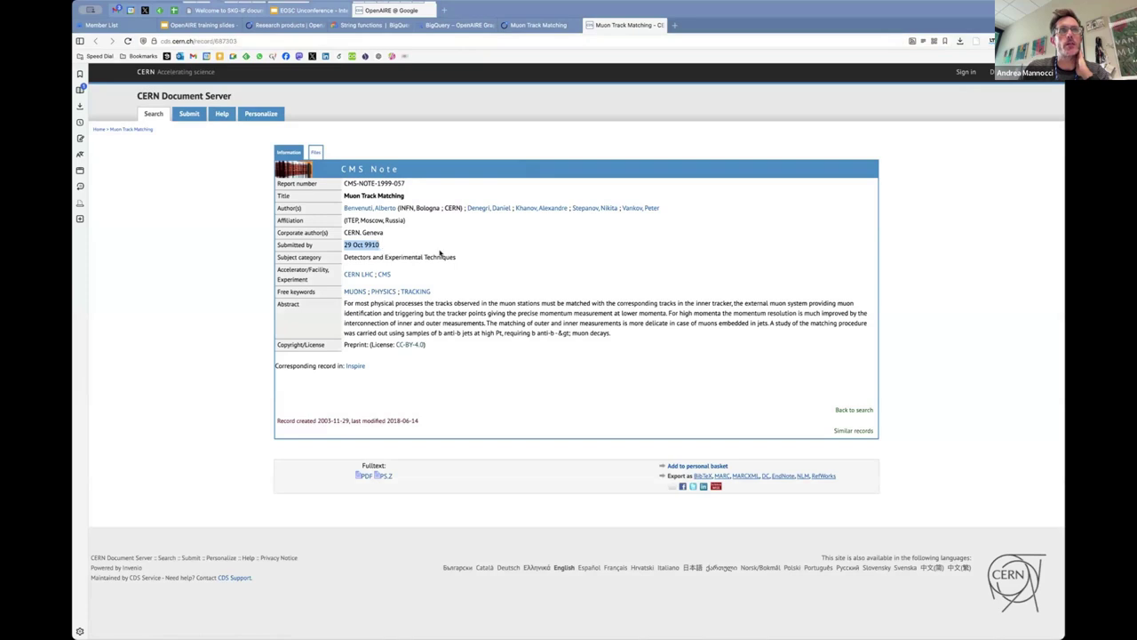
- Close the CERN Document Server and OpenAIRE Explore record tabs to return to BigQuery
{"action": "left_click", "coordinate": [589, 26]}
{"action": "left_click", "coordinate": [588, 26]}
{"action": "left_click", "coordinate": [505, 26]}
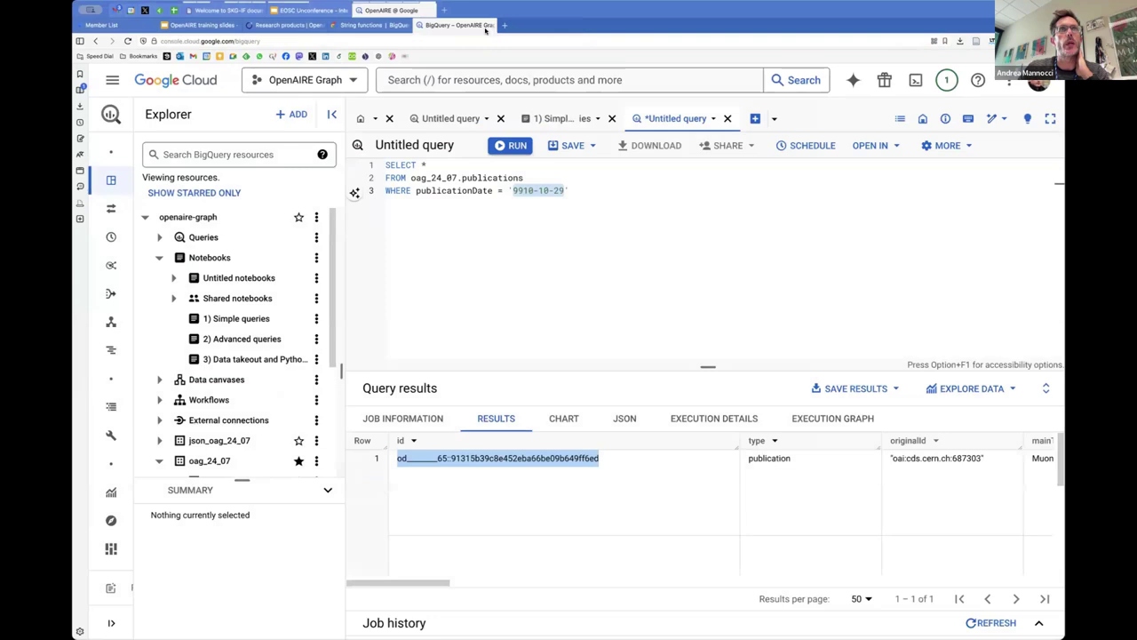
- Return to the Simple queries notebook and review the publications-per-year task down to the year extraction example
{"action": "left_click", "coordinate": [575, 191]}
{"action": "left_click", "coordinate": [551, 118]}
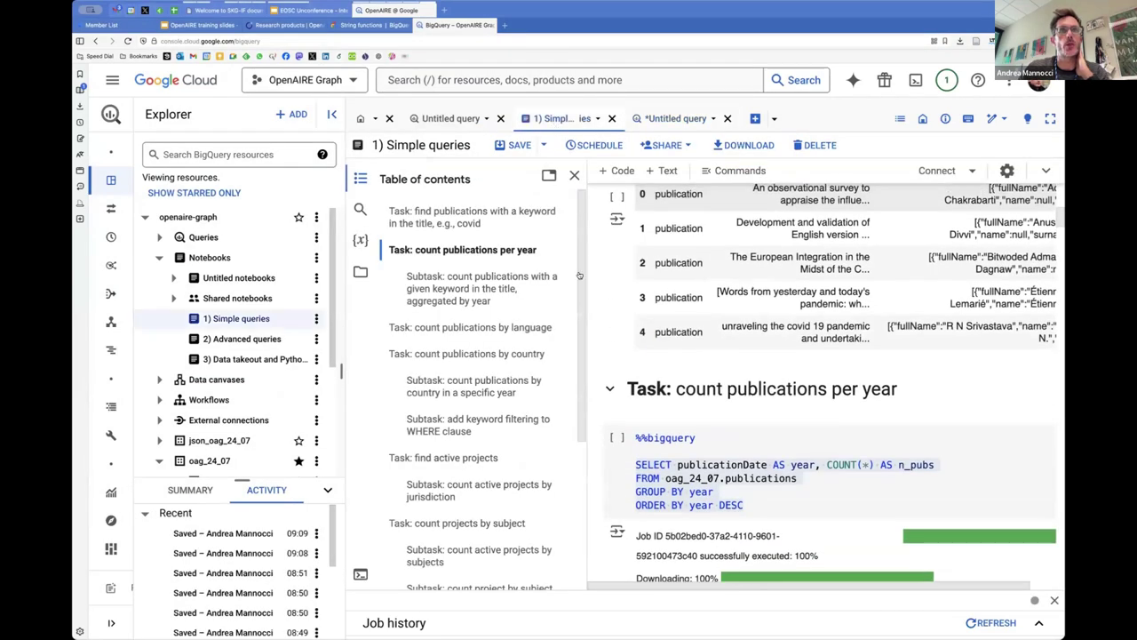
{"action": "scroll", "coordinate": [692, 353], "scroll_direction": "down", "scroll_amount": 3}
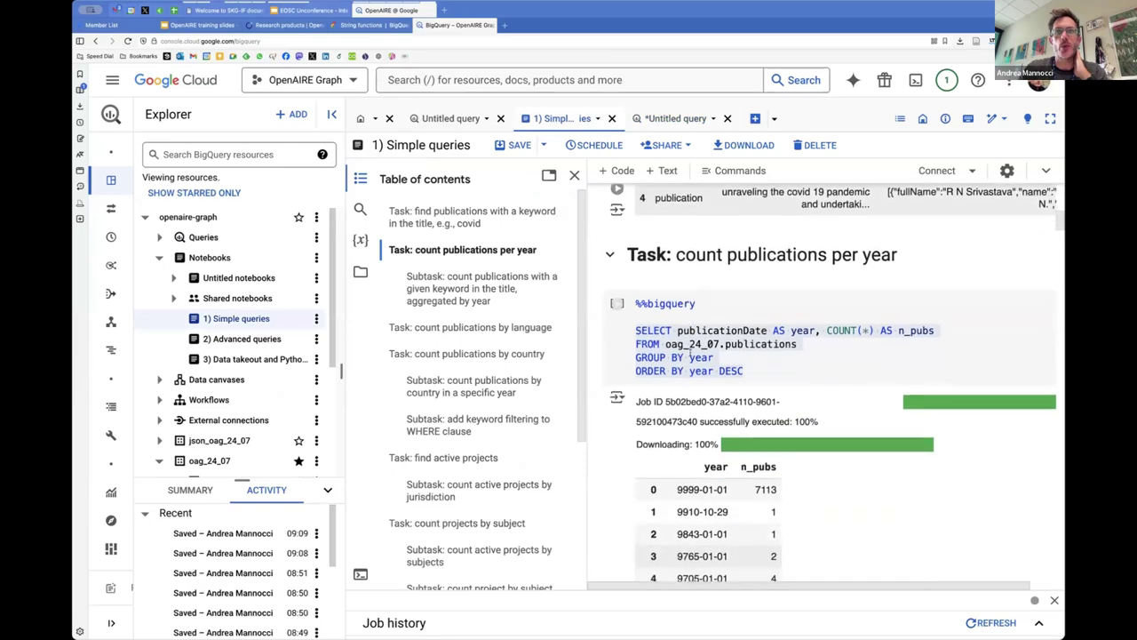
{"action": "scroll", "coordinate": [690, 353], "scroll_direction": "down", "scroll_amount": 3}
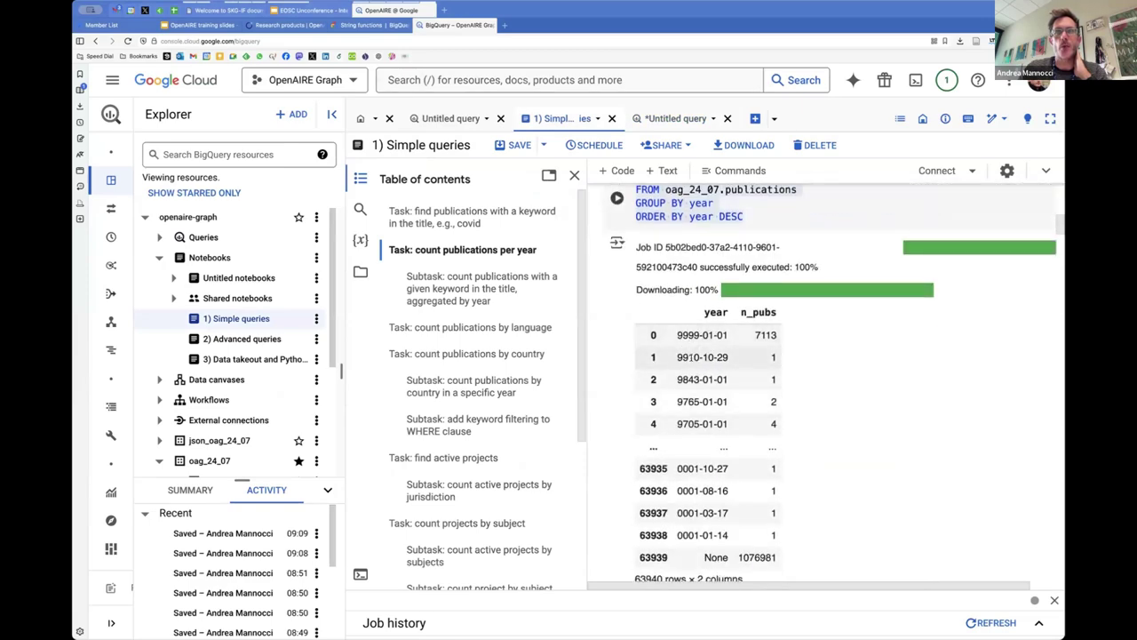
{"action": "scroll", "coordinate": [710, 386], "scroll_direction": "down", "scroll_amount": 5}
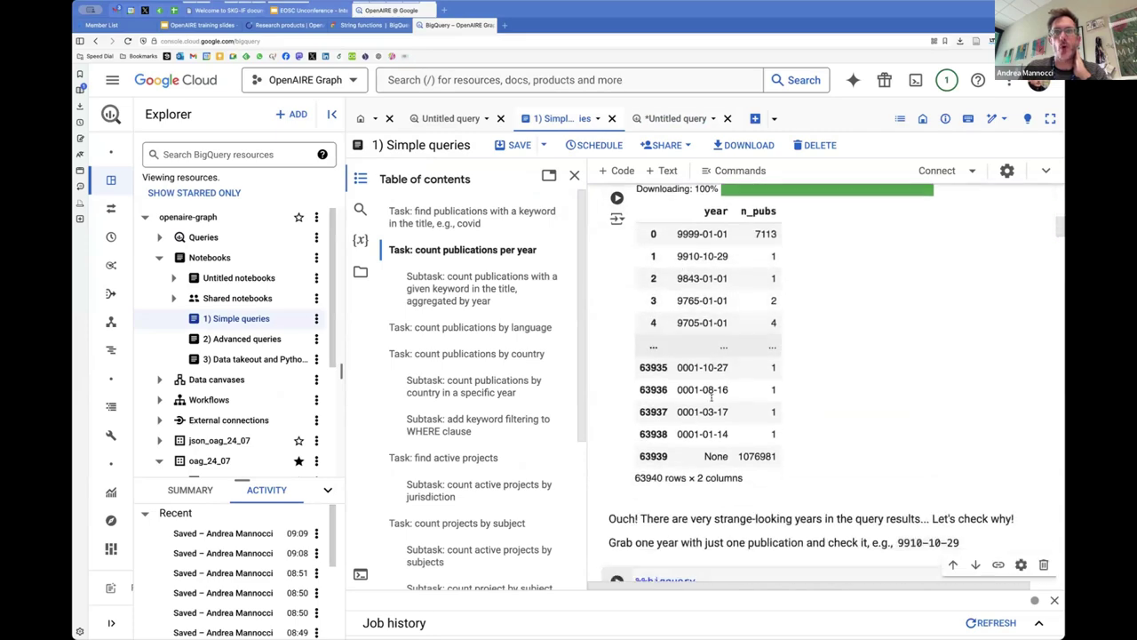
{"action": "scroll", "coordinate": [711, 397], "scroll_direction": "down", "scroll_amount": 9}
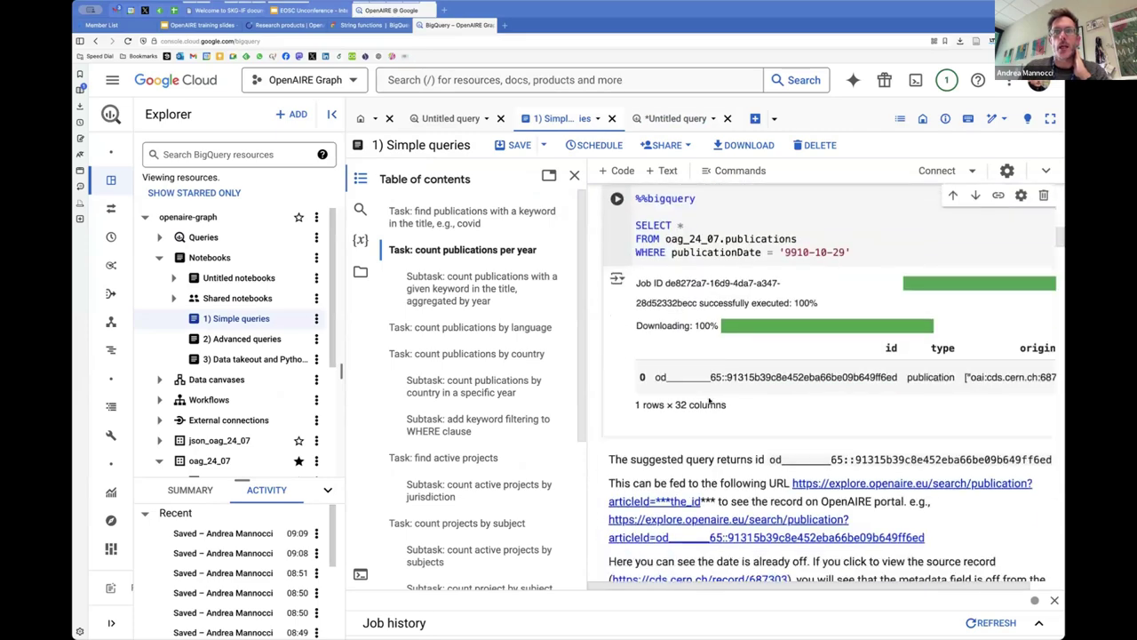
{"action": "scroll", "coordinate": [709, 402], "scroll_direction": "down", "scroll_amount": 5}
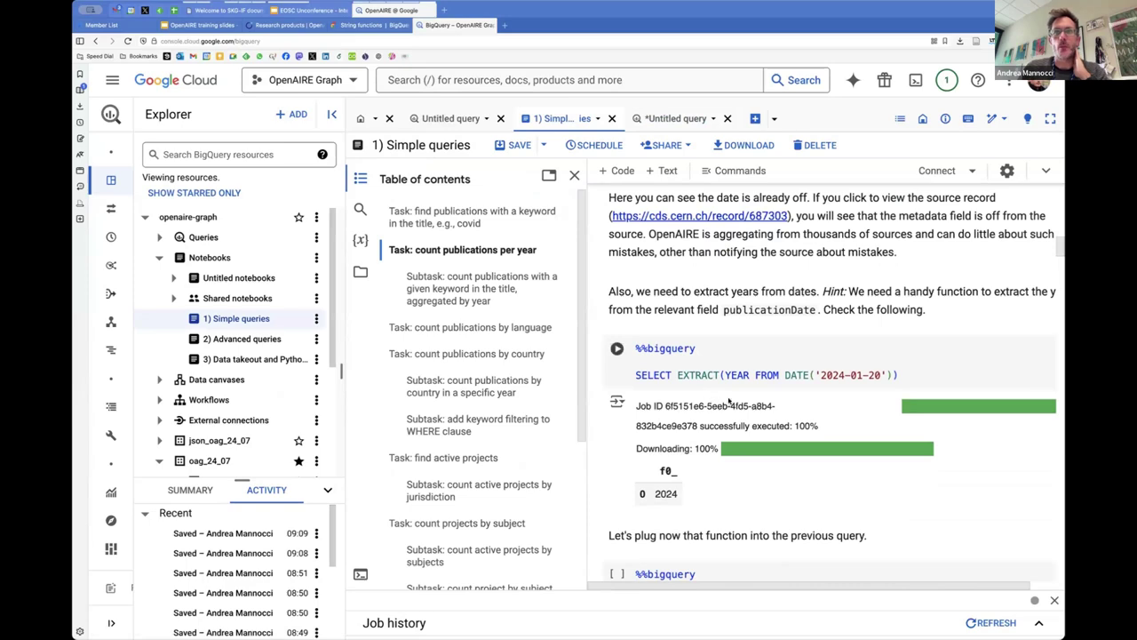
{"action": "scroll", "coordinate": [728, 401], "scroll_direction": "down", "scroll_amount": 1}
{"action": "scroll", "coordinate": [728, 400], "scroll_direction": "up", "scroll_amount": 1}
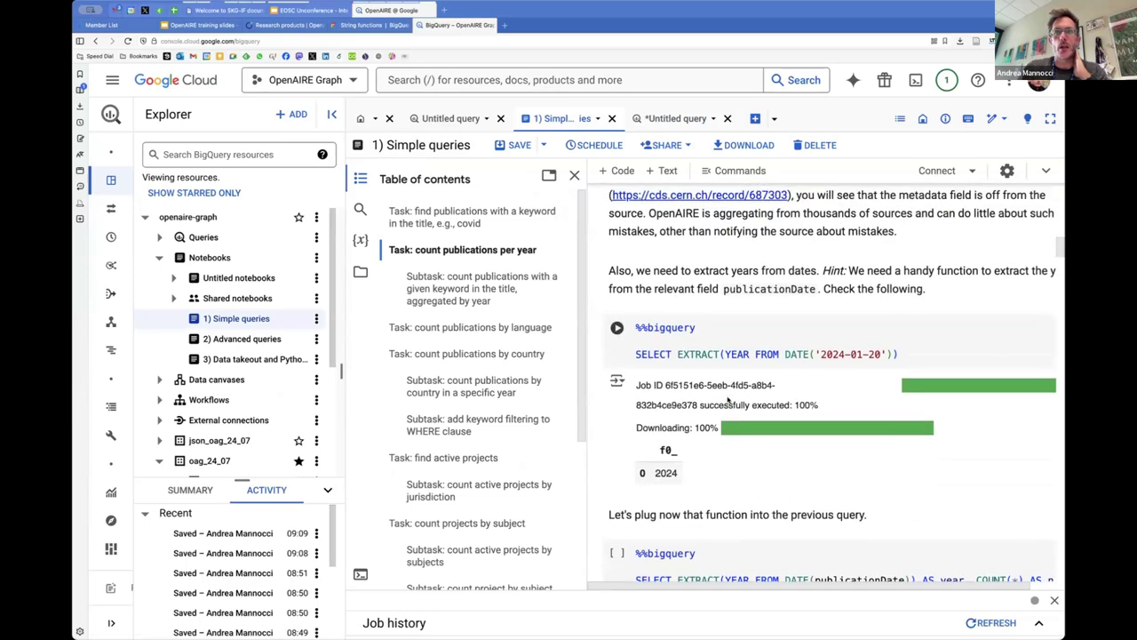
{"action": "scroll", "coordinate": [728, 400], "scroll_direction": "down", "scroll_amount": 1}
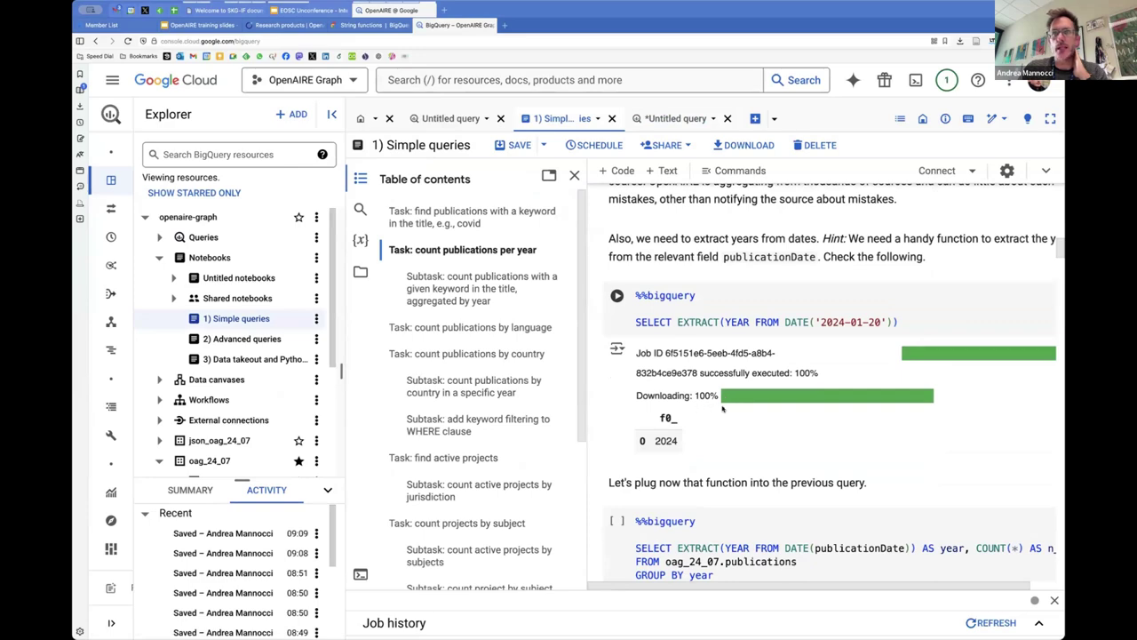
{"action": "scroll", "coordinate": [778, 351], "scroll_direction": "down", "scroll_amount": 1}
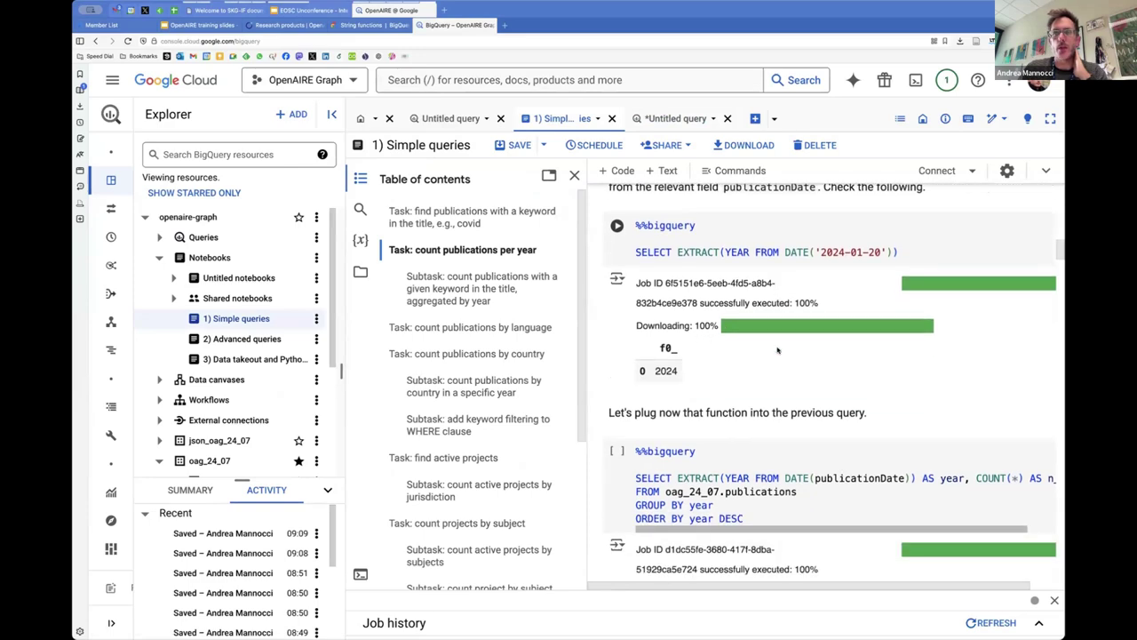
{"action": "scroll", "coordinate": [778, 351], "scroll_direction": "up", "scroll_amount": 1}
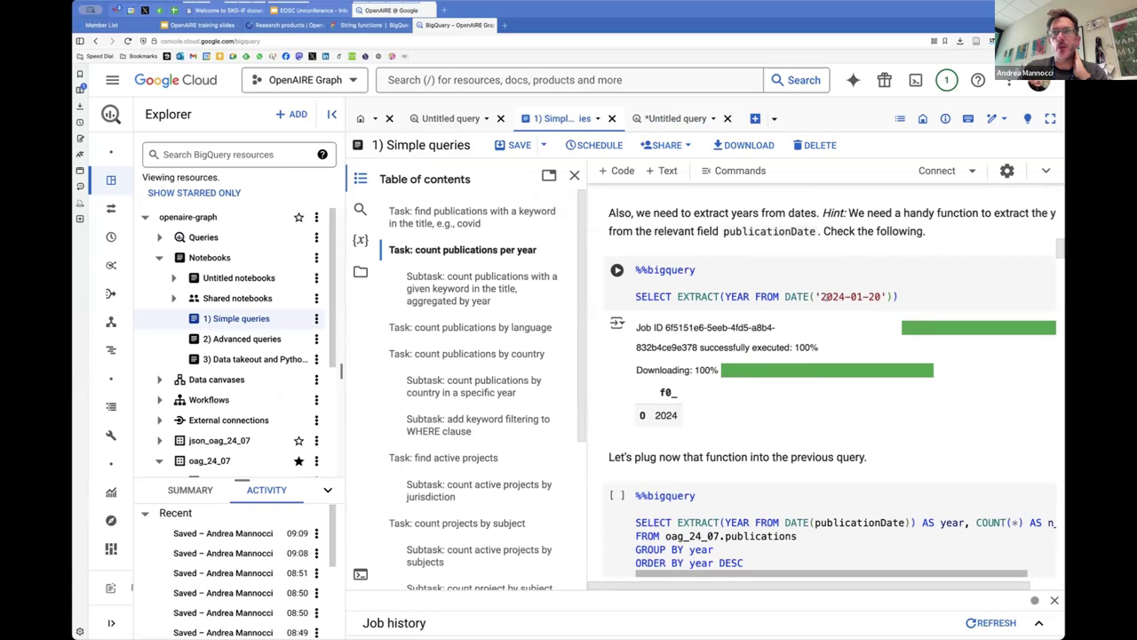
- Highlight the year, the EXTRACT expression and the full date in the example query, plus the year in its output
{"action": "left_click_drag", "start_coordinate": [821, 297], "coordinate": [845, 297]}
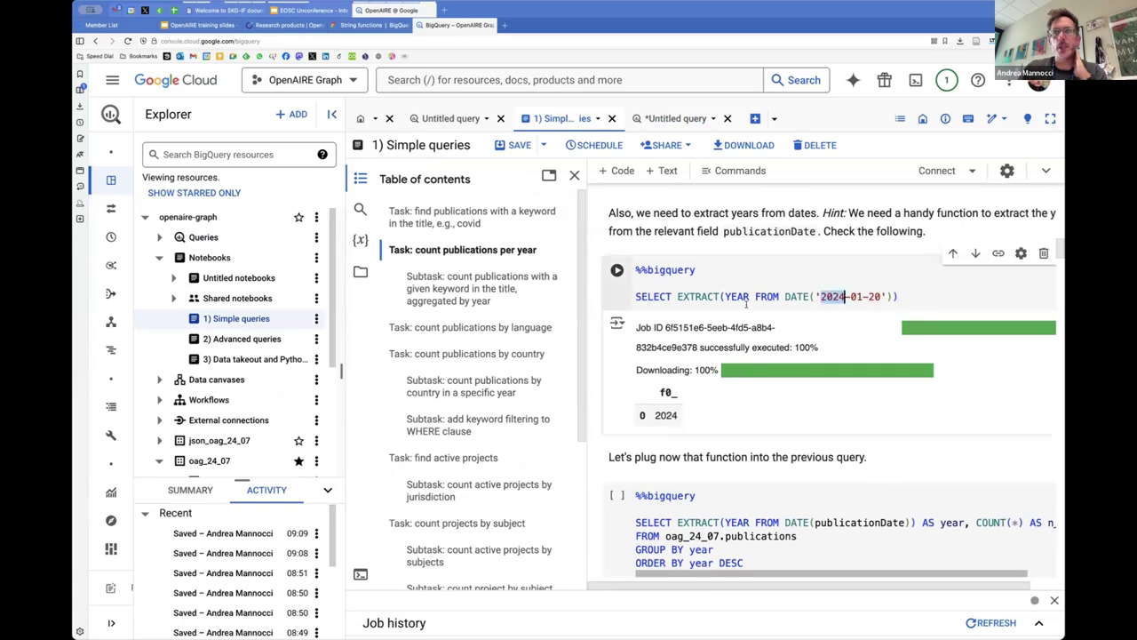
{"action": "left_click_drag", "start_coordinate": [675, 297], "coordinate": [907, 294]}
{"action": "left_click", "coordinate": [907, 293]}
{"action": "left_click_drag", "start_coordinate": [819, 296], "coordinate": [883, 297]}
{"action": "left_click_drag", "start_coordinate": [655, 415], "coordinate": [679, 420]}
{"action": "key", "text": "shift+Return"}
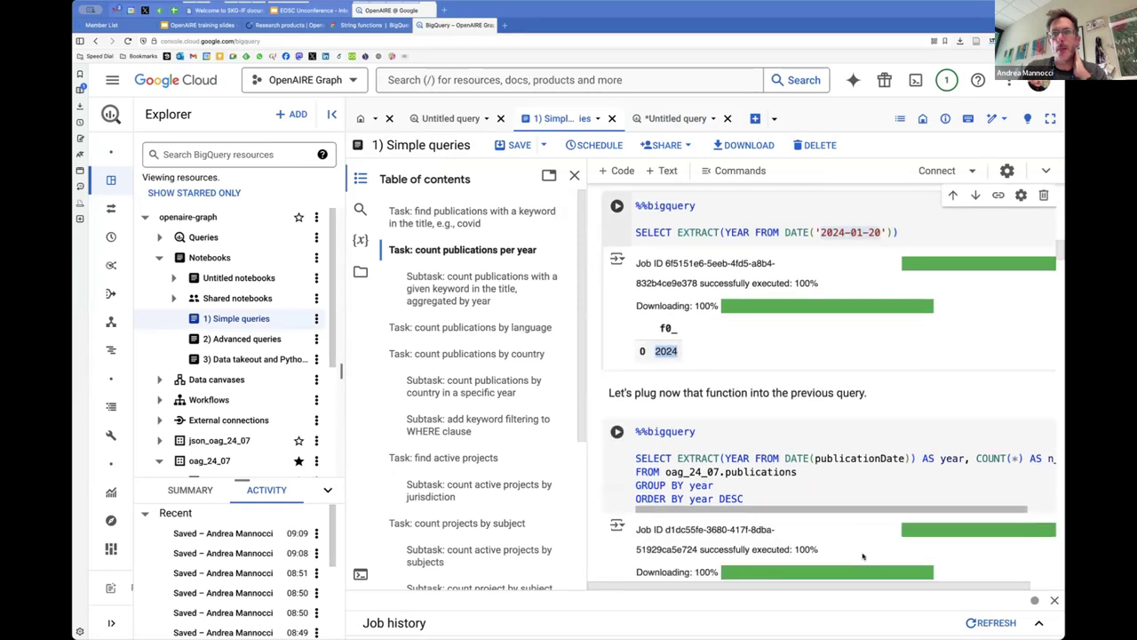
- Examine the notebook query that groups publications by the year extracted from publicationDate, along with its results table
{"action": "scroll", "coordinate": [819, 491], "scroll_direction": "right", "scroll_amount": 2}
{"action": "scroll", "coordinate": [819, 491], "scroll_direction": "left", "scroll_amount": 2}
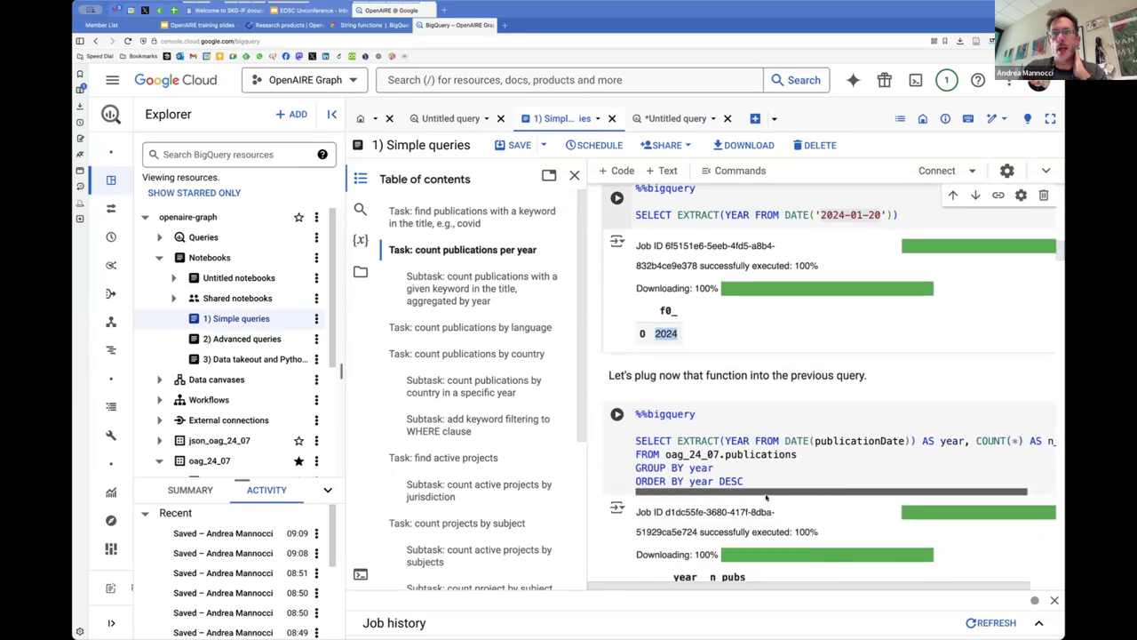
{"action": "scroll", "coordinate": [763, 474], "scroll_direction": "down", "scroll_amount": 1}
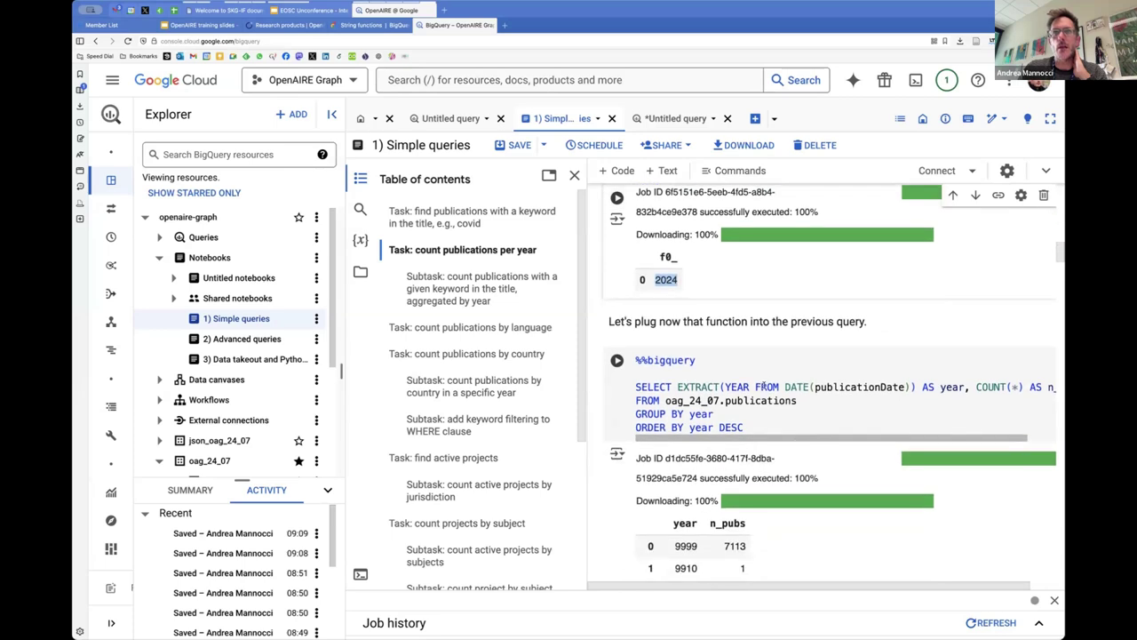
{"action": "scroll", "coordinate": [756, 409], "scroll_direction": "down", "scroll_amount": 1}
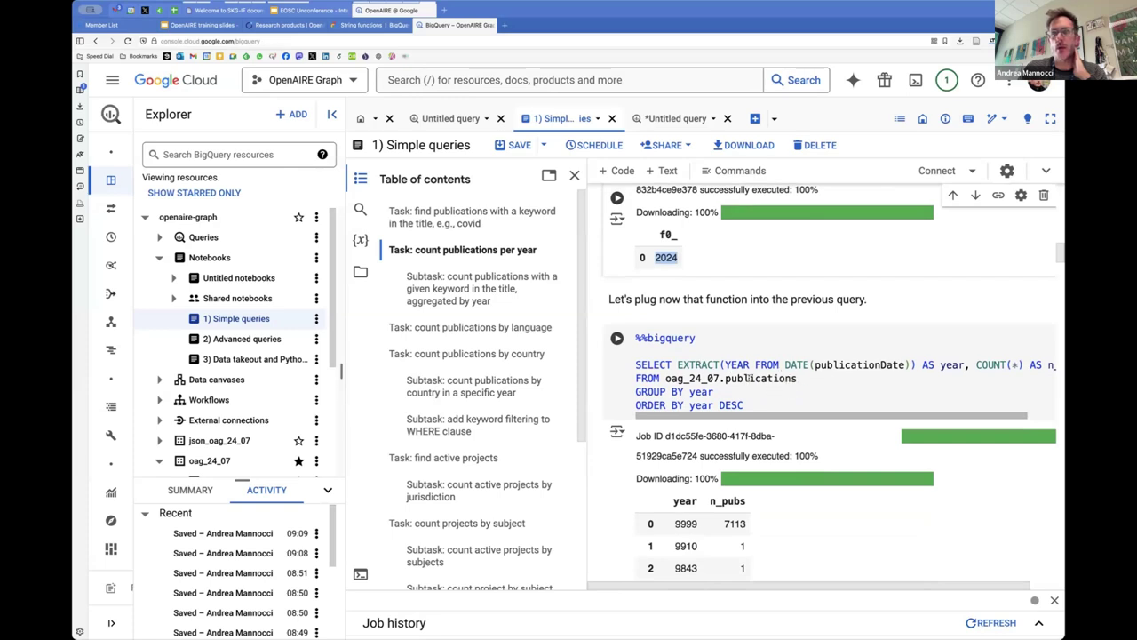
{"action": "scroll", "coordinate": [756, 376], "scroll_direction": "down", "scroll_amount": 1}
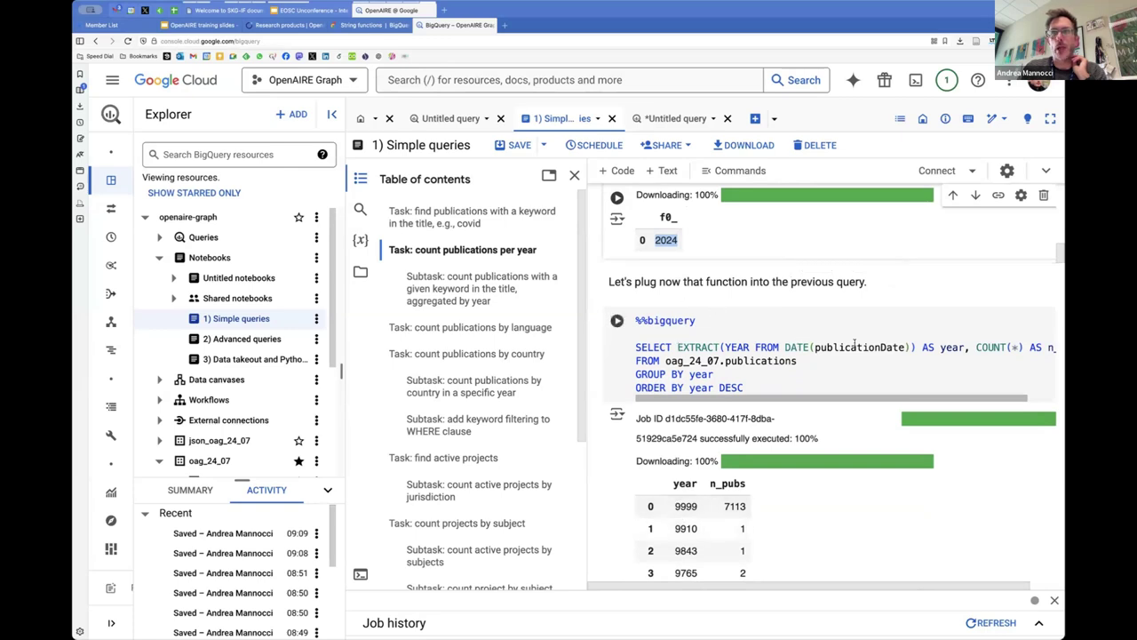
{"action": "scroll", "coordinate": [921, 347], "scroll_direction": "down", "scroll_amount": 2}
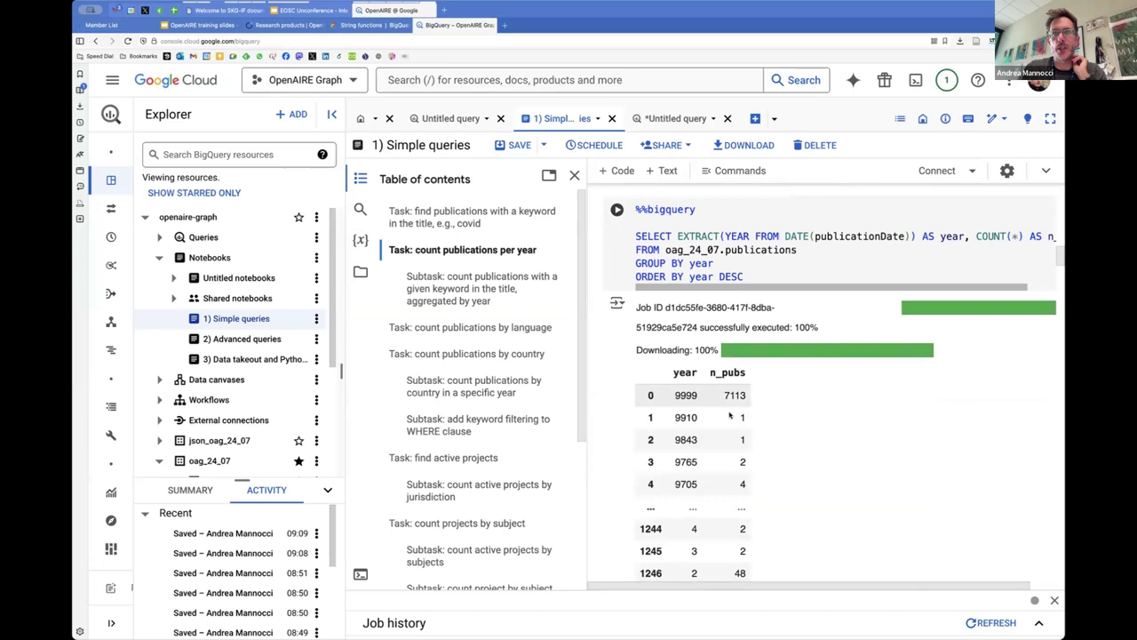
- Replace the untitled query's contents with the notebook query counting publications per year, limited to years between 2014 and 2024
{"action": "scroll", "coordinate": [841, 442], "scroll_direction": "down", "scroll_amount": 3}
{"action": "scroll", "coordinate": [839, 439], "scroll_direction": "down", "scroll_amount": 1}
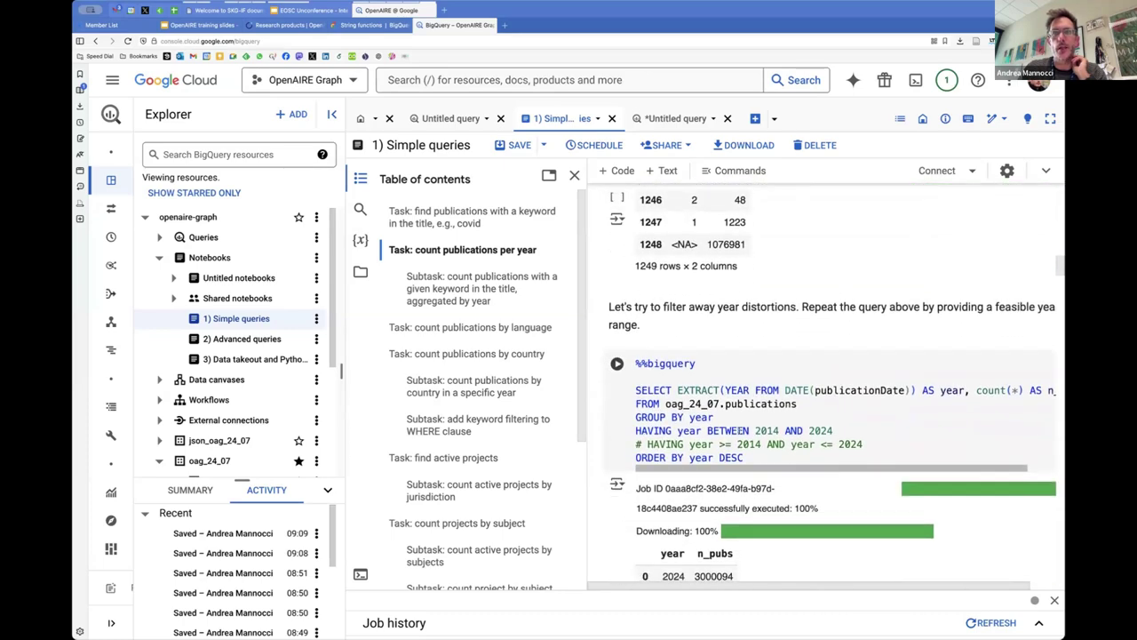
{"action": "left_click_drag", "start_coordinate": [632, 389], "coordinate": [753, 455]}
{"action": "key", "text": "super+c"}
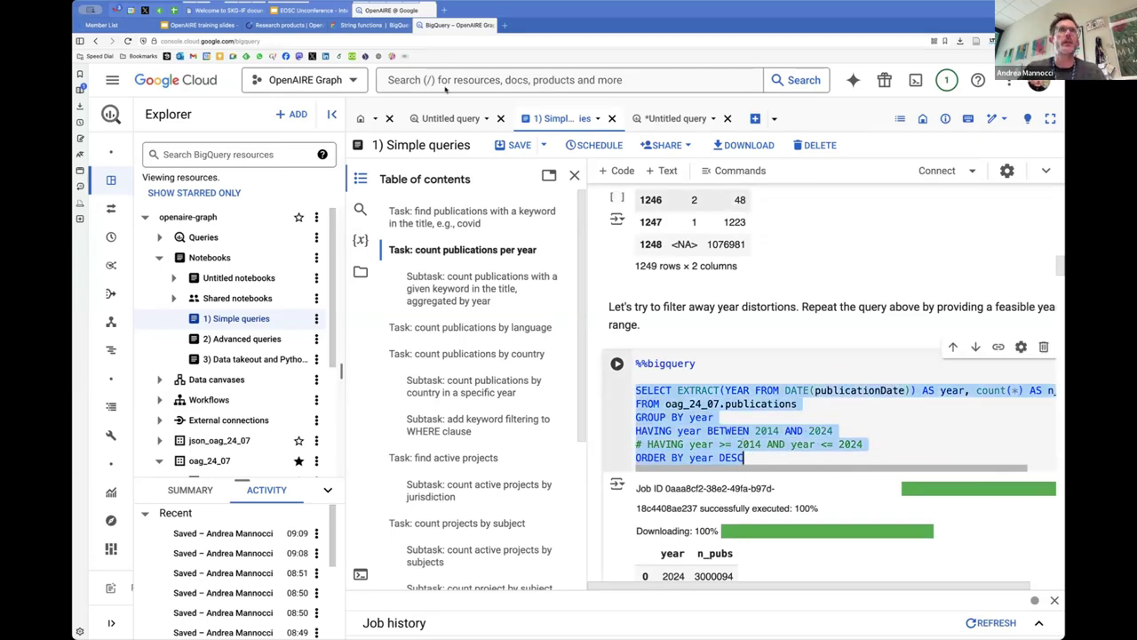
{"action": "left_click", "coordinate": [668, 118]}
{"action": "left_click", "coordinate": [542, 220]}
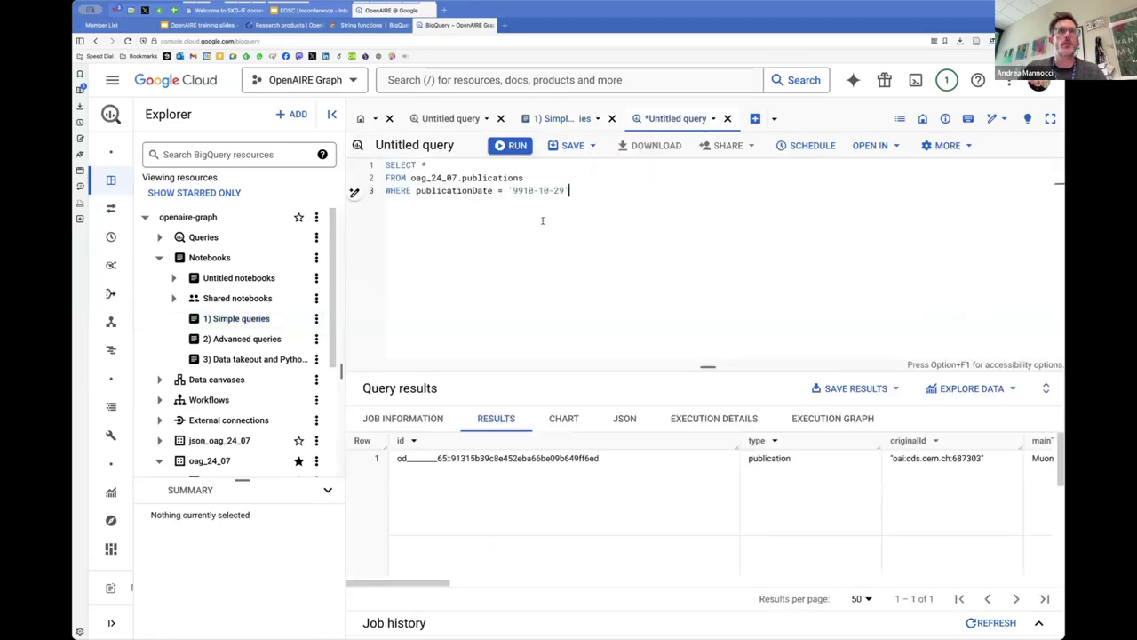
{"action": "key", "text": "super+a"}
{"action": "key", "text": "super+v"}
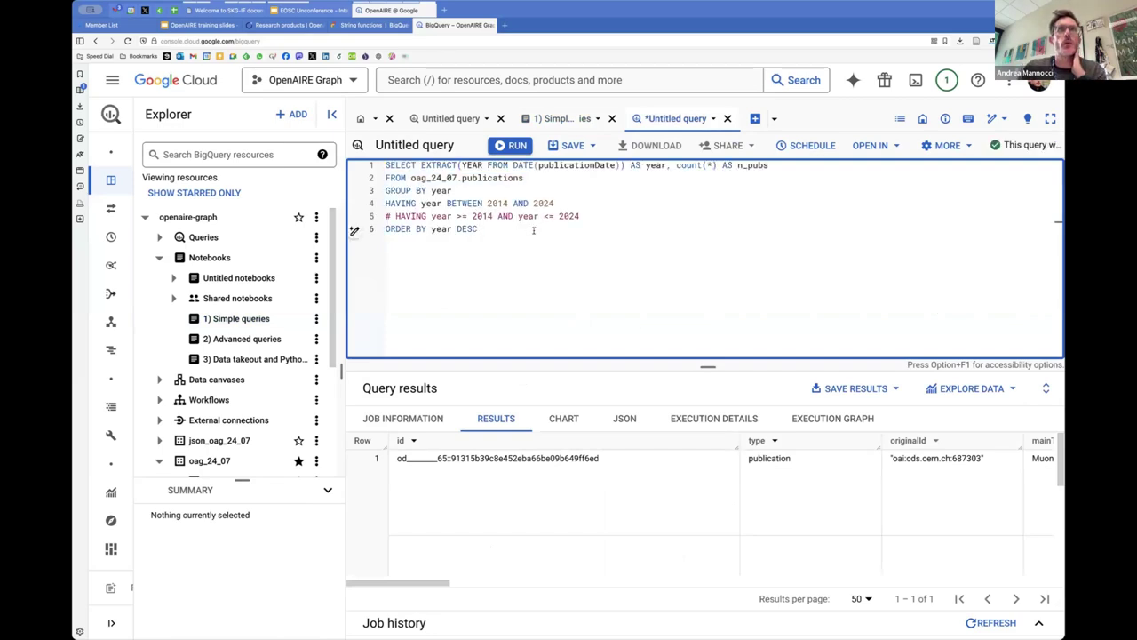
- Point out the publications table, the publicationDate field and the parts of the EXTRACT YEAR expression in the pasted query
{"action": "double_click", "coordinate": [527, 178]}
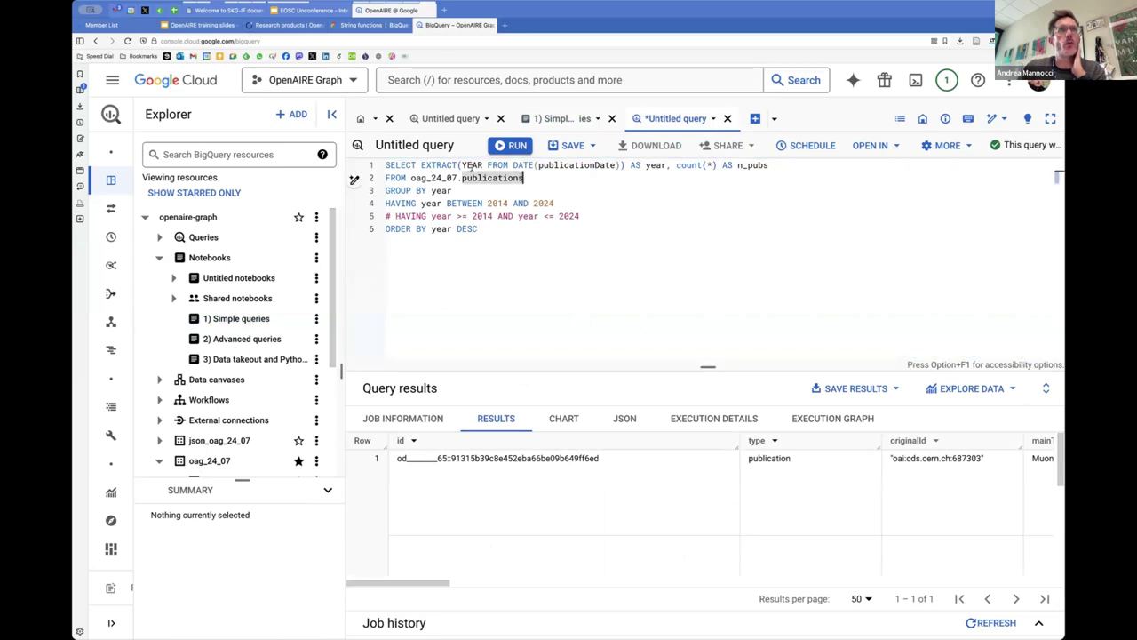
{"action": "double_click", "coordinate": [584, 165]}
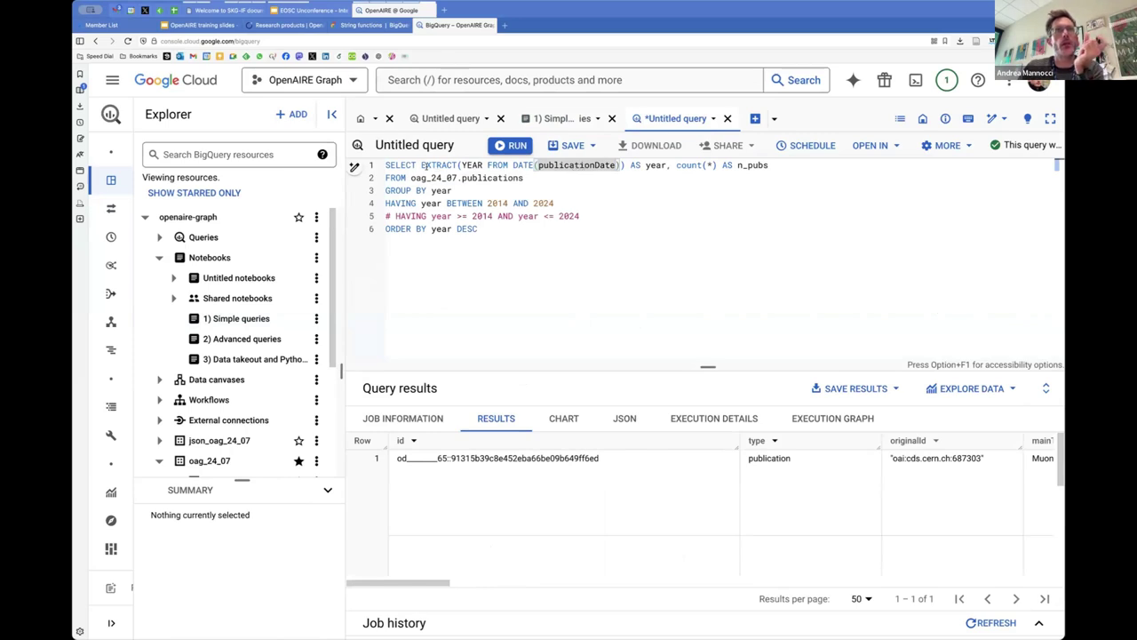
{"action": "left_click", "coordinate": [425, 165]}
{"action": "left_click", "coordinate": [478, 165]}
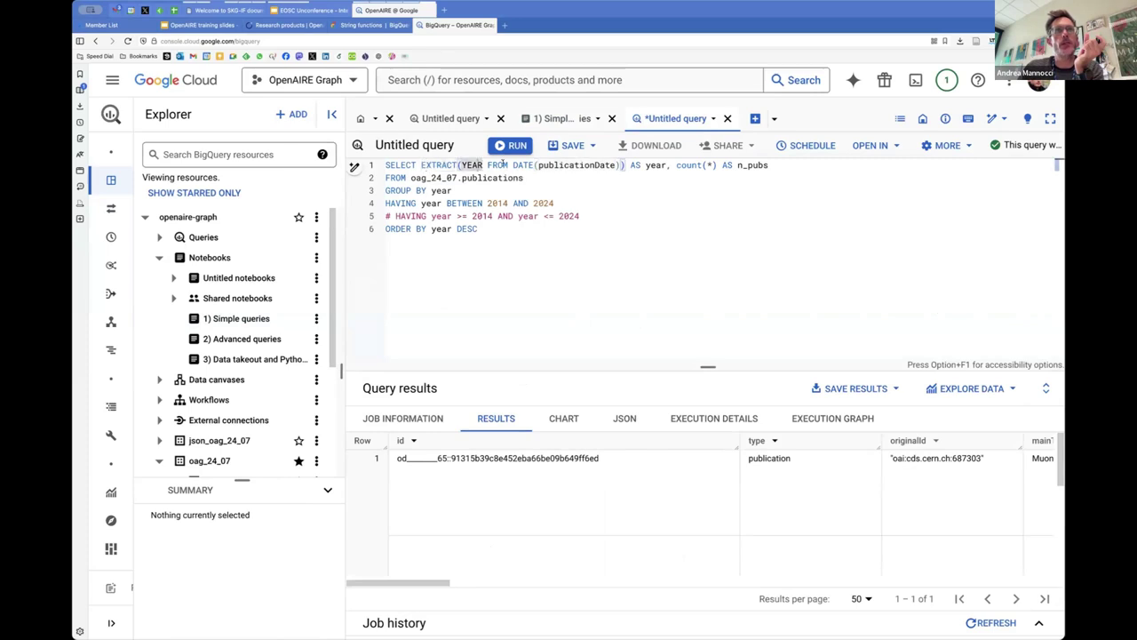
{"action": "left_click", "coordinate": [523, 165]}
{"action": "left_click", "coordinate": [564, 166]}
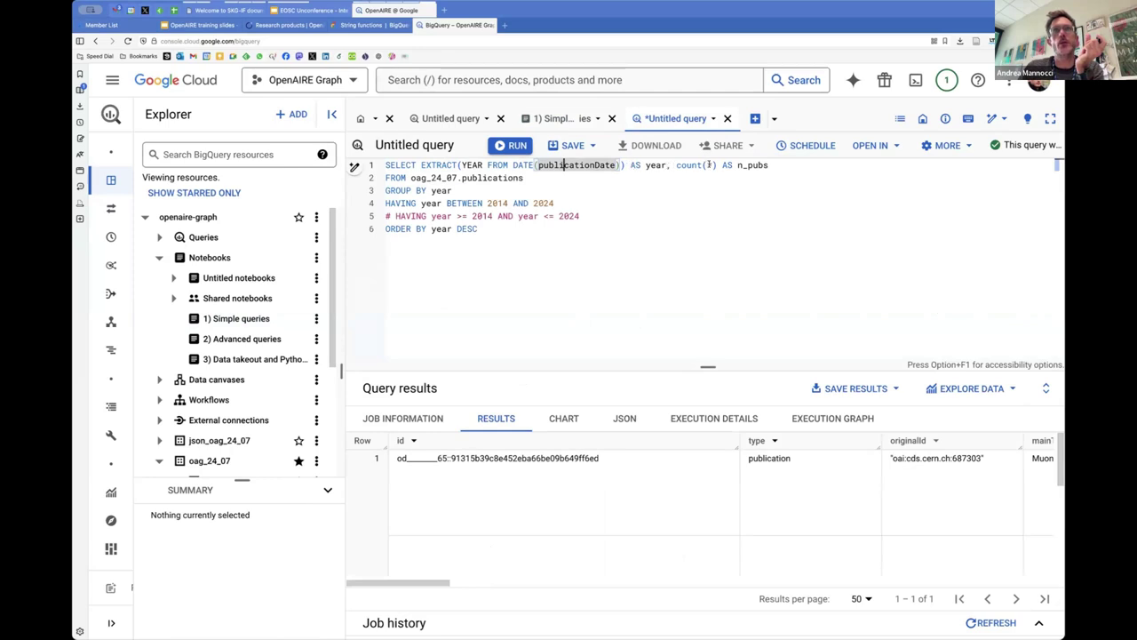
- Change the count argument in the SELECT line from the asterisk to id
{"action": "left_click", "coordinate": [709, 166]}
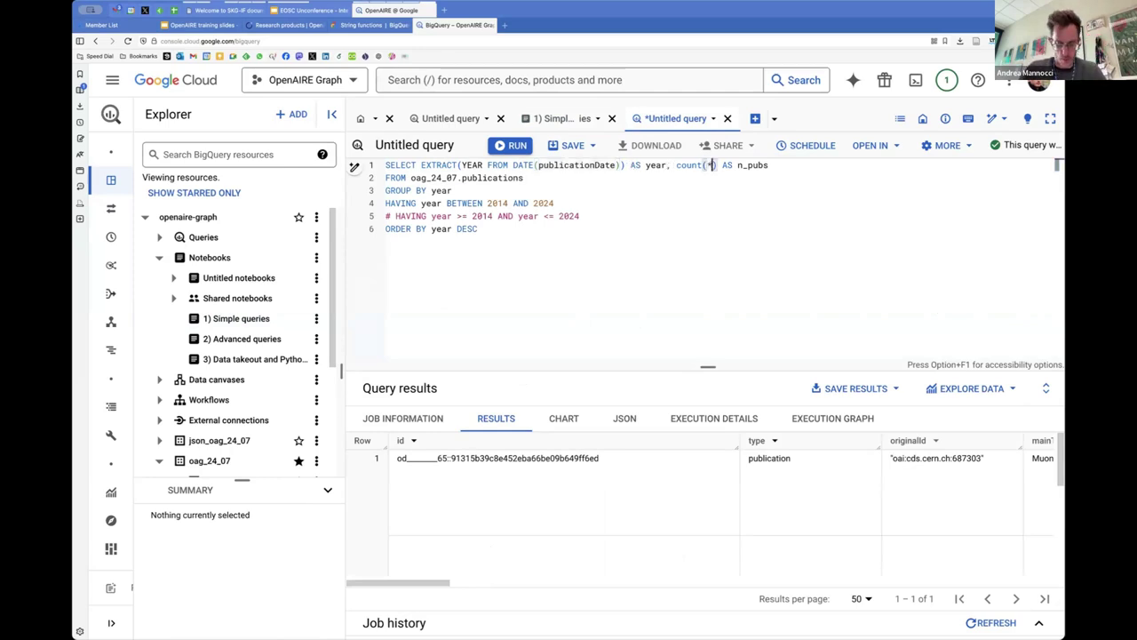
{"action": "key", "text": "BackSpace"}
{"action": "type", "text": "id"}
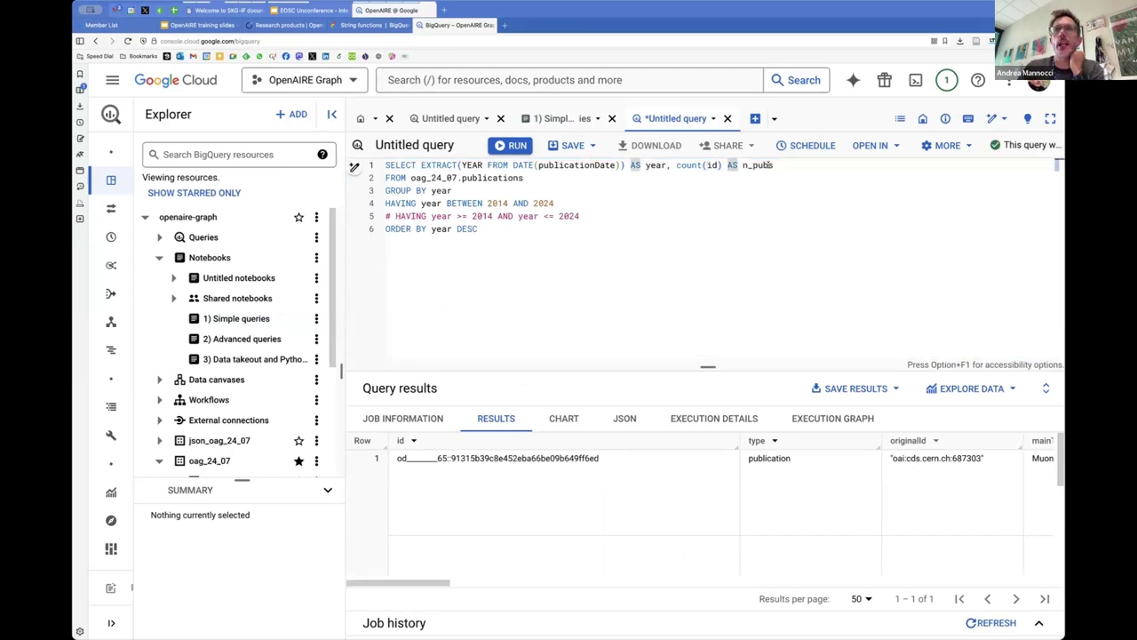
- Highlight the n_pubs alias and the GROUP BY year clause in the query
{"action": "left_click", "coordinate": [770, 165]}
{"action": "double_click", "coordinate": [769, 165]}
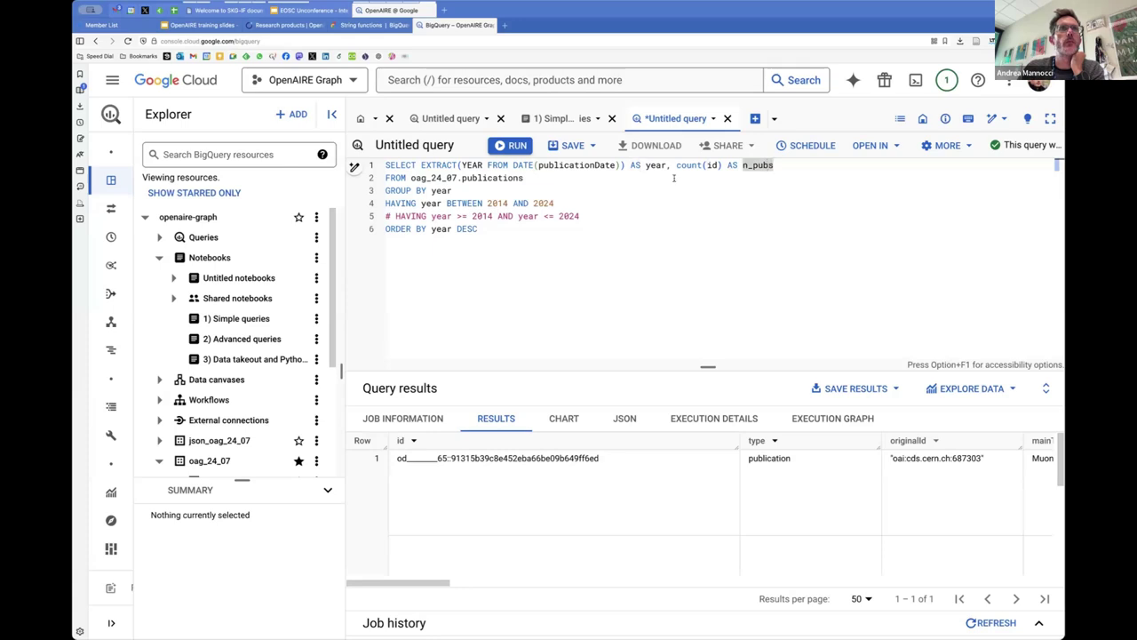
{"action": "left_click_drag", "start_coordinate": [386, 190], "coordinate": [452, 190]}
{"action": "left_click", "coordinate": [454, 190]}
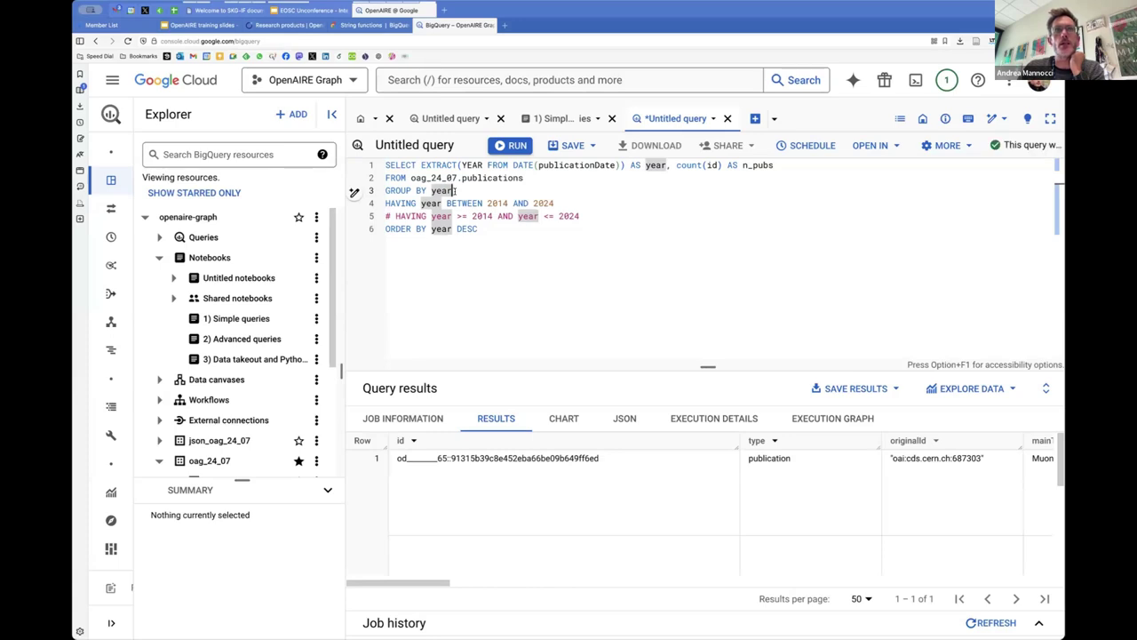
- Highlight the HAVING keyword and its year condition between 2014 and 2024 in the query
{"action": "left_click", "coordinate": [397, 203]}
{"action": "left_click", "coordinate": [553, 202]}
{"action": "left_click_drag", "start_coordinate": [554, 204], "coordinate": [442, 204]}
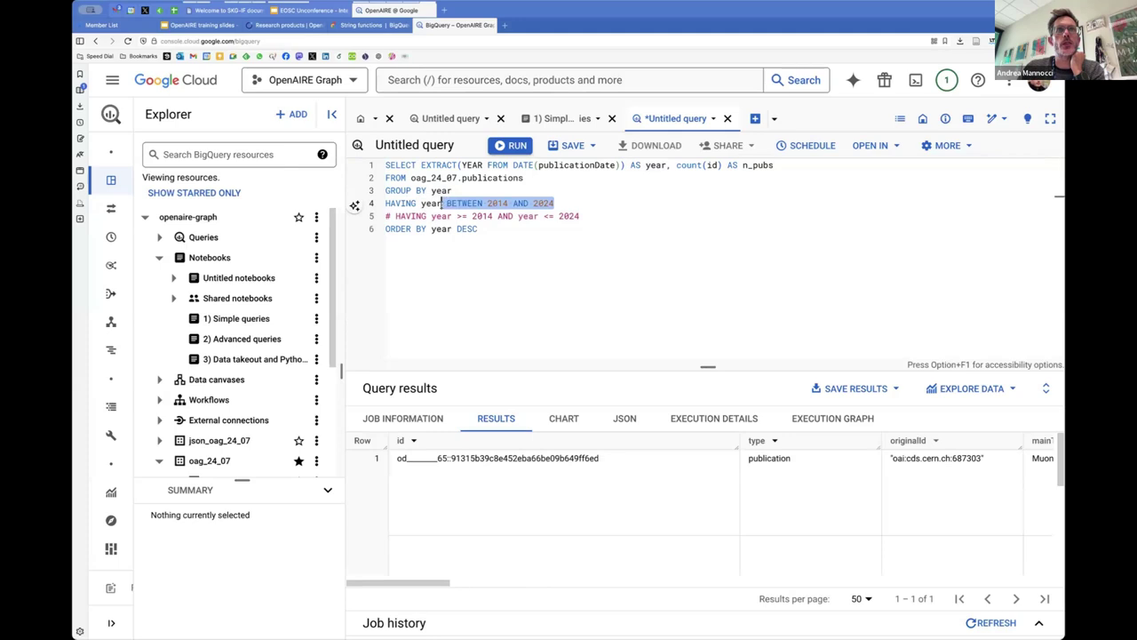
{"action": "left_click", "coordinate": [500, 204]}
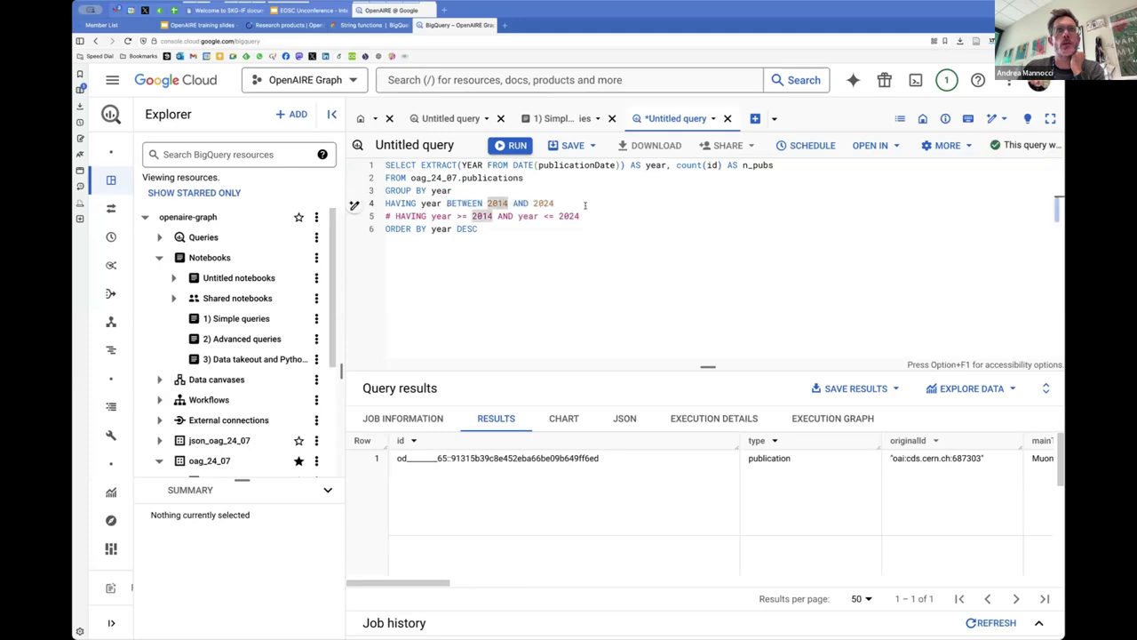
{"action": "left_click", "coordinate": [401, 203]}
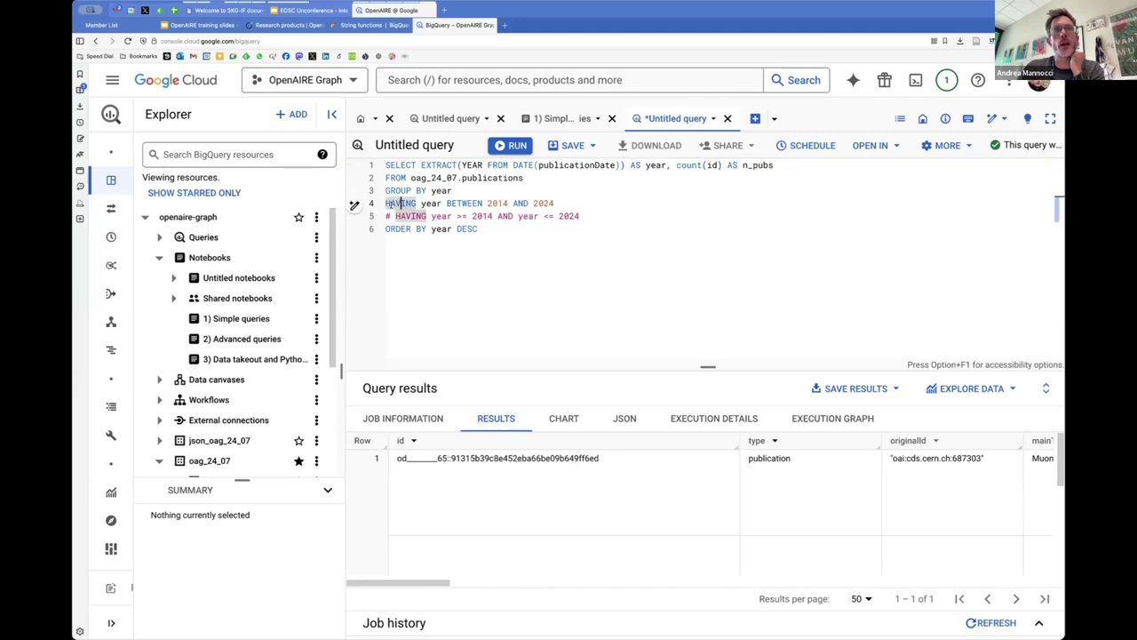
{"action": "left_click_drag", "start_coordinate": [385, 203], "coordinate": [416, 203]}
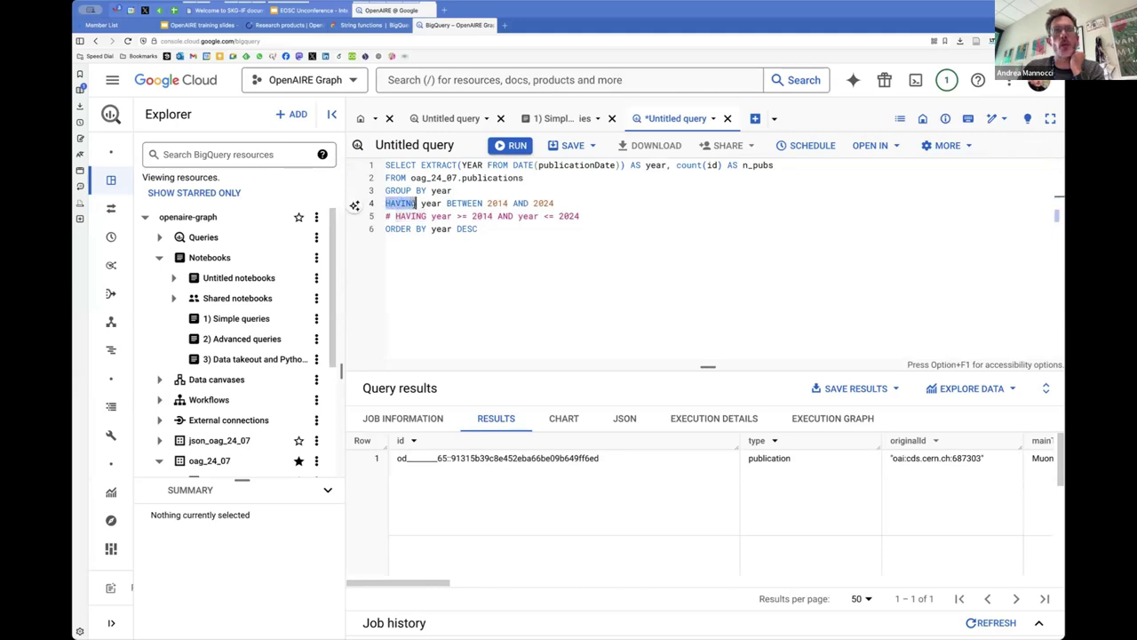
{"action": "left_click_drag", "start_coordinate": [557, 203], "coordinate": [421, 203]}
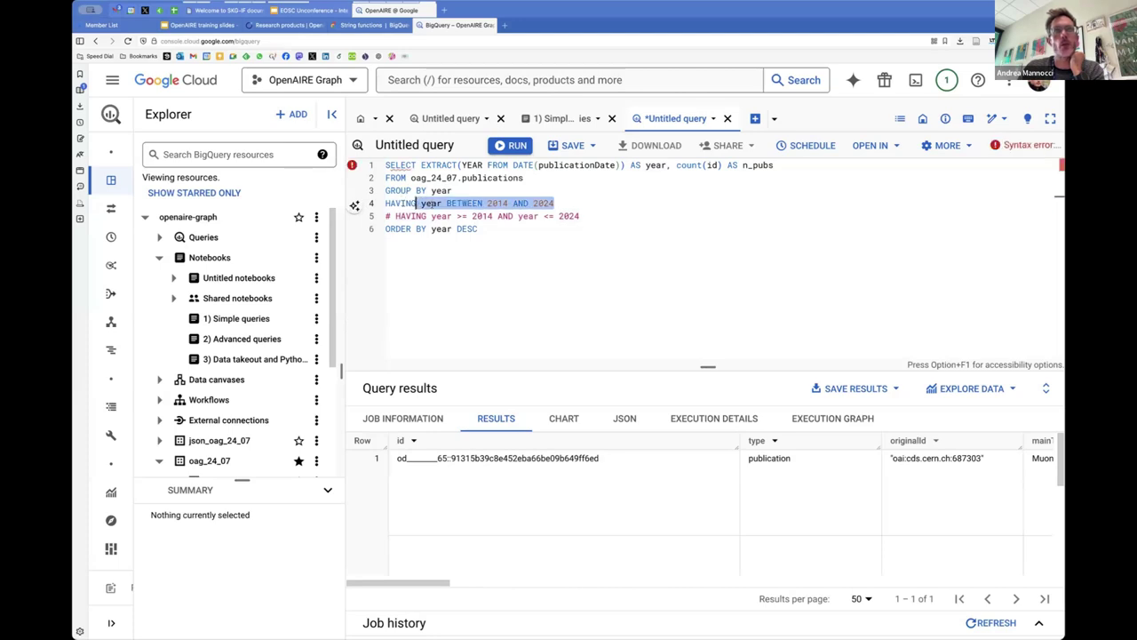
{"action": "left_click", "coordinate": [587, 198]}
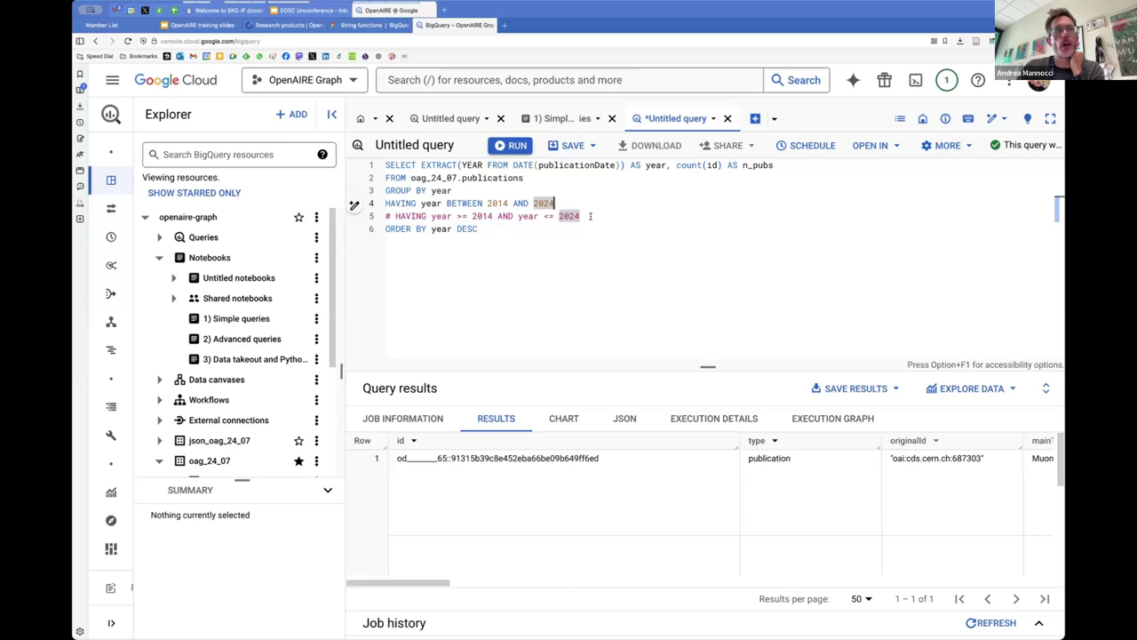
- Highlight the commented-out HAVING line that uses >= 2014 and <= 2024 as the alternative to BETWEEN
{"action": "left_click_drag", "start_coordinate": [582, 216], "coordinate": [385, 217]}
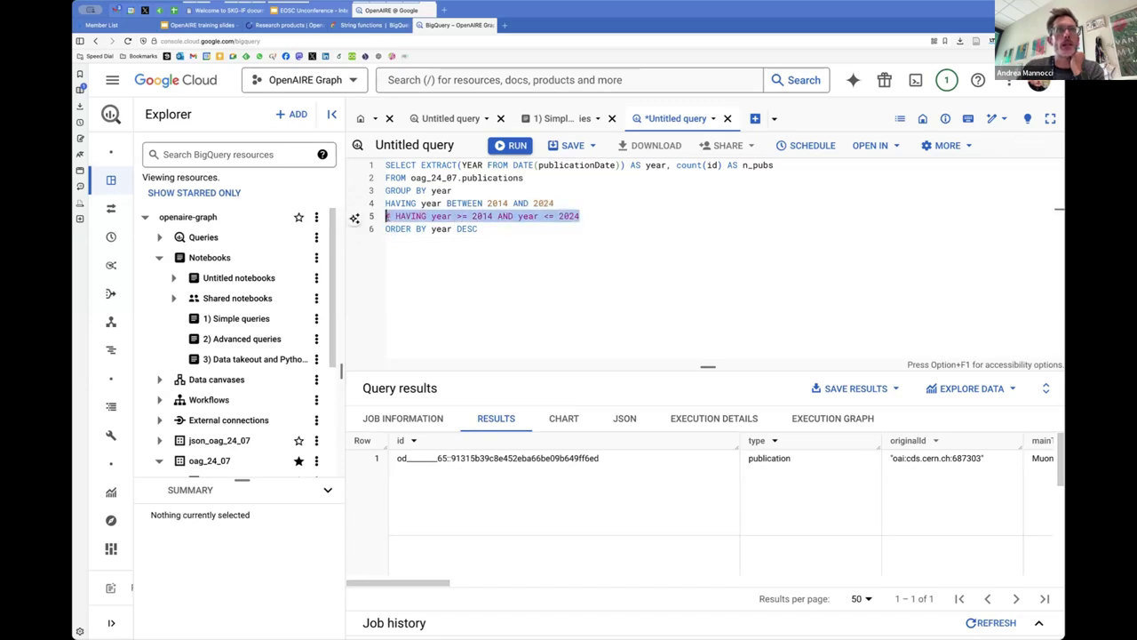
{"action": "left_click", "coordinate": [404, 216]}
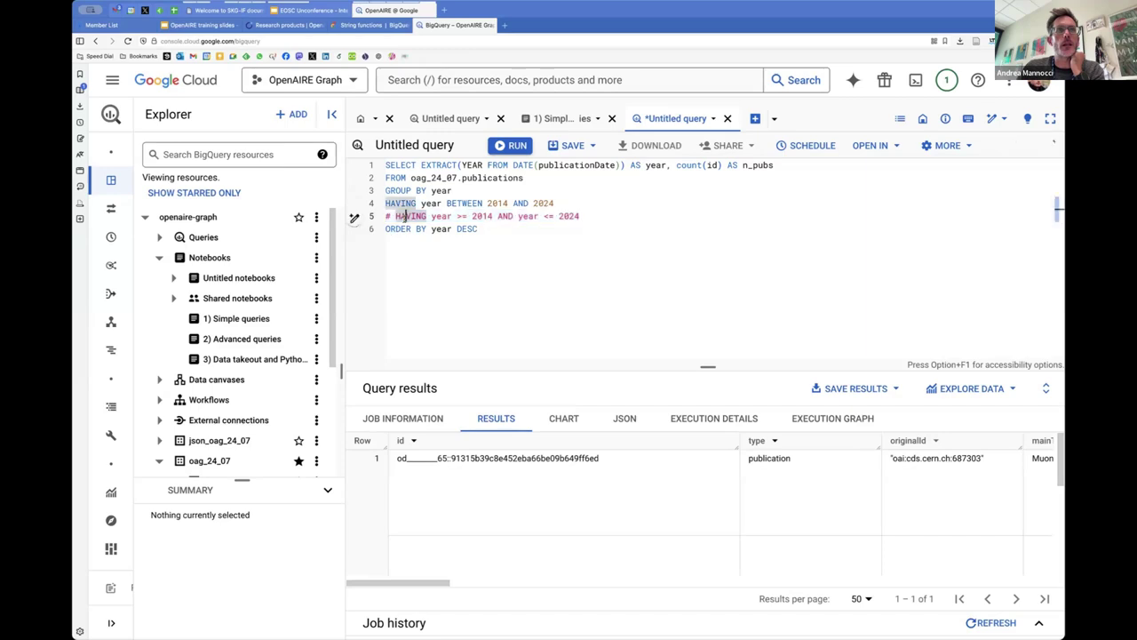
{"action": "left_click", "coordinate": [588, 216]}
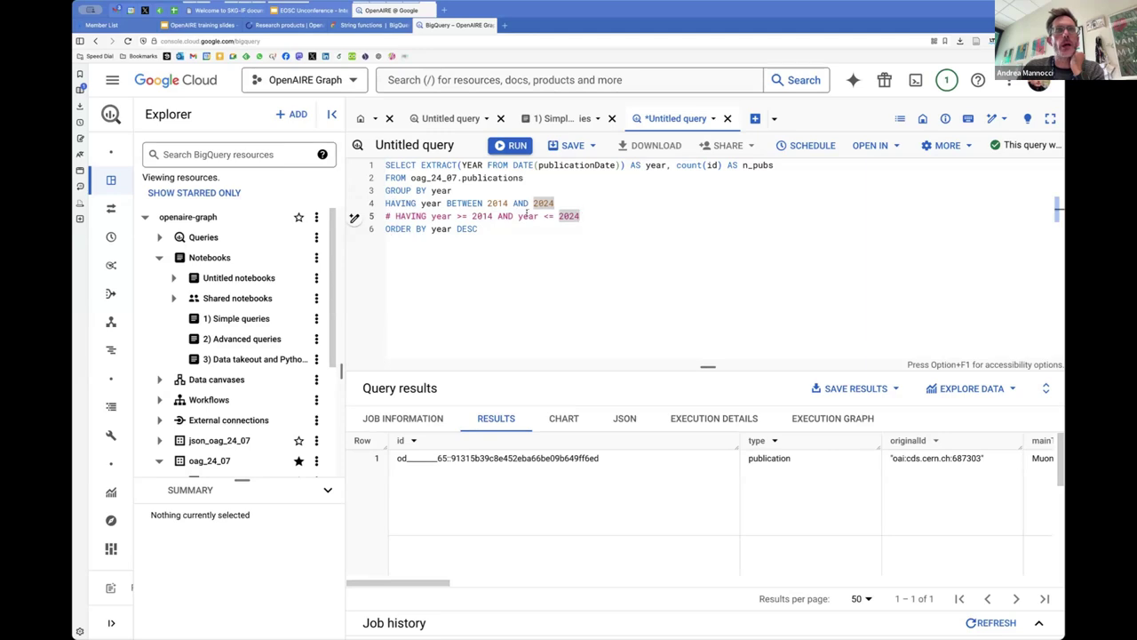
{"action": "left_click", "coordinate": [586, 203]}
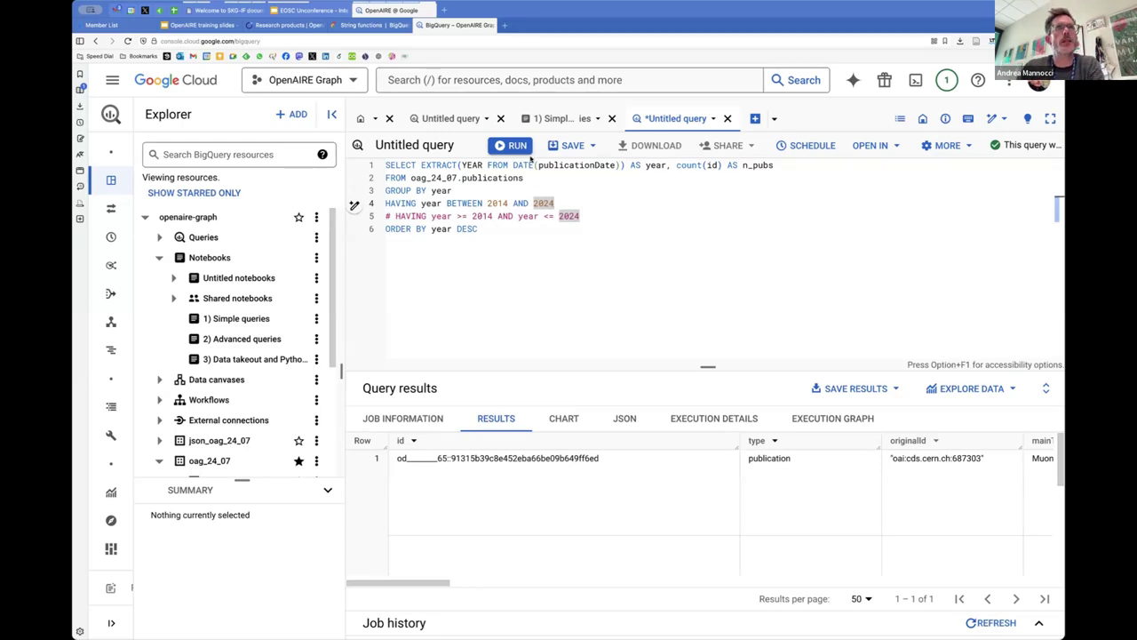
- Run the publications-per-year query and point out the publicationDate field in its SELECT line
{"action": "left_click", "coordinate": [514, 145]}
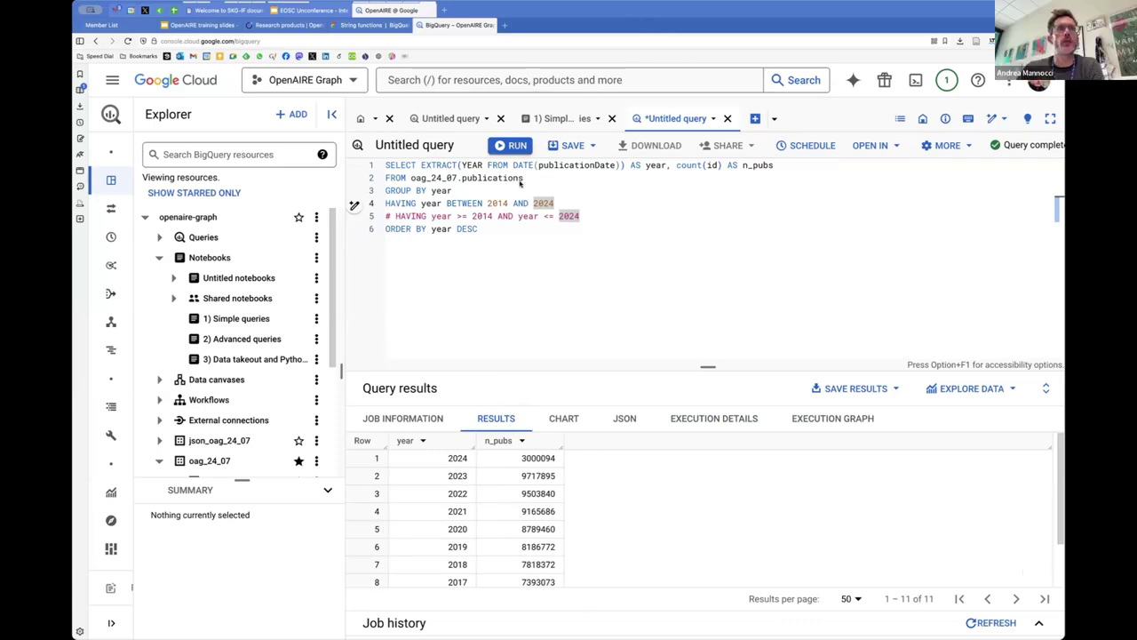
{"action": "left_click", "coordinate": [573, 170]}
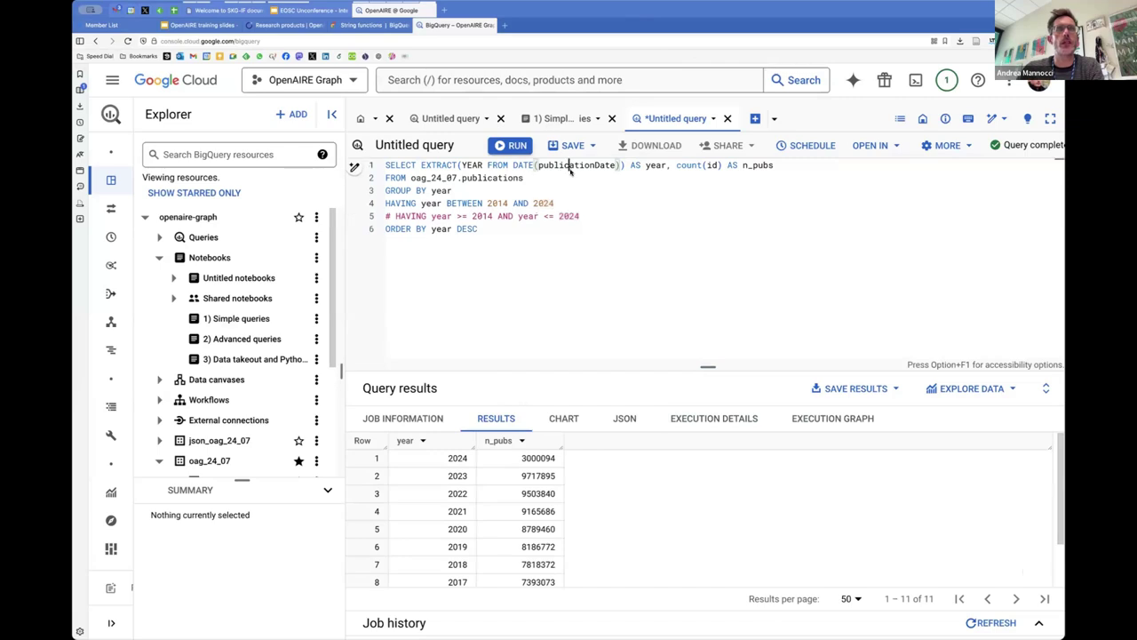
{"action": "left_click", "coordinate": [575, 177]}
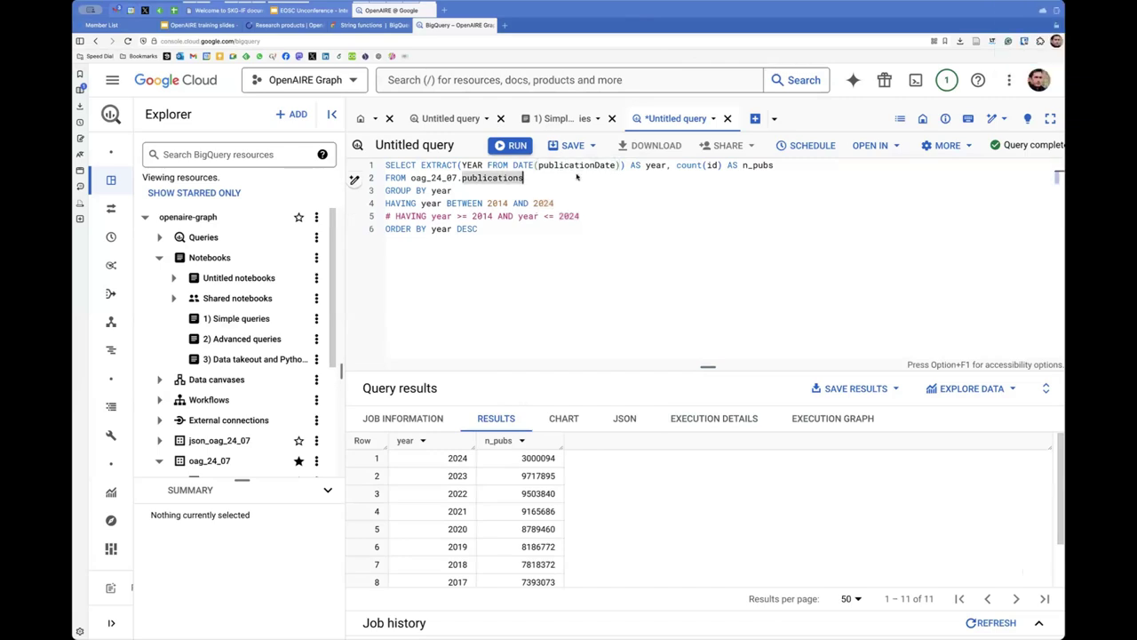
{"action": "left_click", "coordinate": [575, 165]}
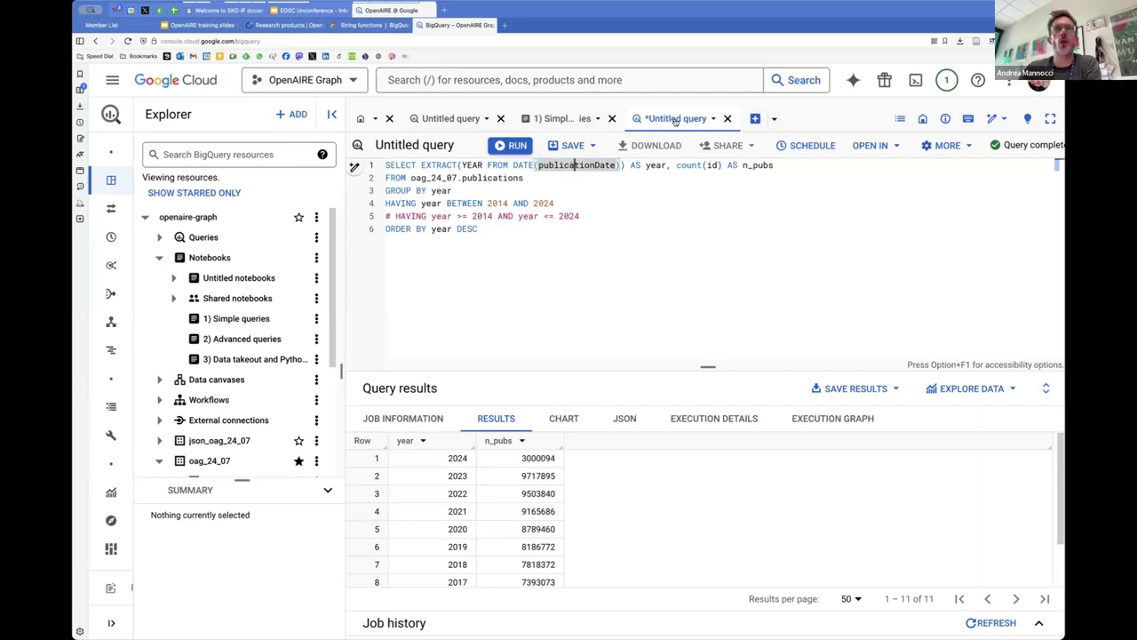
{"action": "left_click", "coordinate": [773, 118]}
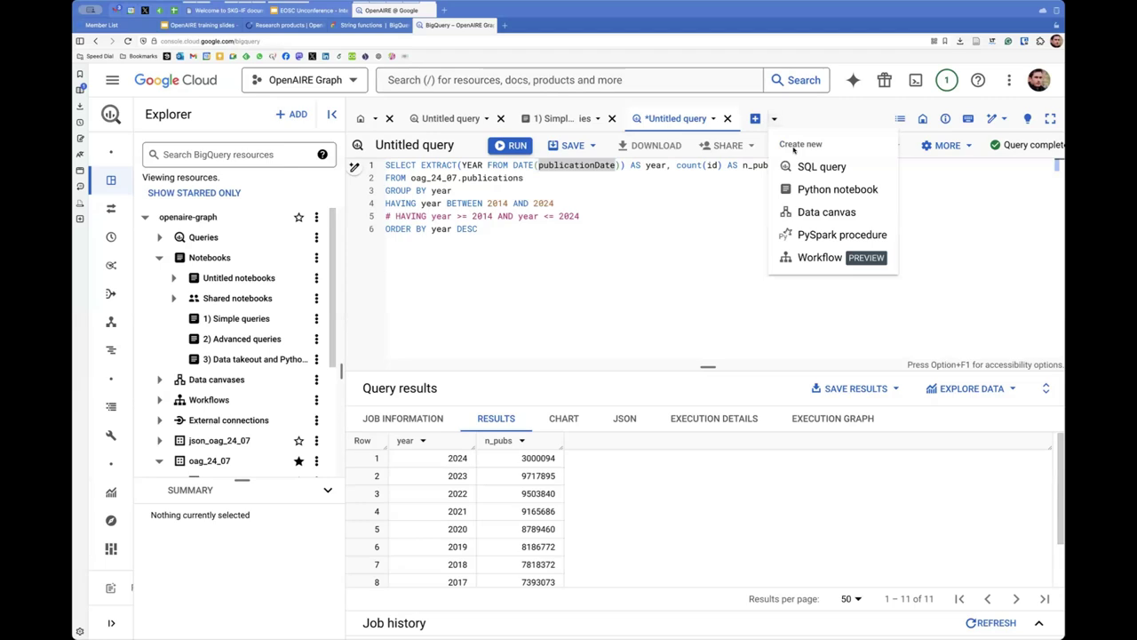
{"action": "left_click", "coordinate": [661, 217]}
{"action": "left_click", "coordinate": [607, 203]}
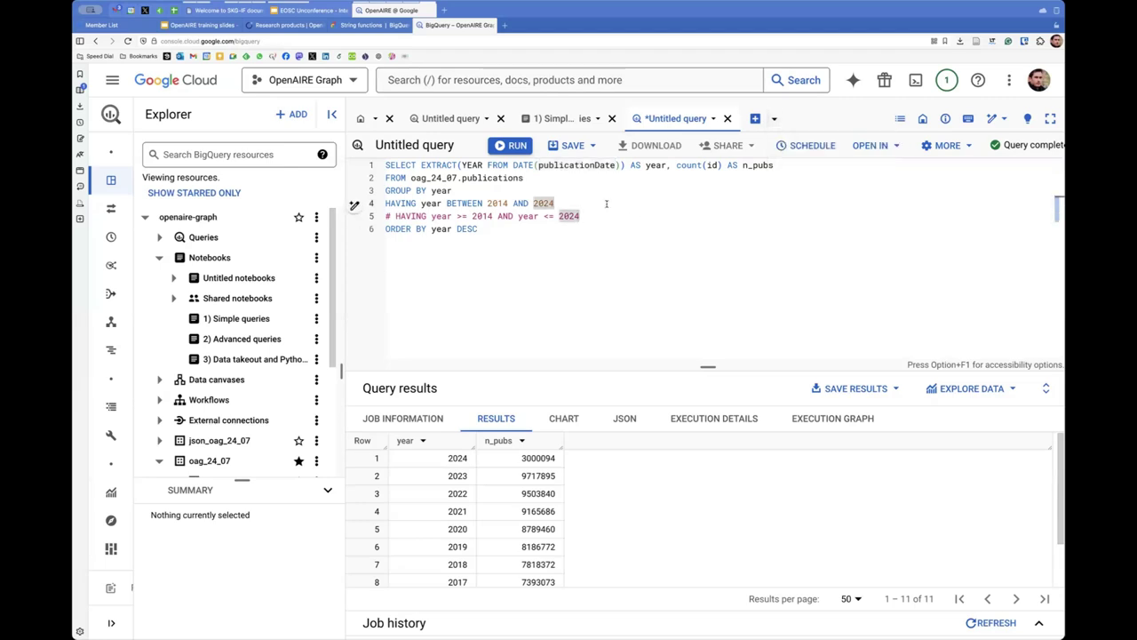
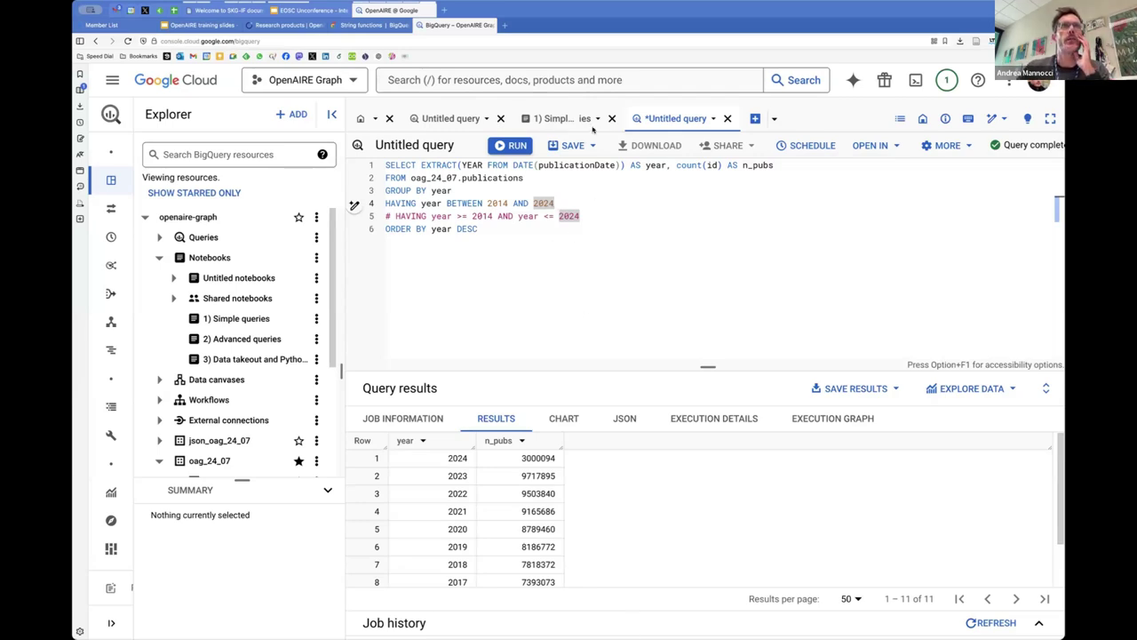
- Go to the keyword-in-title subtask of the Simple queries notebook and narrow the Explorer and table of contents to widen the code area
{"action": "left_click", "coordinate": [558, 119]}
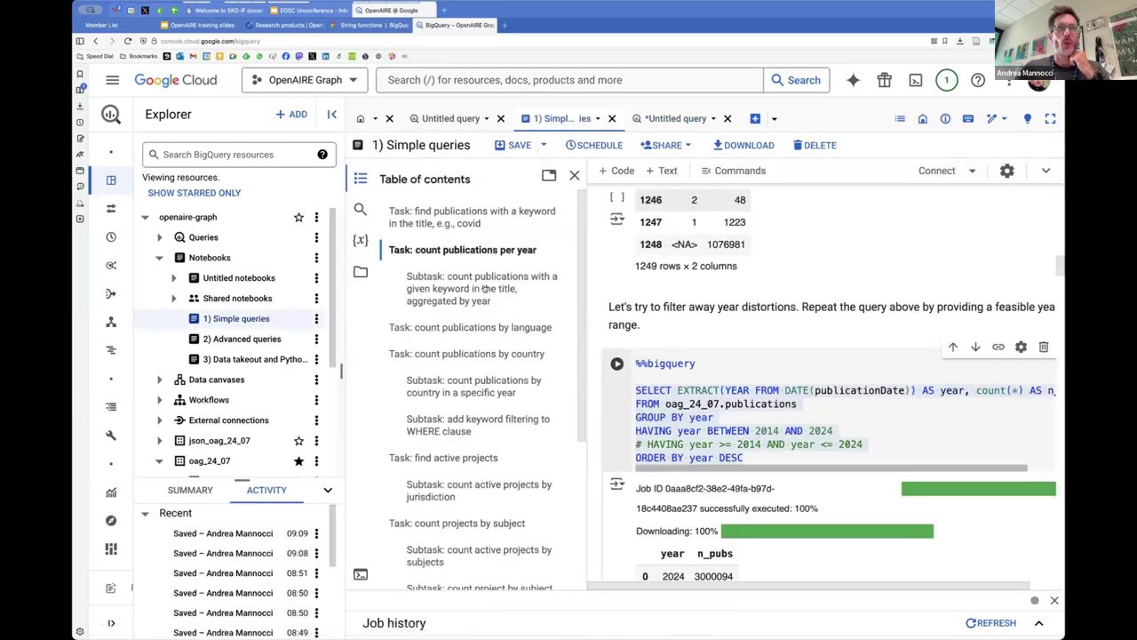
{"action": "scroll", "coordinate": [834, 357], "scroll_direction": "down", "scroll_amount": 1}
{"action": "scroll", "coordinate": [834, 357], "scroll_direction": "down", "scroll_amount": 4}
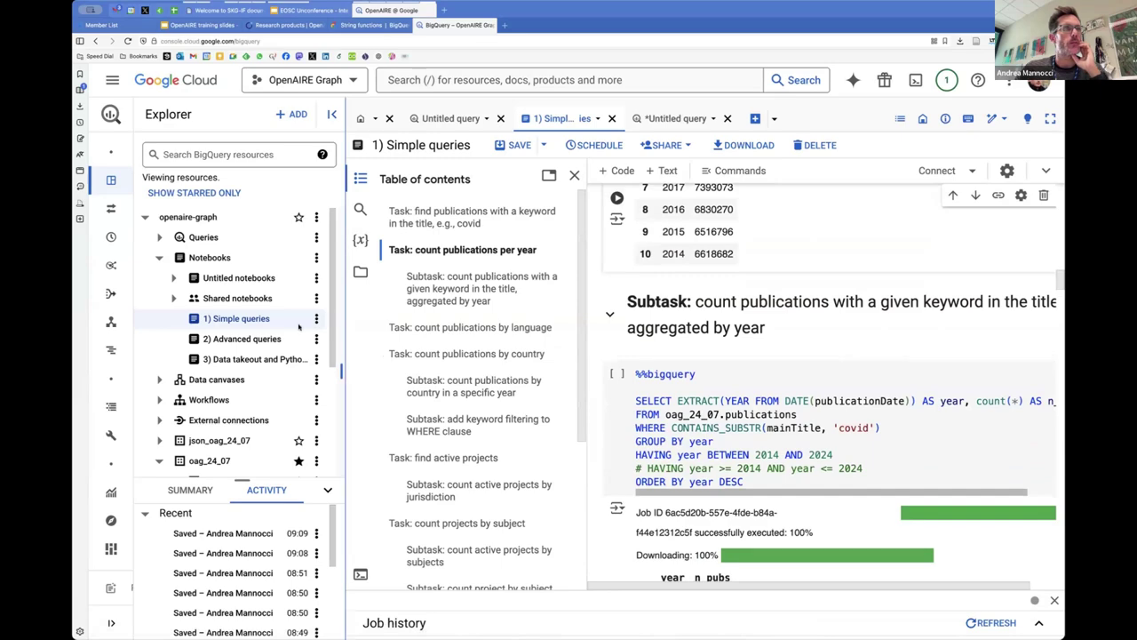
{"action": "left_click_drag", "start_coordinate": [338, 324], "coordinate": [262, 328]}
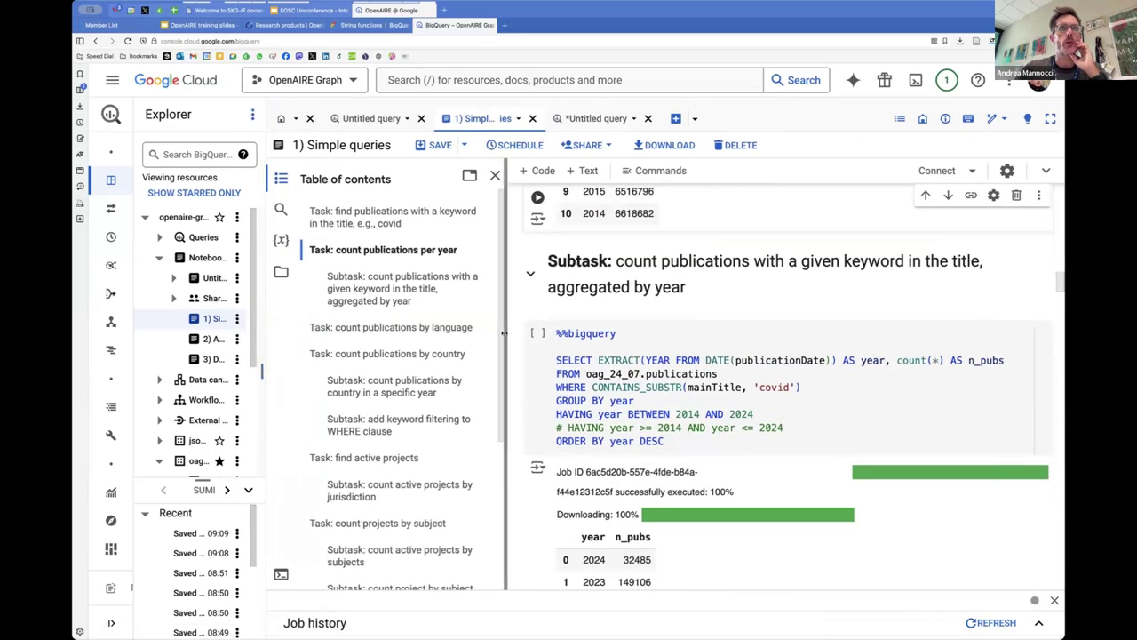
{"action": "left_click_drag", "start_coordinate": [508, 334], "coordinate": [455, 334]}
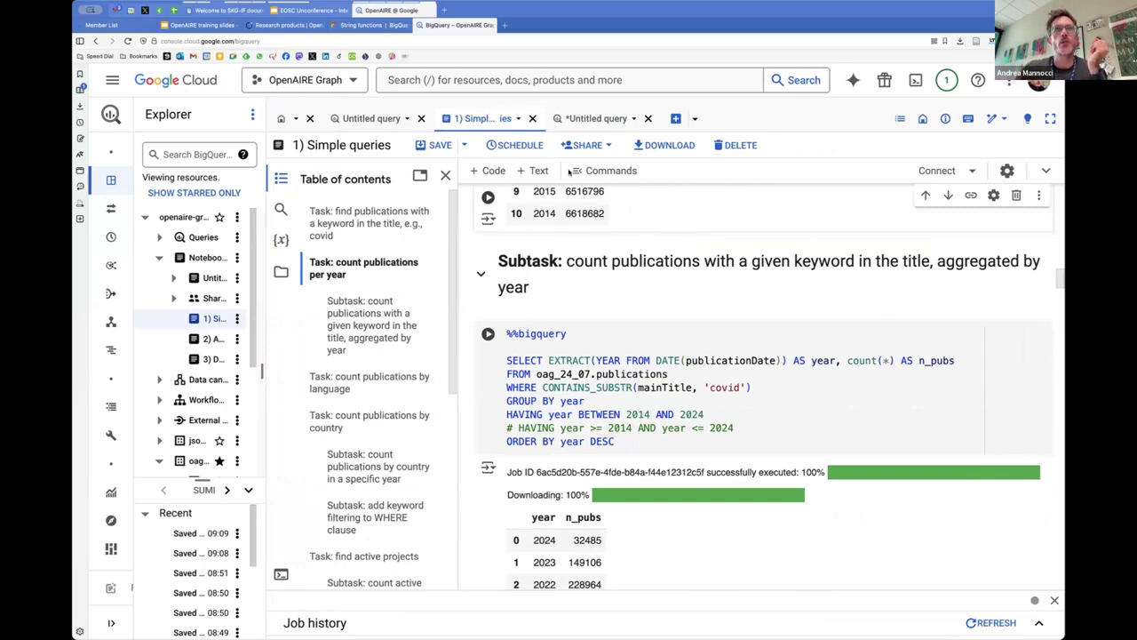
- Add an empty SQL query tab and show the split and close options of the existing publications-per-year query tab
{"action": "left_click", "coordinate": [595, 118]}
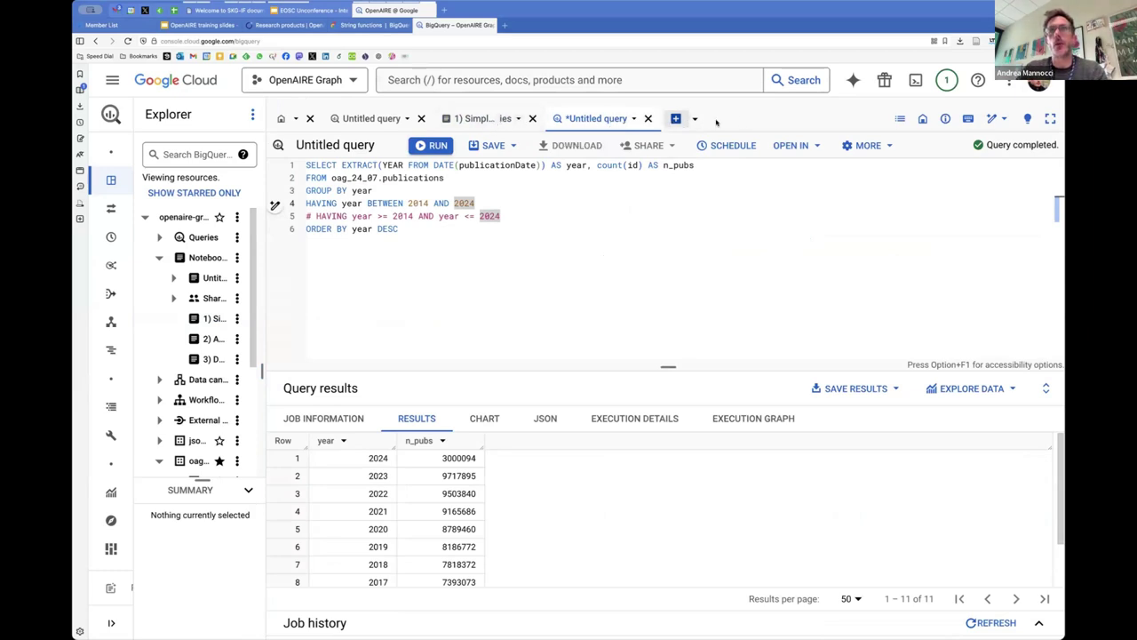
{"action": "left_click", "coordinate": [676, 119]}
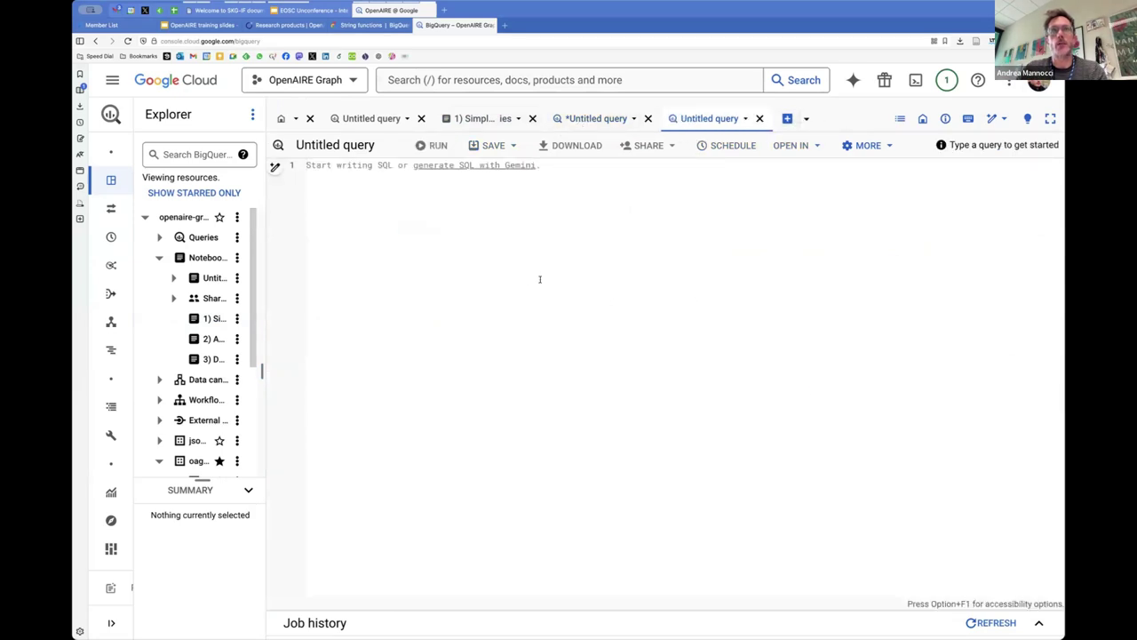
{"action": "left_click", "coordinate": [593, 119]}
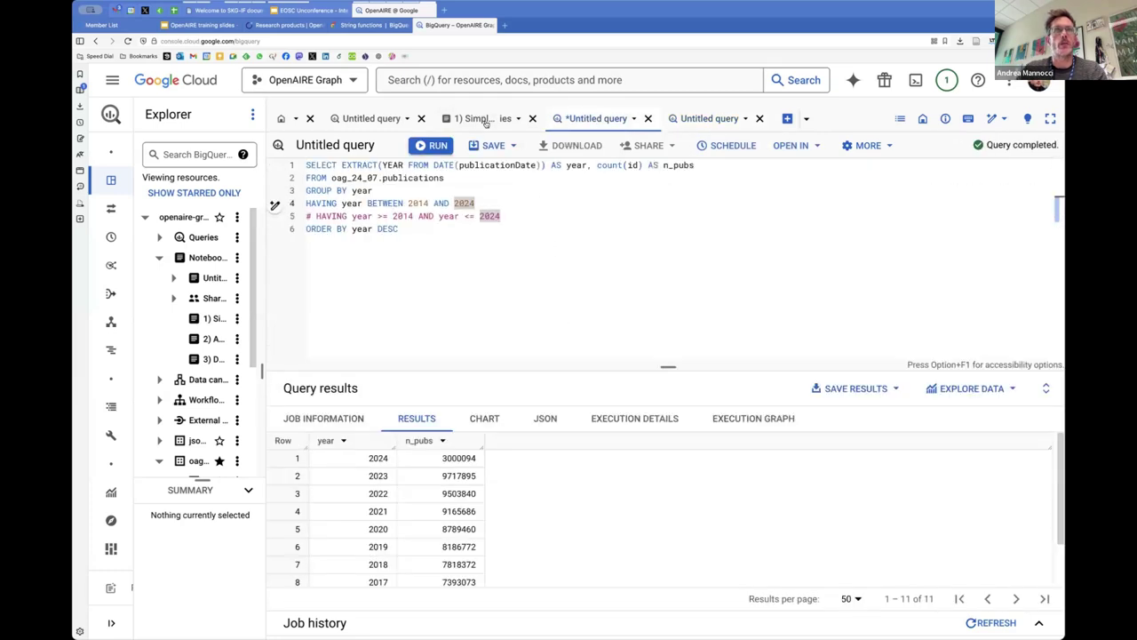
{"action": "left_click", "coordinate": [489, 119]}
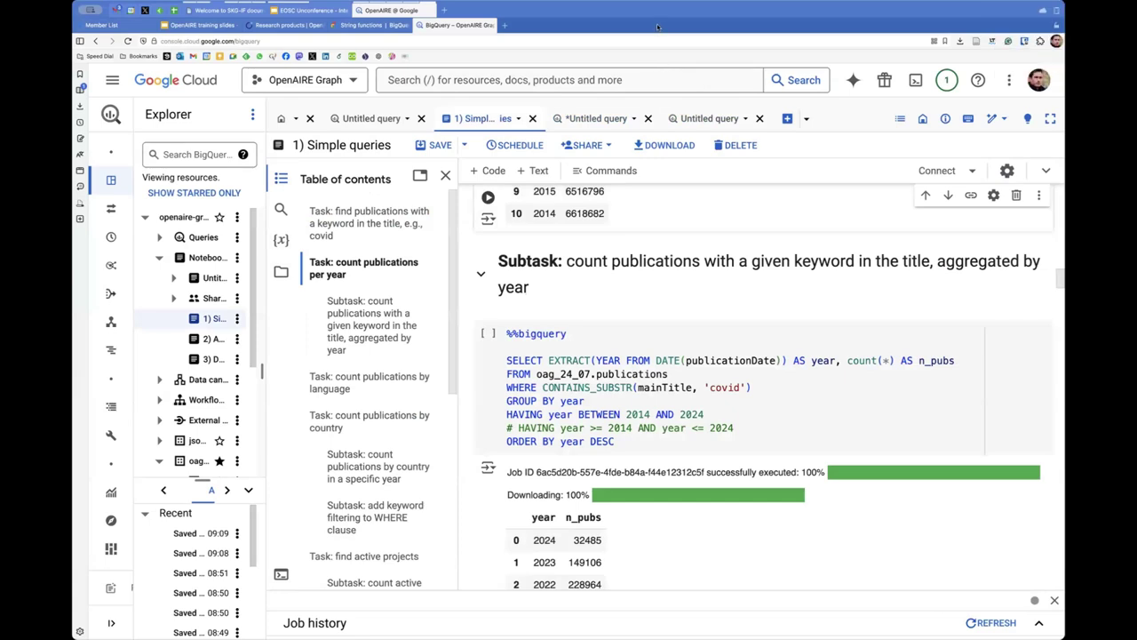
{"action": "left_click", "coordinate": [633, 119]}
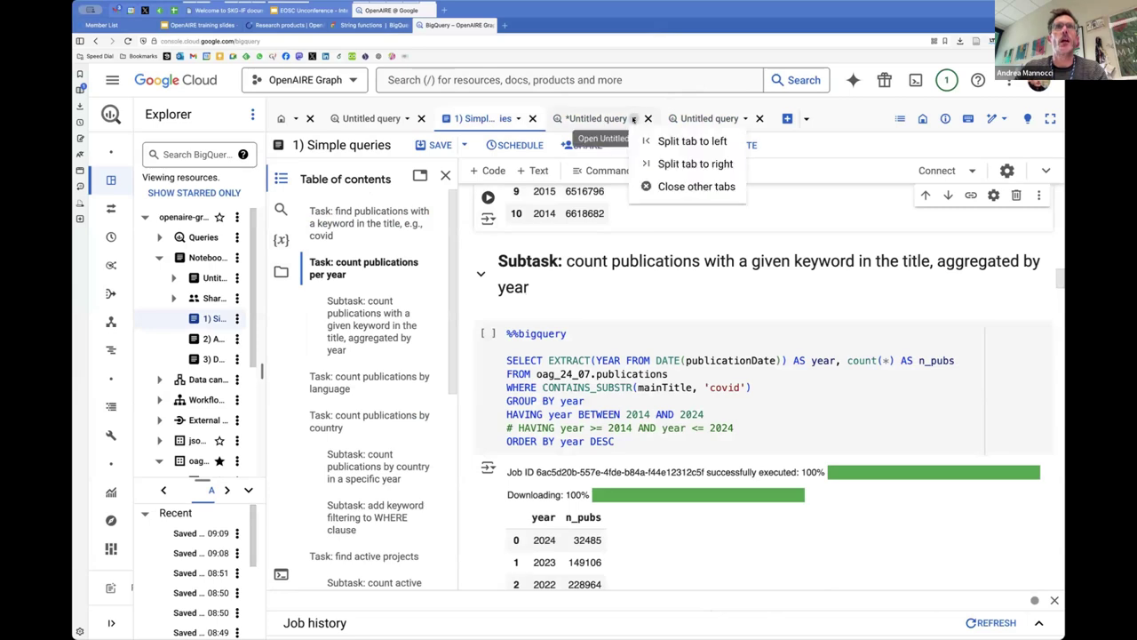
{"action": "left_click", "coordinate": [819, 129]}
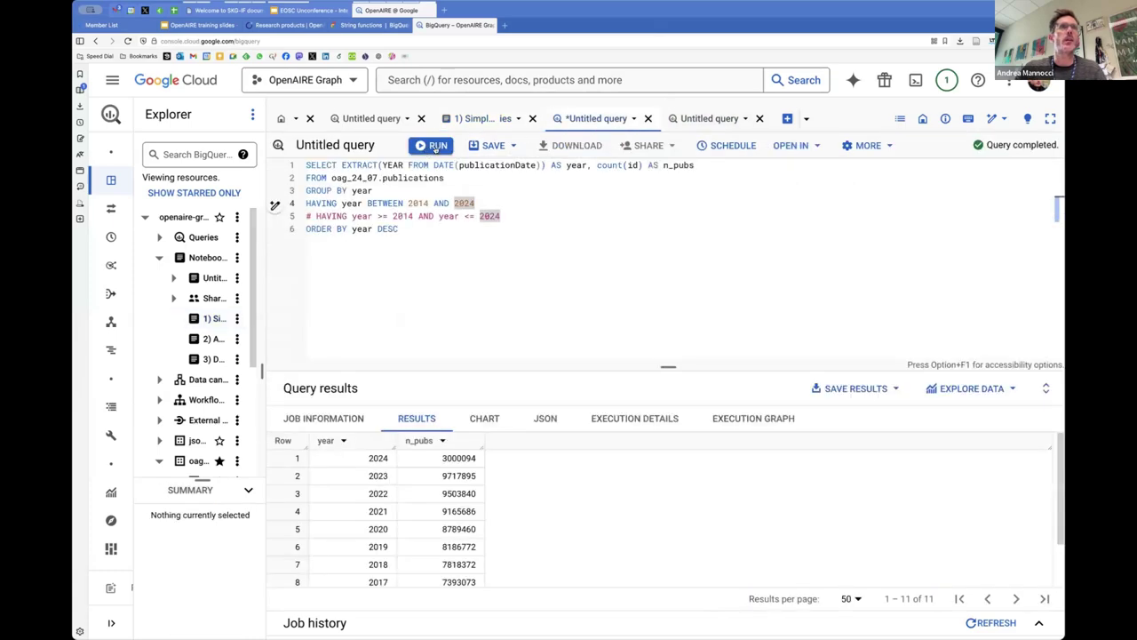
- View the name and region fields for saving the publications-per-year query, and cancel without saving
{"action": "left_click", "coordinate": [493, 145]}
{"action": "left_click", "coordinate": [490, 172]}
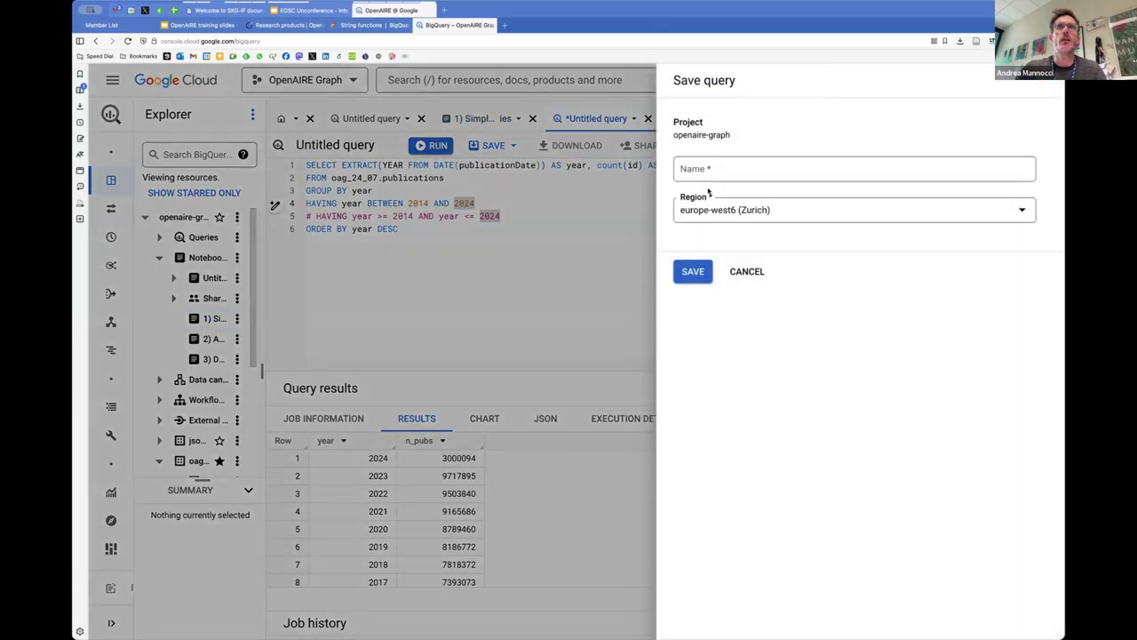
{"action": "left_click", "coordinate": [718, 172]}
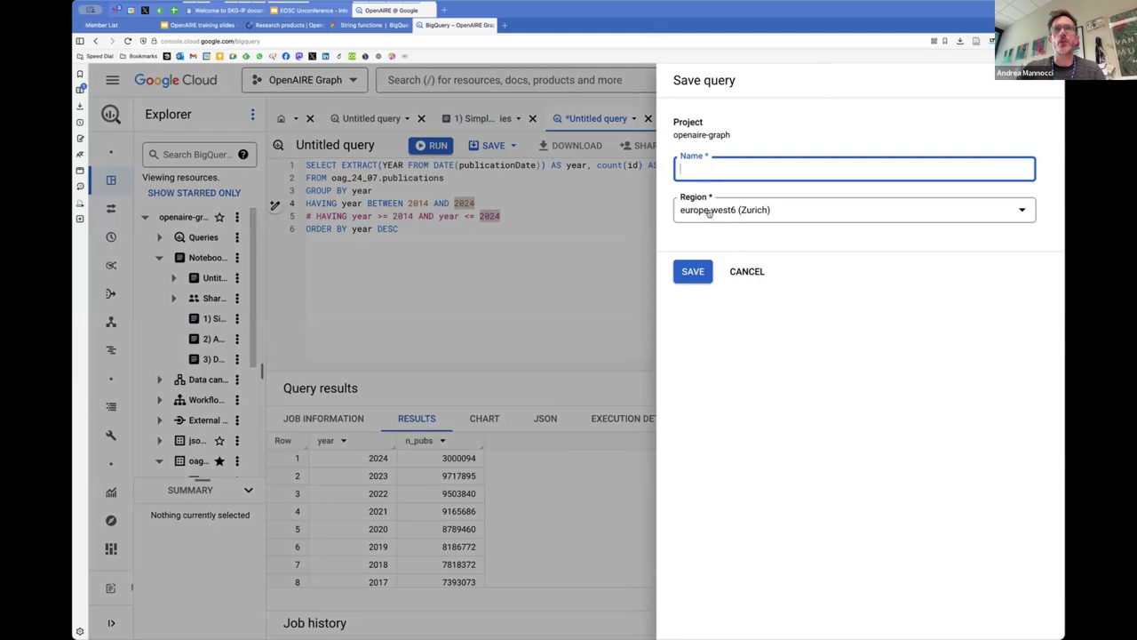
{"action": "left_click", "coordinate": [747, 272]}
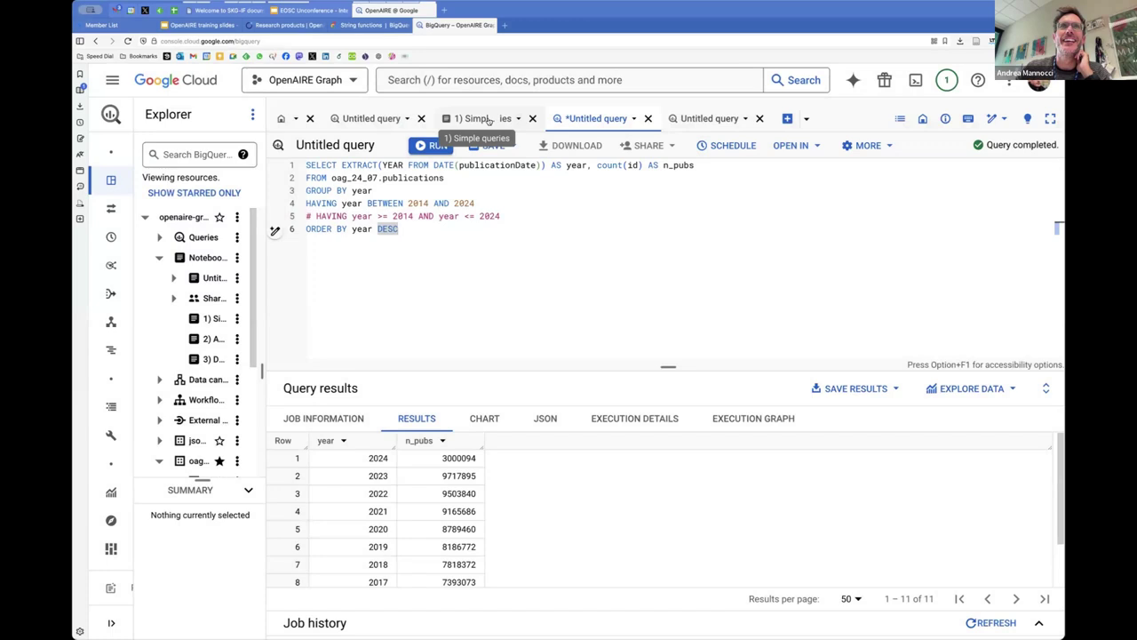
- Copy the line WHERE CONTAINS_SUBSTR(mainTitle, 'covid') from the keyword subtask in the Simple queries notebook
{"action": "left_click", "coordinate": [488, 120]}
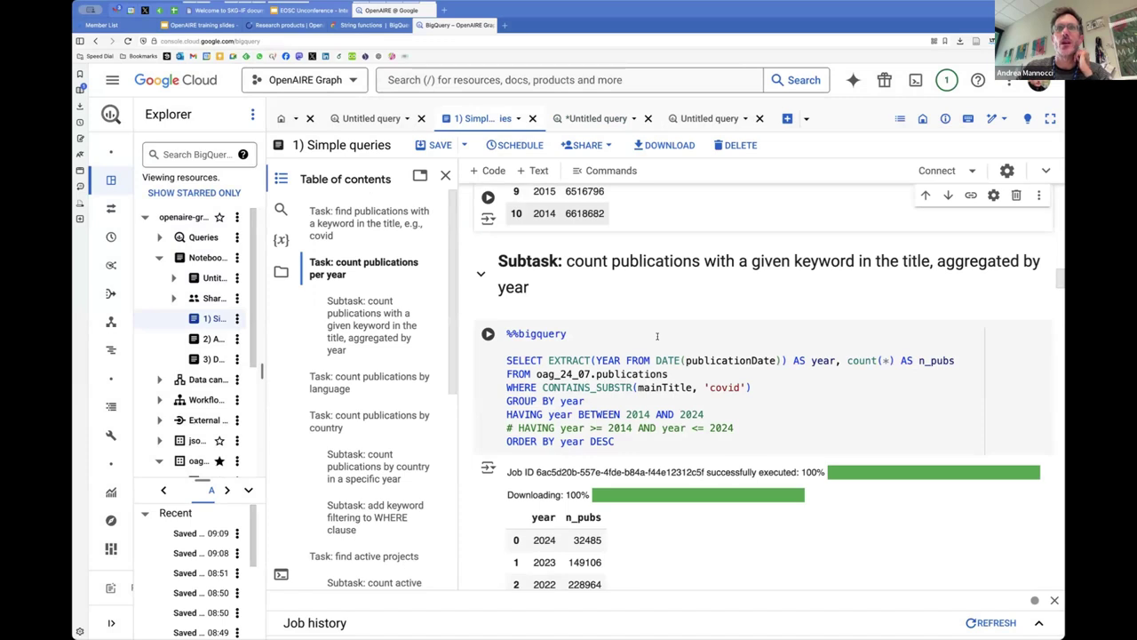
{"action": "scroll", "coordinate": [622, 320], "scroll_direction": "down", "scroll_amount": 1}
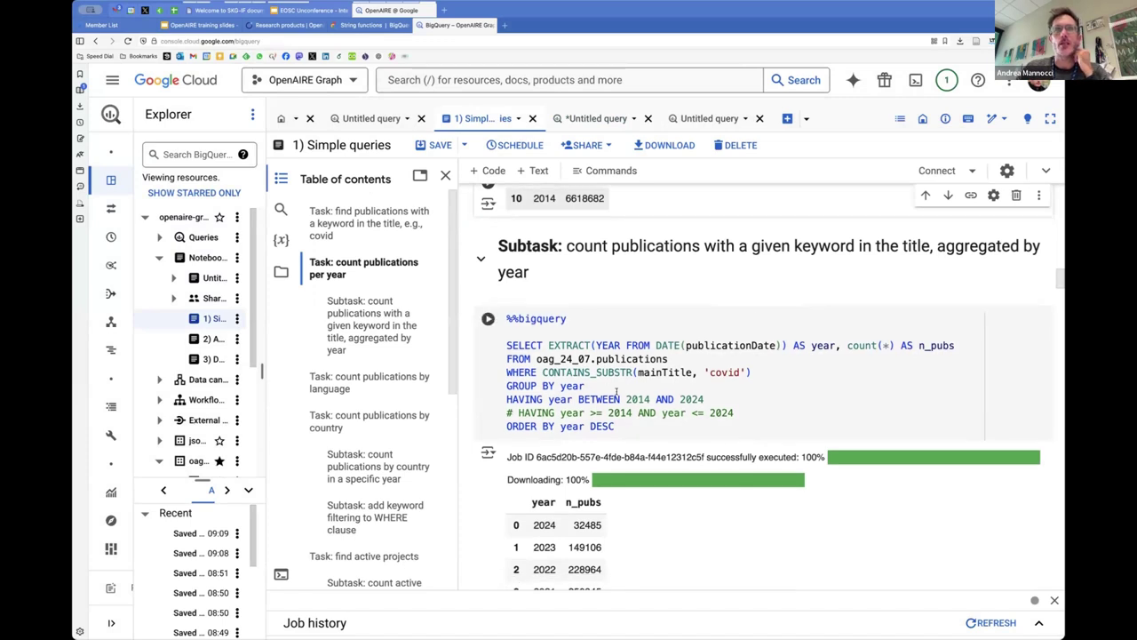
{"action": "scroll", "coordinate": [611, 392], "scroll_direction": "down", "scroll_amount": 1}
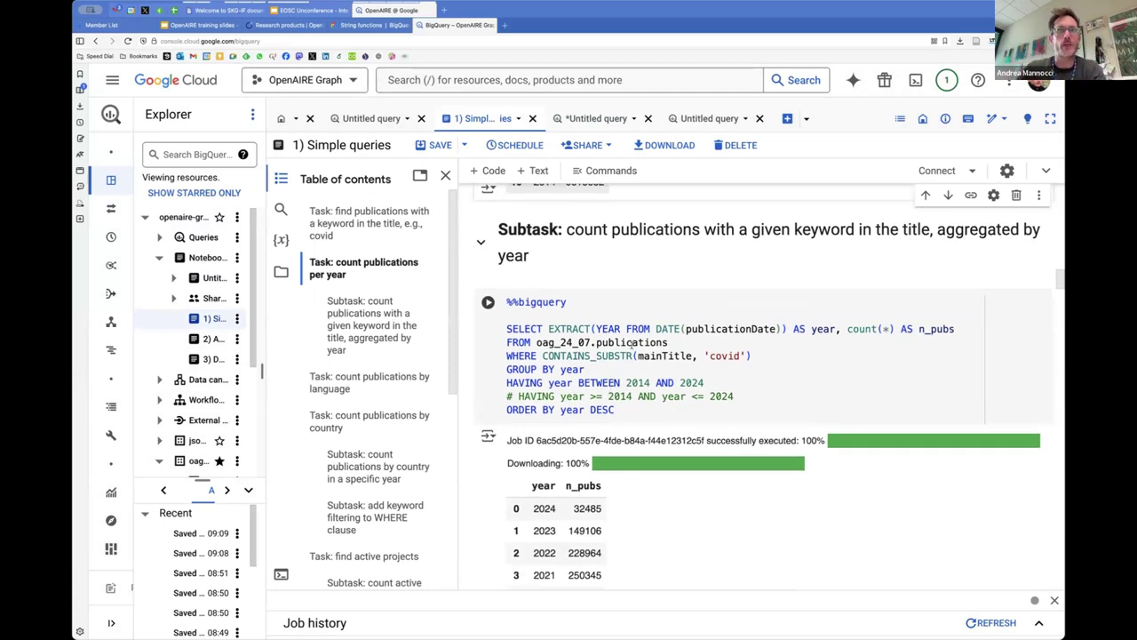
{"action": "left_click", "coordinate": [763, 353]}
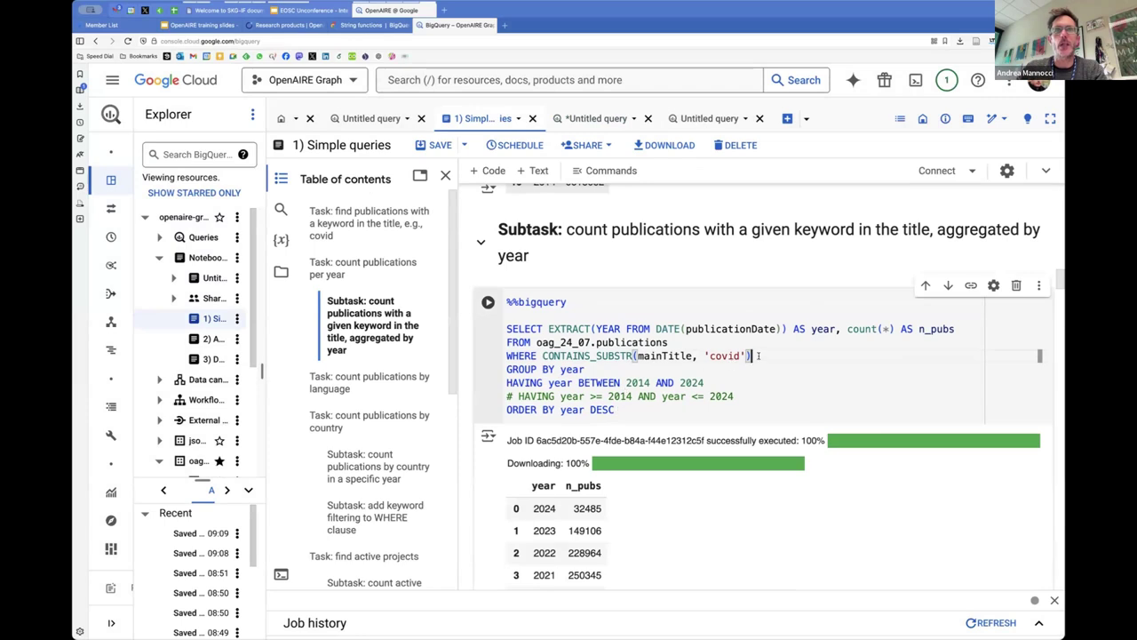
{"action": "left_click_drag", "start_coordinate": [757, 356], "coordinate": [503, 355]}
{"action": "key", "text": "super+c"}
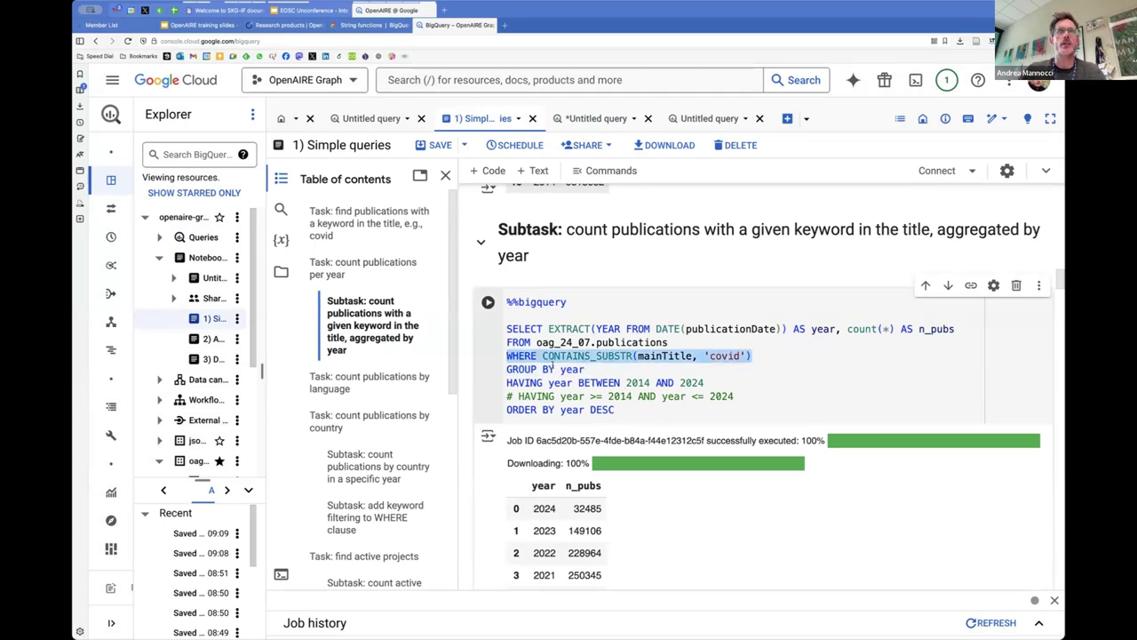
- Insert the copied WHERE CONTAINS_SUBSTR(mainTitle, 'covid') condition on a new line after the FROM clause of the publications-per-year query
{"action": "left_click", "coordinate": [588, 121]}
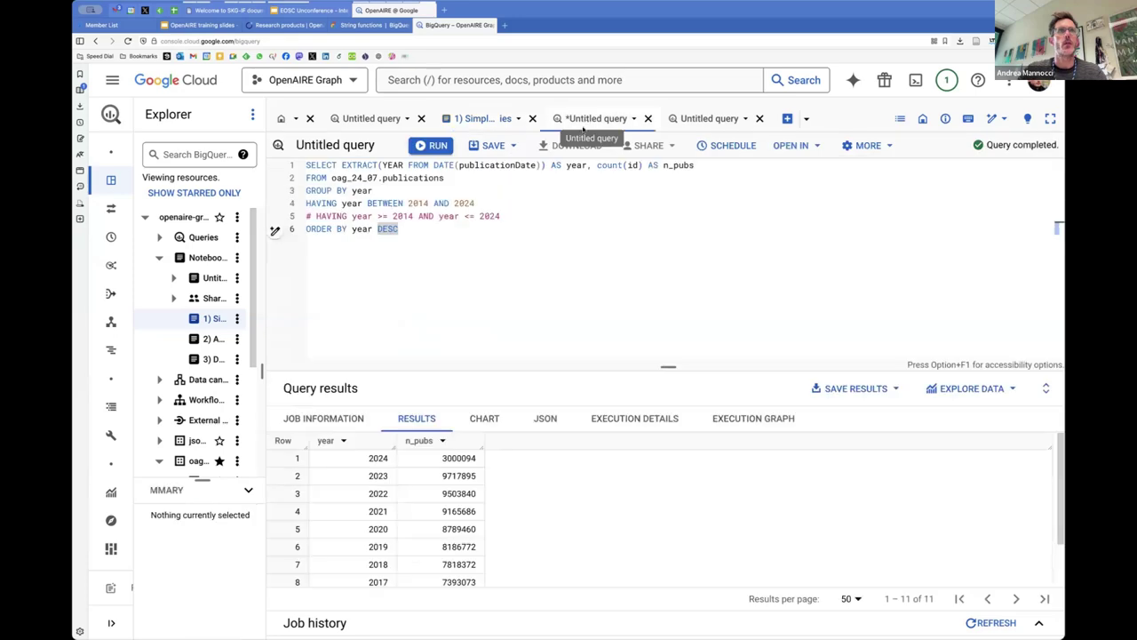
{"action": "left_click", "coordinate": [390, 191]}
{"action": "left_click", "coordinate": [444, 178]}
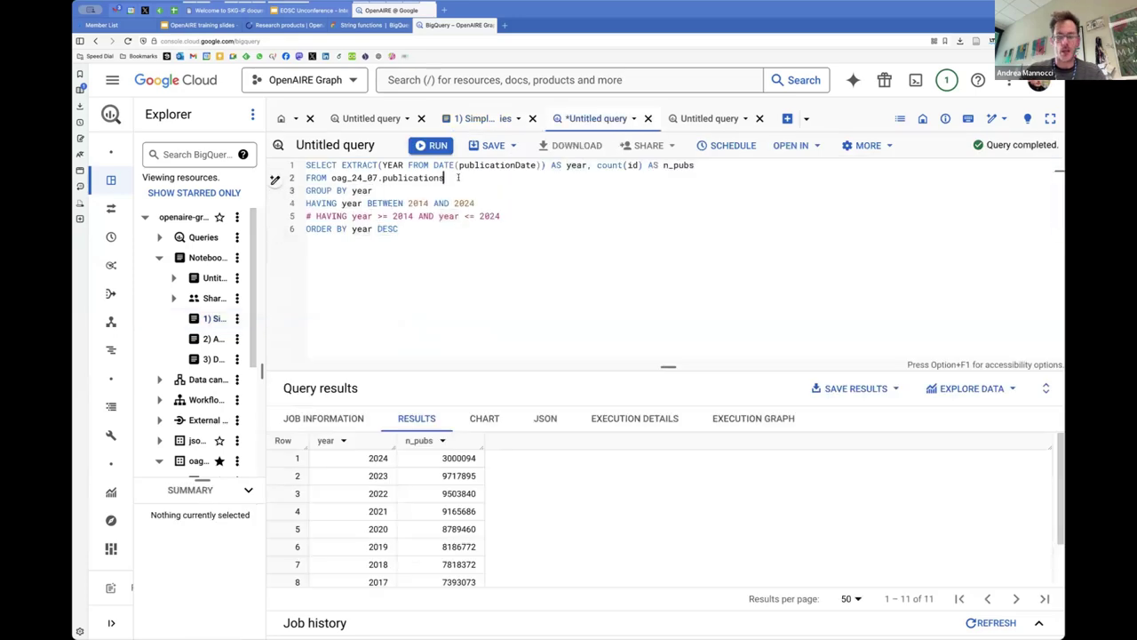
{"action": "key", "text": "Return"}
{"action": "key", "text": "super+v"}
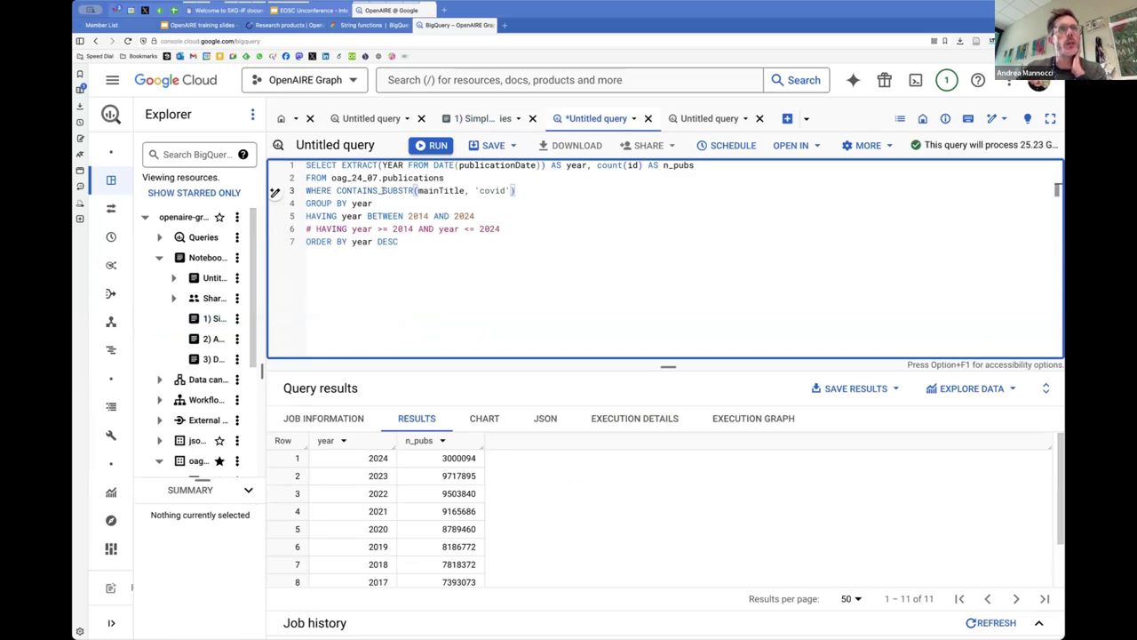
- Run the covid-filtered query and enlarge the results area to view all years, then restore the editor's space
{"action": "key", "text": "super+Return"}
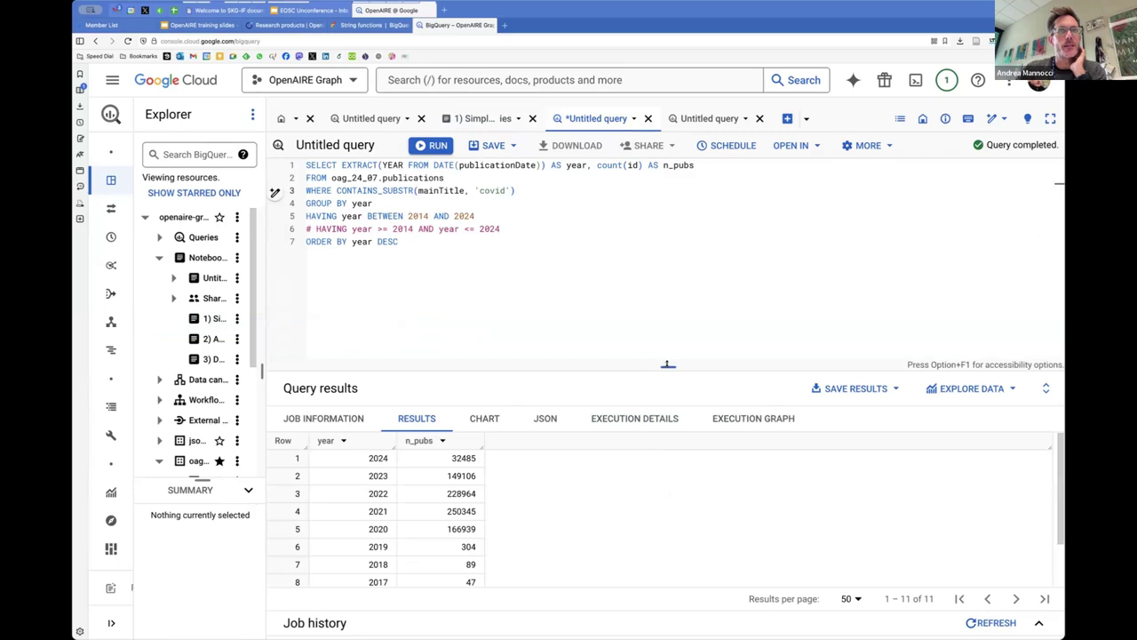
{"action": "left_click_drag", "start_coordinate": [668, 366], "coordinate": [668, 270]}
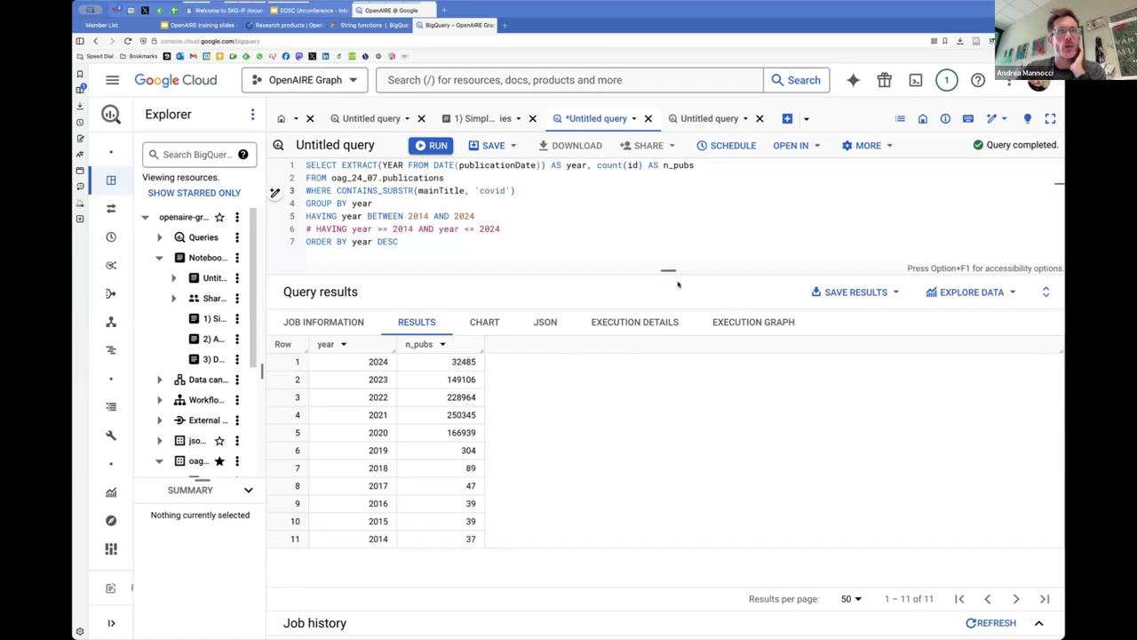
{"action": "left_click_drag", "start_coordinate": [668, 272], "coordinate": [622, 377]}
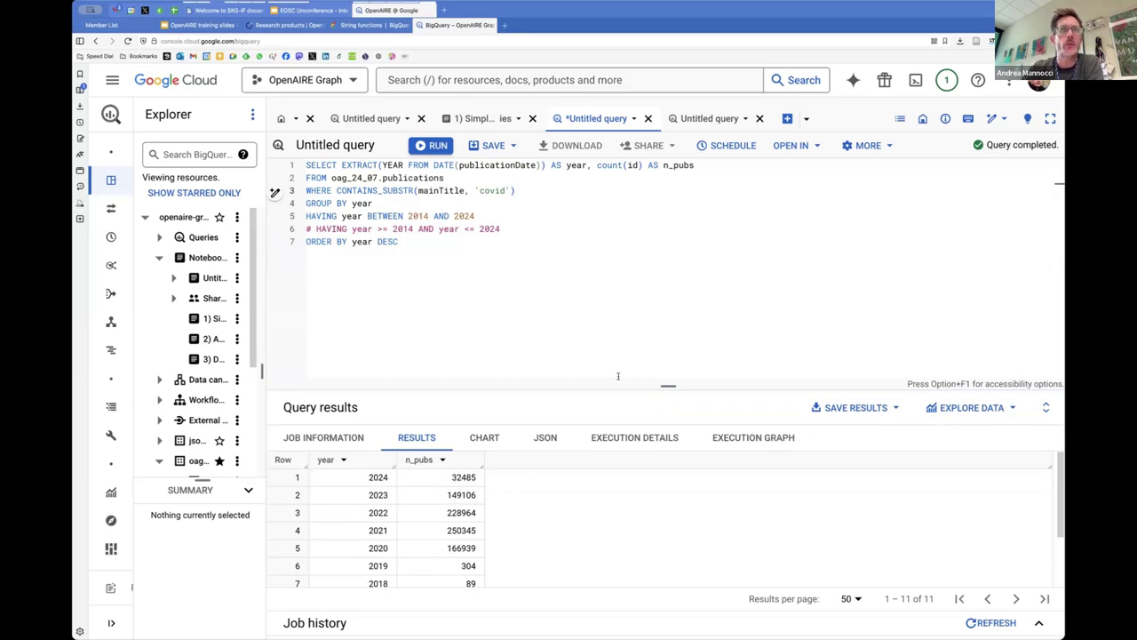
- Return to the Simple queries notebook and review the query of the task counting publications by language
{"action": "left_click", "coordinate": [481, 122]}
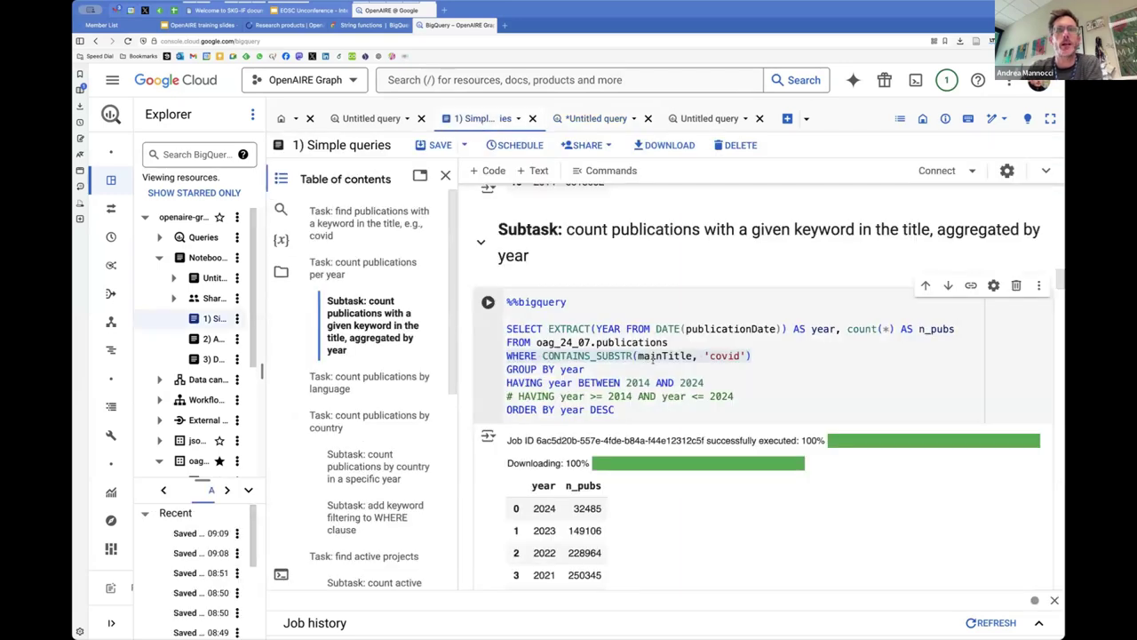
{"action": "left_click", "coordinate": [782, 352]}
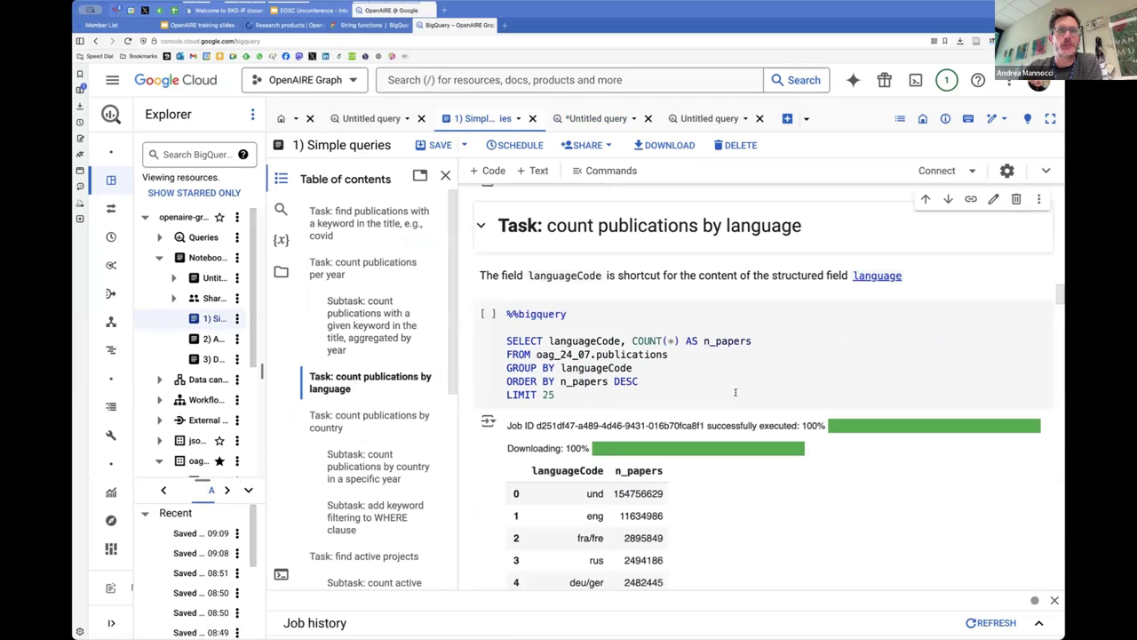
{"action": "scroll", "coordinate": [633, 414], "scroll_direction": "up", "scroll_amount": 1}
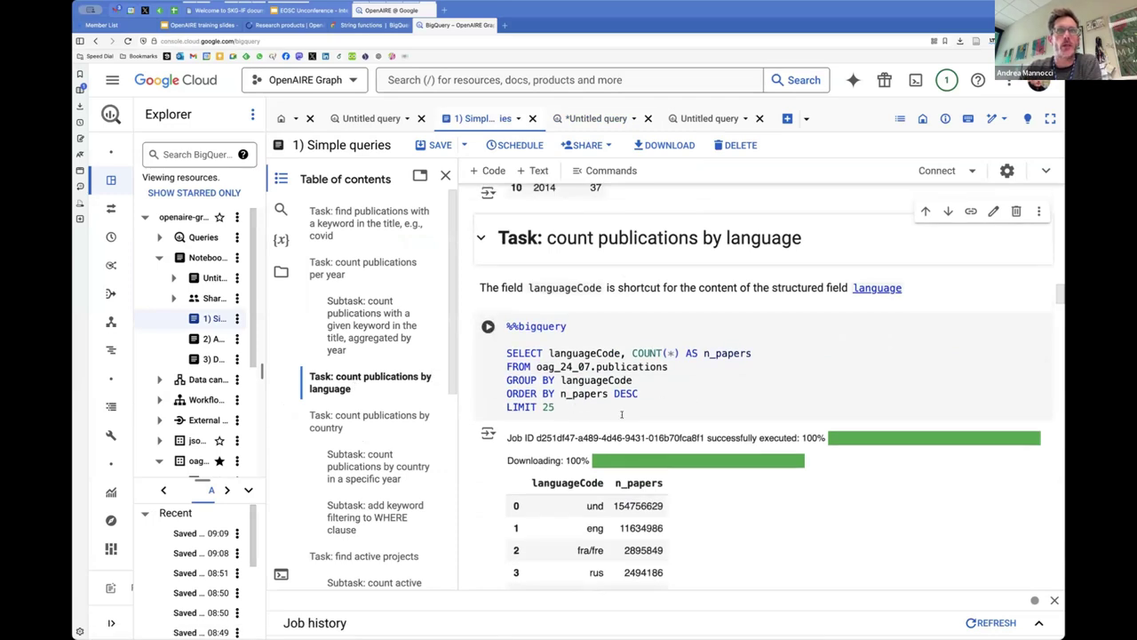
{"action": "left_click_drag", "start_coordinate": [562, 407], "coordinate": [507, 353]}
{"action": "left_click", "coordinate": [585, 353]}
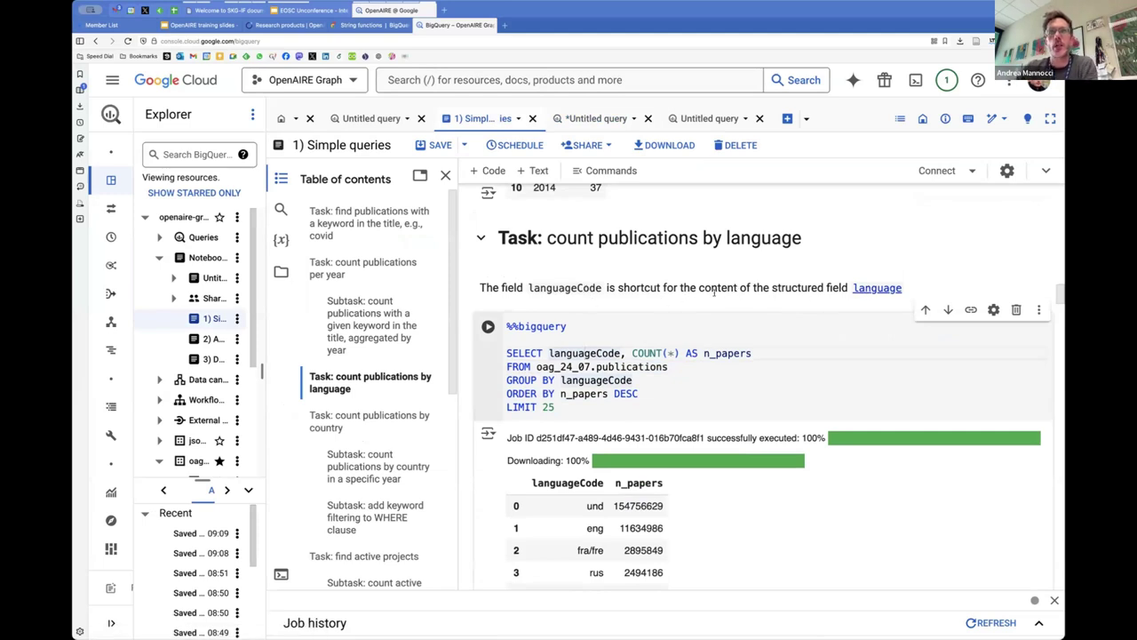
- Open the linked documentation of the language field, examine its code and label subfields, and close the page
{"action": "left_click", "coordinate": [878, 288]}
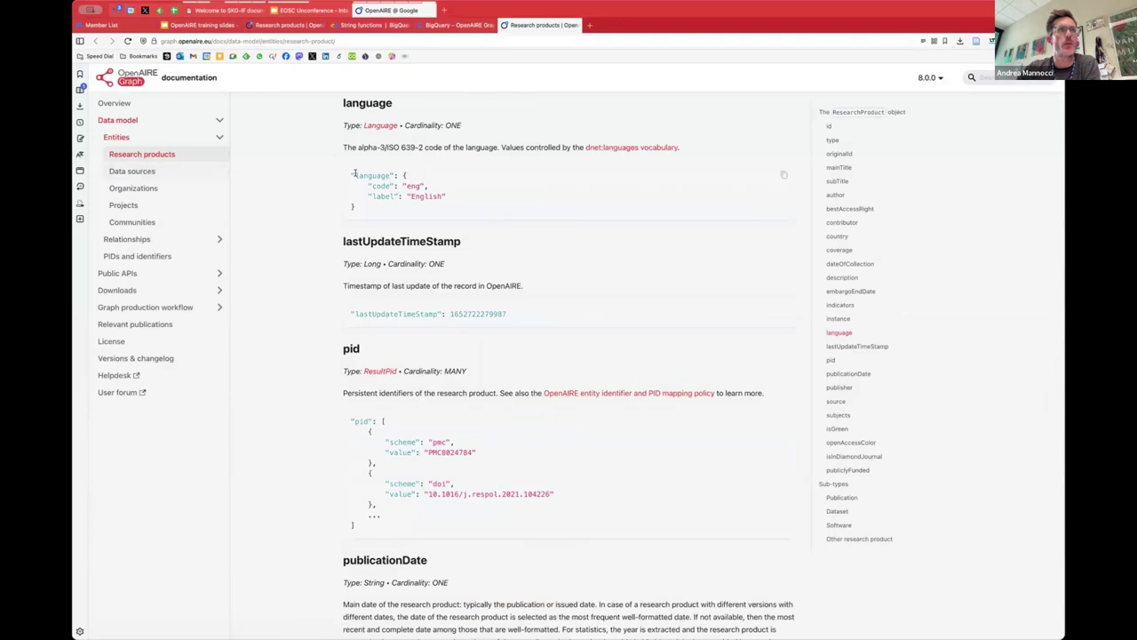
{"action": "left_click_drag", "start_coordinate": [351, 176], "coordinate": [414, 179]}
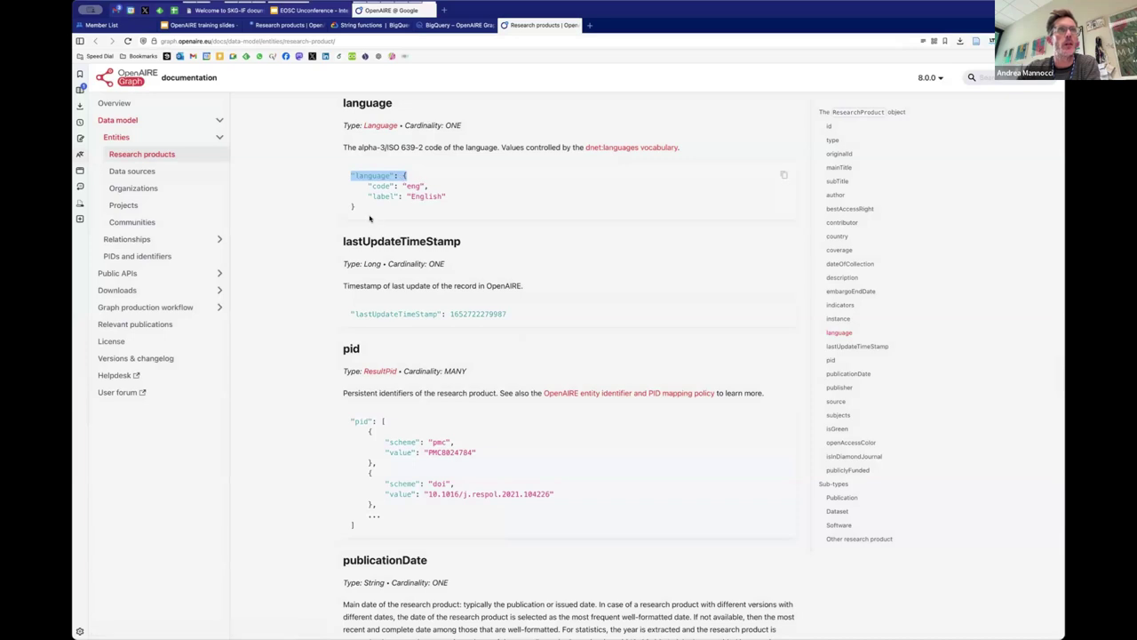
{"action": "left_click", "coordinate": [371, 180]}
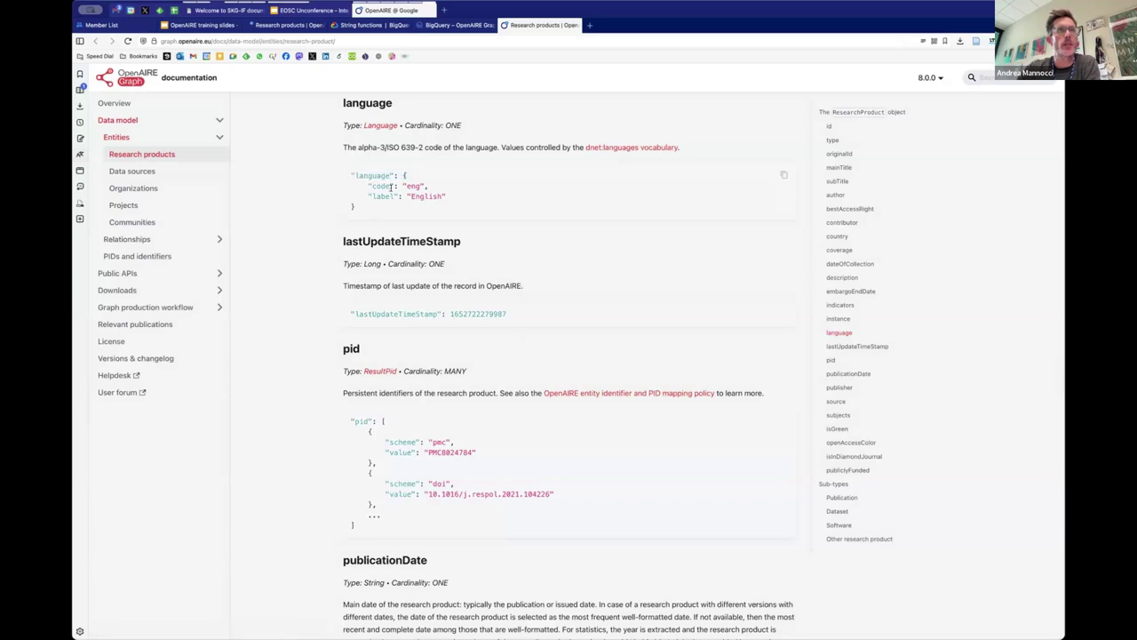
{"action": "double_click", "coordinate": [391, 185]}
{"action": "double_click", "coordinate": [386, 196]}
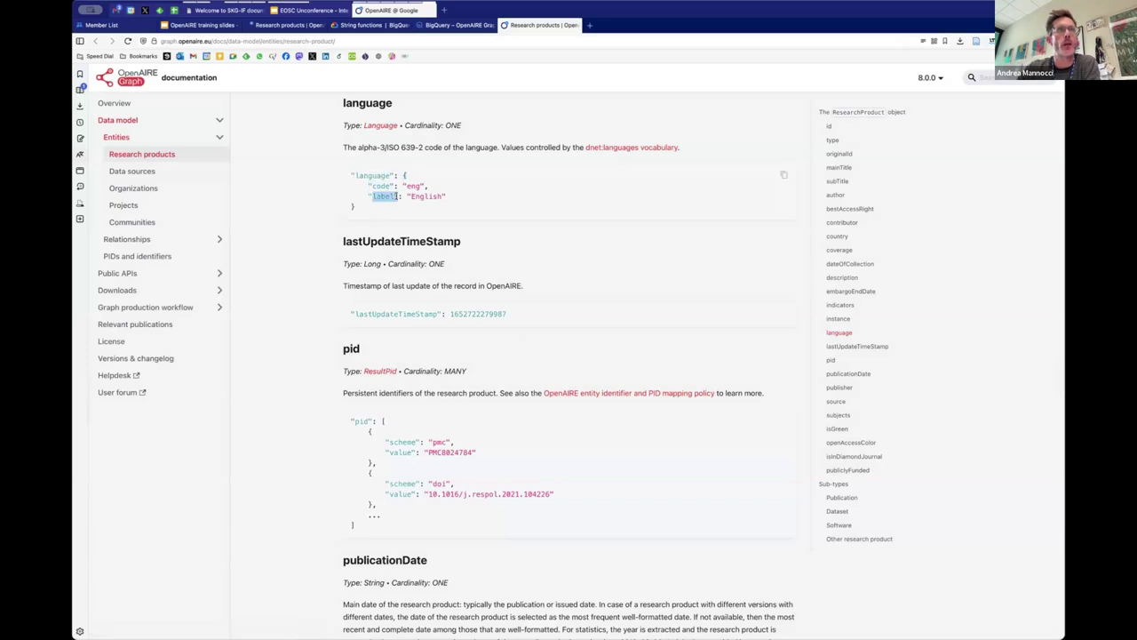
{"action": "left_click", "coordinate": [503, 26]}
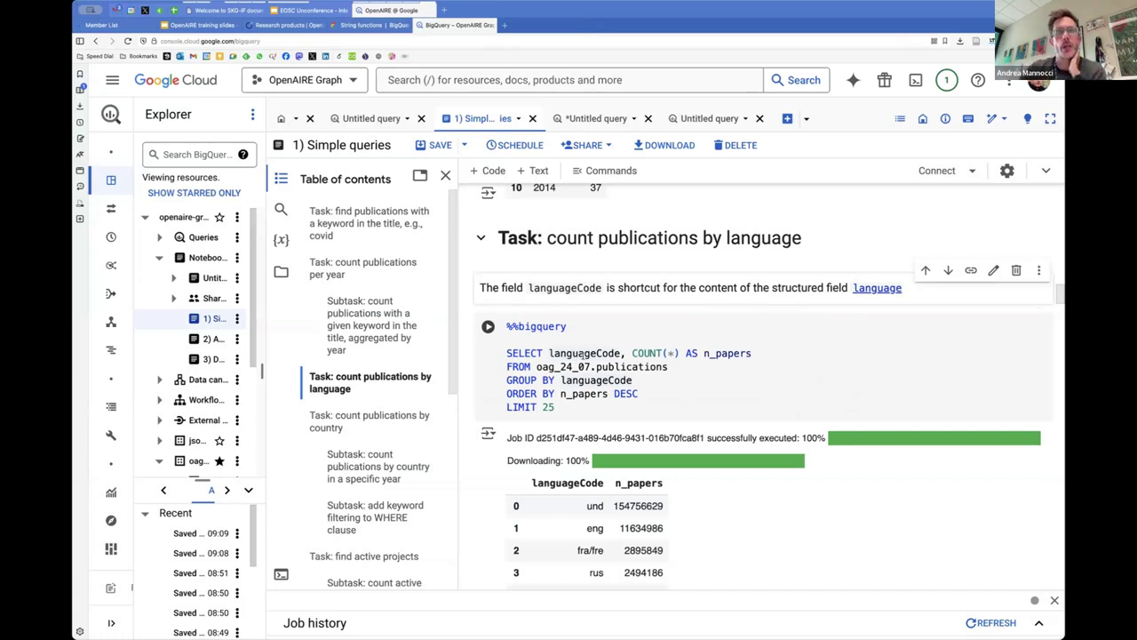
- Copy the languageCode count query from the notebook and replace the whole covid query in the untitled query editor with it
{"action": "left_click", "coordinate": [586, 352]}
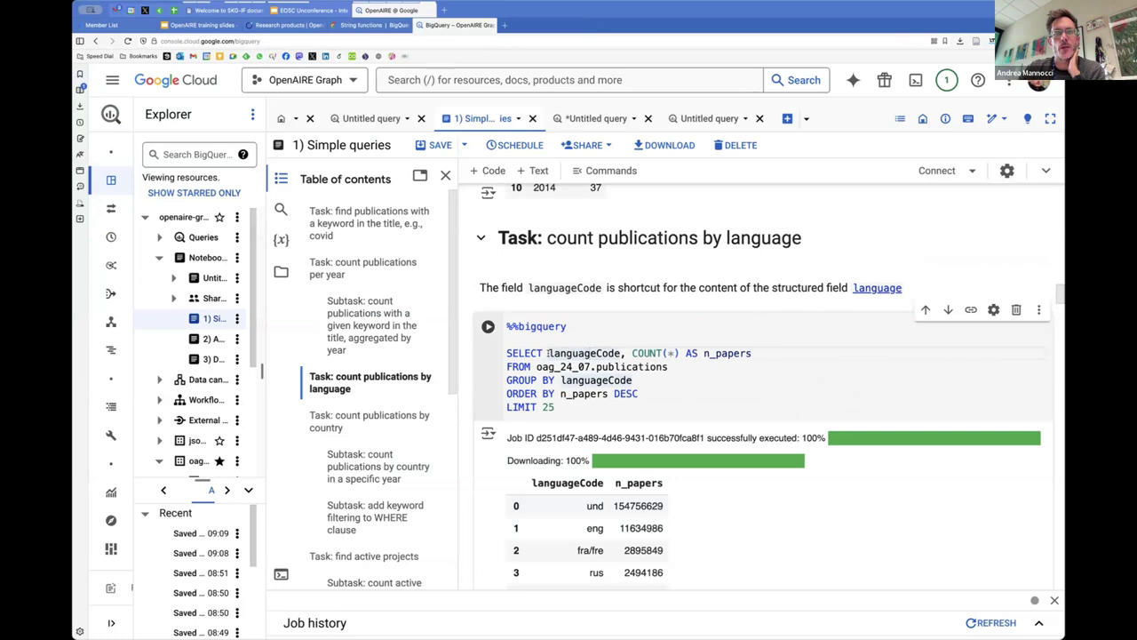
{"action": "left_click_drag", "start_coordinate": [547, 353], "coordinate": [621, 352]}
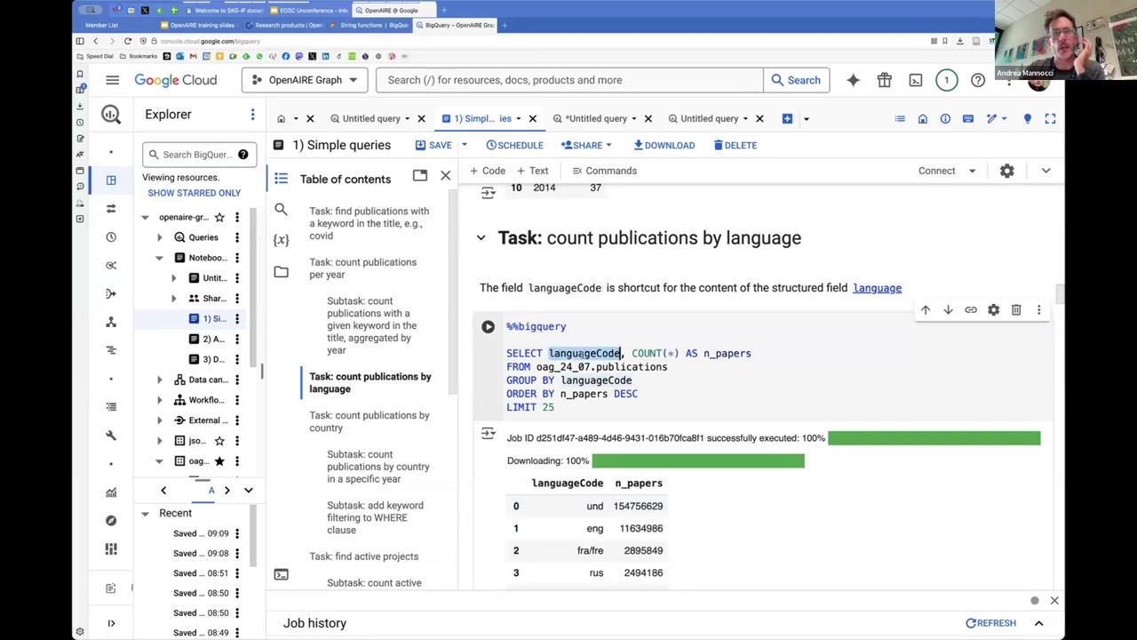
{"action": "left_click", "coordinate": [604, 353]}
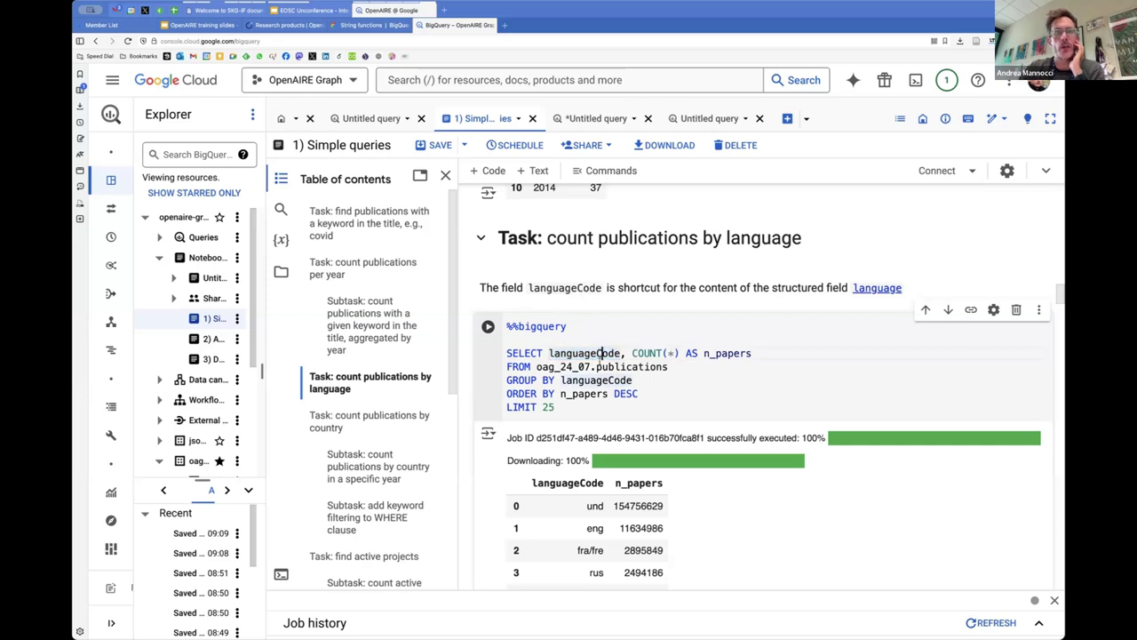
{"action": "left_click_drag", "start_coordinate": [569, 407], "coordinate": [508, 353]}
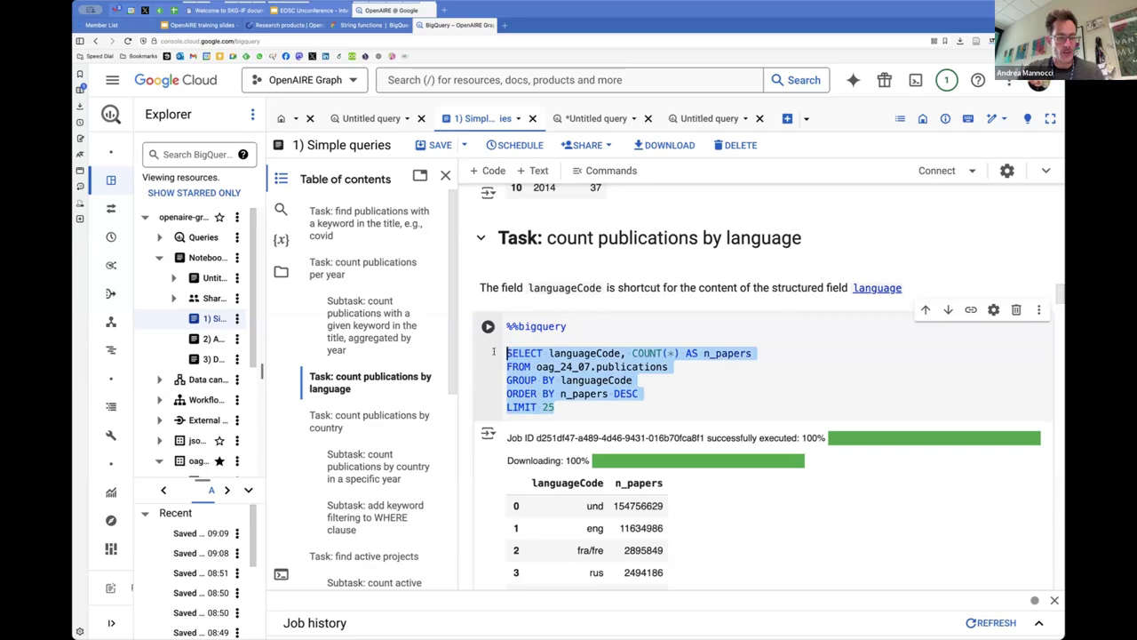
{"action": "key", "text": "ctrl+c"}
{"action": "left_click", "coordinate": [595, 118]}
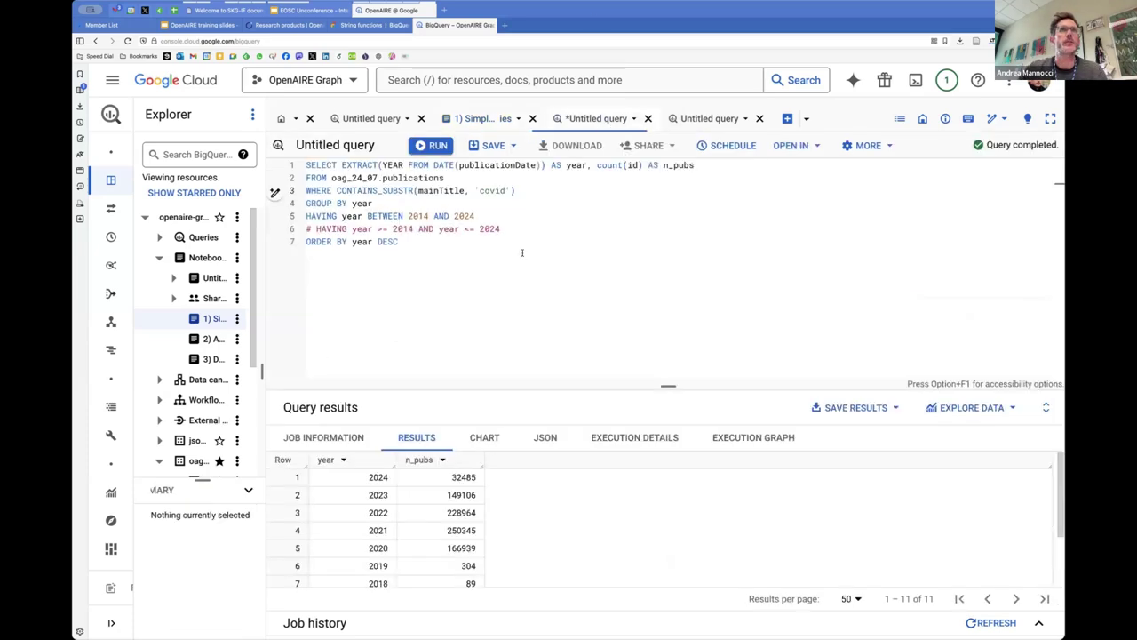
{"action": "left_click", "coordinate": [522, 253]}
{"action": "key", "text": "ctrl+a"}
{"action": "key", "text": "ctrl+v"}
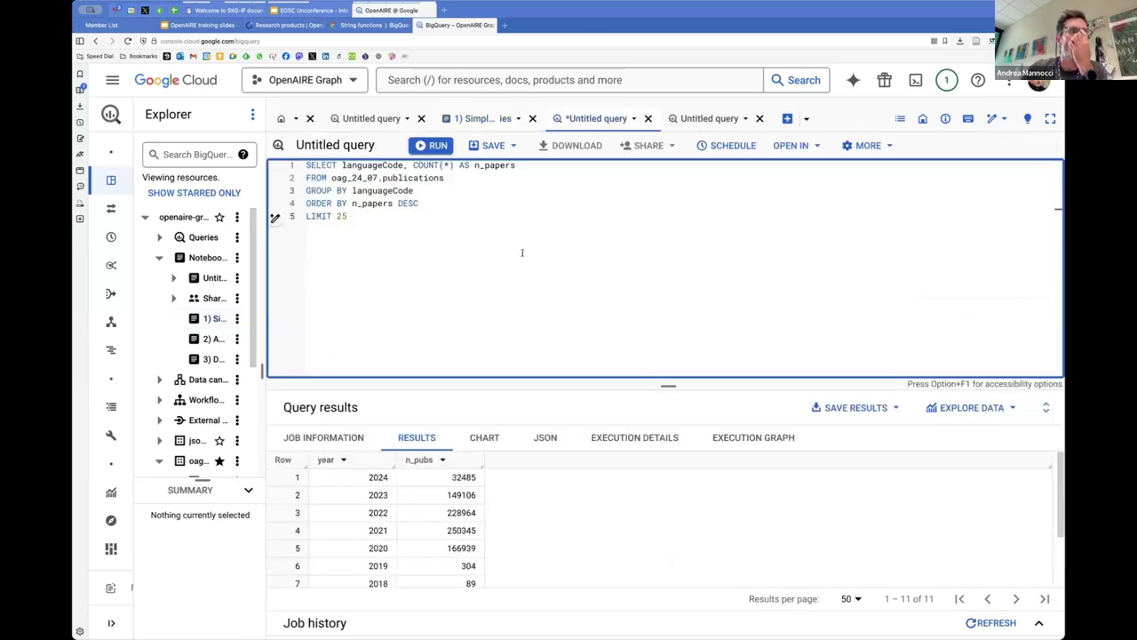
- Examine the publications table, the GROUP BY languageCode clause and the n_papers ordering in the pasted query
{"action": "left_click", "coordinate": [424, 178]}
{"action": "double_click", "coordinate": [424, 177]}
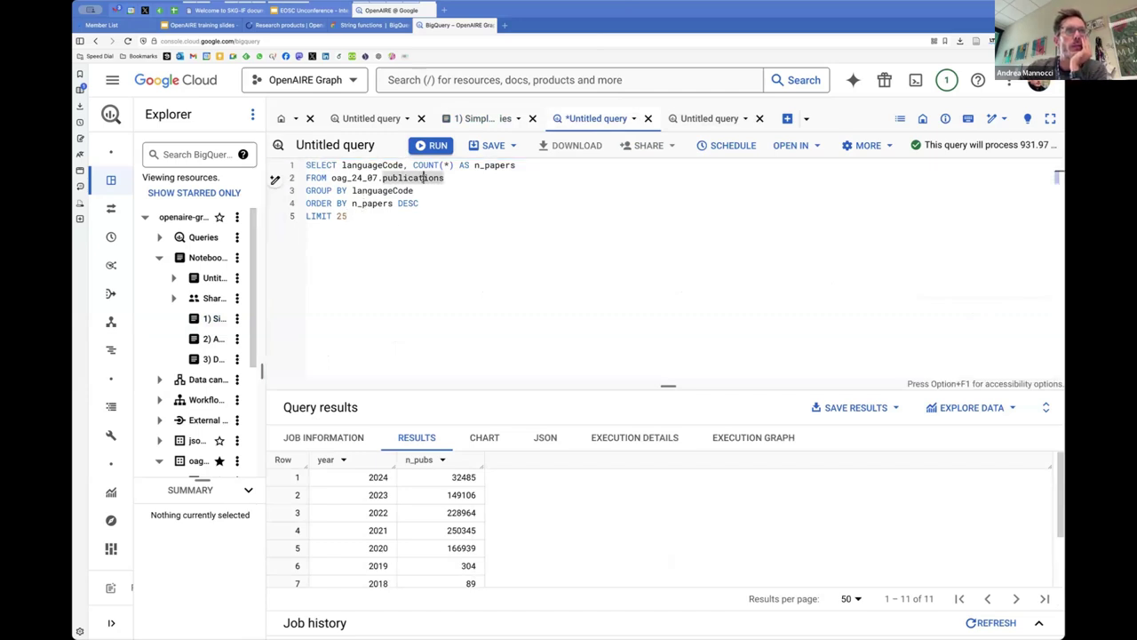
{"action": "double_click", "coordinate": [382, 190]}
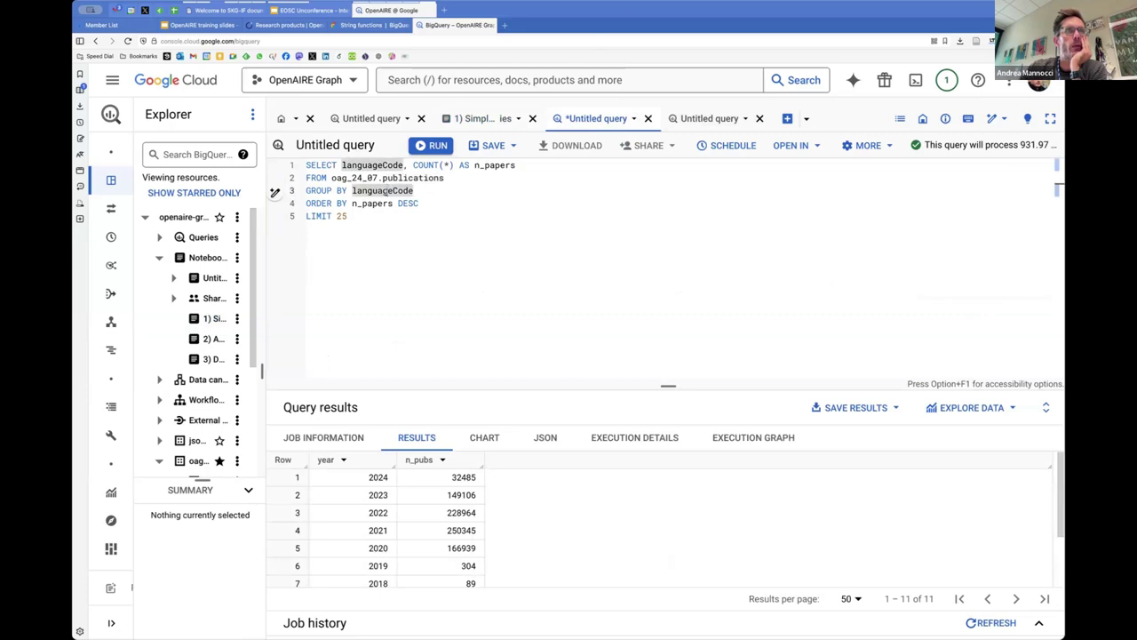
{"action": "double_click", "coordinate": [311, 203]}
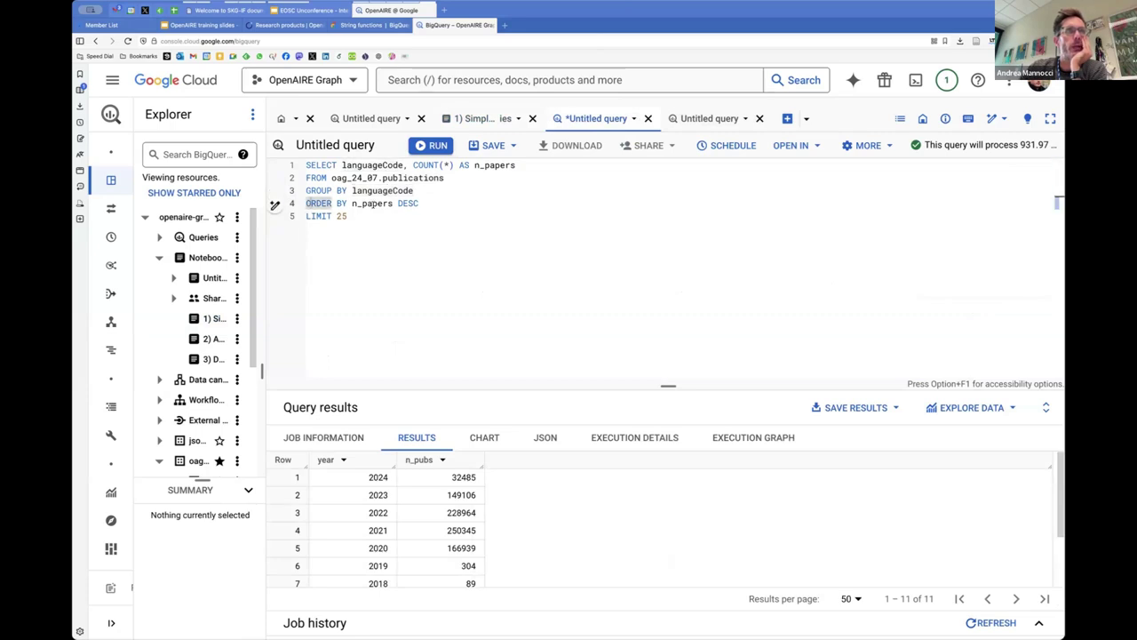
{"action": "double_click", "coordinate": [371, 203]}
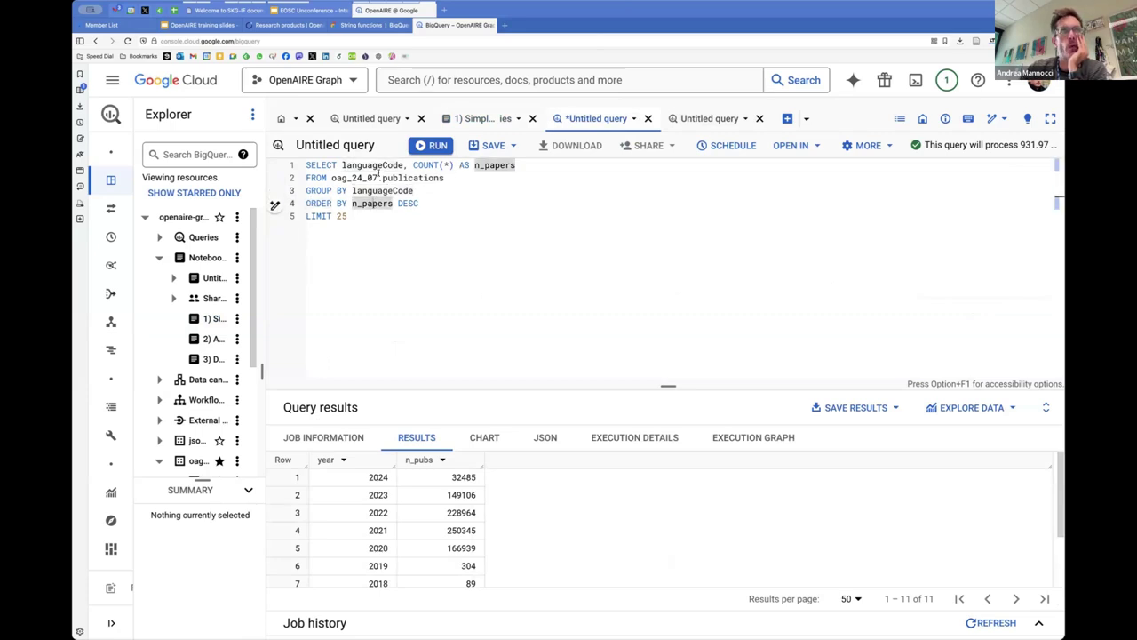
{"action": "double_click", "coordinate": [373, 165]}
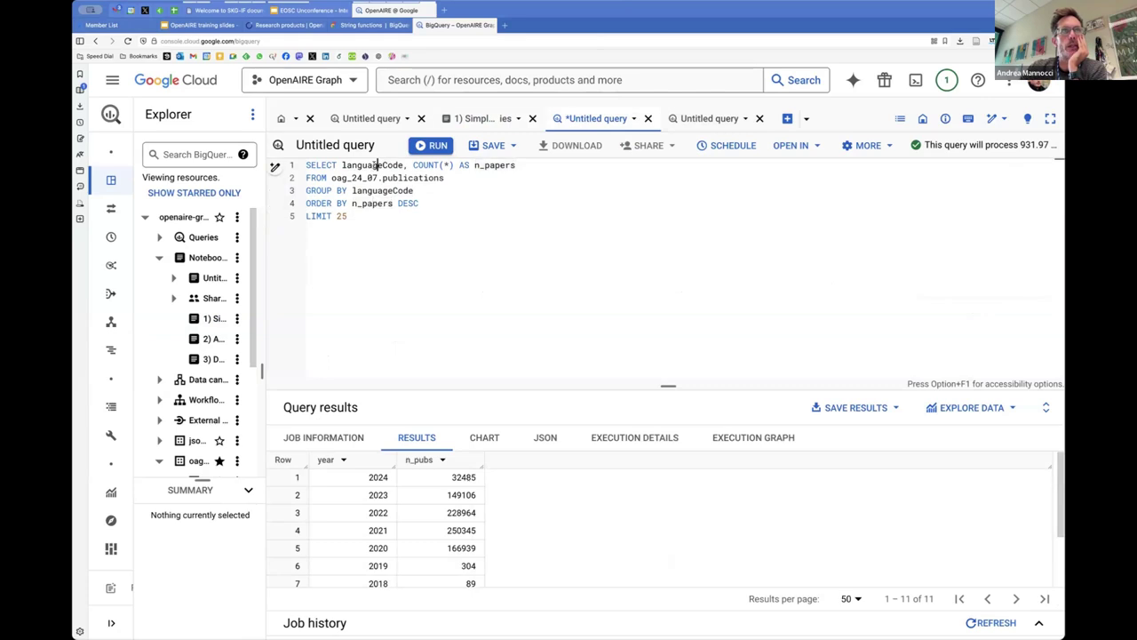
- Swap COUNT(*) for COUNT(id) and back twice to compare the processing estimates, leaving COUNT(*) in the query
{"action": "double_click", "coordinate": [448, 165]}
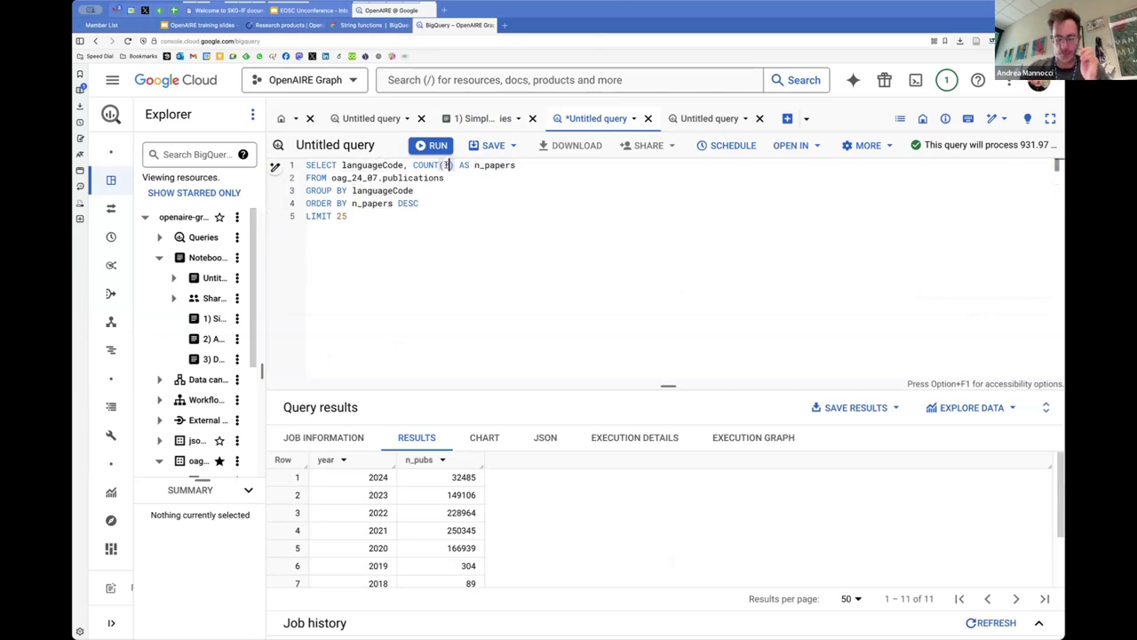
{"action": "type", "text": "id"}
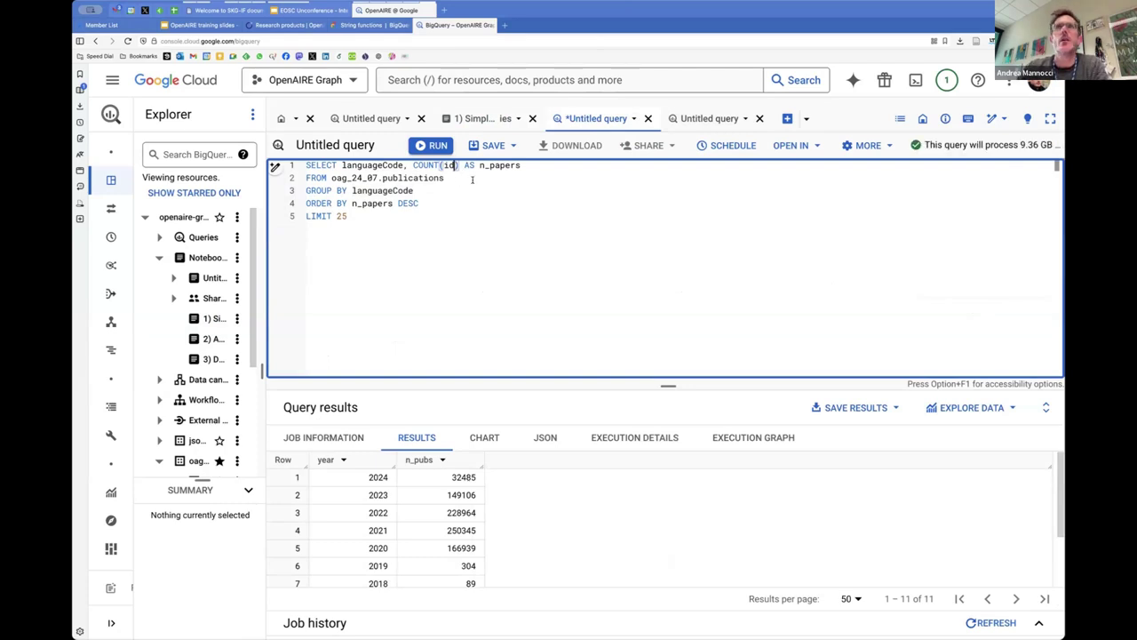
{"action": "key", "text": "BackSpace"}
{"action": "key", "text": "BackSpace"}
{"action": "type", "text": "*"}
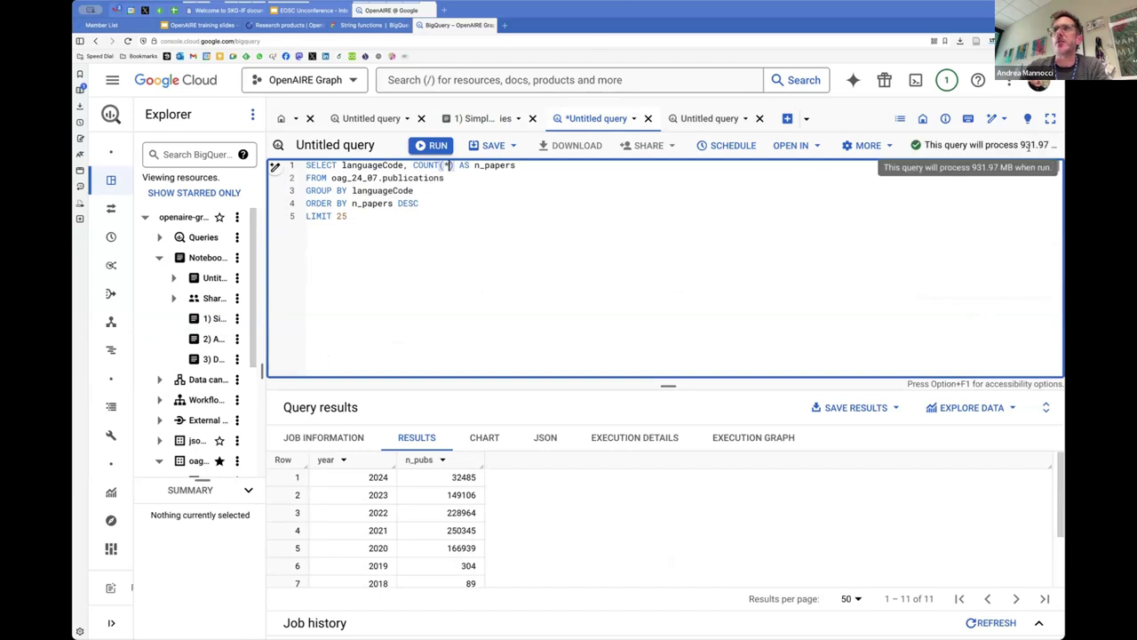
{"action": "key", "text": "BackSpace"}
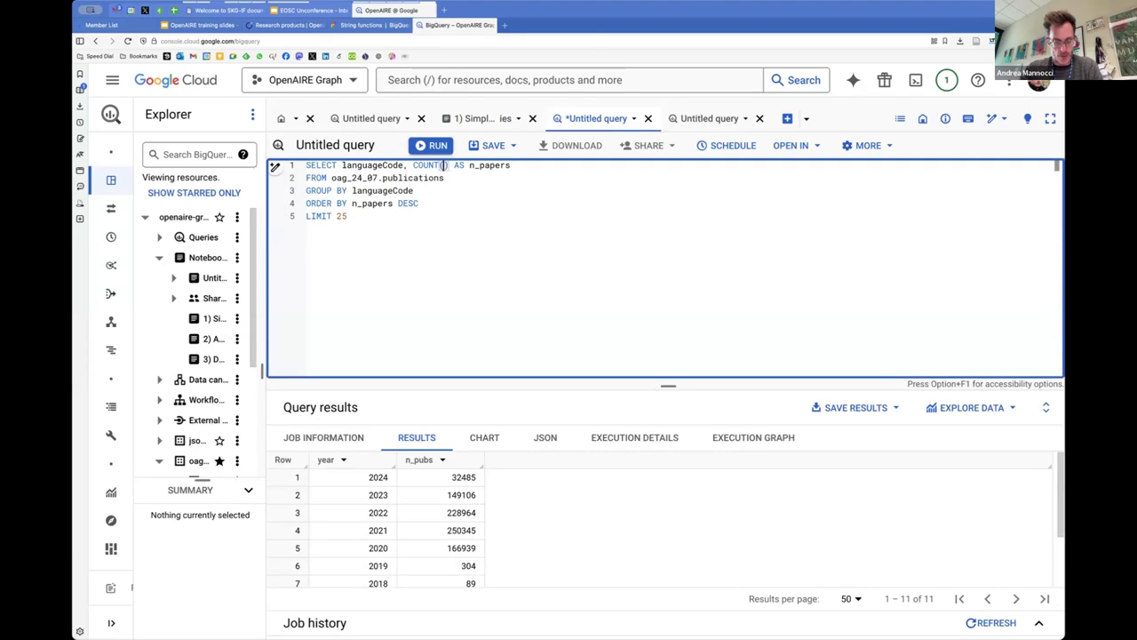
{"action": "type", "text": "i"}
{"action": "key", "text": "Return"}
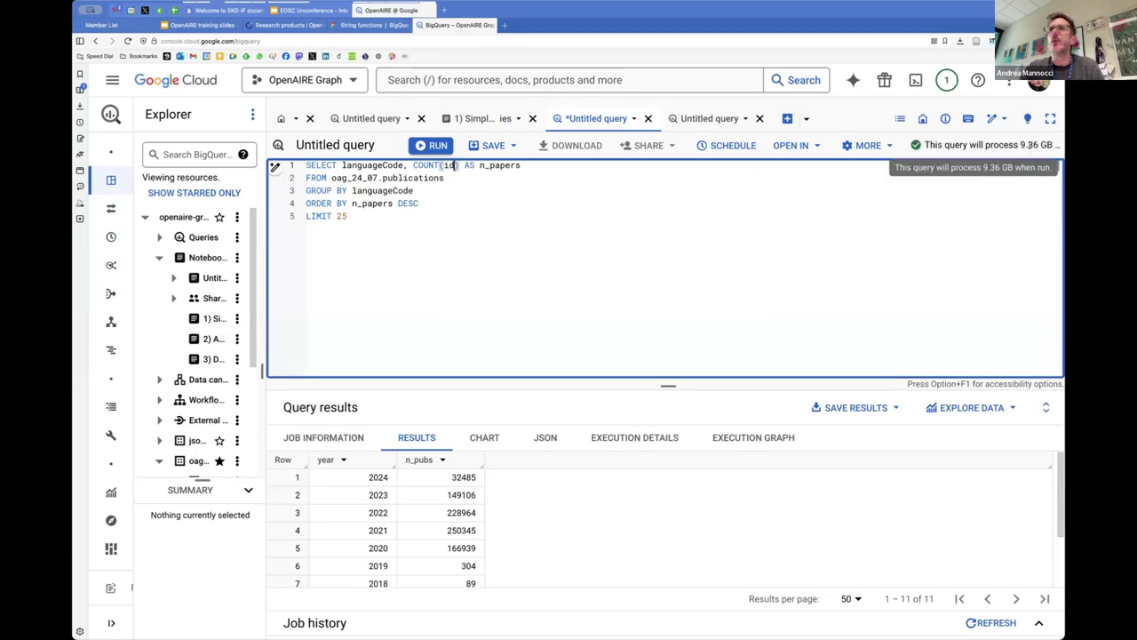
{"action": "key", "text": "BackSpace"}
{"action": "key", "text": "BackSpace"}
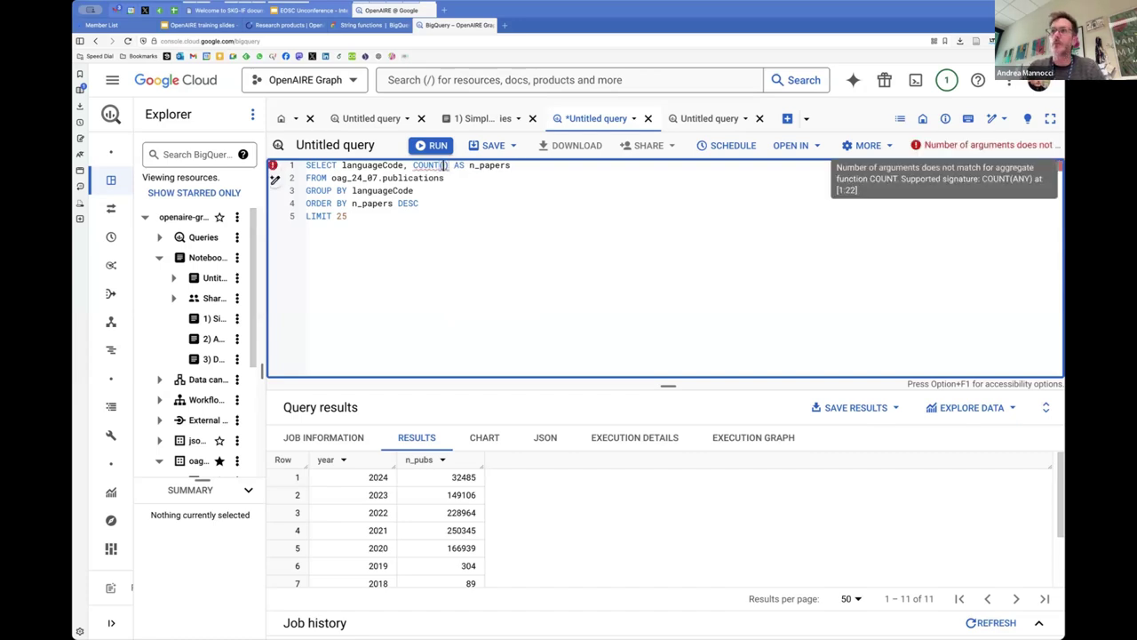
{"action": "type", "text": "*"}
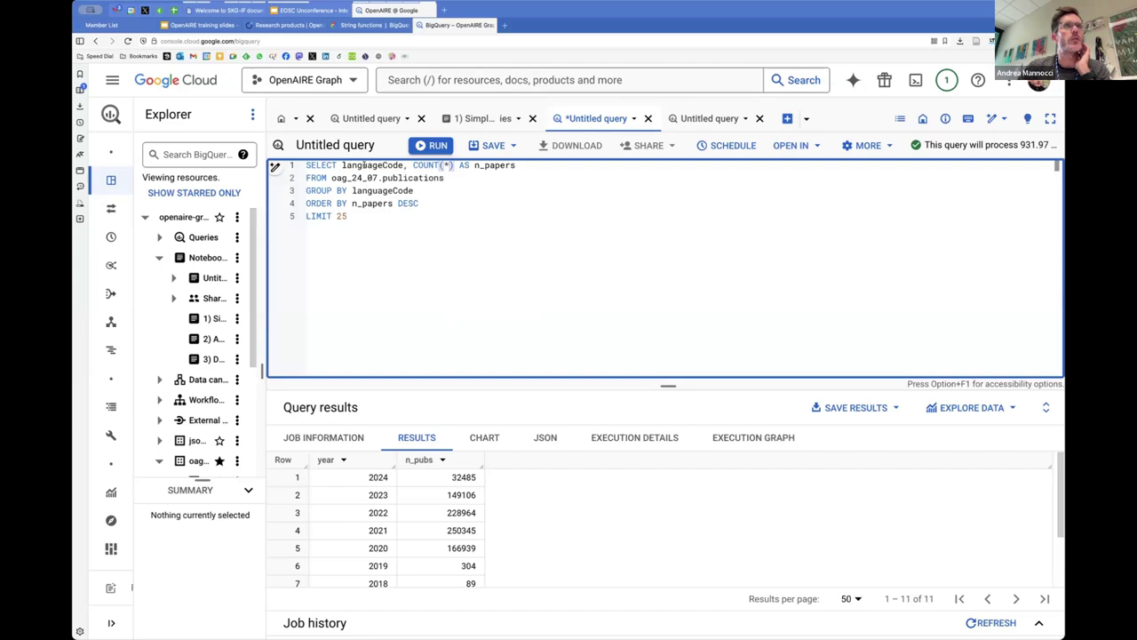
- Review the language query clause by clause: languageCode, its GROUP BY, the n_papers alias, the descending order and LIMIT 25
{"action": "double_click", "coordinate": [370, 166]}
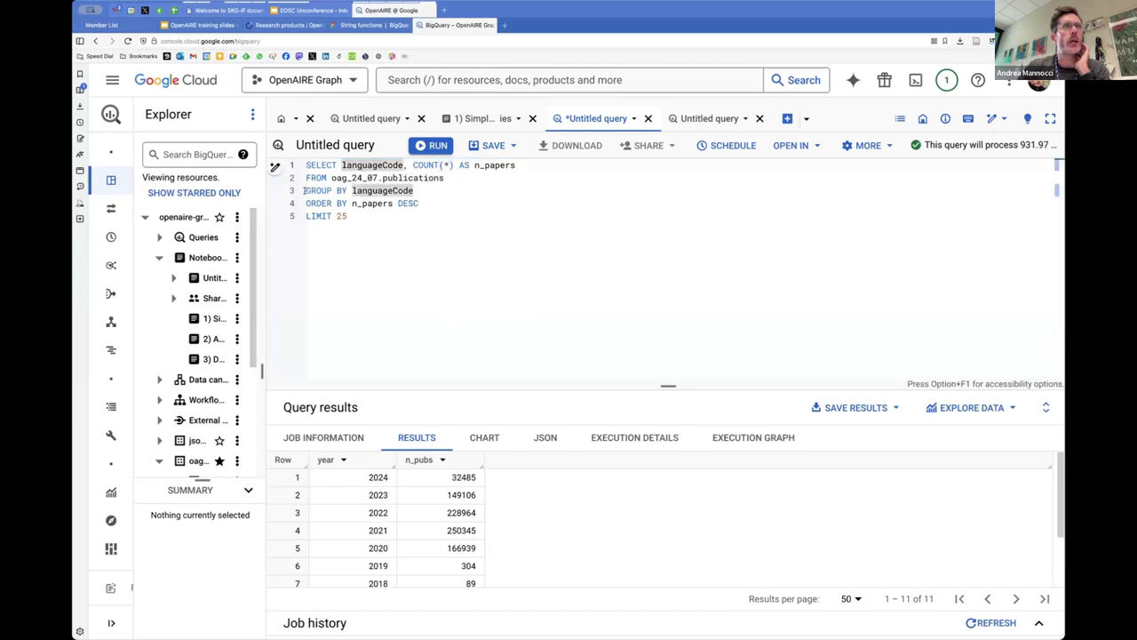
{"action": "left_click", "coordinate": [418, 190]}
{"action": "left_click_drag", "start_coordinate": [431, 190], "coordinate": [306, 190]}
{"action": "left_click", "coordinate": [382, 191]}
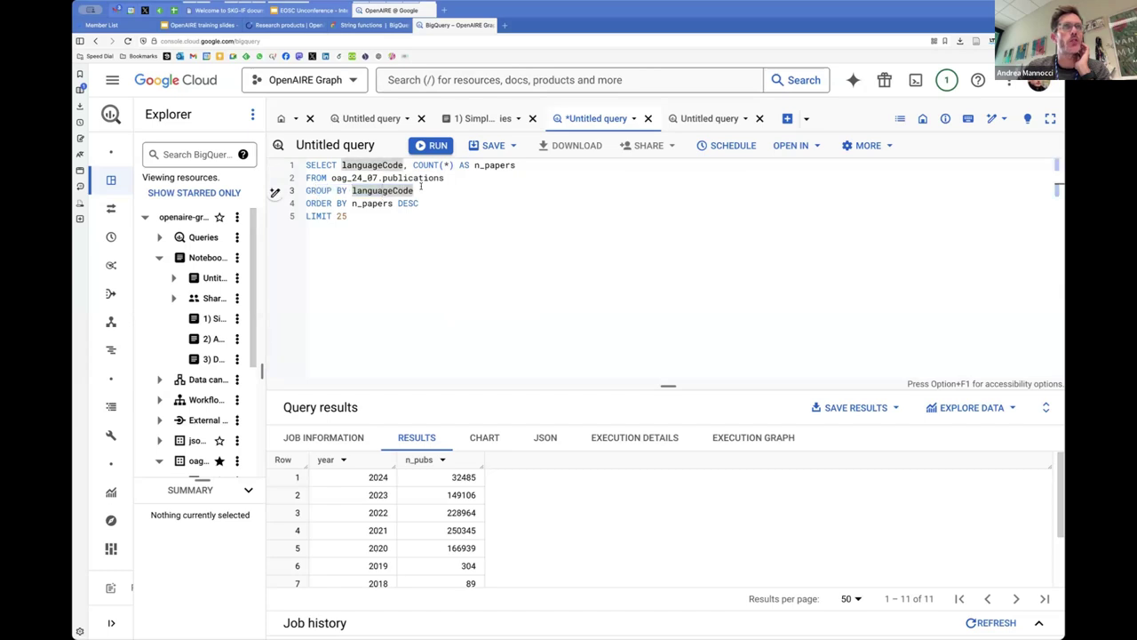
{"action": "left_click", "coordinate": [428, 165]}
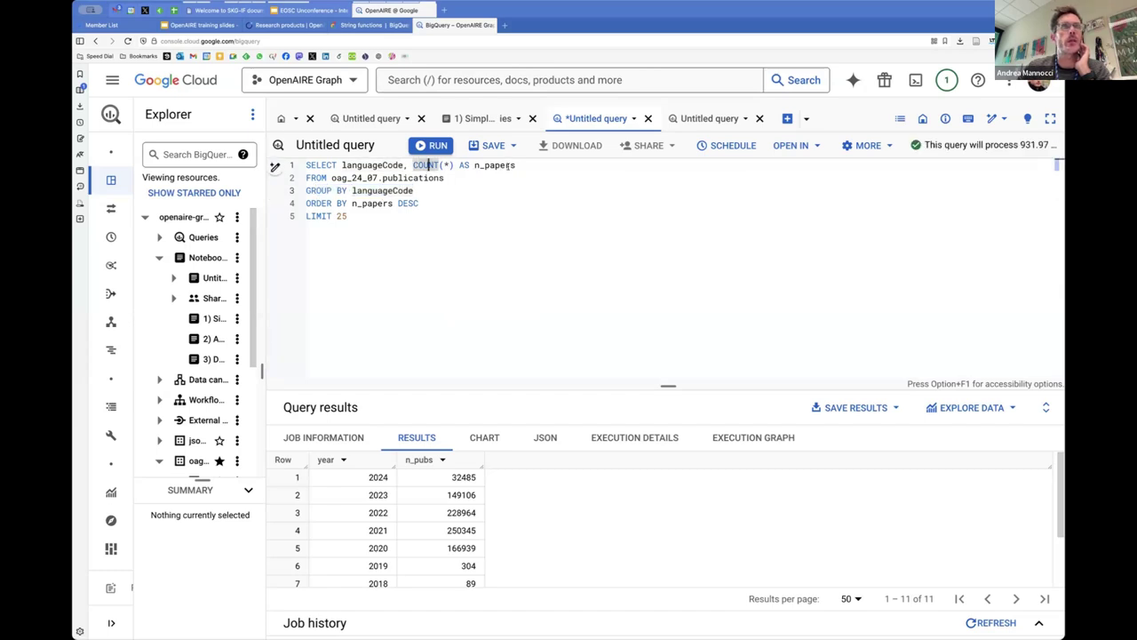
{"action": "left_click_drag", "start_coordinate": [515, 166], "coordinate": [455, 165]}
{"action": "left_click", "coordinate": [336, 204]}
{"action": "left_click", "coordinate": [372, 203]}
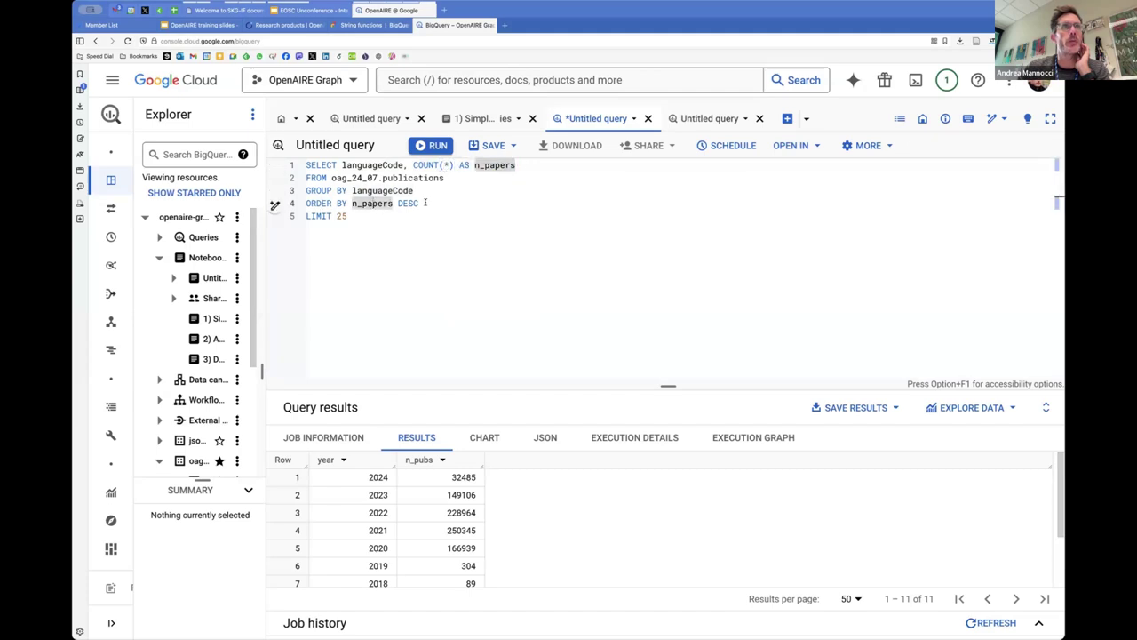
{"action": "left_click", "coordinate": [409, 204]}
{"action": "left_click", "coordinate": [359, 222]}
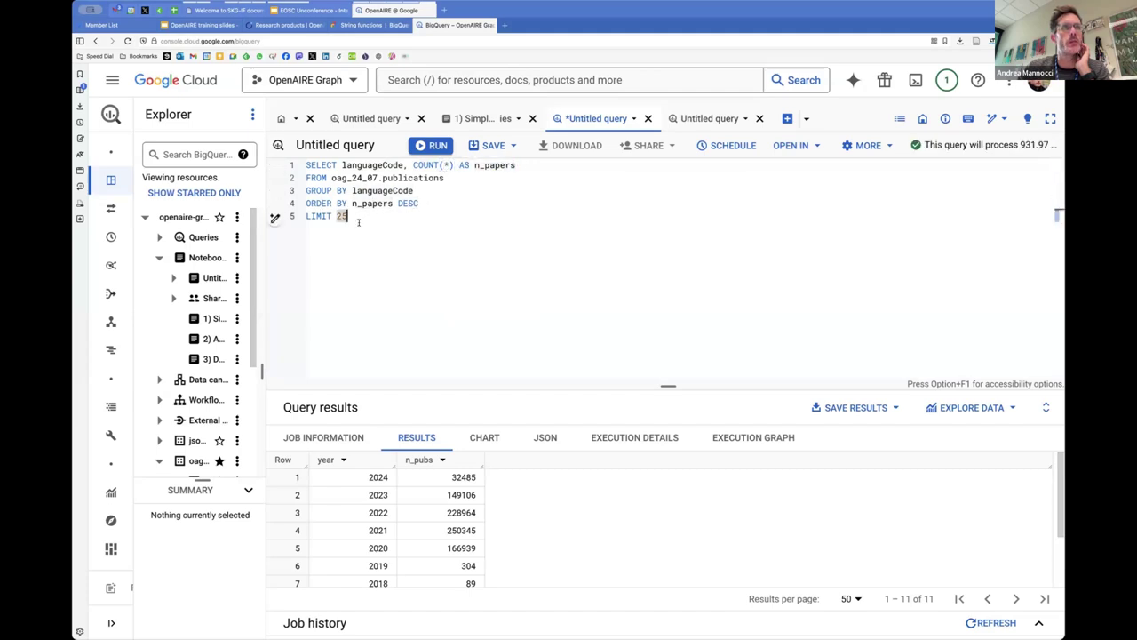
- Run the publications-by-language query and enlarge its results area for viewing, then return to the Simple queries notebook
{"action": "left_click", "coordinate": [432, 146]}
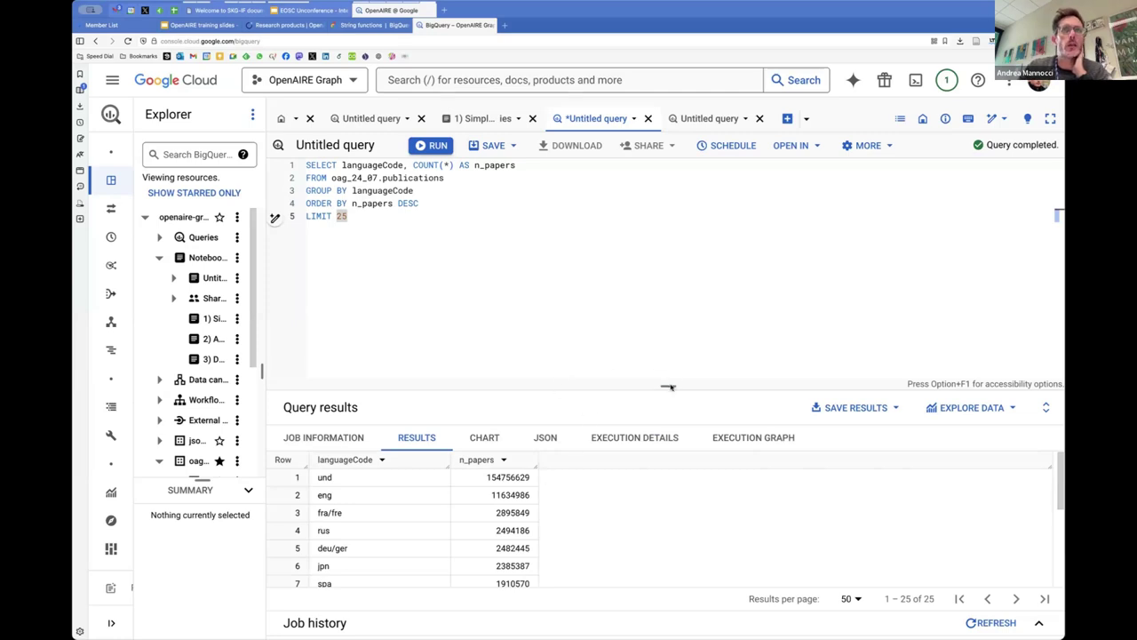
{"action": "left_click_drag", "start_coordinate": [668, 387], "coordinate": [664, 282]}
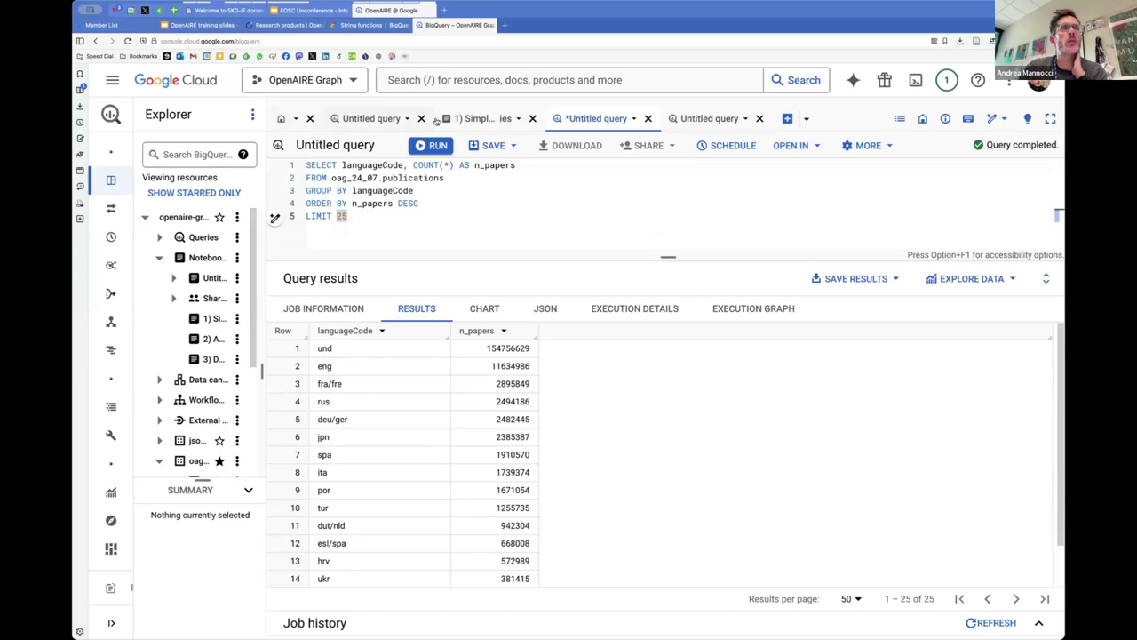
{"action": "left_click", "coordinate": [477, 118]}
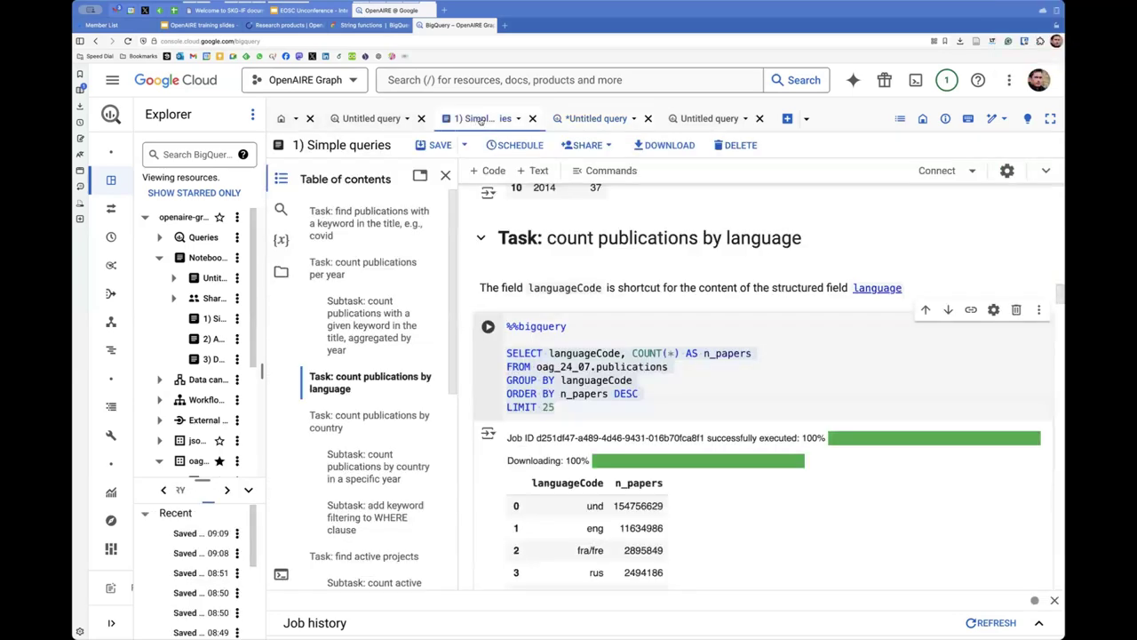
- Return to the publications-by-language query and make its editor area taller
{"action": "left_click", "coordinate": [590, 118]}
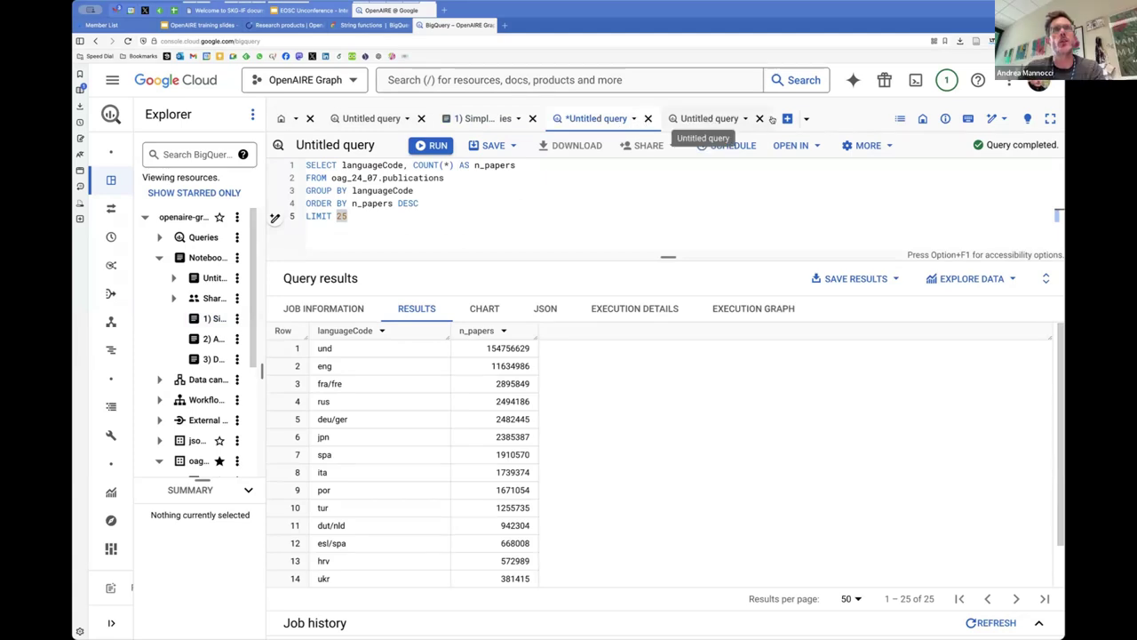
{"action": "left_click", "coordinate": [807, 118]}
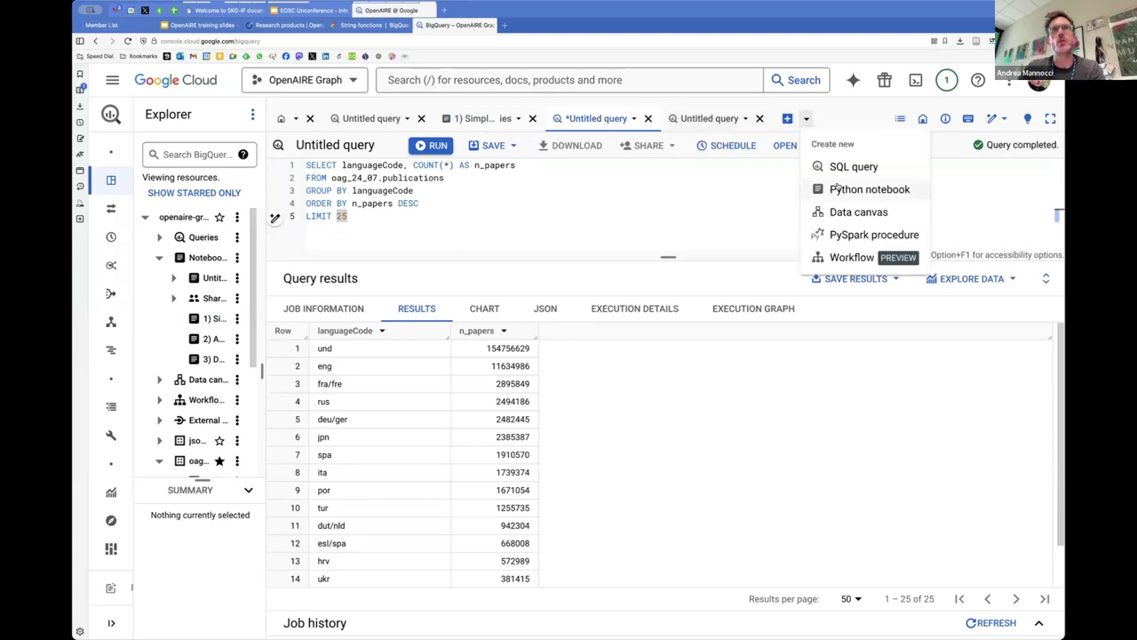
{"action": "left_click", "coordinate": [726, 201]}
{"action": "left_click", "coordinate": [686, 200]}
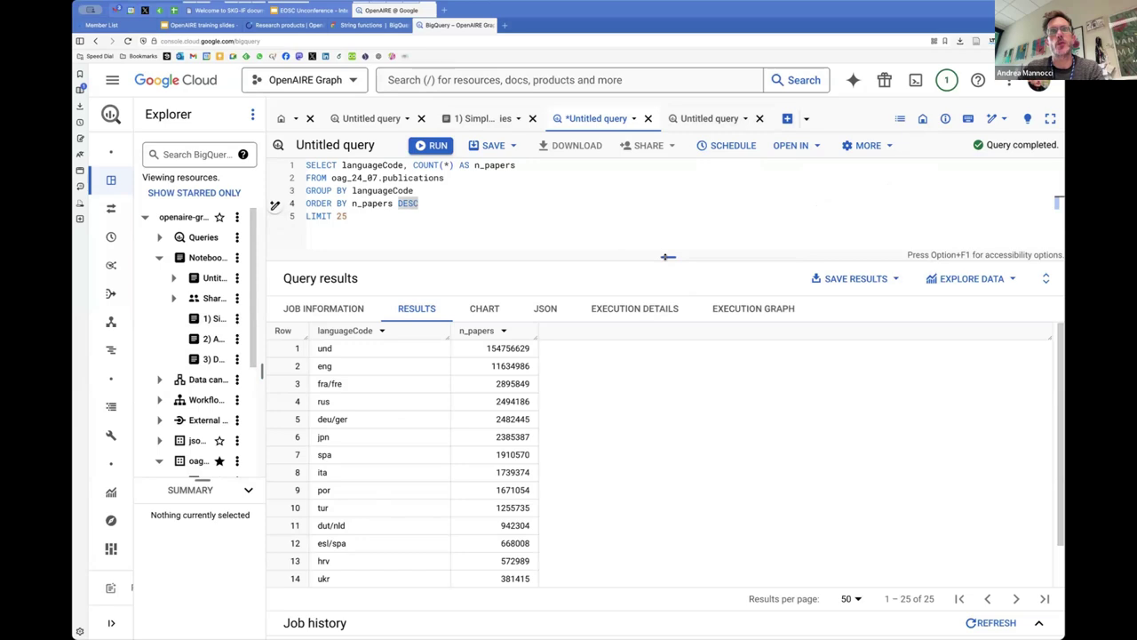
{"action": "left_click_drag", "start_coordinate": [668, 256], "coordinate": [668, 290]}
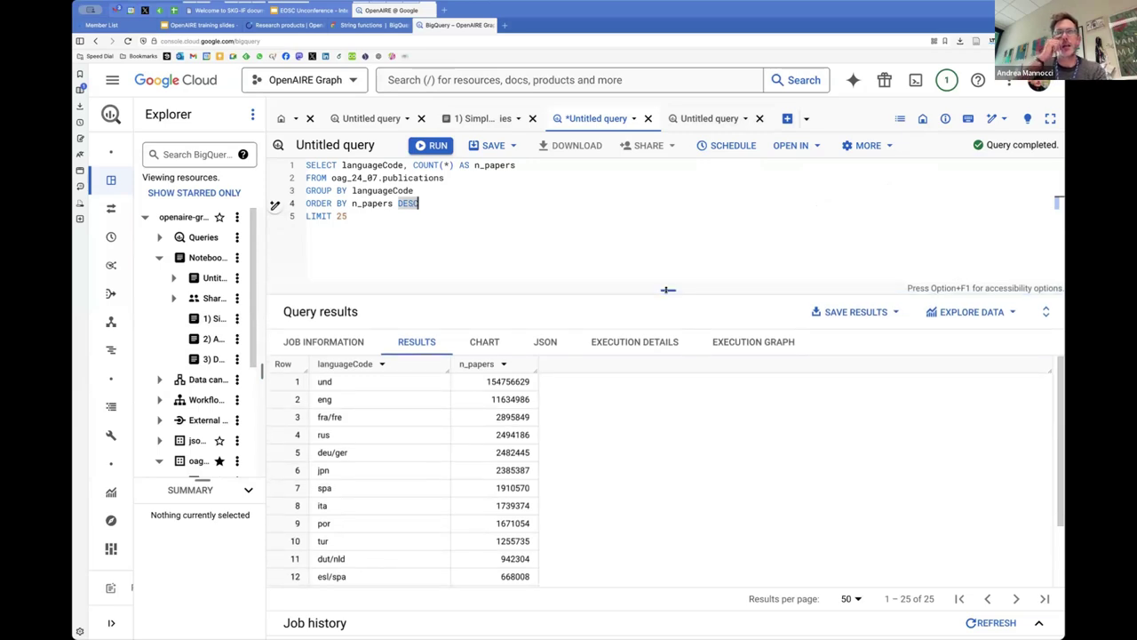
- Review the publications table, grouping, descending order and LIMIT lines of the language query once more
{"action": "left_click", "coordinate": [349, 216]}
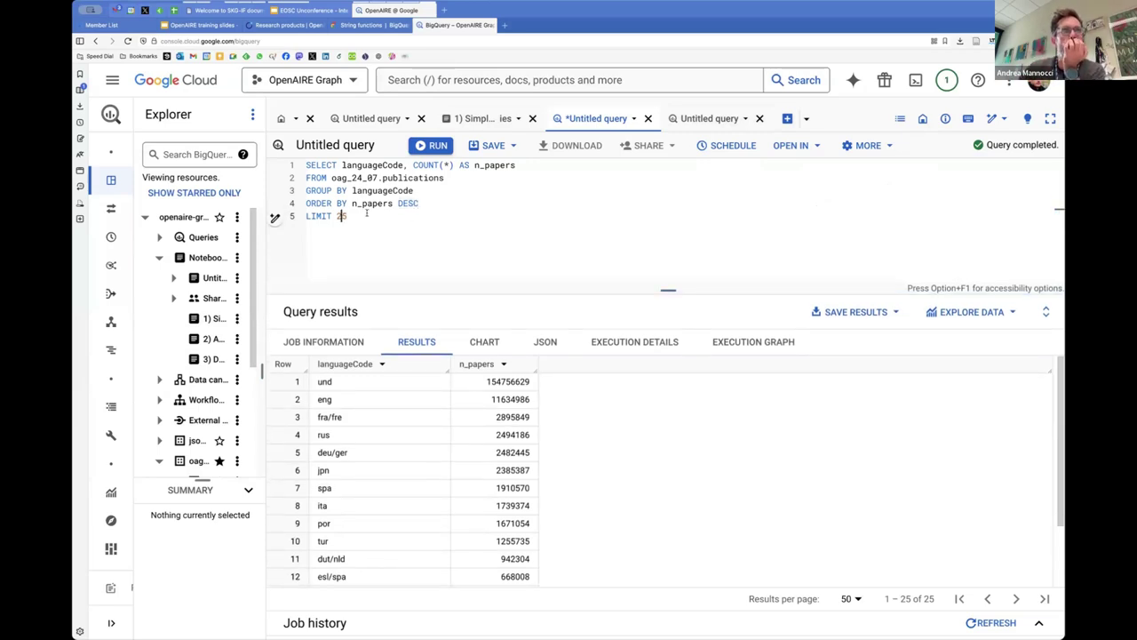
{"action": "key", "text": "Up"}
{"action": "key", "text": "Up"}
{"action": "key", "text": "Up"}
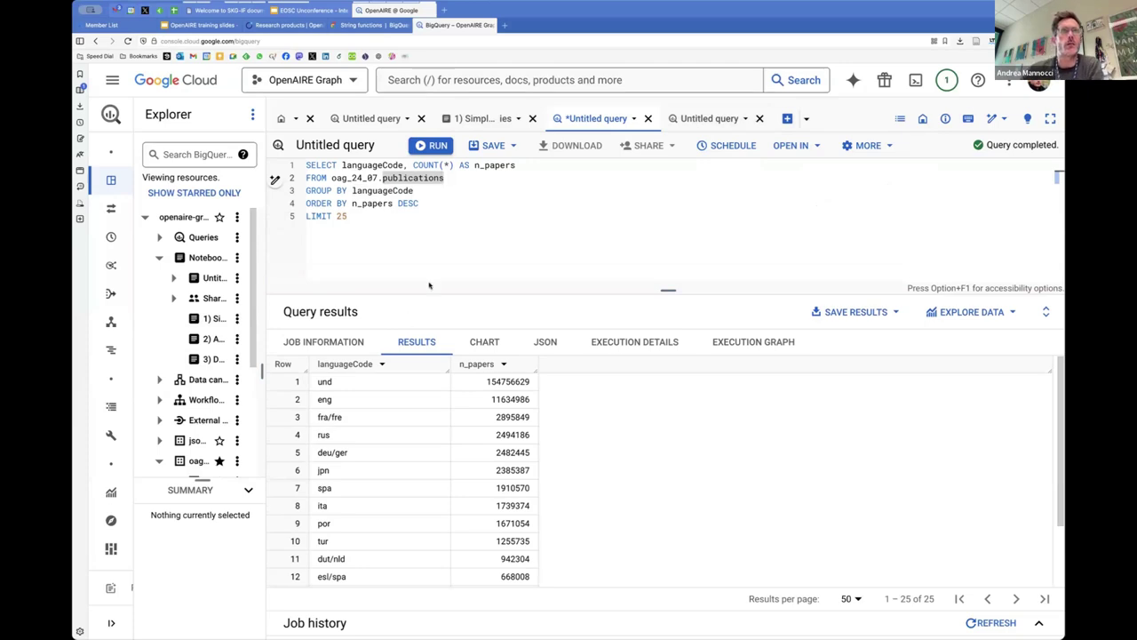
{"action": "key", "text": "Down"}
{"action": "key", "text": "Down"}
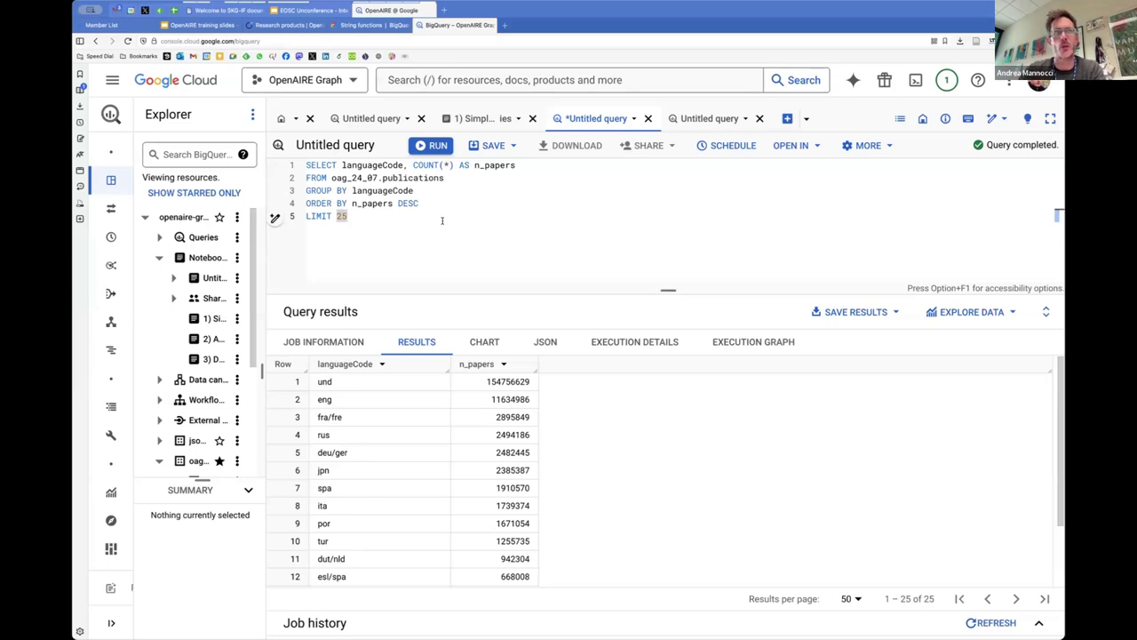
{"action": "left_click", "coordinate": [445, 190]}
{"action": "left_click", "coordinate": [444, 201]}
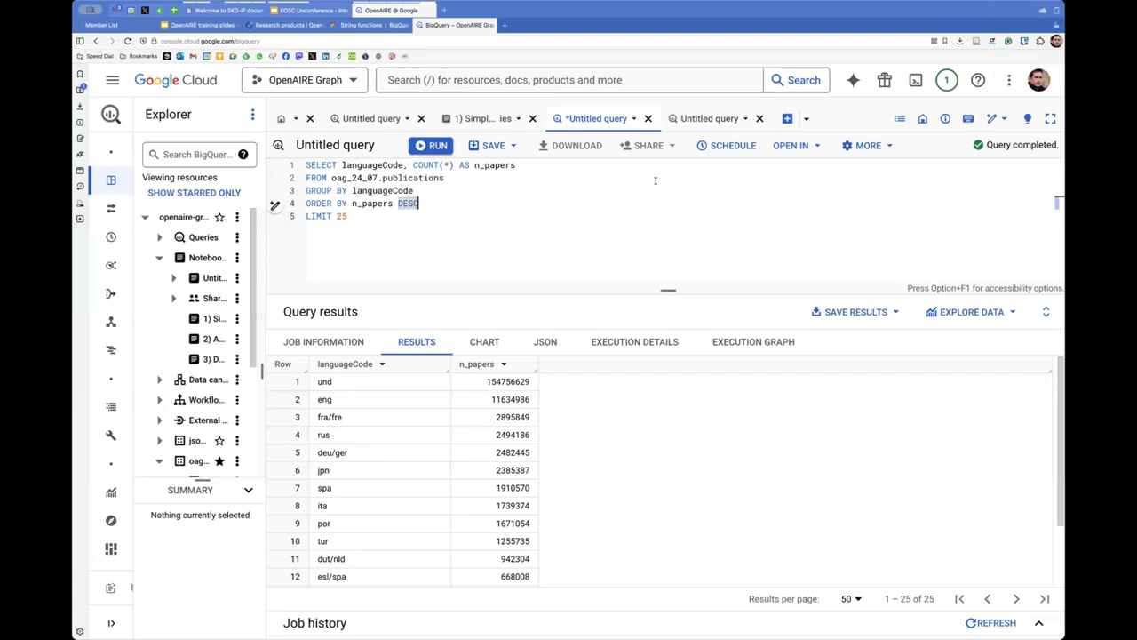
- Close the extra Untitled query beside the language query, keeping the language query open
{"action": "left_click", "coordinate": [718, 121]}
{"action": "left_click", "coordinate": [611, 118]}
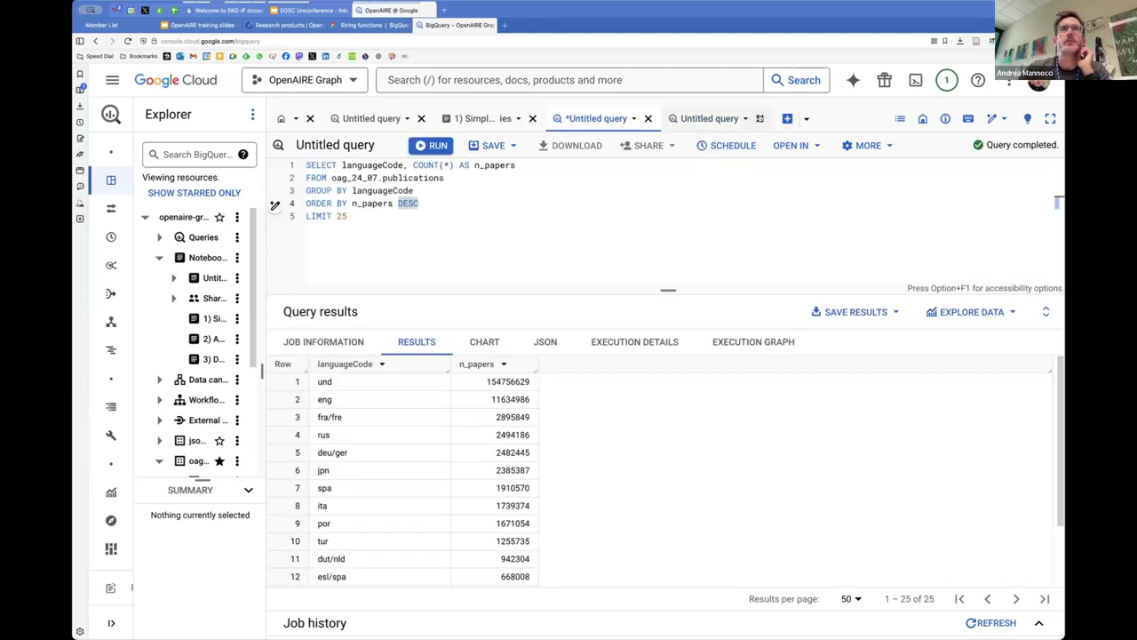
{"action": "left_click", "coordinate": [760, 118]}
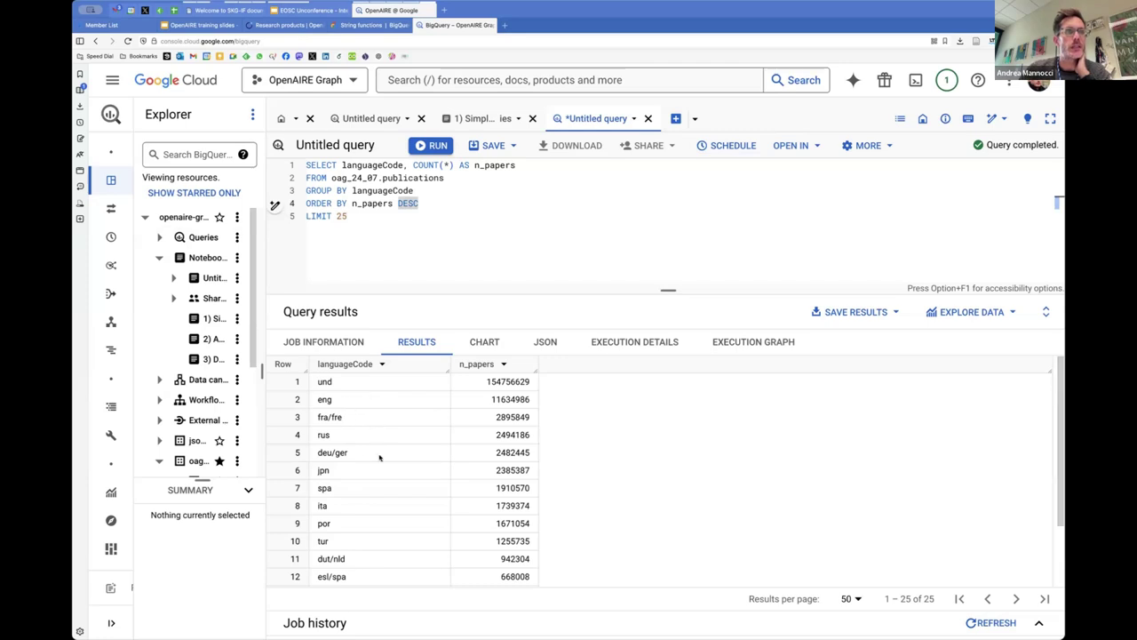
- Examine the language codes and their n_papers counts throughout the query results, from the first row to the last
{"action": "scroll", "coordinate": [381, 462], "scroll_direction": "down", "scroll_amount": 1}
{"action": "scroll", "coordinate": [380, 462], "scroll_direction": "up", "scroll_amount": 1}
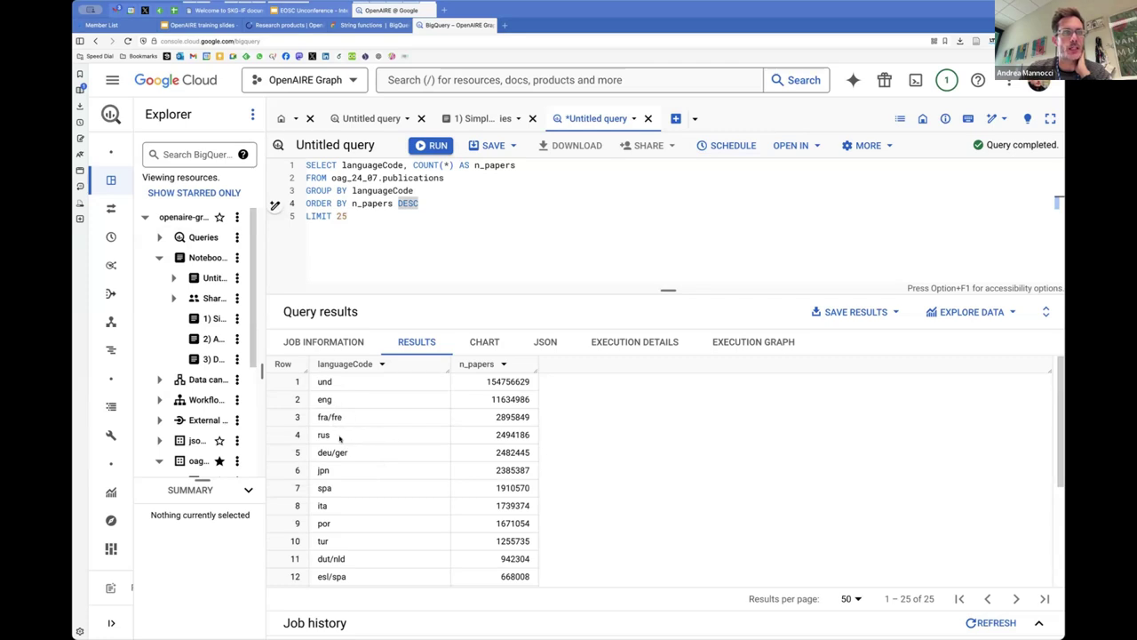
{"action": "scroll", "coordinate": [364, 504], "scroll_direction": "down", "scroll_amount": 3}
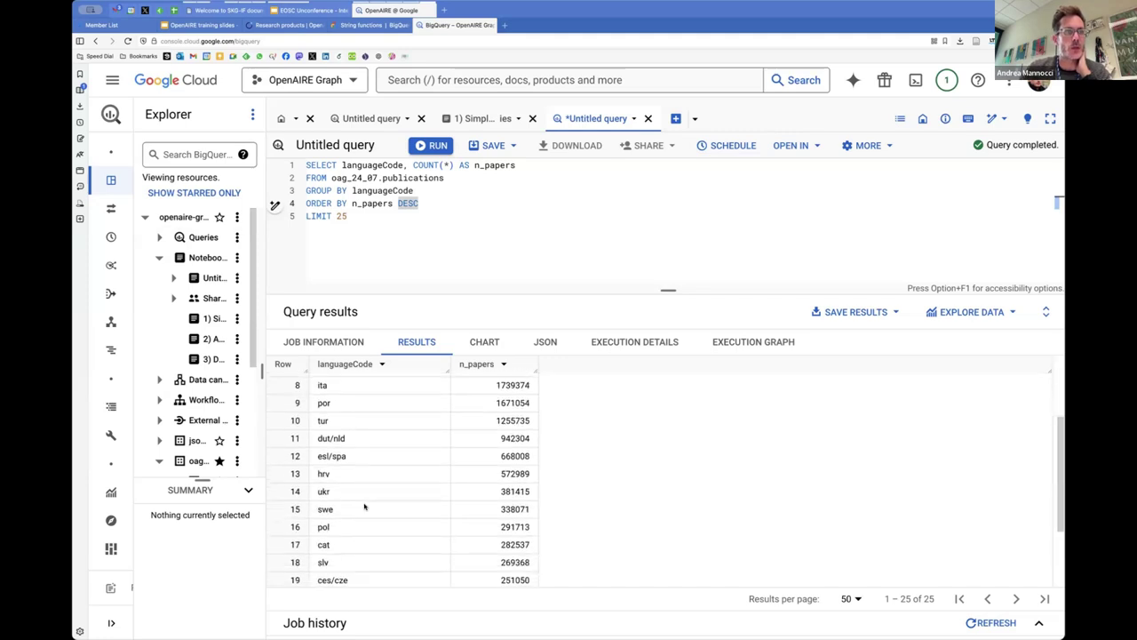
{"action": "scroll", "coordinate": [362, 507], "scroll_direction": "down", "scroll_amount": 2}
{"action": "scroll", "coordinate": [352, 517], "scroll_direction": "down", "scroll_amount": 1}
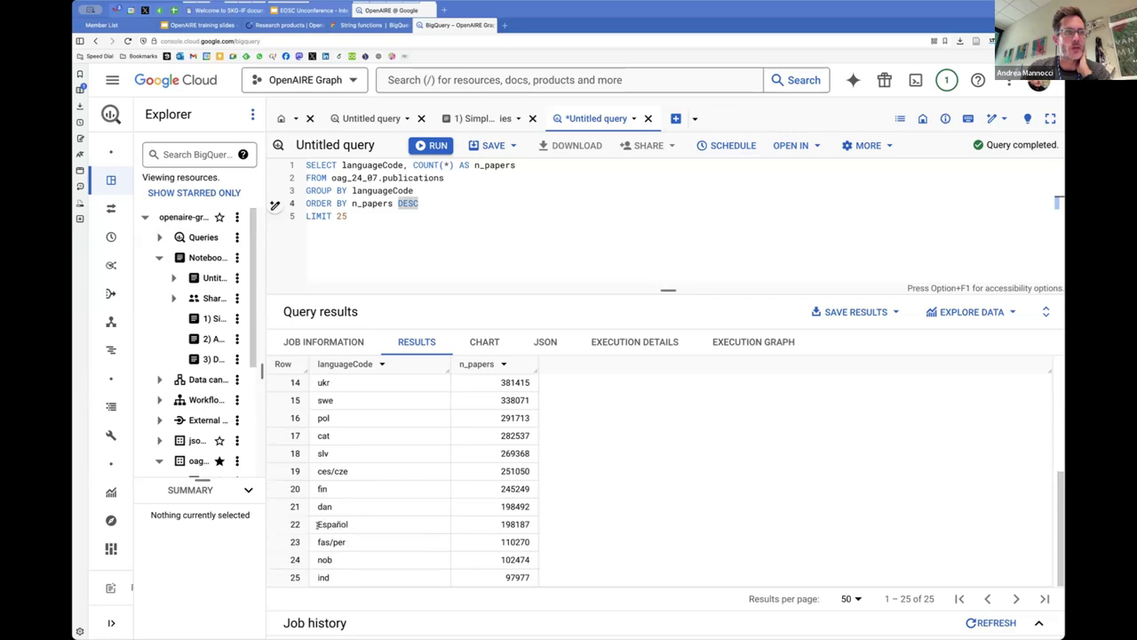
{"action": "scroll", "coordinate": [351, 525], "scroll_direction": "up", "scroll_amount": 5}
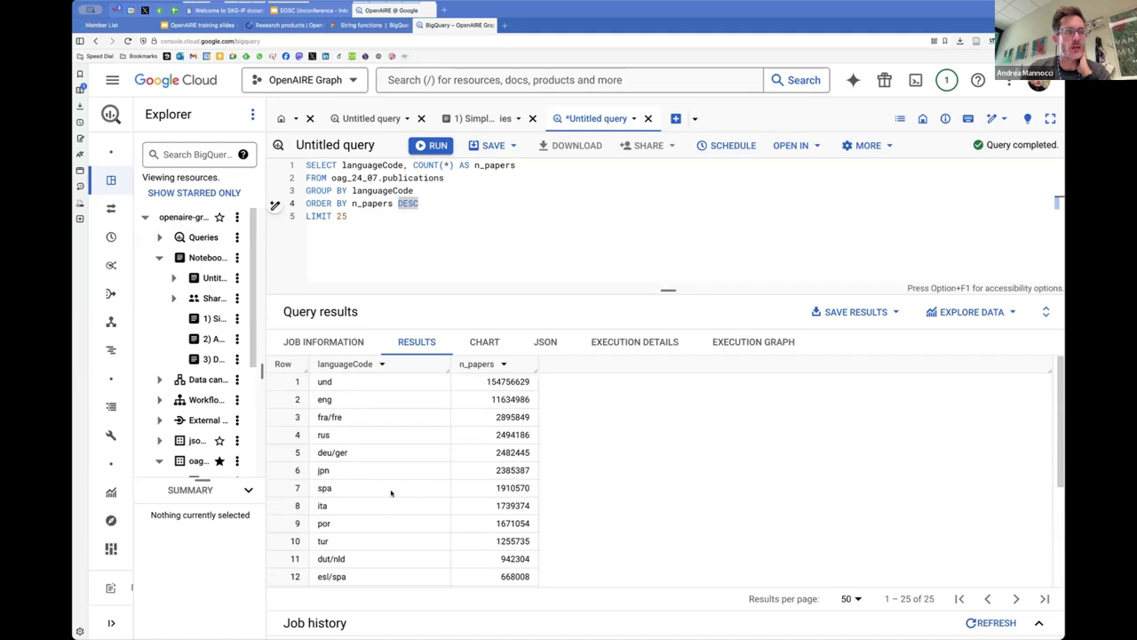
{"action": "scroll", "coordinate": [394, 493], "scroll_direction": "down", "scroll_amount": 5}
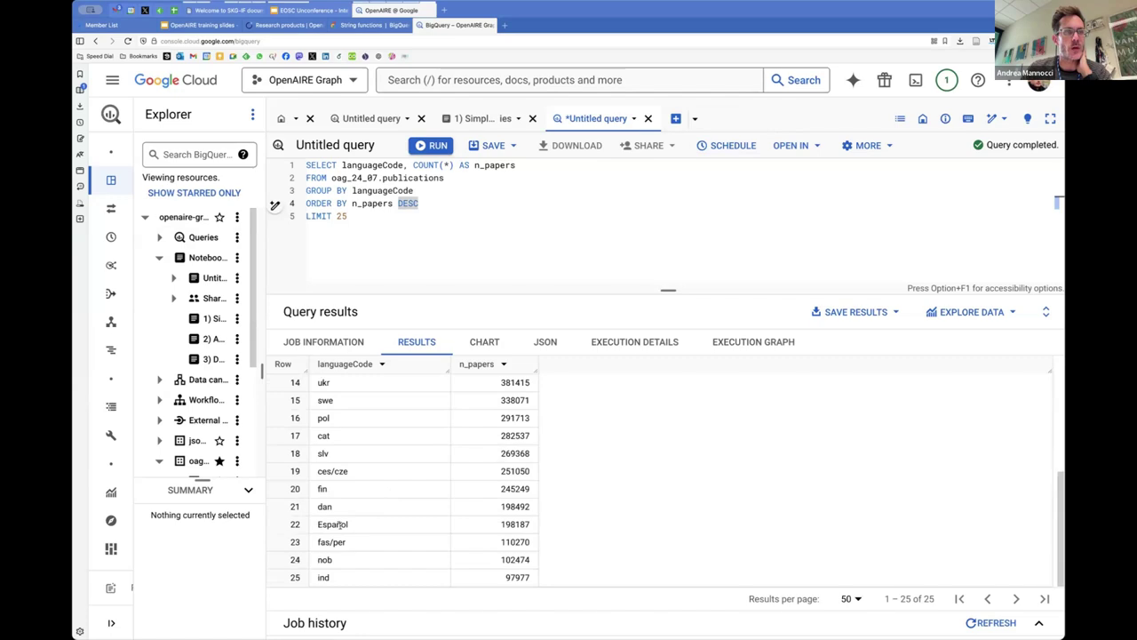
{"action": "scroll", "coordinate": [381, 523], "scroll_direction": "up", "scroll_amount": 5}
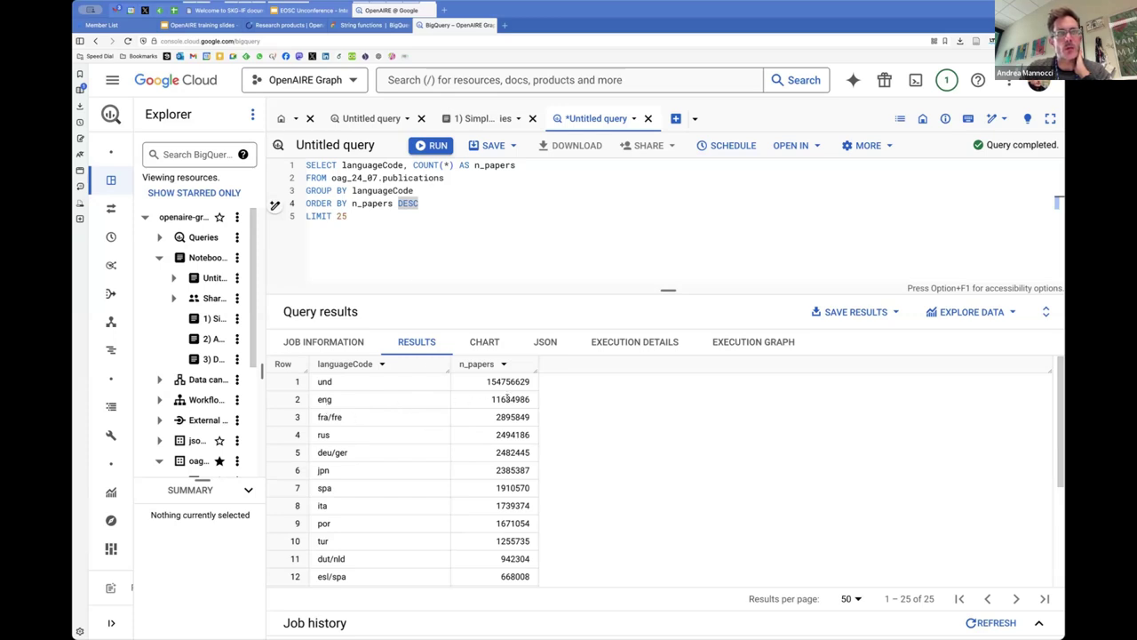
{"action": "left_click", "coordinate": [441, 226]}
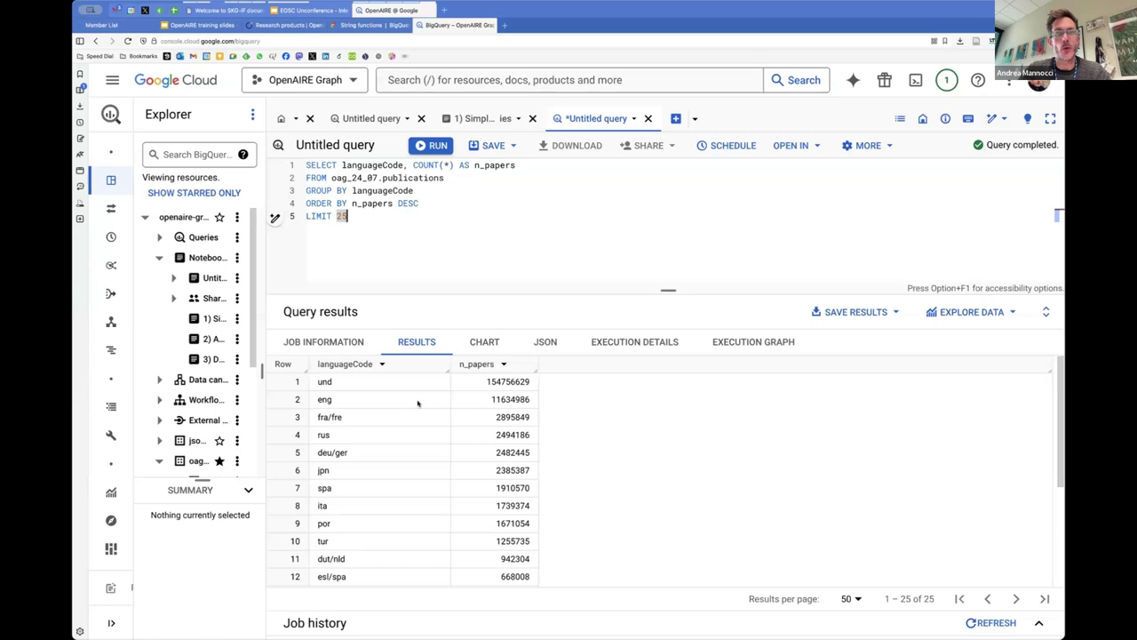
- Copy the SQL of the "count publications by country" task from the Simple queries notebook, leaving out the %%bigquery line
{"action": "left_click", "coordinate": [488, 120]}
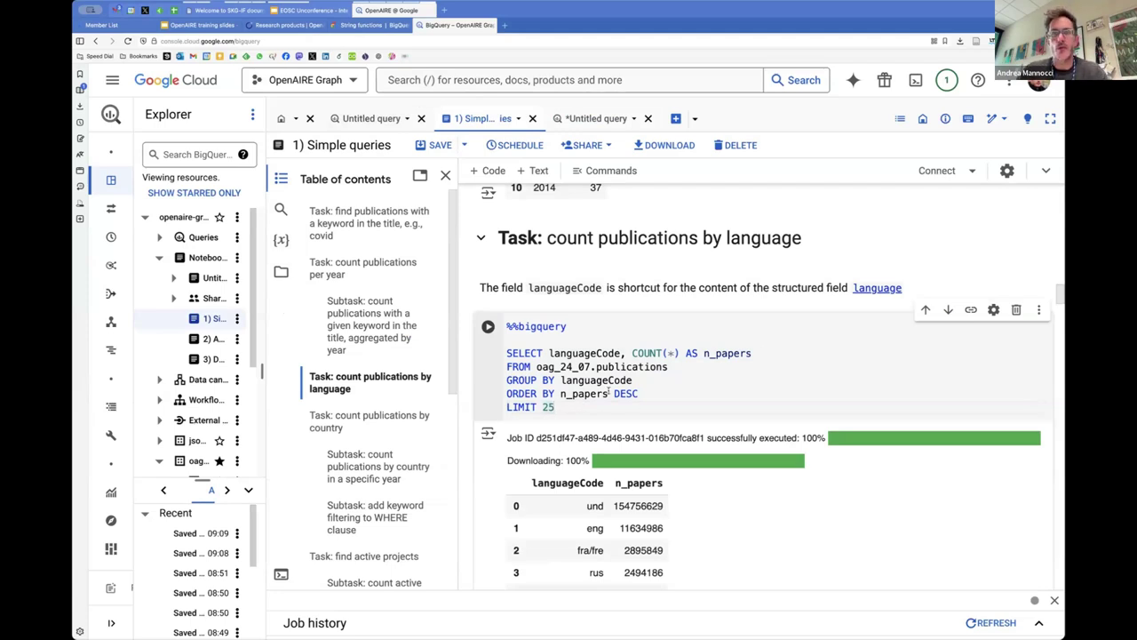
{"action": "scroll", "coordinate": [608, 392], "scroll_direction": "down", "scroll_amount": 10}
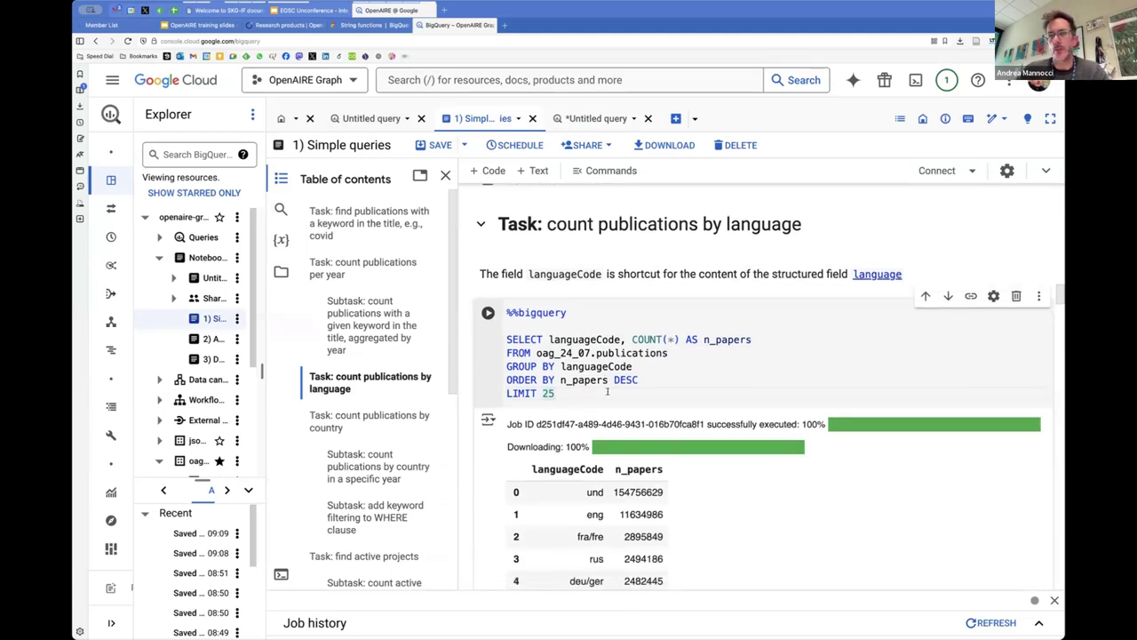
{"action": "scroll", "coordinate": [608, 392], "scroll_direction": "down", "scroll_amount": 5}
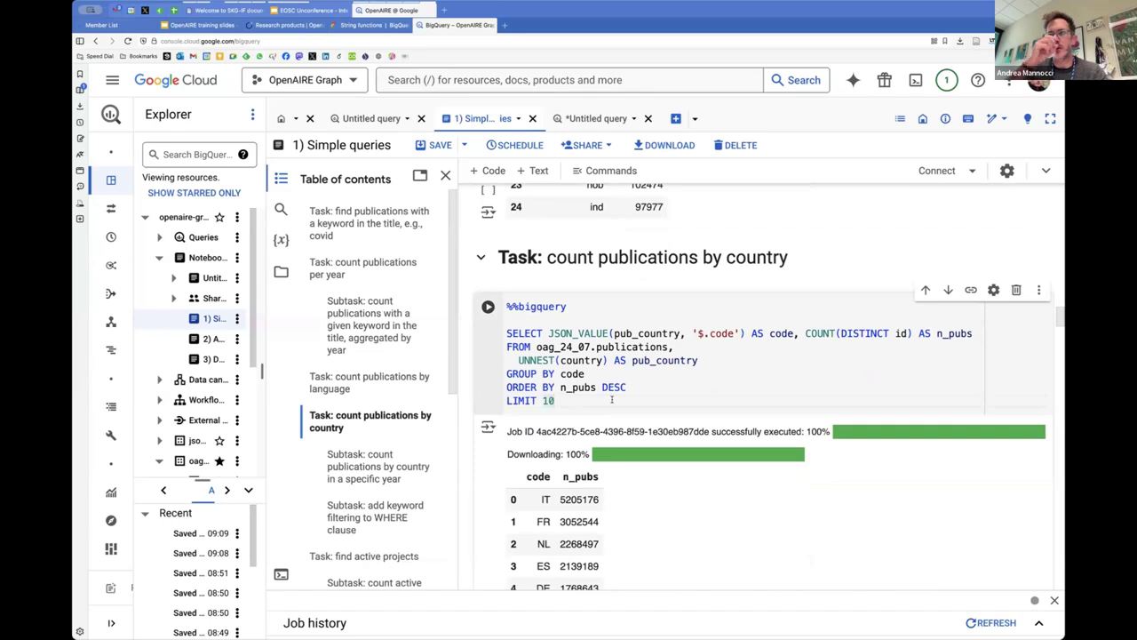
{"action": "left_click", "coordinate": [611, 399]}
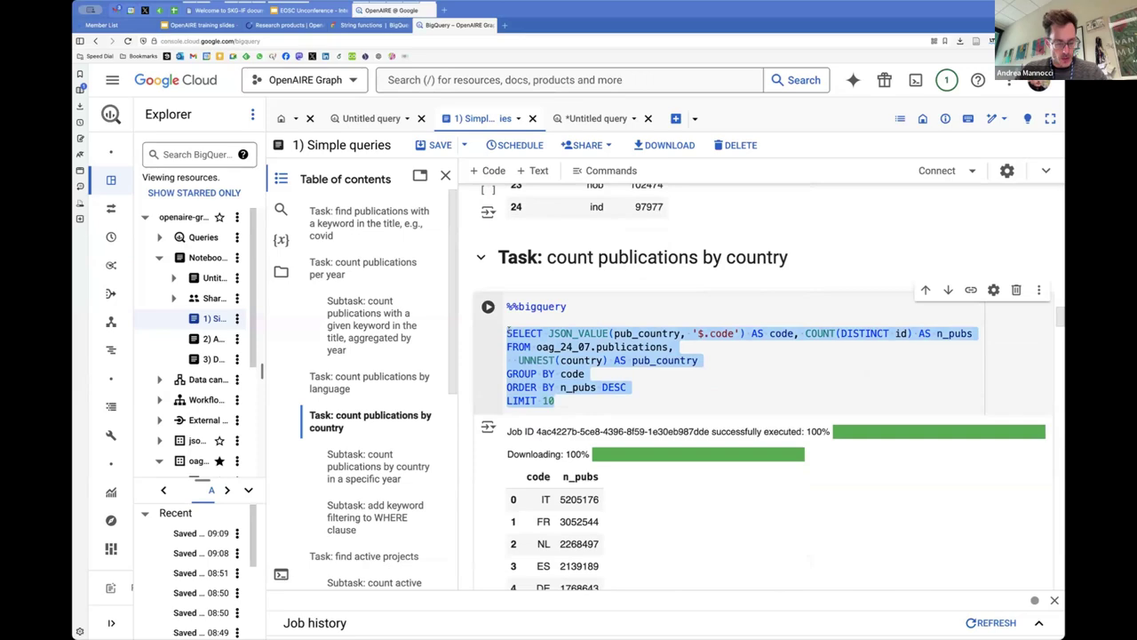
- Replace the language query with the copied publications-by-country SQL and run it
{"action": "left_click", "coordinate": [596, 118]}
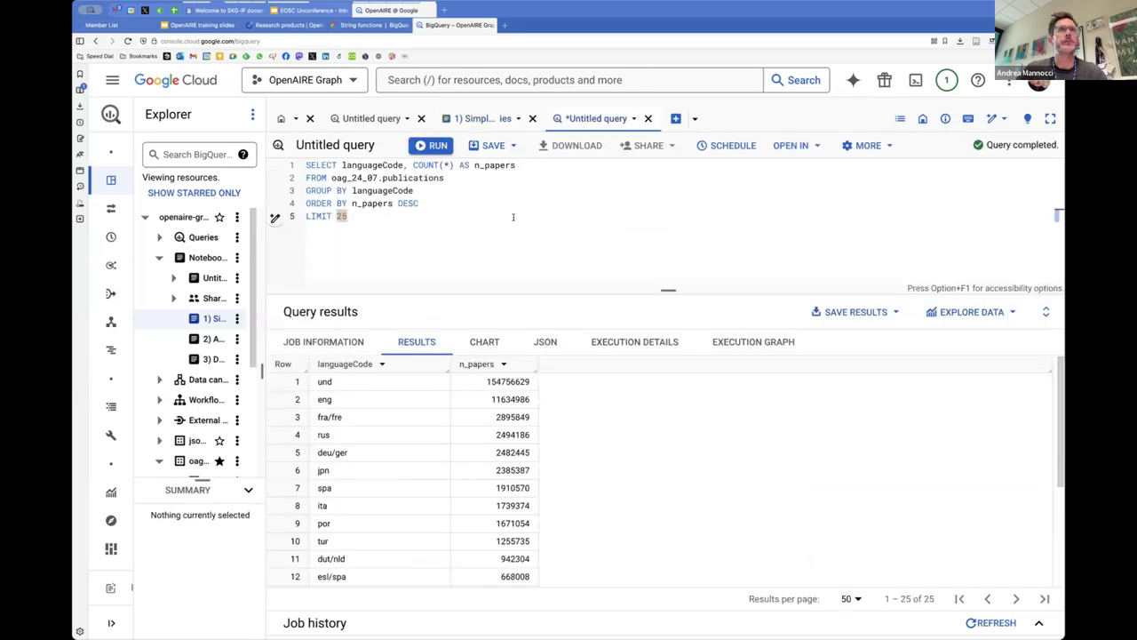
{"action": "left_click", "coordinate": [454, 172]}
{"action": "key", "text": "ctrl+a"}
{"action": "type", "text": "SELECT JSON_VALUE(pub_country, '$.code') AS code, COUNT(DISTINCT id) AS n_pubs FROM oag_24_07.publications,   UNNEST(country) AS pub_country GROUP BY code ORDER BY n_pubs DESC LIMIT 10"}
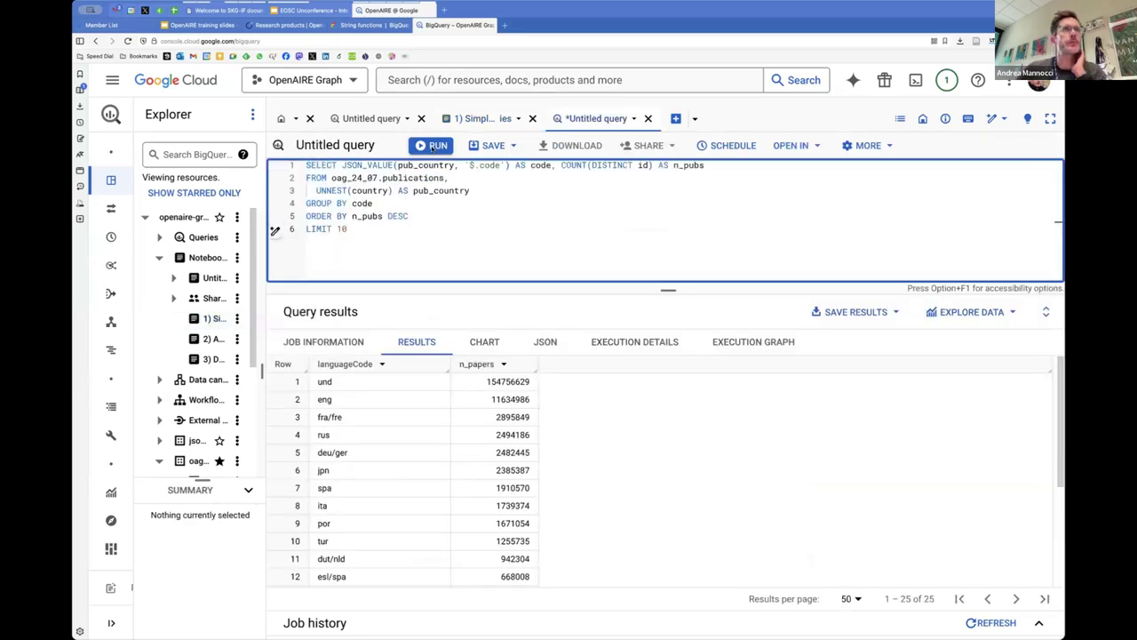
{"action": "key", "text": "ctrl+Return"}
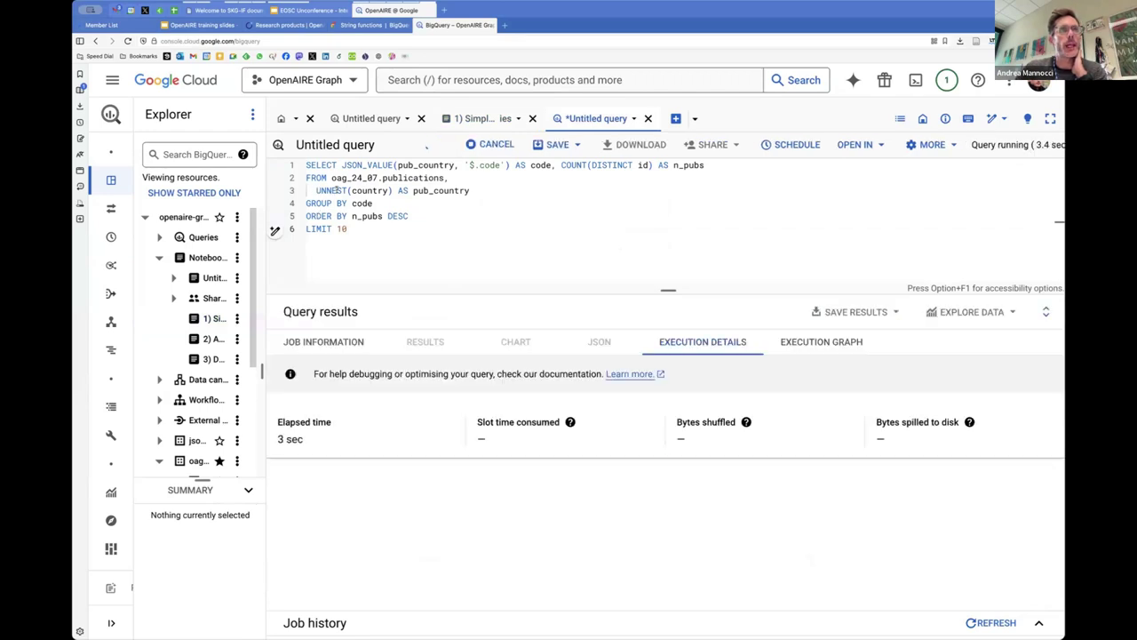
- Examine the UNNEST(country) AS pub_country line in the publications-by-country query
{"action": "left_click_drag", "start_coordinate": [314, 190], "coordinate": [471, 190]}
{"action": "left_click", "coordinate": [481, 190]}
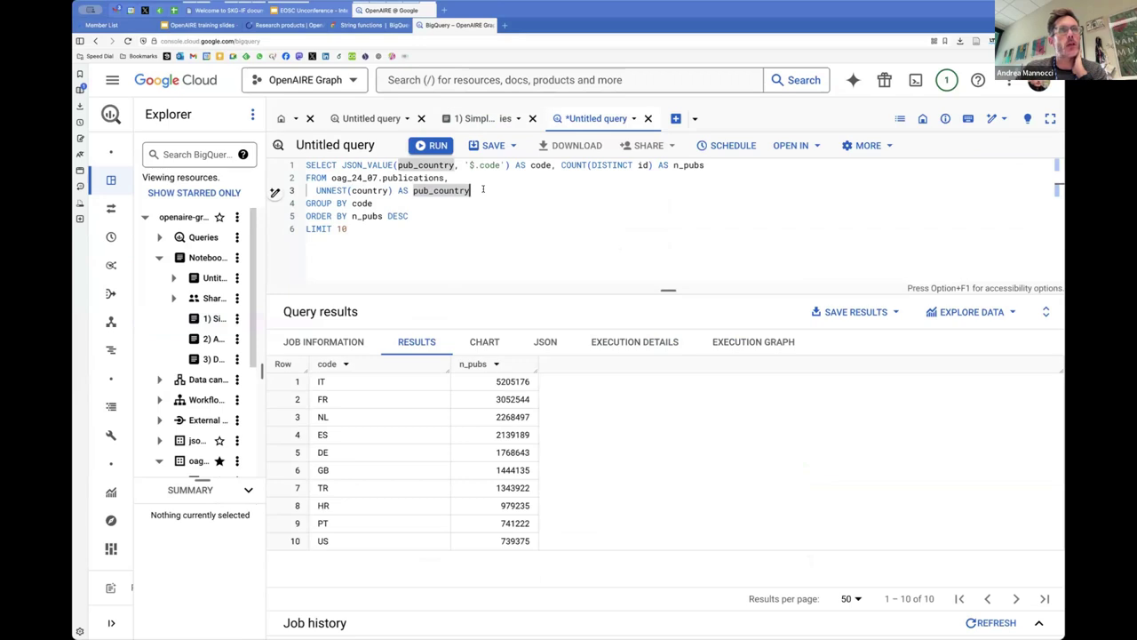
{"action": "left_click_drag", "start_coordinate": [491, 189], "coordinate": [305, 190]}
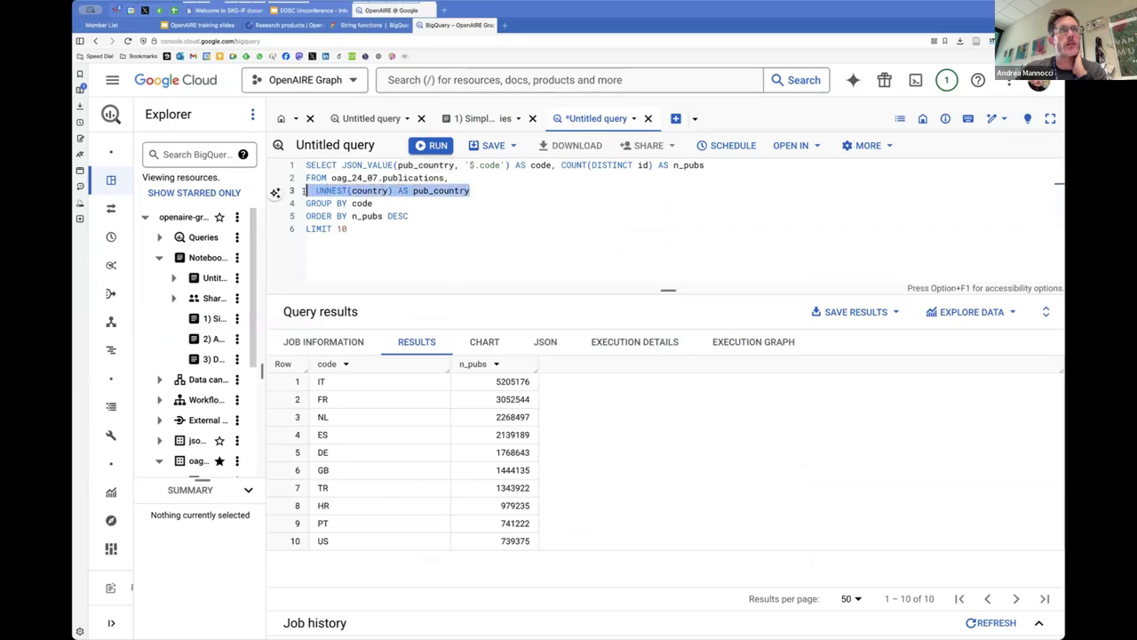
{"action": "left_click", "coordinate": [315, 190]}
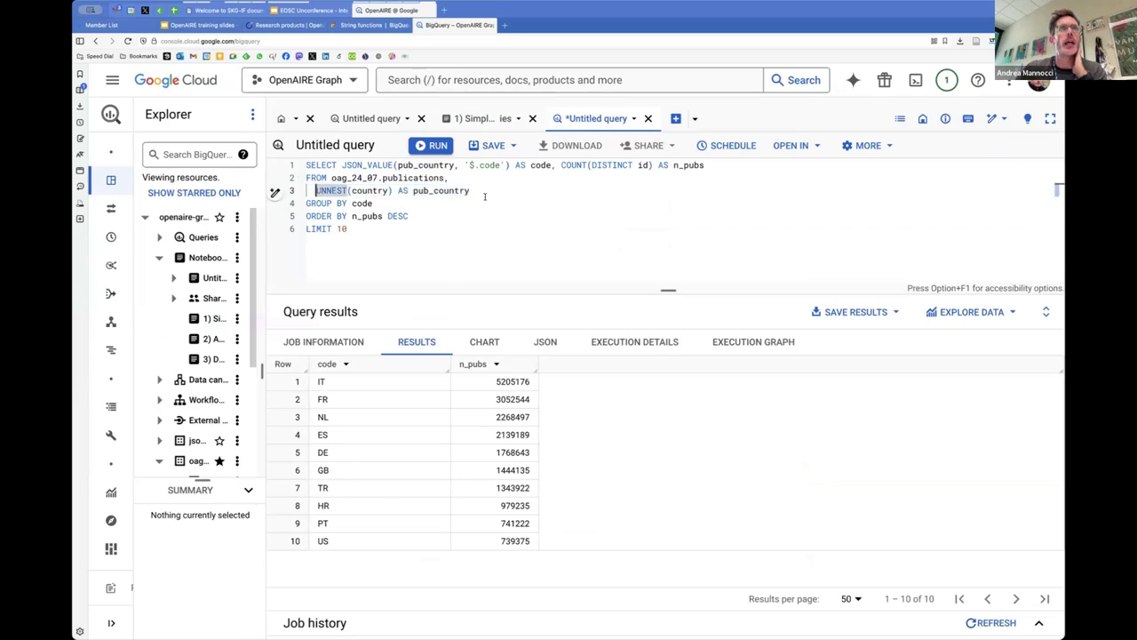
- Check the country field's cardinality, object structure and code attribute in the OpenAIRE Research products documentation, and return to the BigQuery country query
{"action": "left_click", "coordinate": [283, 25]}
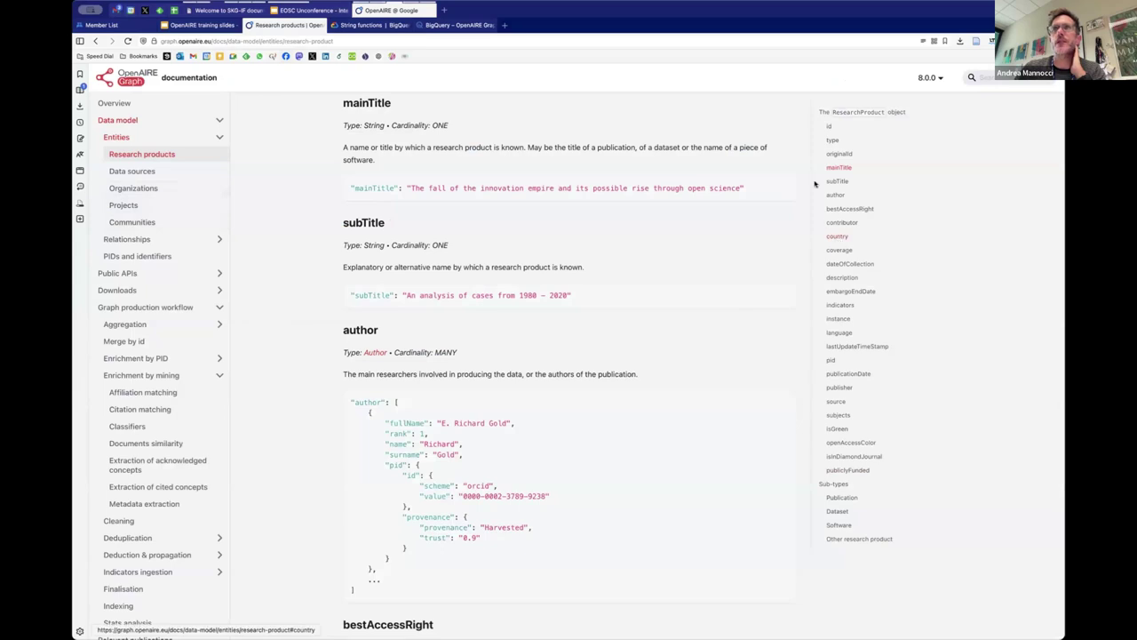
{"action": "left_click", "coordinate": [835, 236]}
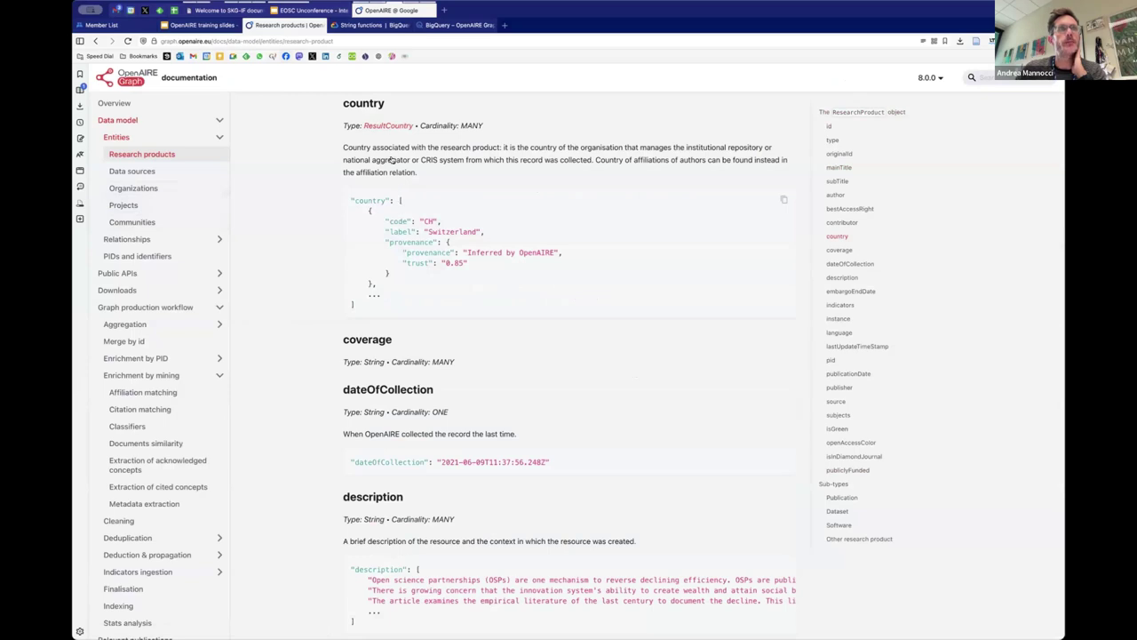
{"action": "left_click_drag", "start_coordinate": [482, 125], "coordinate": [415, 125]}
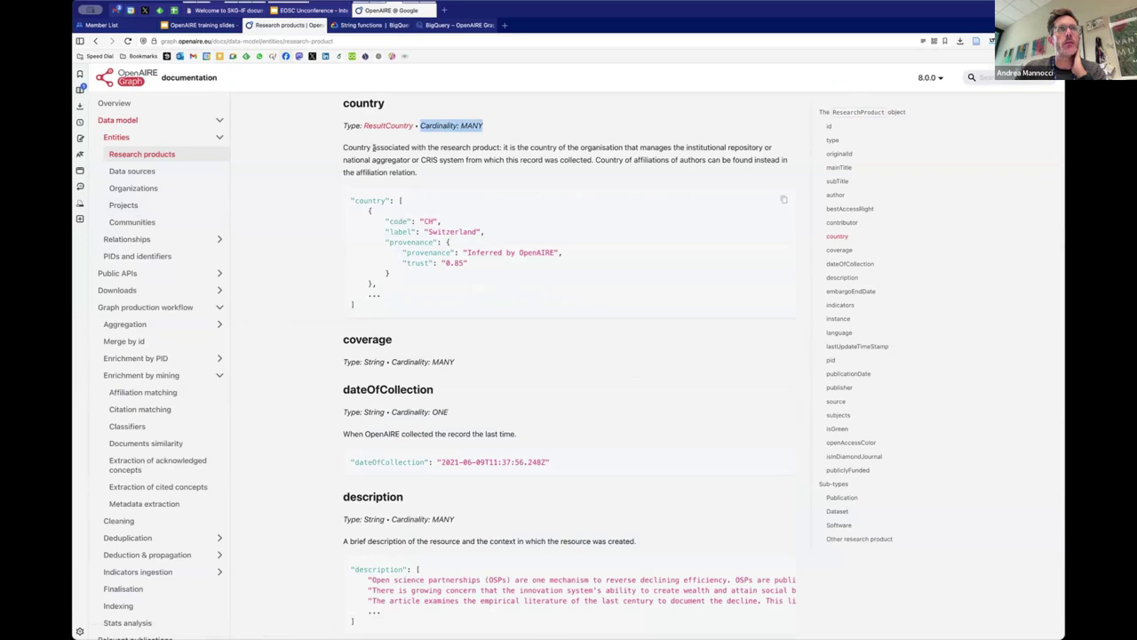
{"action": "left_click", "coordinate": [372, 220]}
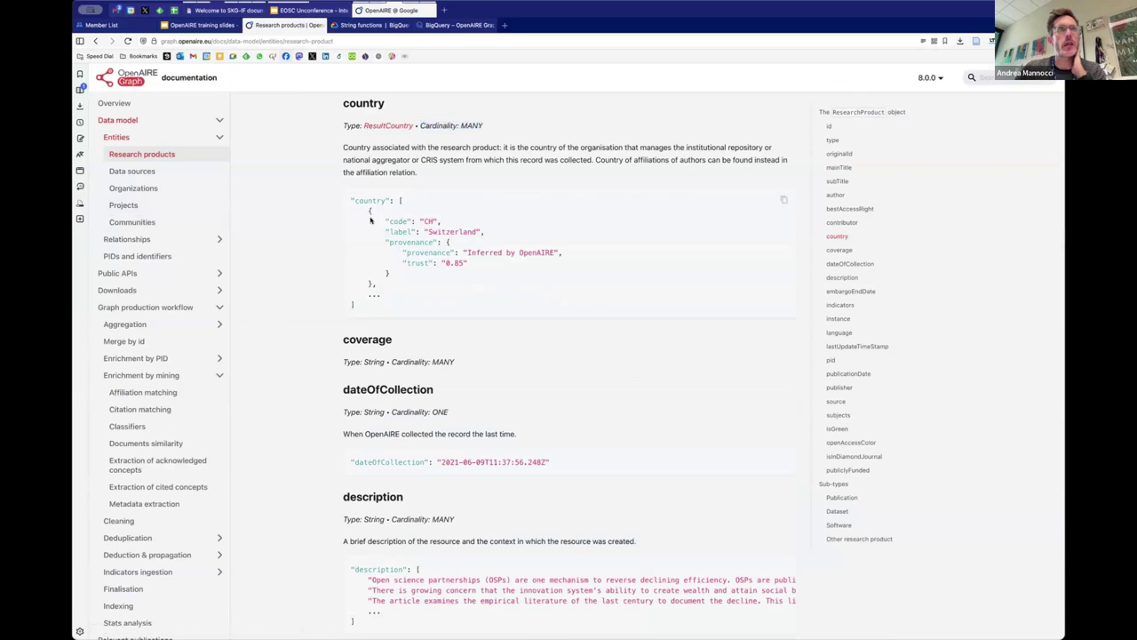
{"action": "left_click_drag", "start_coordinate": [372, 220], "coordinate": [391, 277]}
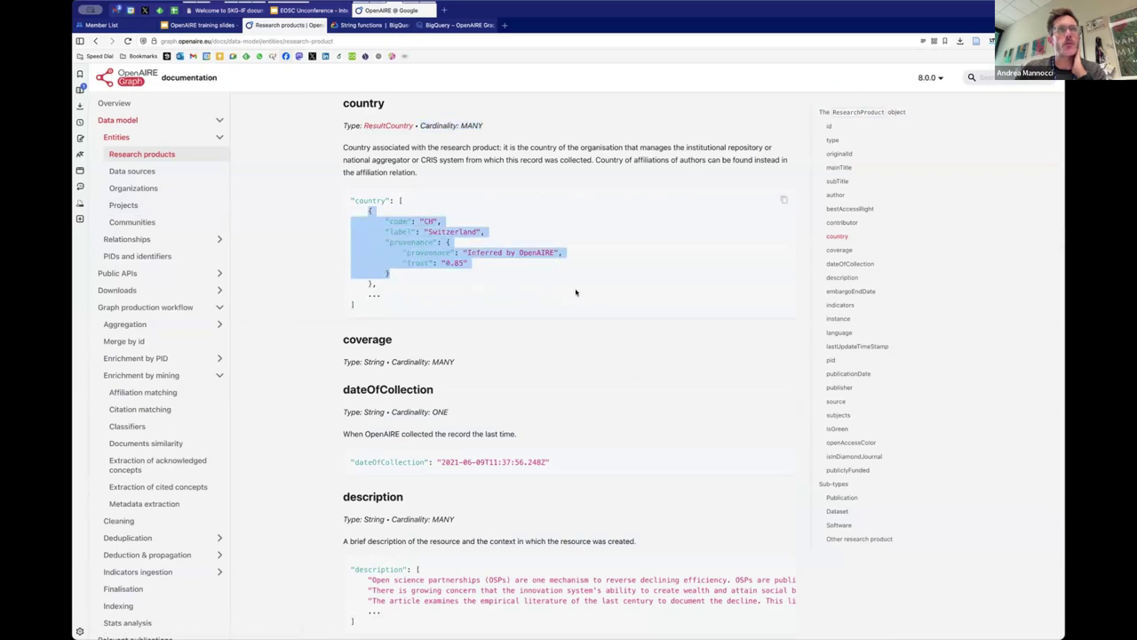
{"action": "left_click", "coordinate": [421, 223]}
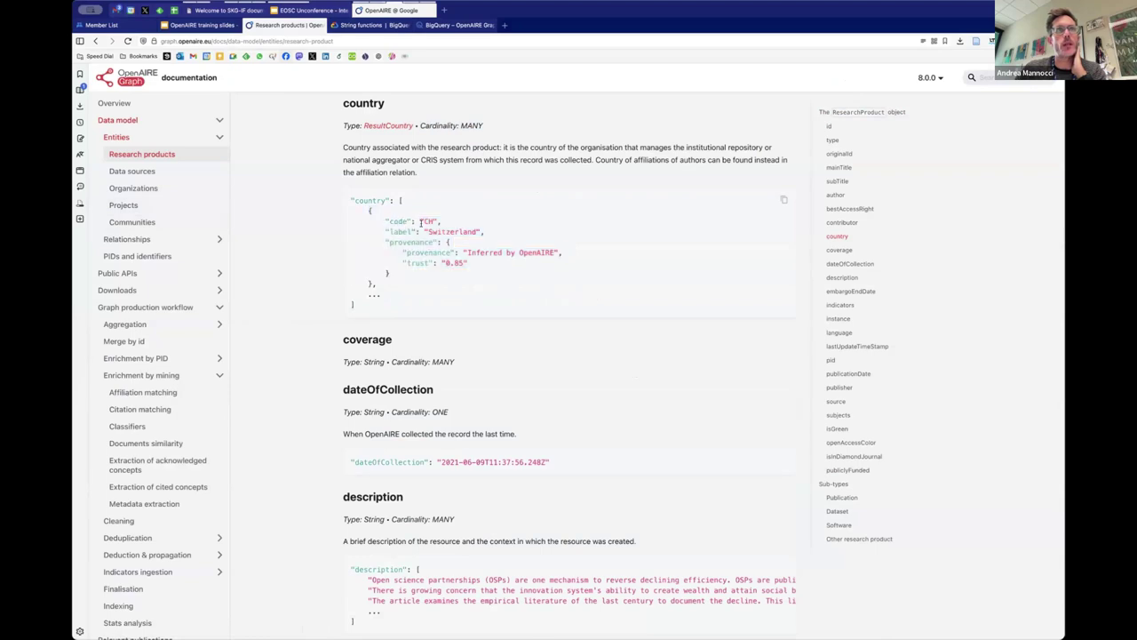
{"action": "left_click_drag", "start_coordinate": [382, 223], "coordinate": [449, 224]}
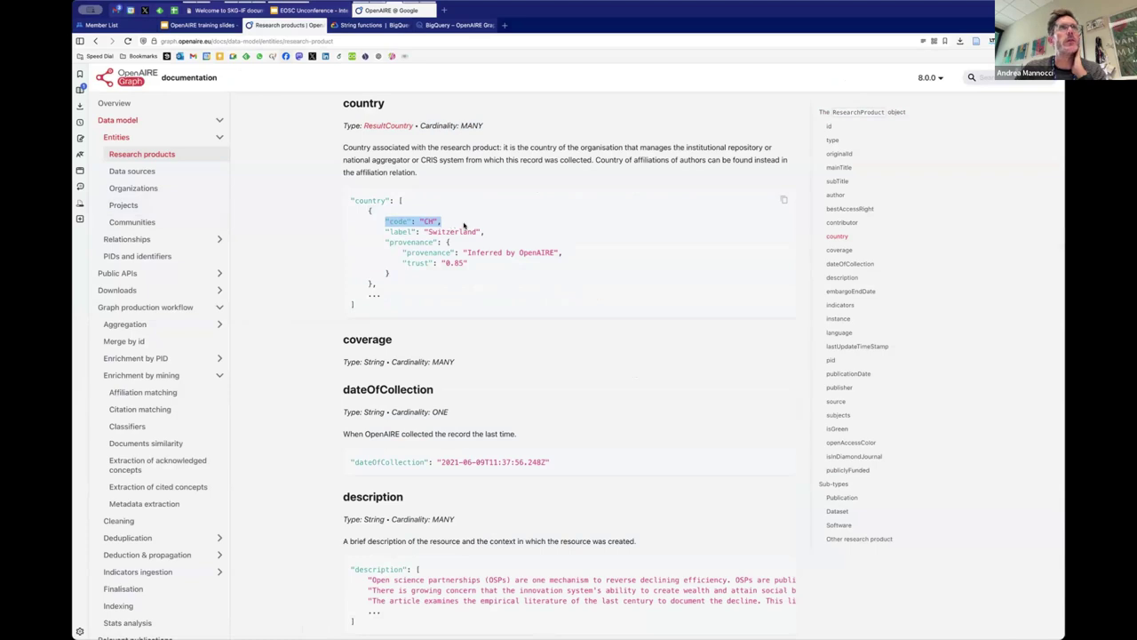
{"action": "left_click", "coordinate": [464, 26]}
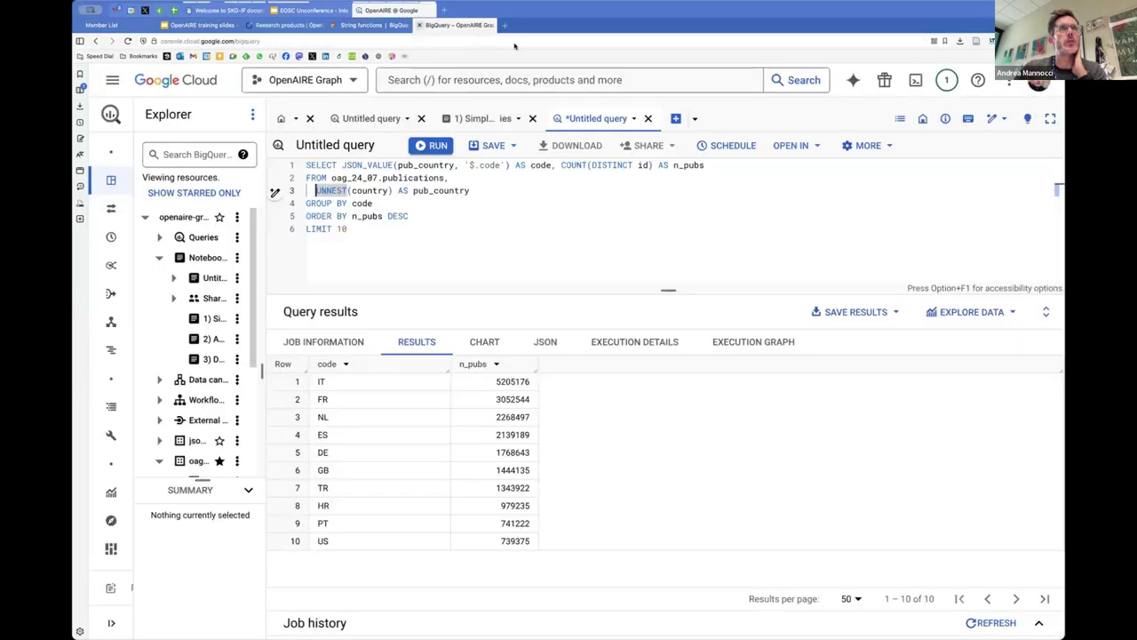
- Examine how the country query unnests the country field as pub_country and extracts its code with JSON_VALUE
{"action": "left_click", "coordinate": [431, 177]}
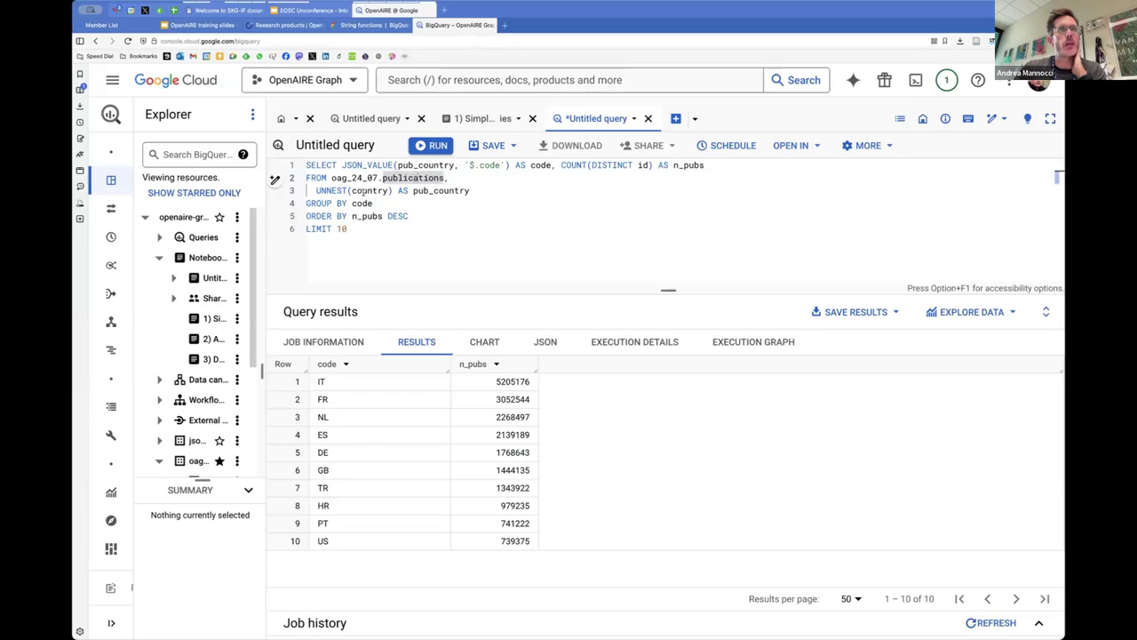
{"action": "left_click", "coordinate": [363, 192]}
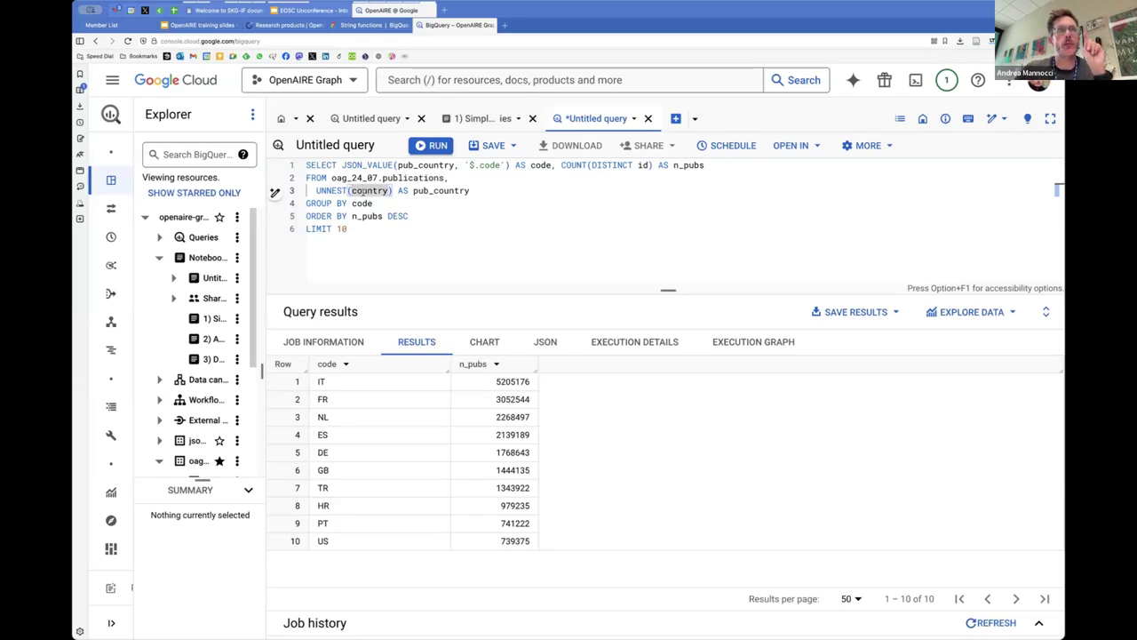
{"action": "left_click", "coordinate": [334, 191]}
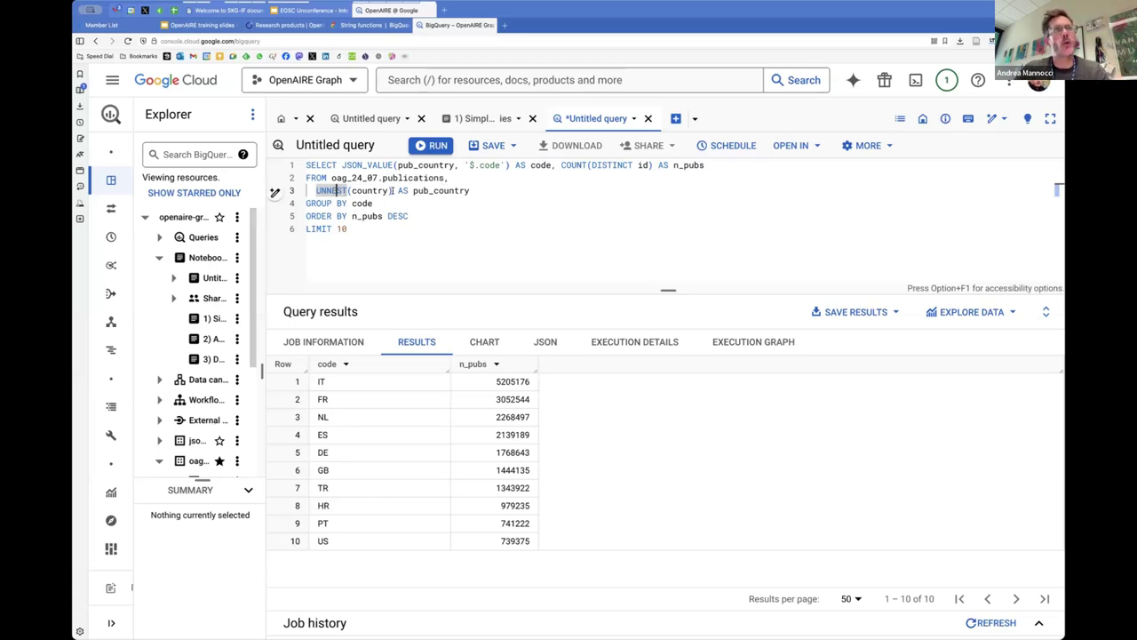
{"action": "left_click", "coordinate": [402, 190]}
{"action": "left_click", "coordinate": [473, 190]}
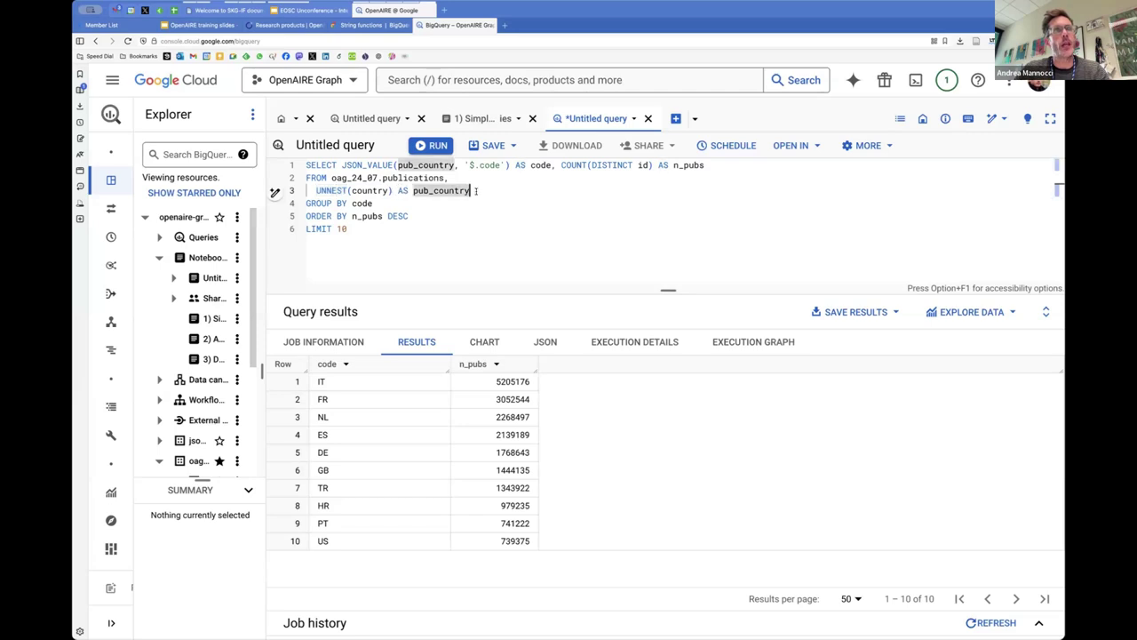
{"action": "double_click", "coordinate": [442, 190]}
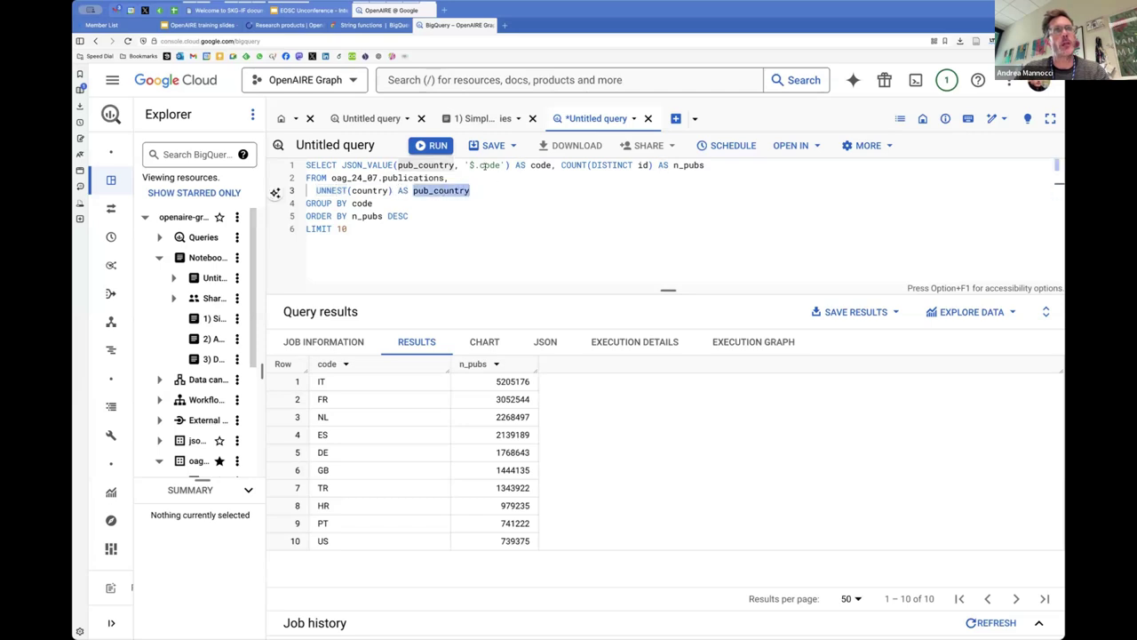
{"action": "left_click", "coordinate": [436, 165]}
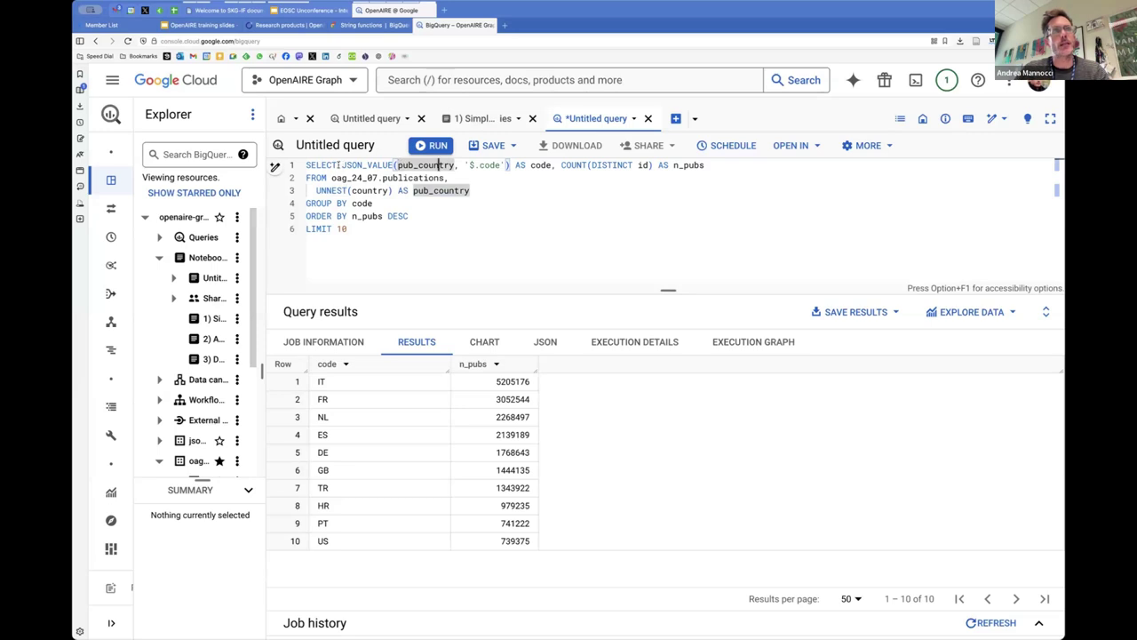
{"action": "left_click", "coordinate": [341, 165]}
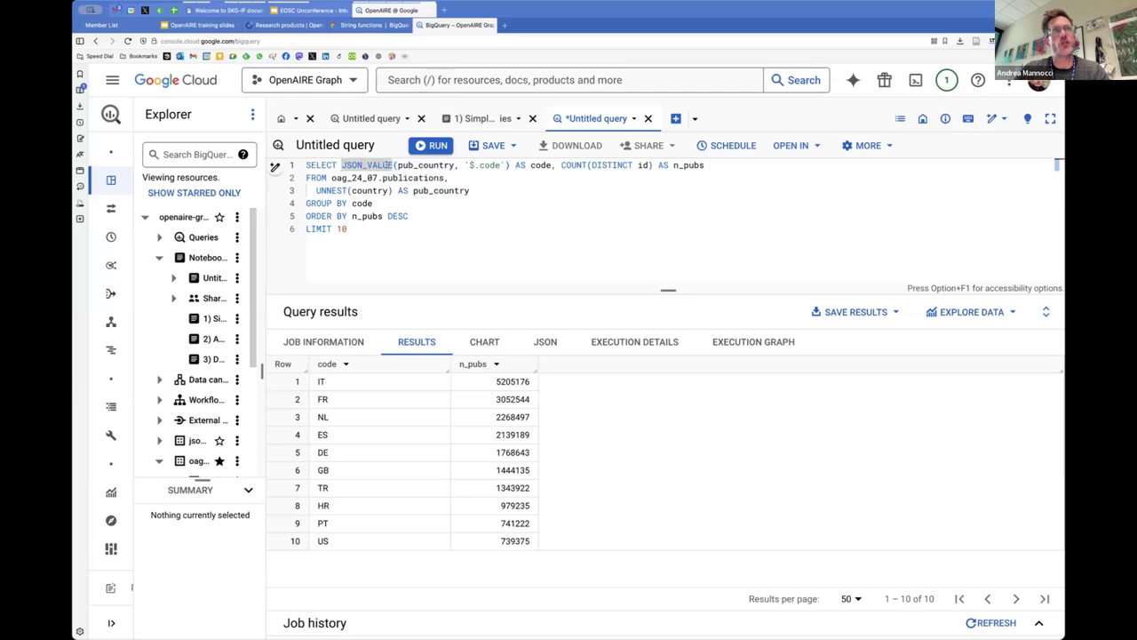
{"action": "left_click", "coordinate": [433, 166]}
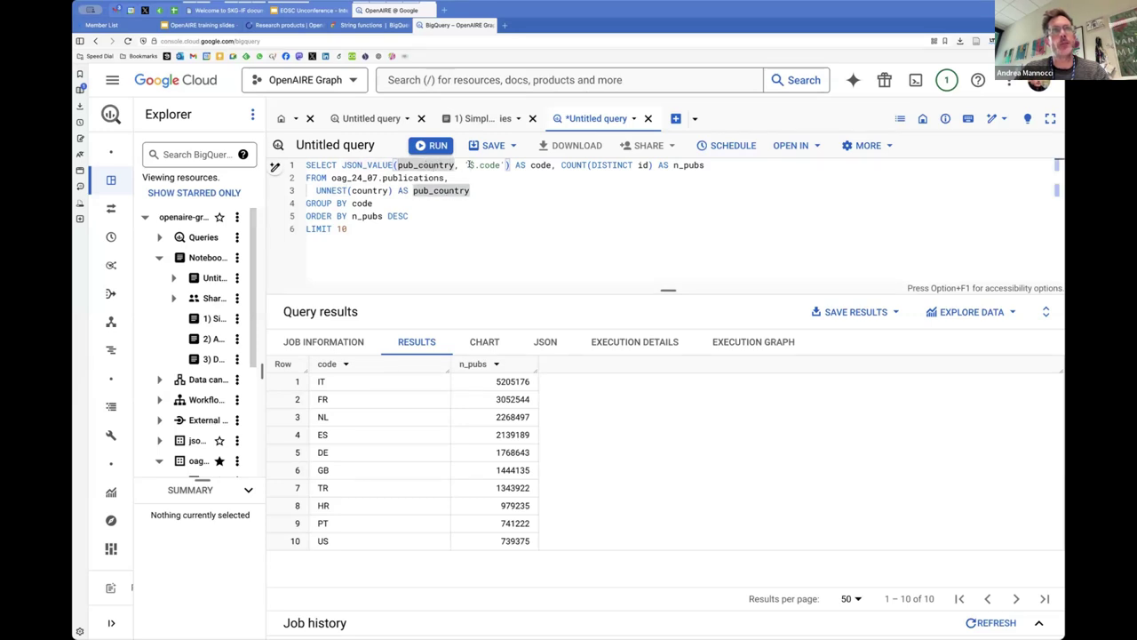
{"action": "left_click_drag", "start_coordinate": [469, 165], "coordinate": [552, 165]}
- Rename the alias of the JSON_VALUE column in the SELECT line to country_code
{"action": "left_click", "coordinate": [500, 165]}
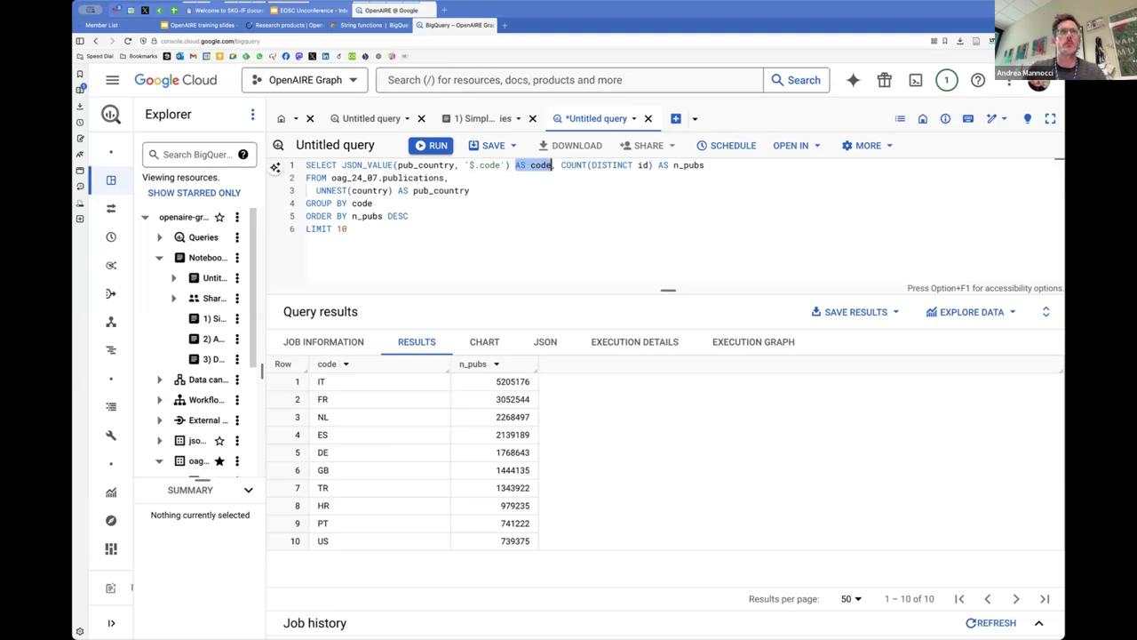
{"action": "left_click", "coordinate": [519, 165]}
{"action": "left_click", "coordinate": [531, 165]}
{"action": "type", "text": "country"}
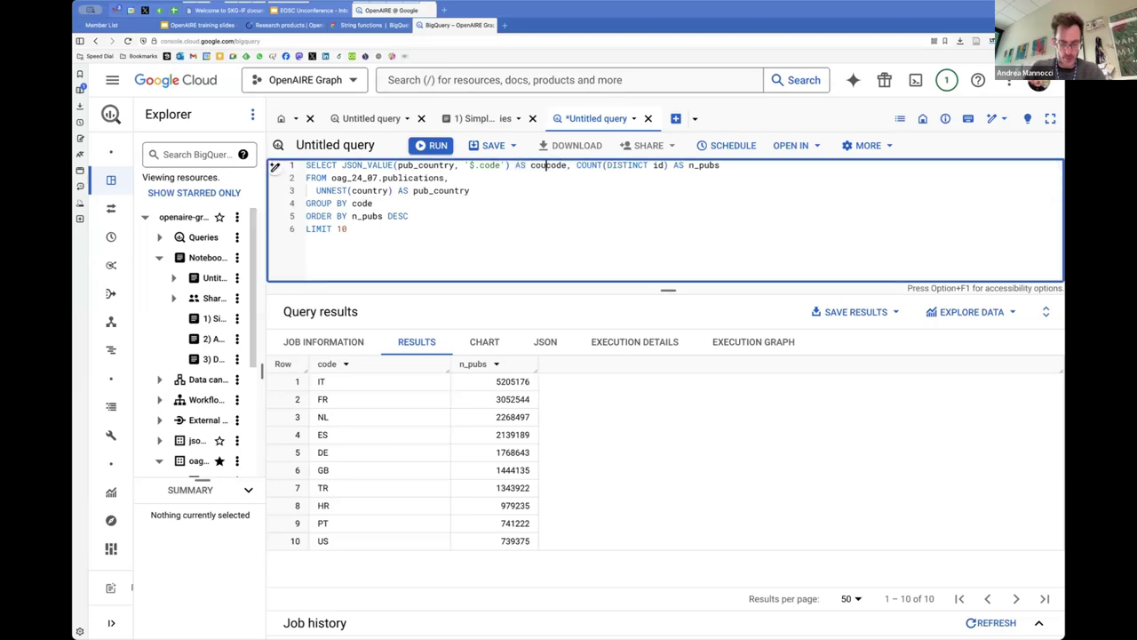
{"action": "type", "text": "_"}
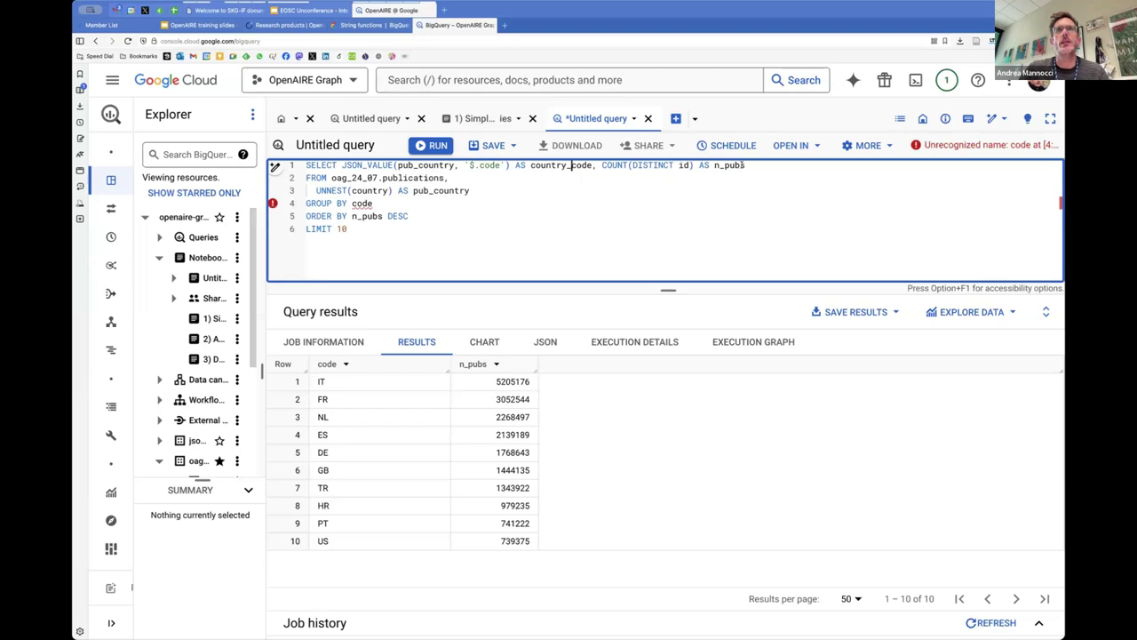
{"action": "left_click", "coordinate": [747, 166]}
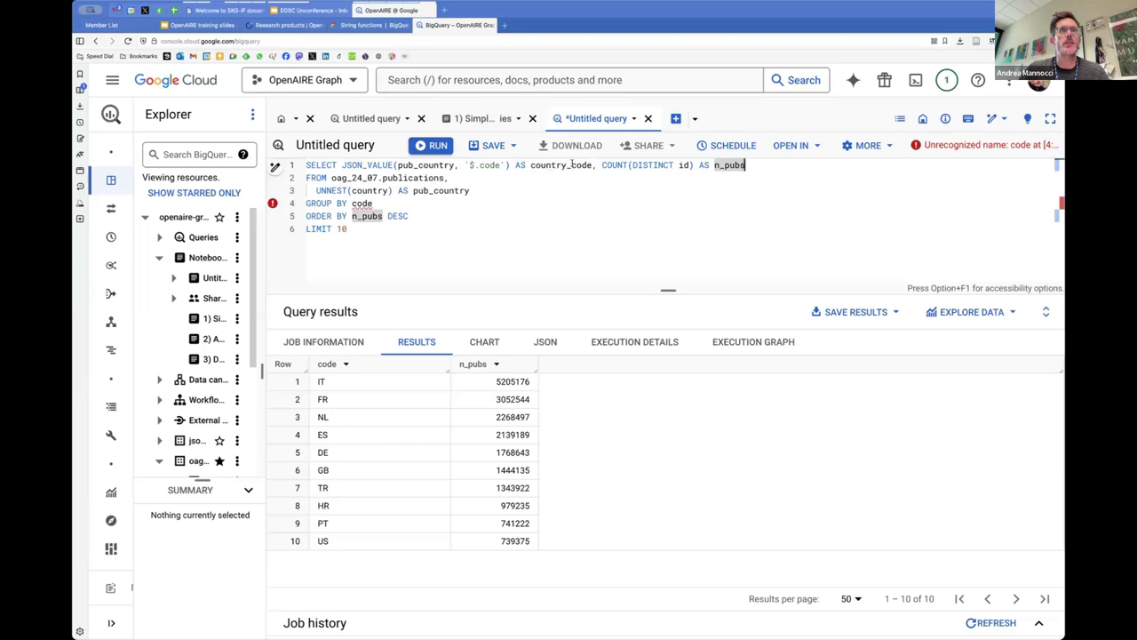
- Replace the GROUP BY column with country_code and run the query
{"action": "mouse_move", "coordinate": [363, 203]}
{"action": "mouse_move", "coordinate": [272, 203]}
{"action": "double_click", "coordinate": [557, 165]}
{"action": "key", "text": "super+c"}
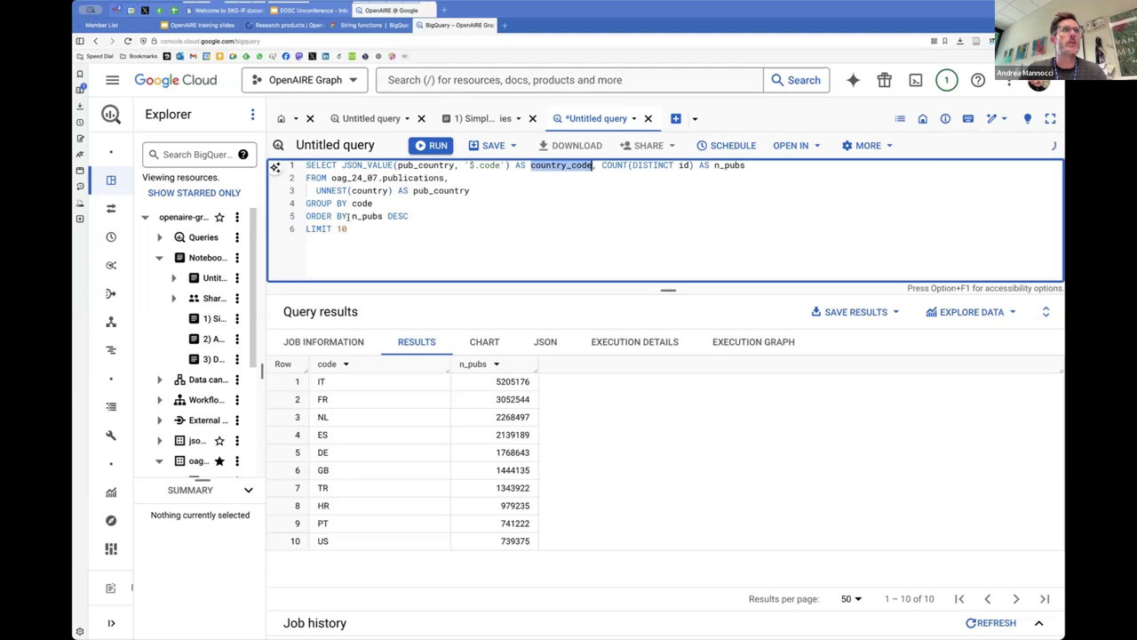
{"action": "double_click", "coordinate": [362, 203]}
{"action": "key", "text": "super+v"}
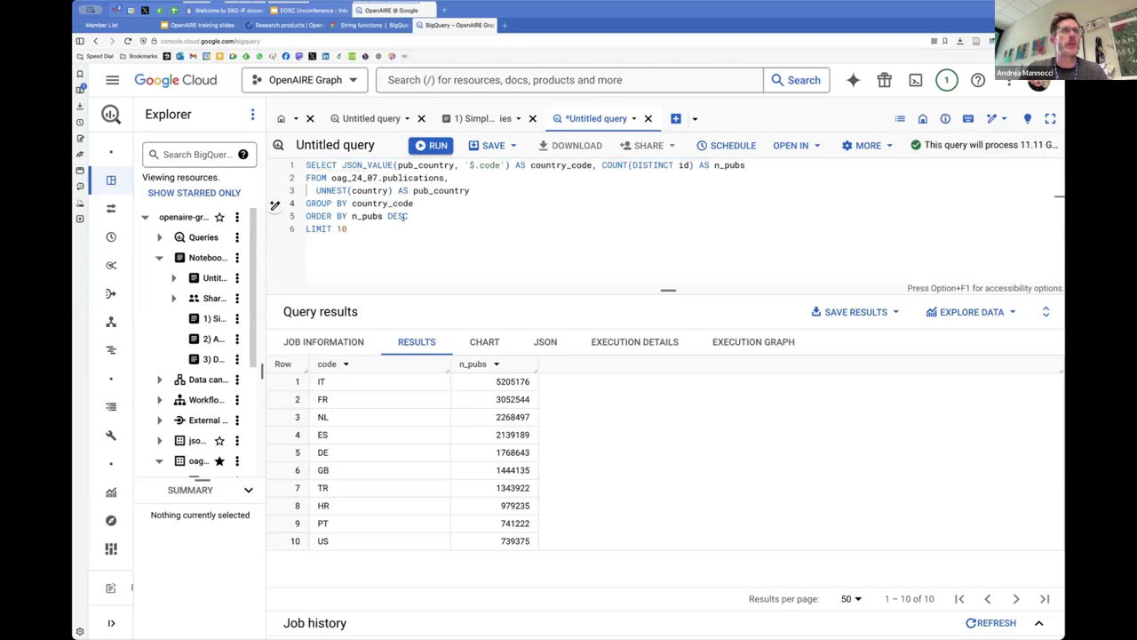
{"action": "left_click", "coordinate": [432, 146]}
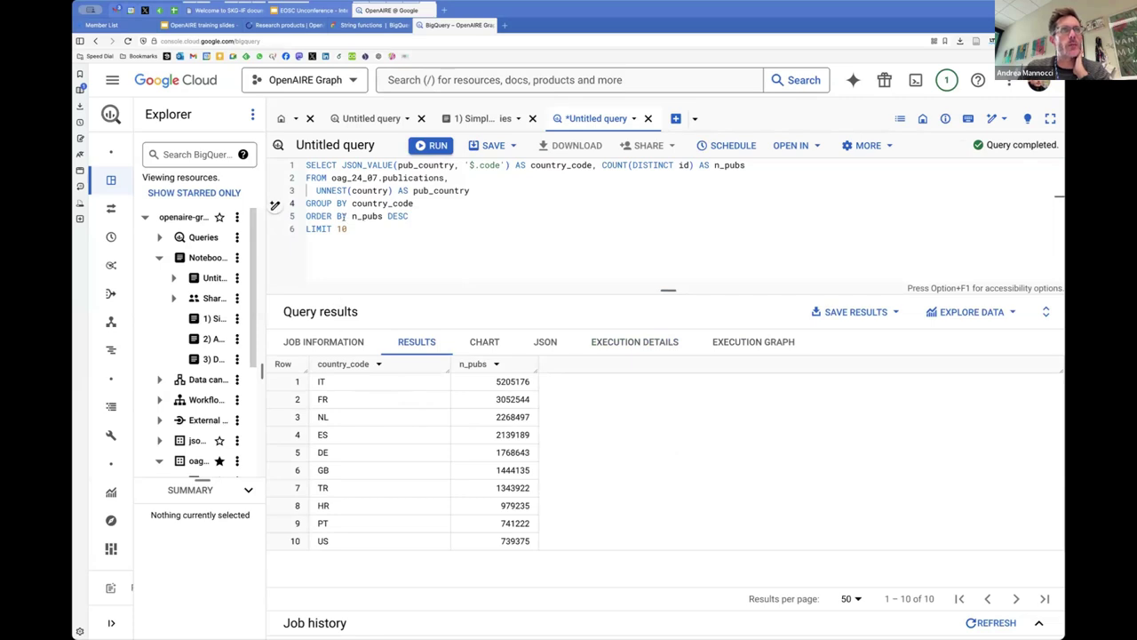
- Add a WHERE line with the CONTAINS_SUBSTR function between the UNNEST and GROUP BY lines
{"action": "double_click", "coordinate": [369, 229]}
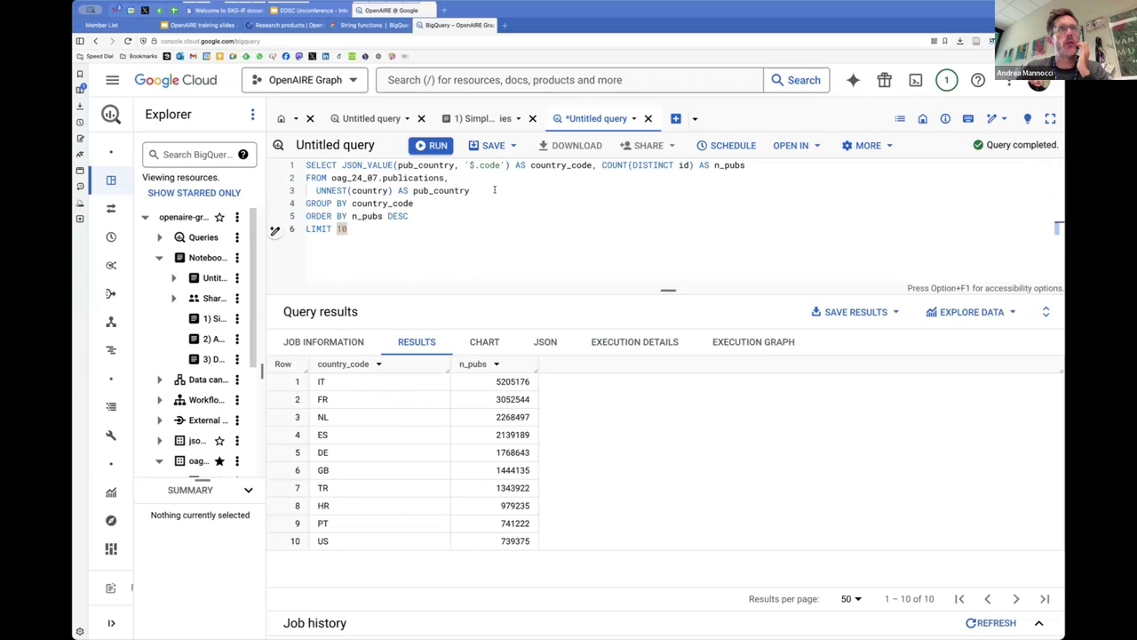
{"action": "left_click", "coordinate": [495, 189]}
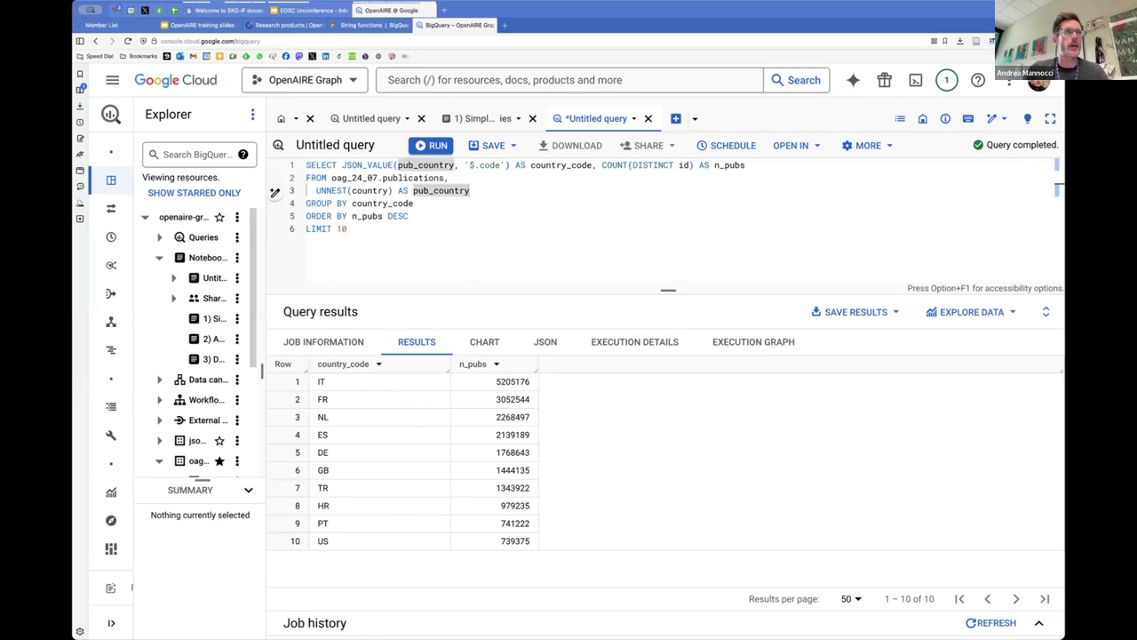
{"action": "key", "text": "Return"}
{"action": "key", "text": "Return"}
{"action": "key", "text": "Return"}
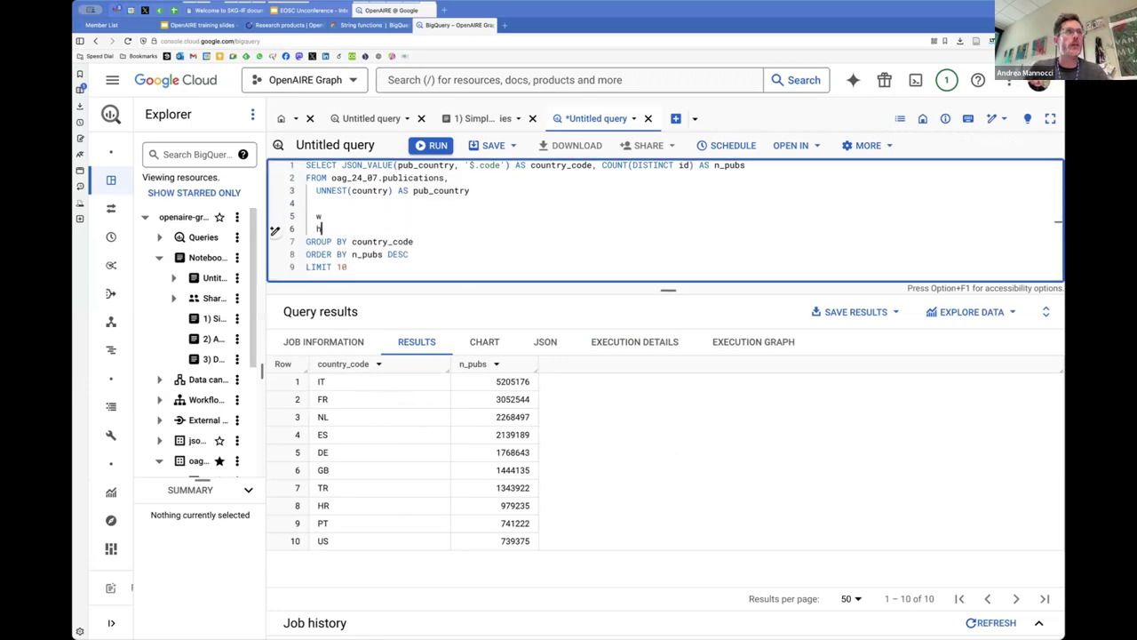
{"action": "key", "text": "BackSpace"}
{"action": "key", "text": "BackSpace"}
{"action": "key", "text": "BackSpace"}
{"action": "key", "text": "BackSpace"}
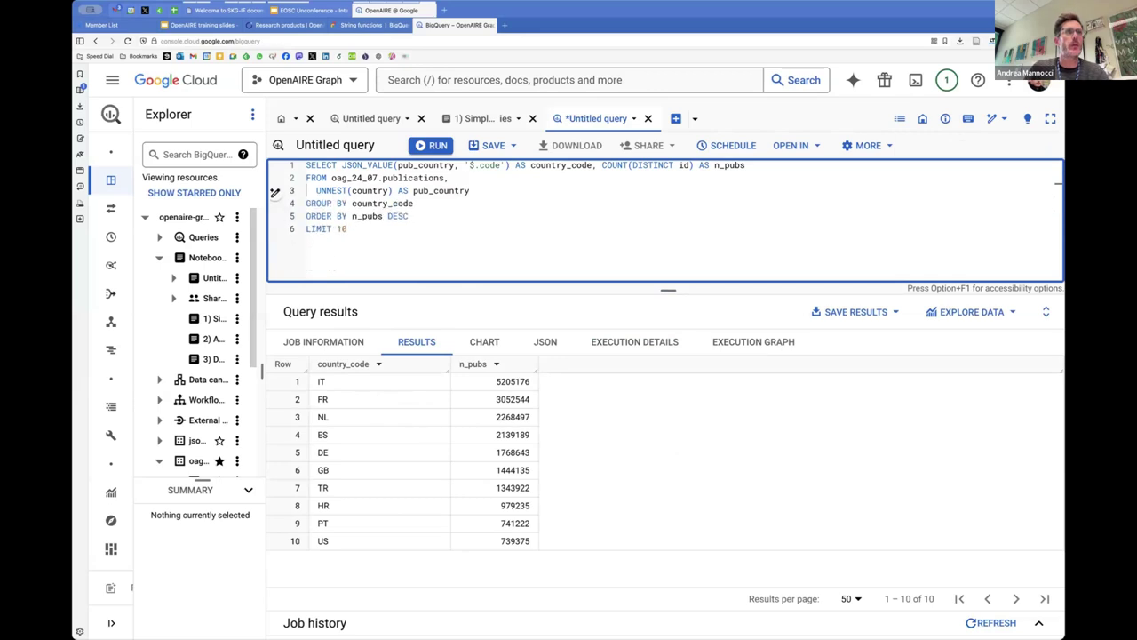
{"action": "key", "text": "Return"}
{"action": "key", "text": "BackSpace"}
{"action": "key", "text": "BackSpace"}
{"action": "type", "text": "WHERE"}
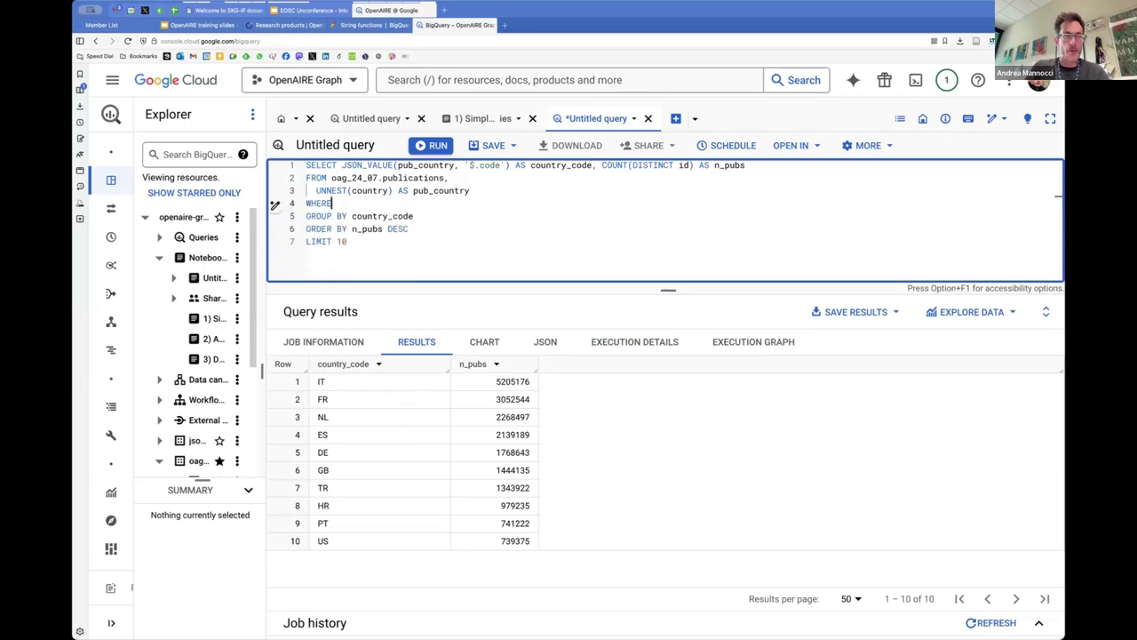
{"action": "type", "text": " CONTA"}
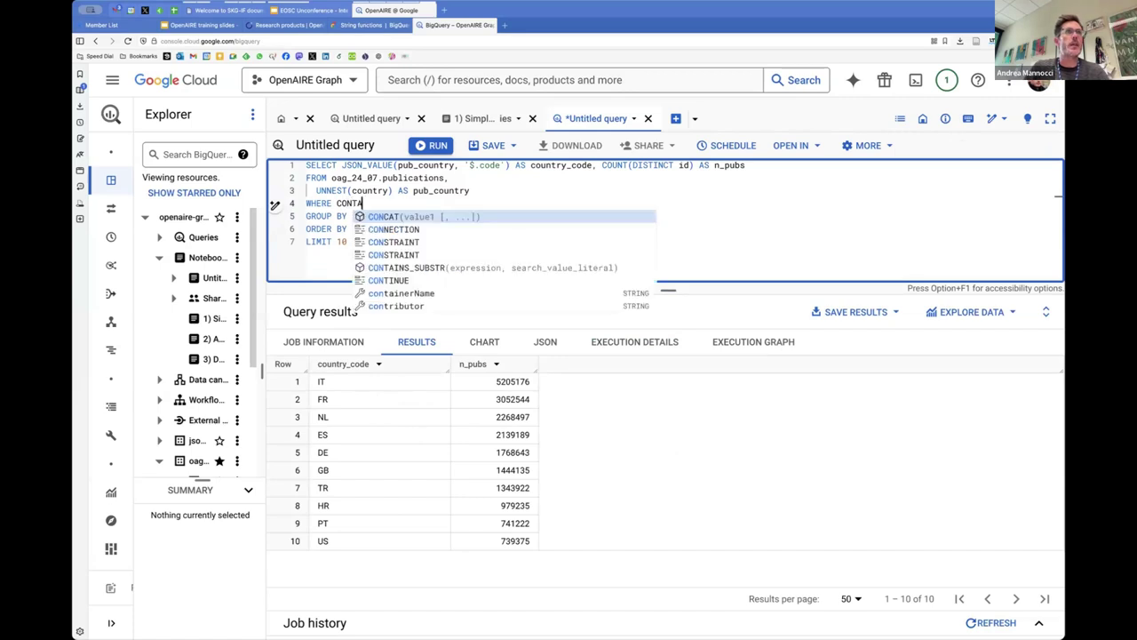
{"action": "key", "text": "Tab"}
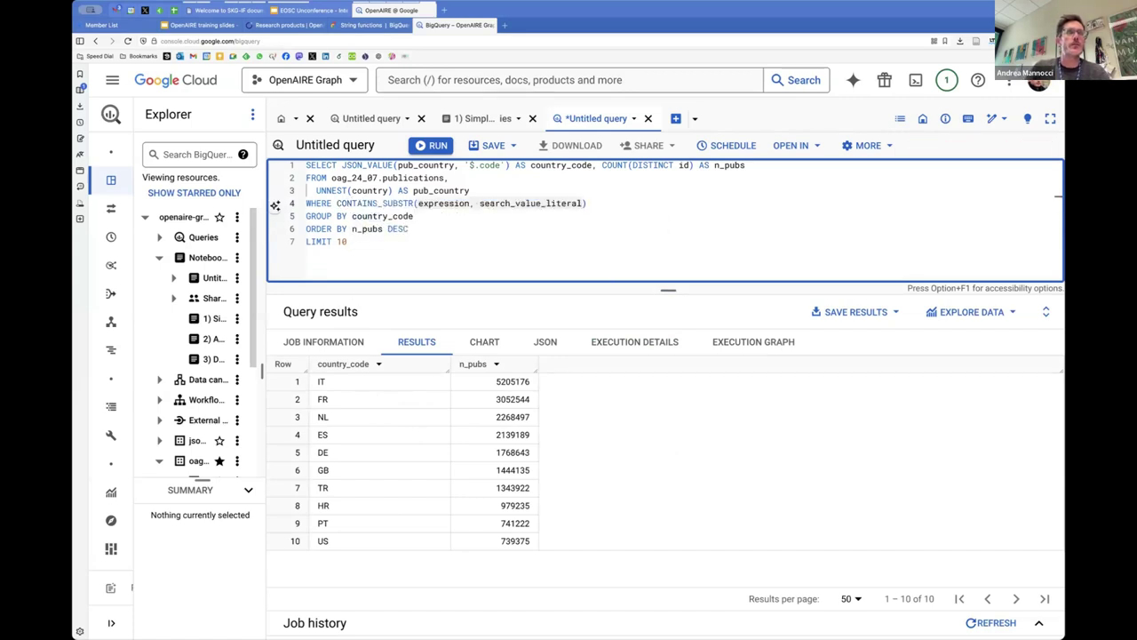
- Fill in the CONTAINS_SUBSTR arguments with mainTitle and 'covid', and run the filtered country query
{"action": "double_click", "coordinate": [445, 203]}
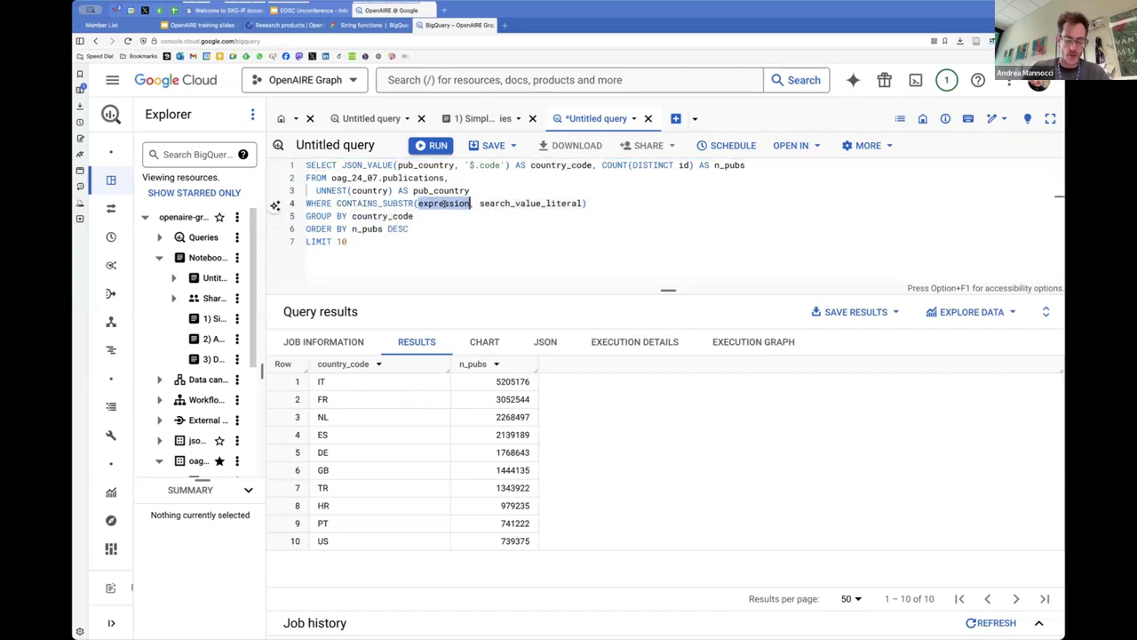
{"action": "type", "text": "mainTitle"}
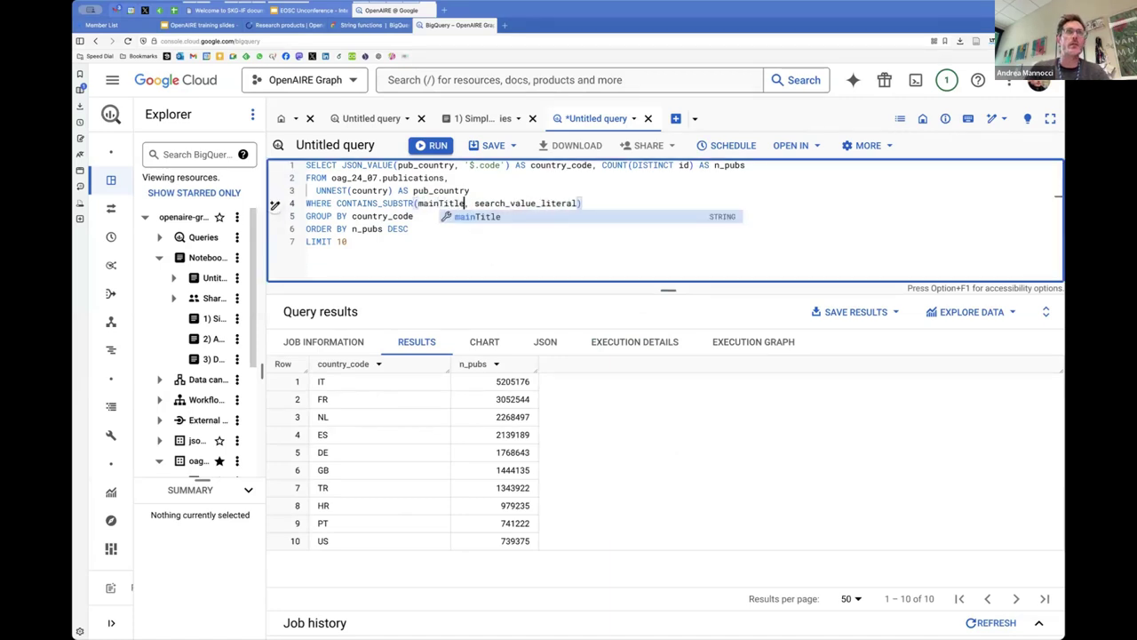
{"action": "double_click", "coordinate": [551, 204]}
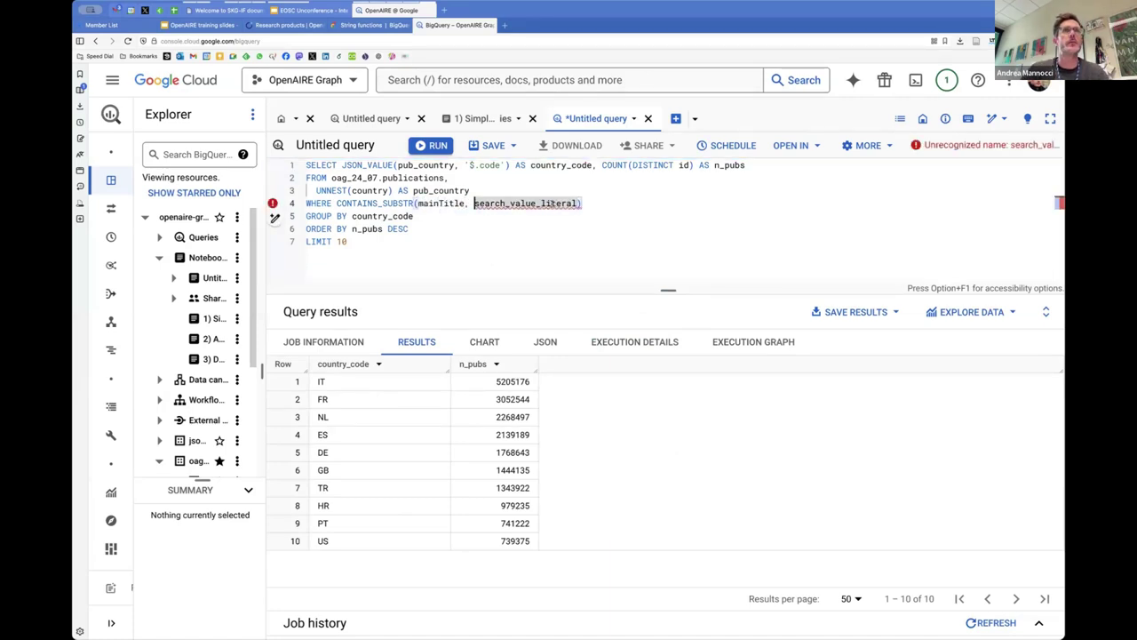
{"action": "double_click", "coordinate": [574, 203]}
{"action": "type", "text": "'"}
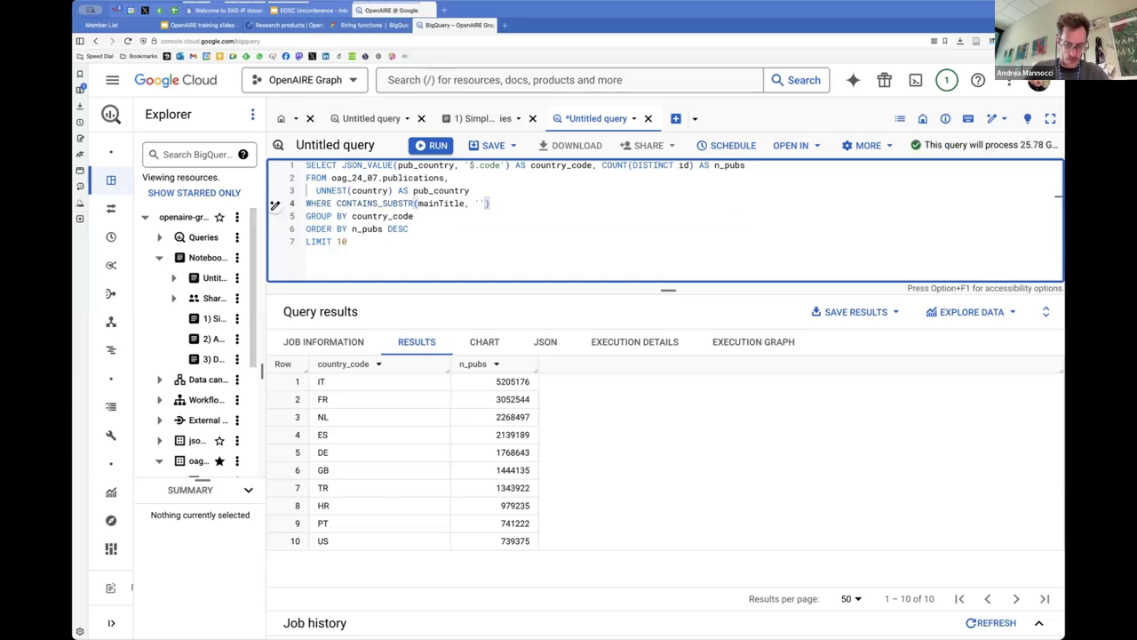
{"action": "type", "text": "cov"}
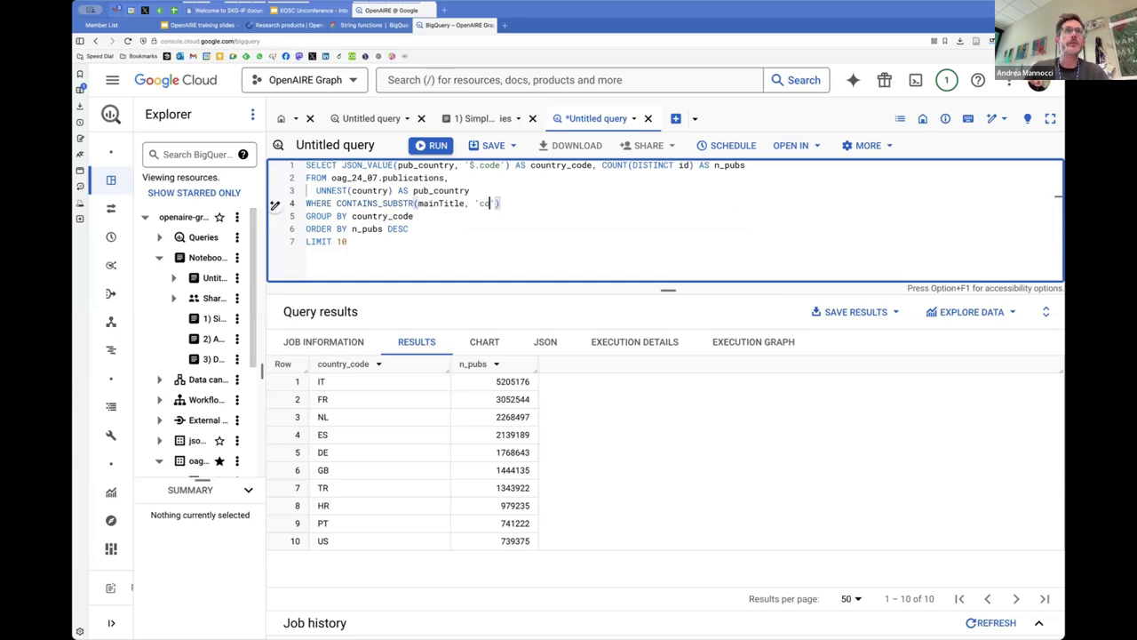
{"action": "type", "text": "id"}
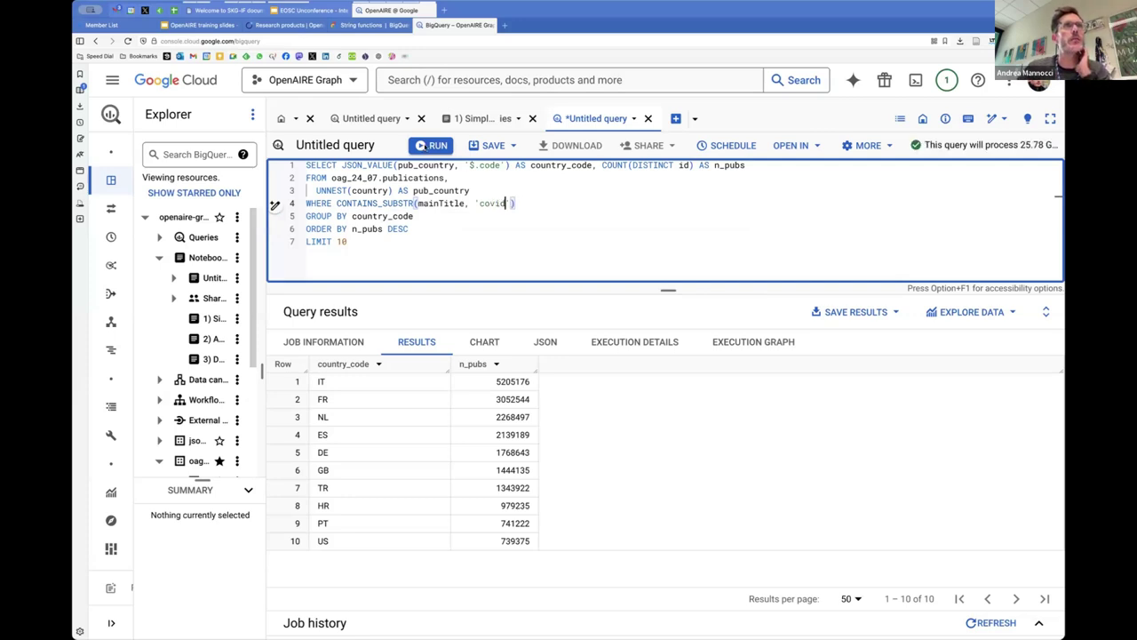
{"action": "key", "text": "super+Return"}
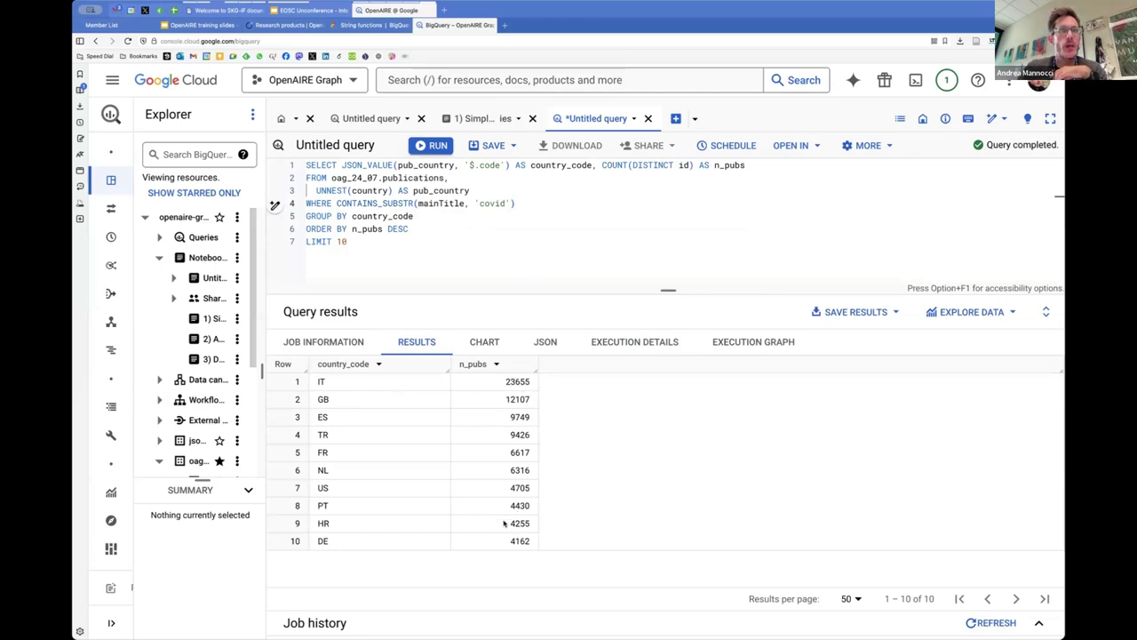
{"action": "left_click", "coordinate": [531, 202]}
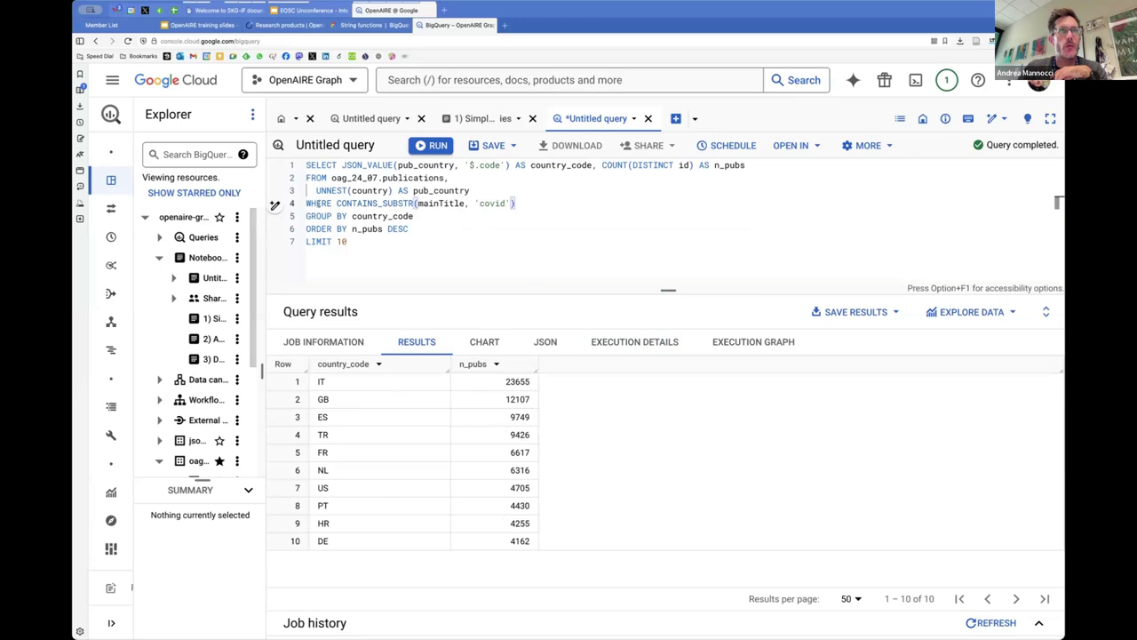
{"action": "triple_click", "coordinate": [333, 202]}
{"action": "left_click", "coordinate": [541, 203]}
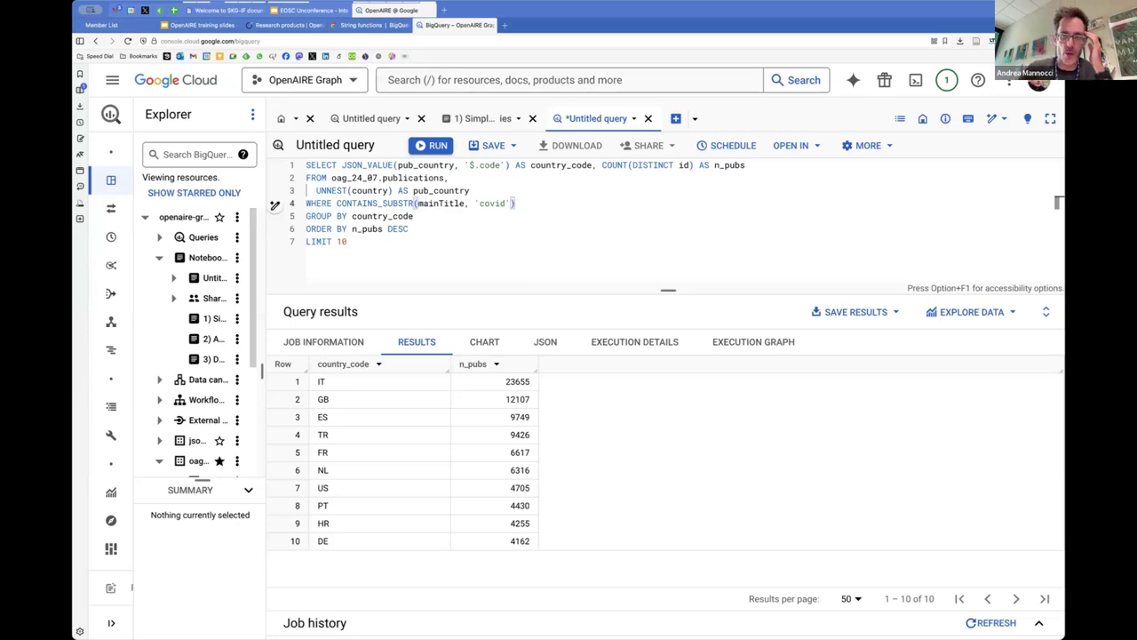
{"action": "key", "text": "super+Tab"}
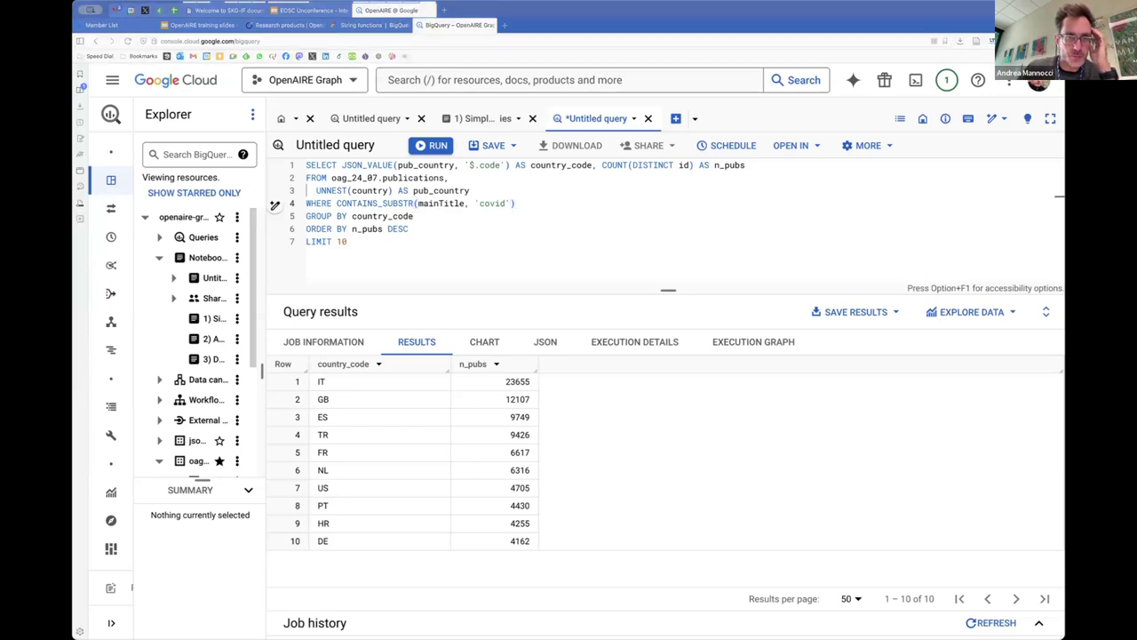
{"action": "key", "text": "super+Tab"}
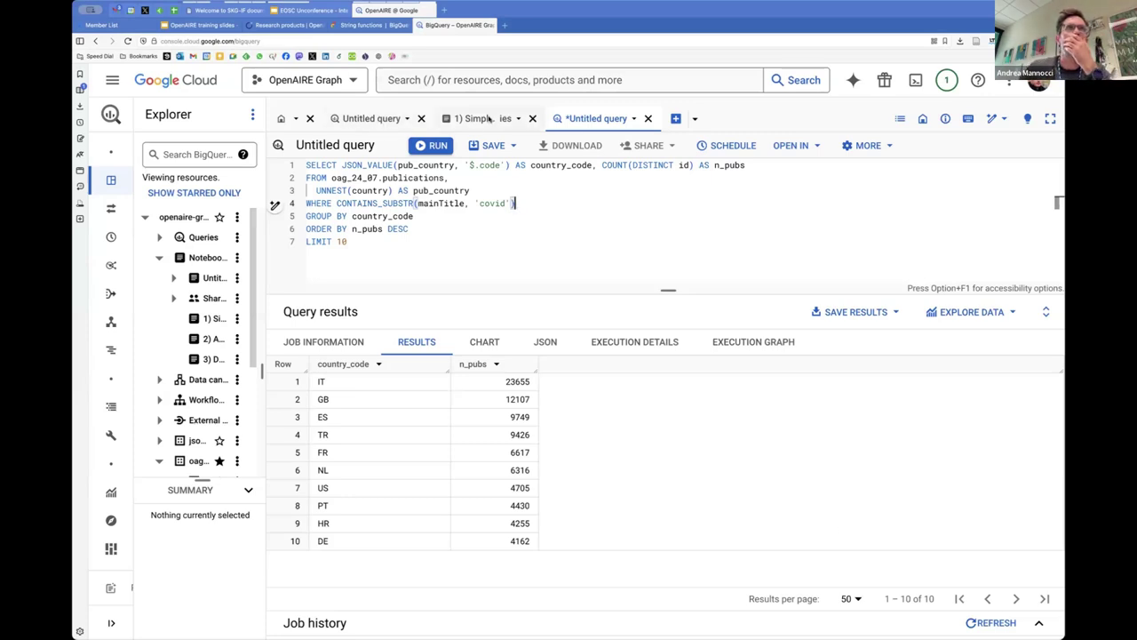
- Replace the editor's query with the one from the notebook subtask "count publications by country in a specific year"
{"action": "left_click", "coordinate": [484, 120]}
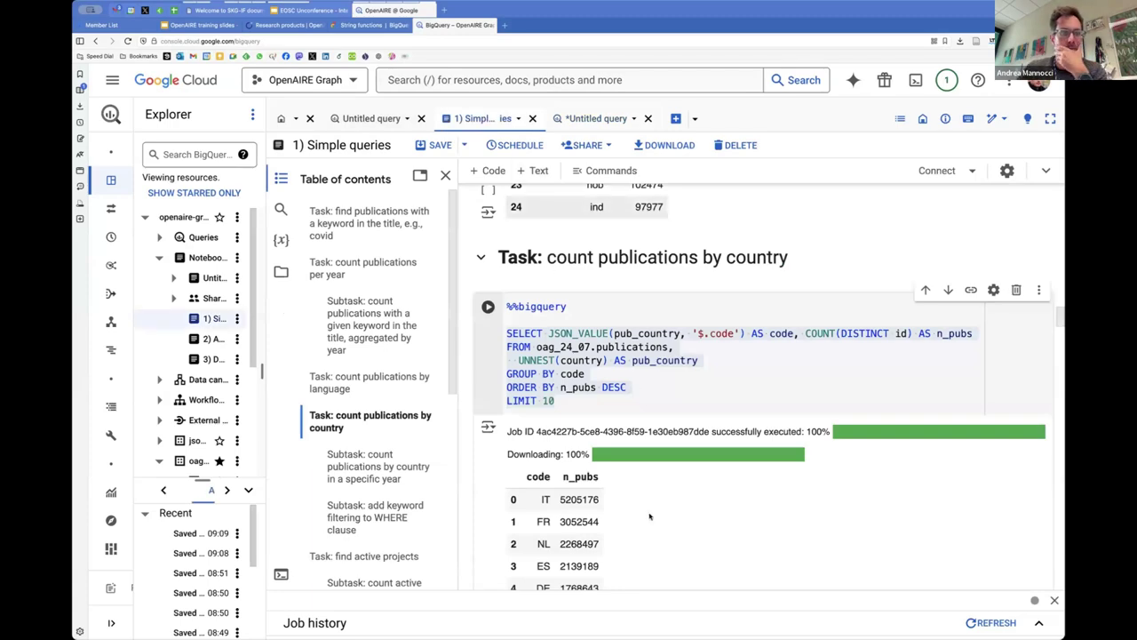
{"action": "scroll", "coordinate": [649, 516], "scroll_direction": "down", "scroll_amount": 1}
{"action": "scroll", "coordinate": [650, 516], "scroll_direction": "down", "scroll_amount": 10}
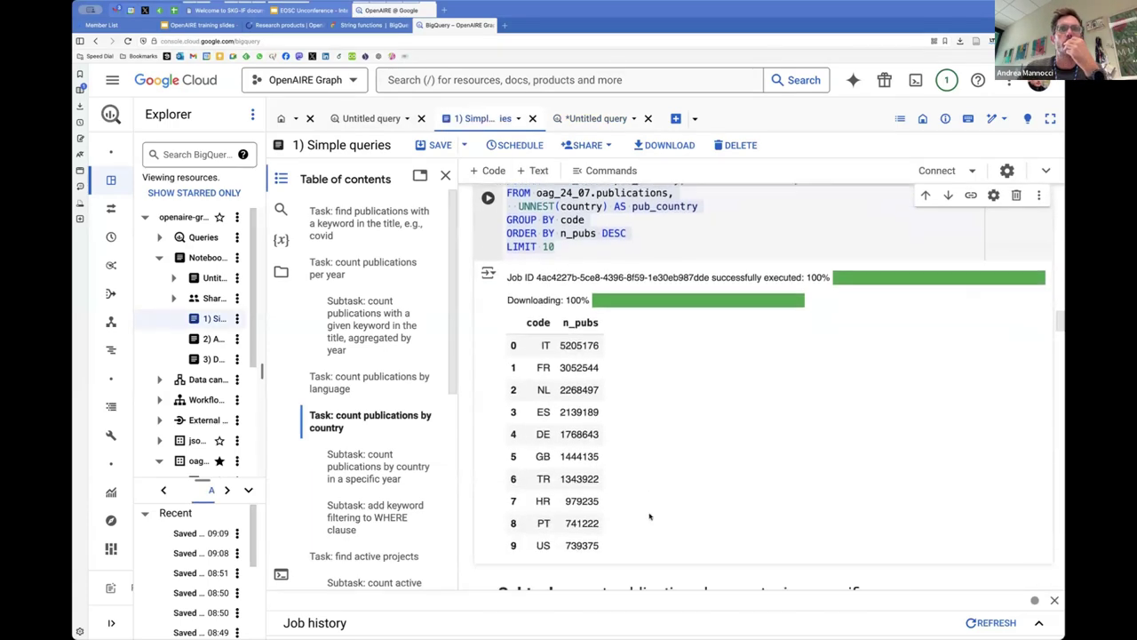
{"action": "scroll", "coordinate": [650, 517], "scroll_direction": "down", "scroll_amount": 1}
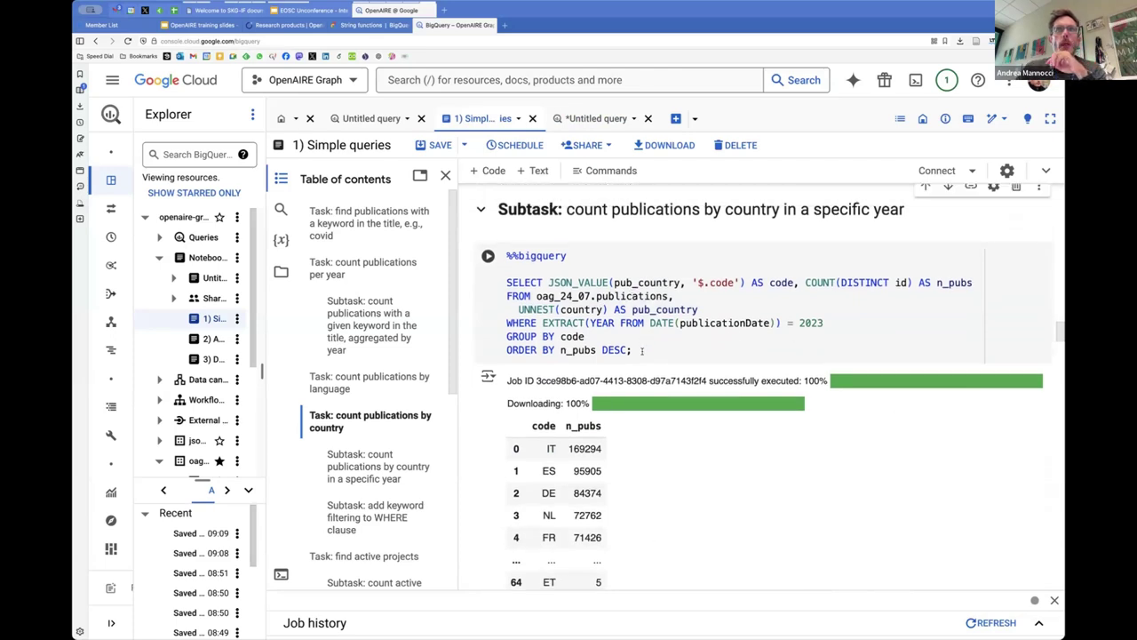
{"action": "left_click", "coordinate": [642, 350]}
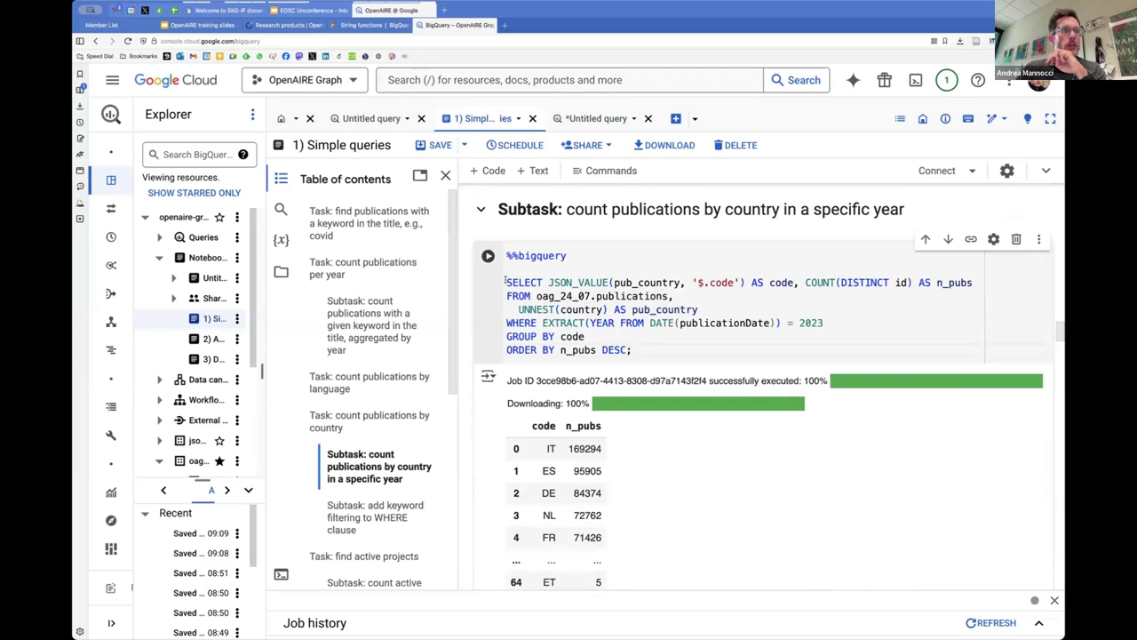
{"action": "left_click_drag", "start_coordinate": [506, 282], "coordinate": [594, 323]}
{"action": "left_click_drag", "start_coordinate": [655, 342], "coordinate": [661, 351]}
{"action": "key", "text": "super+c"}
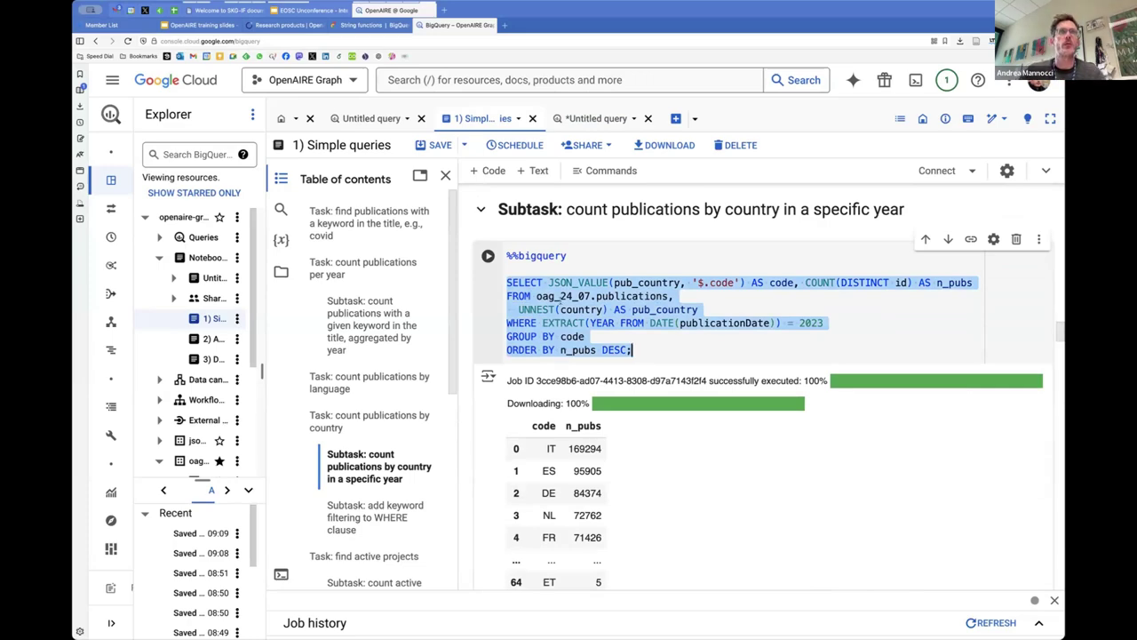
{"action": "left_click", "coordinate": [593, 120]}
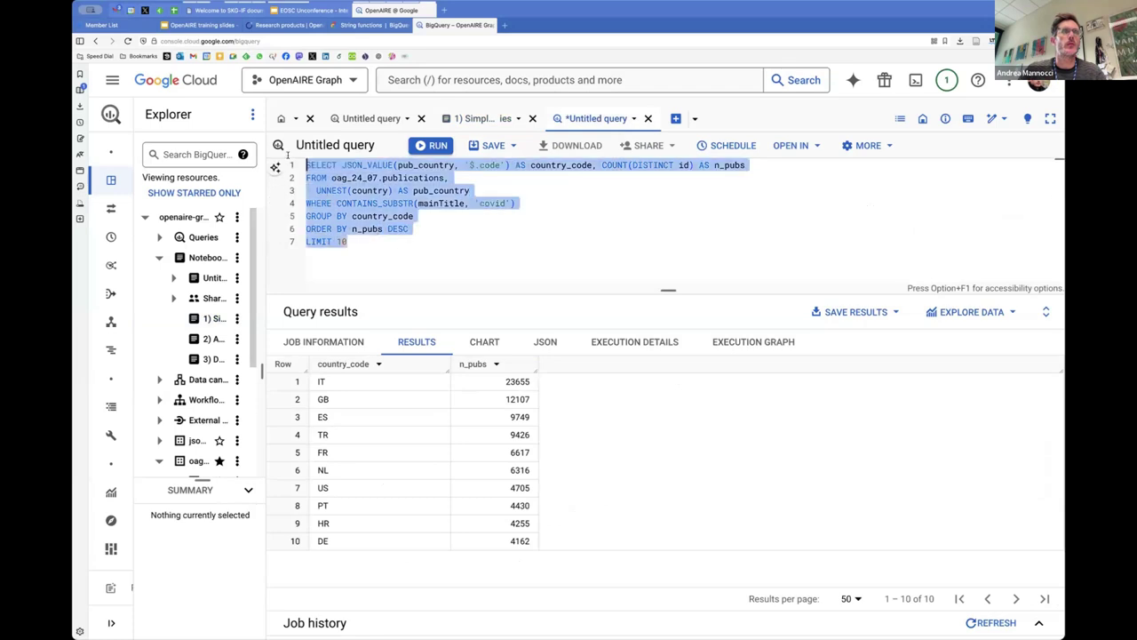
{"action": "key", "text": "super+a"}
{"action": "key", "text": "super+v"}
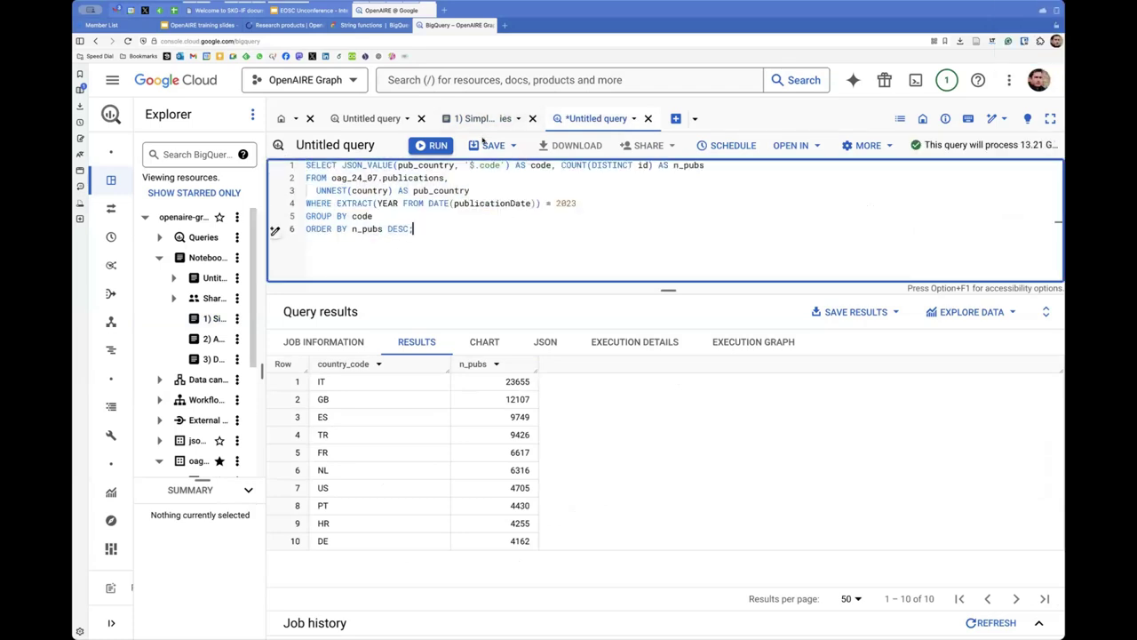
- Undo the query replacement in the untitled query
{"action": "left_click", "coordinate": [480, 118]}
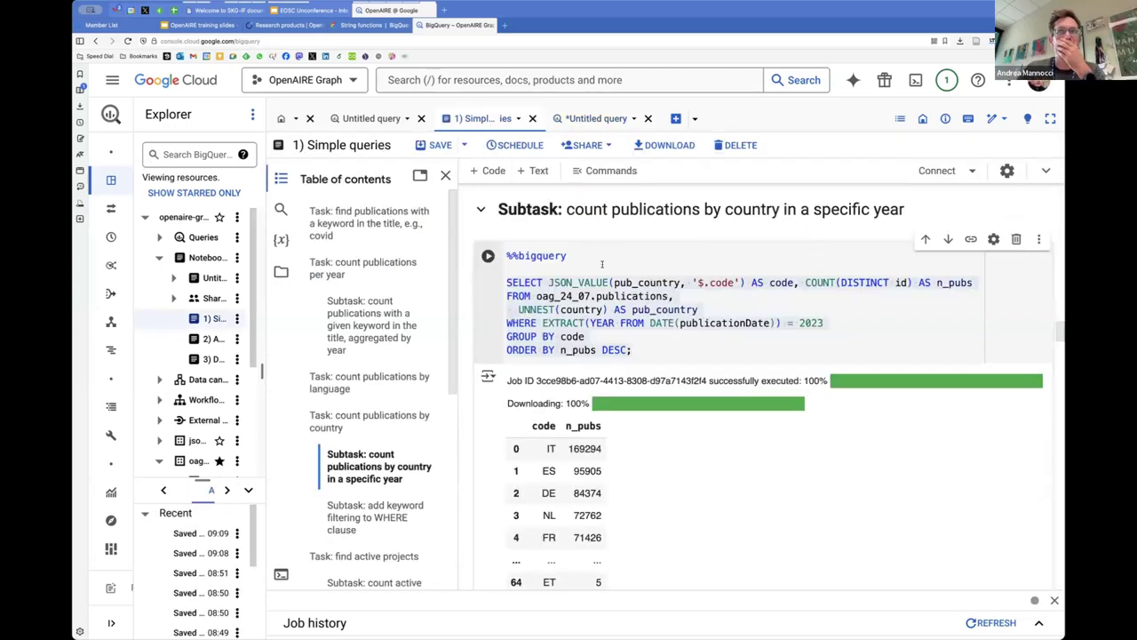
{"action": "left_click", "coordinate": [582, 119]}
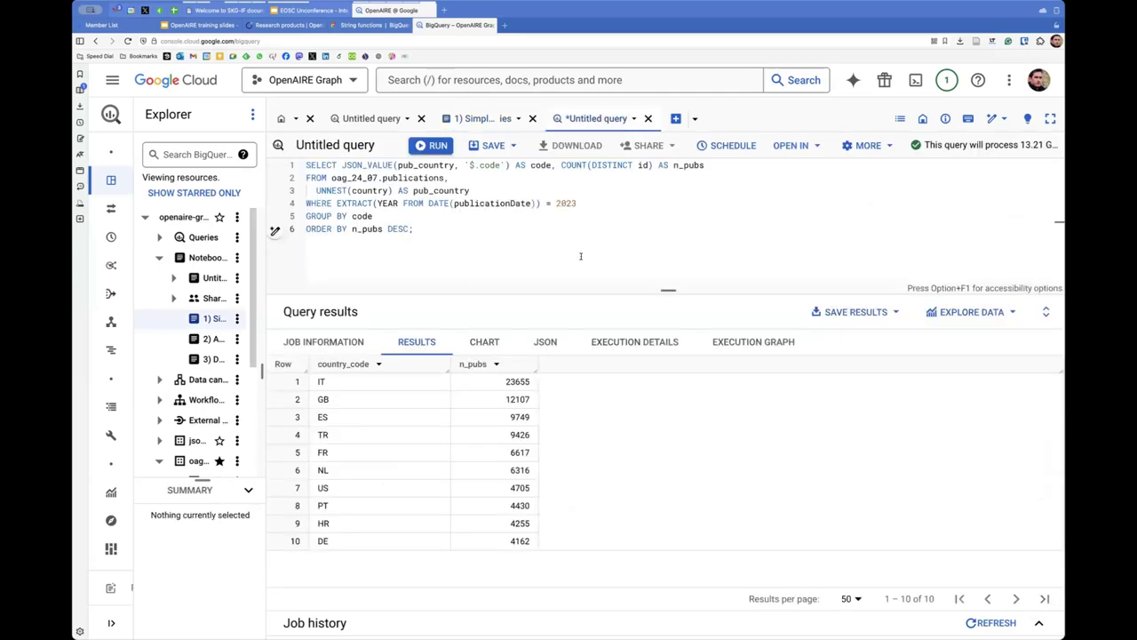
{"action": "left_click", "coordinate": [581, 256]}
{"action": "key", "text": "ctrl+z"}
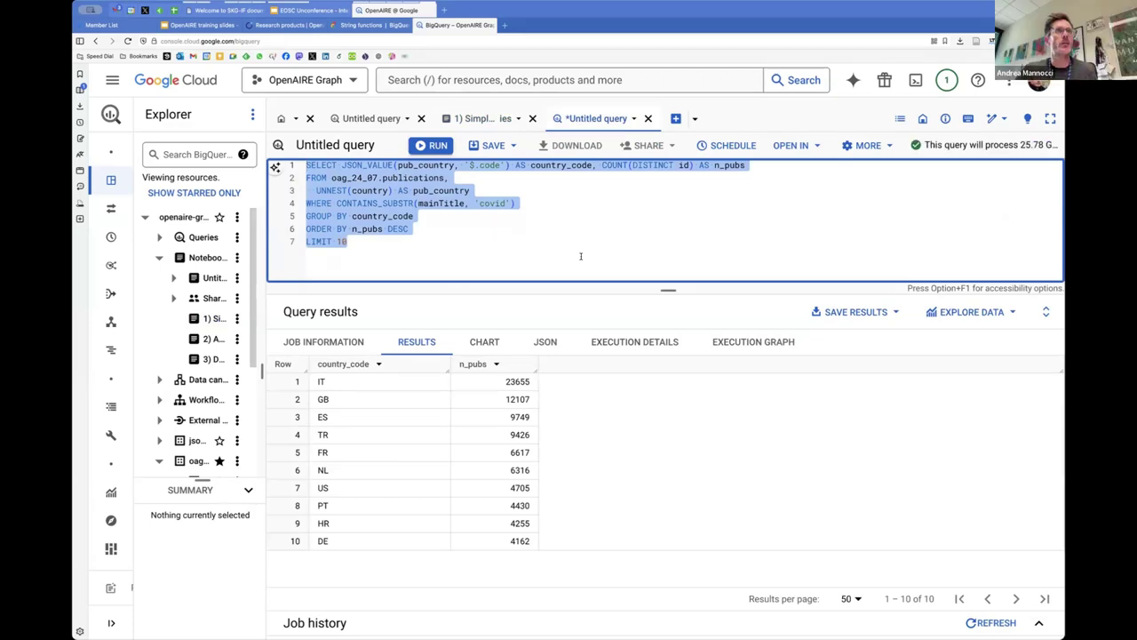
{"action": "left_click", "coordinate": [581, 256]}
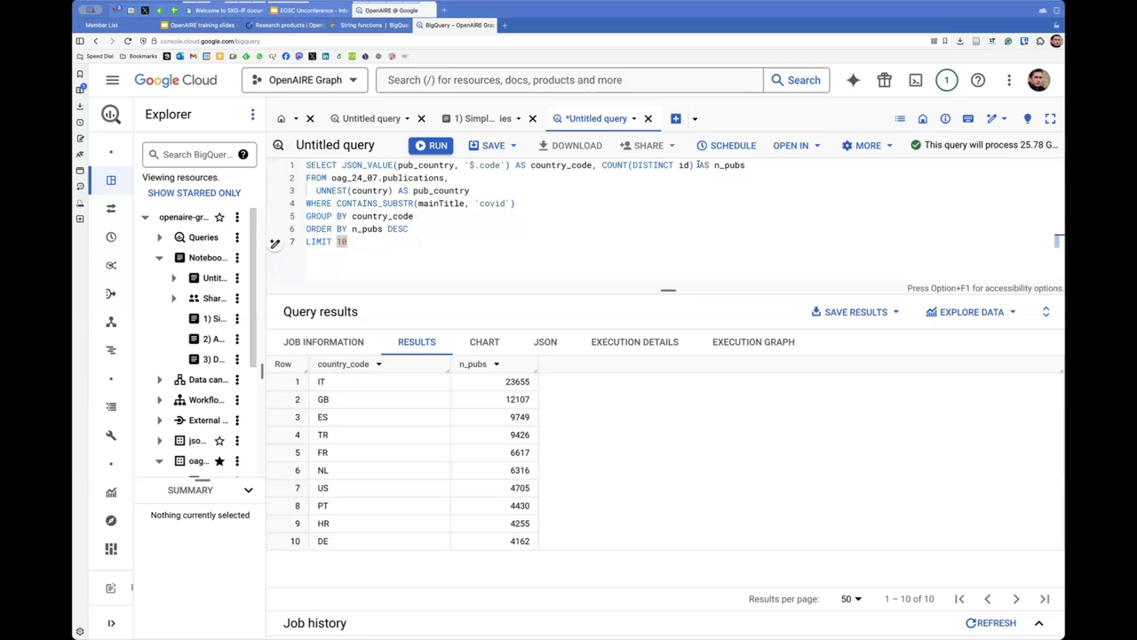
{"action": "left_click", "coordinate": [356, 233]}
{"action": "left_click", "coordinate": [489, 227]}
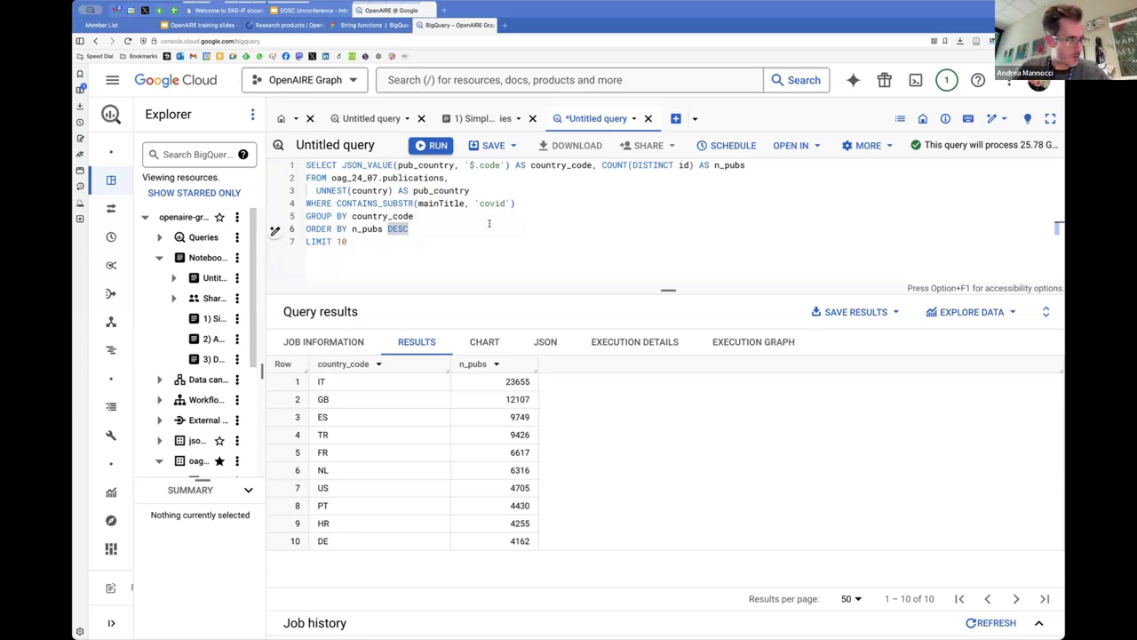
{"action": "left_click", "coordinate": [480, 119]}
{"action": "left_click", "coordinate": [578, 121]}
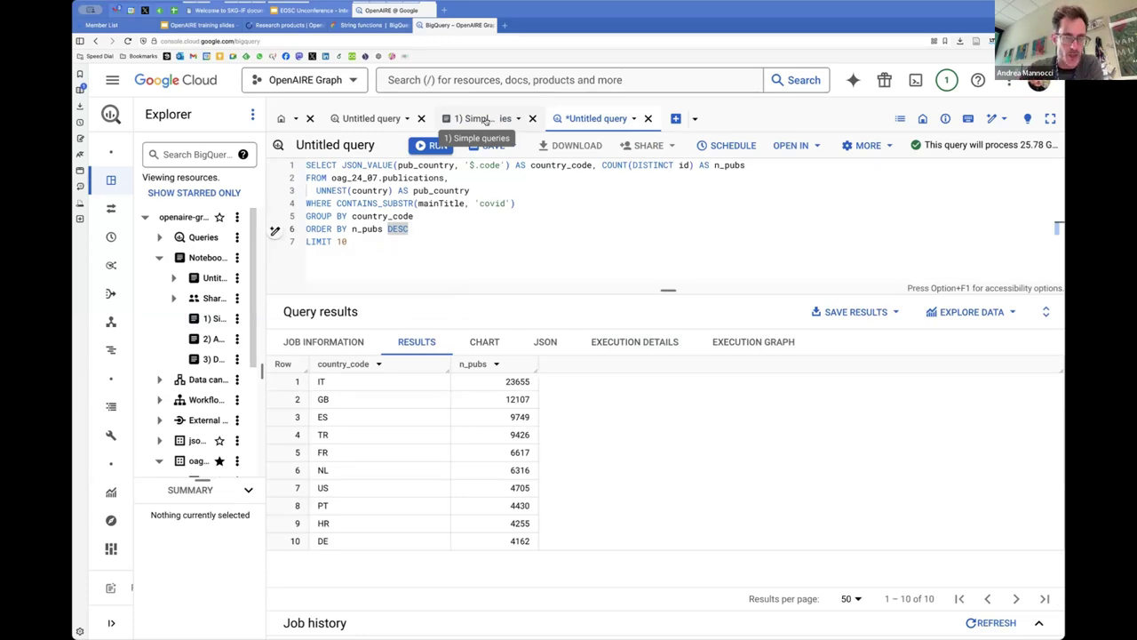
- Look over the query and results of the notebook subtask "count publications by country in a specific year"
{"action": "left_click", "coordinate": [485, 119]}
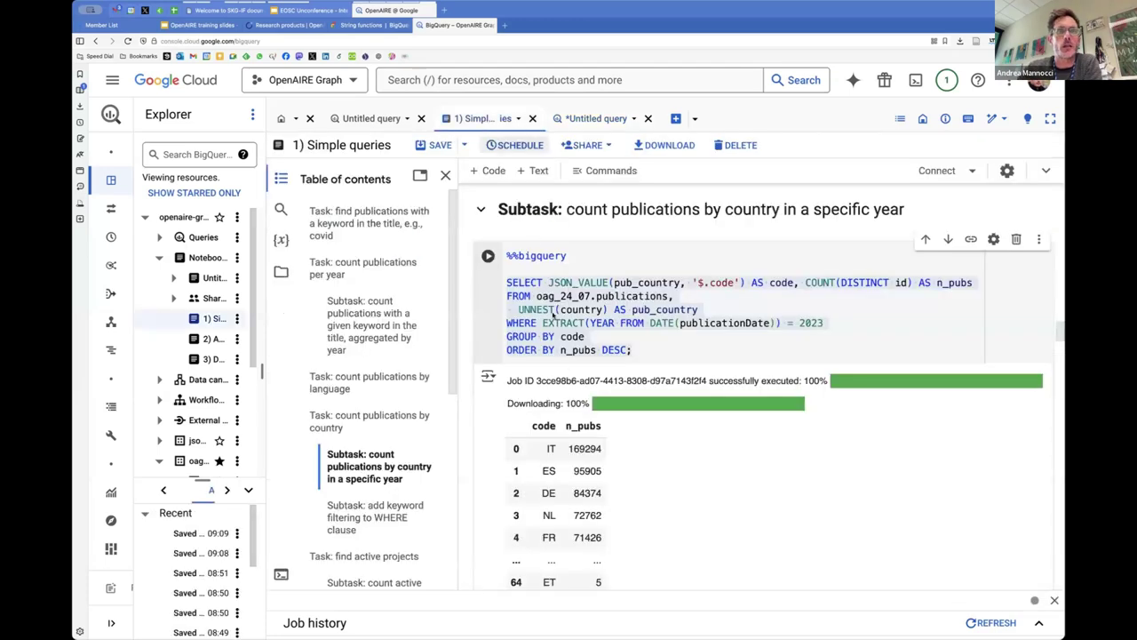
{"action": "left_click", "coordinate": [594, 337]}
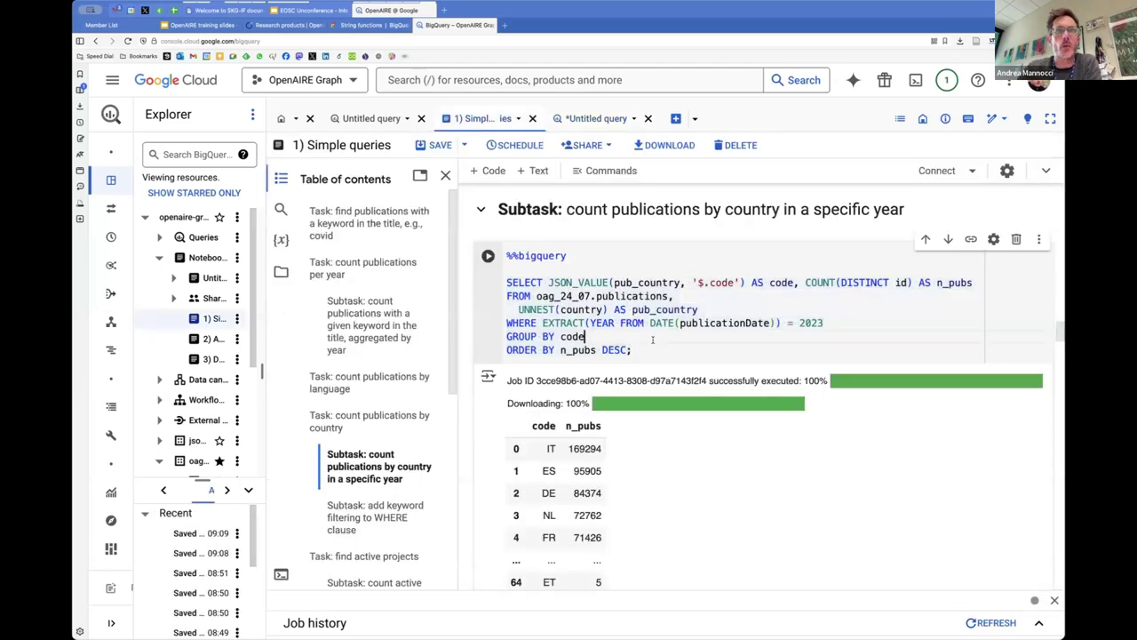
{"action": "left_click", "coordinate": [642, 349]}
{"action": "scroll", "coordinate": [632, 349], "scroll_direction": "down", "scroll_amount": 1}
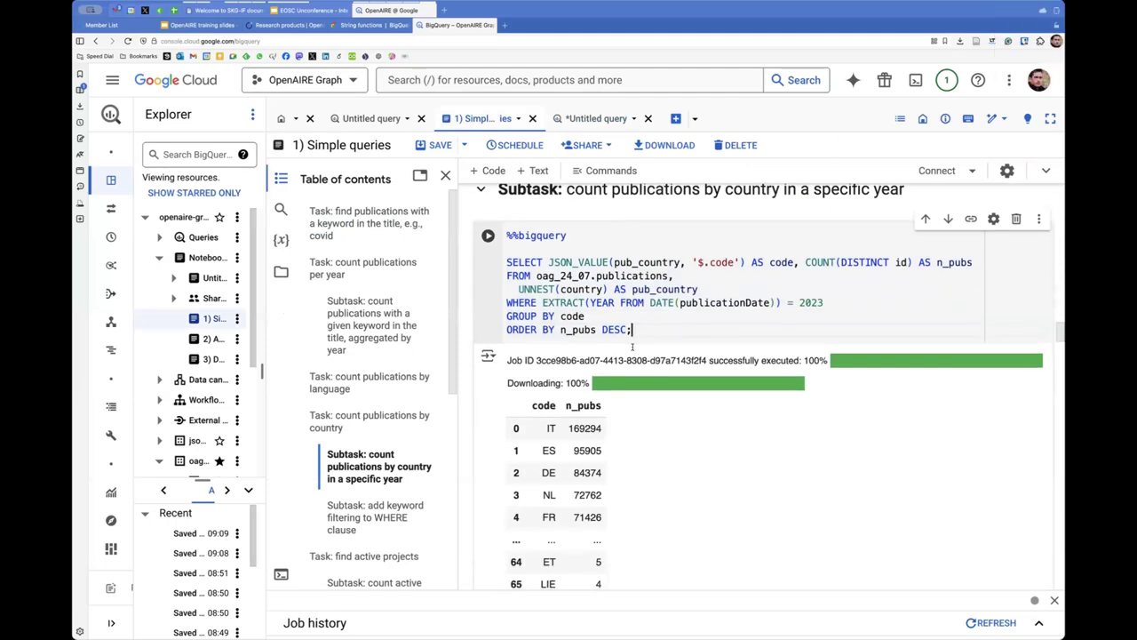
{"action": "scroll", "coordinate": [632, 349], "scroll_direction": "down", "scroll_amount": 1}
{"action": "scroll", "coordinate": [632, 350], "scroll_direction": "down", "scroll_amount": 8}
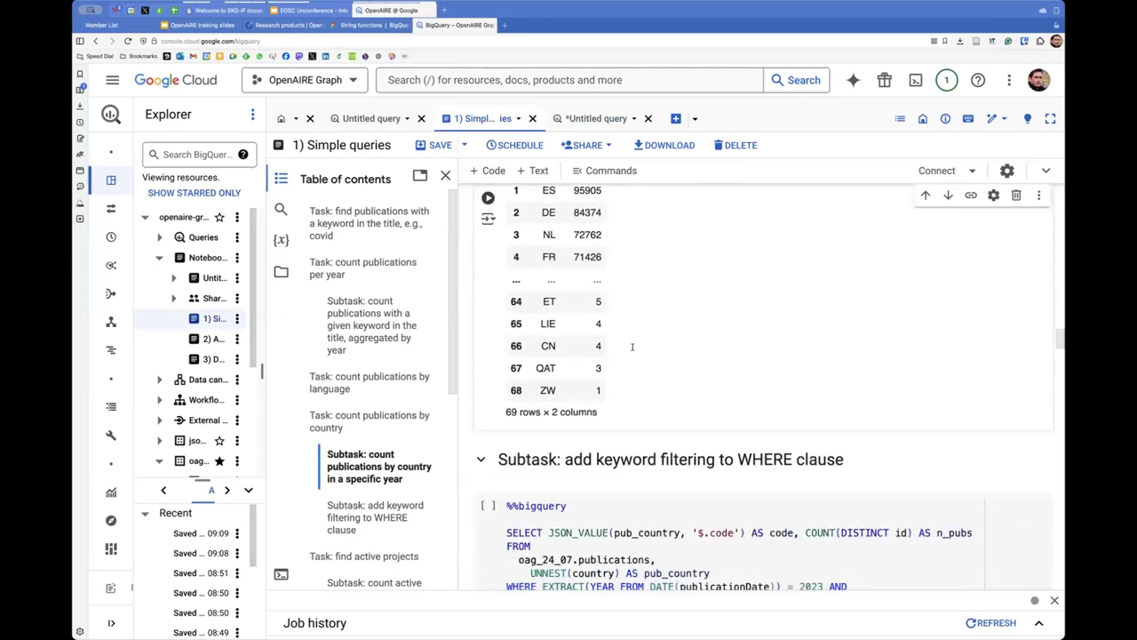
{"action": "scroll", "coordinate": [632, 347], "scroll_direction": "up", "scroll_amount": 4}
{"action": "scroll", "coordinate": [632, 347], "scroll_direction": "up", "scroll_amount": 6}
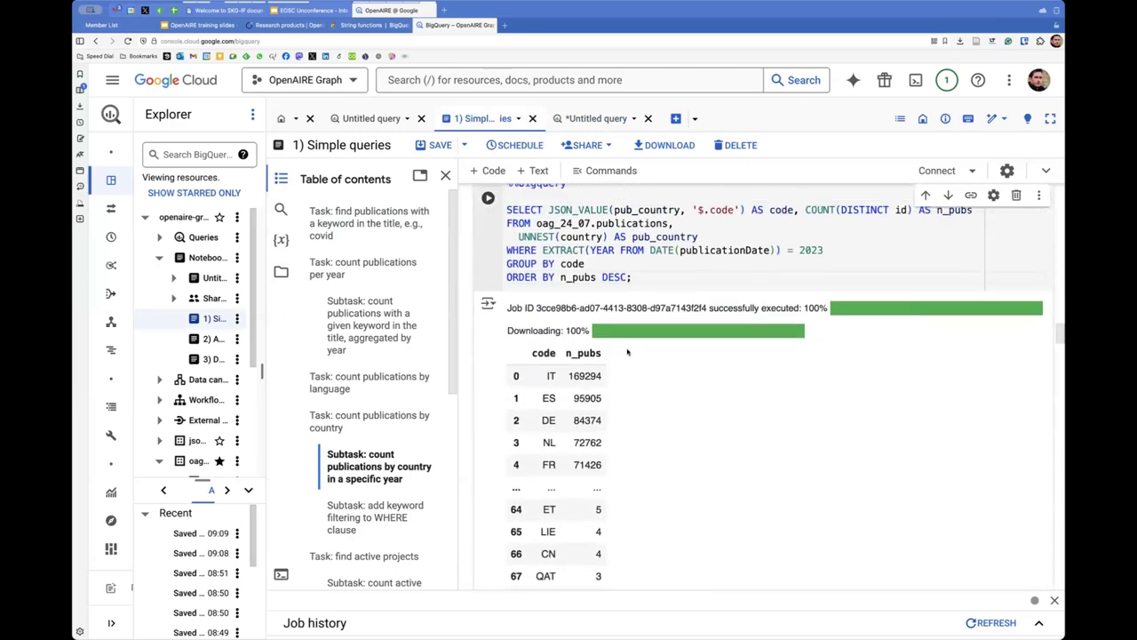
- Delete the semicolon at the end of the notebook query that counts publications by country in 2023
{"action": "key", "text": "shift+Up"}
{"action": "key", "text": "shift+Up"}
{"action": "key", "text": "shift+Up"}
{"action": "key", "text": "shift+Up"}
{"action": "key", "text": "shift+Up"}
{"action": "key", "text": "shift+Home"}
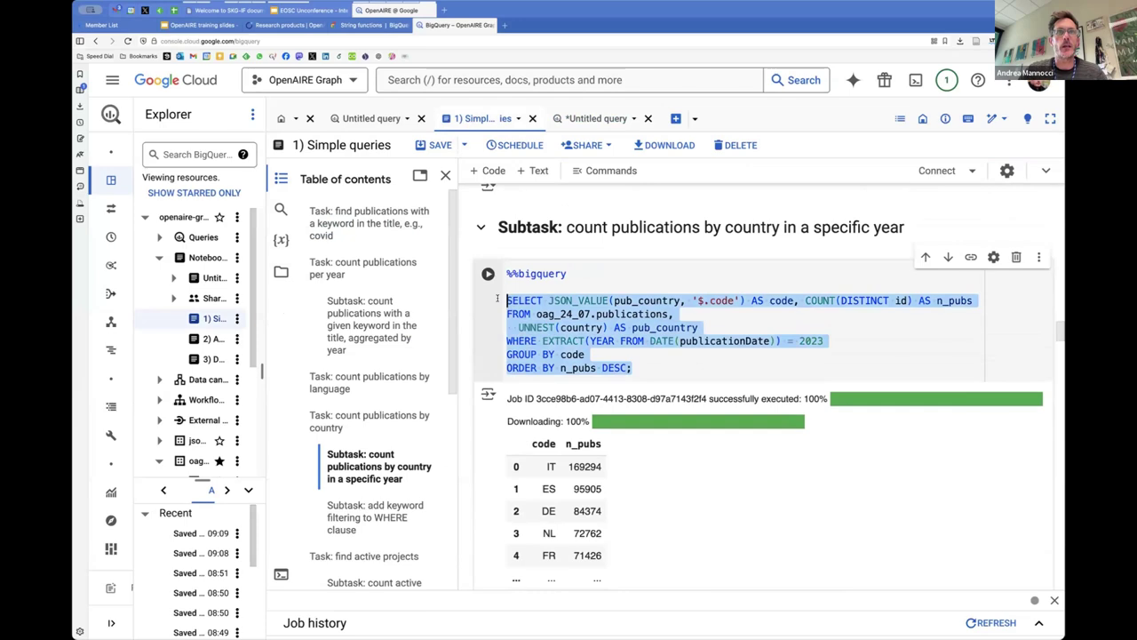
{"action": "left_click", "coordinate": [647, 367]}
{"action": "key", "text": "BackSpace"}
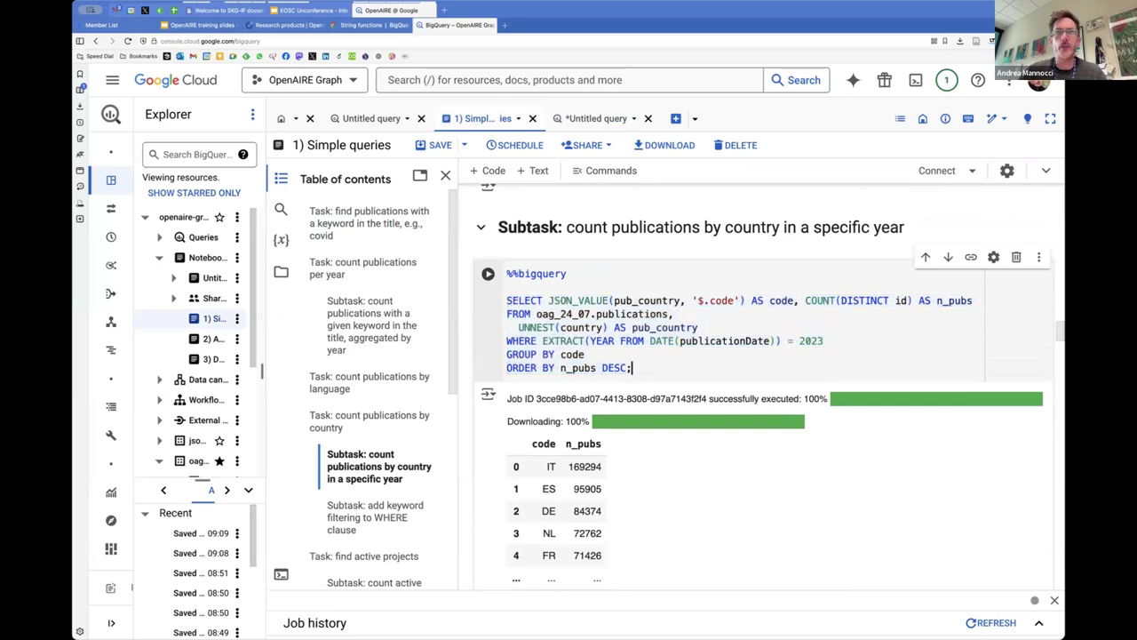
- Copy the notebook's 2023 by-country query without the %%bigquery line and replace the whole untitled query with it
{"action": "key", "text": "shift+Up"}
{"action": "key", "text": "shift+Up"}
{"action": "key", "text": "shift+Up"}
{"action": "key", "text": "shift+Up"}
{"action": "key", "text": "shift+Up"}
{"action": "key", "text": "shift+Home"}
{"action": "key", "text": "ctrl+c"}
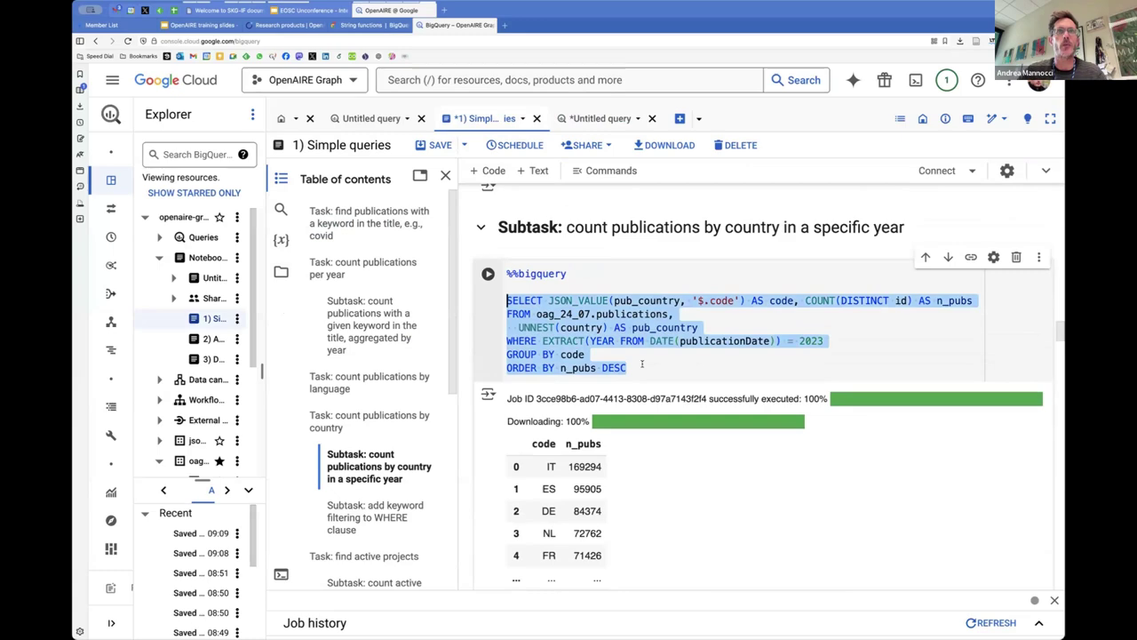
{"action": "left_click", "coordinate": [600, 118]}
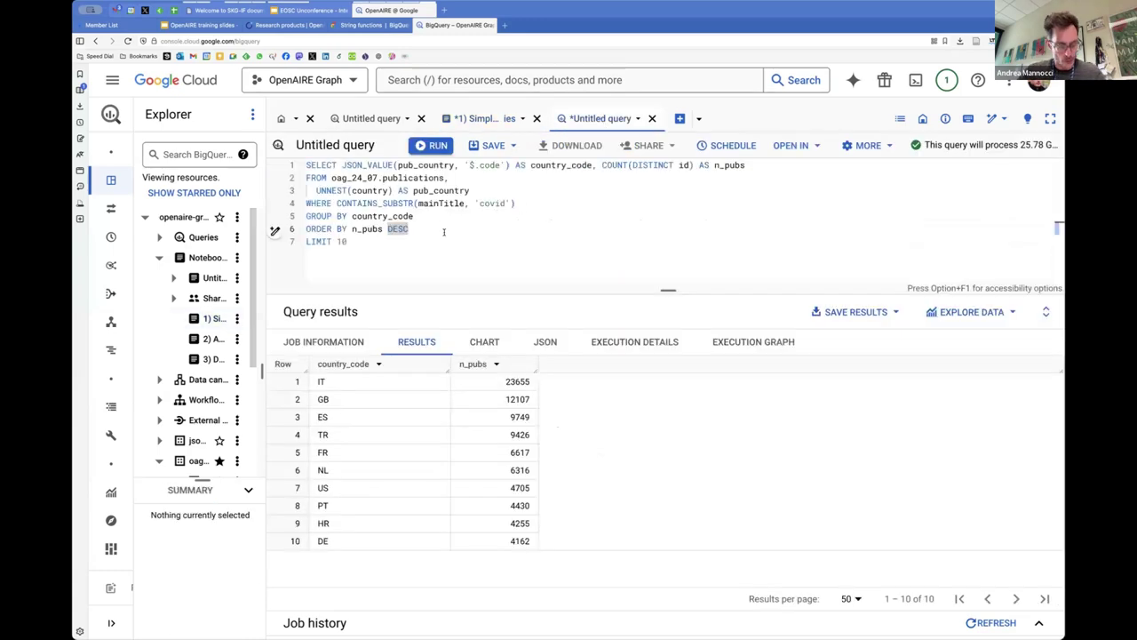
{"action": "key", "text": "ctrl+a"}
{"action": "key", "text": "ctrl+v"}
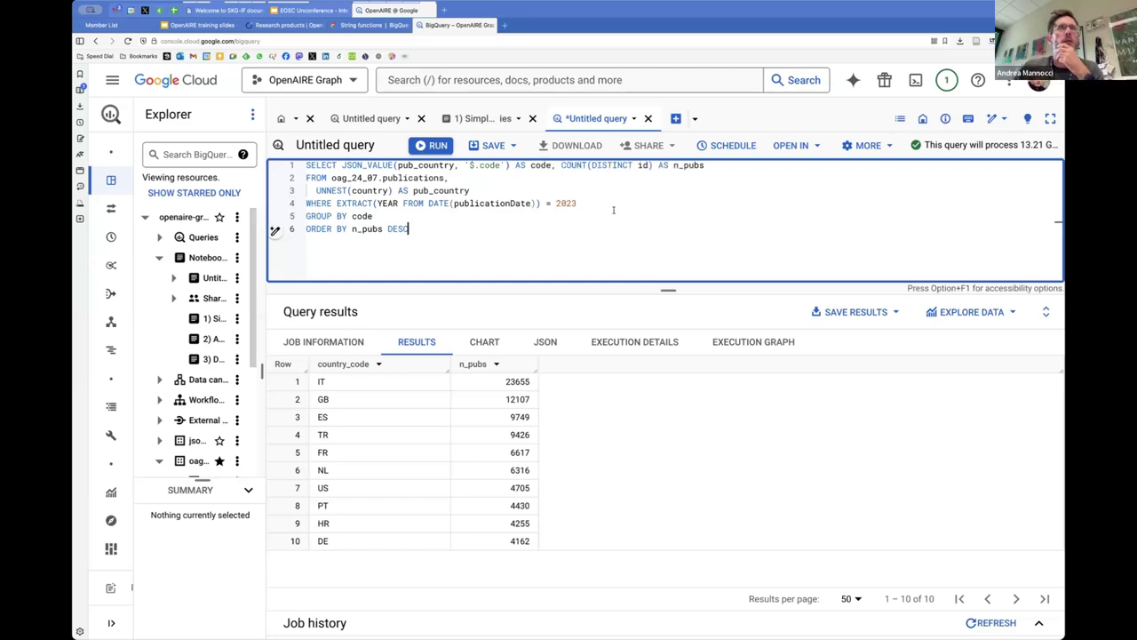
- Run the untitled query counting publications by country code with the publication year restricted to 2023
{"action": "left_click", "coordinate": [479, 119]}
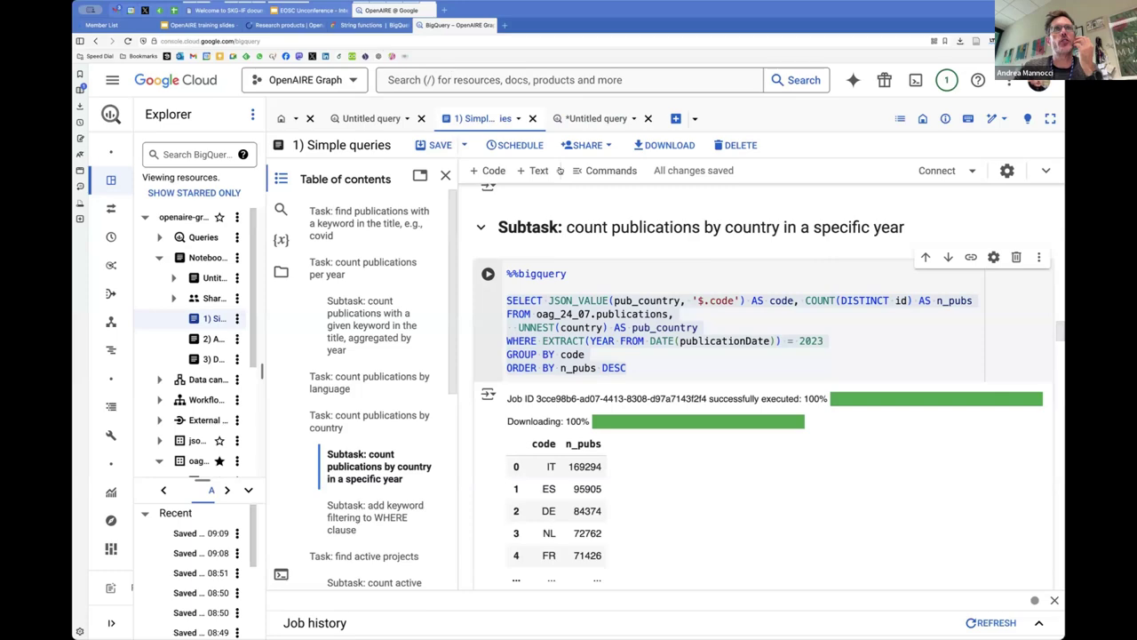
{"action": "left_click", "coordinate": [582, 120]}
{"action": "left_click", "coordinate": [336, 203]}
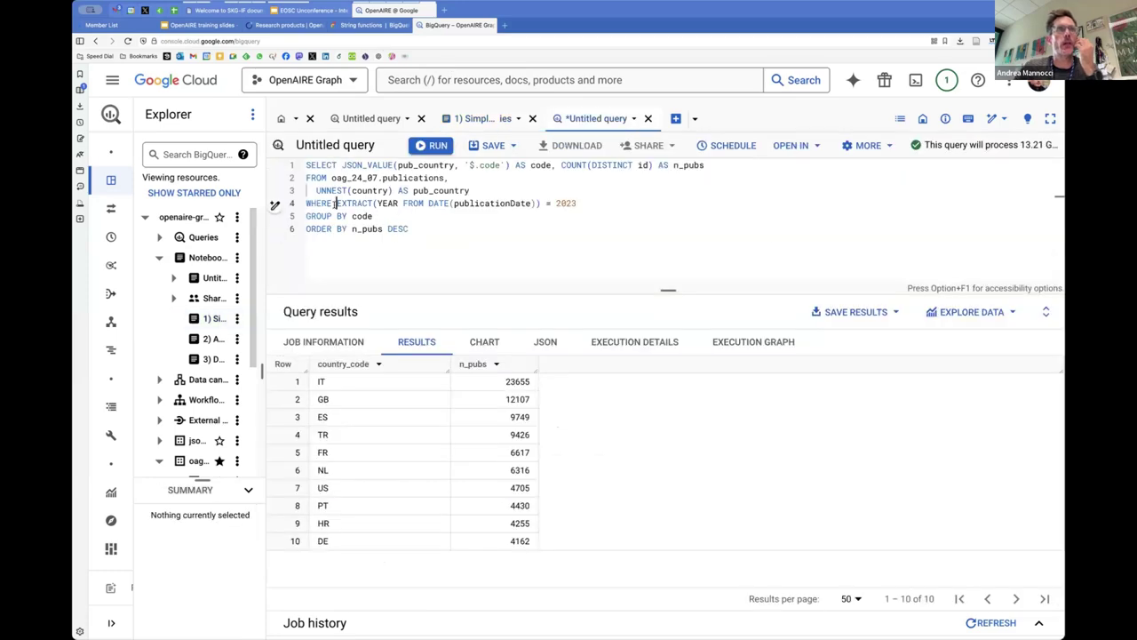
{"action": "left_click", "coordinate": [307, 203]}
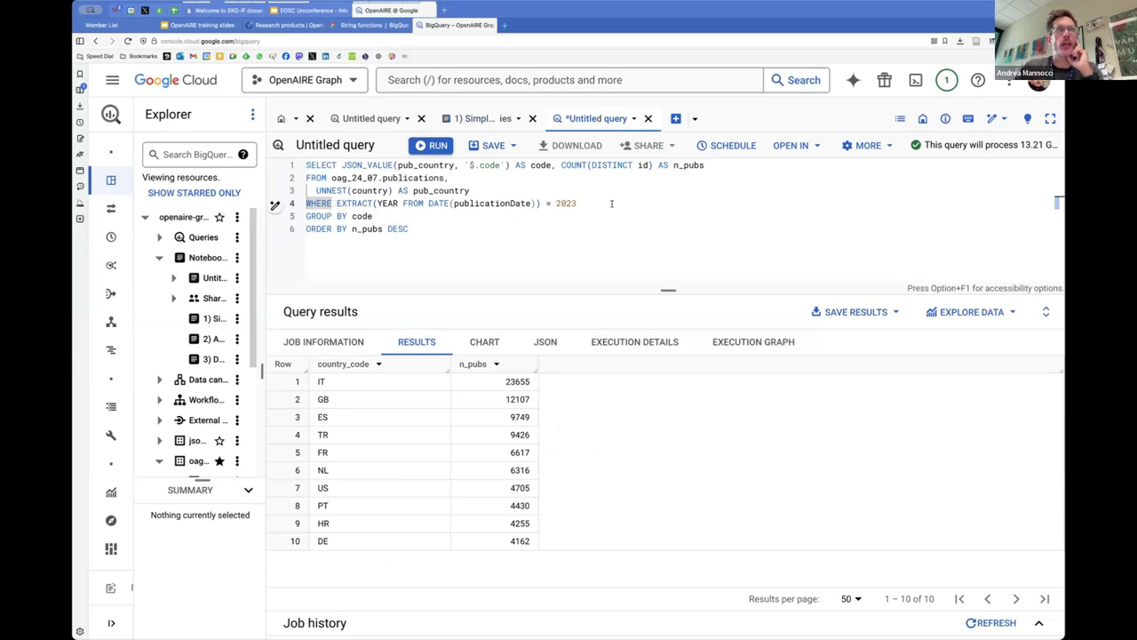
{"action": "key", "text": "End"}
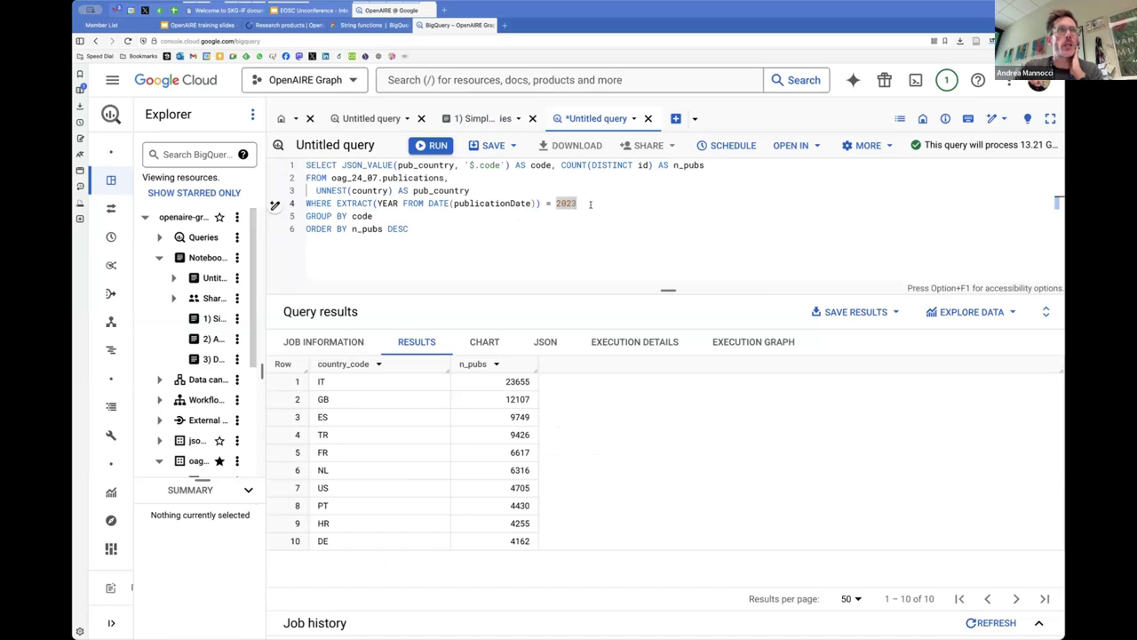
{"action": "left_click", "coordinate": [434, 146]}
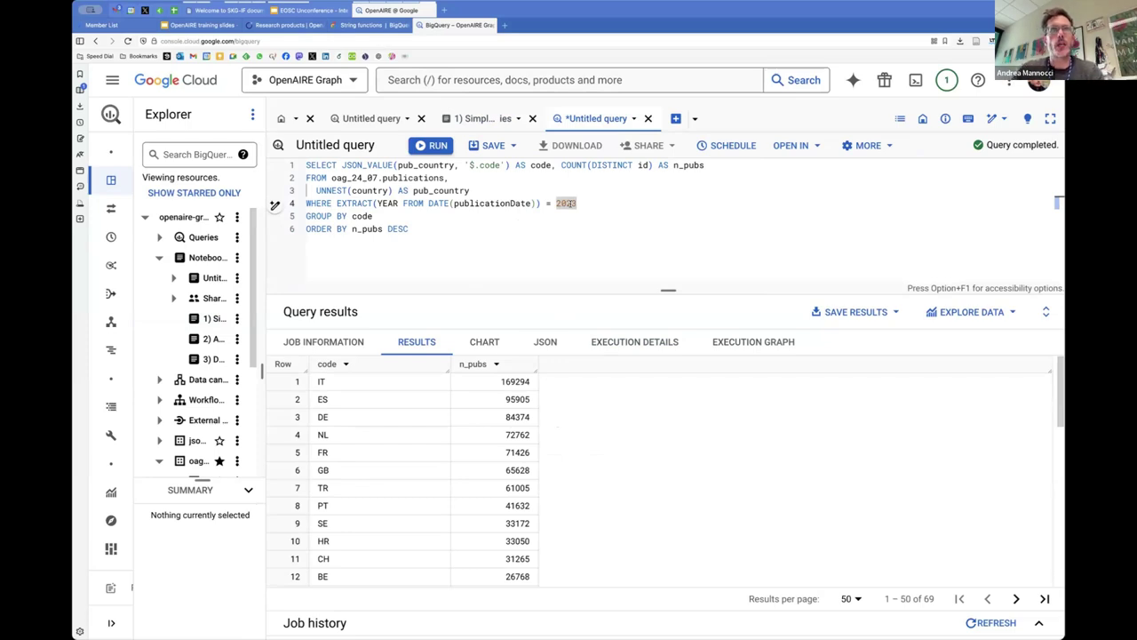
{"action": "double_click", "coordinate": [566, 203]}
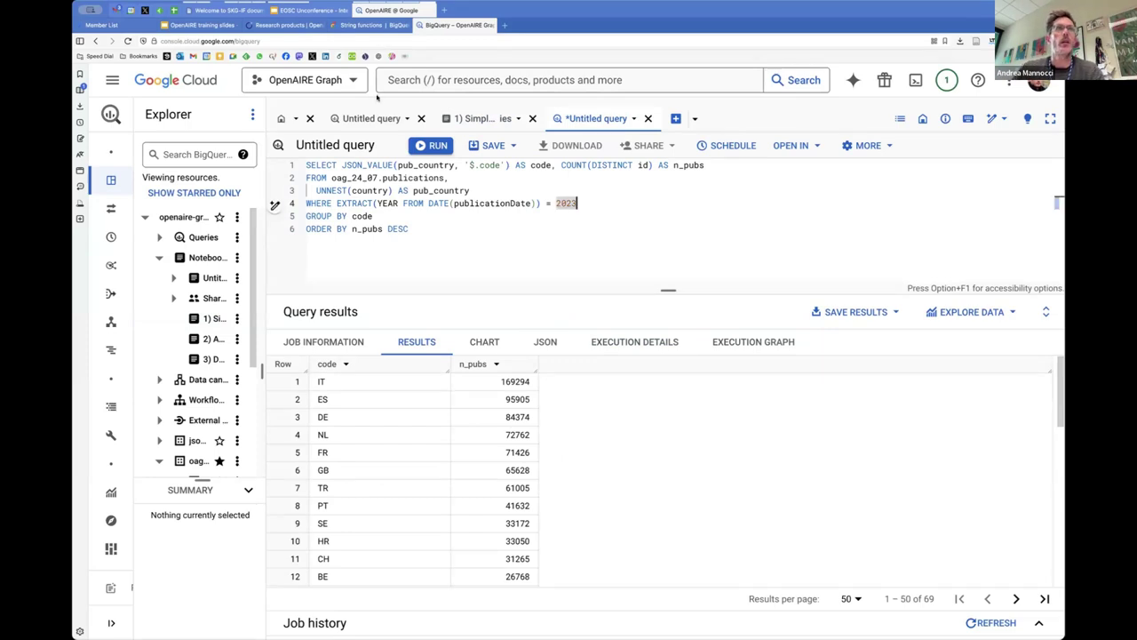
- Copy the query of the notebook subtask "add keyword filtering to WHERE clause" and paste it below the existing untitled query, after a blank line
{"action": "left_click", "coordinate": [477, 119]}
{"action": "scroll", "coordinate": [599, 337], "scroll_direction": "down", "scroll_amount": 6}
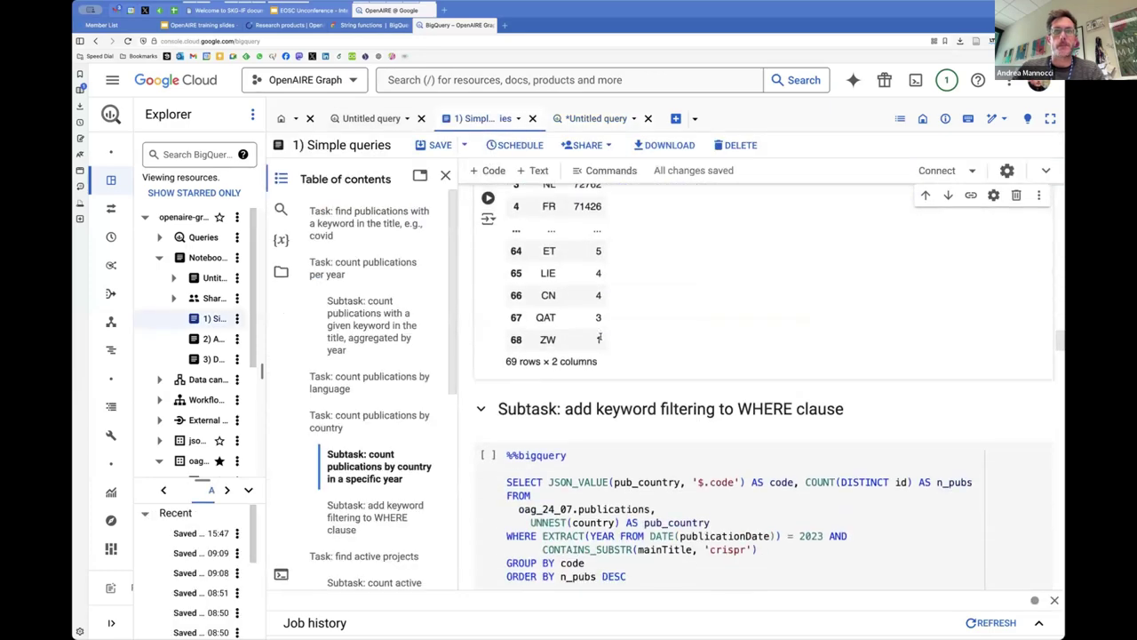
{"action": "scroll", "coordinate": [600, 337], "scroll_direction": "down", "scroll_amount": 2}
{"action": "left_click_drag", "start_coordinate": [627, 475], "coordinate": [507, 381]}
{"action": "key", "text": "super+c"}
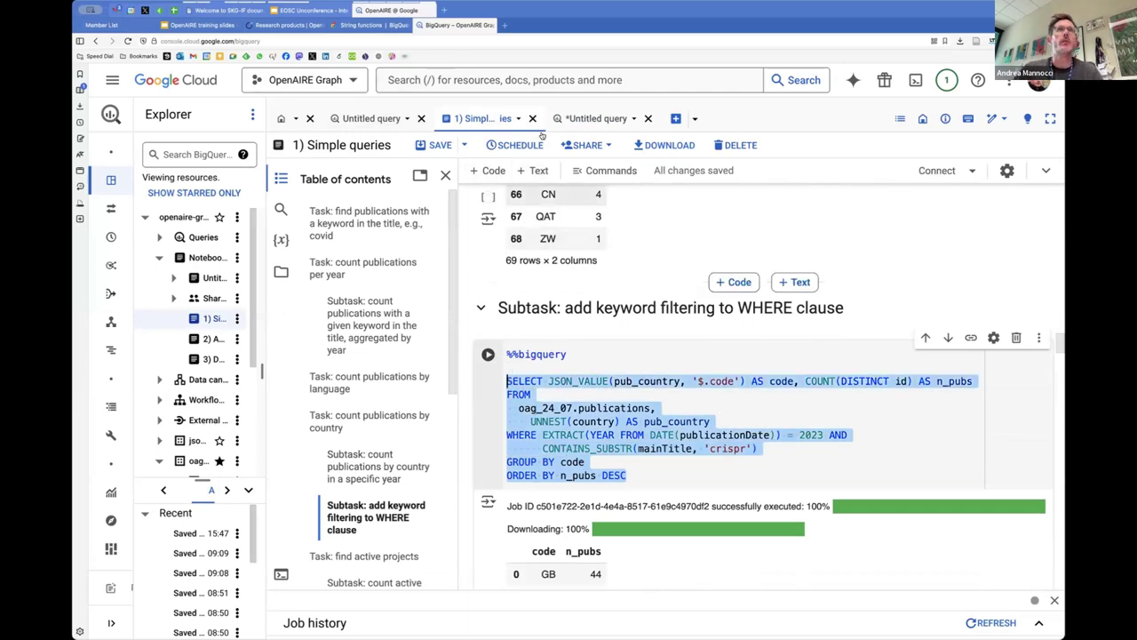
{"action": "left_click", "coordinate": [594, 118]}
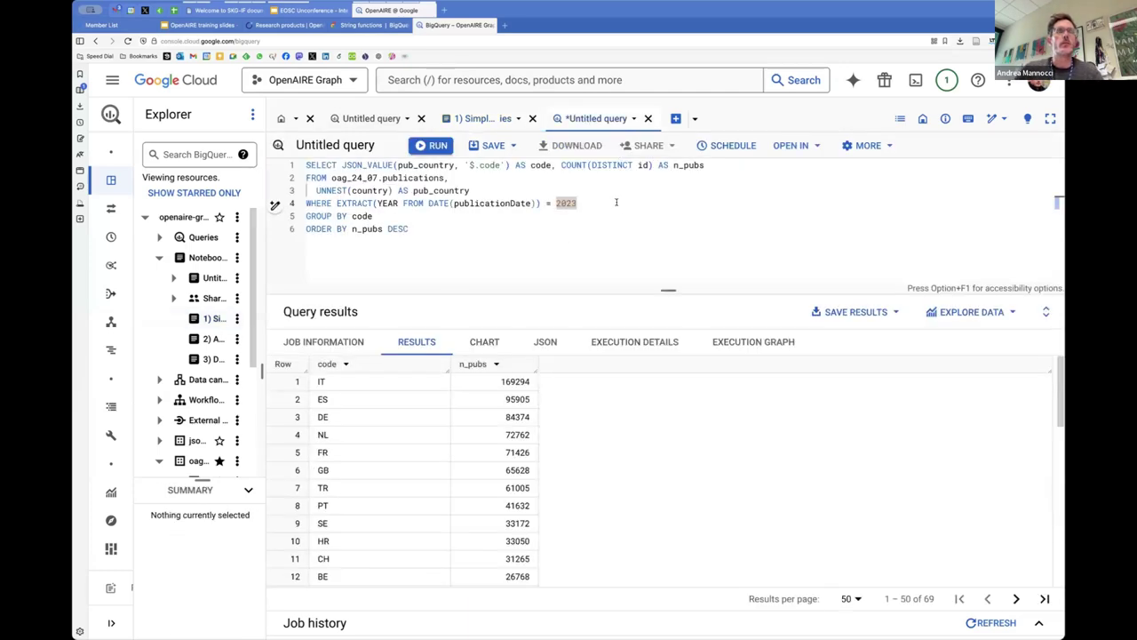
{"action": "left_click", "coordinate": [420, 253]}
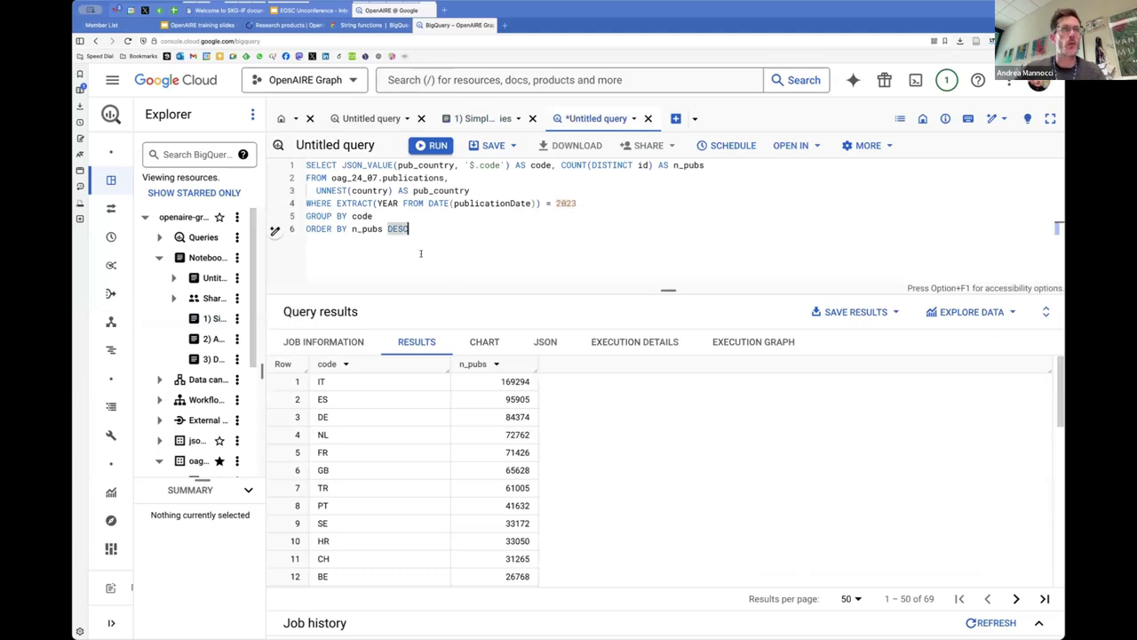
{"action": "key", "text": "Return"}
{"action": "key", "text": "Return"}
{"action": "key", "text": "super+v"}
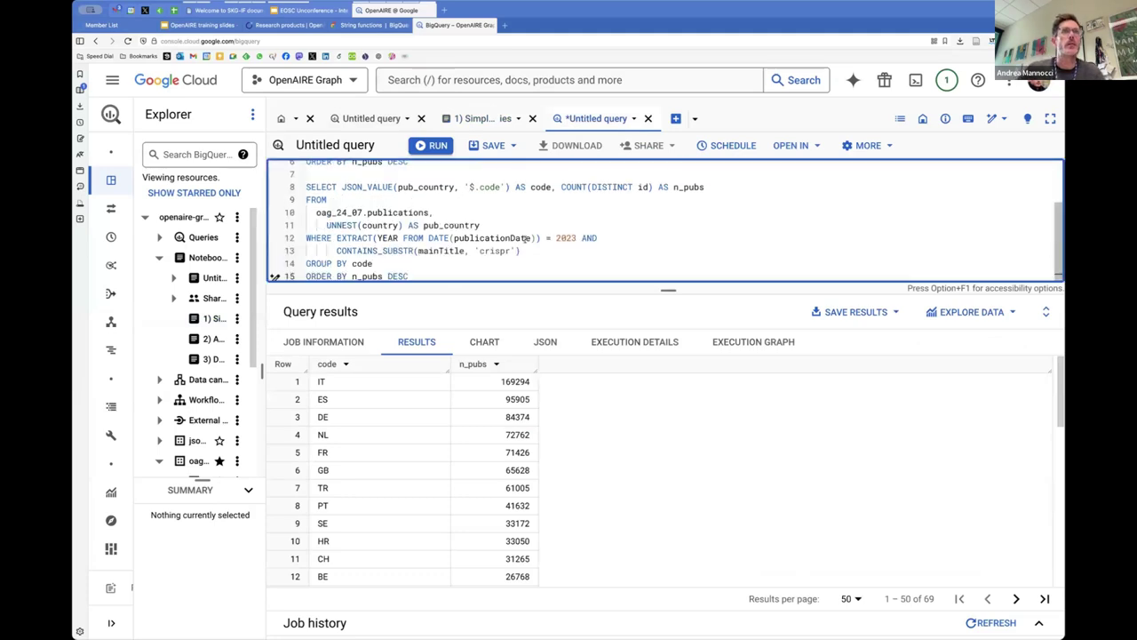
- Copy the CONTAINS_SUBSTR(mainTitle, 'crispr') condition from the lower query, then delete that whole second query from the editor
{"action": "left_click_drag", "start_coordinate": [528, 249], "coordinate": [337, 252]}
{"action": "key", "text": "super+c"}
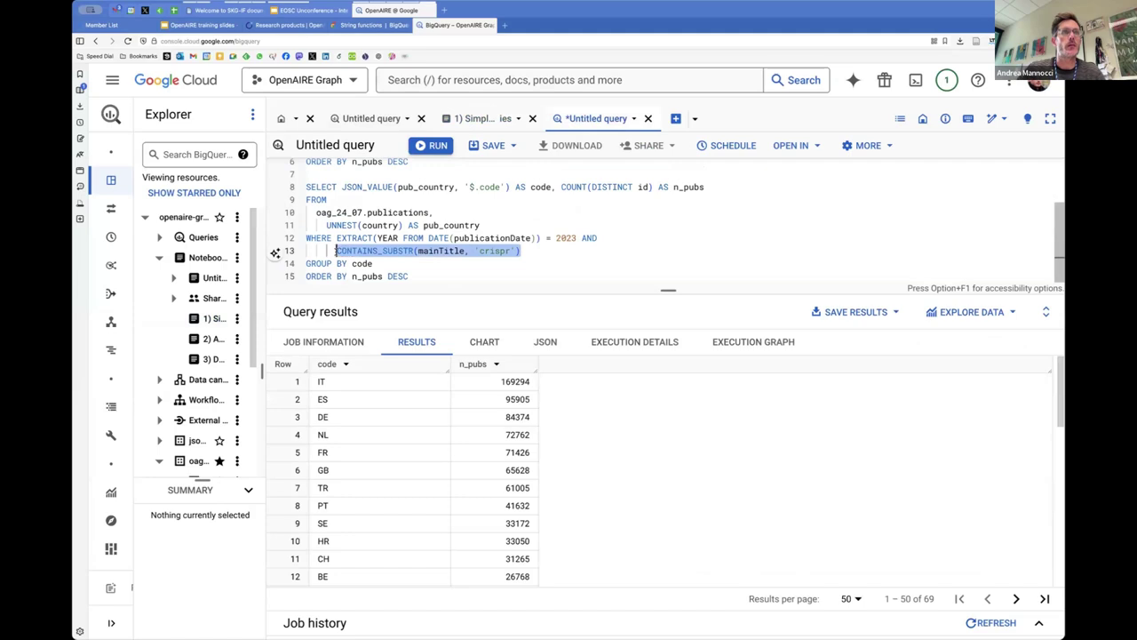
{"action": "key", "text": "BackSpace"}
{"action": "left_click_drag", "start_coordinate": [410, 276], "coordinate": [292, 188]}
{"action": "key", "text": "BackSpace"}
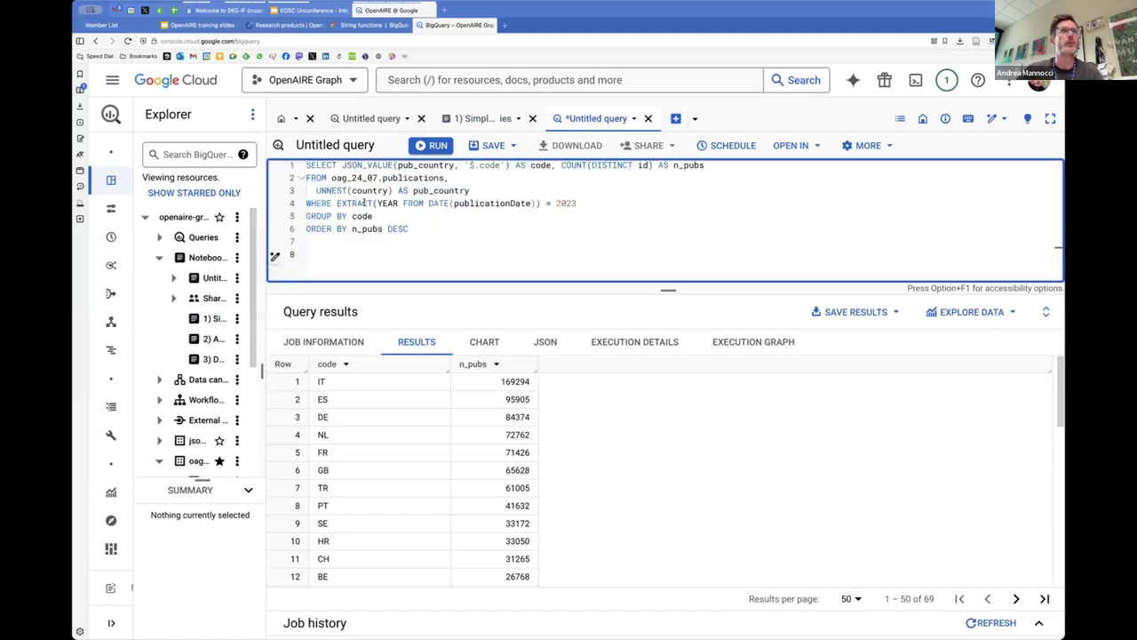
- Extend the remaining query's WHERE clause after the 2023 condition with AND and the copied CONTAINS_SUBSTR(mainTitle, 'crispr') on a new line
{"action": "left_click", "coordinate": [587, 202]}
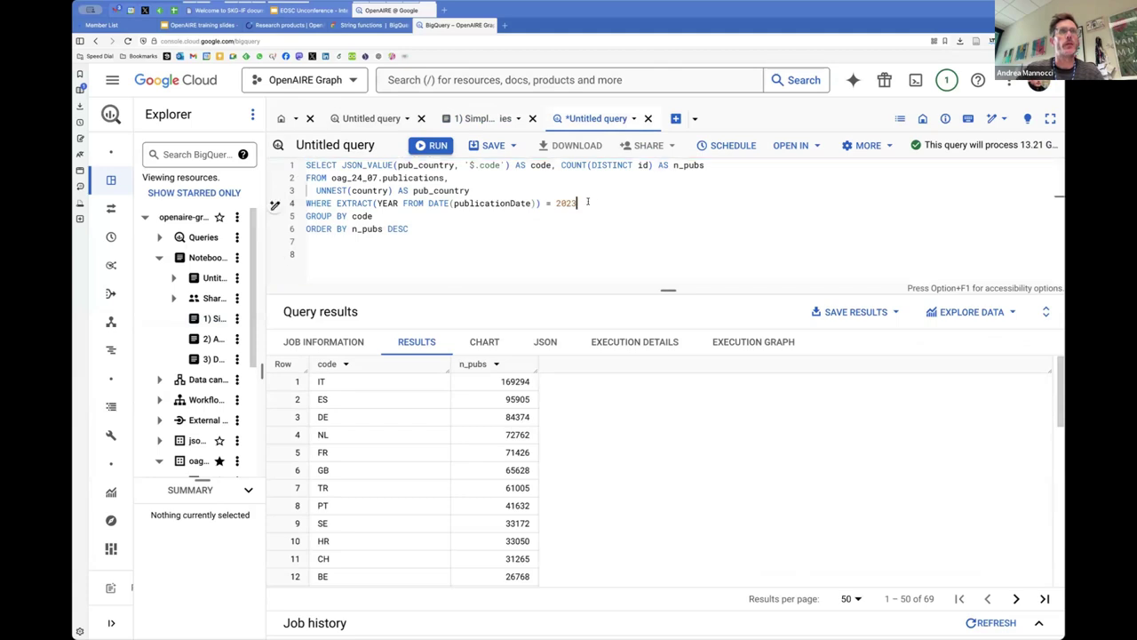
{"action": "left_click_drag", "start_coordinate": [587, 203], "coordinate": [338, 202]}
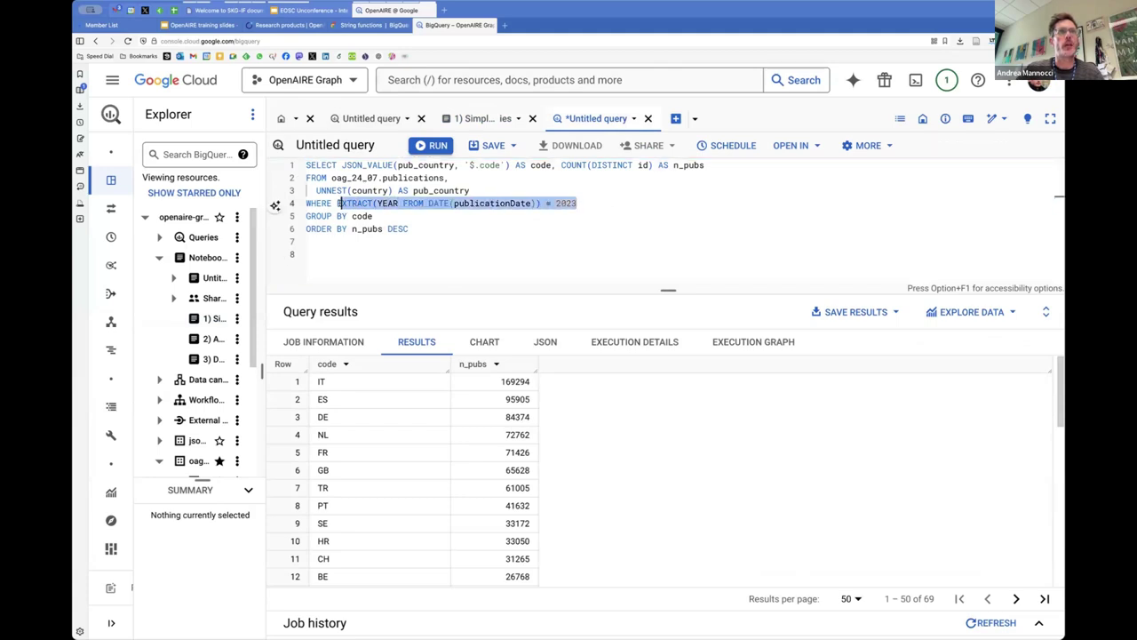
{"action": "left_click", "coordinate": [584, 203]}
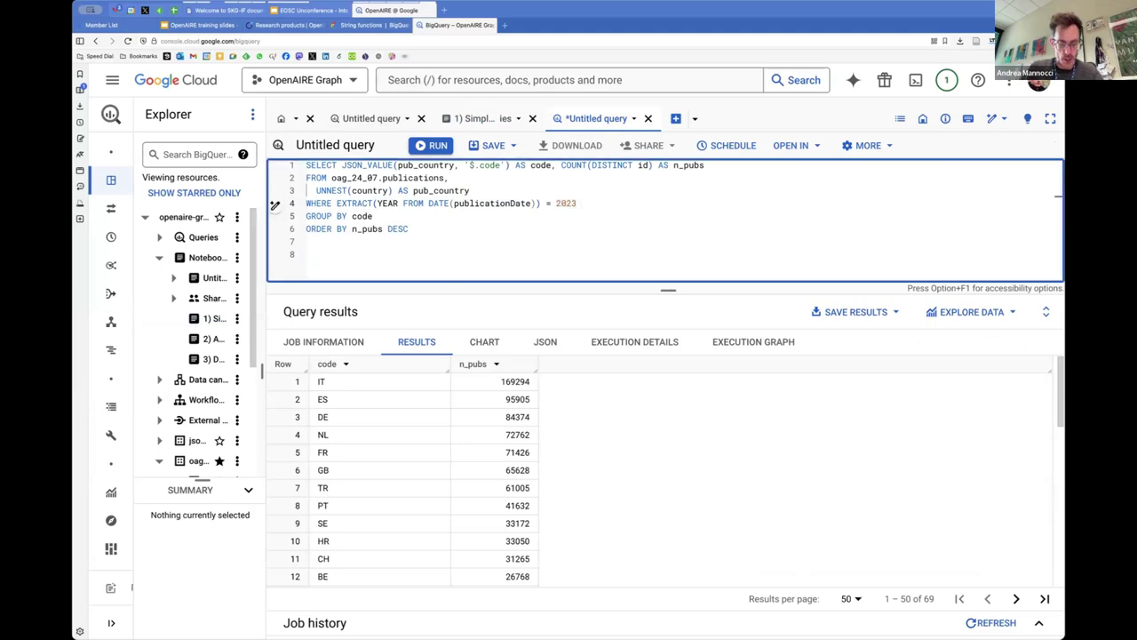
{"action": "type", "text": "AND"}
{"action": "key", "text": "Return"}
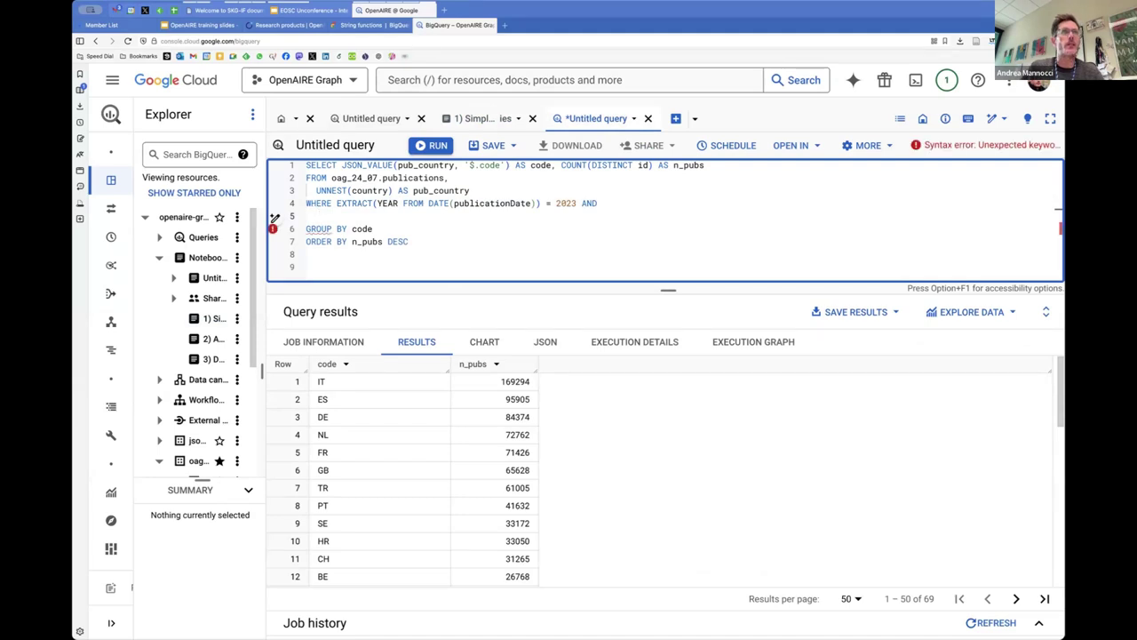
{"action": "key", "text": "super+v"}
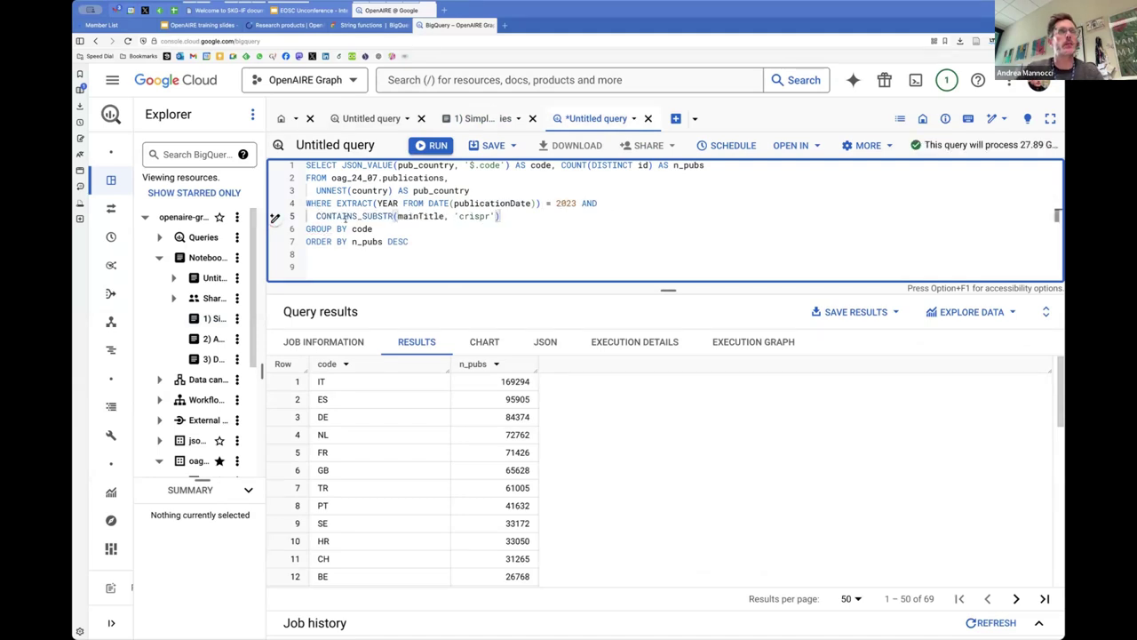
{"action": "left_click", "coordinate": [402, 216]}
{"action": "left_click", "coordinate": [454, 216]}
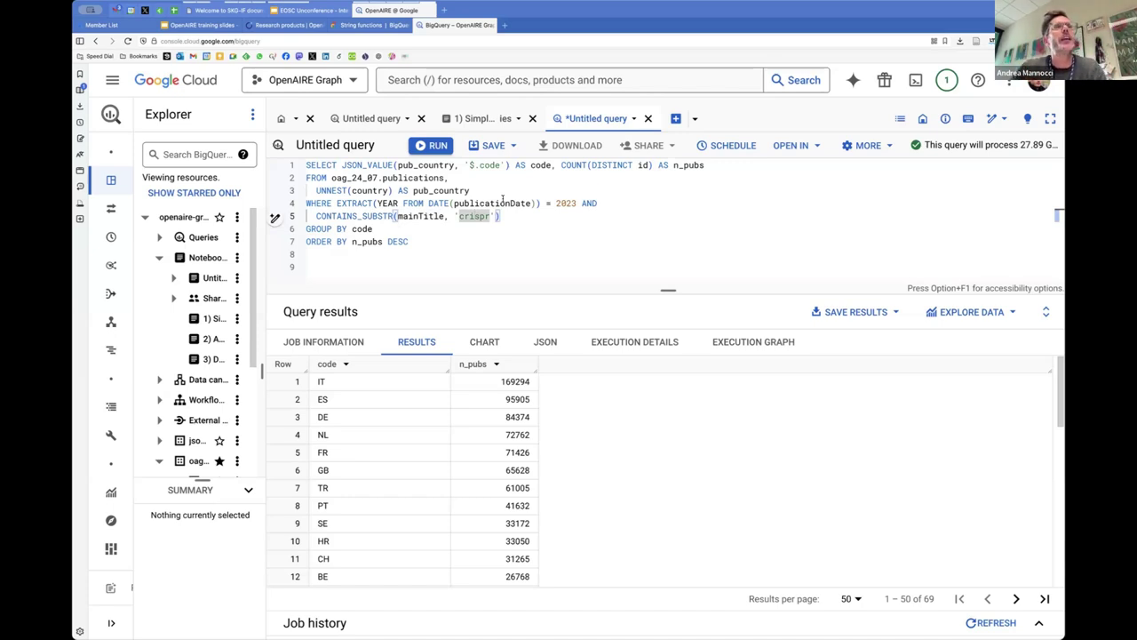
{"action": "left_click", "coordinate": [484, 219]}
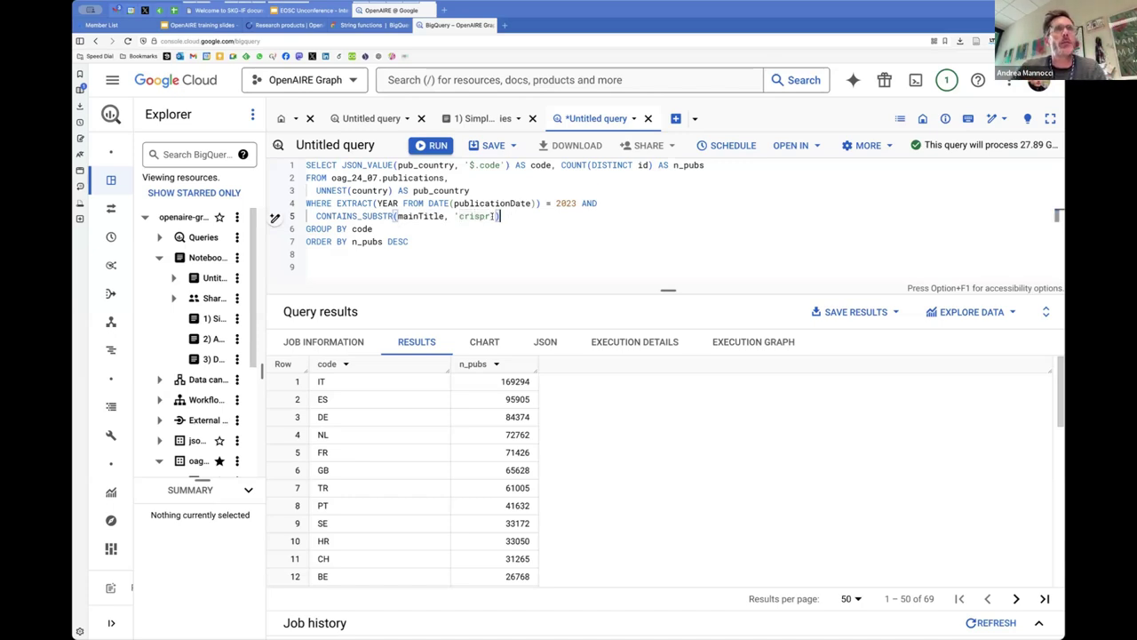
{"action": "type", "text": "'"}
{"action": "left_click_drag", "start_coordinate": [460, 216], "coordinate": [492, 215]}
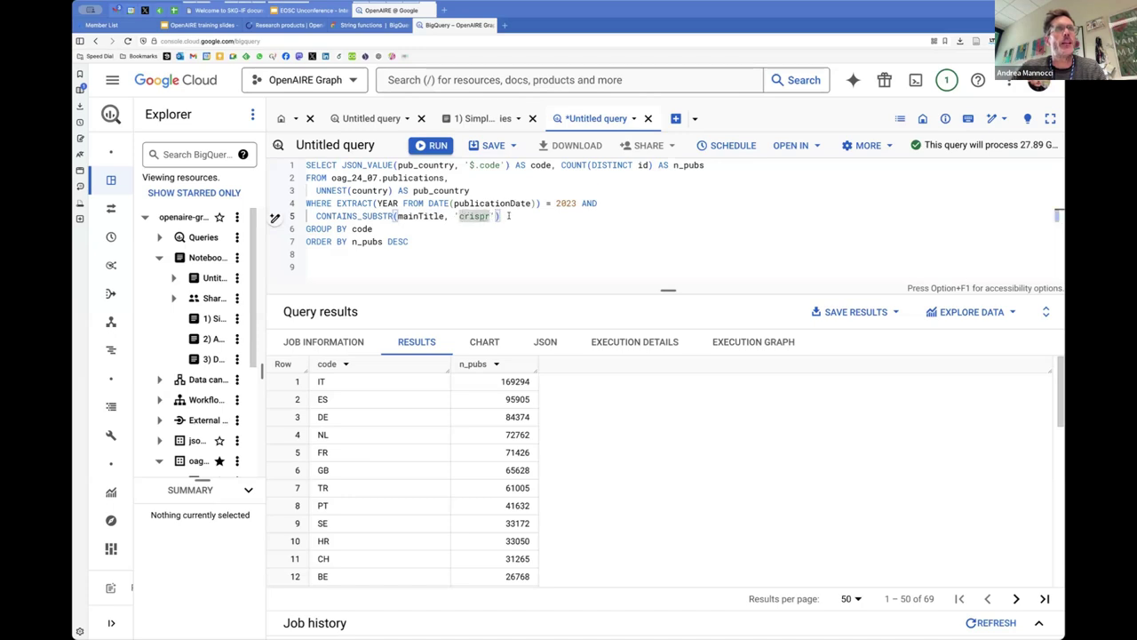
- Run the query counting 2023 publications per country code whose mainTitle contains 'crispr'
{"action": "left_click", "coordinate": [509, 216]}
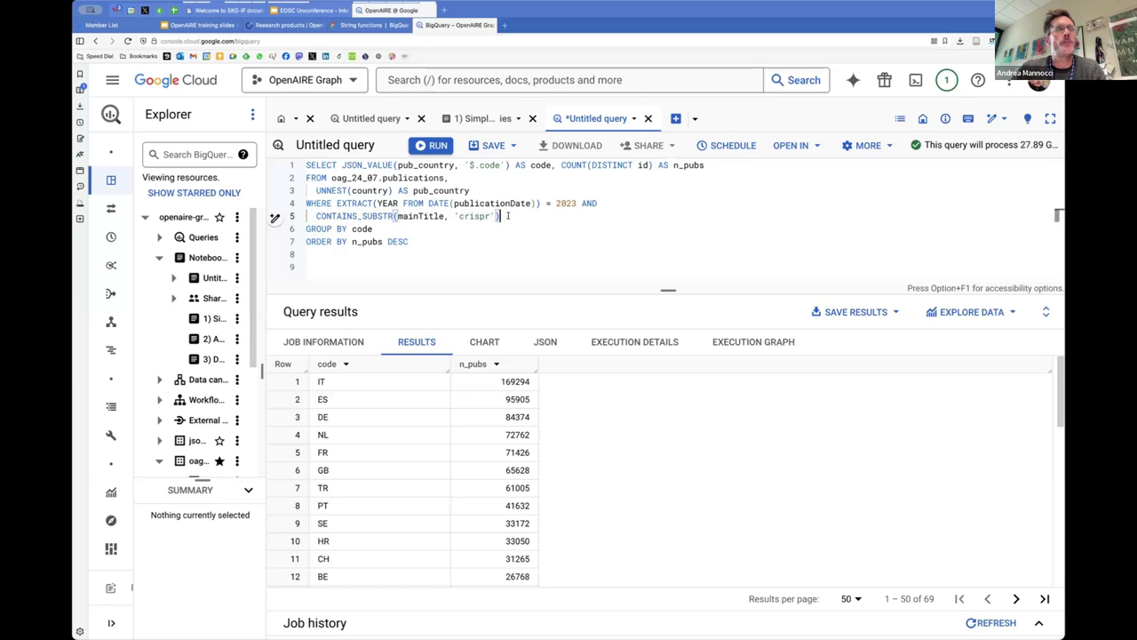
{"action": "double_click", "coordinate": [471, 216]}
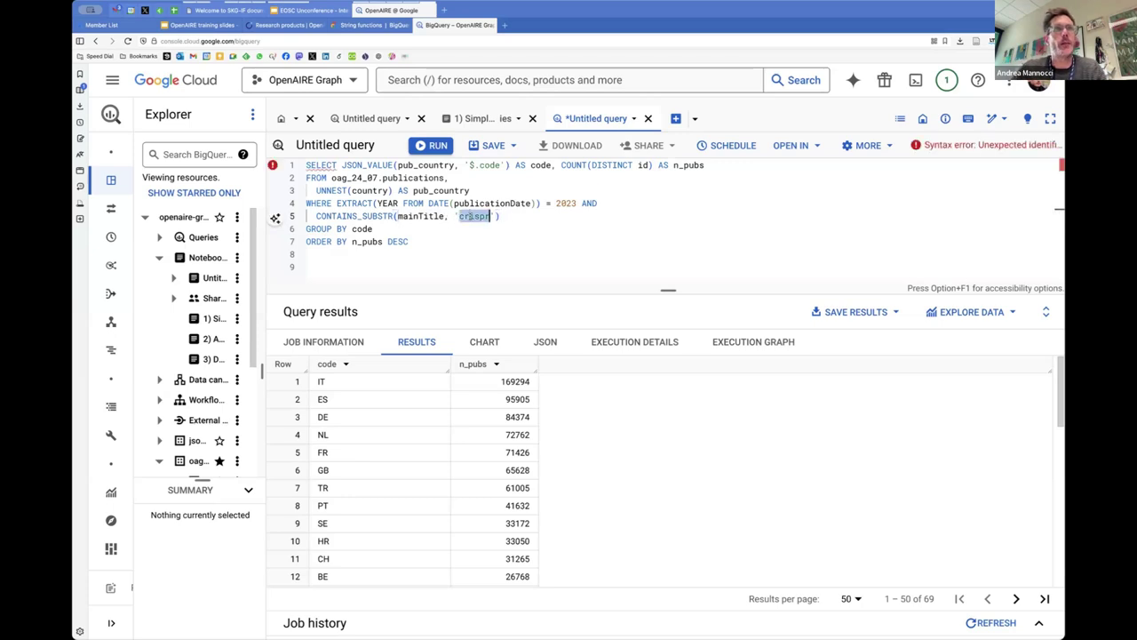
{"action": "left_click", "coordinate": [514, 216]}
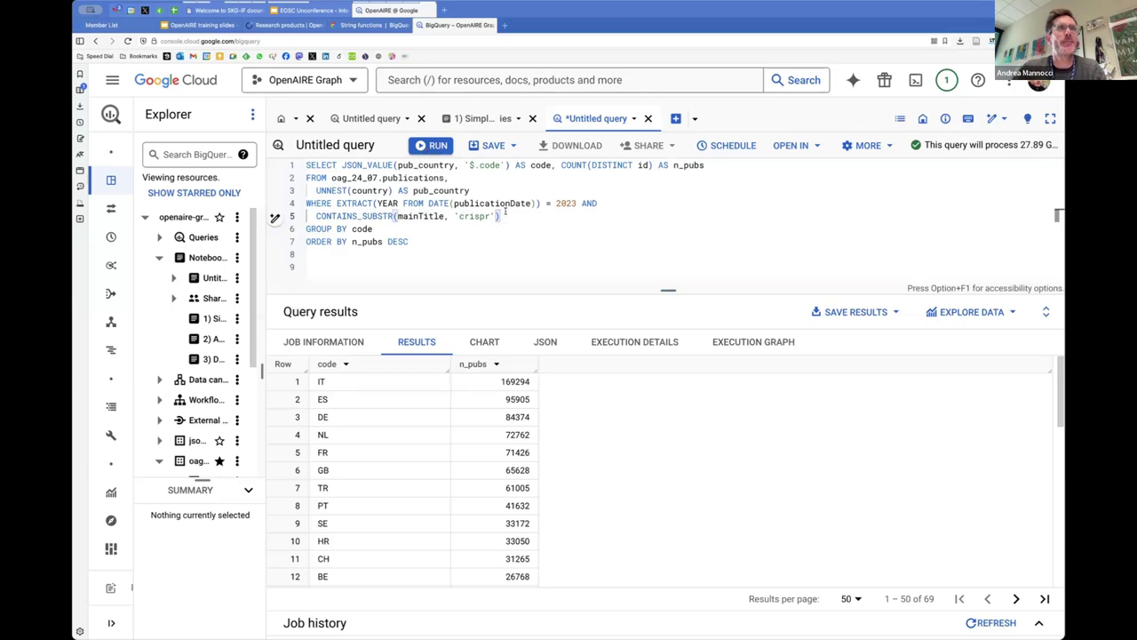
{"action": "left_click", "coordinate": [433, 147]}
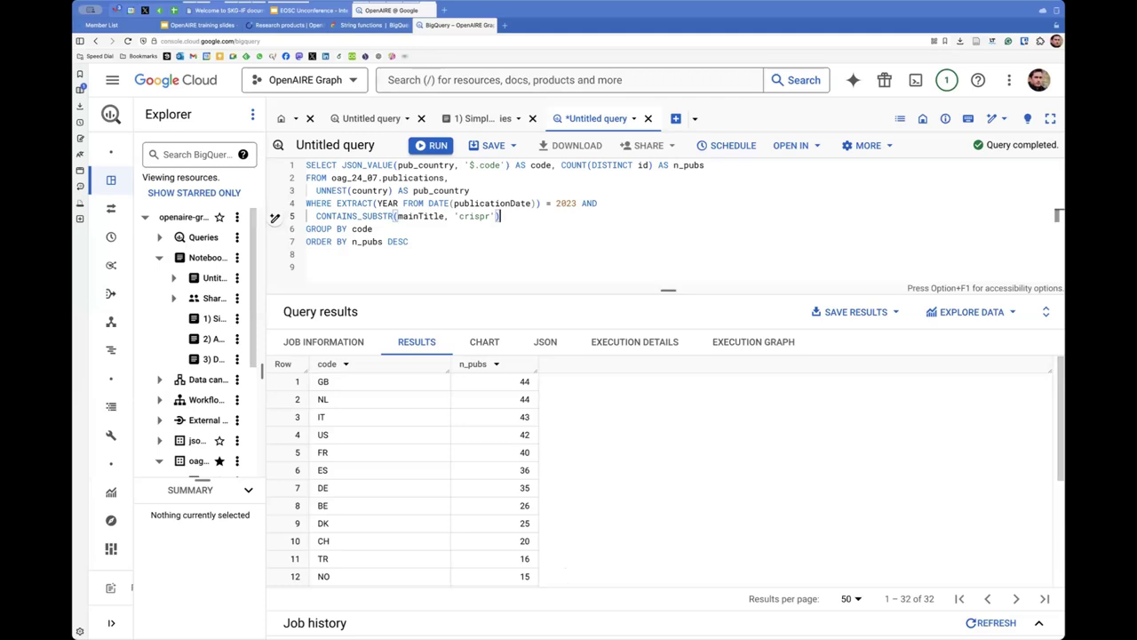
{"action": "left_click", "coordinate": [419, 253]}
{"action": "left_click", "coordinate": [410, 265]}
{"action": "left_click", "coordinate": [315, 190]}
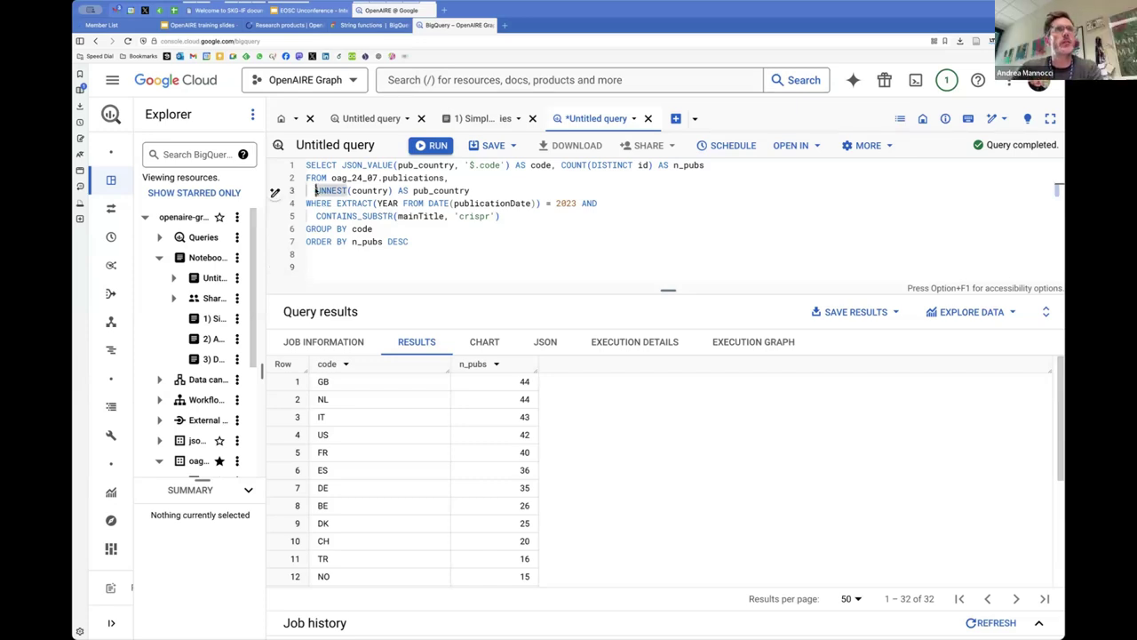
{"action": "left_click", "coordinate": [351, 203]}
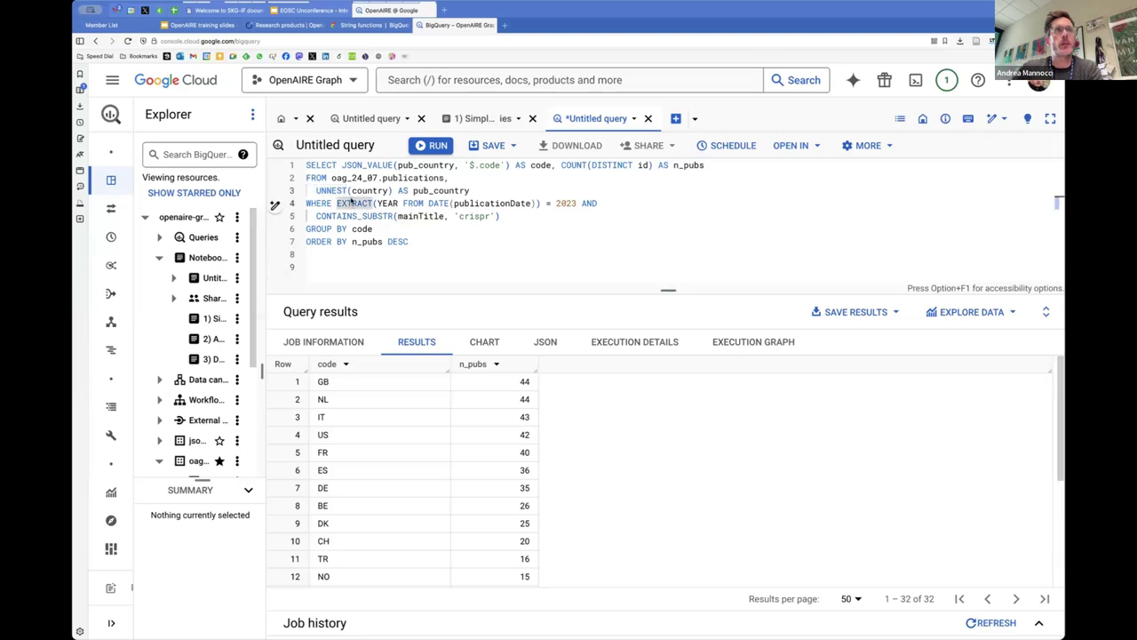
{"action": "left_click", "coordinate": [473, 191]}
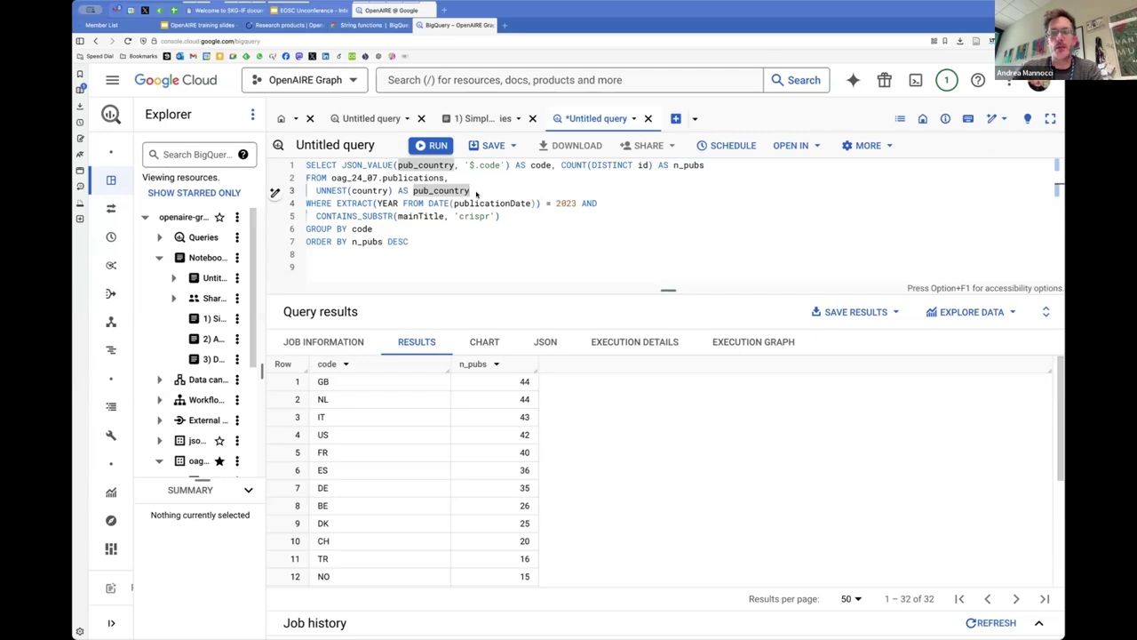
- Join the UNNEST(country) AS pub_country expression onto the same line as FROM oag_24_07.publications
{"action": "left_click", "coordinate": [315, 190]}
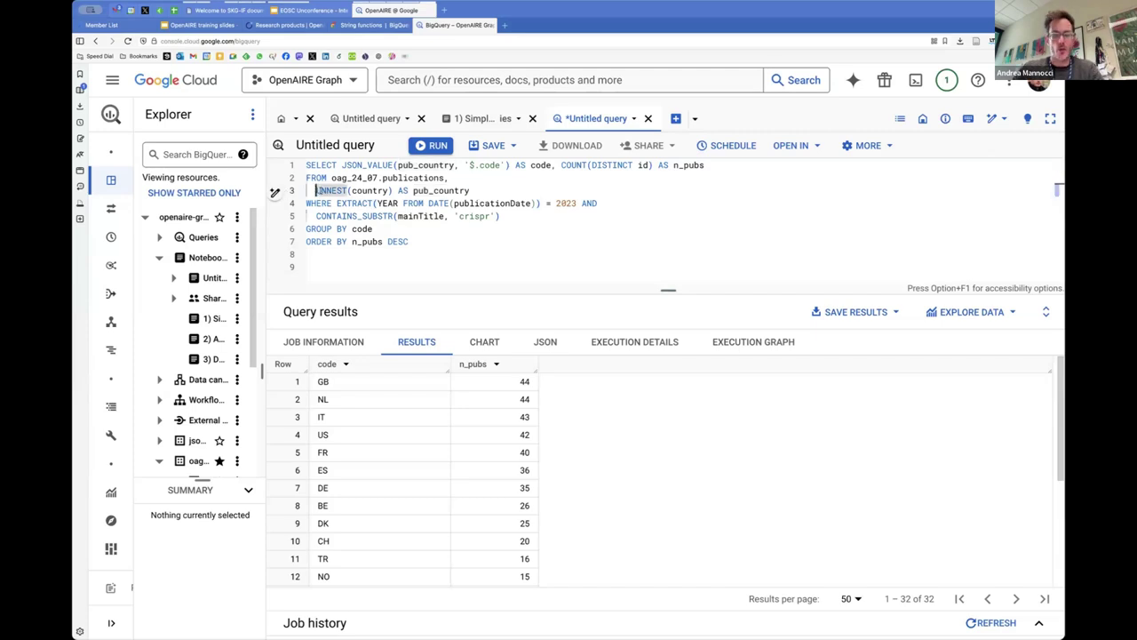
{"action": "key", "text": "BackSpace"}
{"action": "key", "text": "BackSpace"}
{"action": "key", "text": "BackSpace"}
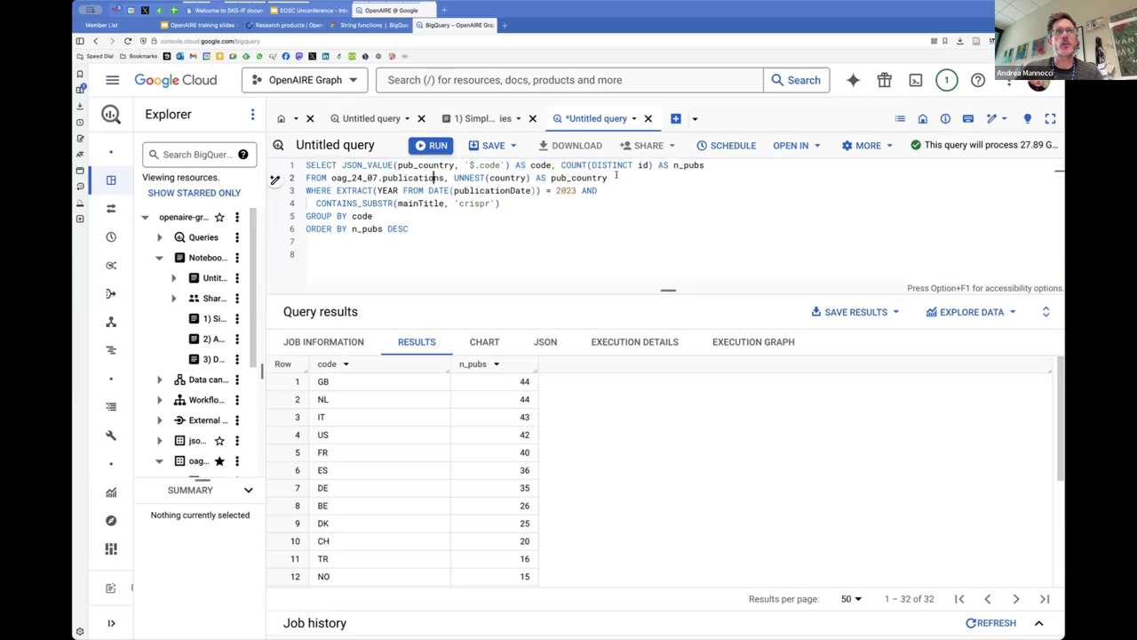
{"action": "left_click", "coordinate": [403, 178]}
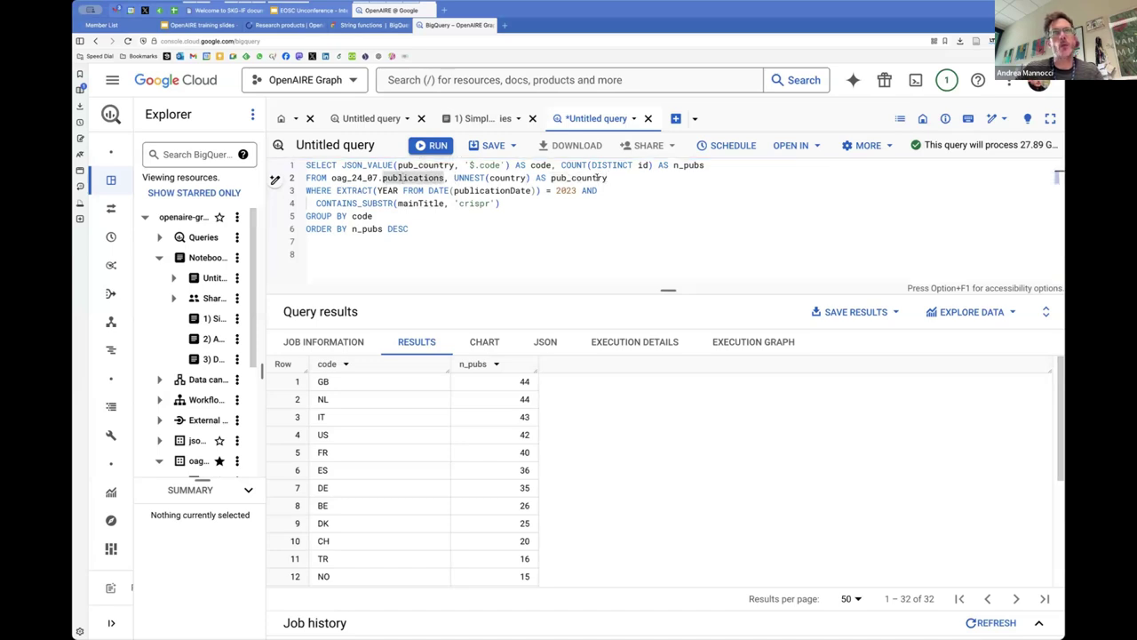
{"action": "left_click", "coordinate": [597, 178]}
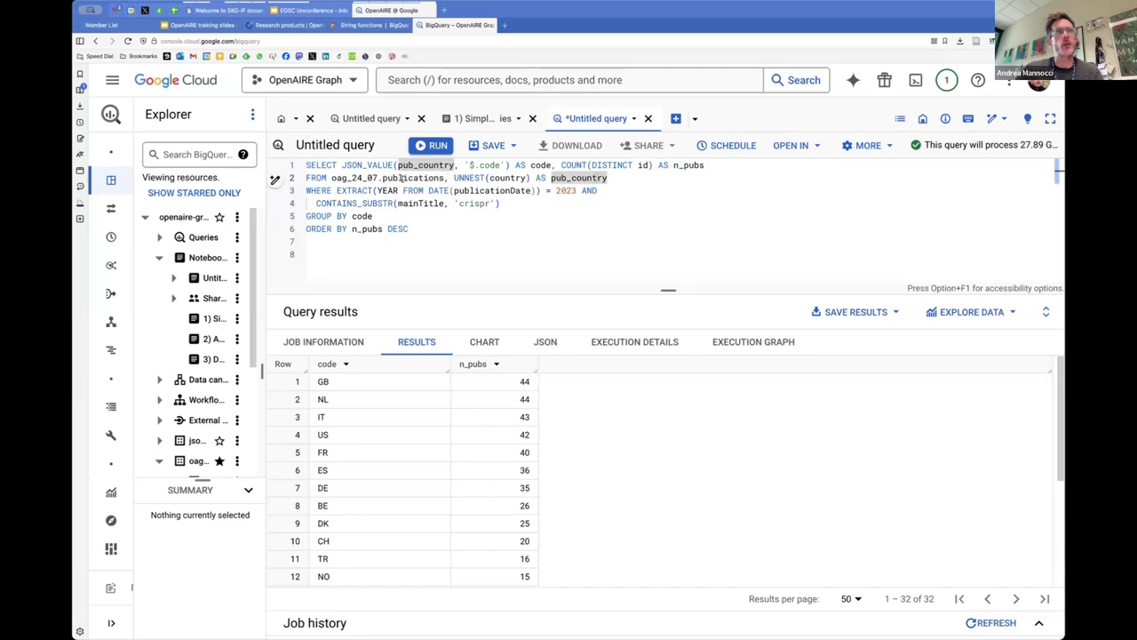
- Move UNNEST(country) AS pub_country back onto its own indented line below the FROM table
{"action": "left_click", "coordinate": [454, 177]}
{"action": "key", "text": "BackSpace"}
{"action": "key", "text": "Return"}
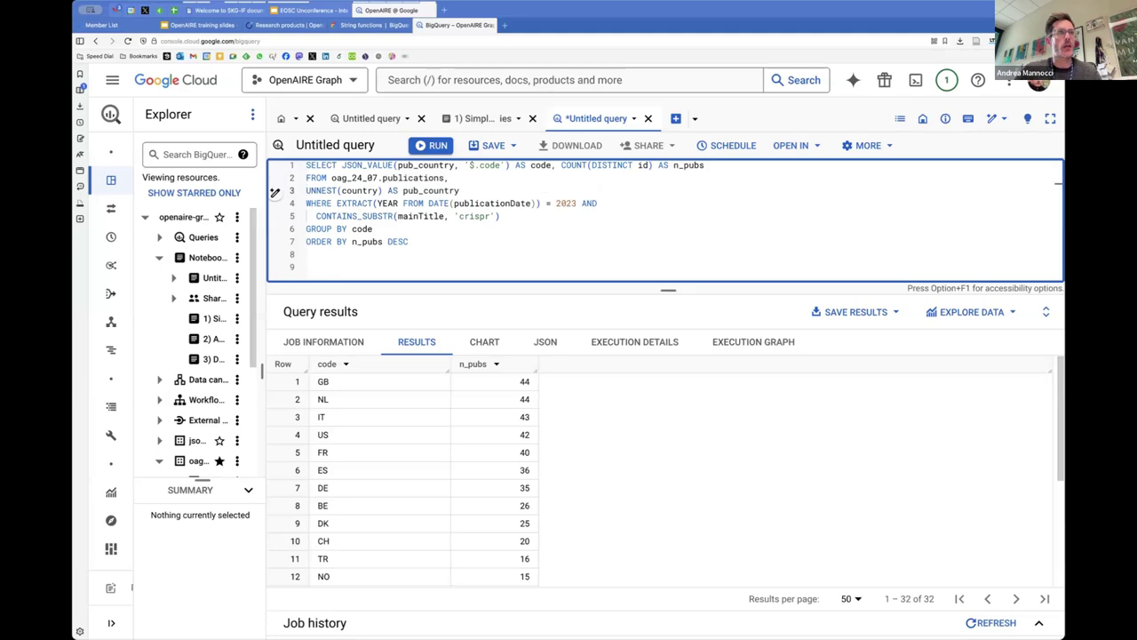
{"action": "key", "text": "Tab"}
- Split the SELECT clause so that COUNT(DISTINCT id) AS n_pubs sits on its own indented second line
{"action": "left_click", "coordinate": [559, 165]}
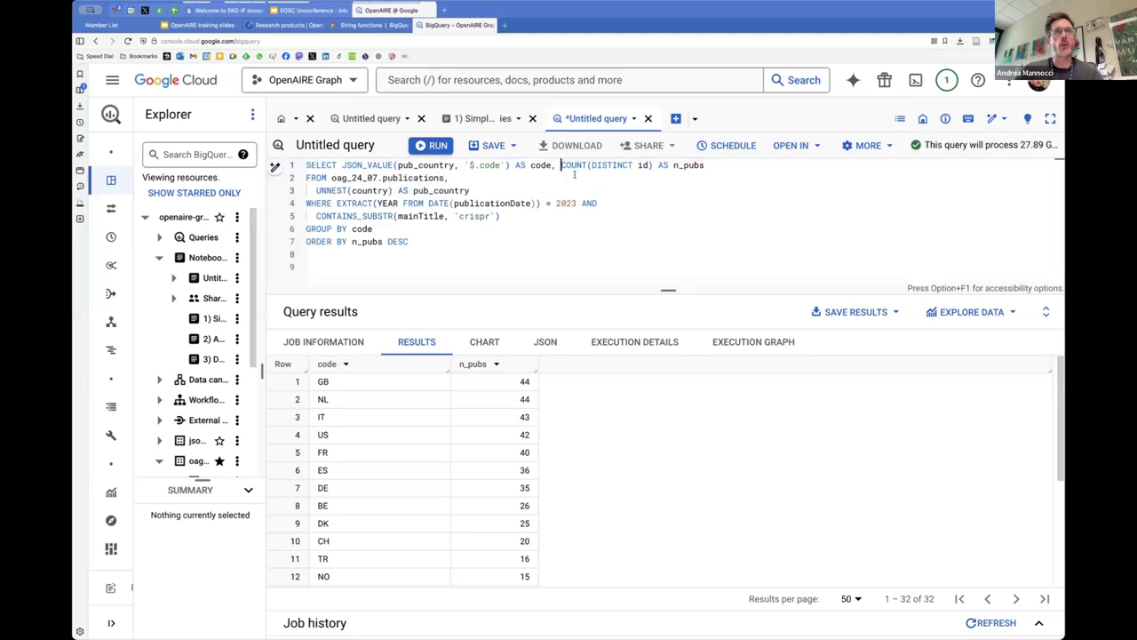
{"action": "key", "text": "Return"}
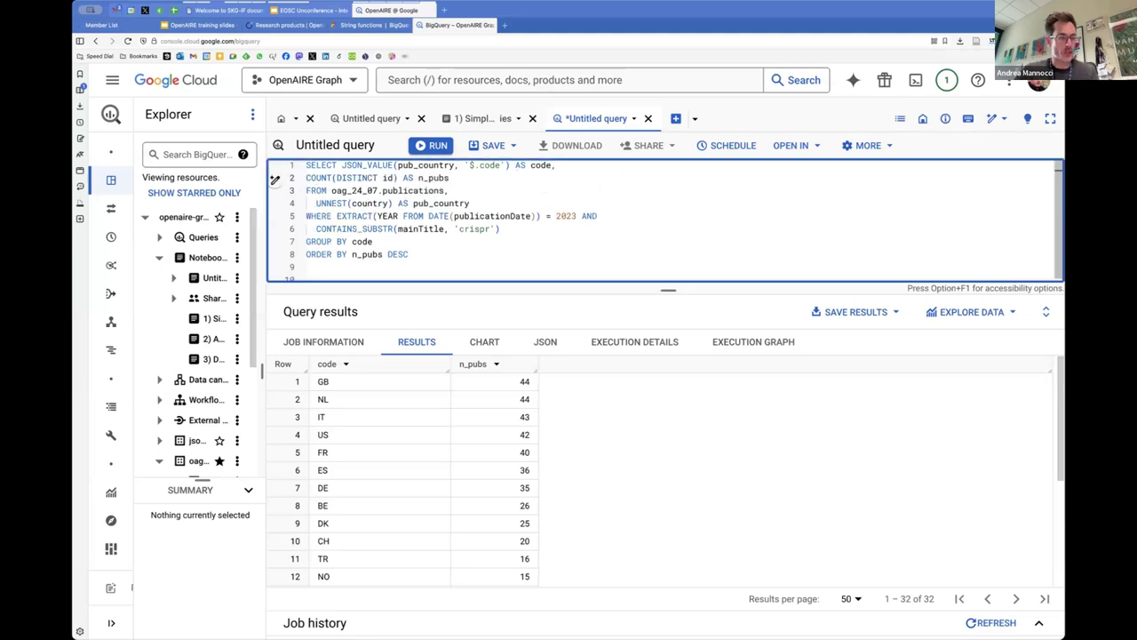
{"action": "key", "text": "Tab"}
{"action": "key", "text": "Tab"}
{"action": "key", "text": "Tab"}
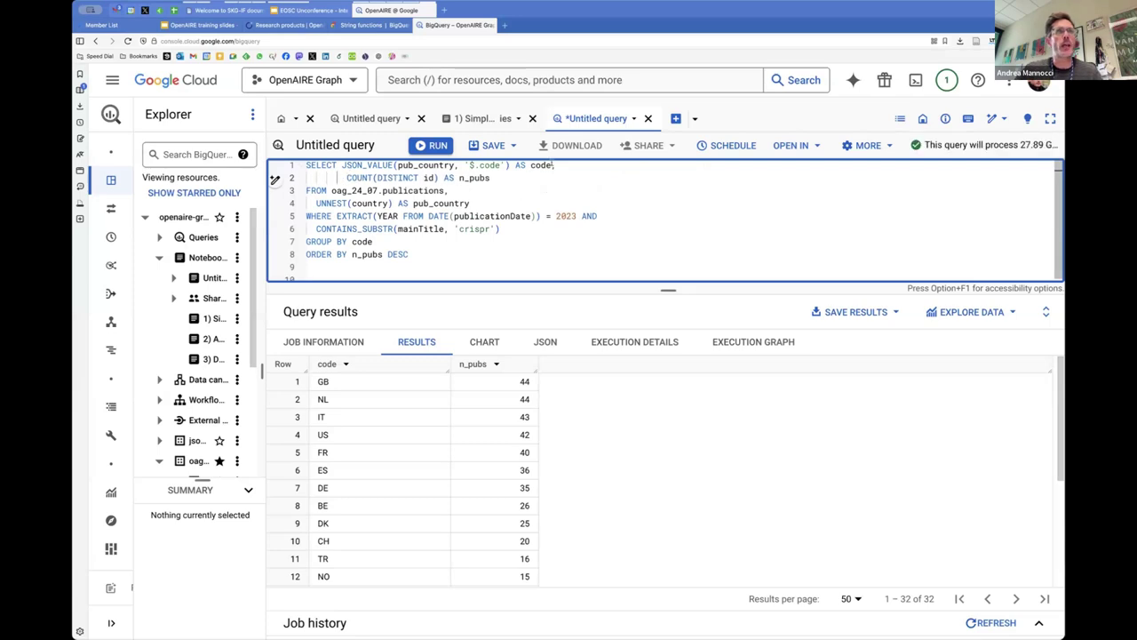
{"action": "type", "text": ","}
{"action": "key", "text": "Down"}
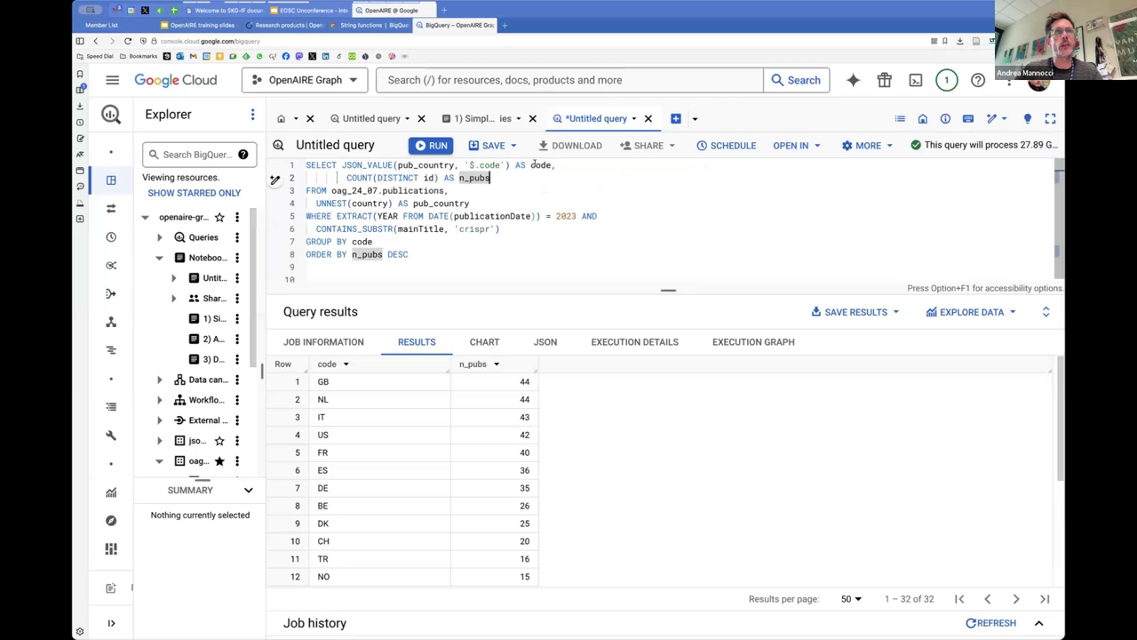
{"action": "left_click", "coordinate": [470, 178]}
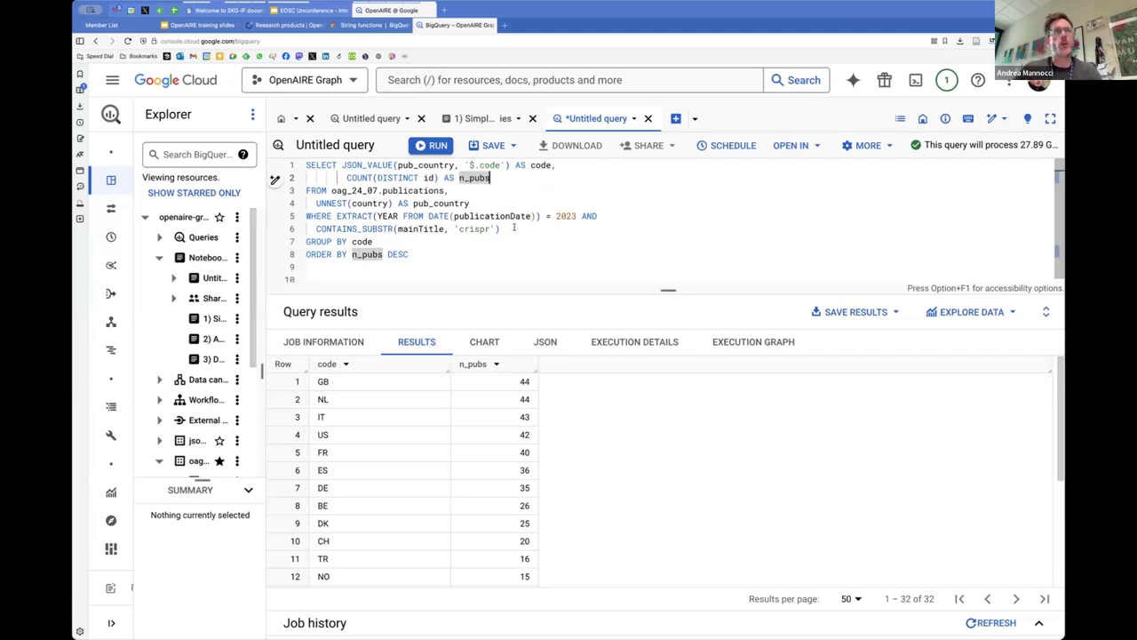
- Reduce the indentation of the COUNT(DISTINCT id) line to a single level
{"action": "left_click", "coordinate": [346, 177]}
{"action": "key", "text": "BackSpace"}
{"action": "key", "text": "BackSpace"}
{"action": "key", "text": "BackSpace"}
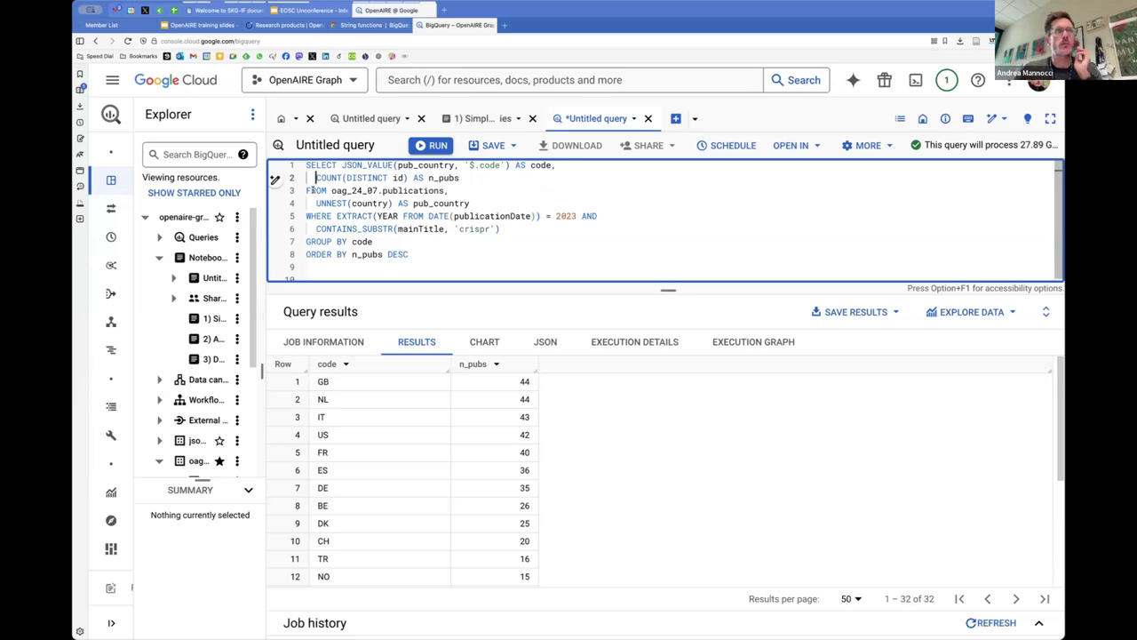
- Rewrite the FROM keyword before oag_24_07.publications in lowercase as from
{"action": "double_click", "coordinate": [315, 190]}
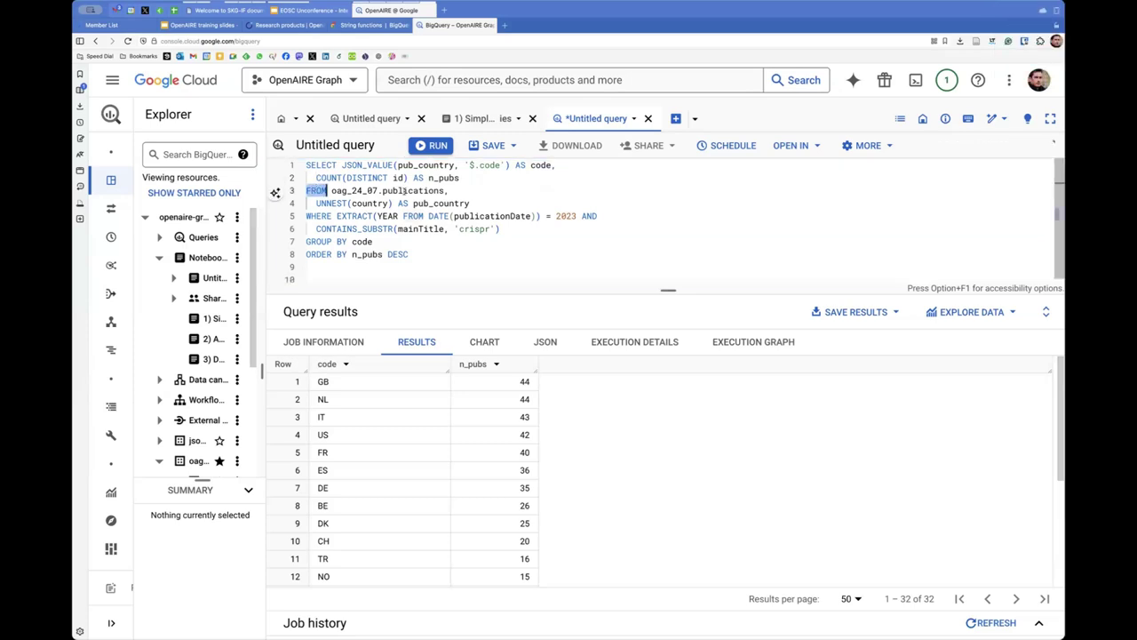
{"action": "left_click", "coordinate": [595, 197]}
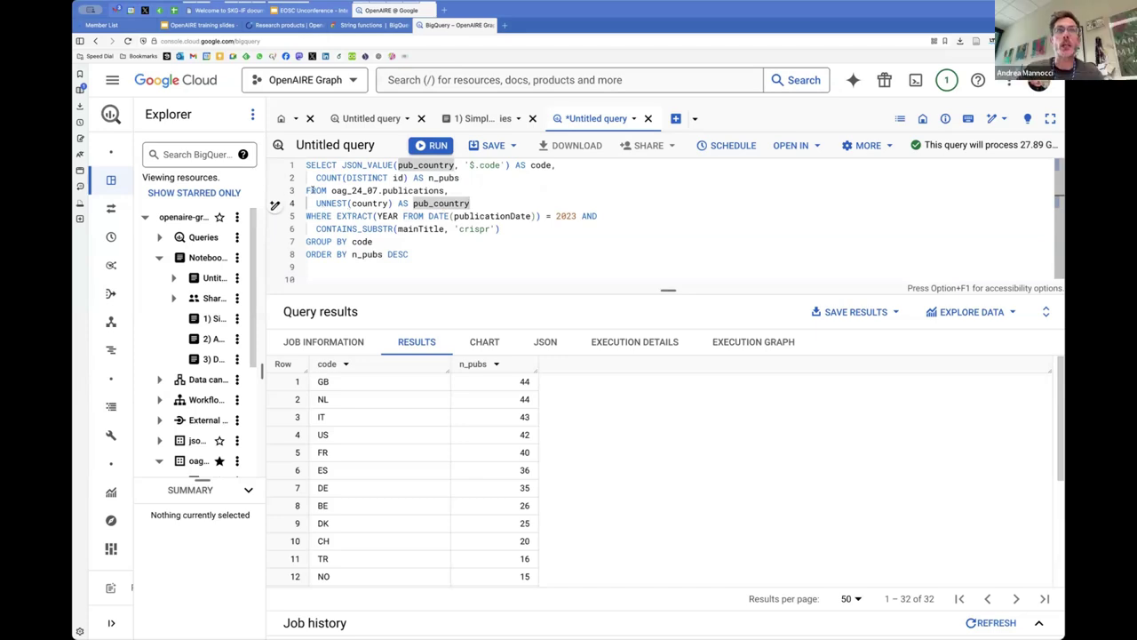
{"action": "double_click", "coordinate": [313, 190]}
{"action": "type", "text": "from"}
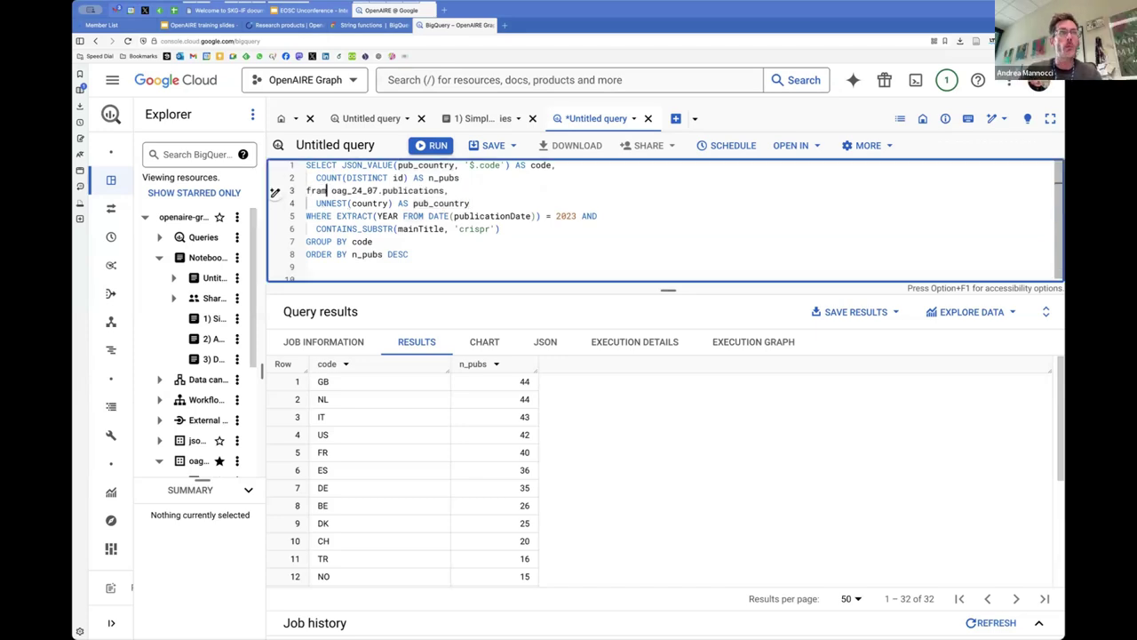
{"action": "double_click", "coordinate": [317, 190]}
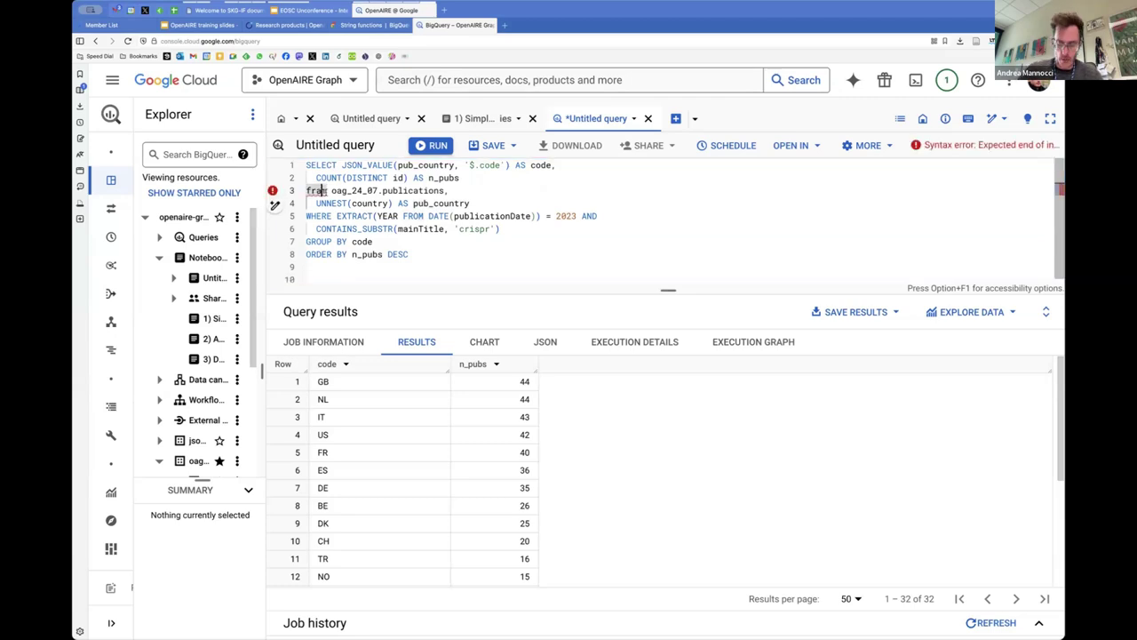
{"action": "type", "text": "from"}
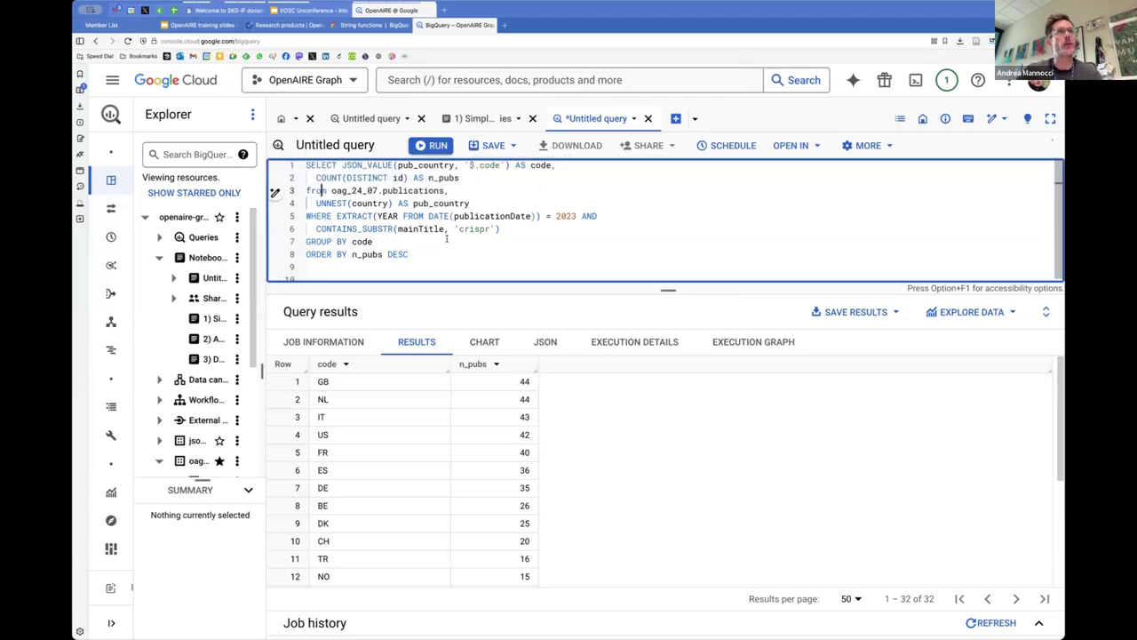
{"action": "left_click", "coordinate": [447, 238]}
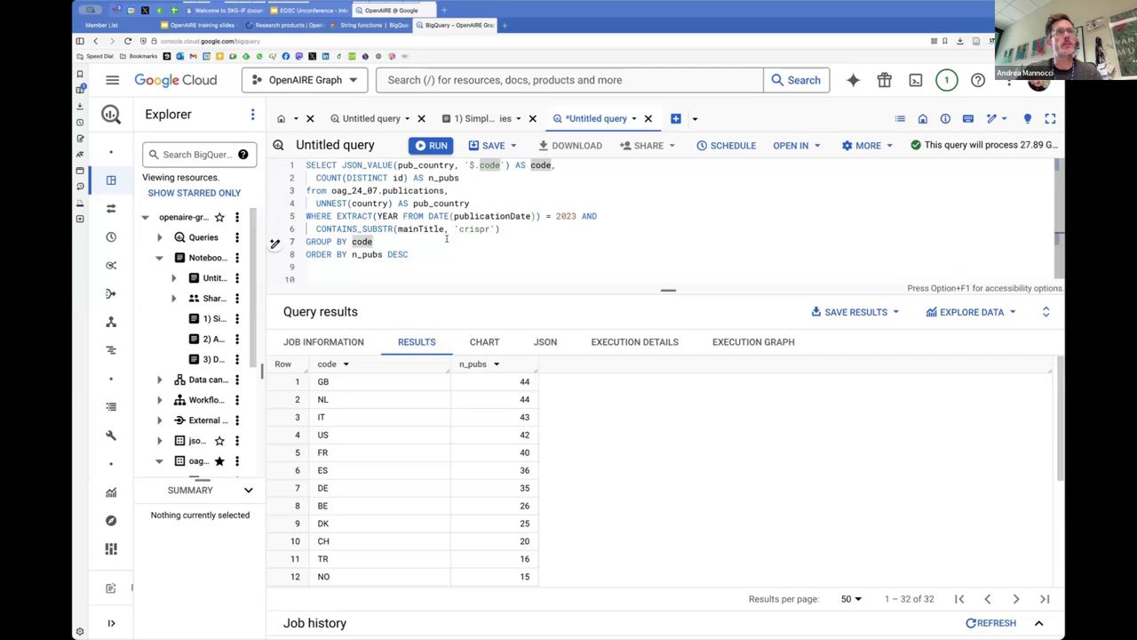
- Change the lowercase from keyword back to uppercase FROM
{"action": "double_click", "coordinate": [315, 191]}
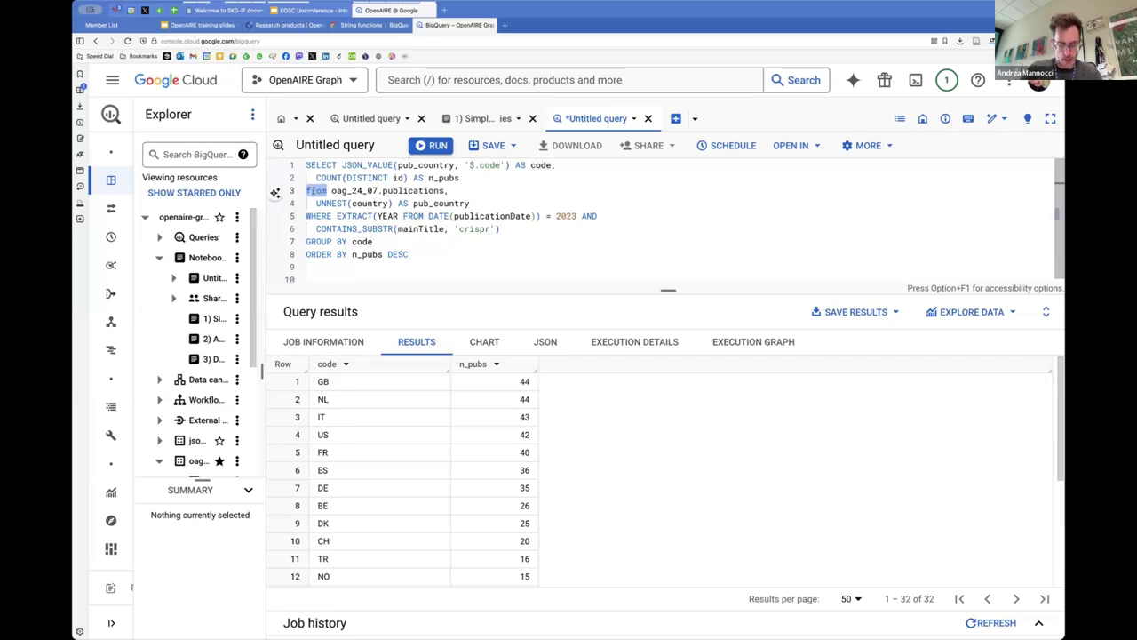
{"action": "type", "text": "FROM"}
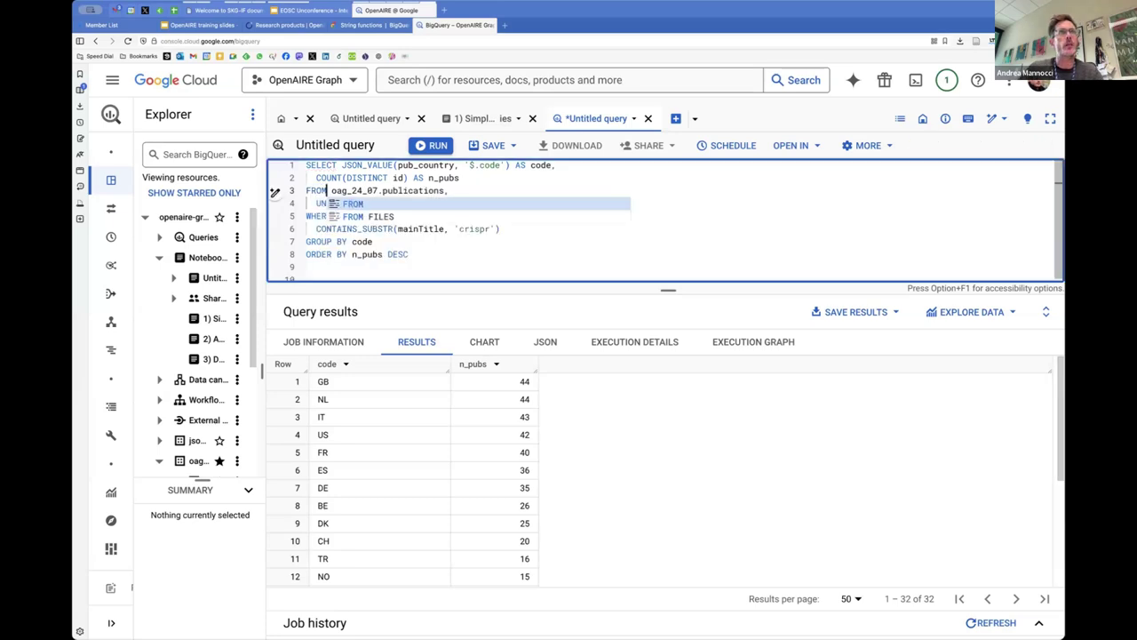
{"action": "left_click", "coordinate": [466, 190]}
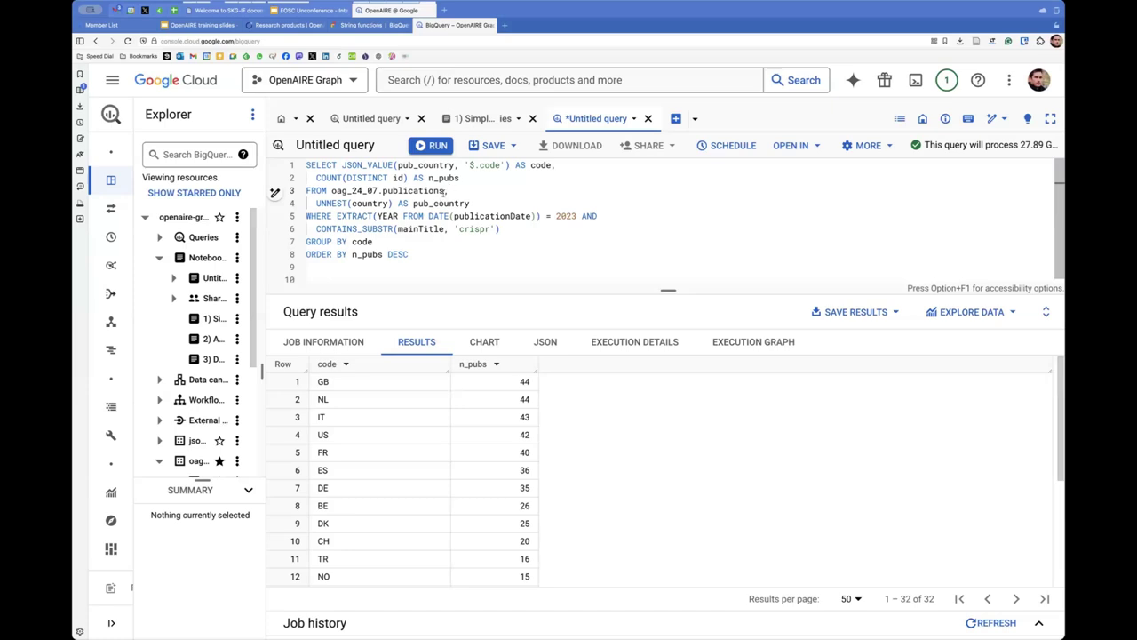
- Bring UNNEST(country) AS pub_country up onto the FROM line, keeping the comma after oag_24_07.publications
{"action": "left_click", "coordinate": [445, 190]}
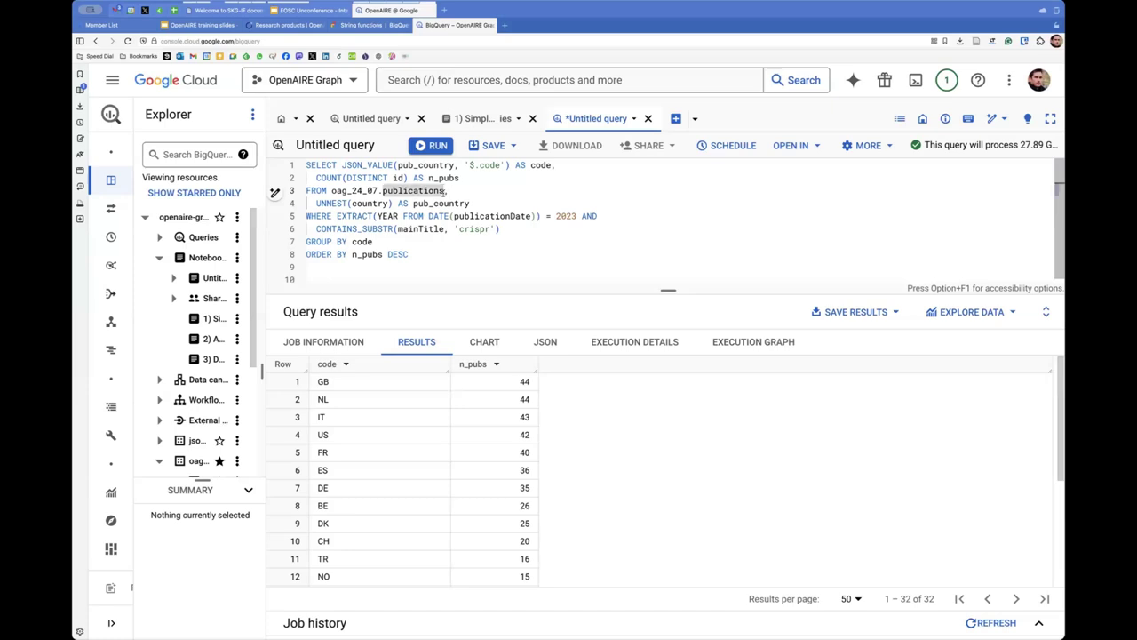
{"action": "type", "text": ","}
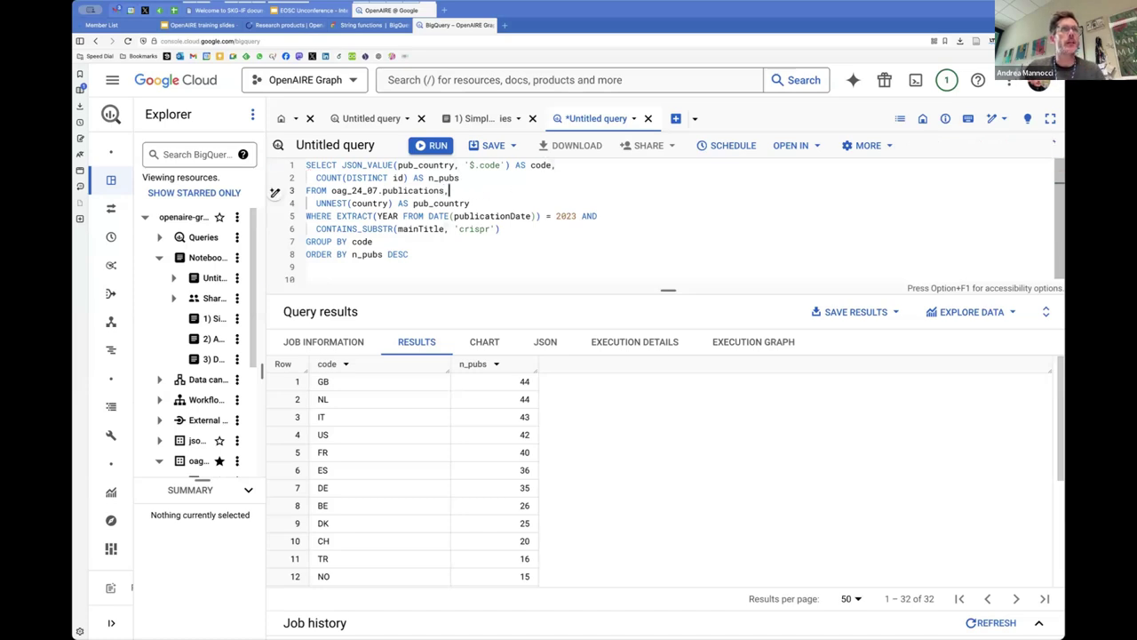
{"action": "left_click", "coordinate": [447, 178]}
{"action": "key", "text": "Down"}
{"action": "key", "text": "Down"}
{"action": "key", "text": "Home"}
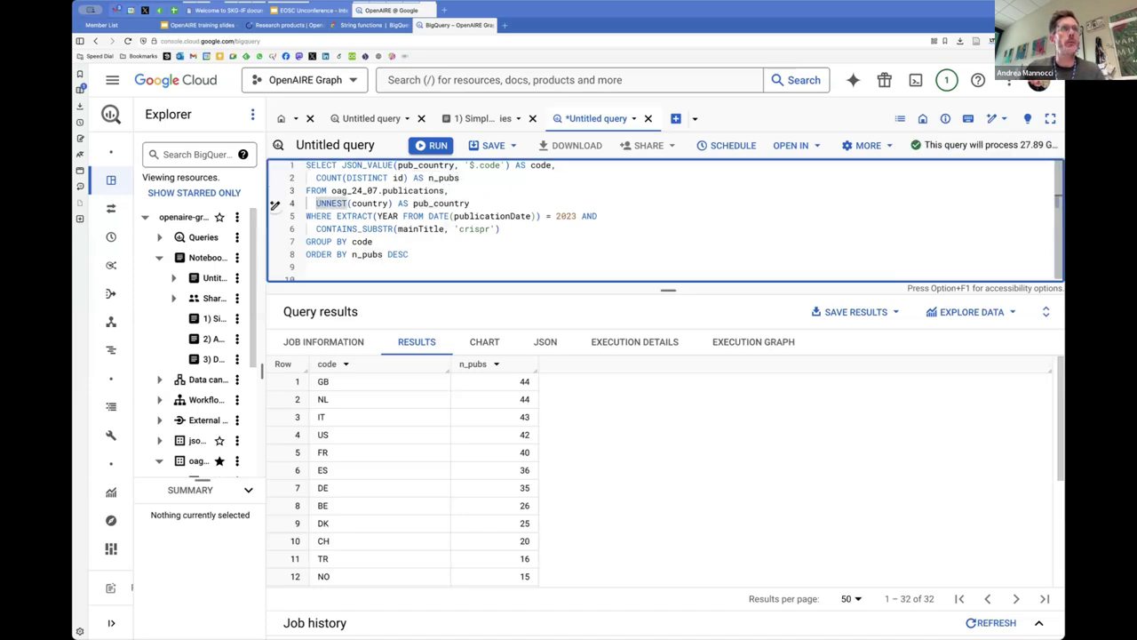
{"action": "key", "text": "BackSpace"}
{"action": "key", "text": "BackSpace"}
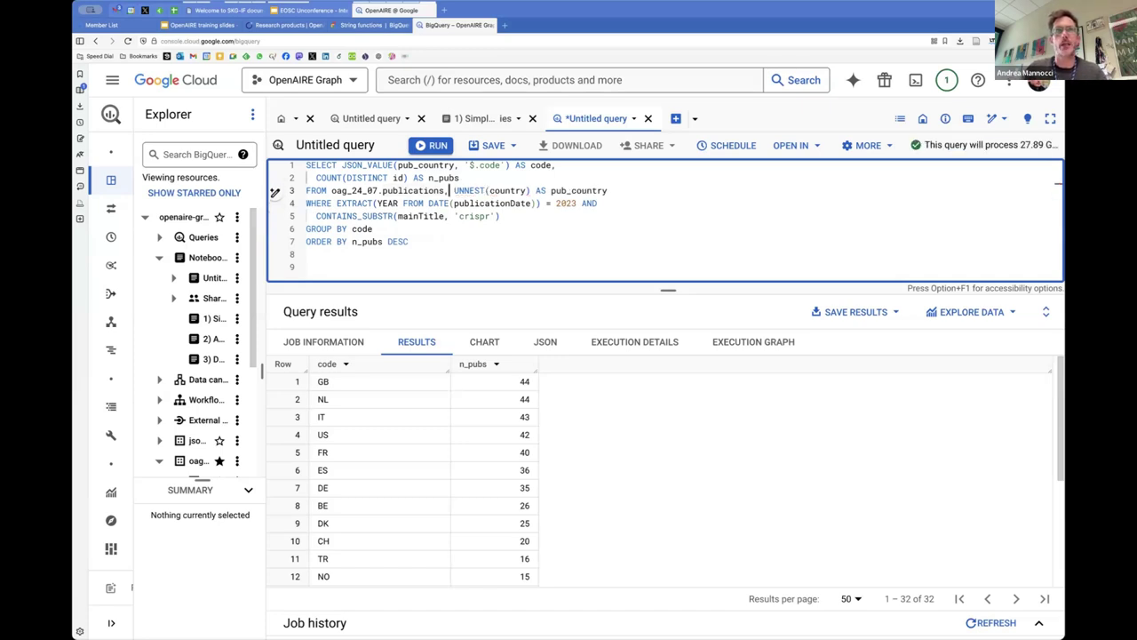
- Highlight the UNNEST(country) AS pub_country expression and the comma separating it from the publications table
{"action": "key", "text": "shift+End"}
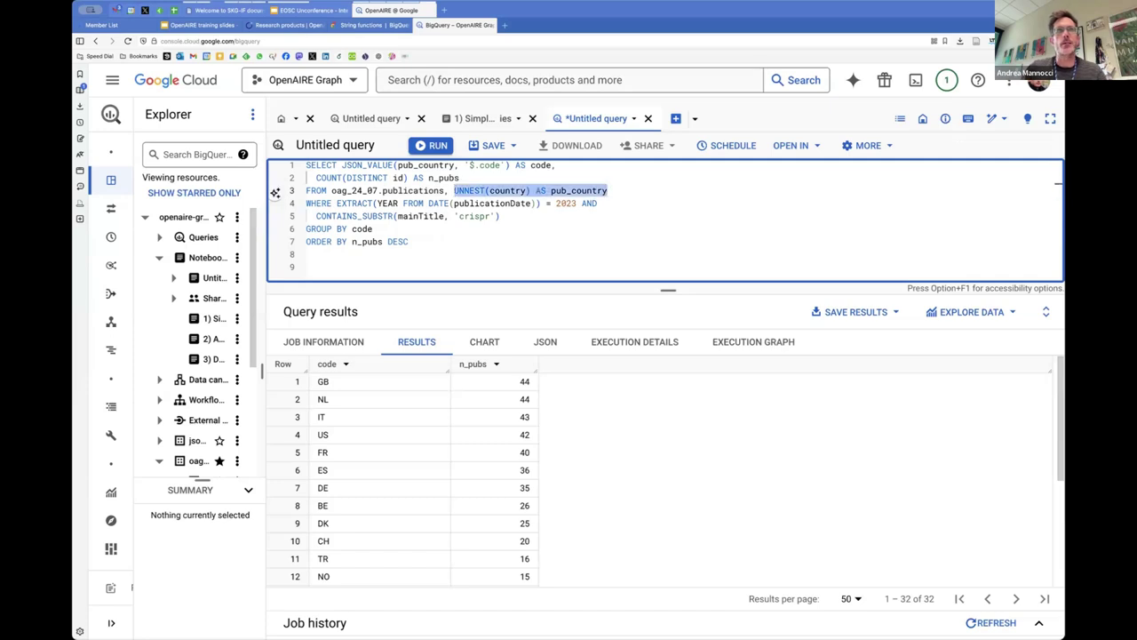
{"action": "key", "text": "Left"}
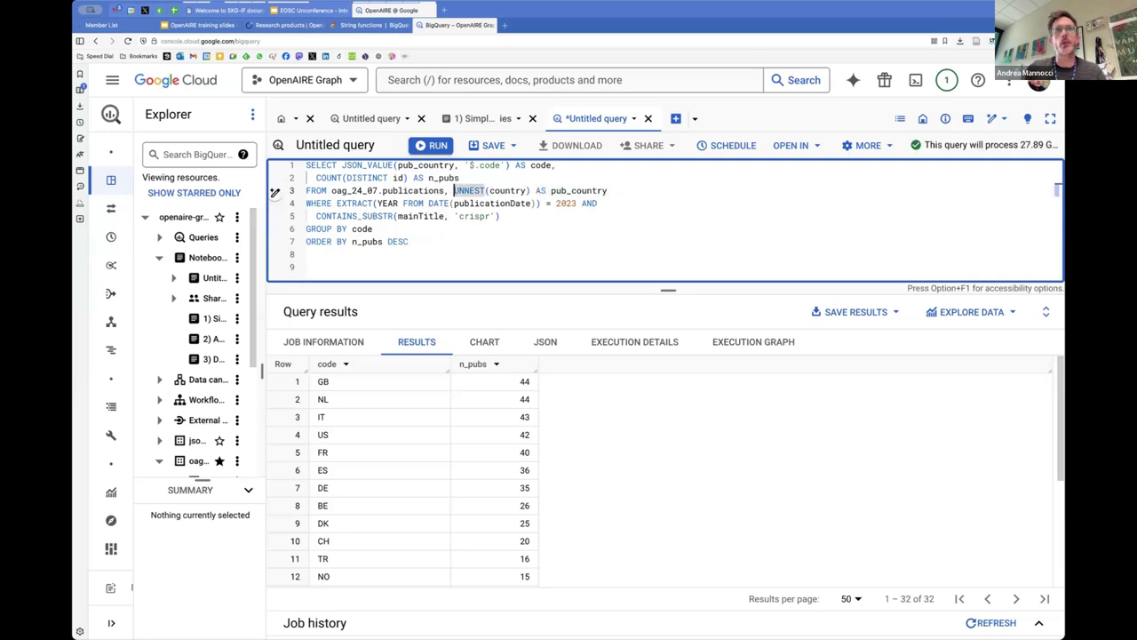
{"action": "key", "text": "shift+End"}
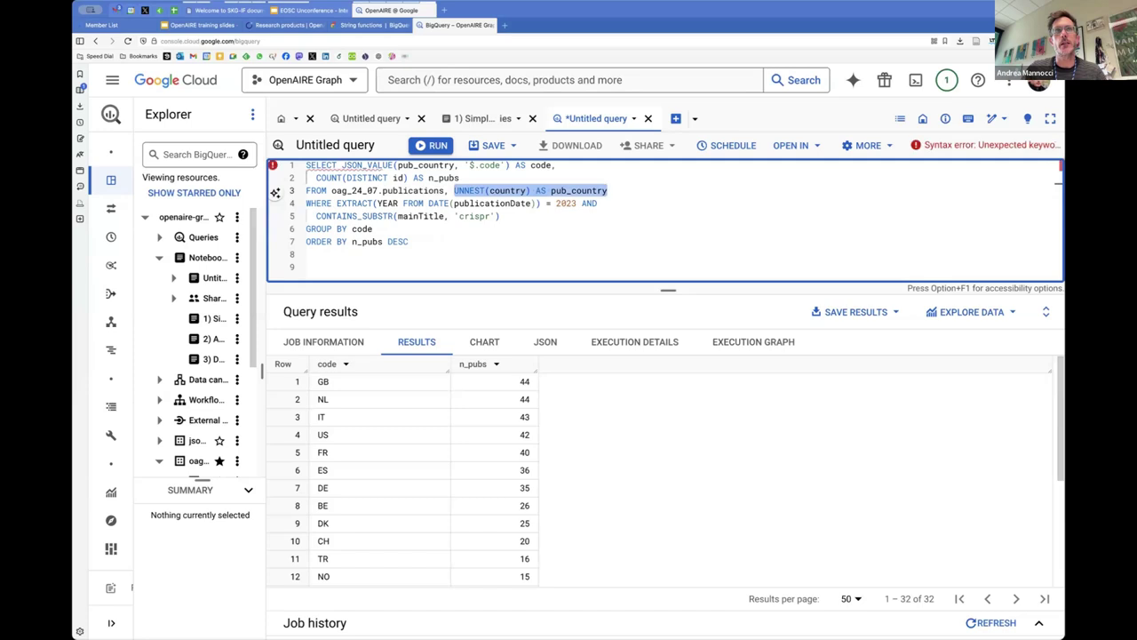
{"action": "key", "text": "Left"}
{"action": "key", "text": "Left"}
{"action": "key", "text": "Left"}
{"action": "key", "text": "shift+Right"}
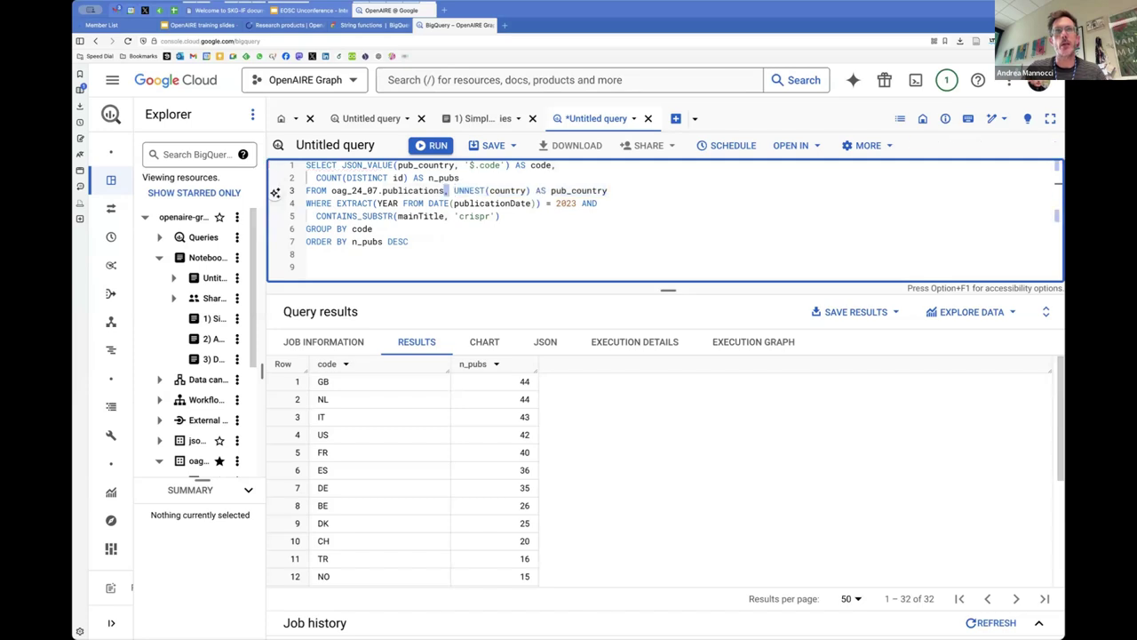
- Highlight FROM oag_24_07.publications, and extend the highlight to the whole FROM line including UNNEST(country) AS pub_country
{"action": "key", "text": "shift+Home"}
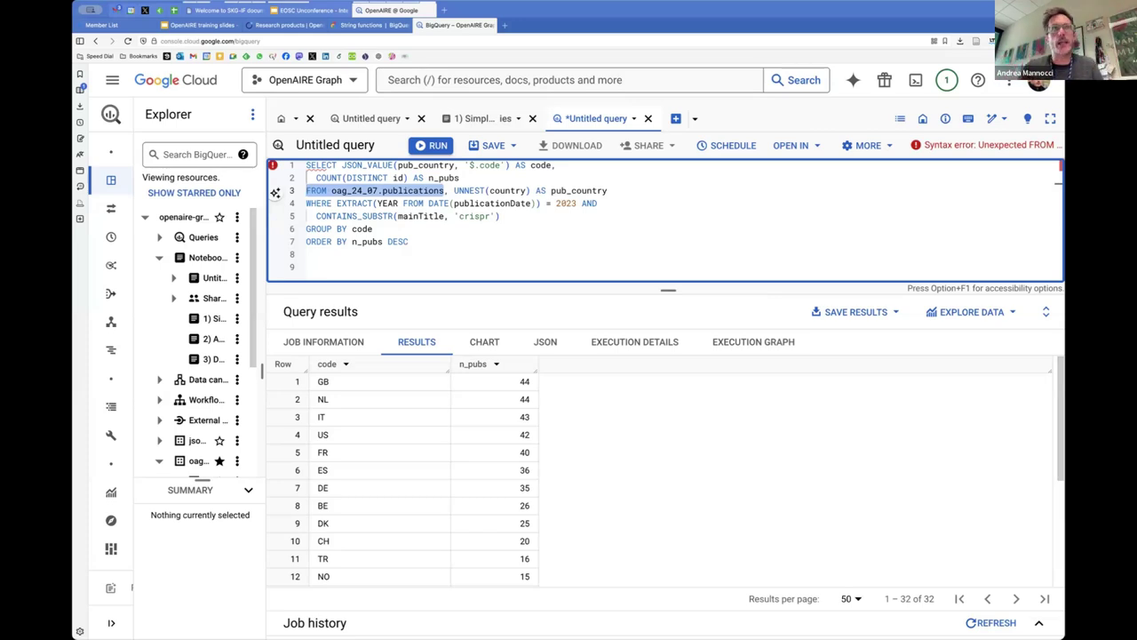
{"action": "key", "text": "Left"}
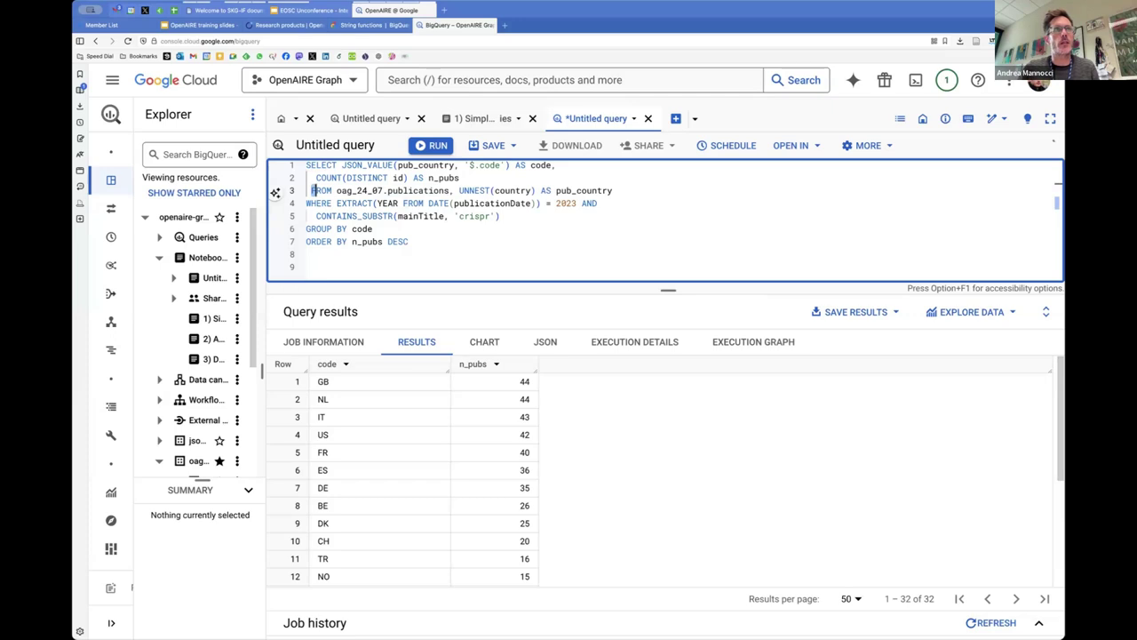
{"action": "key", "text": "BackSpace"}
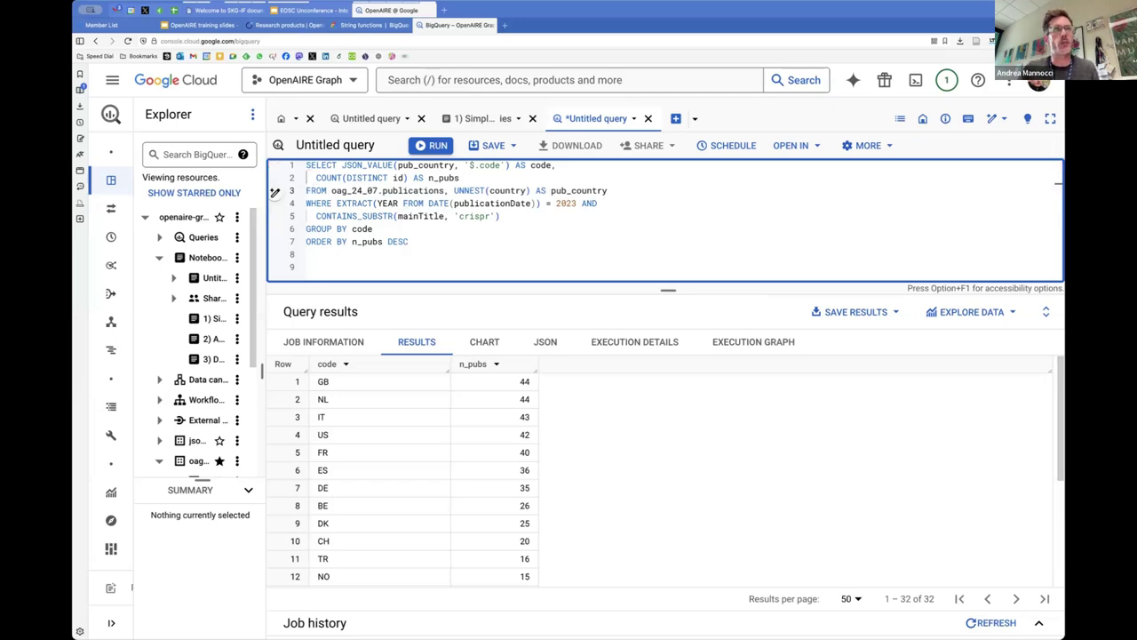
{"action": "key", "text": "shift+End"}
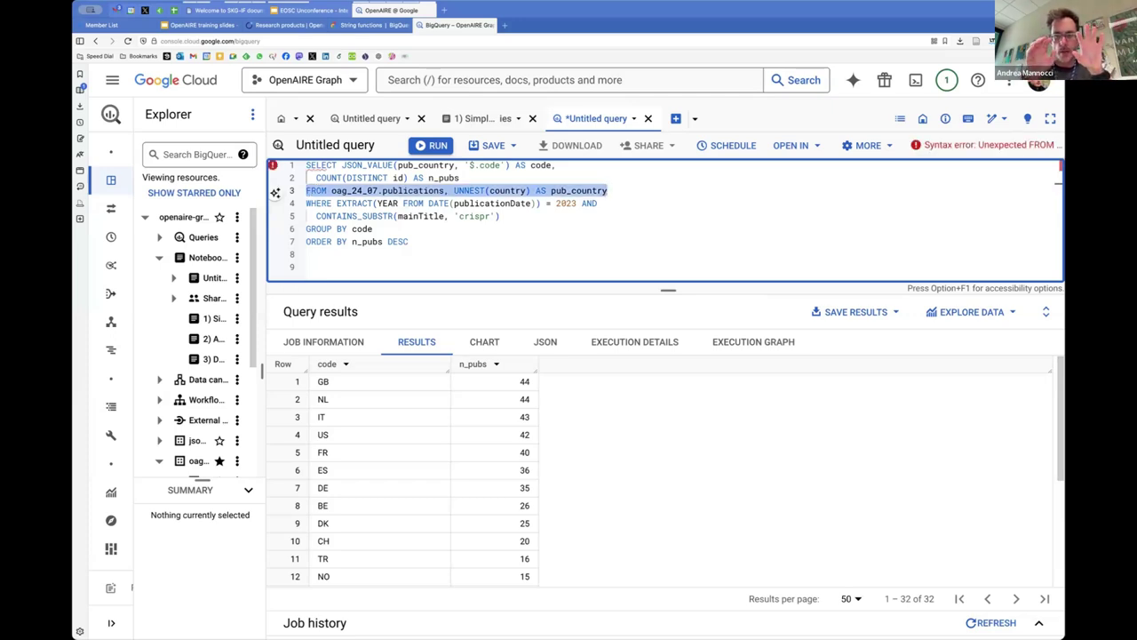
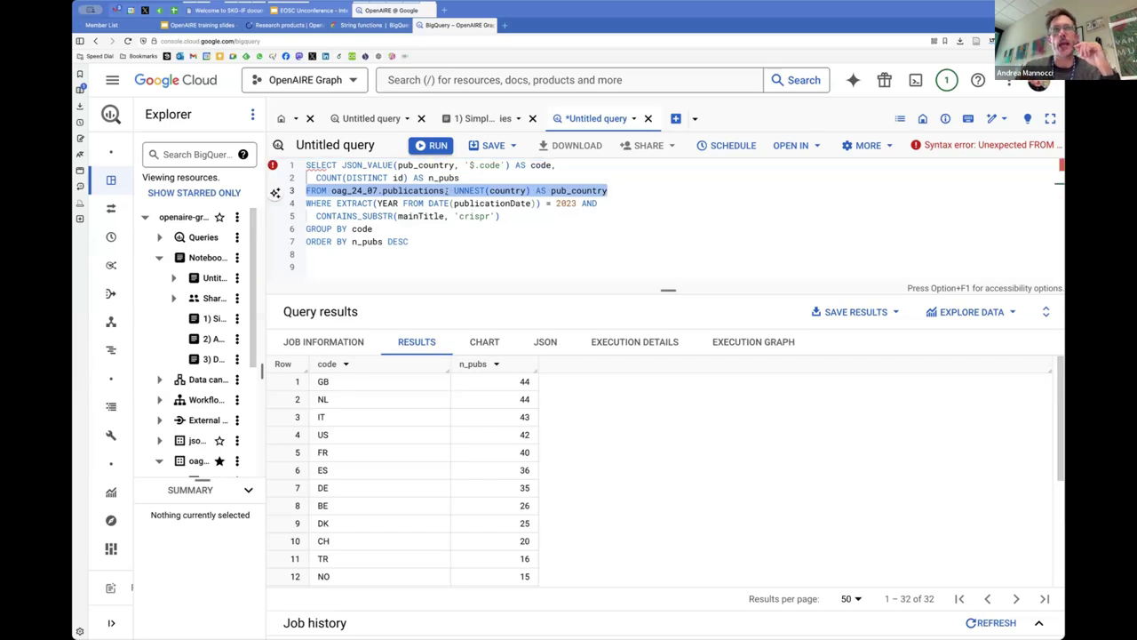
- Highlight UNNEST(country) AS pub_country after the comma and return the cursor to the beginning of the FROM line
{"action": "left_click", "coordinate": [451, 191]}
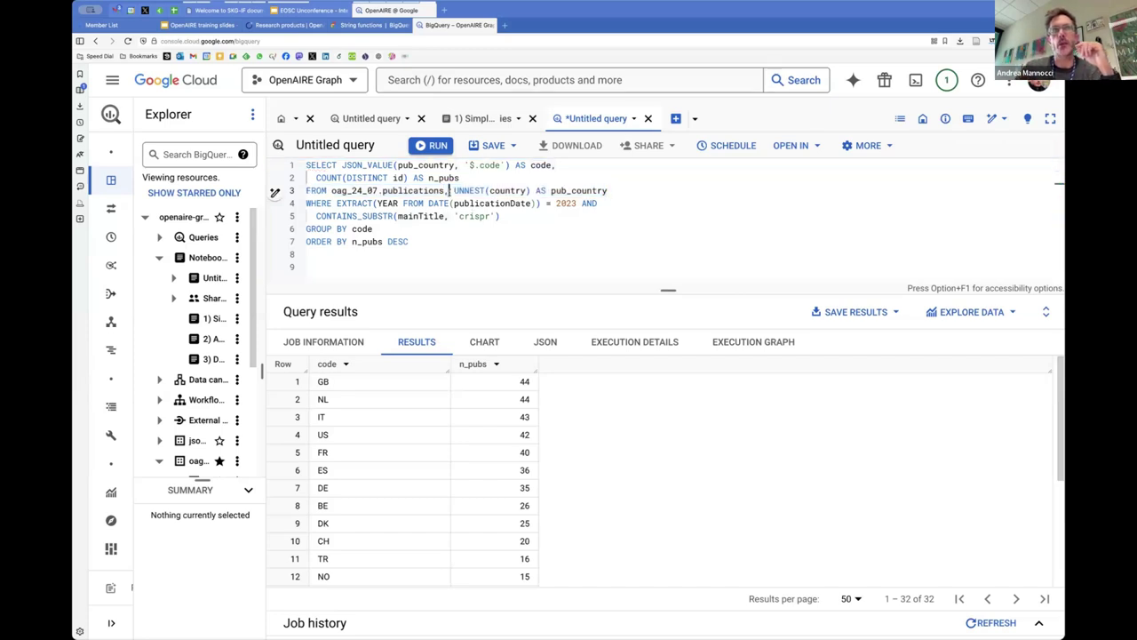
{"action": "left_click_drag", "start_coordinate": [454, 191], "coordinate": [629, 193]}
{"action": "left_click", "coordinate": [429, 203]}
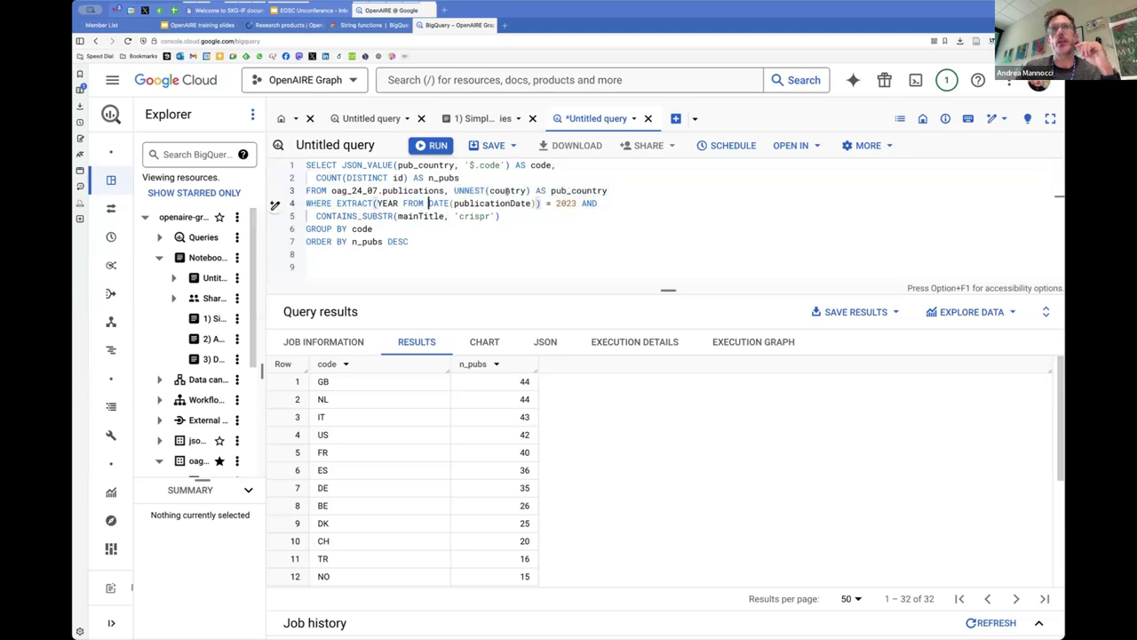
{"action": "key", "text": "Up"}
{"action": "key", "text": "Home"}
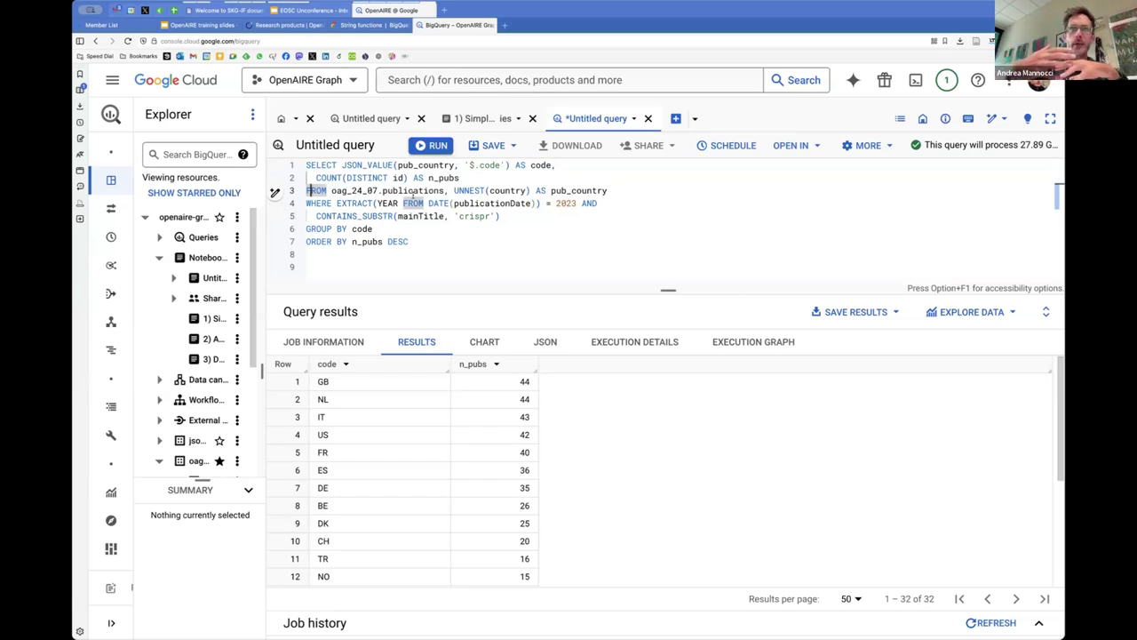
- Remove the comma after AS code on the SELECT line and put it back
{"action": "left_click", "coordinate": [560, 166]}
{"action": "key", "text": "BackSpace"}
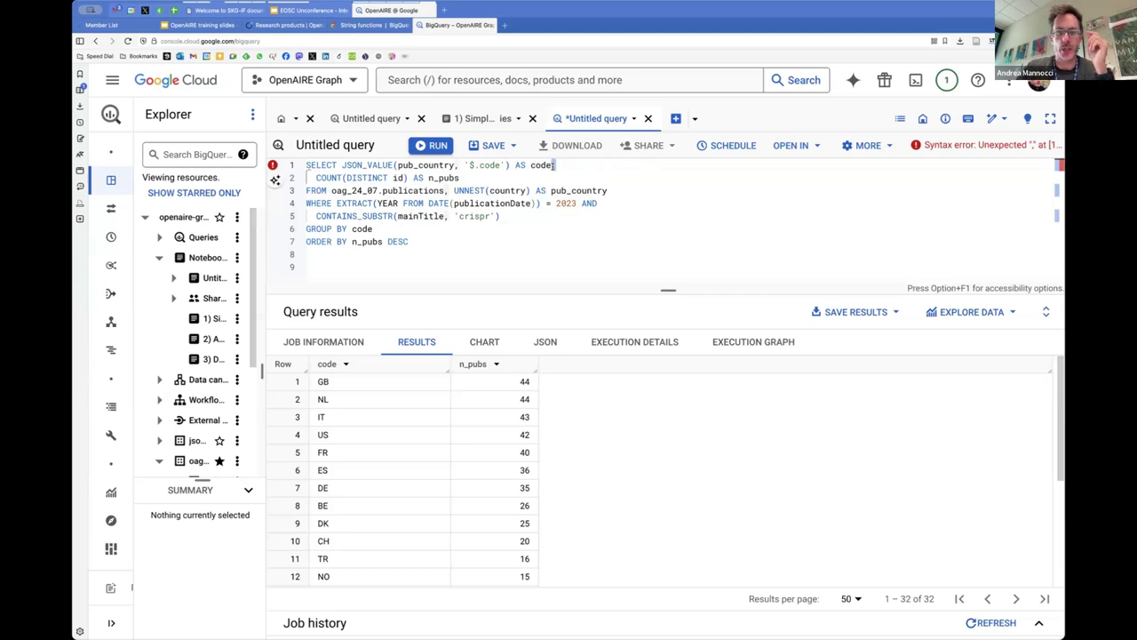
{"action": "type", "text": ","}
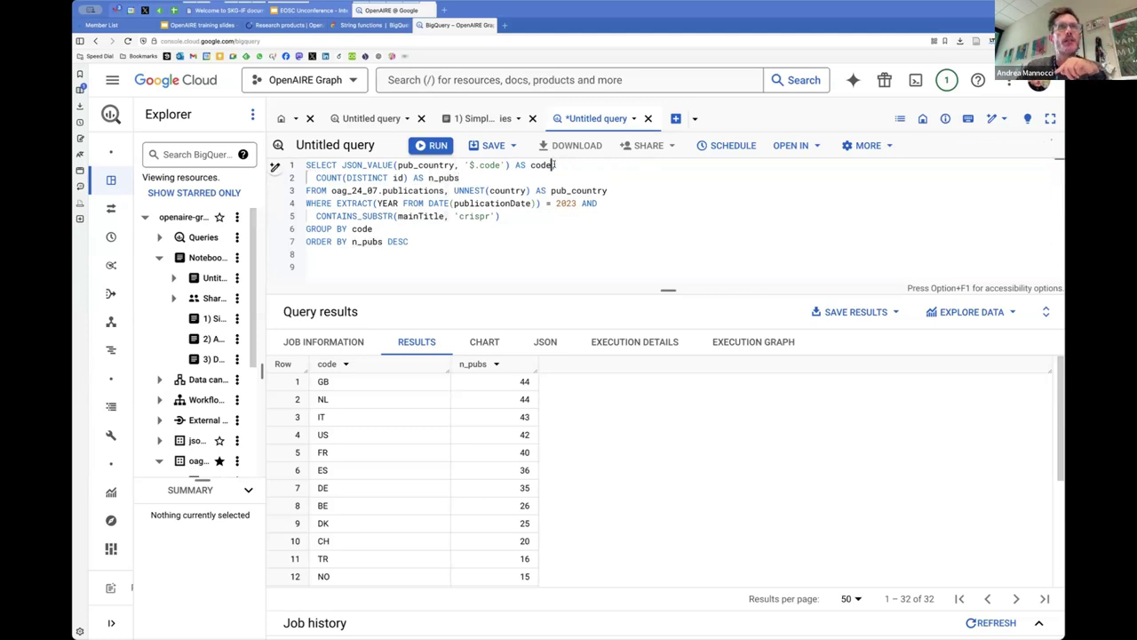
{"action": "type", "text": ","}
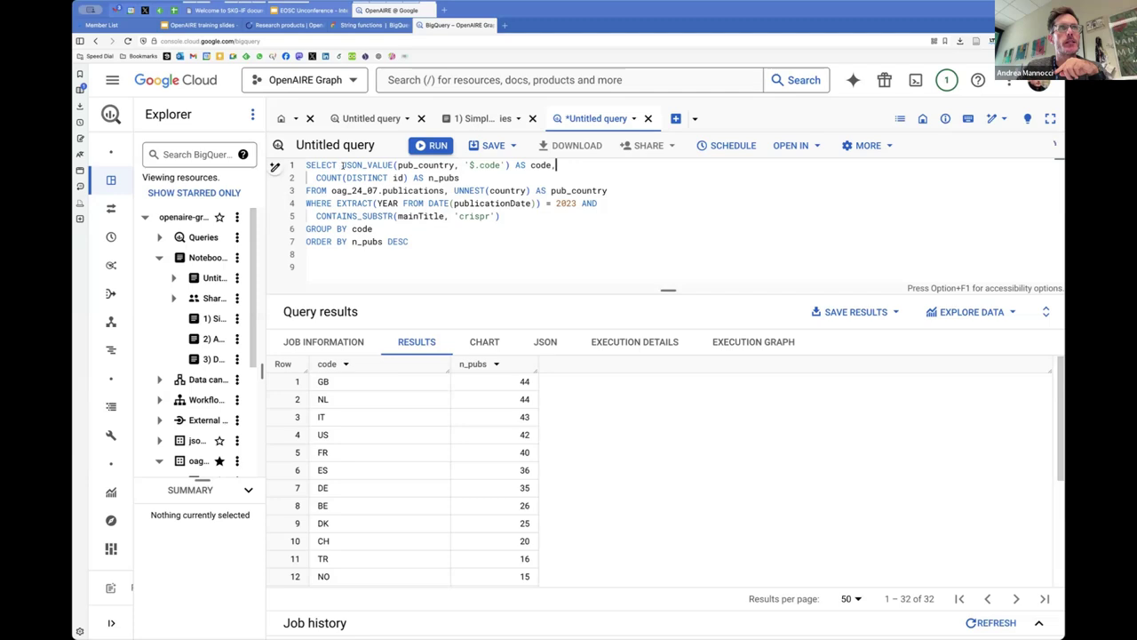
- Highlight the two selected columns in turn, JSON_VALUE(pub_country, '$.code') AS code and COUNT(DISTINCT id) AS n_pubs
{"action": "left_click_drag", "start_coordinate": [341, 165], "coordinate": [553, 166]}
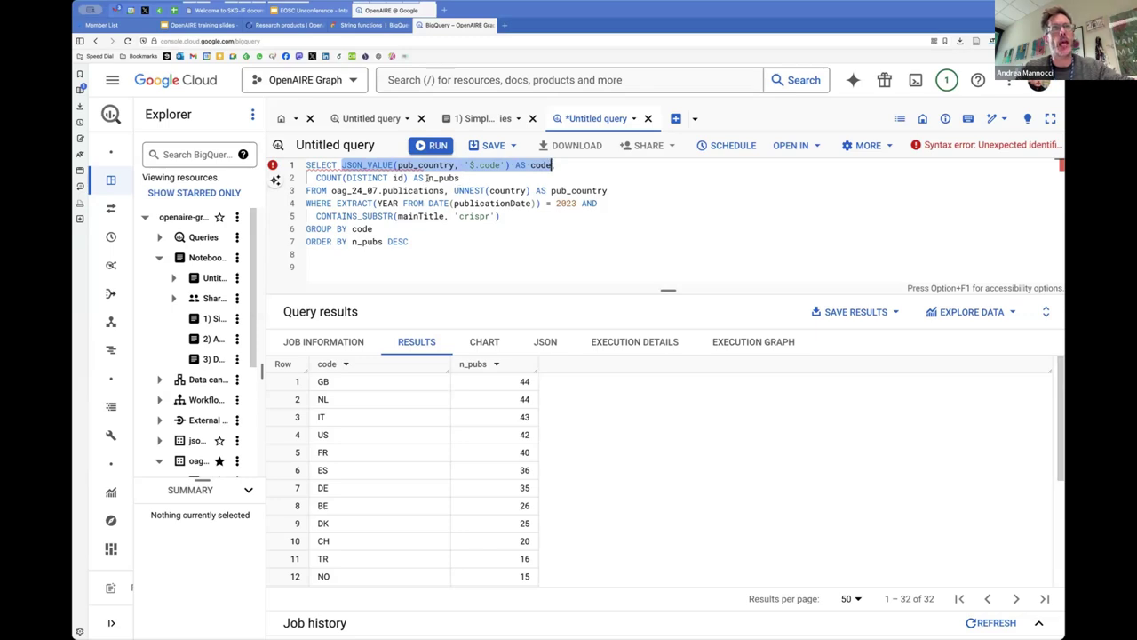
{"action": "key", "text": "Right"}
{"action": "type", "text": ","}
{"action": "left_click_drag", "start_coordinate": [459, 178], "coordinate": [314, 178]}
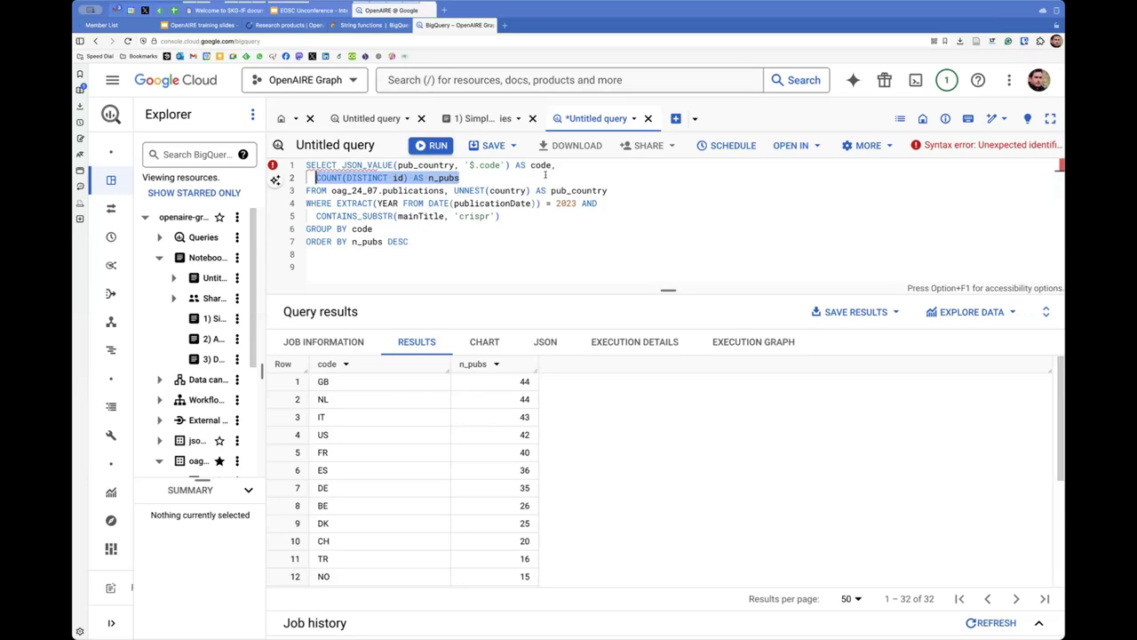
- Insert blank lines between the code column and COUNT(DISTINCT id) AS n_pubs, and remove them again
{"action": "key", "text": "Left"}
{"action": "key", "text": "Return"}
{"action": "key", "text": "Return"}
{"action": "key", "text": "Return"}
{"action": "key", "text": "Up"}
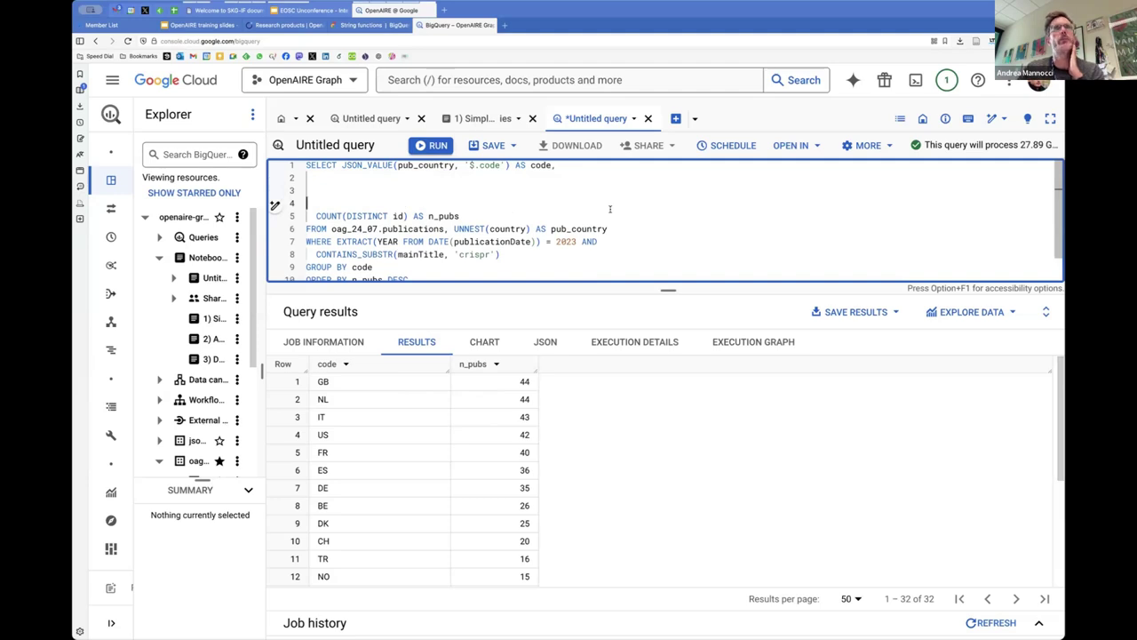
{"action": "key", "text": "BackSpace"}
{"action": "key", "text": "BackSpace"}
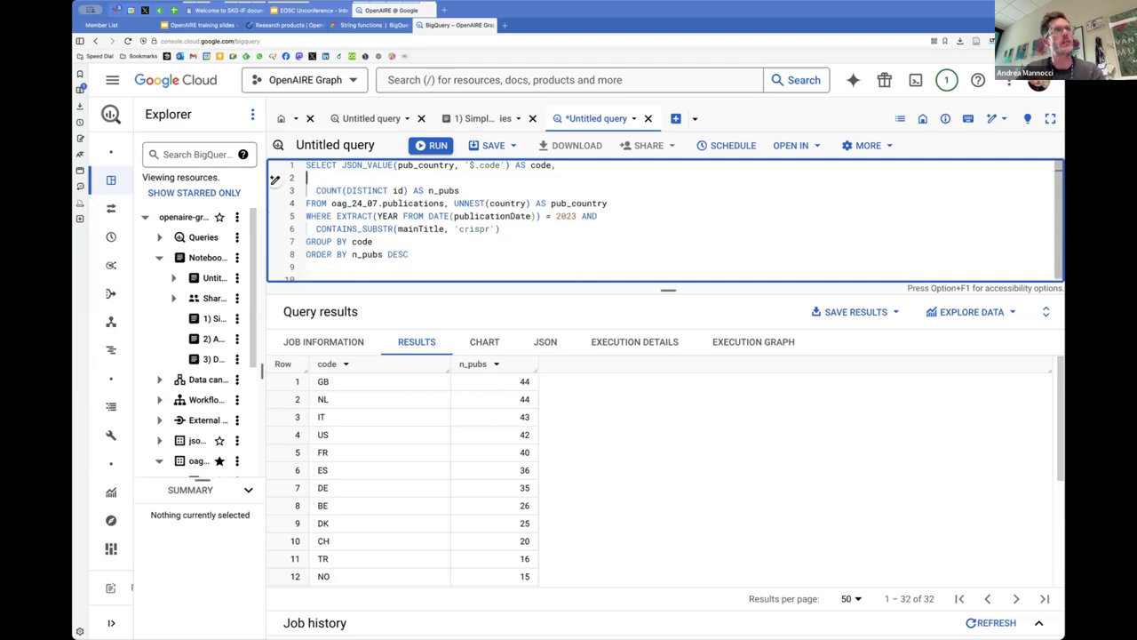
{"action": "key", "text": "BackSpace"}
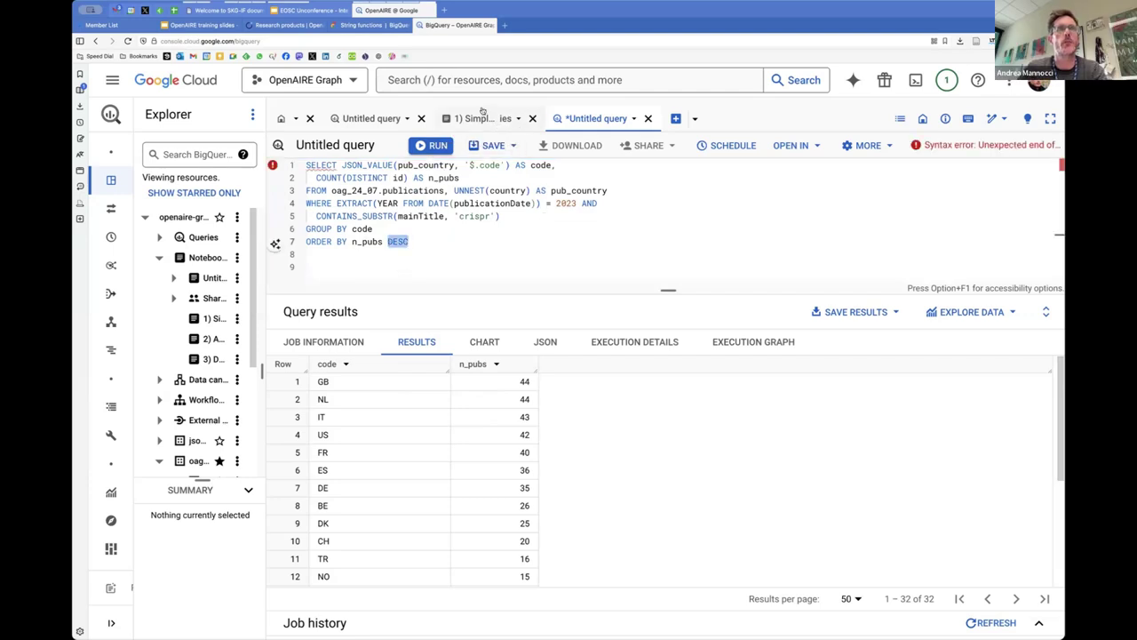
- In the 1) Simple queries notebook, select the SQL under "Task: find active projects", leaving out the %%bigquery line
{"action": "left_click", "coordinate": [460, 177]}
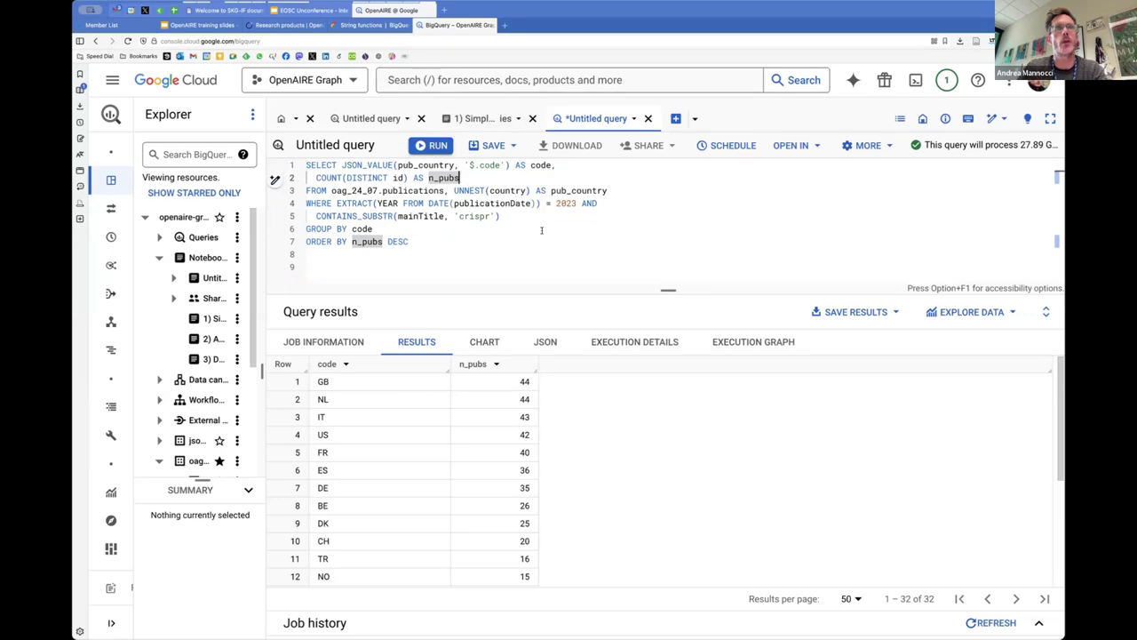
{"action": "left_click", "coordinate": [490, 121]}
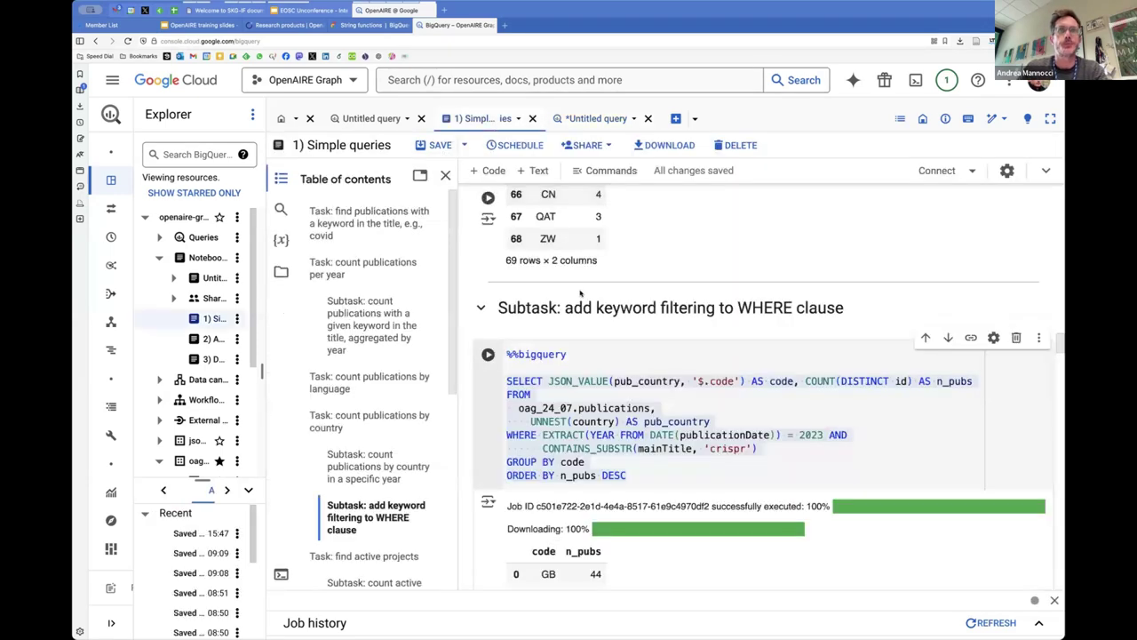
{"action": "left_click", "coordinate": [635, 398]}
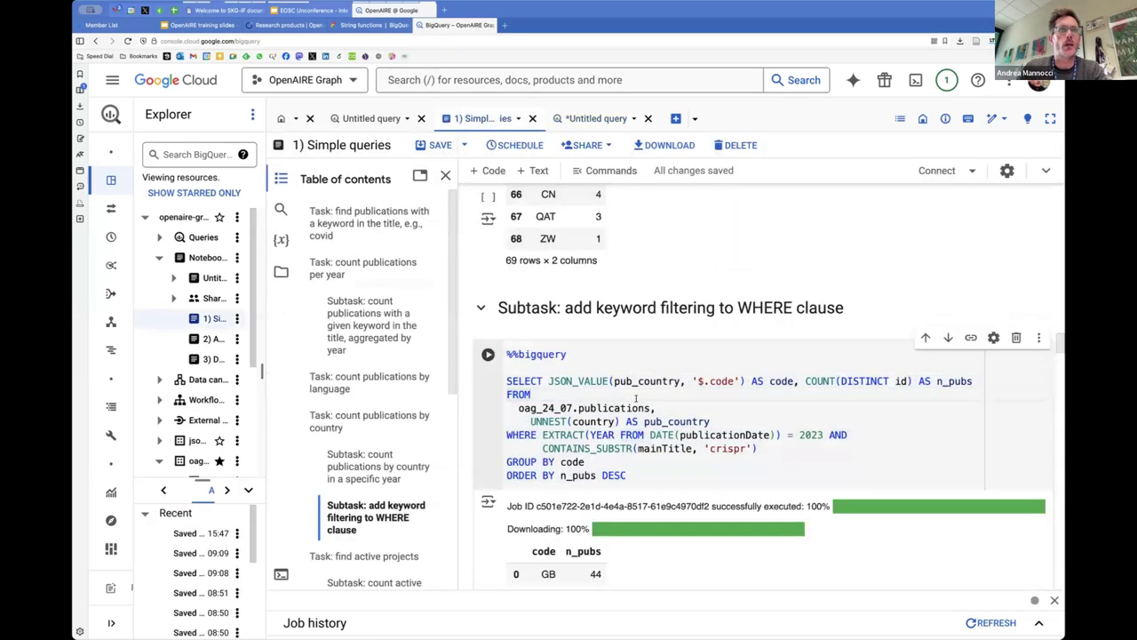
{"action": "scroll", "coordinate": [635, 398], "scroll_direction": "down", "scroll_amount": 3}
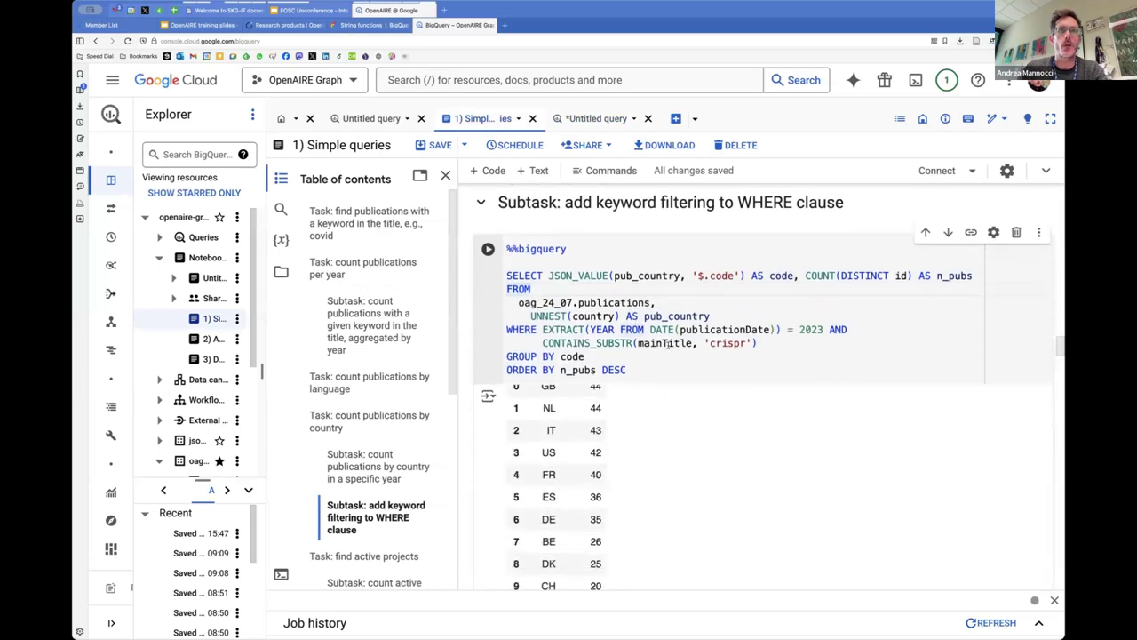
{"action": "scroll", "coordinate": [636, 398], "scroll_direction": "down", "scroll_amount": 10}
{"action": "left_click", "coordinate": [629, 362]}
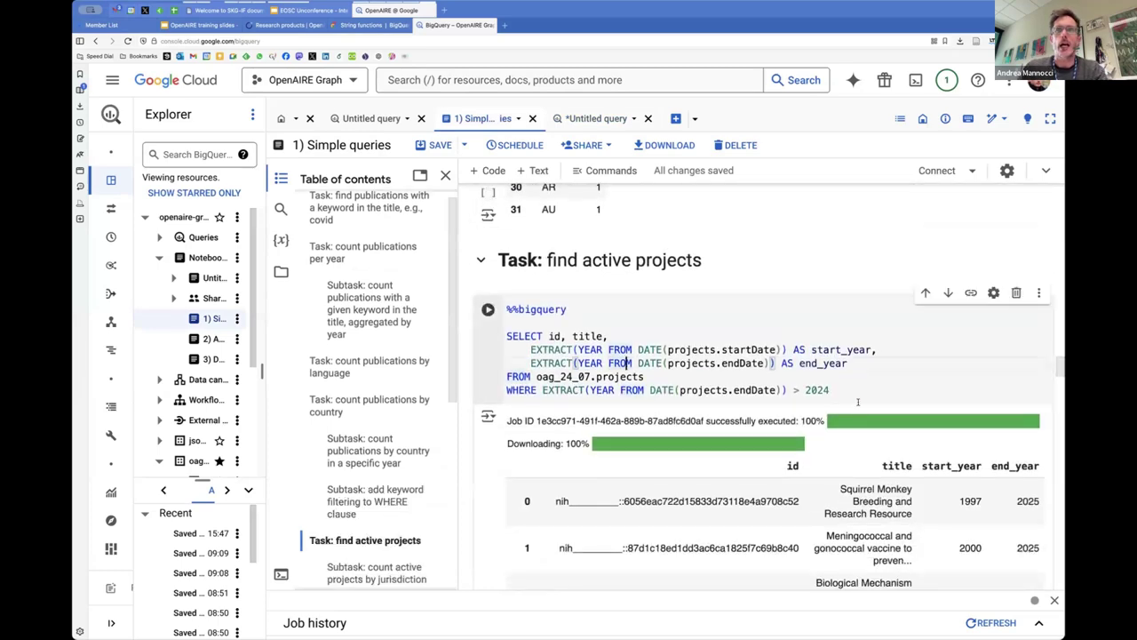
{"action": "left_click_drag", "start_coordinate": [849, 390], "coordinate": [506, 336]}
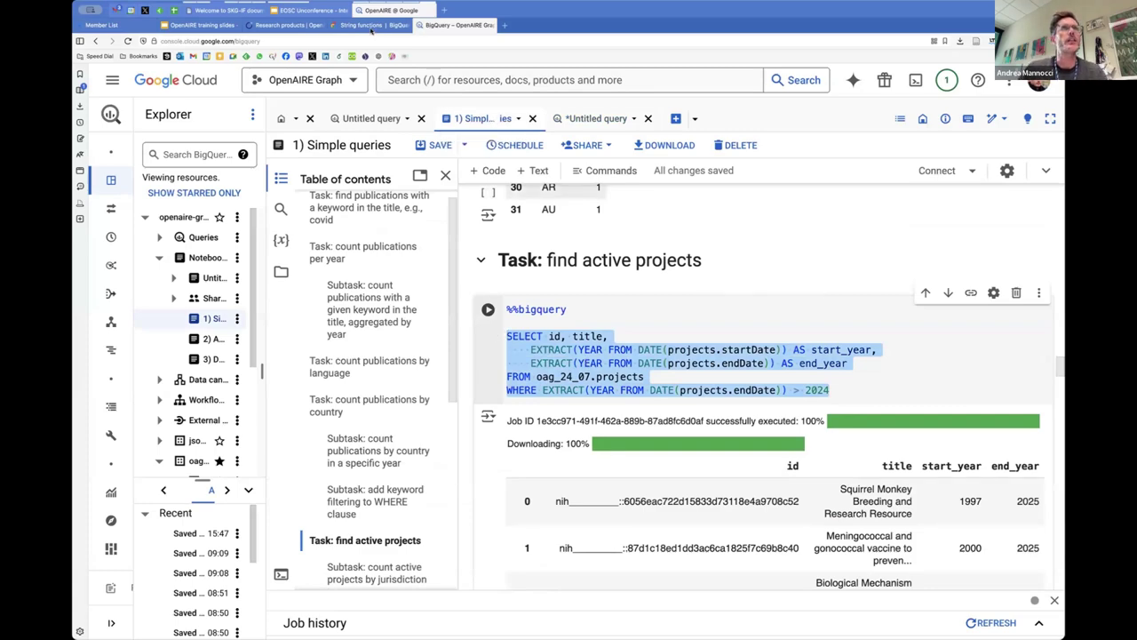
- Replace the entire crispr query in the untitled query with the active projects SQL copied from the notebook
{"action": "left_click", "coordinate": [580, 118]}
{"action": "left_click", "coordinate": [459, 238]}
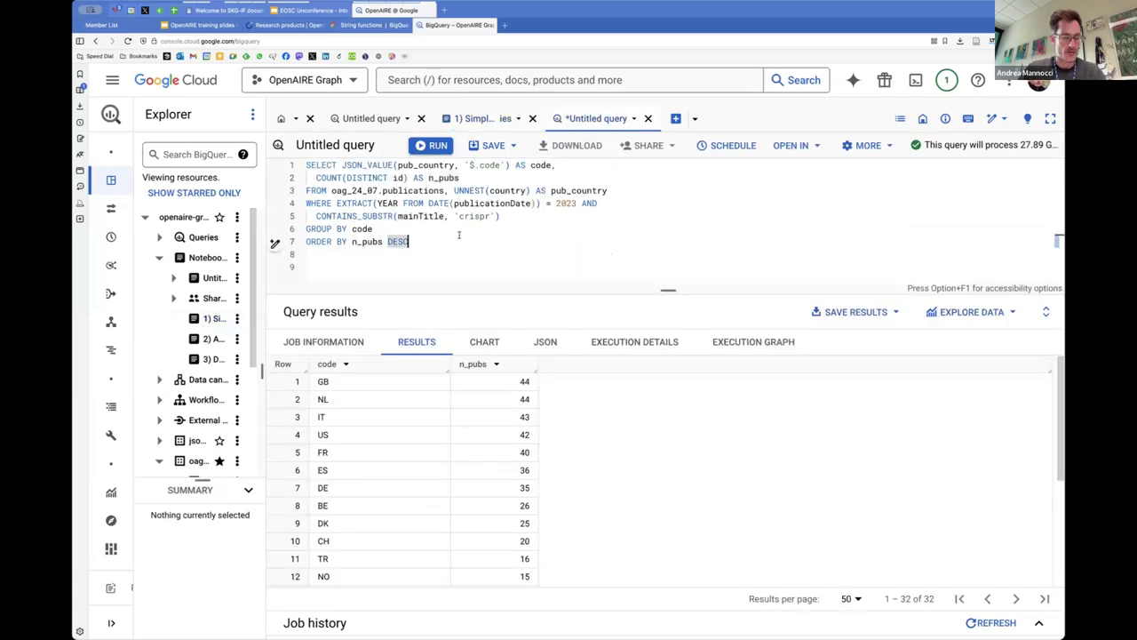
{"action": "type", "text": "DESC"}
{"action": "key", "text": "super+a"}
{"action": "key", "text": "super+v"}
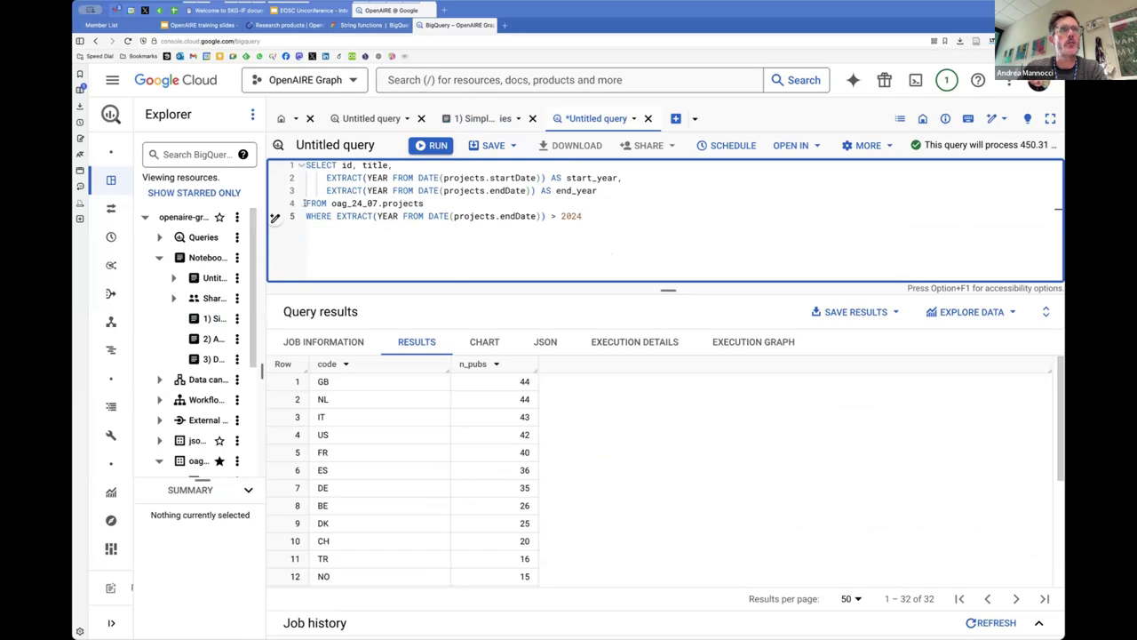
- Highlight the FROM oag_24_07.projects clause, and open the projects table of that dataset to review its schema fields
{"action": "left_click_drag", "start_coordinate": [305, 203], "coordinate": [427, 203]}
{"action": "left_click", "coordinate": [427, 203]}
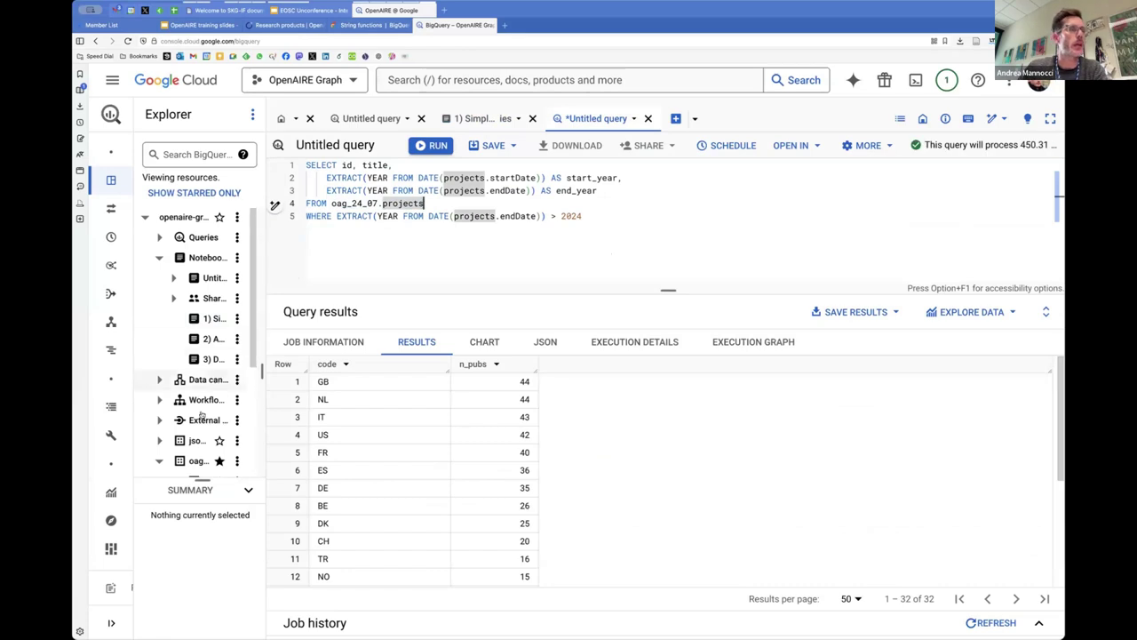
{"action": "scroll", "coordinate": [202, 415], "scroll_direction": "down", "scroll_amount": 1}
{"action": "scroll", "coordinate": [202, 415], "scroll_direction": "down", "scroll_amount": 1}
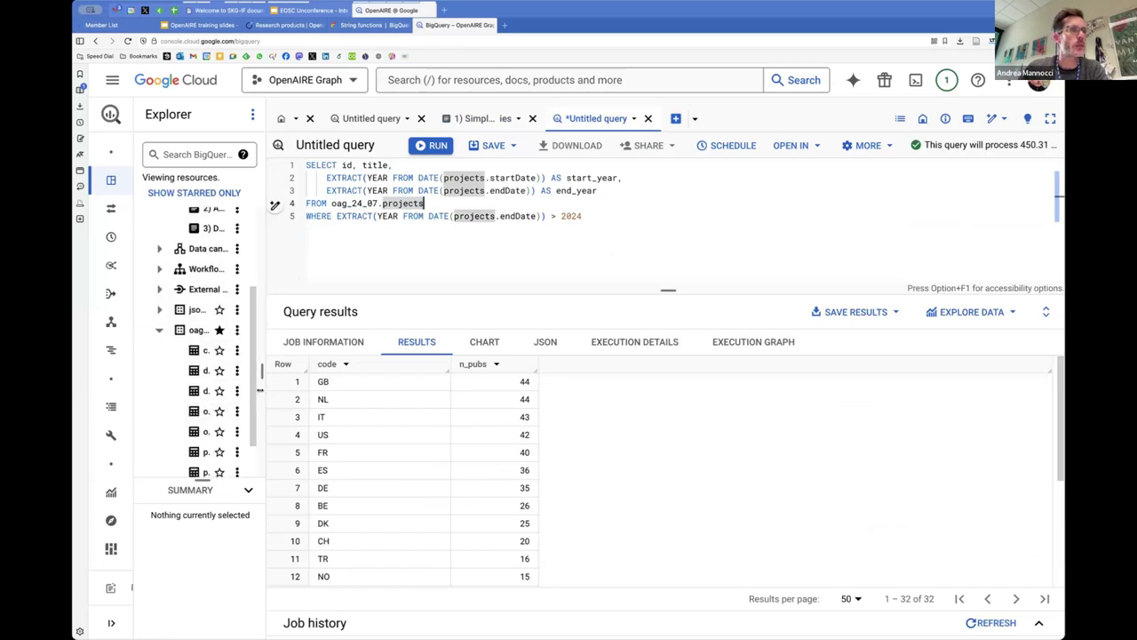
{"action": "left_click_drag", "start_coordinate": [263, 373], "coordinate": [286, 373]}
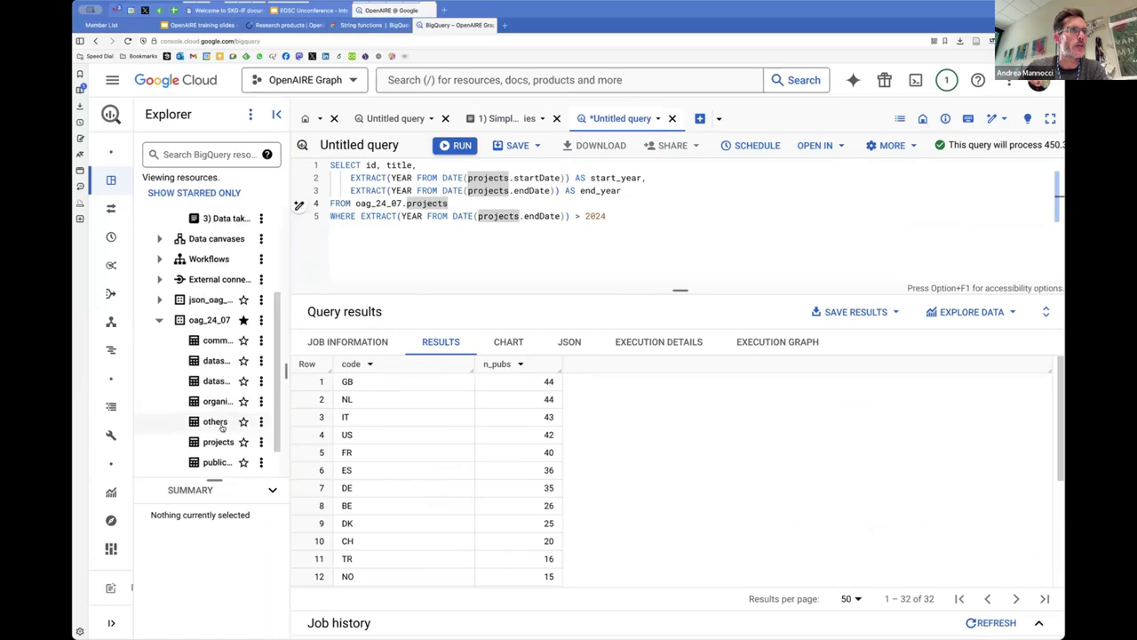
{"action": "left_click", "coordinate": [216, 442]}
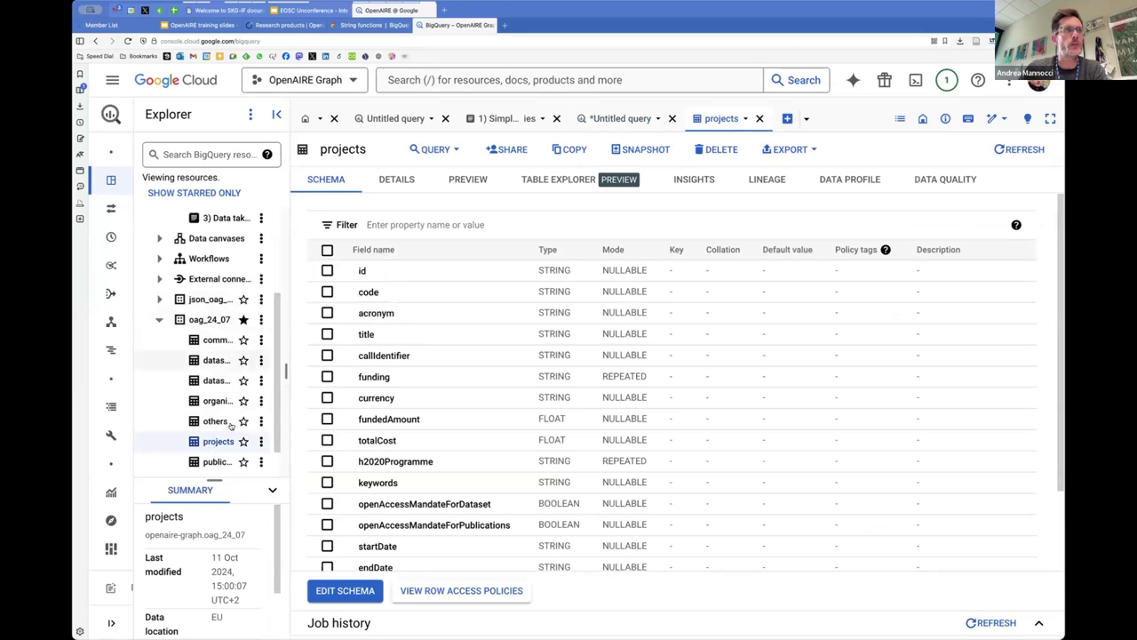
{"action": "scroll", "coordinate": [416, 413], "scroll_direction": "down", "scroll_amount": 1}
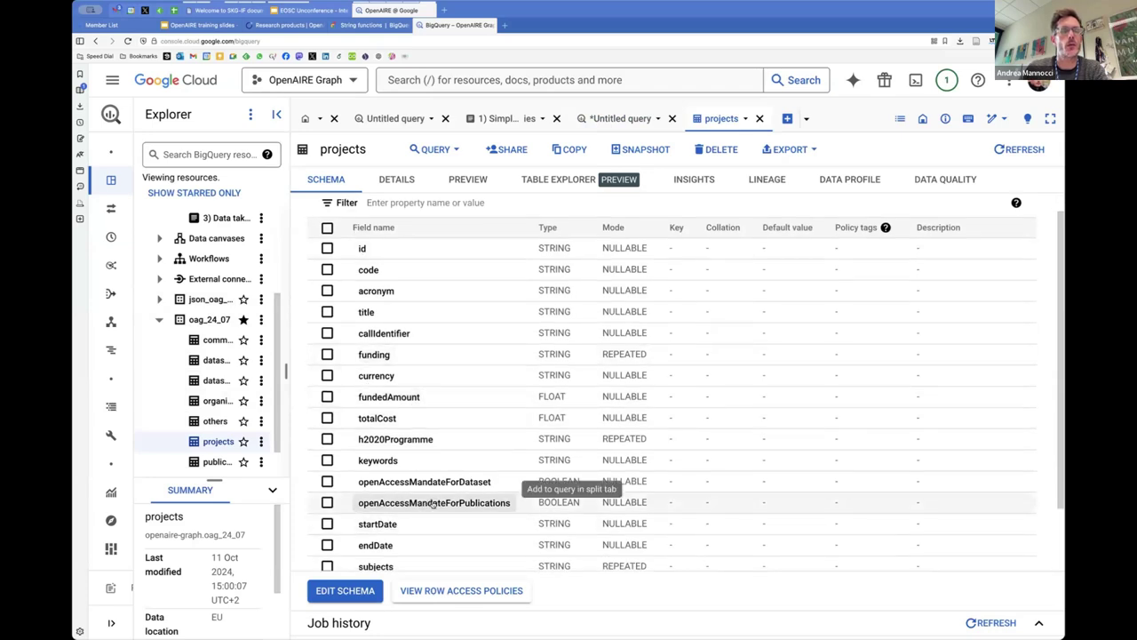
{"action": "scroll", "coordinate": [433, 503], "scroll_direction": "down", "scroll_amount": 1}
{"action": "scroll", "coordinate": [444, 502], "scroll_direction": "down", "scroll_amount": 2}
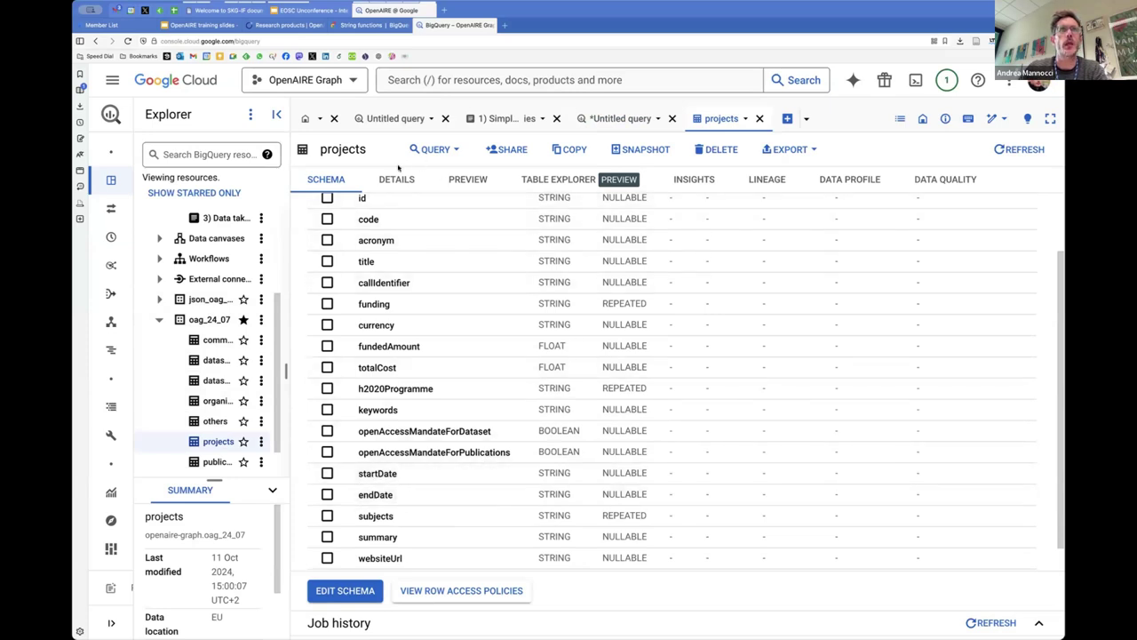
- Preview the projects table's data and examine the startDate and endDate values across its rows
{"action": "left_click", "coordinate": [467, 179]}
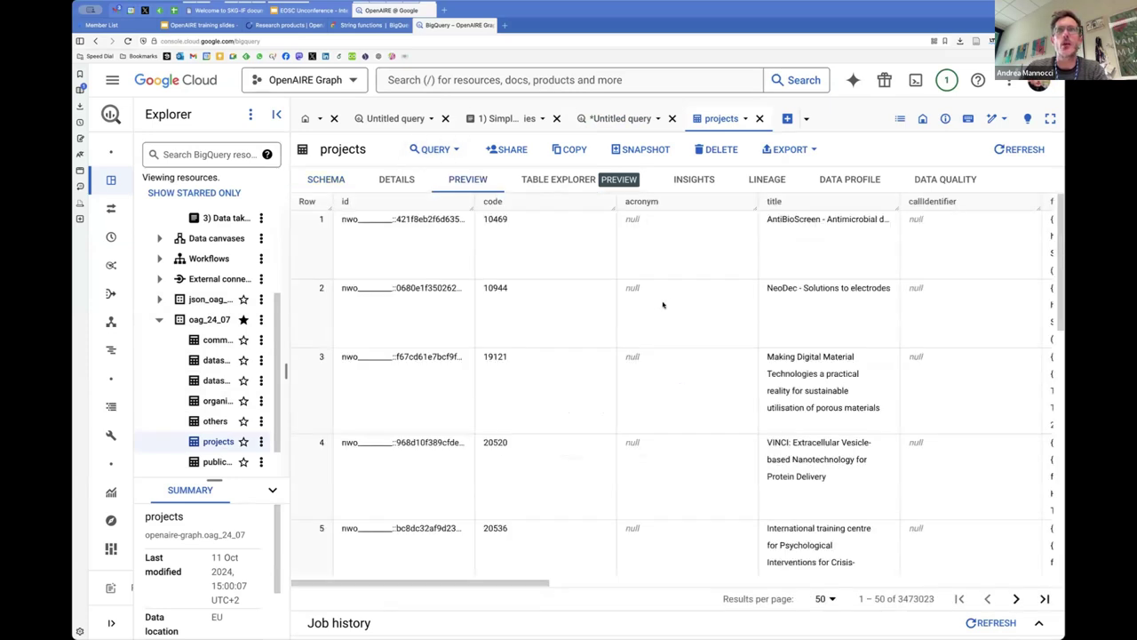
{"action": "scroll", "coordinate": [654, 307], "scroll_direction": "right", "scroll_amount": 5}
{"action": "scroll", "coordinate": [654, 307], "scroll_direction": "right", "scroll_amount": 10}
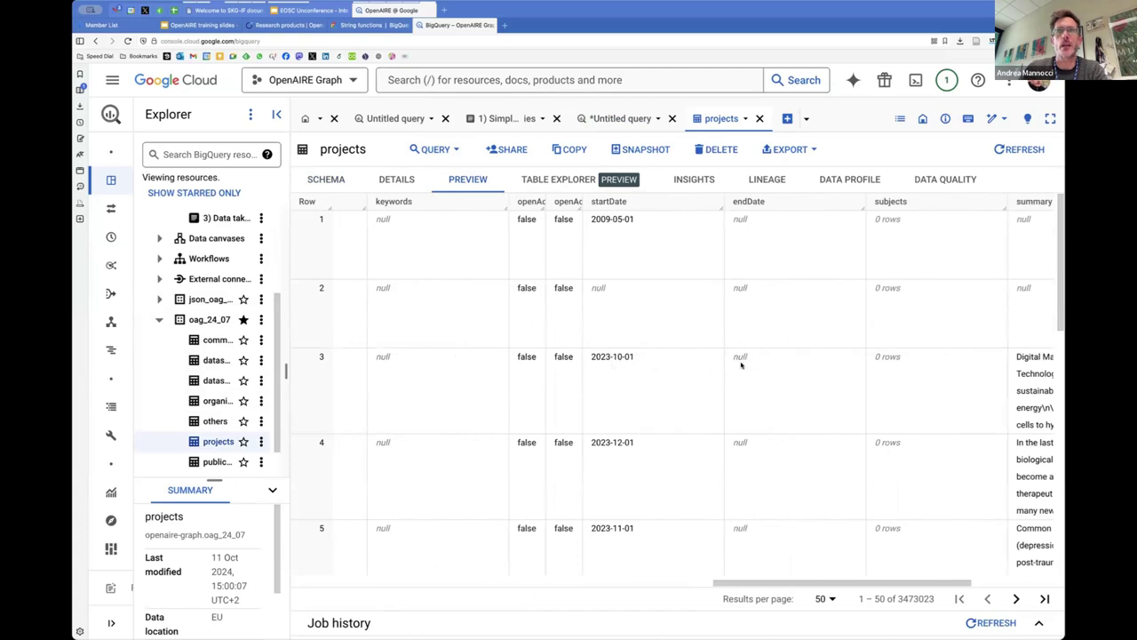
{"action": "scroll", "coordinate": [759, 442], "scroll_direction": "down", "scroll_amount": 5}
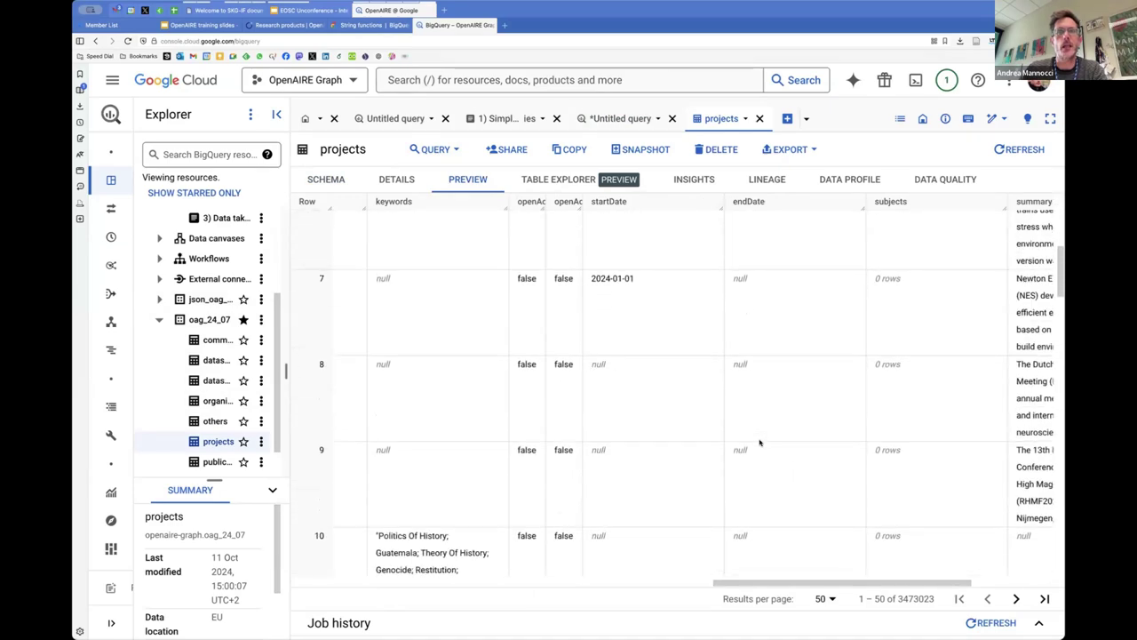
{"action": "scroll", "coordinate": [759, 442], "scroll_direction": "down", "scroll_amount": 3}
{"action": "scroll", "coordinate": [726, 455], "scroll_direction": "down", "scroll_amount": 5}
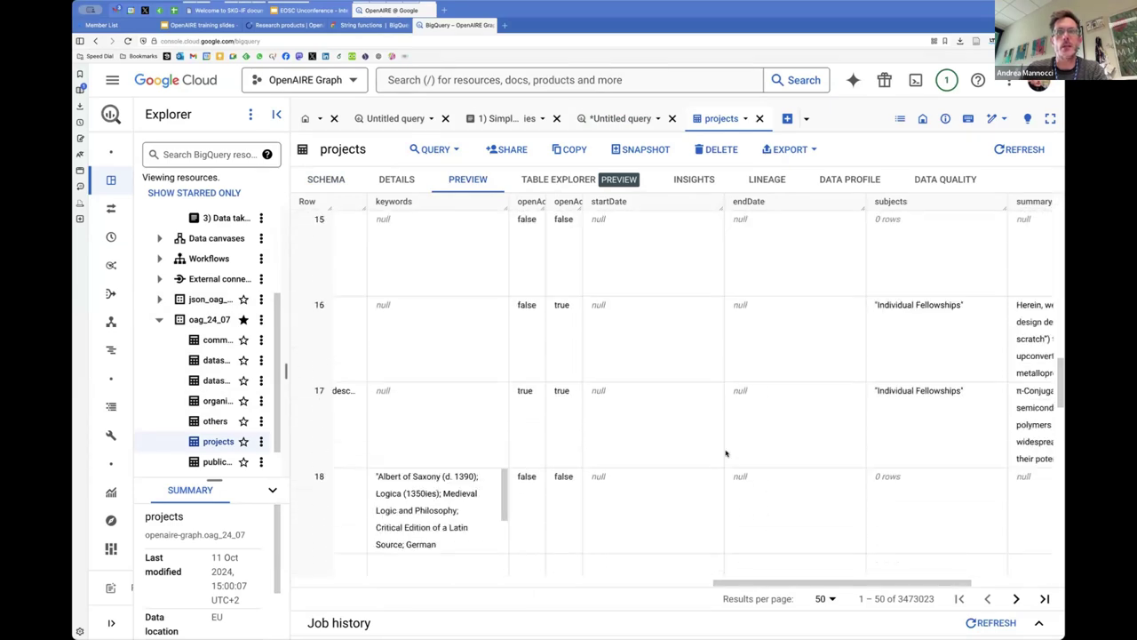
{"action": "scroll", "coordinate": [726, 453], "scroll_direction": "down", "scroll_amount": 12}
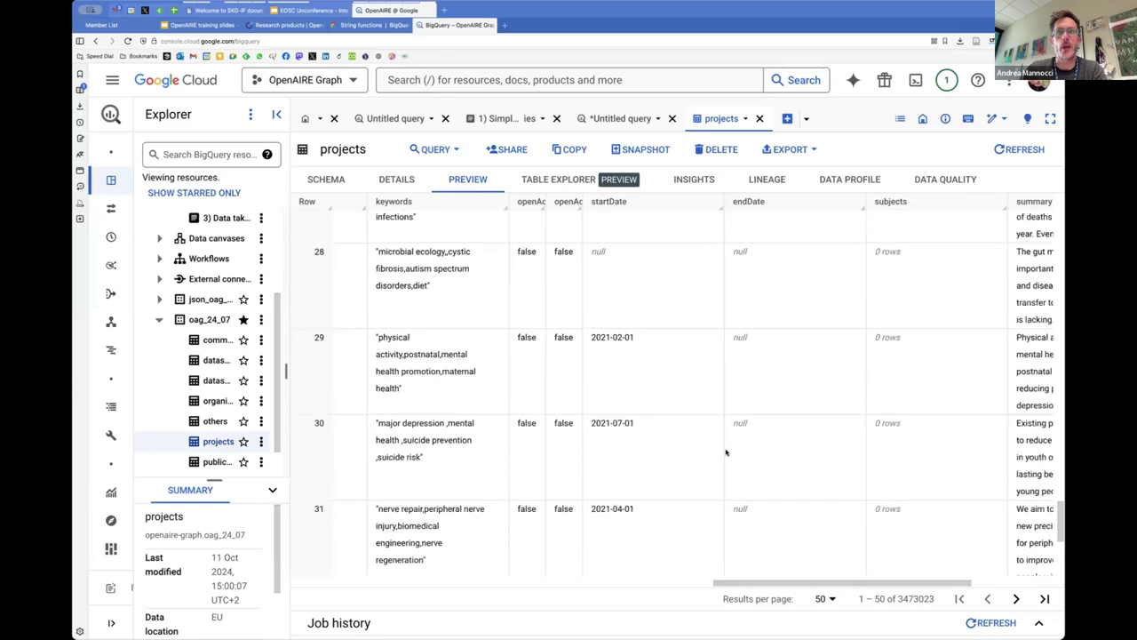
- Examine the startDate and endDate values in more preview rows of the projects table, and close the table
{"action": "scroll", "coordinate": [726, 453], "scroll_direction": "down", "scroll_amount": 12}
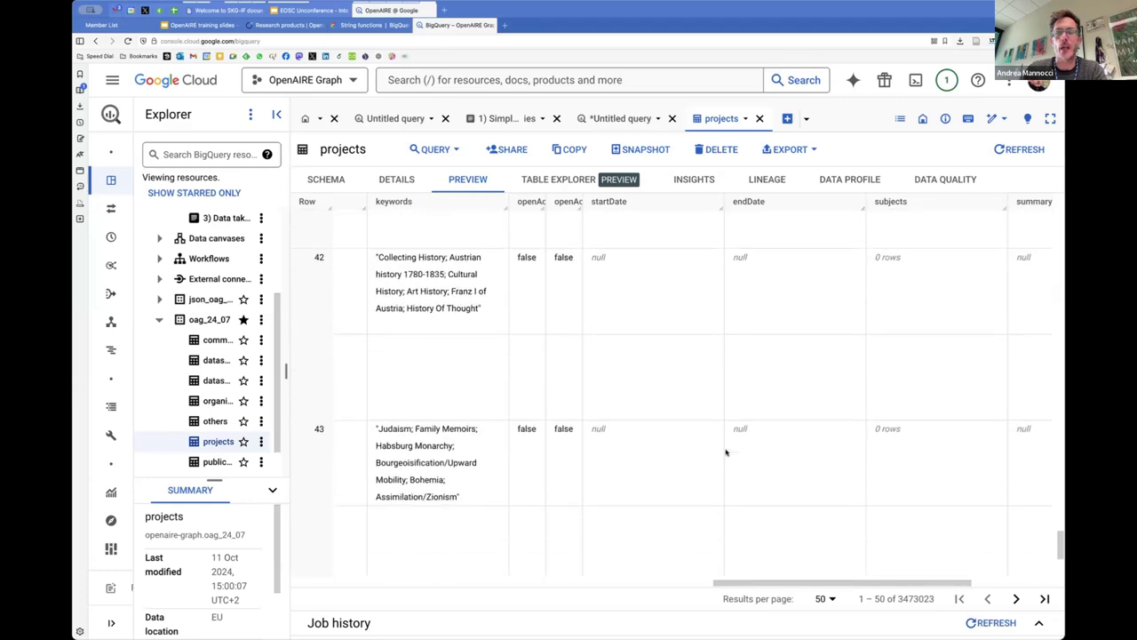
{"action": "scroll", "coordinate": [726, 453], "scroll_direction": "down", "scroll_amount": 8}
{"action": "scroll", "coordinate": [727, 451], "scroll_direction": "up", "scroll_amount": 20}
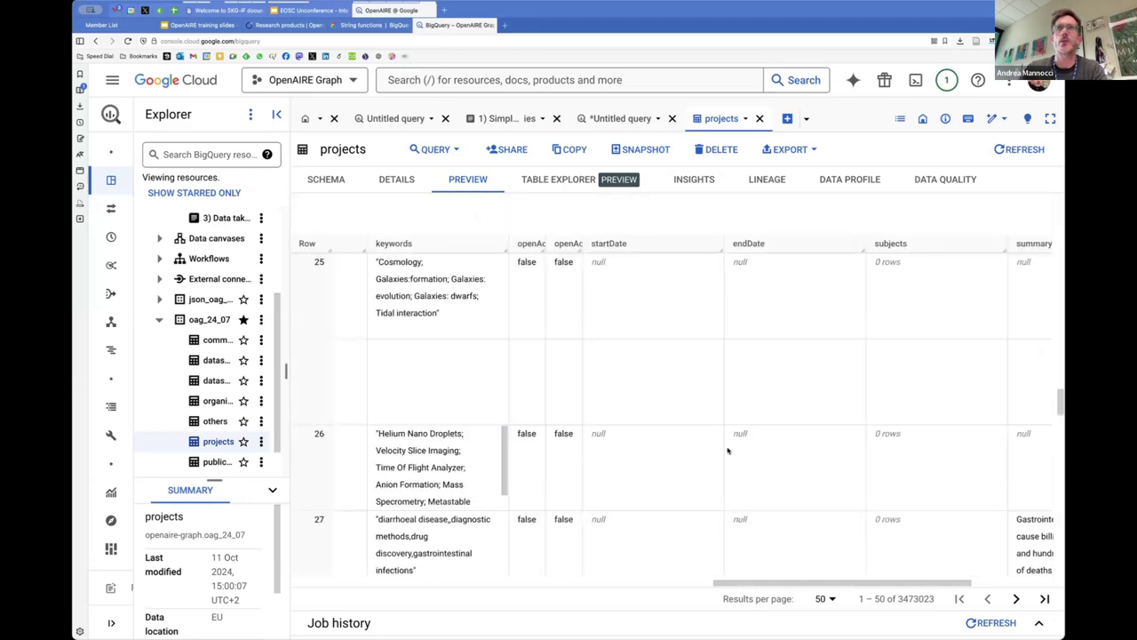
{"action": "scroll", "coordinate": [728, 452], "scroll_direction": "up", "scroll_amount": 15}
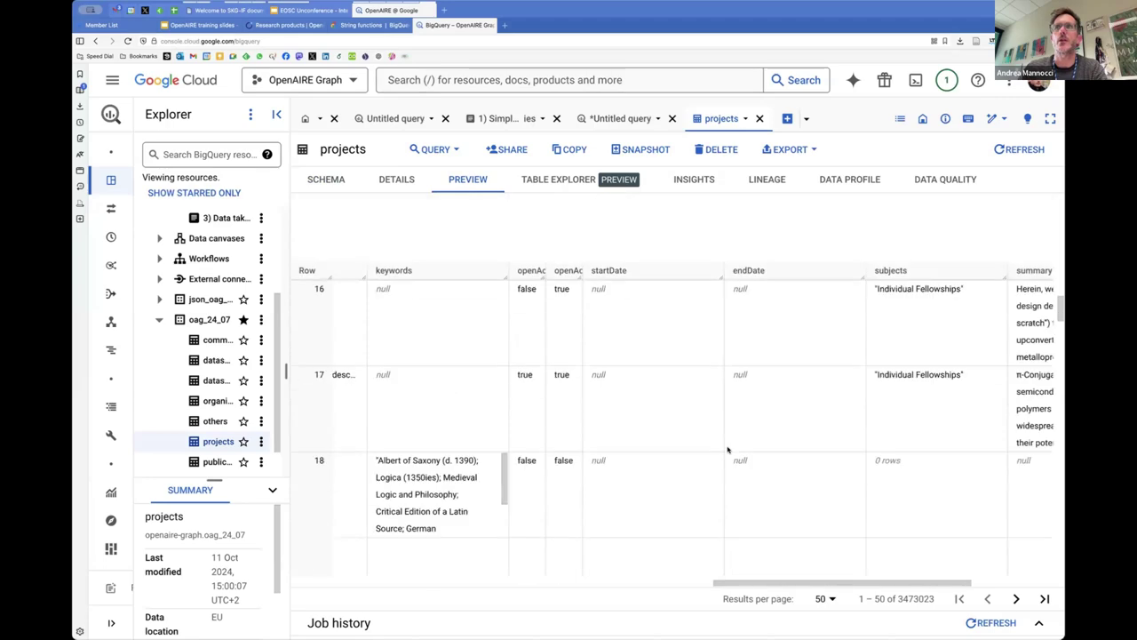
{"action": "left_click", "coordinate": [759, 119]}
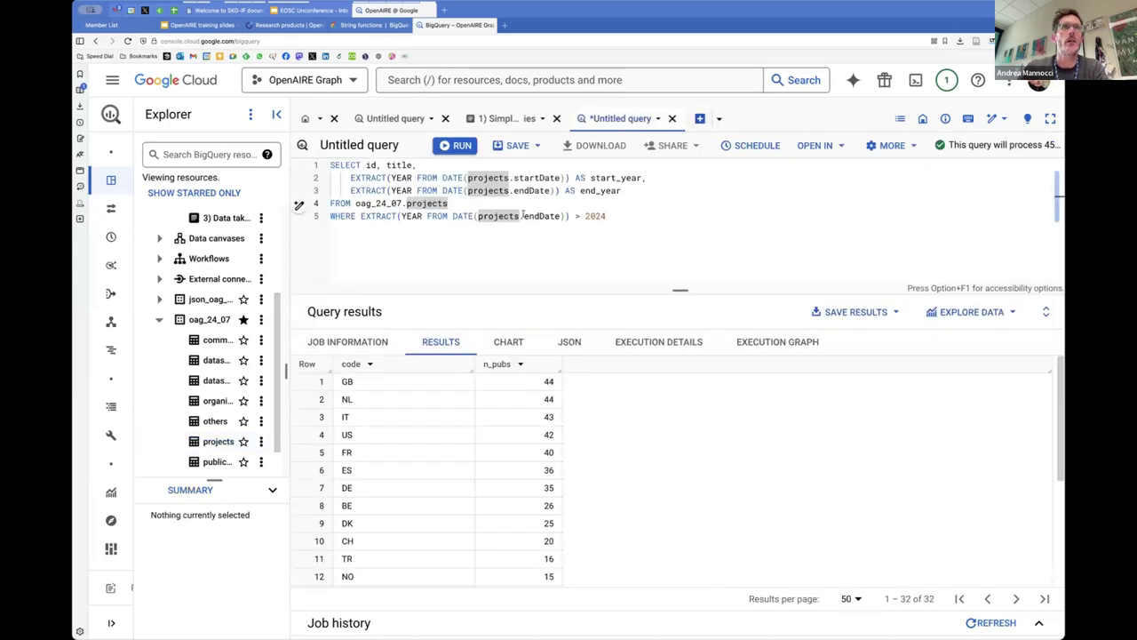
- Point out the FROM clause and the selected id and title fields, and run the active projects query
{"action": "left_click", "coordinate": [346, 165]}
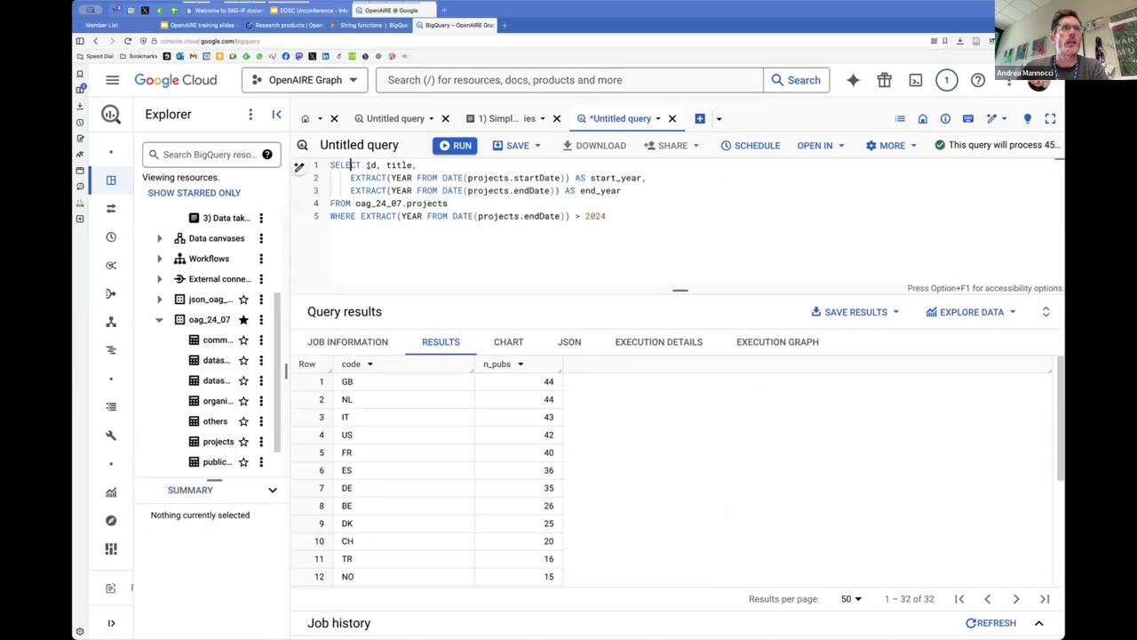
{"action": "left_click_drag", "start_coordinate": [449, 204], "coordinate": [330, 204]}
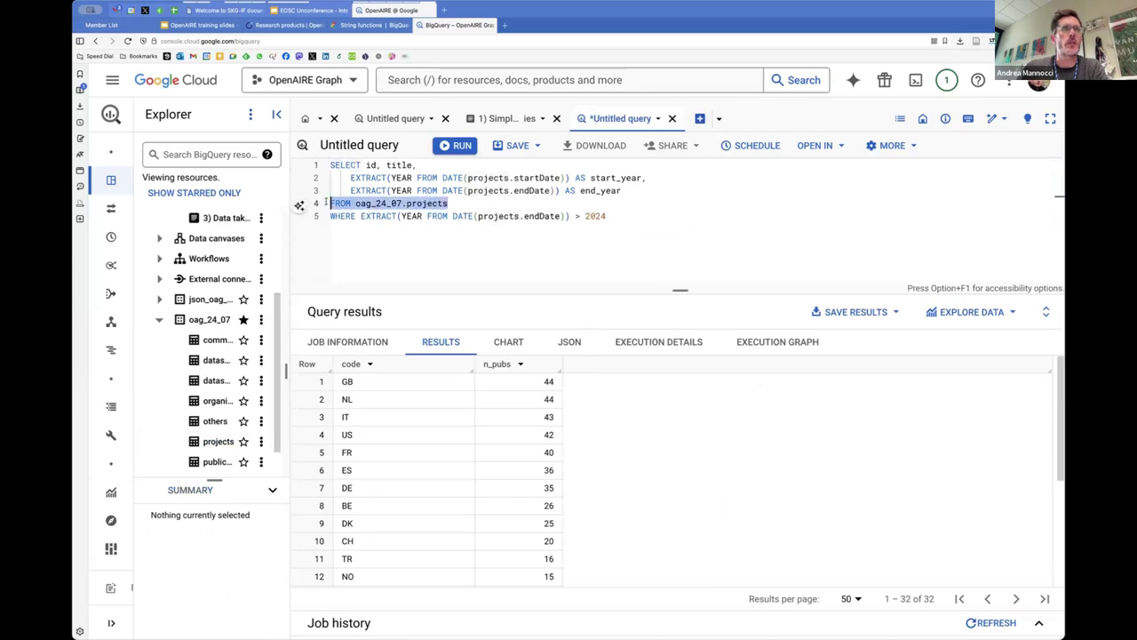
{"action": "left_click", "coordinate": [460, 203]}
{"action": "left_click", "coordinate": [364, 166]}
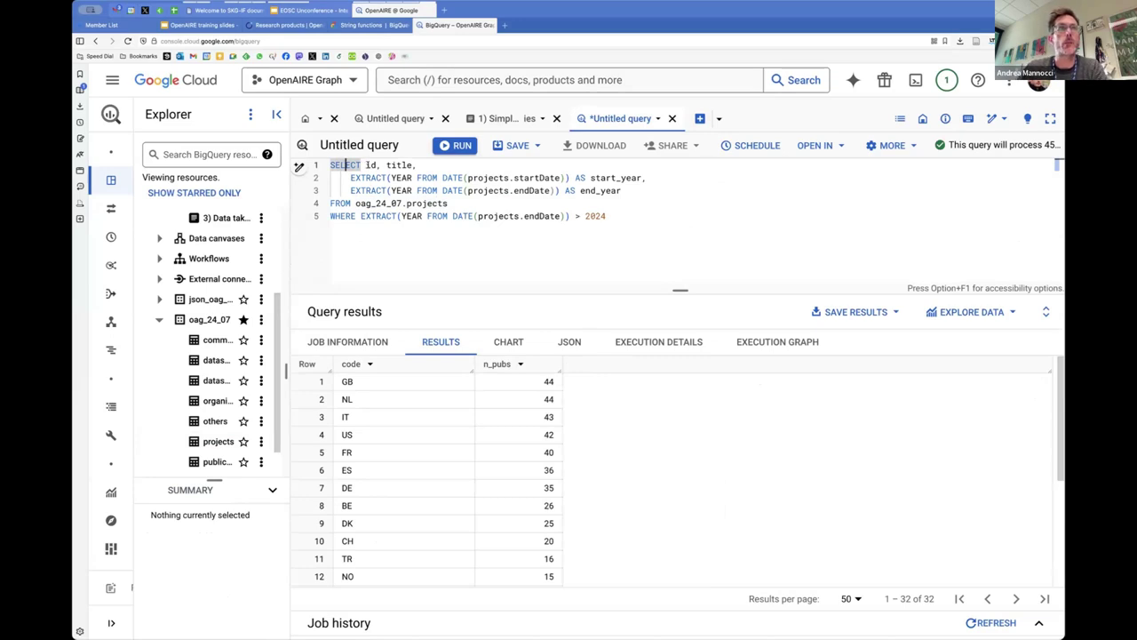
{"action": "left_click", "coordinate": [368, 166]}
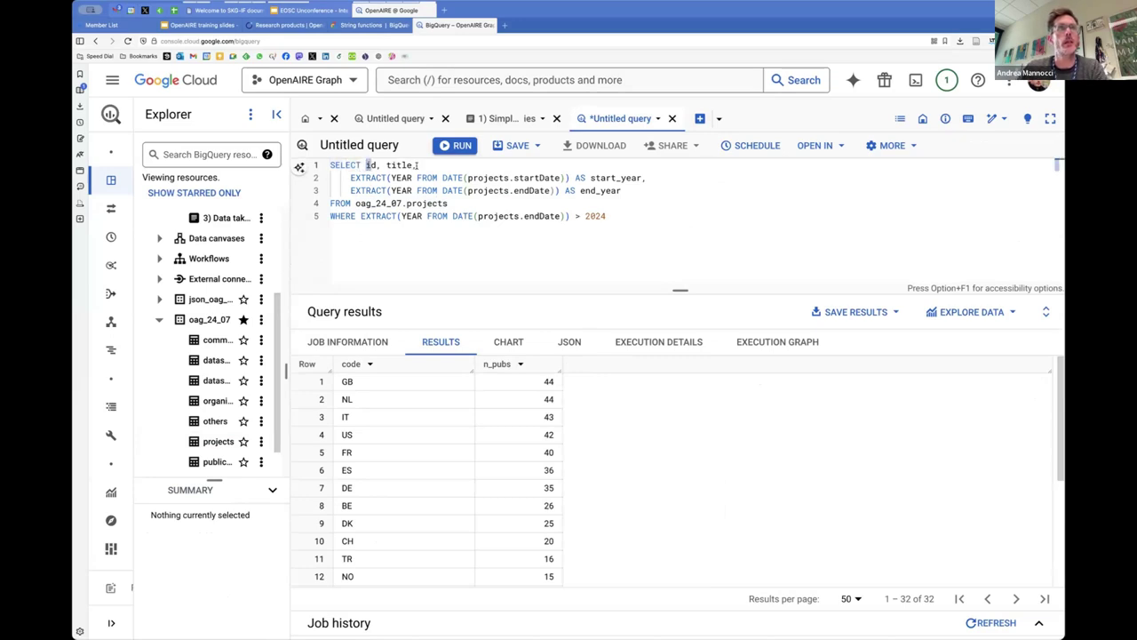
{"action": "left_click", "coordinate": [462, 150]}
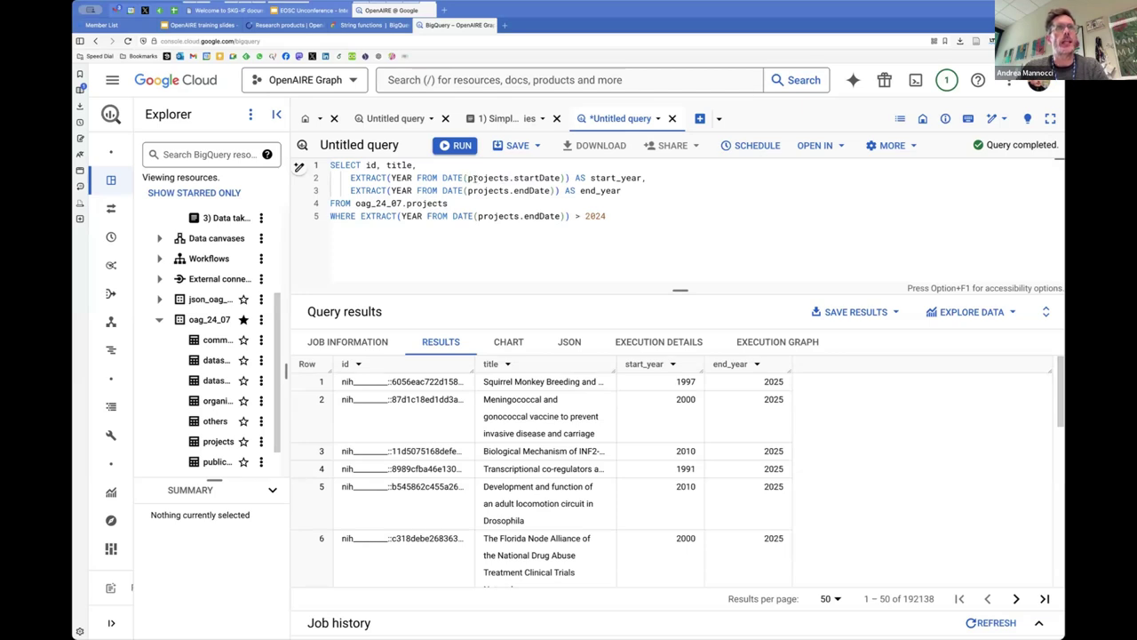
- Remove the "projects." prefix from startDate and endDate in the two EXTRACT expressions of the SELECT clause
{"action": "left_click_drag", "start_coordinate": [514, 179], "coordinate": [470, 178]}
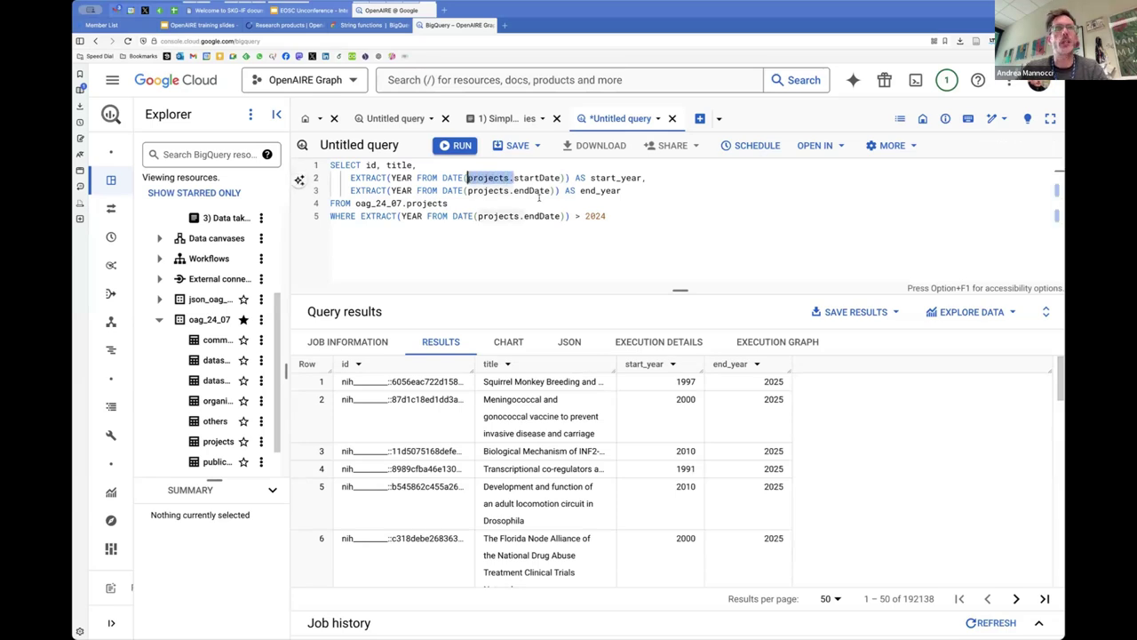
{"action": "key", "text": "BackSpace"}
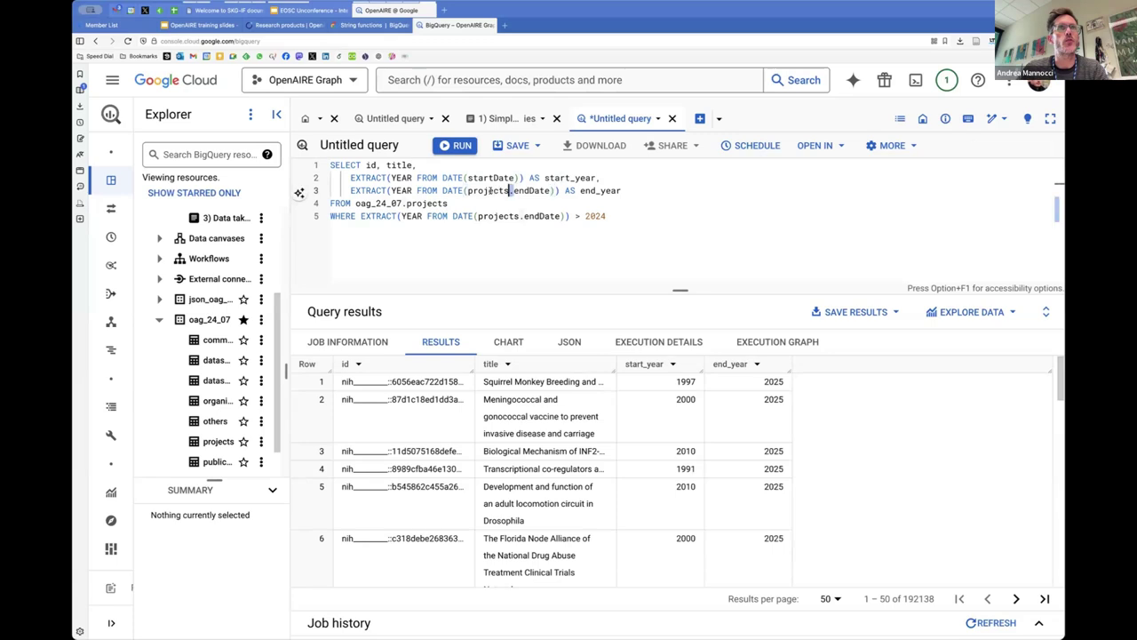
{"action": "left_click_drag", "start_coordinate": [512, 191], "coordinate": [467, 191]}
{"action": "key", "text": "BackSpace"}
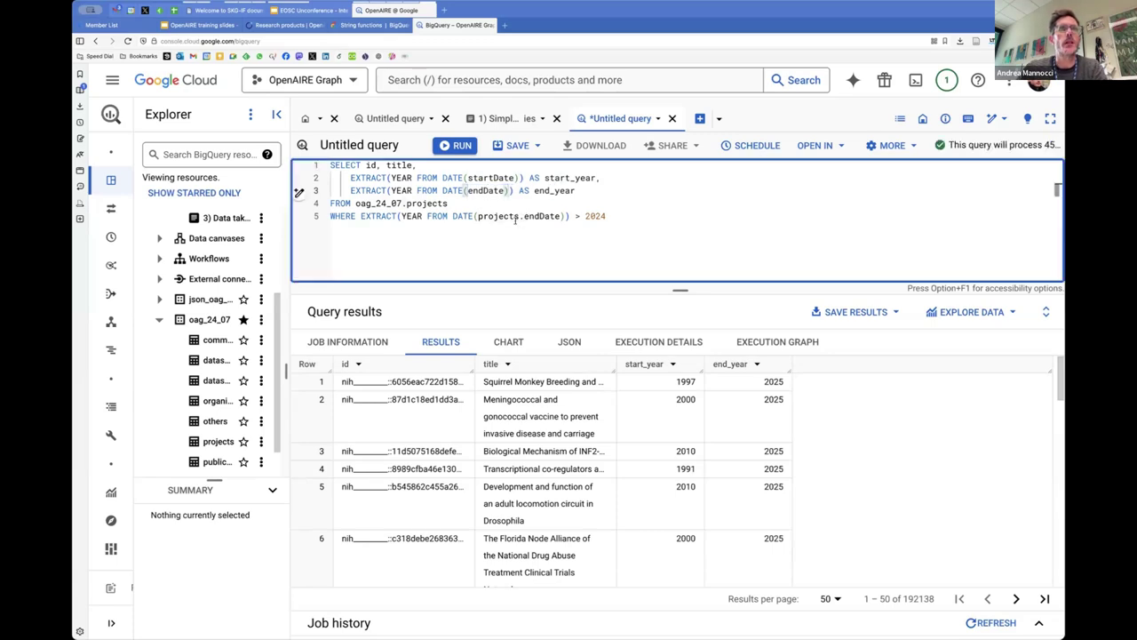
- Compare the prefixed projects.endDate in the WHERE clause with the unprefixed startDate and endDate in the SELECT clause
{"action": "left_click", "coordinate": [508, 216]}
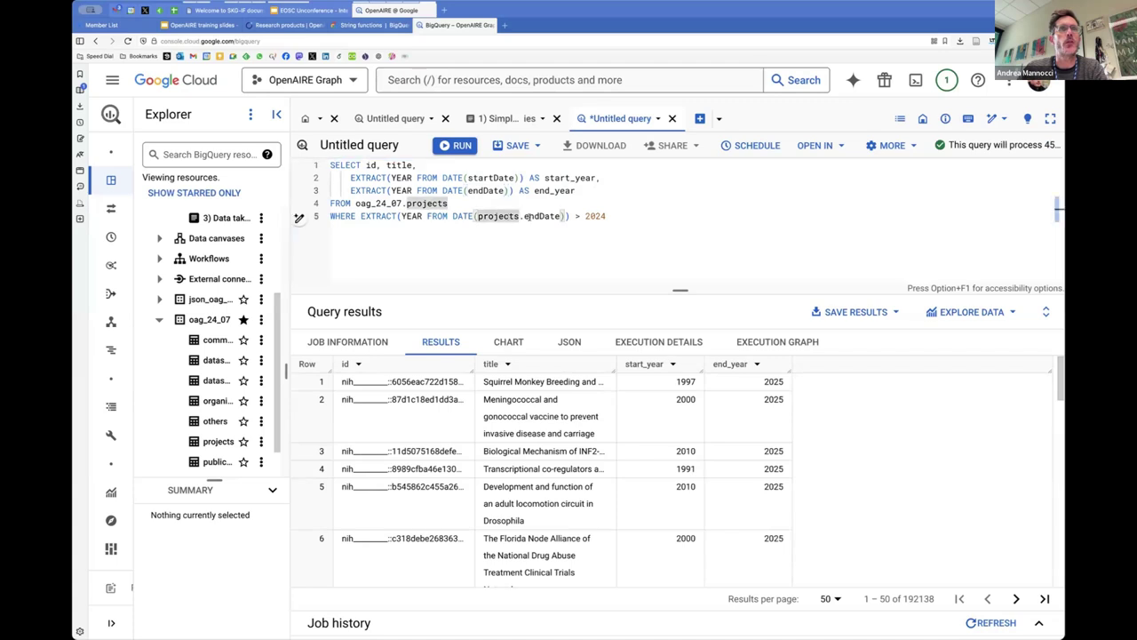
{"action": "left_click", "coordinate": [530, 216]}
{"action": "left_click", "coordinate": [468, 190]}
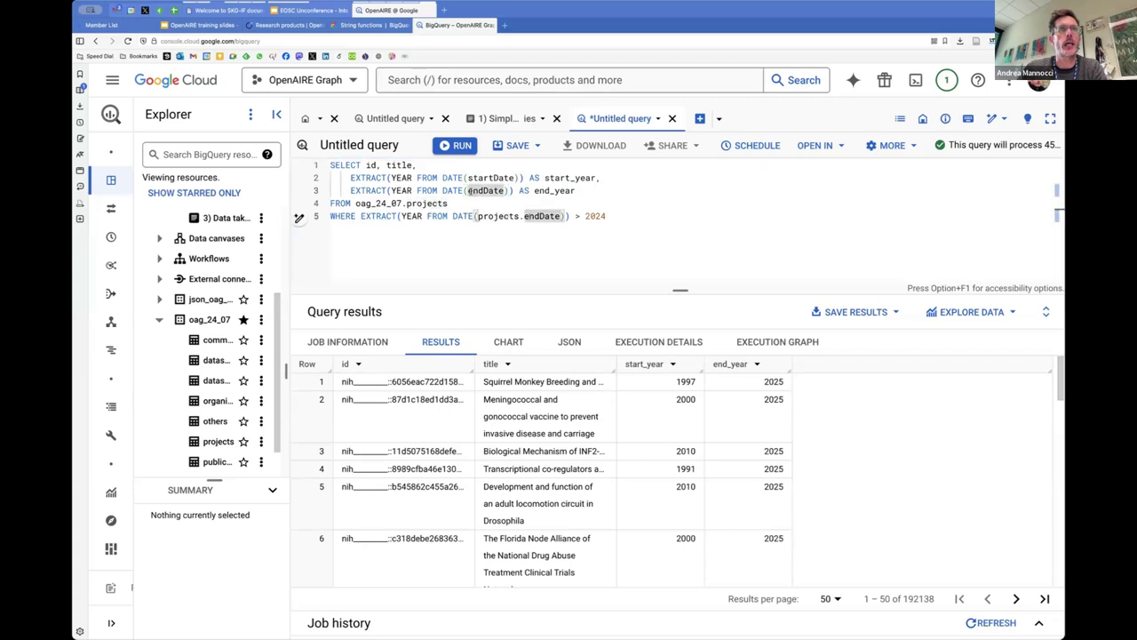
{"action": "left_click_drag", "start_coordinate": [478, 216], "coordinate": [524, 216]}
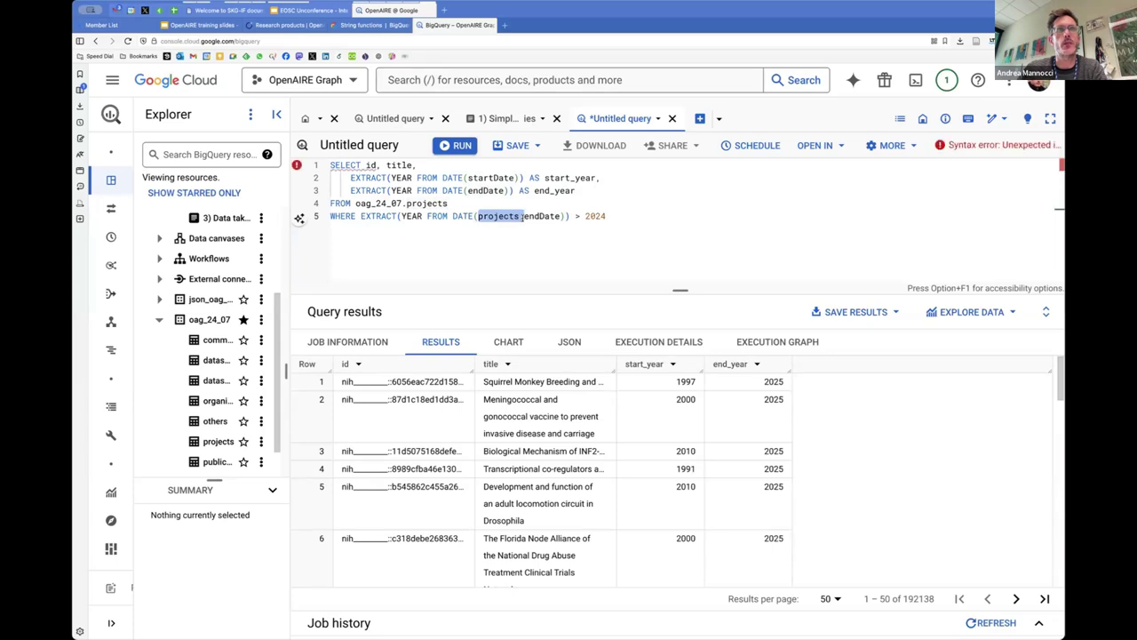
{"action": "left_click", "coordinate": [529, 215]}
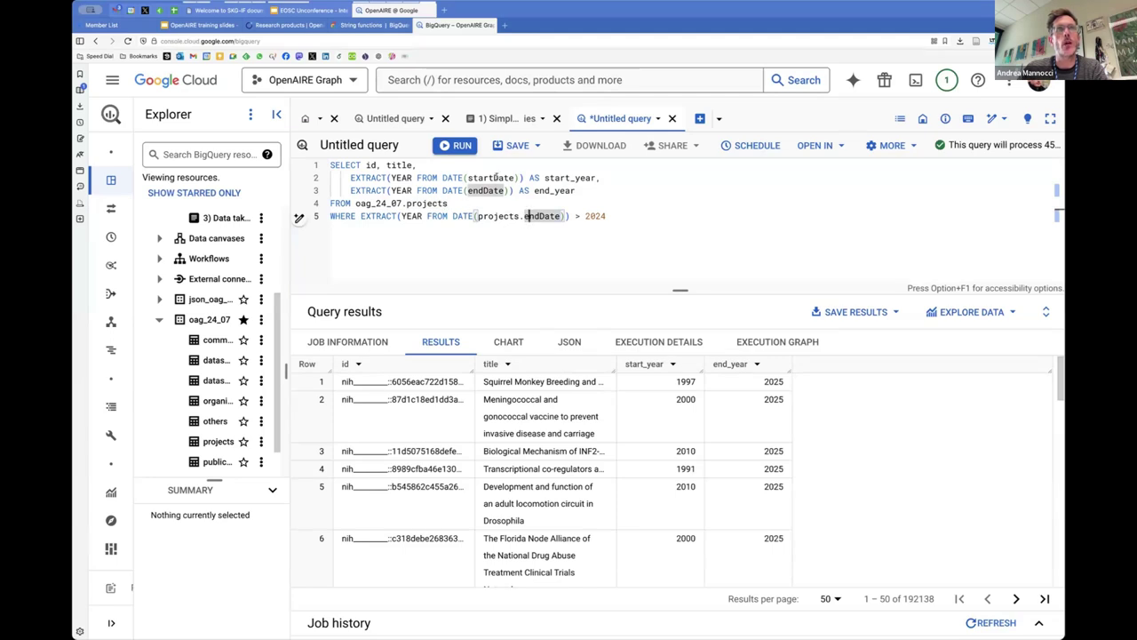
{"action": "left_click", "coordinate": [495, 177]}
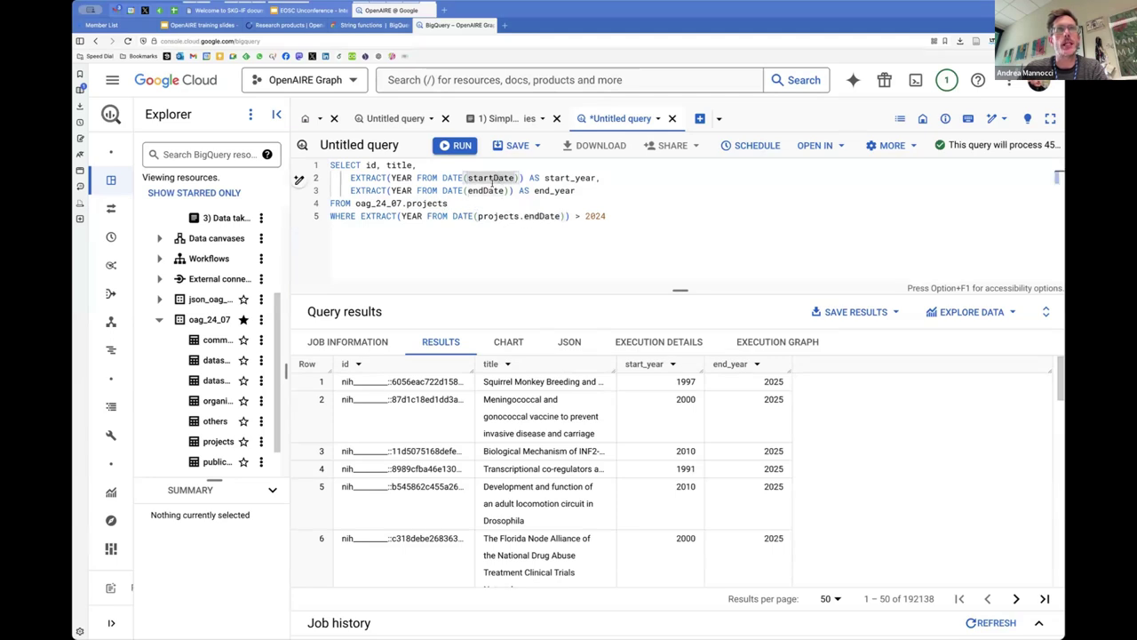
{"action": "left_click", "coordinate": [487, 190]}
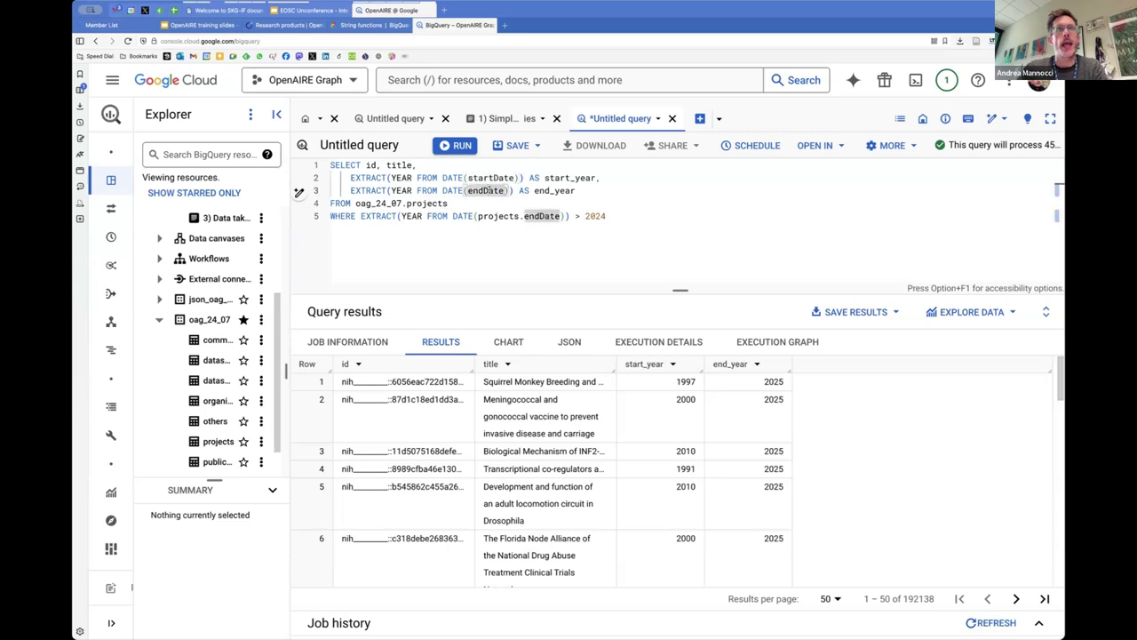
{"action": "left_click", "coordinate": [486, 205]}
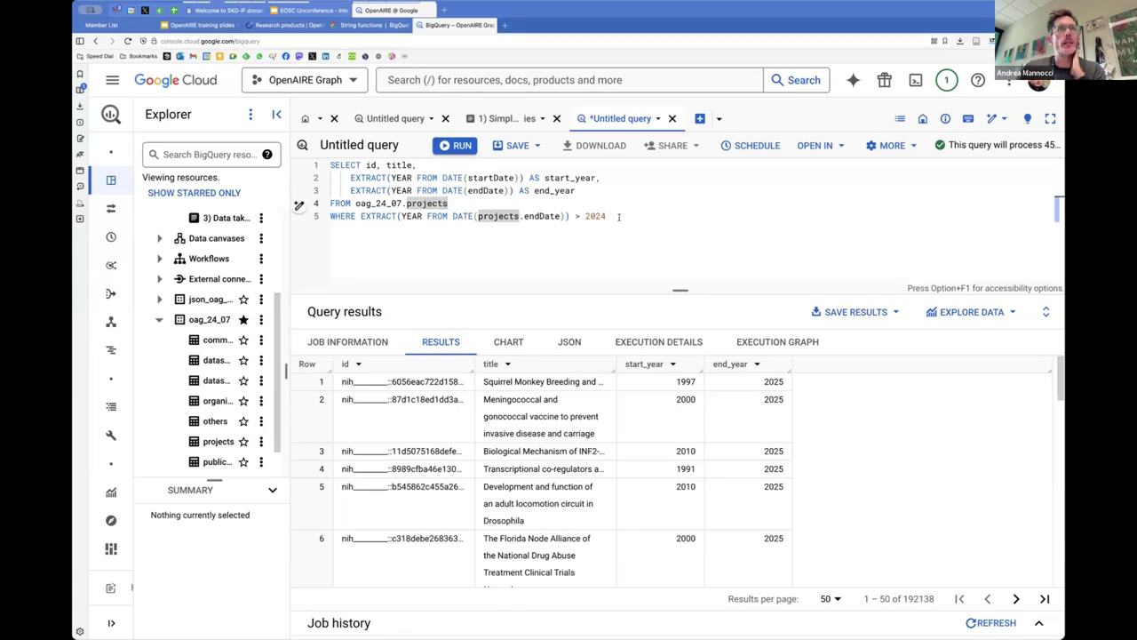
{"action": "left_click", "coordinate": [619, 217]}
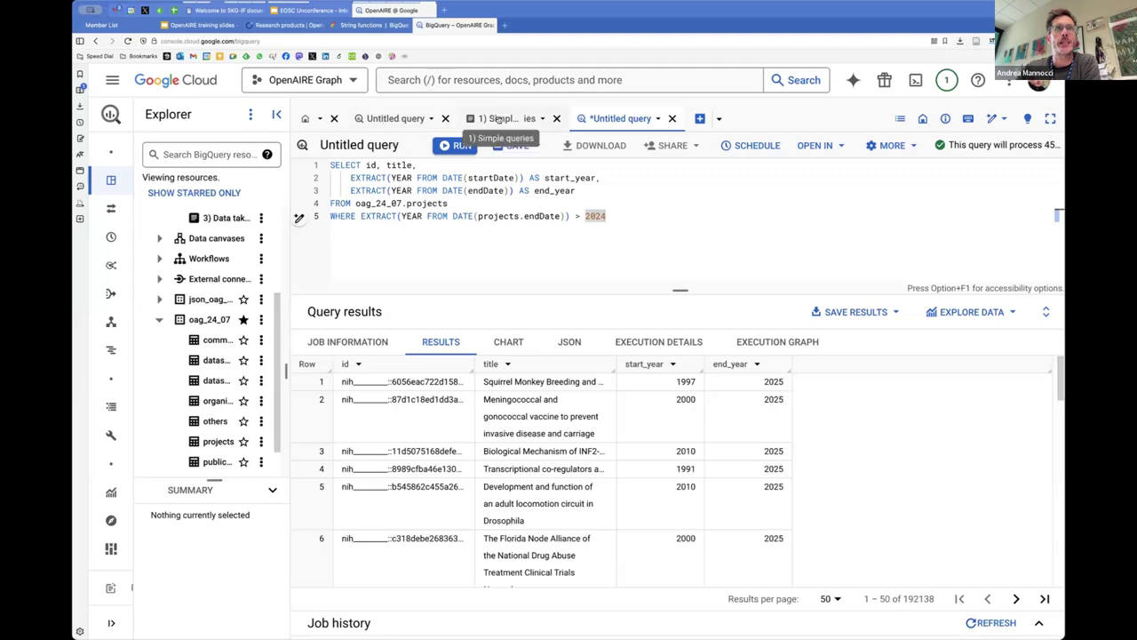
- Switch to the 1) Simple queries notebook and review the saved output under "Task: find active projects"
{"action": "left_click", "coordinate": [499, 118]}
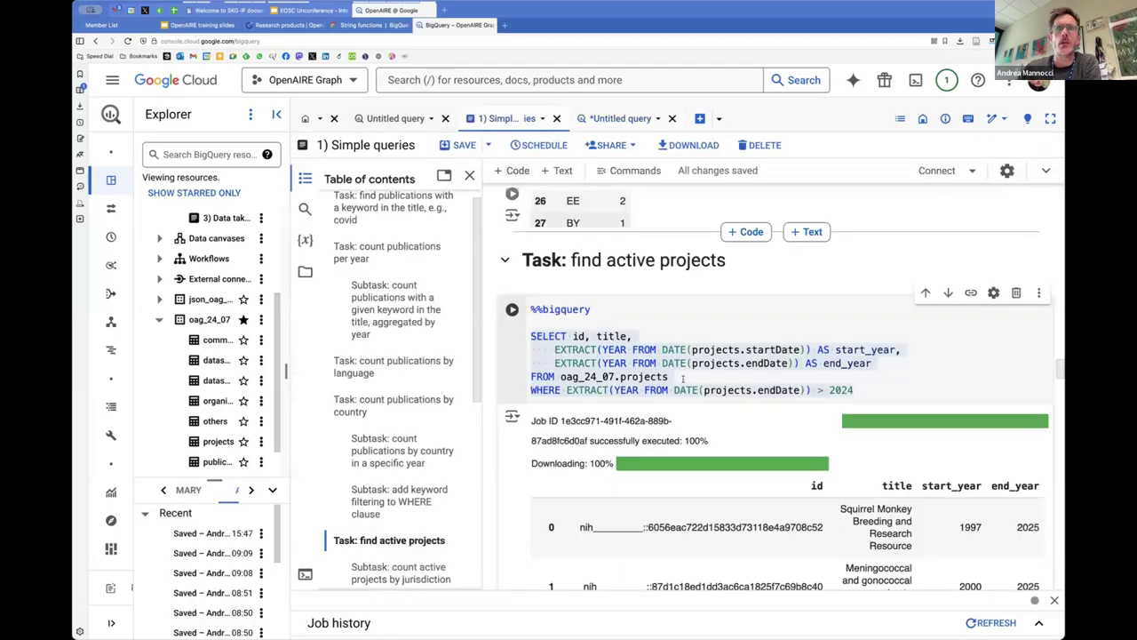
{"action": "scroll", "coordinate": [680, 373], "scroll_direction": "down", "scroll_amount": 3}
{"action": "scroll", "coordinate": [681, 373], "scroll_direction": "down", "scroll_amount": 8}
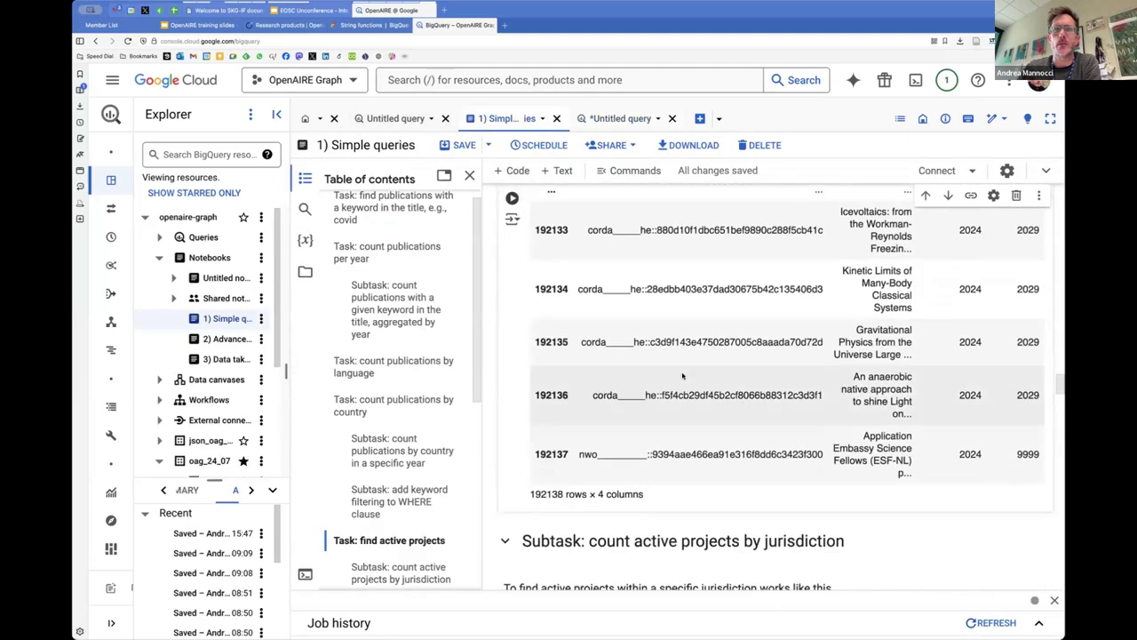
{"action": "scroll", "coordinate": [682, 376], "scroll_direction": "up", "scroll_amount": 2}
{"action": "scroll", "coordinate": [682, 377], "scroll_direction": "up", "scroll_amount": 8}
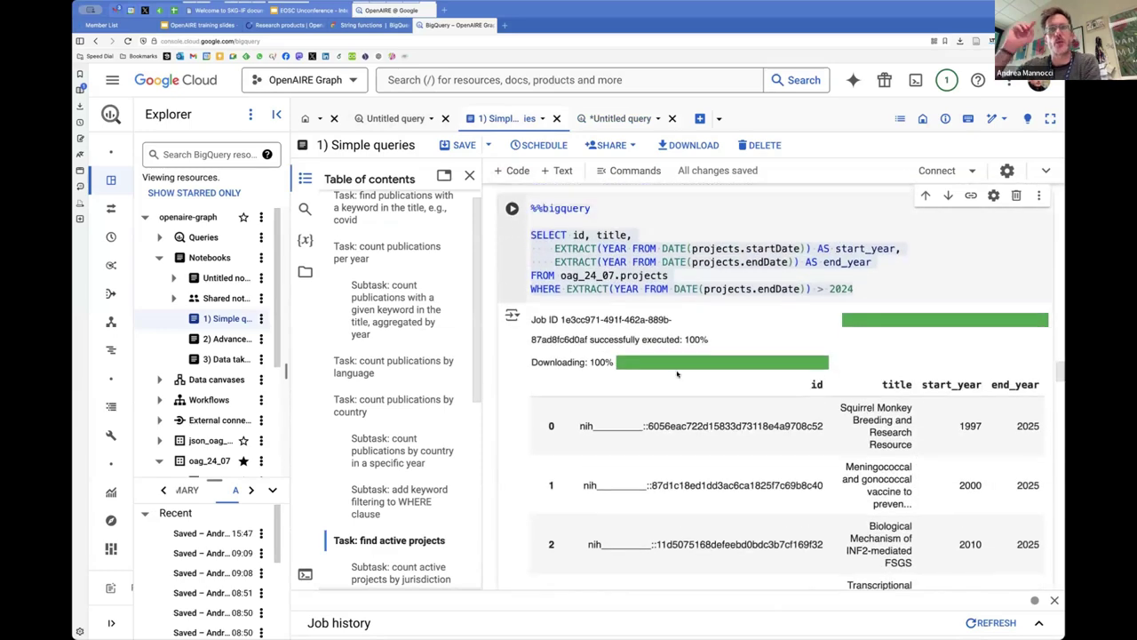
- Return to the untitled query and examine the start_year and end_year values of the active projects results
{"action": "left_click", "coordinate": [622, 119]}
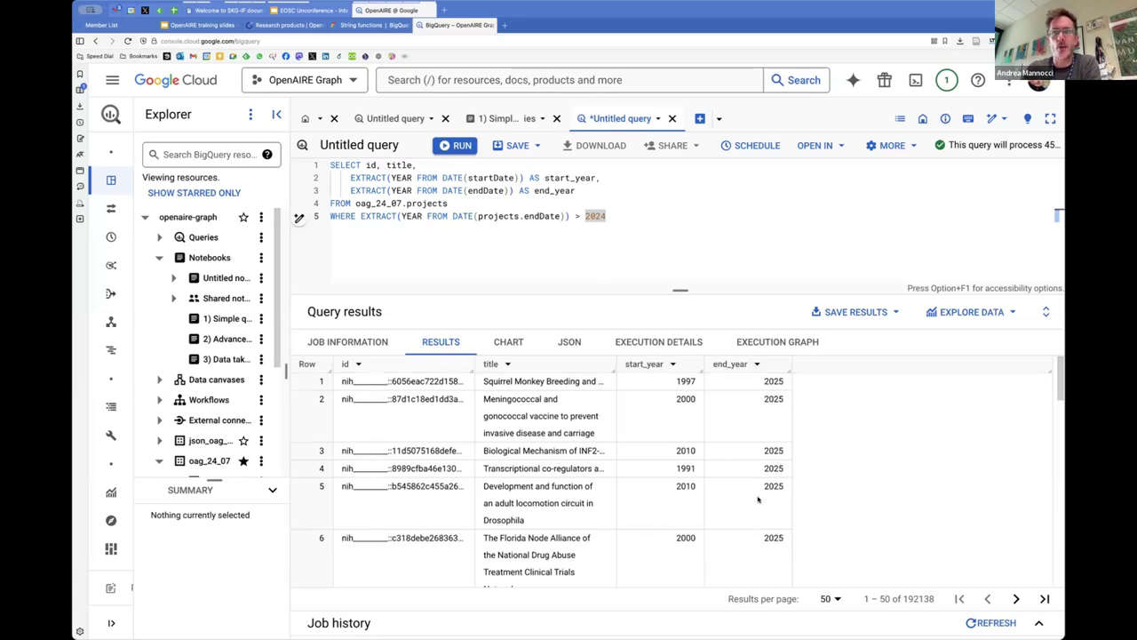
{"action": "scroll", "coordinate": [758, 499], "scroll_direction": "down", "scroll_amount": 7}
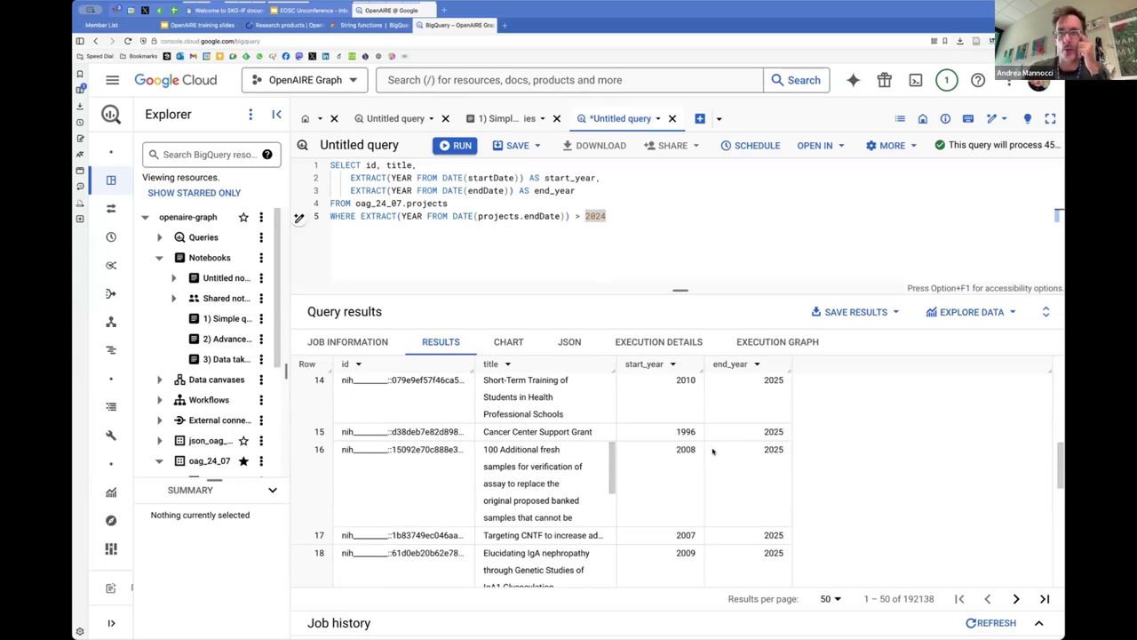
{"action": "scroll", "coordinate": [712, 450], "scroll_direction": "down", "scroll_amount": 2}
{"action": "scroll", "coordinate": [713, 453], "scroll_direction": "down", "scroll_amount": 3}
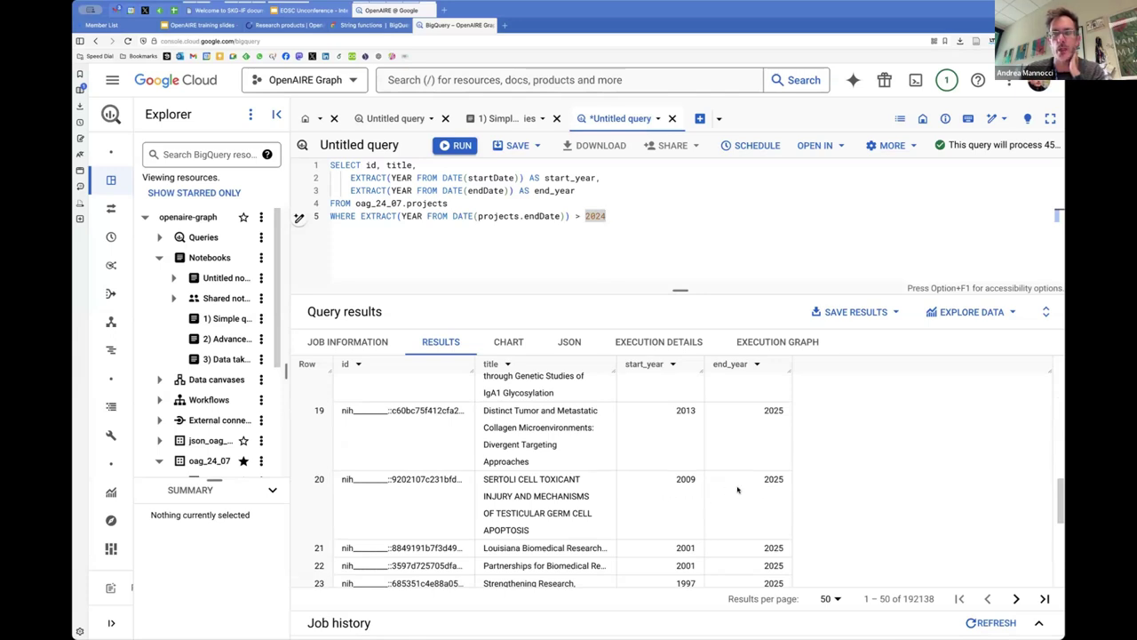
{"action": "scroll", "coordinate": [685, 483], "scroll_direction": "down", "scroll_amount": 1}
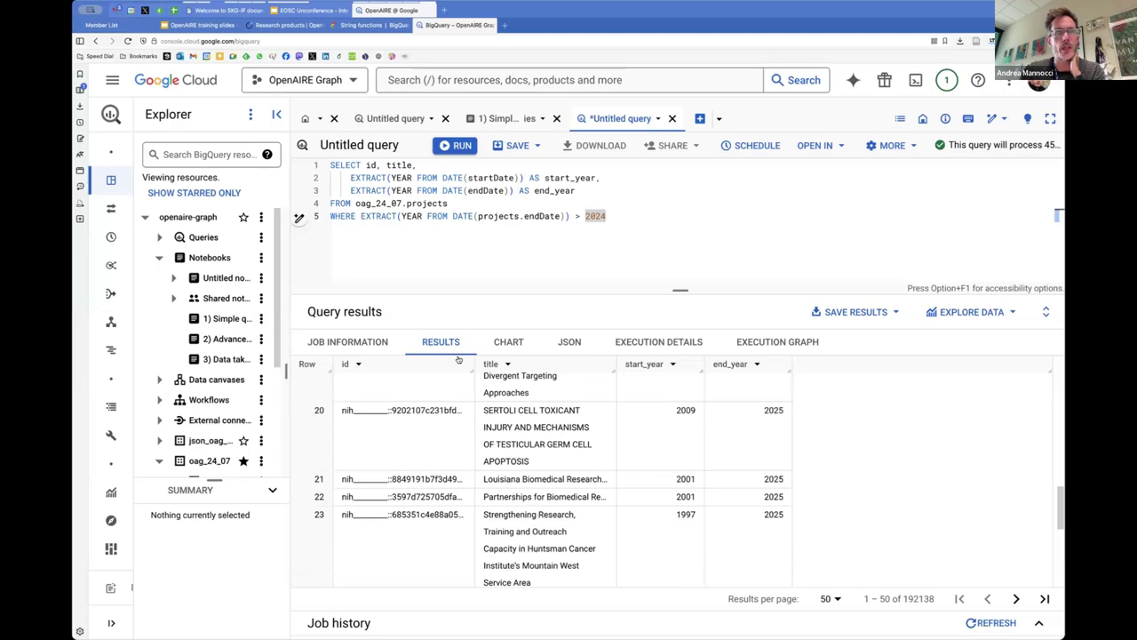
{"action": "scroll", "coordinate": [572, 413], "scroll_direction": "up", "scroll_amount": 10}
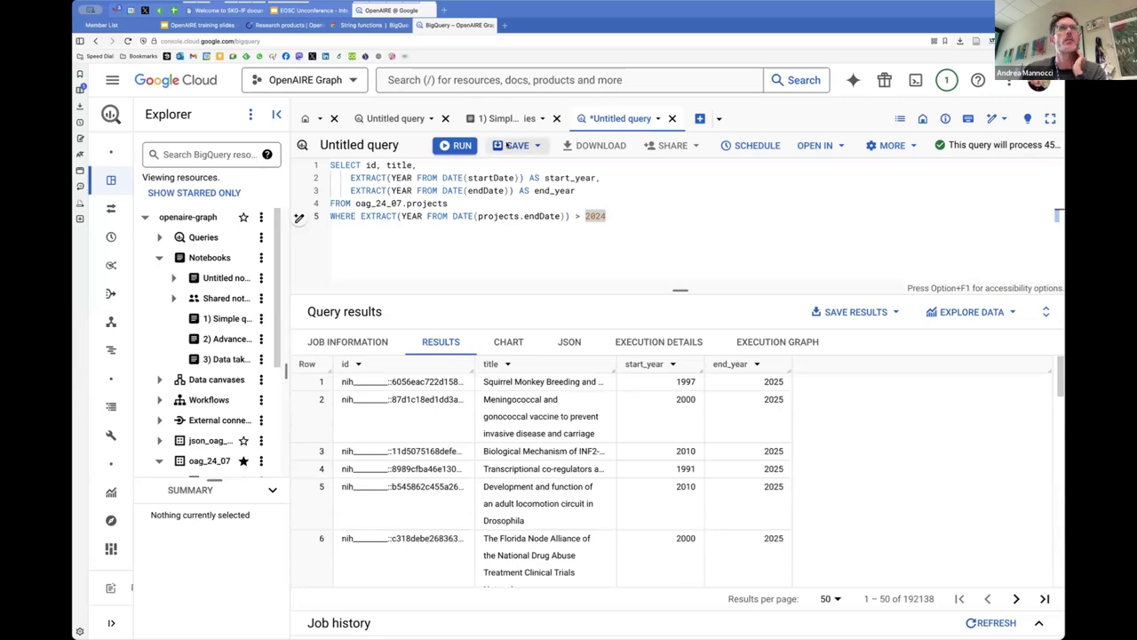
- In the 1) Simple queries notebook, copy the SQL under "Subtask: count active projects by jurisdiction", leaving out the %%bigquery line
{"action": "left_click", "coordinate": [505, 118]}
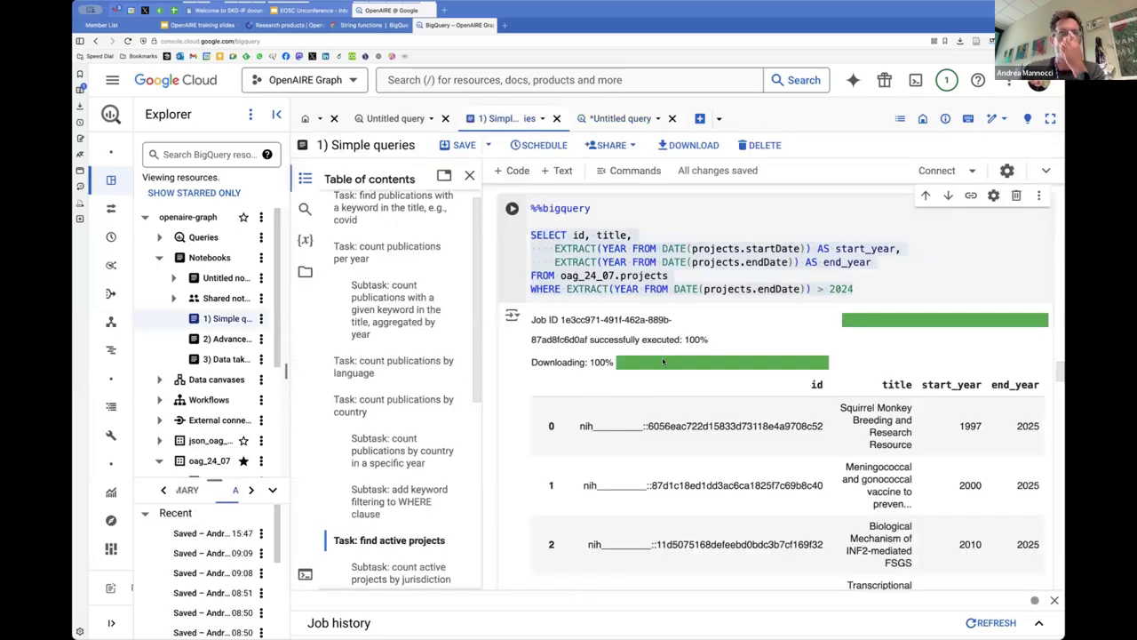
{"action": "scroll", "coordinate": [663, 360], "scroll_direction": "down", "scroll_amount": 5}
{"action": "scroll", "coordinate": [661, 360], "scroll_direction": "down", "scroll_amount": 8}
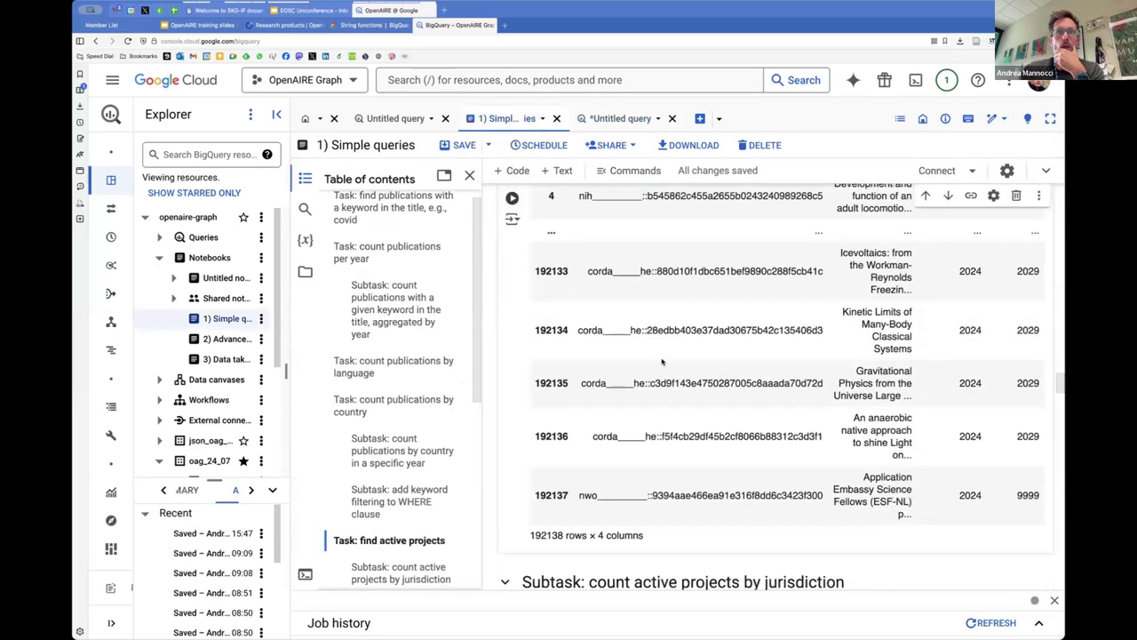
{"action": "scroll", "coordinate": [681, 294], "scroll_direction": "up", "scroll_amount": 2}
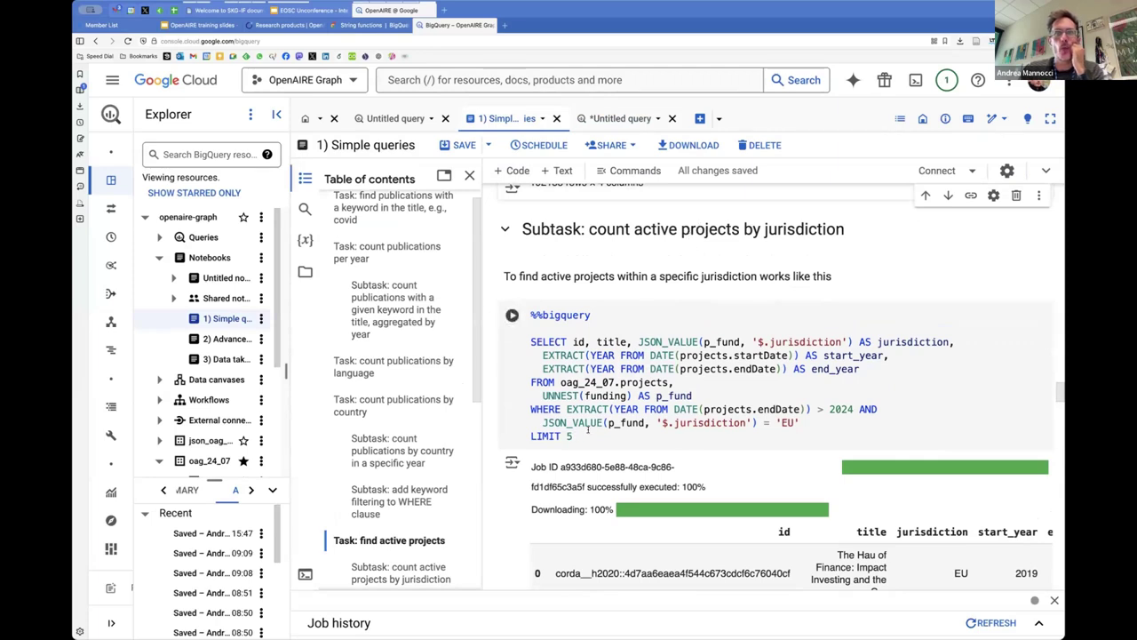
{"action": "scroll", "coordinate": [587, 430], "scroll_direction": "down", "scroll_amount": 1}
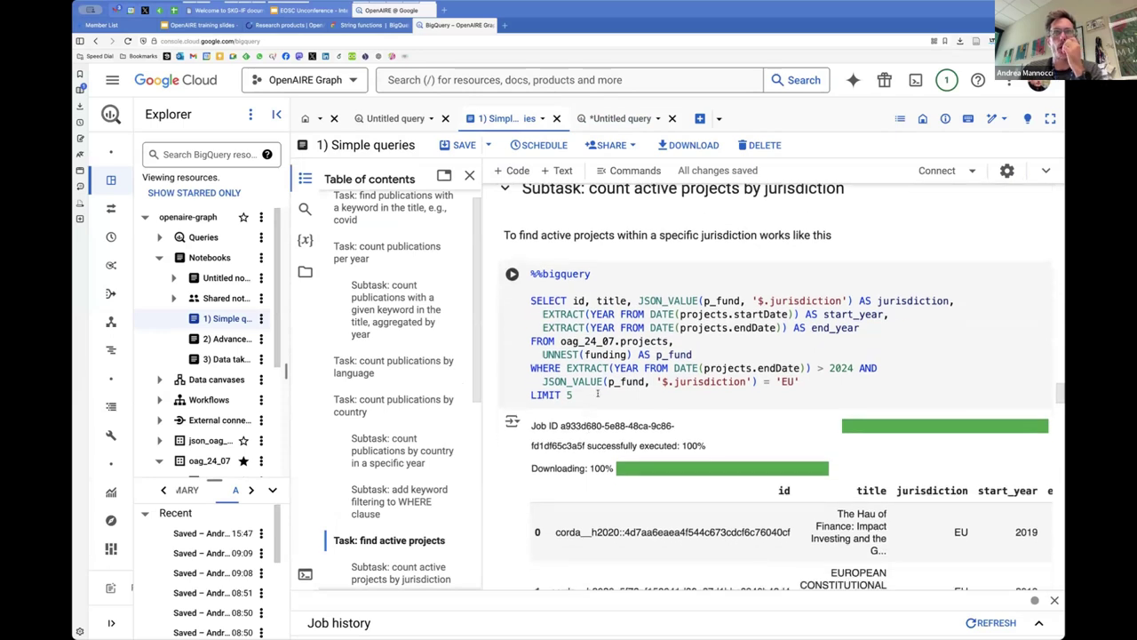
{"action": "scroll", "coordinate": [598, 394], "scroll_direction": "up", "scroll_amount": 1}
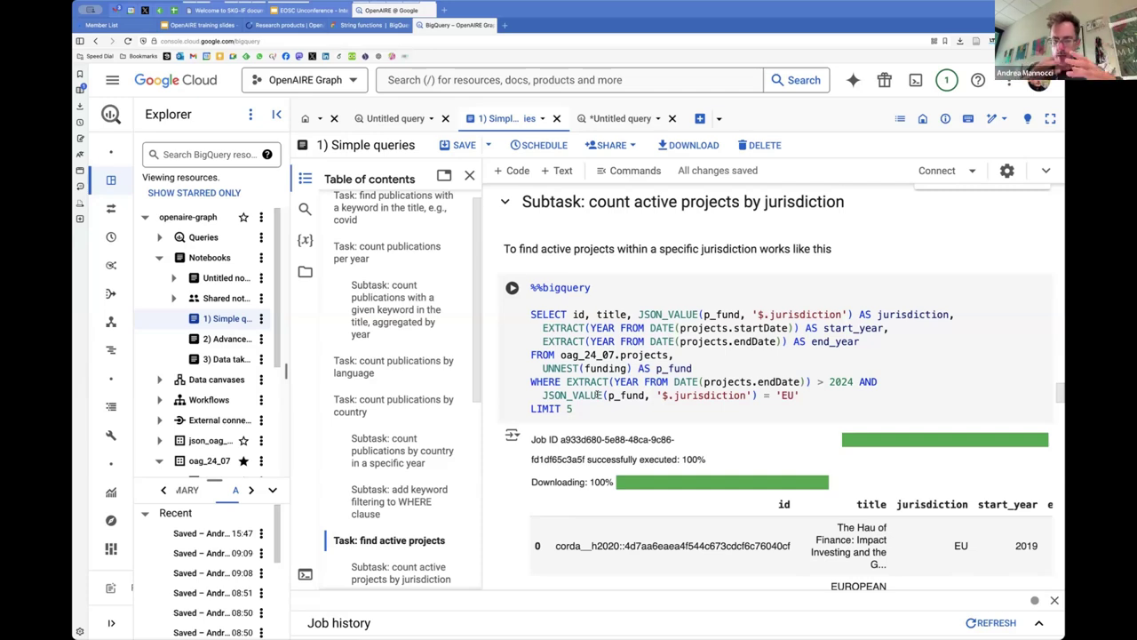
{"action": "left_click_drag", "start_coordinate": [575, 410], "coordinate": [519, 315]}
{"action": "key", "text": "super+c"}
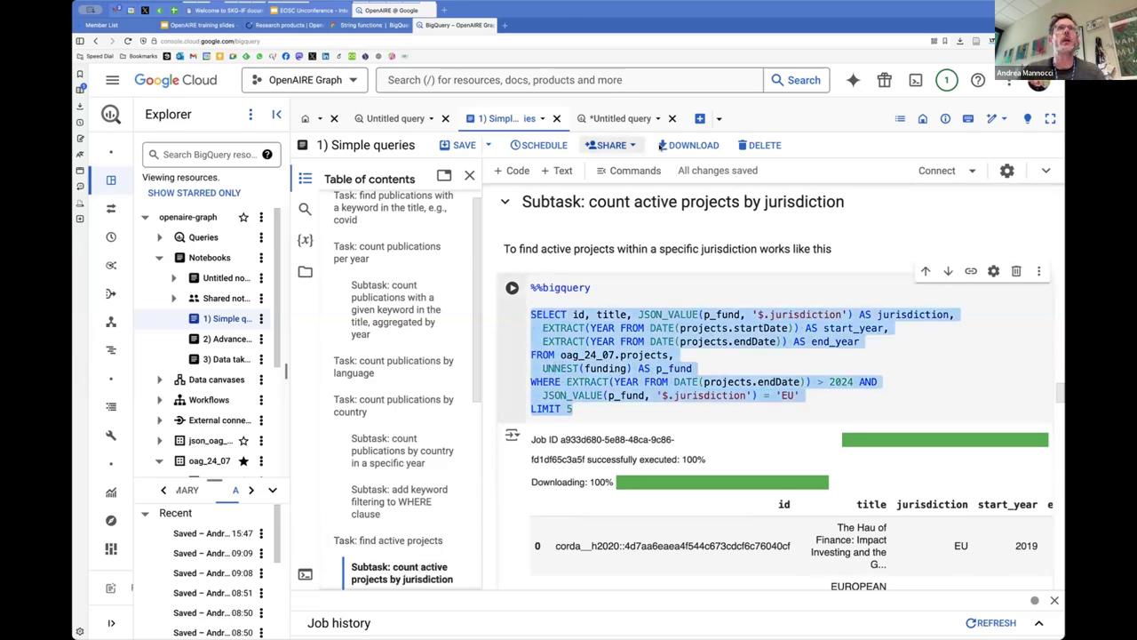
- Comment out all five lines of the active projects SQL in the untitled query, leaving the cursor at its end
{"action": "left_click", "coordinate": [622, 119]}
{"action": "left_click_drag", "start_coordinate": [627, 216], "coordinate": [330, 166]}
{"action": "key", "text": "super+slash"}
{"action": "key", "text": "Right"}
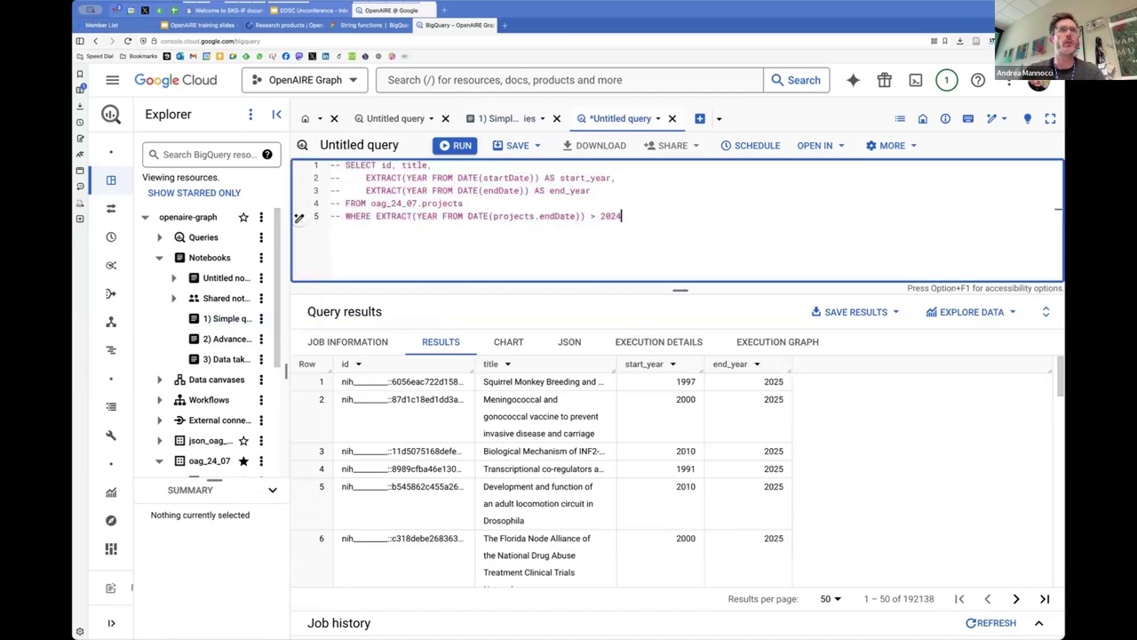
- Paste the copied SQL for active projects in the EU jurisdiction below the commented-out query and highlight its UNNEST(funding) AS p_fund clause
{"action": "key", "text": "super+v"}
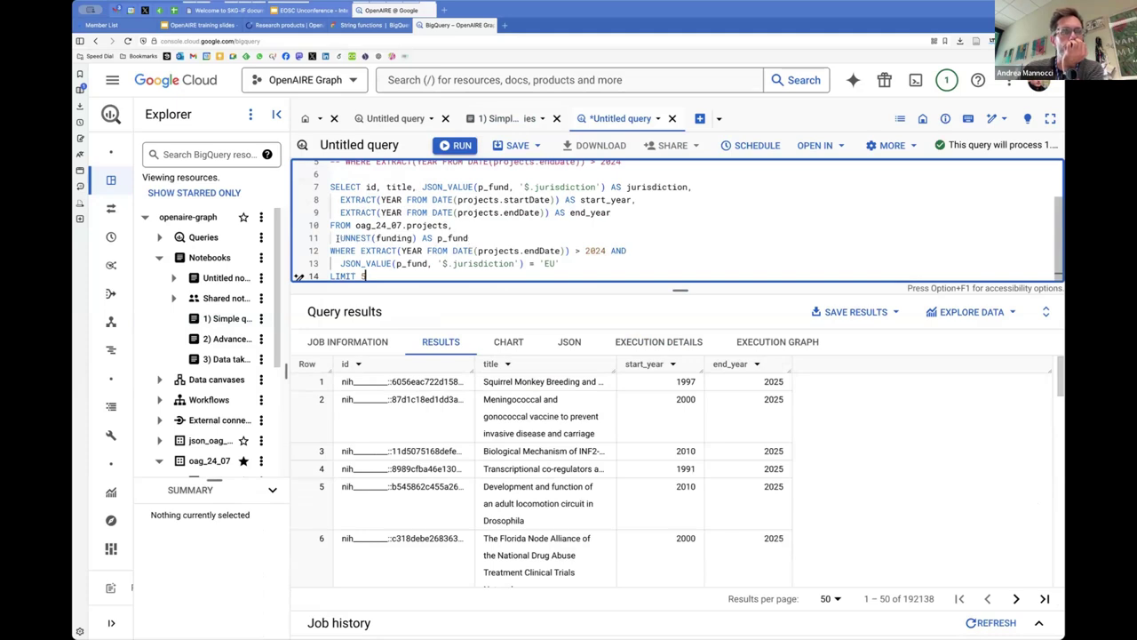
{"action": "left_click_drag", "start_coordinate": [339, 238], "coordinate": [468, 238]}
- Switch to the OpenAIRE Graph documentation, open the Projects entity page and examine the jurisdiction and cardinality of the funding field
{"action": "left_click", "coordinate": [282, 27]}
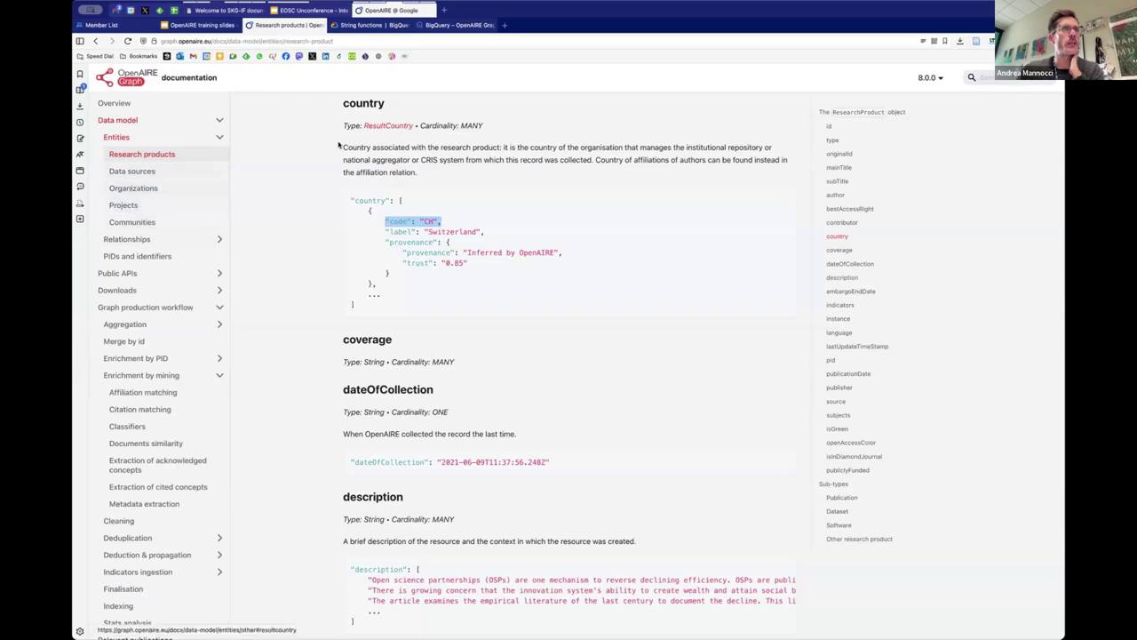
{"action": "left_click", "coordinate": [125, 205]}
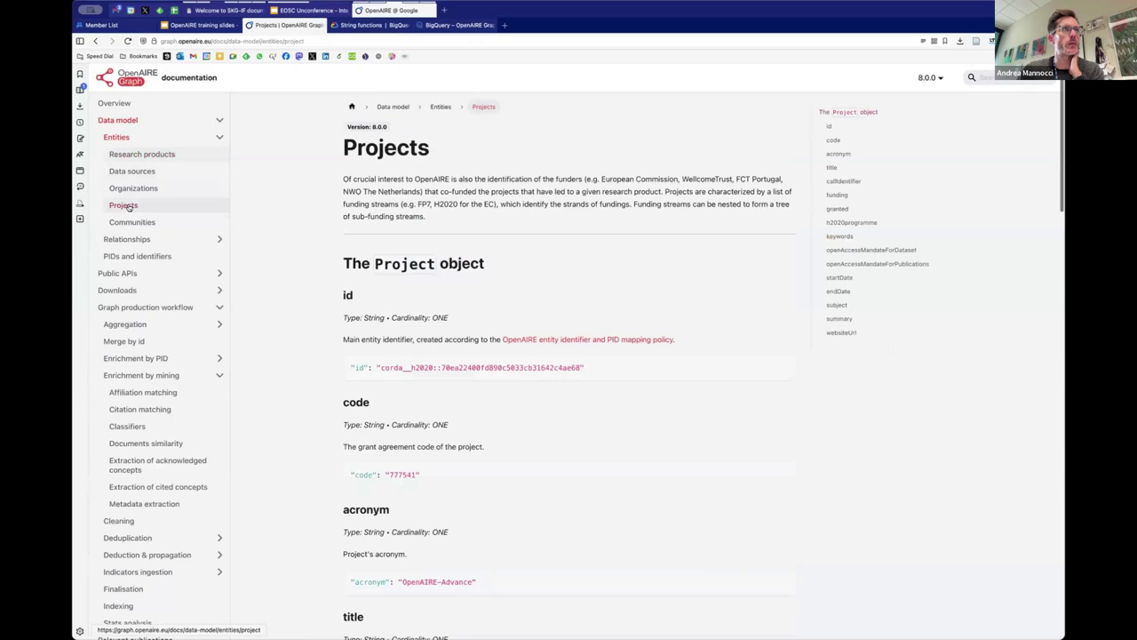
{"action": "left_click", "coordinate": [836, 196]}
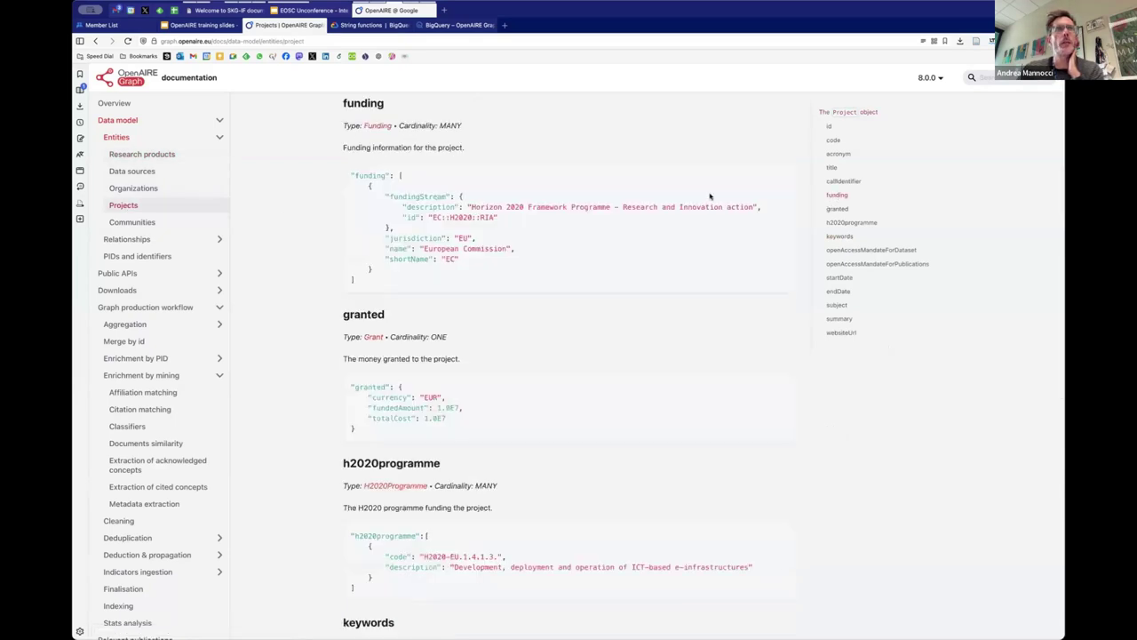
{"action": "left_click_drag", "start_coordinate": [378, 238], "coordinate": [496, 238]}
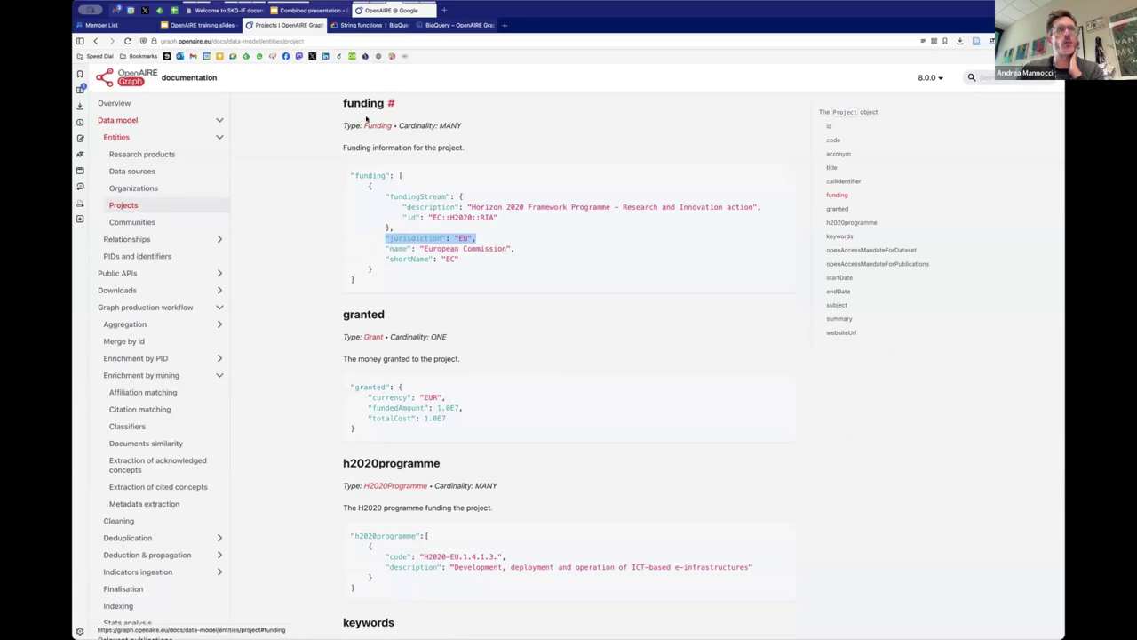
{"action": "double_click", "coordinate": [402, 176]}
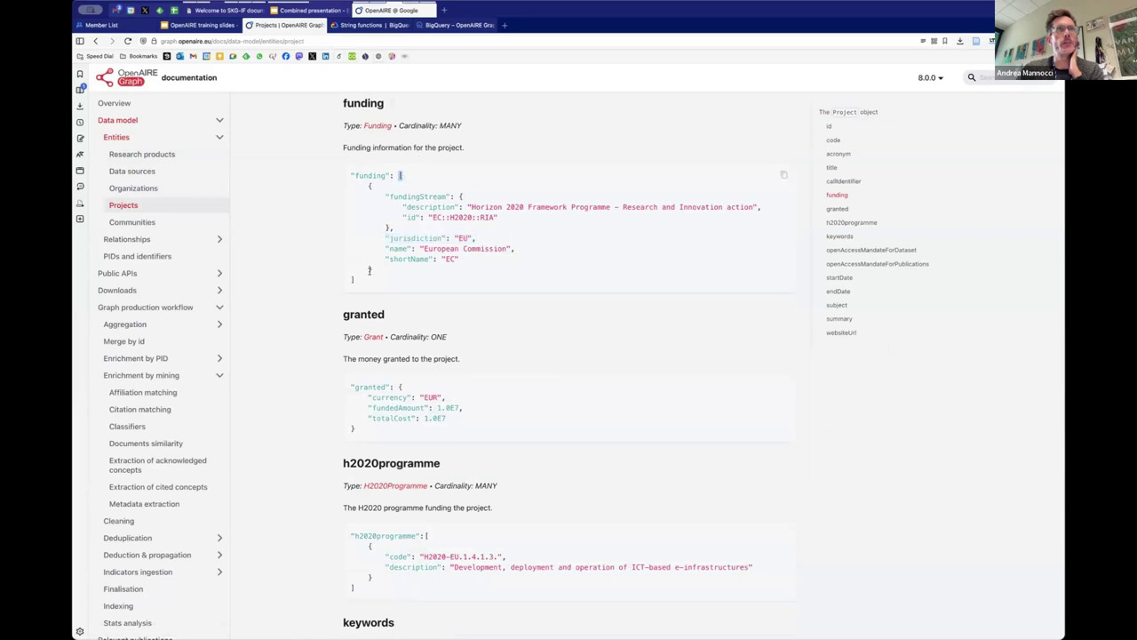
{"action": "left_click_drag", "start_coordinate": [440, 126], "coordinate": [466, 127]}
{"action": "left_click_drag", "start_coordinate": [371, 184], "coordinate": [387, 271]}
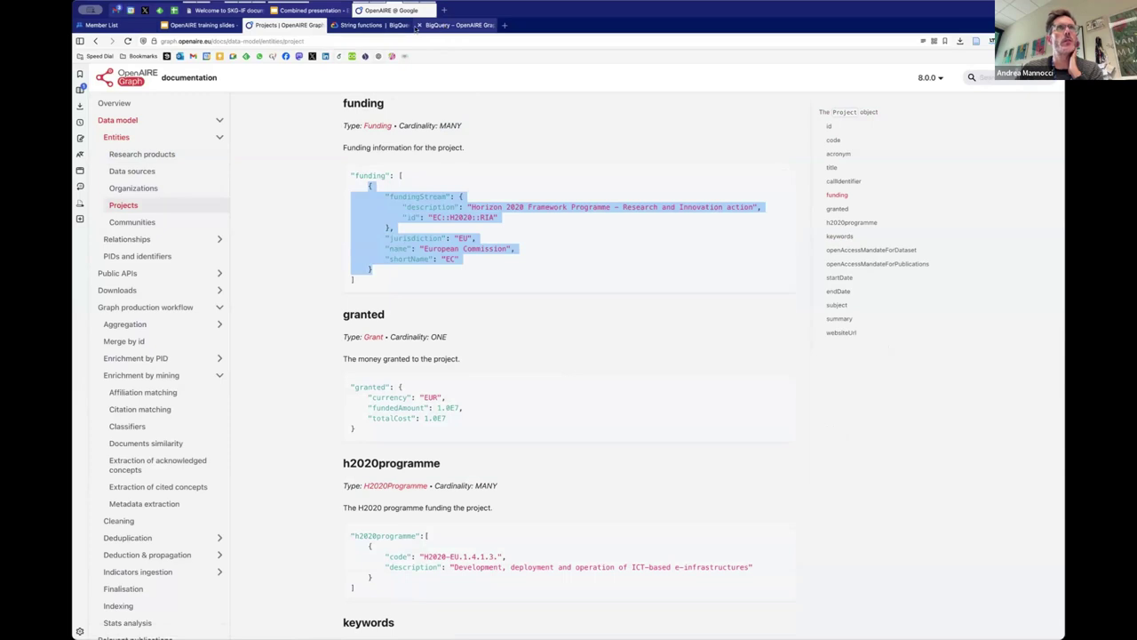
- Return to the untitled BigQuery query and examine how UNNEST(funding) is aliased as p_fund
{"action": "left_click", "coordinate": [447, 26]}
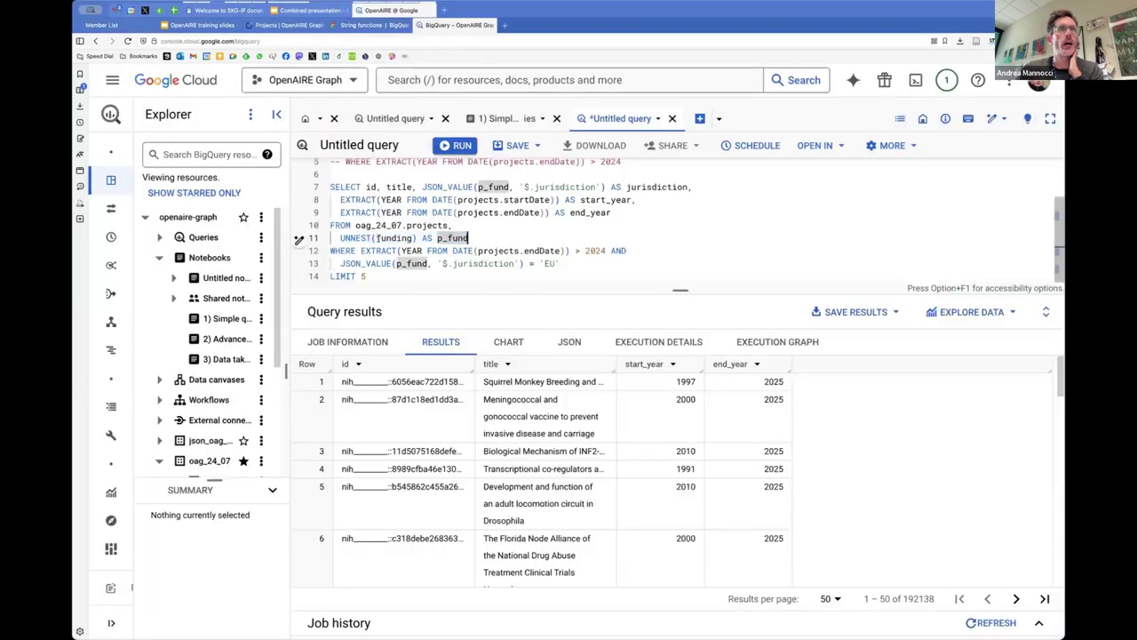
{"action": "left_click_drag", "start_coordinate": [338, 238], "coordinate": [470, 238]}
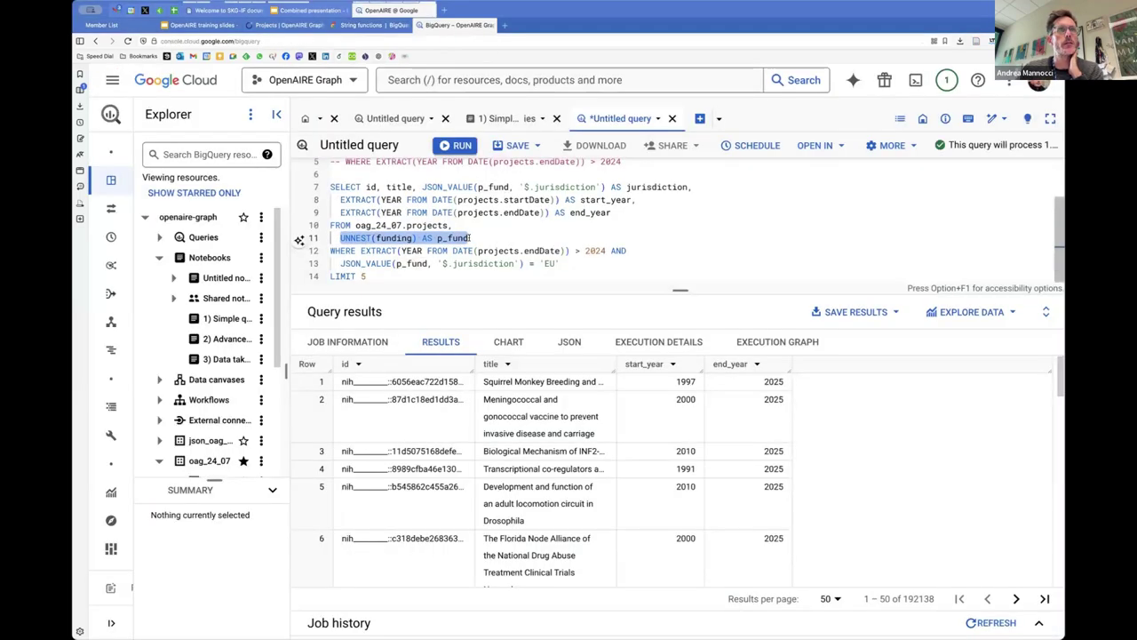
{"action": "left_click", "coordinate": [470, 238]}
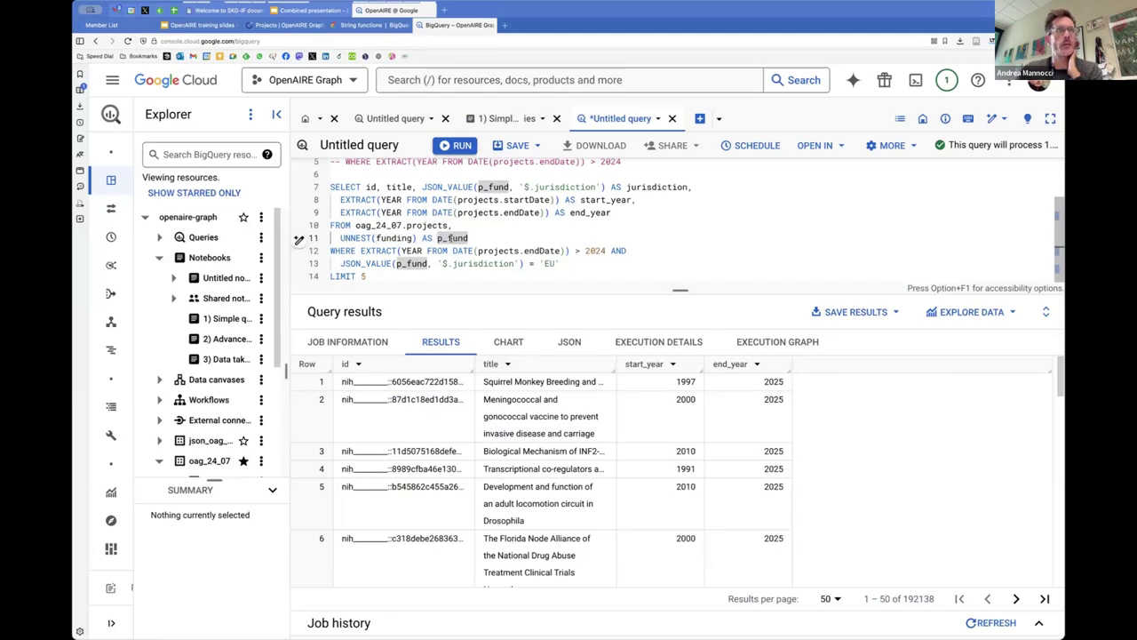
{"action": "double_click", "coordinate": [452, 238]}
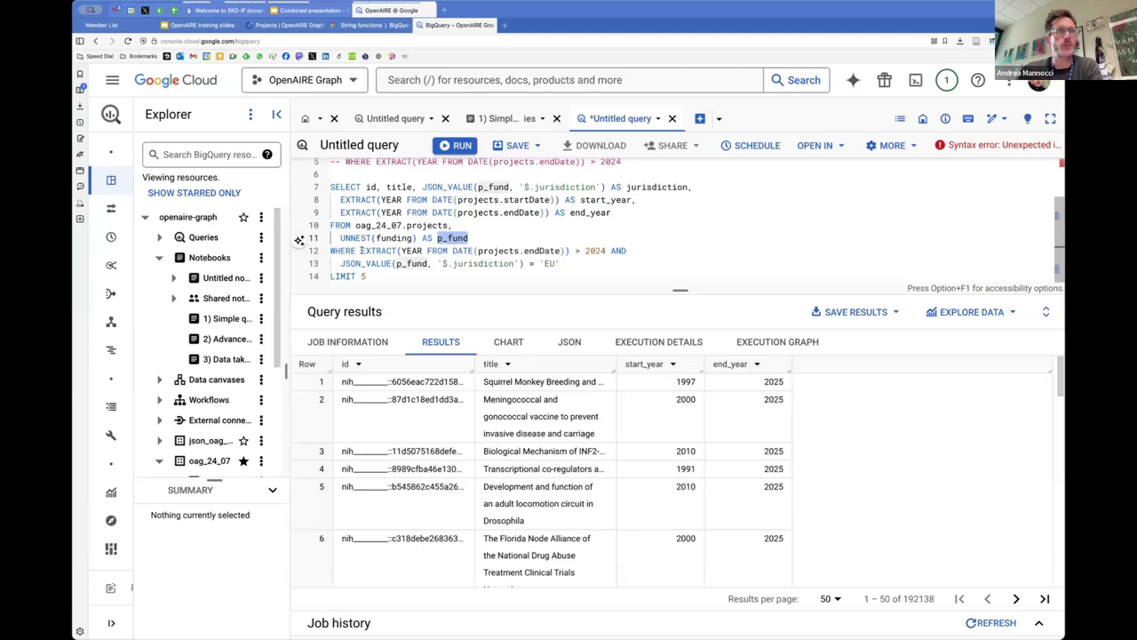
- Examine the two WHERE conditions on end year and EU jurisdiction, plus the JSON_VALUE jurisdiction column in the SELECT clause
{"action": "left_click_drag", "start_coordinate": [361, 250], "coordinate": [605, 251]}
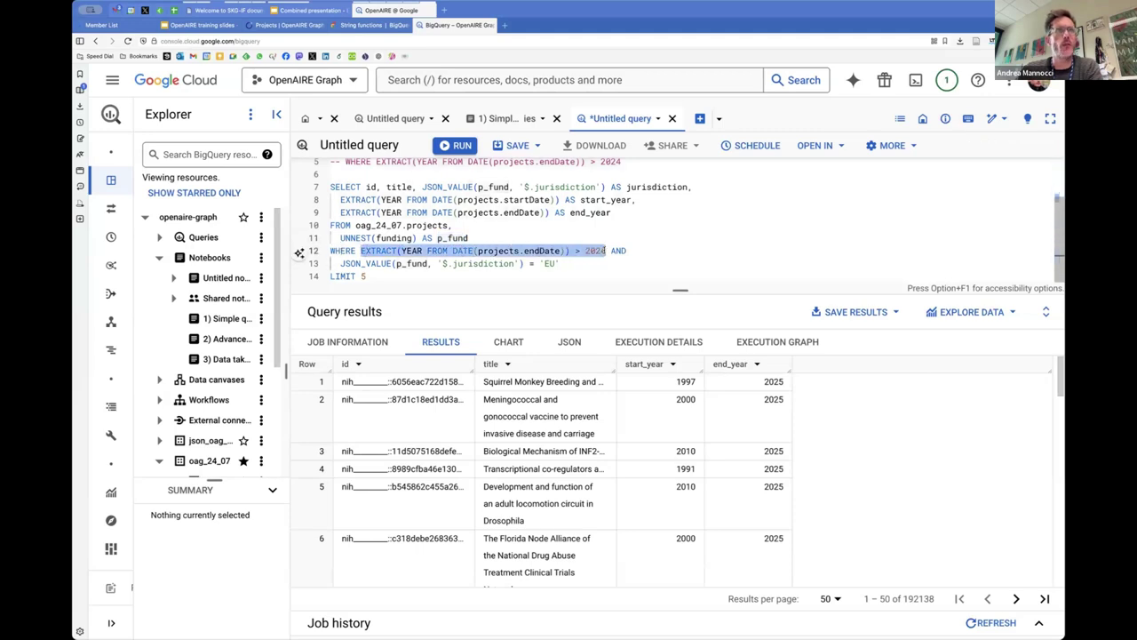
{"action": "left_click", "coordinate": [349, 263]}
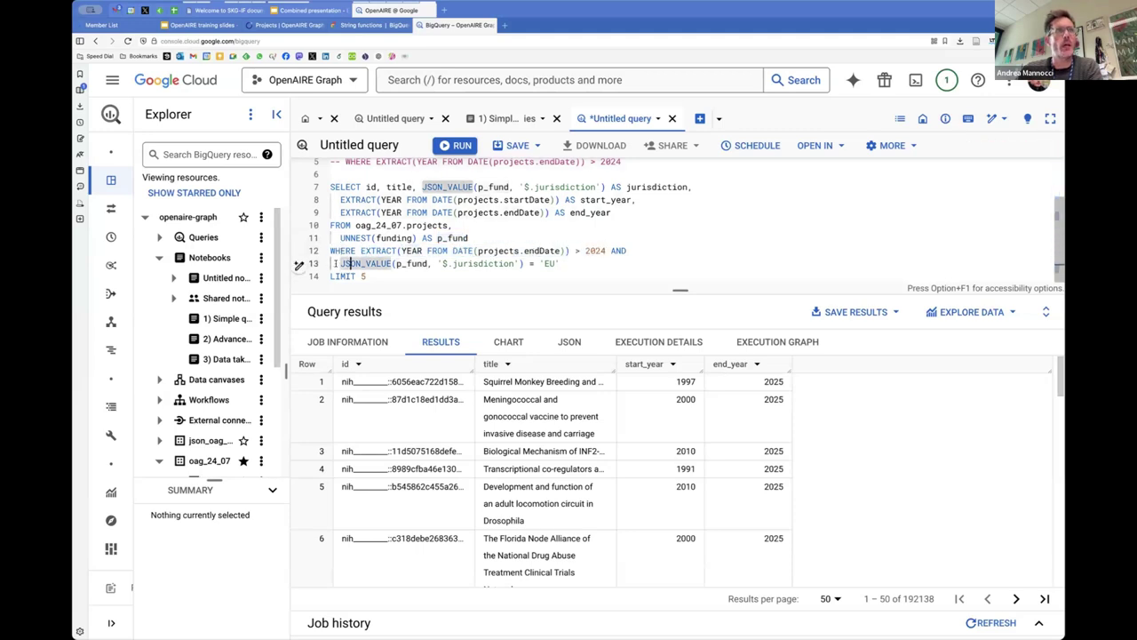
{"action": "left_click", "coordinate": [620, 251]}
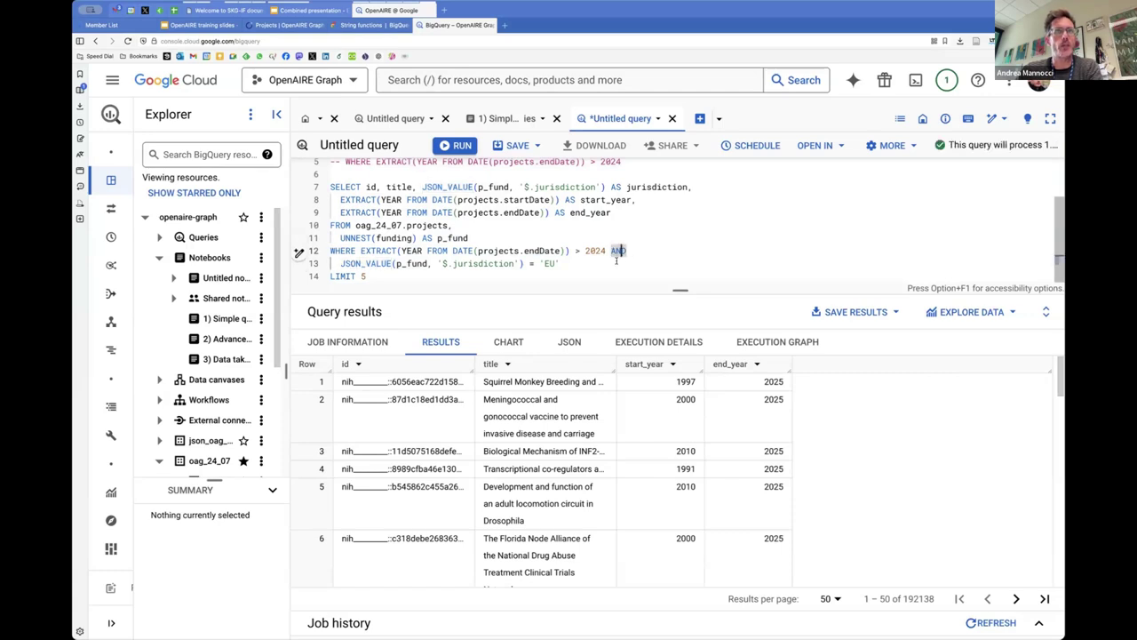
{"action": "left_click", "coordinate": [382, 264]}
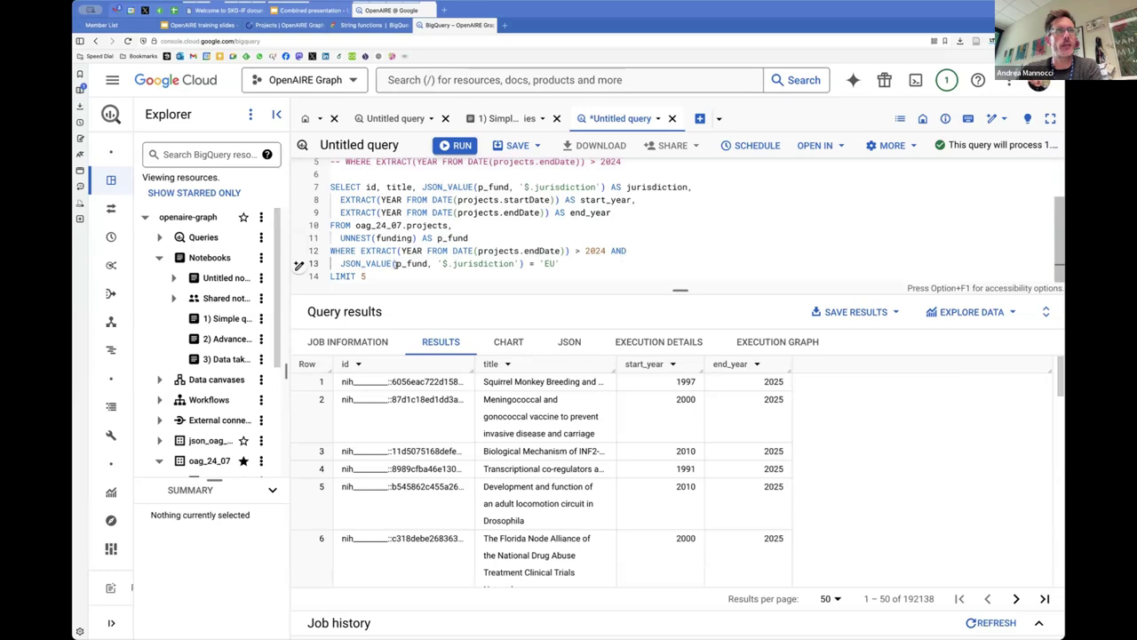
{"action": "left_click_drag", "start_coordinate": [440, 263], "coordinate": [538, 263]}
{"action": "left_click", "coordinate": [545, 264]}
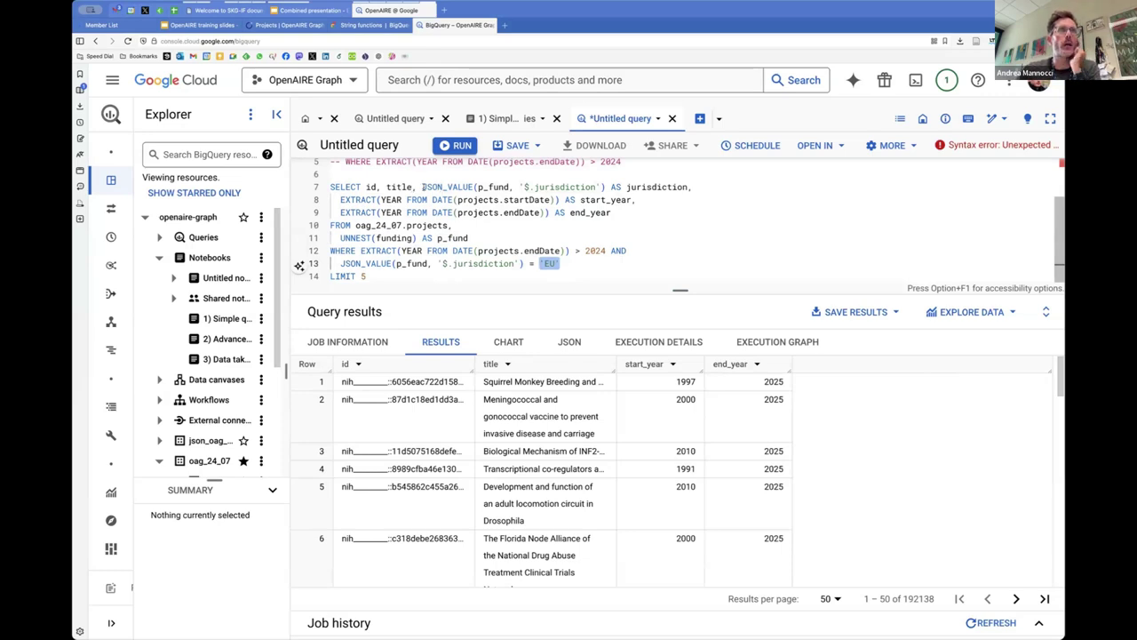
{"action": "left_click_drag", "start_coordinate": [423, 187], "coordinate": [693, 186]}
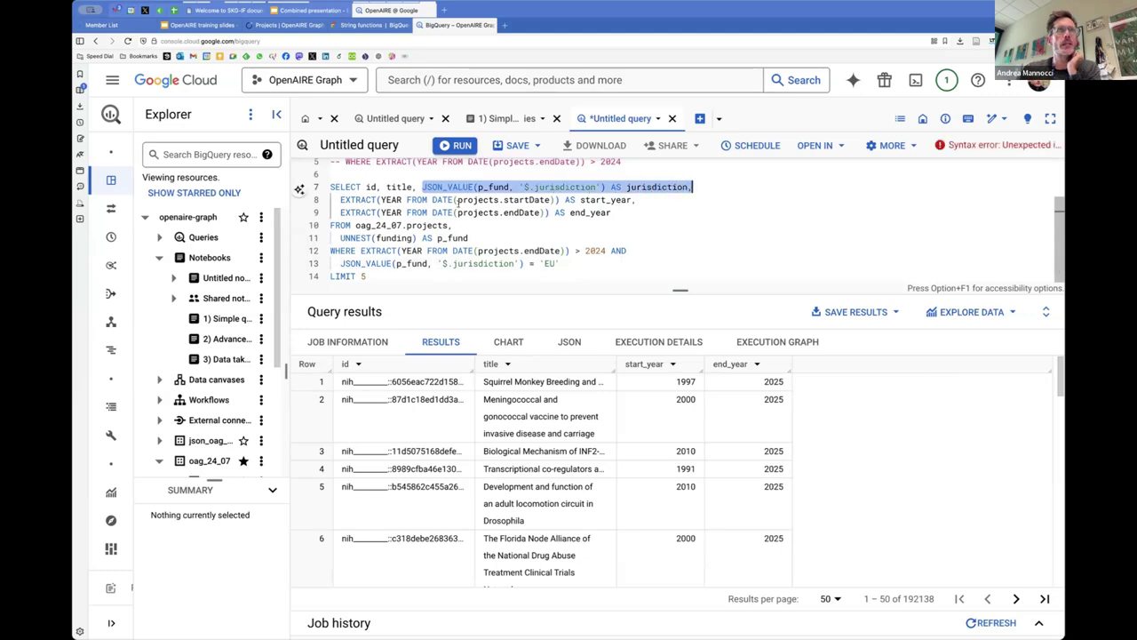
- Try to run the EU jurisdiction query with only parts of its SQL selected
{"action": "left_click", "coordinate": [461, 145]}
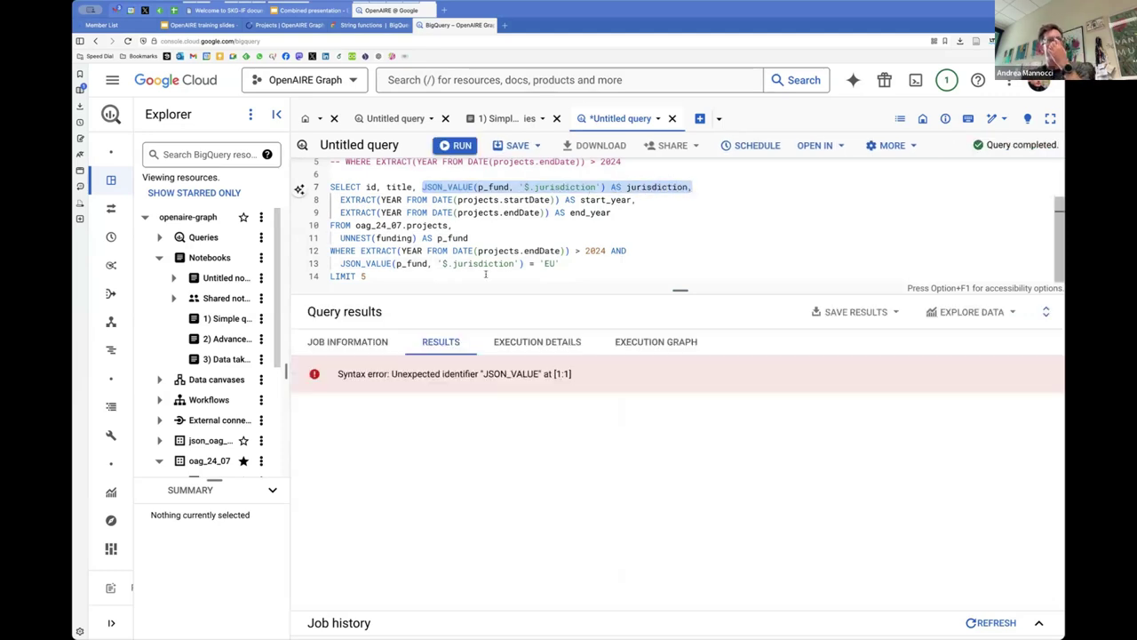
{"action": "left_click", "coordinate": [464, 238]}
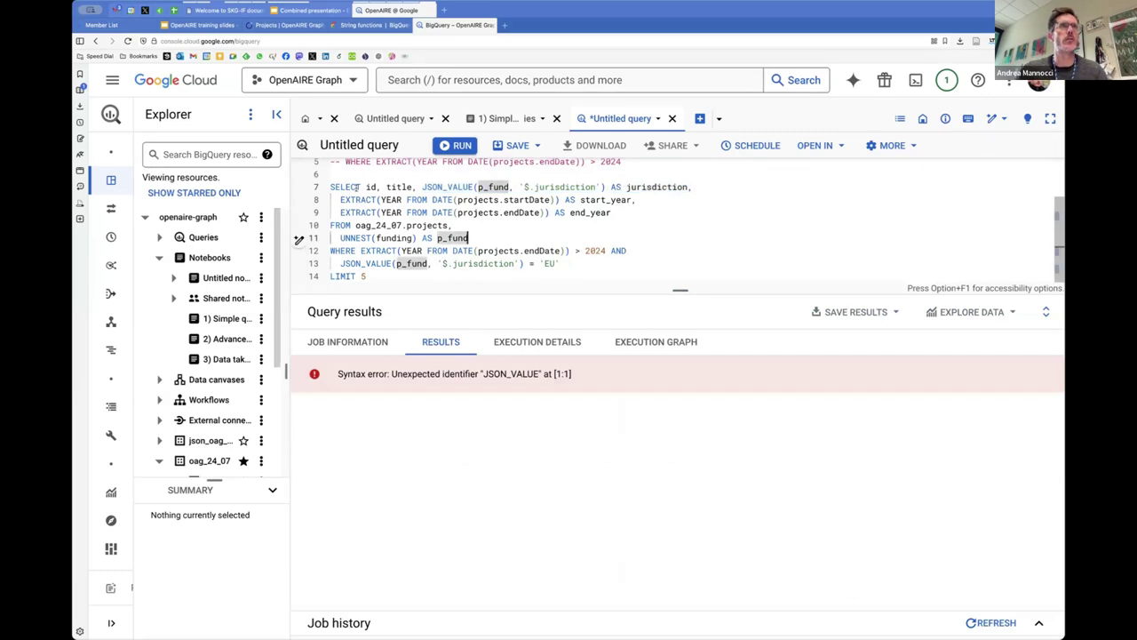
{"action": "left_click_drag", "start_coordinate": [364, 187], "coordinate": [558, 251]}
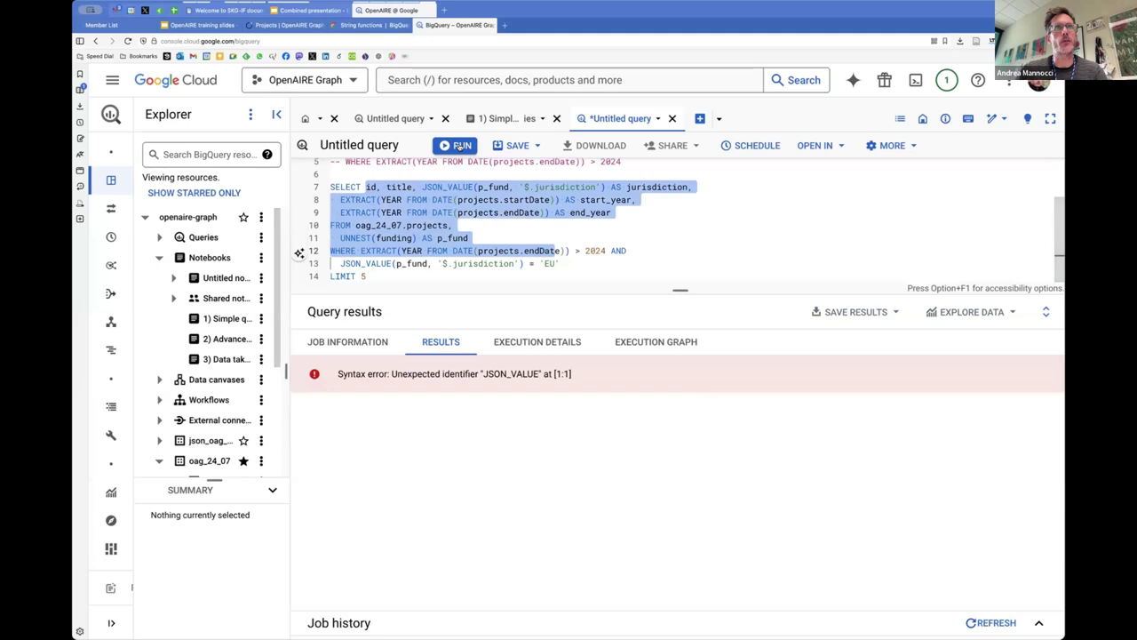
{"action": "key", "text": "ctrl+Return"}
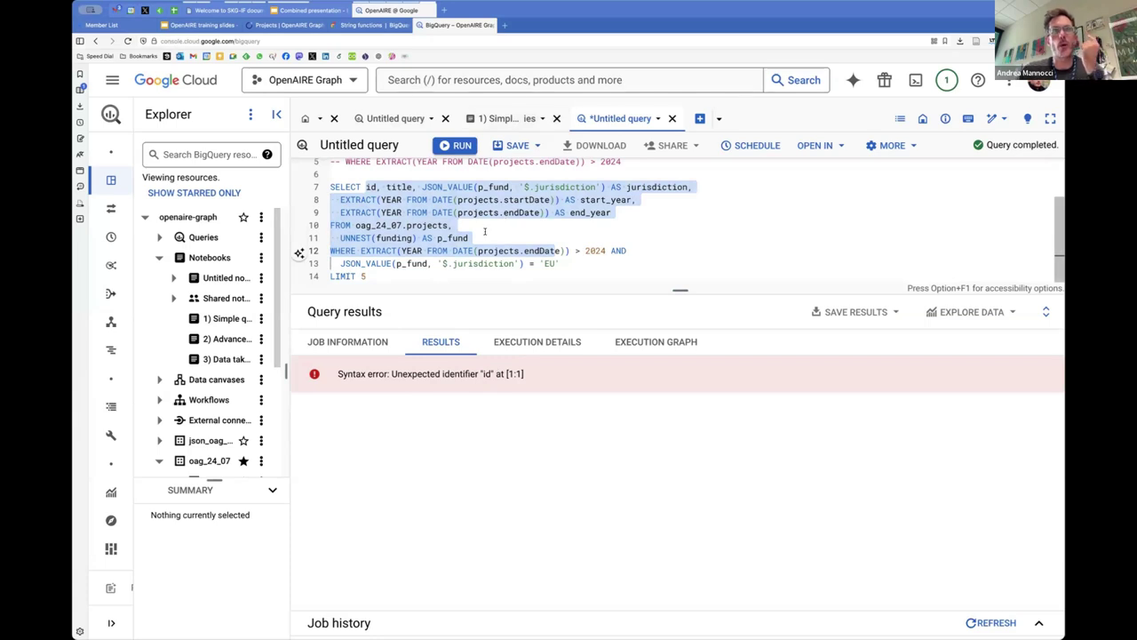
- Clear the text selection and run the whole query for active projects in the EU jurisdiction
{"action": "left_click", "coordinate": [484, 232]}
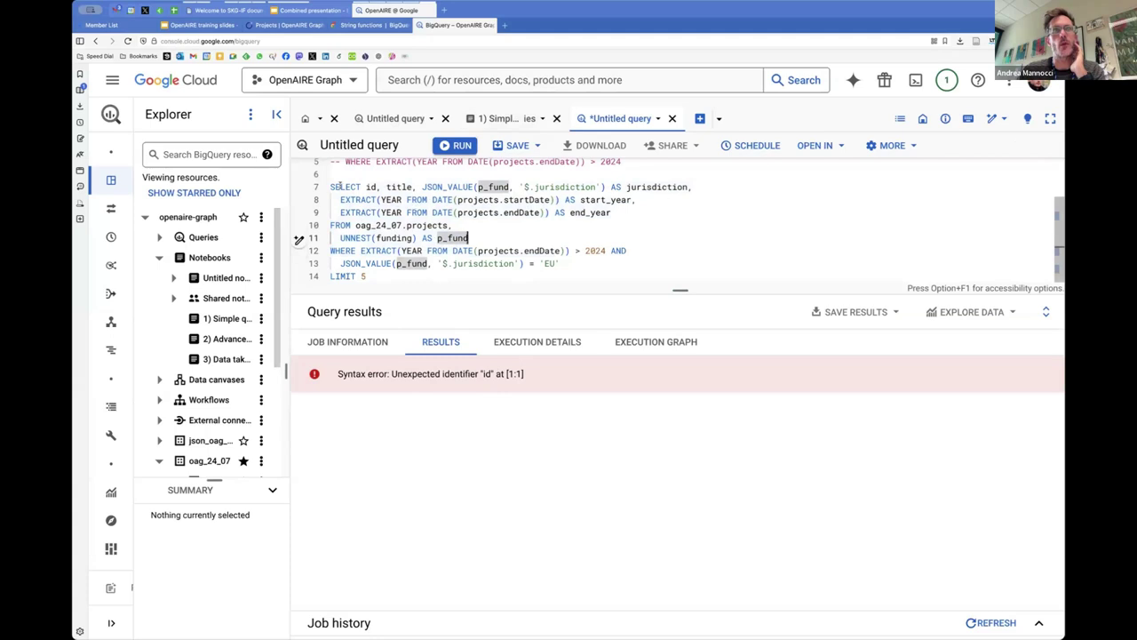
{"action": "left_click", "coordinate": [330, 187]}
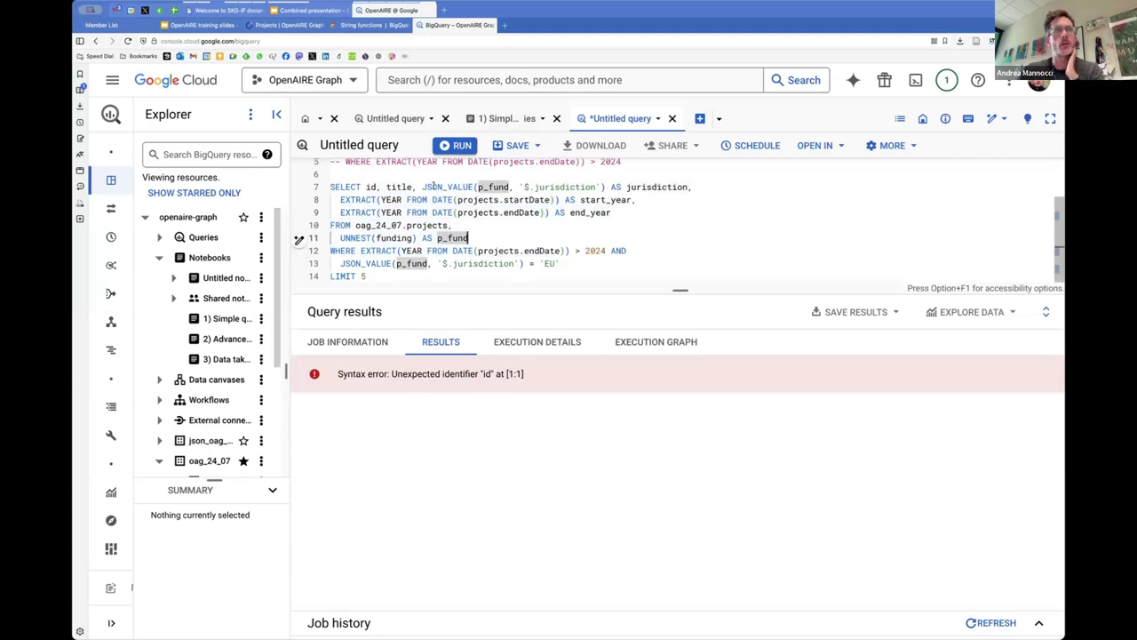
{"action": "left_click", "coordinate": [348, 188]}
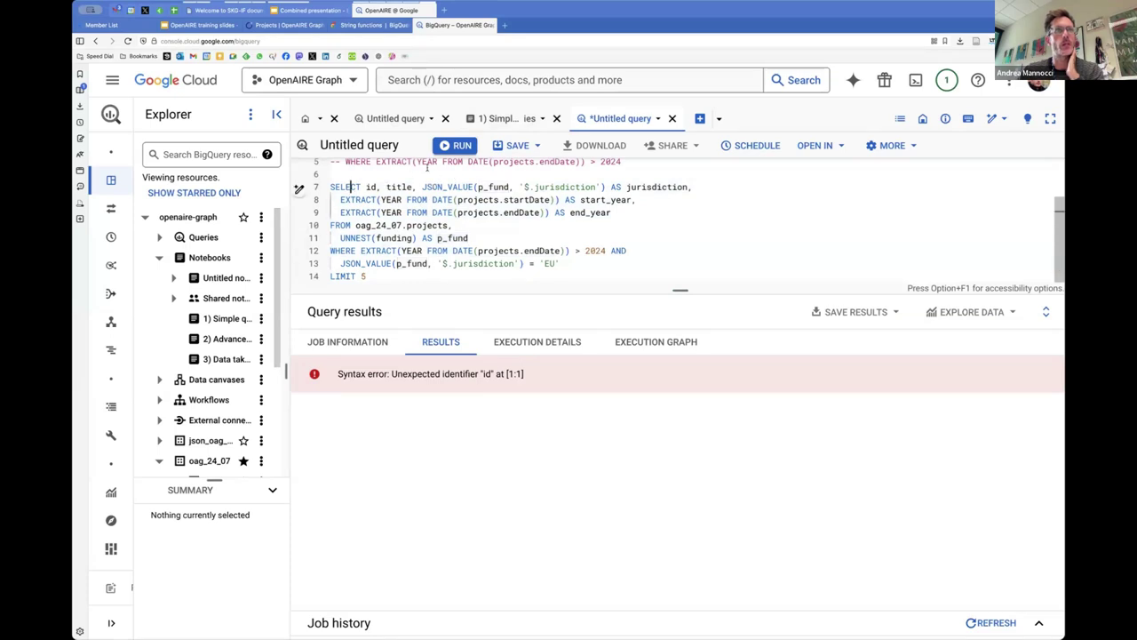
{"action": "left_click", "coordinate": [446, 145]}
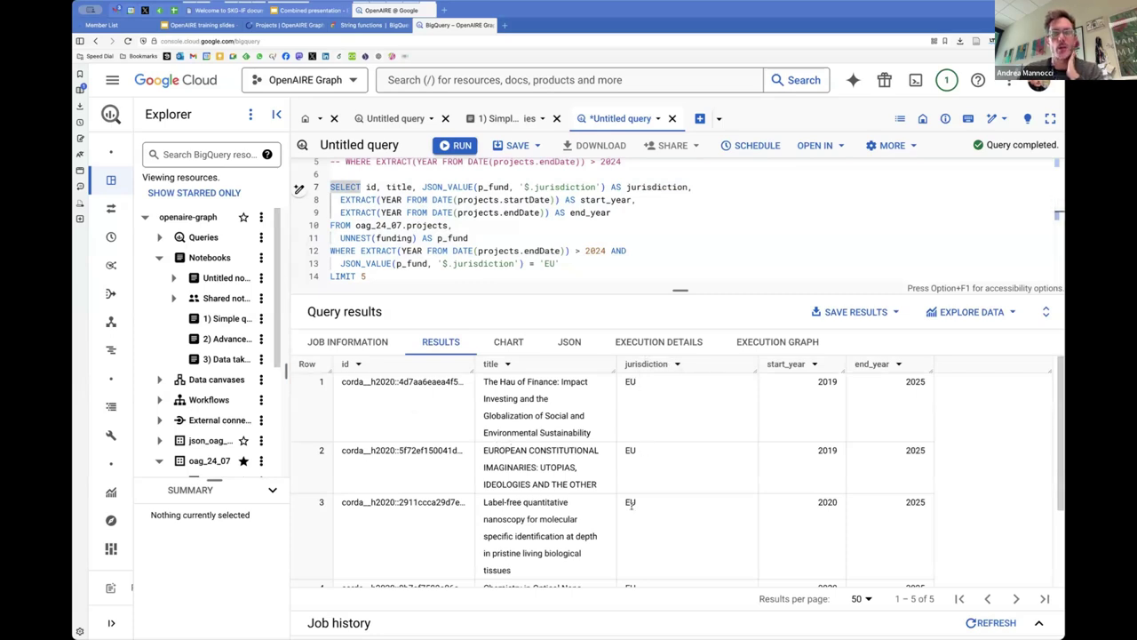
- Review the jurisdiction, start_year and end_year columns across all rows of the query results
{"action": "scroll", "coordinate": [635, 503], "scroll_direction": "down", "scroll_amount": 3}
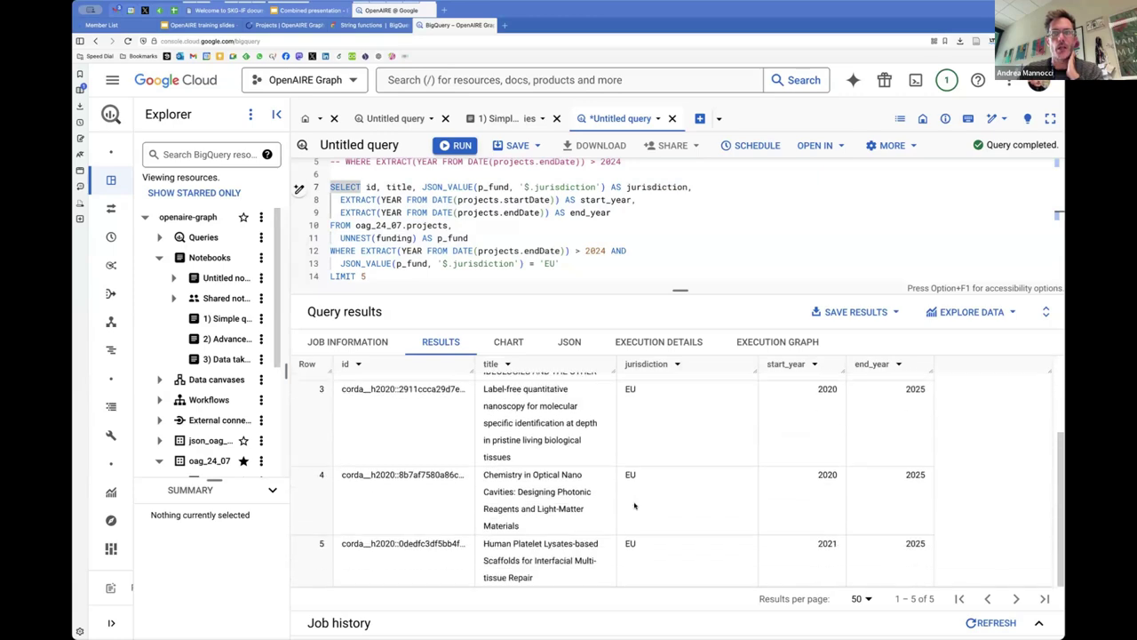
{"action": "scroll", "coordinate": [866, 497], "scroll_direction": "up", "scroll_amount": 3}
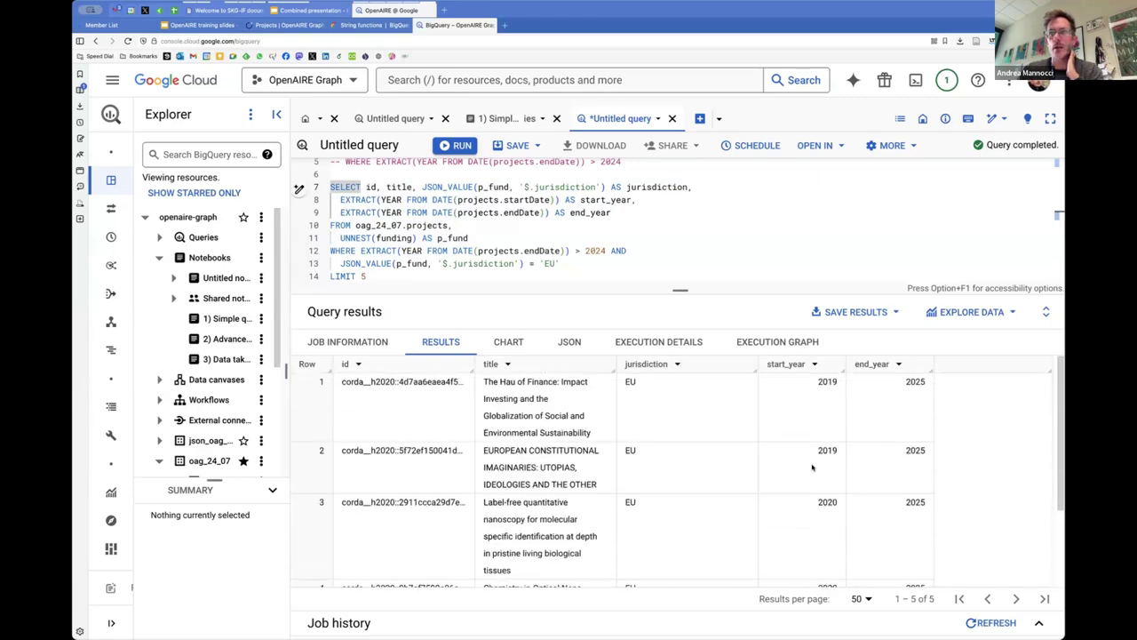
{"action": "scroll", "coordinate": [805, 524], "scroll_direction": "down", "scroll_amount": 3}
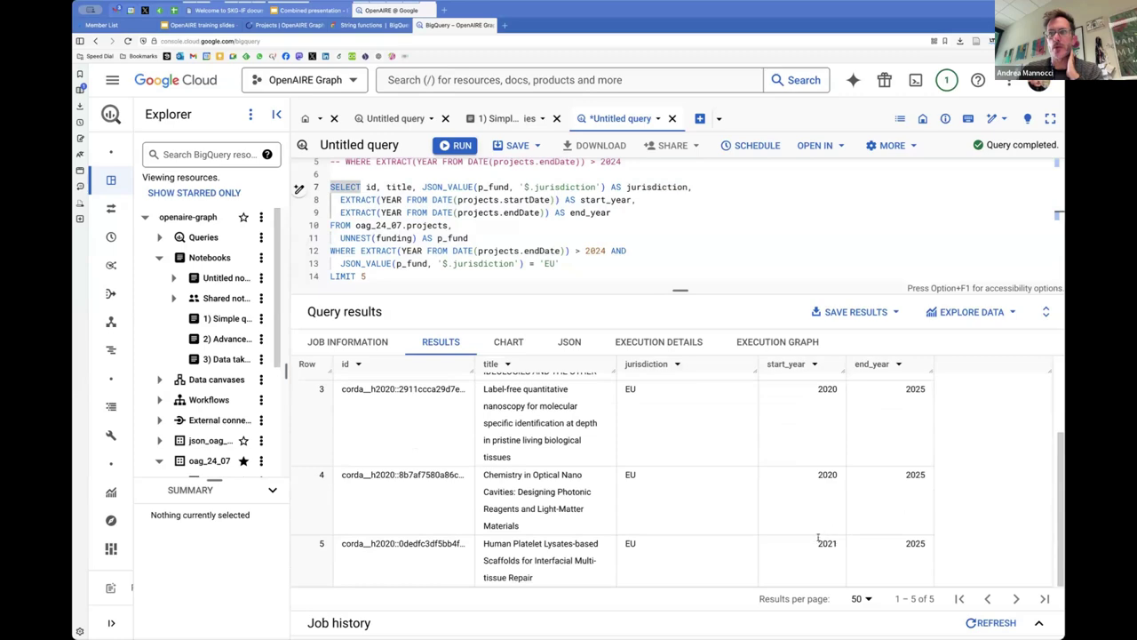
{"action": "scroll", "coordinate": [807, 511], "scroll_direction": "up", "scroll_amount": 3}
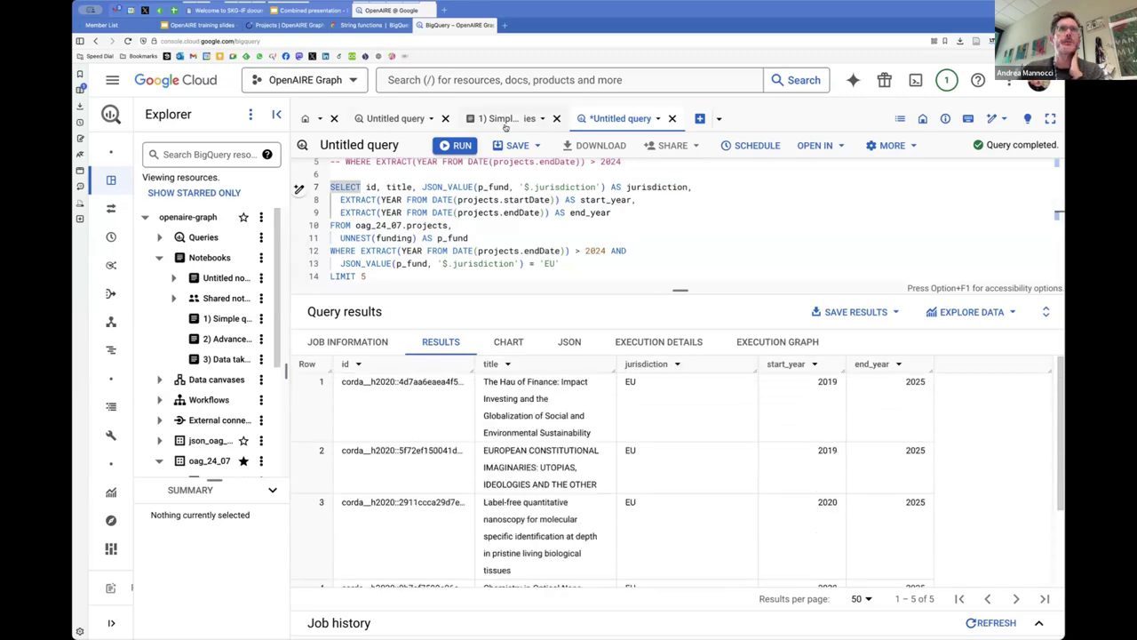
- Switch to the 1) Simple queries notebook and examine the 'EU' value in the jurisdiction condition of the active projects query
{"action": "left_click", "coordinate": [506, 124]}
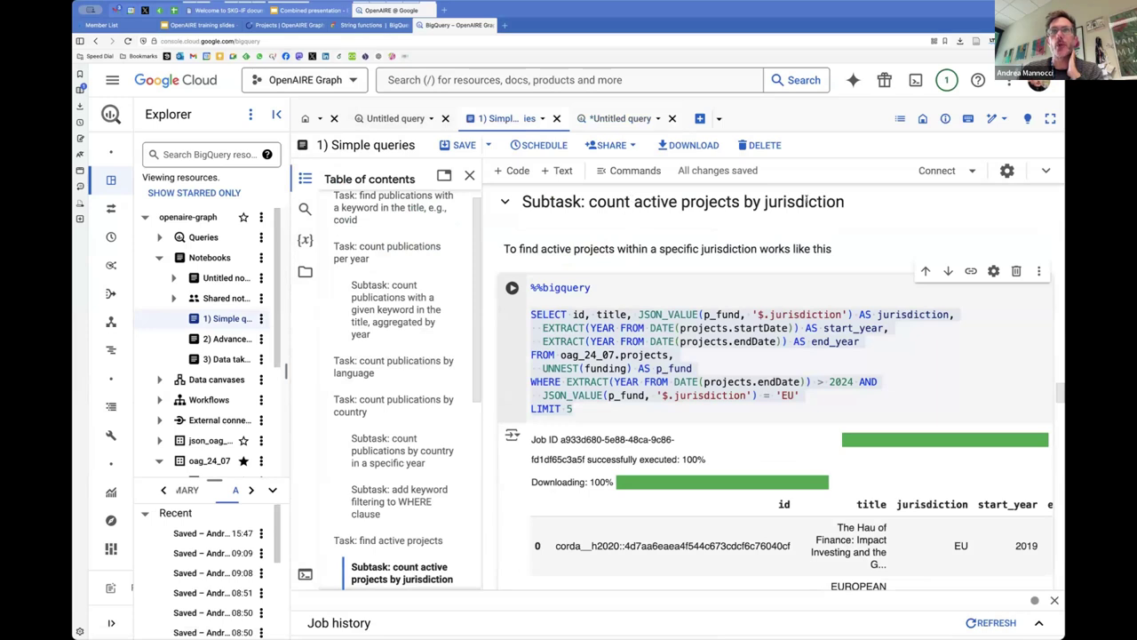
{"action": "scroll", "coordinate": [735, 430], "scroll_direction": "down", "scroll_amount": 1}
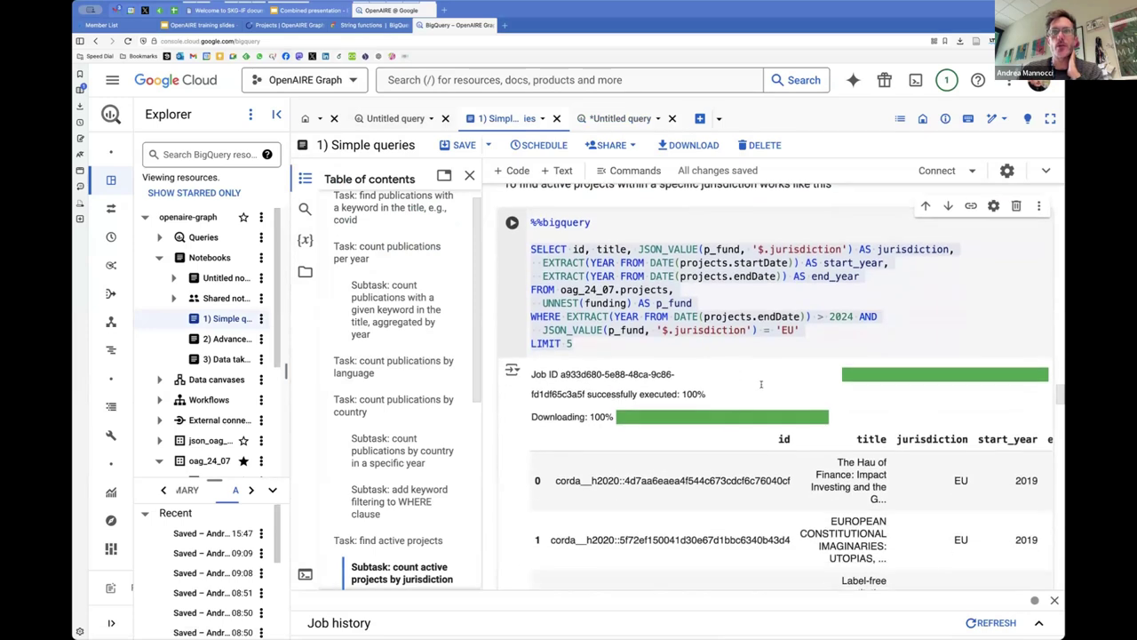
{"action": "left_click", "coordinate": [809, 333]}
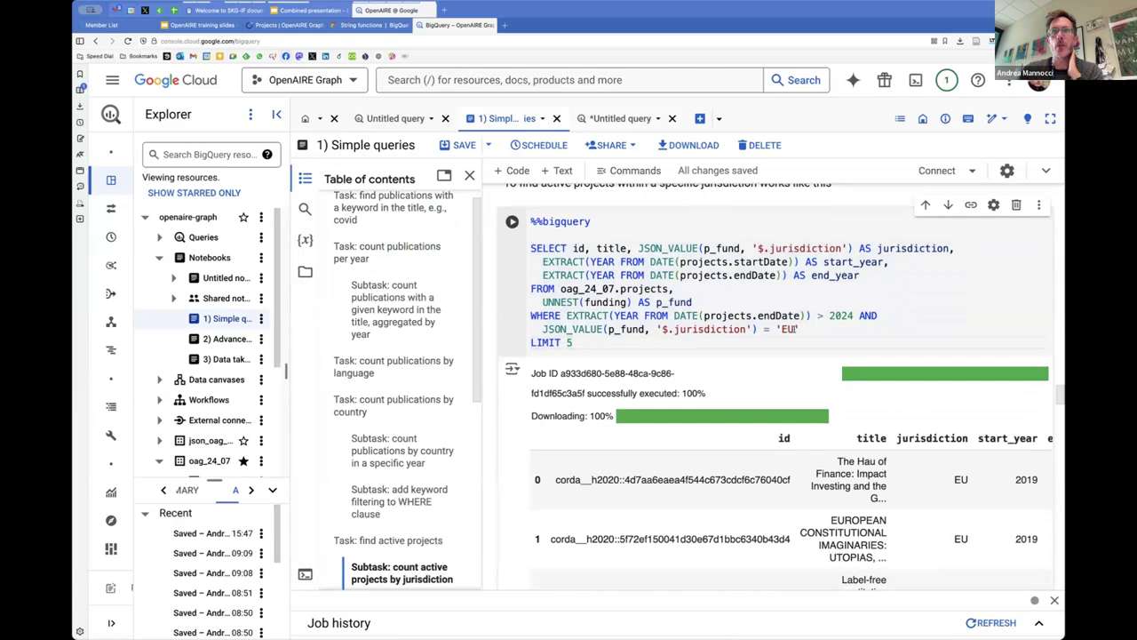
{"action": "left_click", "coordinate": [771, 328], "text": "shift"}
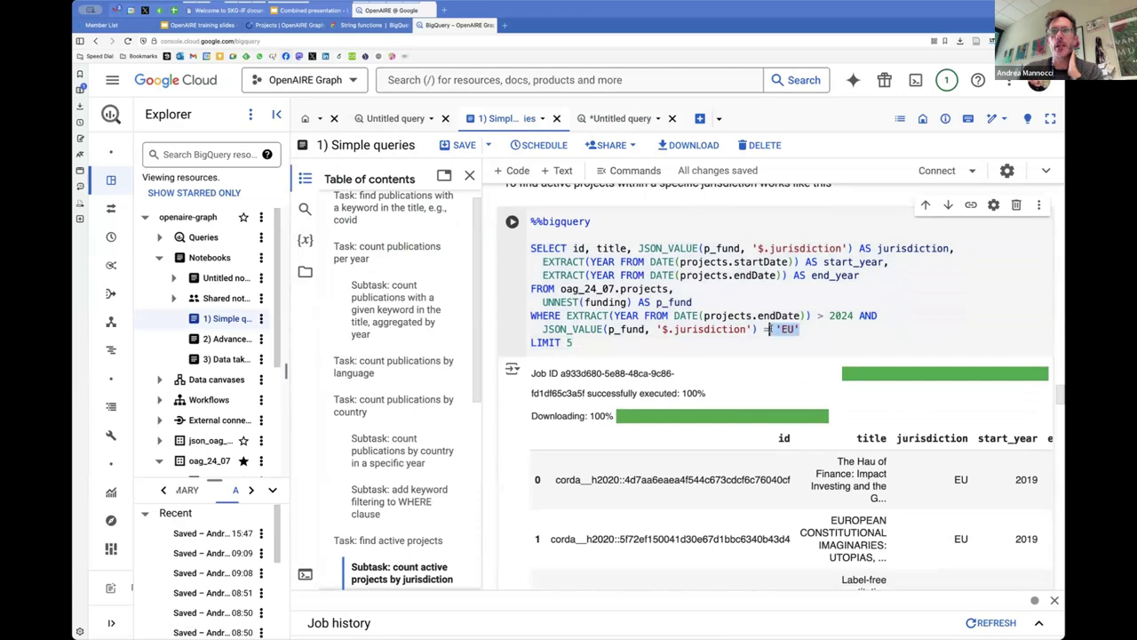
{"action": "left_click", "coordinate": [687, 345]}
- Copy the aggregation SQL under "Then, we can aggregate using that field", leaving out the %%bigquery line
{"action": "scroll", "coordinate": [715, 327], "scroll_direction": "down", "scroll_amount": 5}
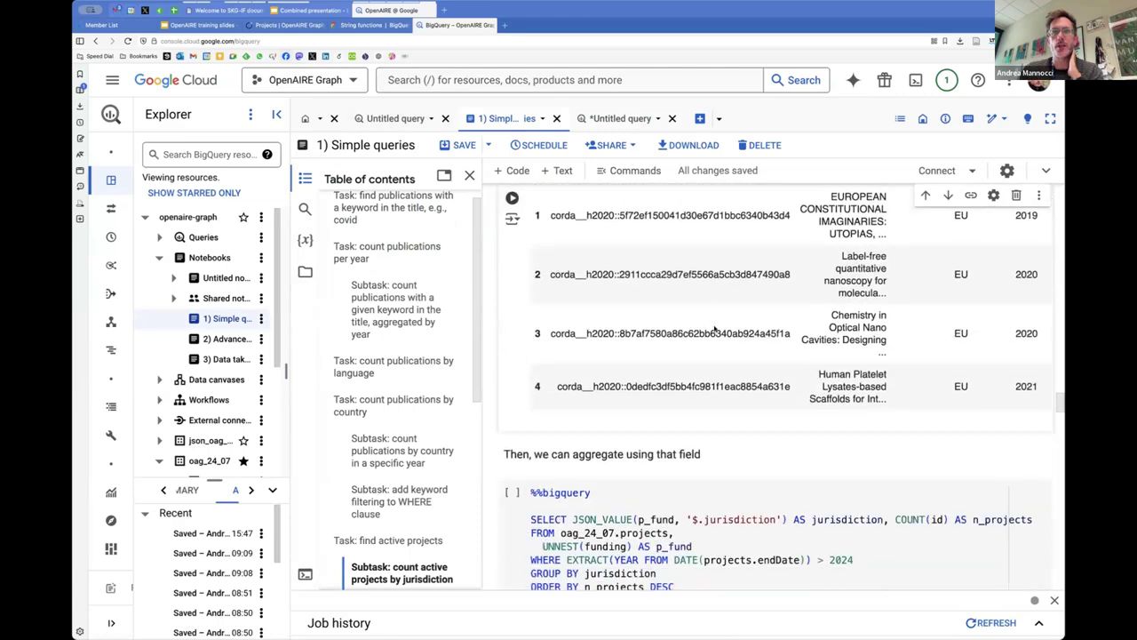
{"action": "left_click_drag", "start_coordinate": [689, 457], "coordinate": [531, 387]}
{"action": "key", "text": "super+c"}
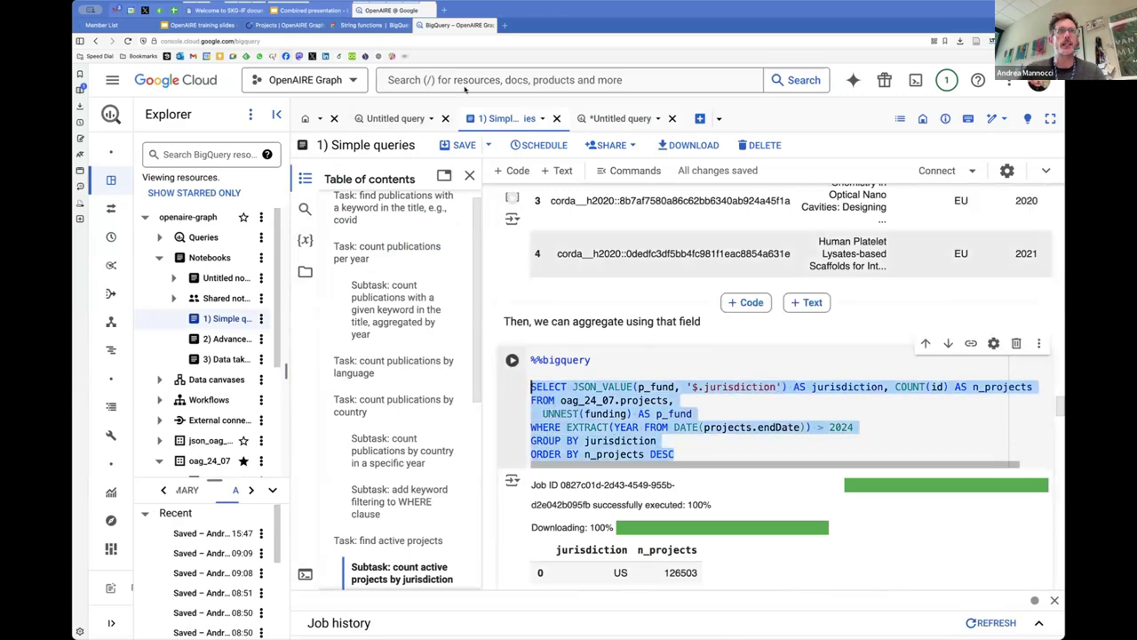
- Switch to the untitled query and replace its EU jurisdiction query with the copied aggregation SQL
{"action": "left_click", "coordinate": [621, 119]}
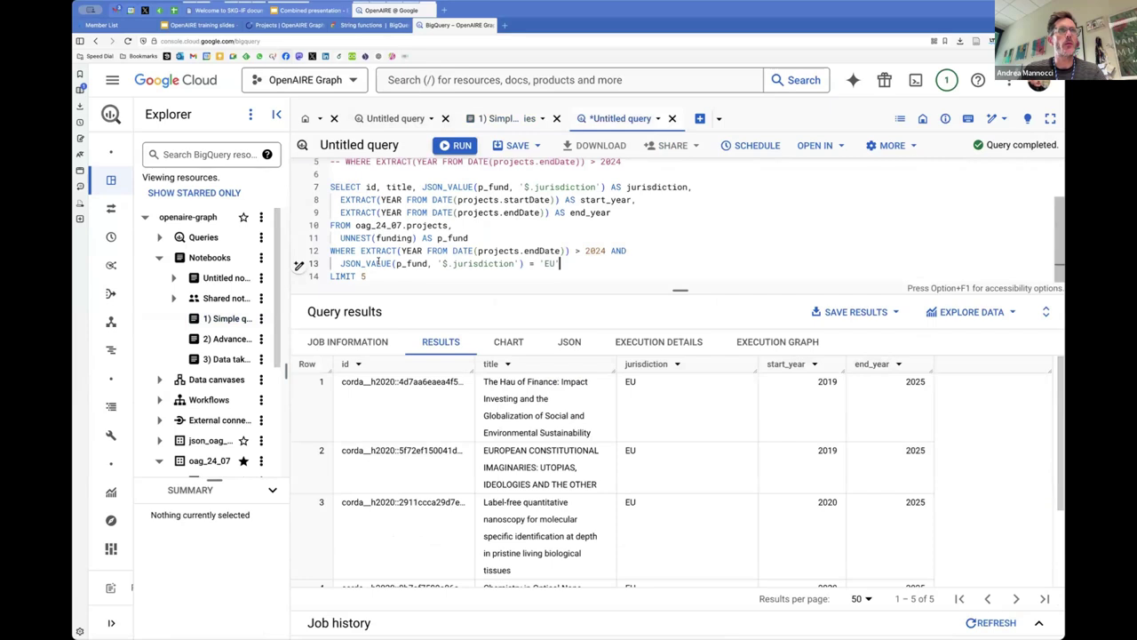
{"action": "left_click_drag", "start_coordinate": [369, 276], "coordinate": [330, 187]}
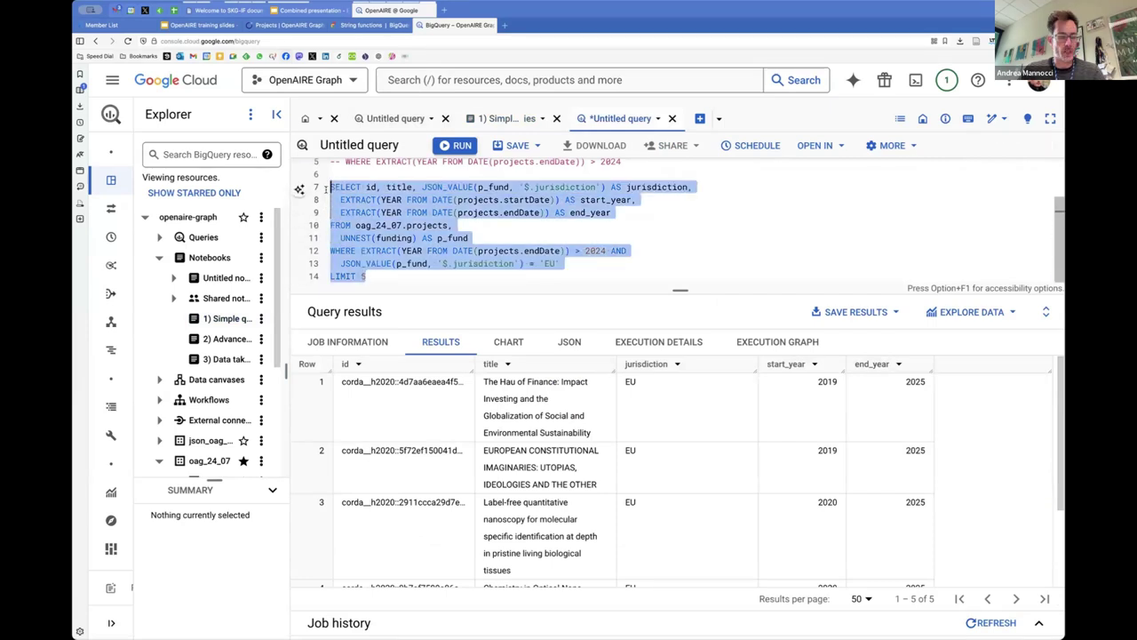
{"action": "key", "text": "super+v"}
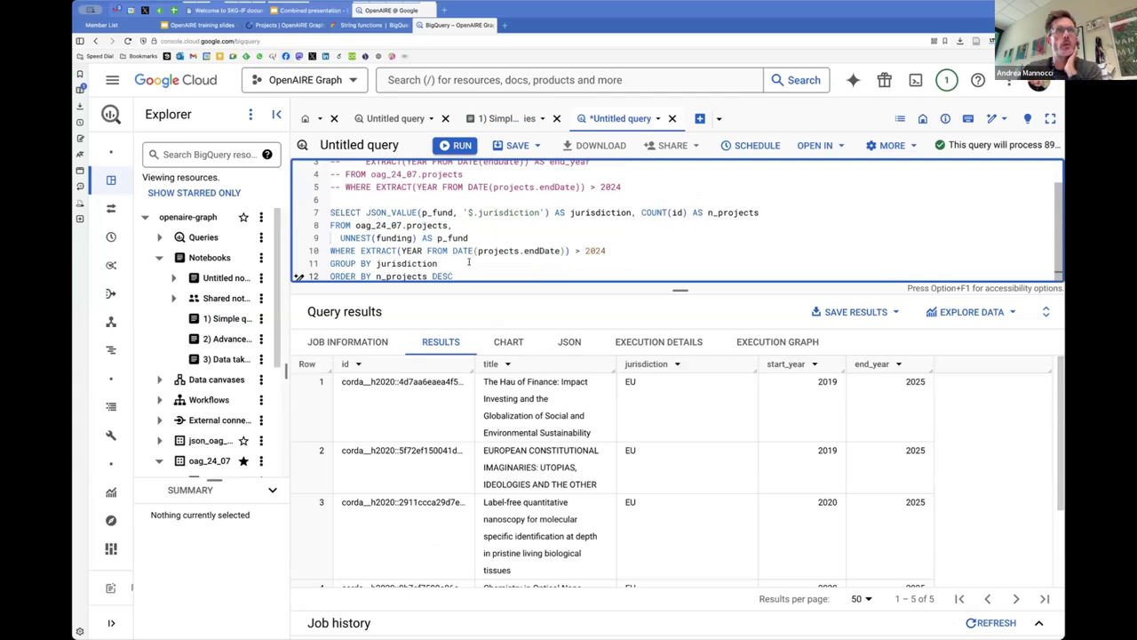
{"action": "key", "text": "Up"}
{"action": "key", "text": "Up"}
{"action": "key", "text": "Up"}
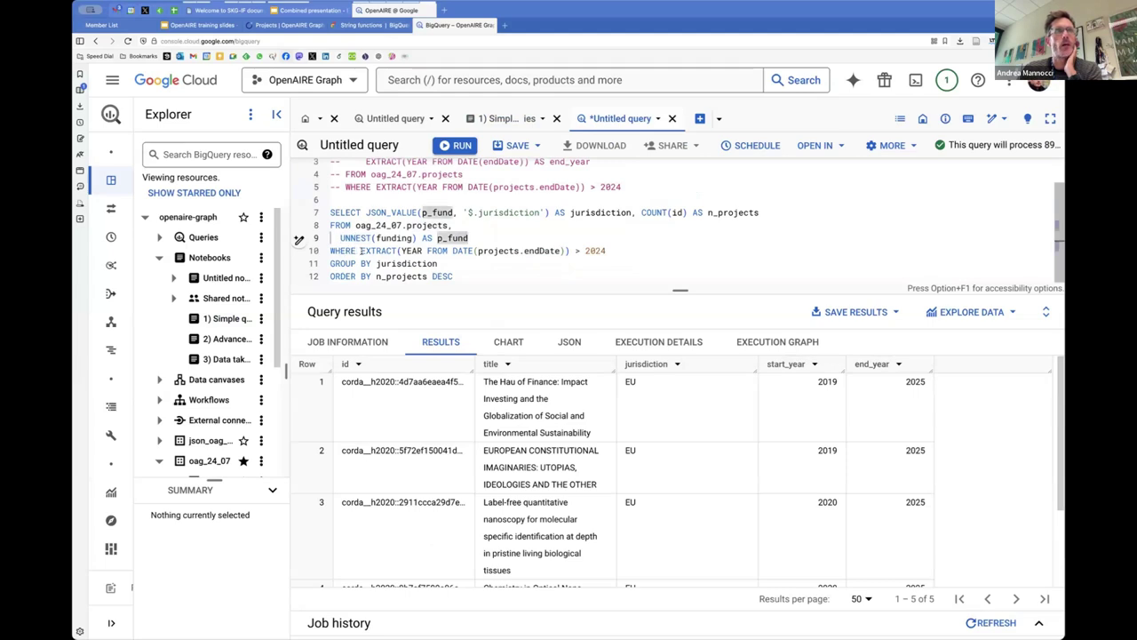
{"action": "left_click", "coordinate": [360, 251]}
{"action": "scroll", "coordinate": [589, 212], "scroll_direction": "up", "scroll_amount": 1}
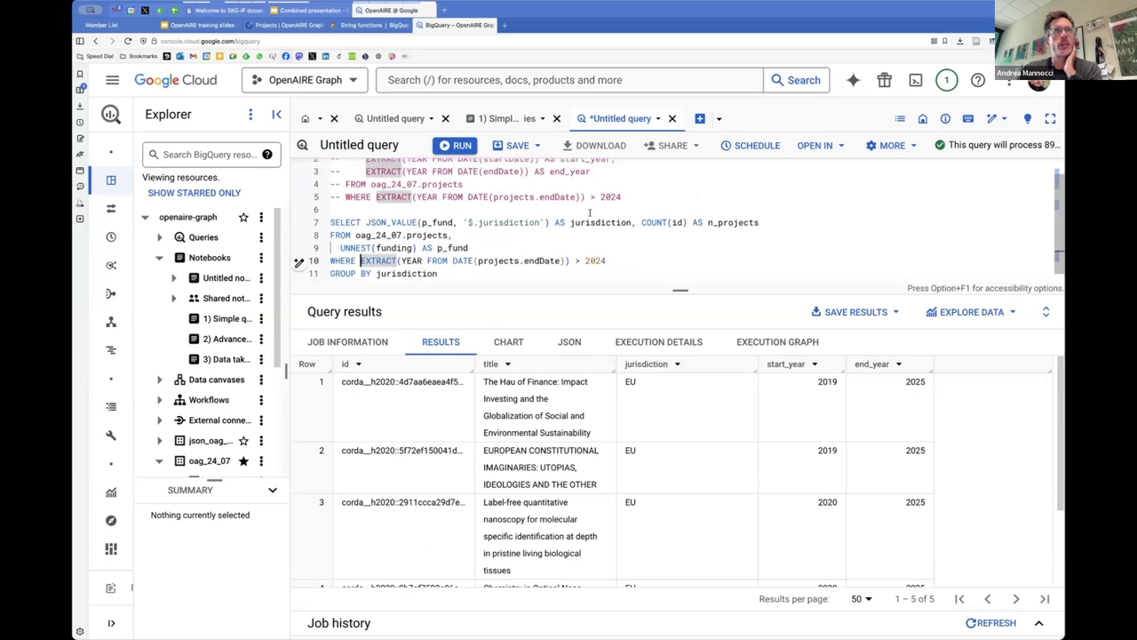
{"action": "scroll", "coordinate": [589, 213], "scroll_direction": "up", "scroll_amount": 1}
{"action": "scroll", "coordinate": [573, 214], "scroll_direction": "down", "scroll_amount": 2}
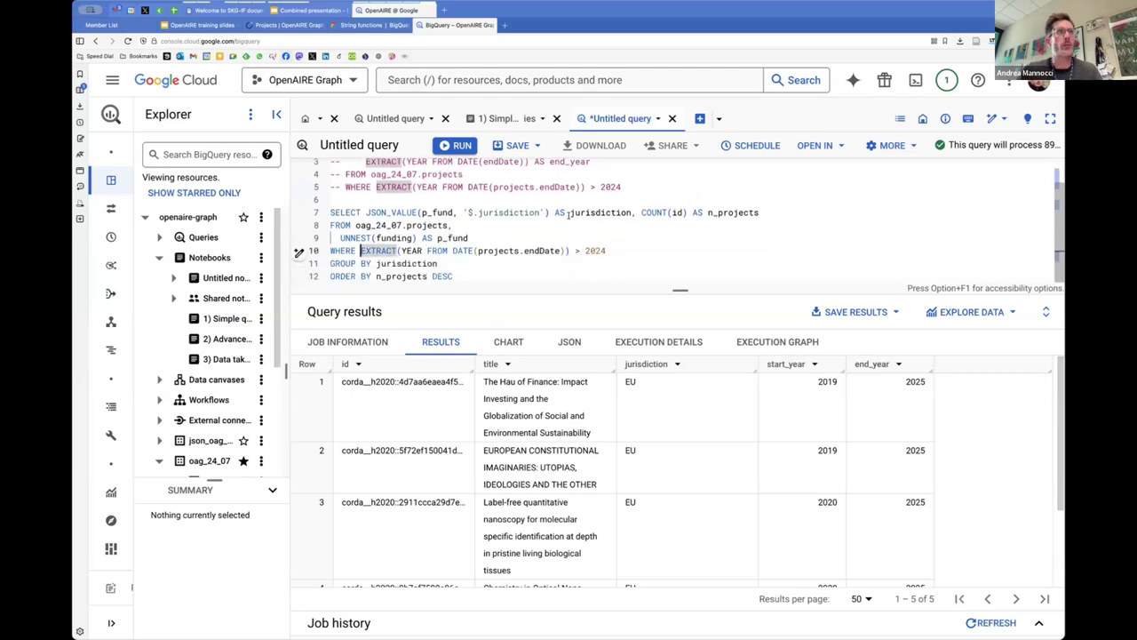
- Undo the replacement and restore the active projects query with the 'EU' jurisdiction condition
{"action": "key", "text": "ctrl+z"}
{"action": "key", "text": "ctrl+c"}
{"action": "key", "text": "ctrl+z"}
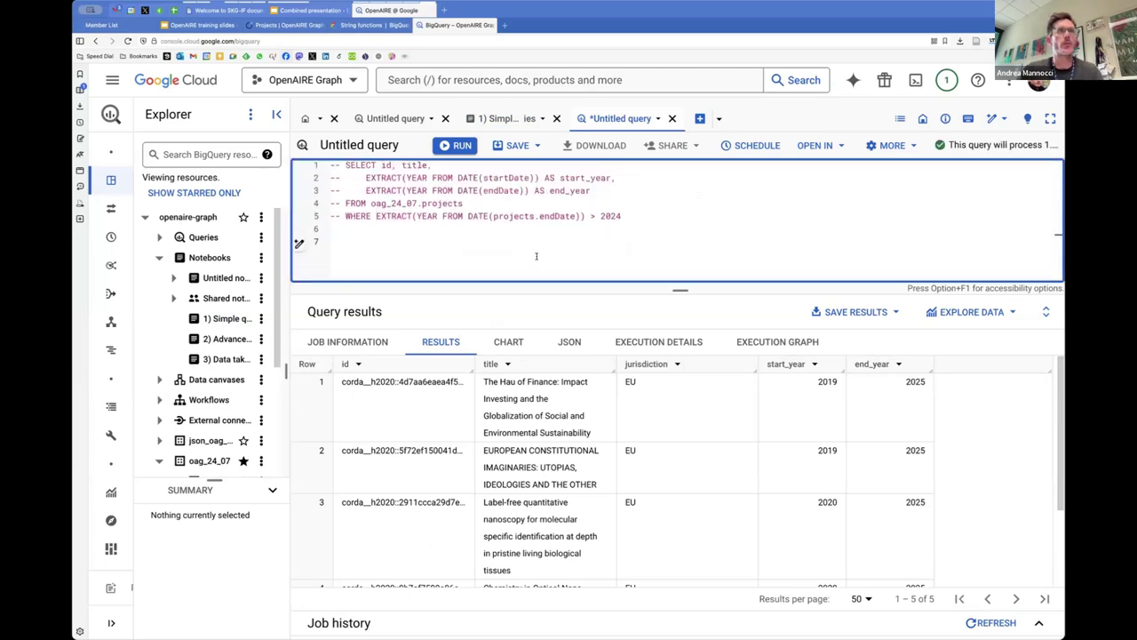
{"action": "key", "text": "ctrl+z"}
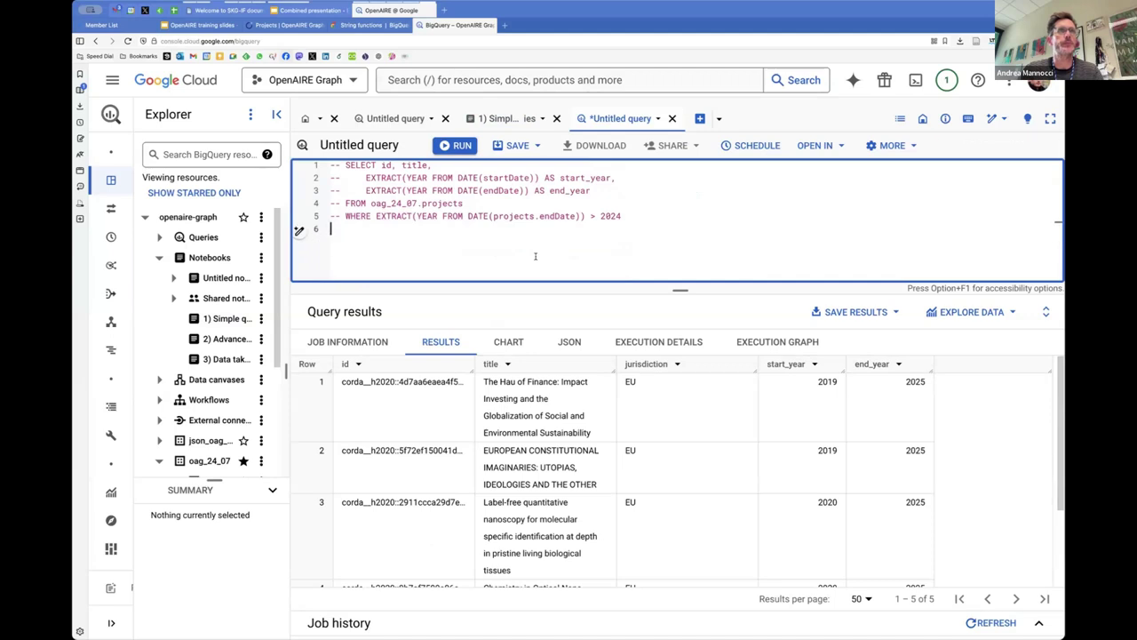
{"action": "key", "text": "ctrl+z"}
{"action": "key", "text": "ctrl+v"}
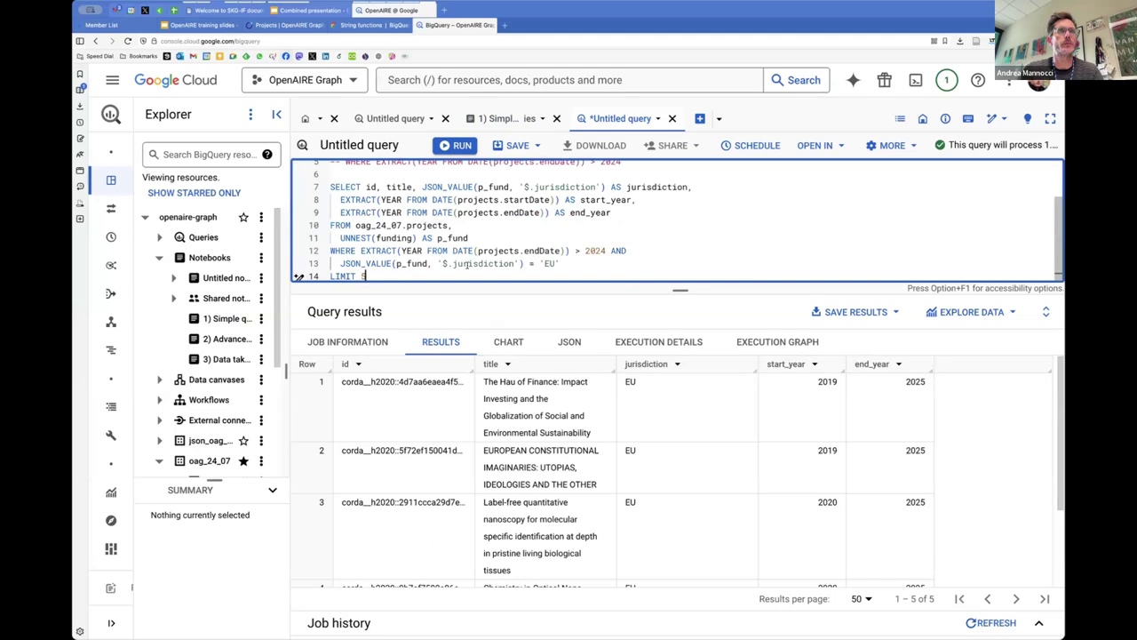
- Comment out the EU jurisdiction query and paste the aggregation SQL counting n_projects per jurisdiction below it, after a blank line
{"action": "left_click_drag", "start_coordinate": [383, 277], "coordinate": [330, 186]}
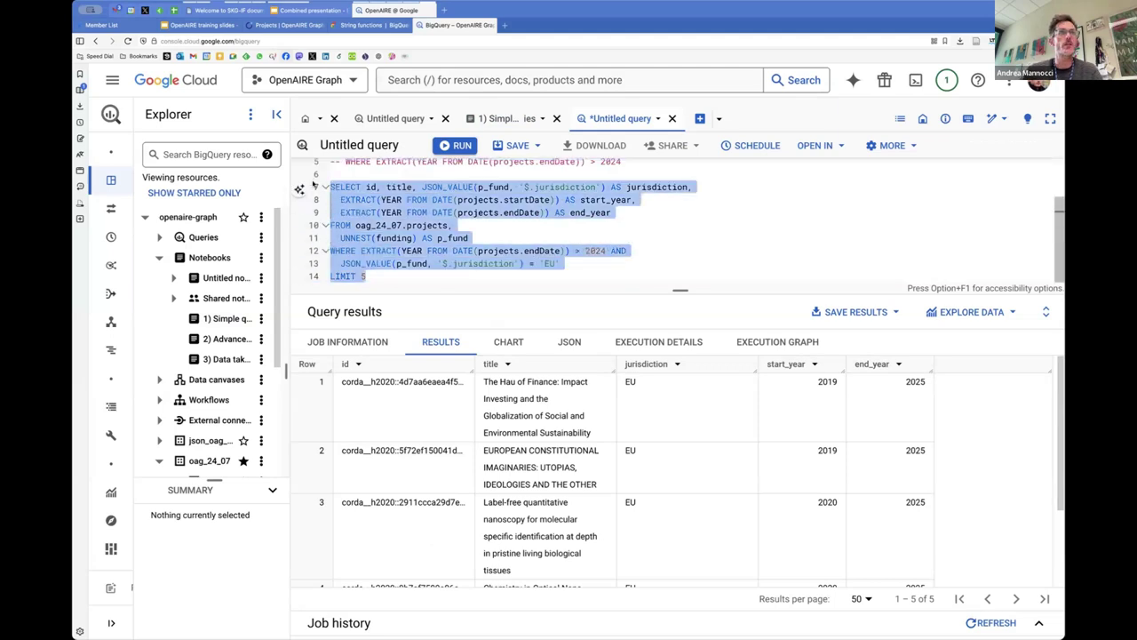
{"action": "key", "text": "super+slash"}
{"action": "left_click", "coordinate": [437, 277]}
{"action": "key", "text": "Return"}
{"action": "key", "text": "Return"}
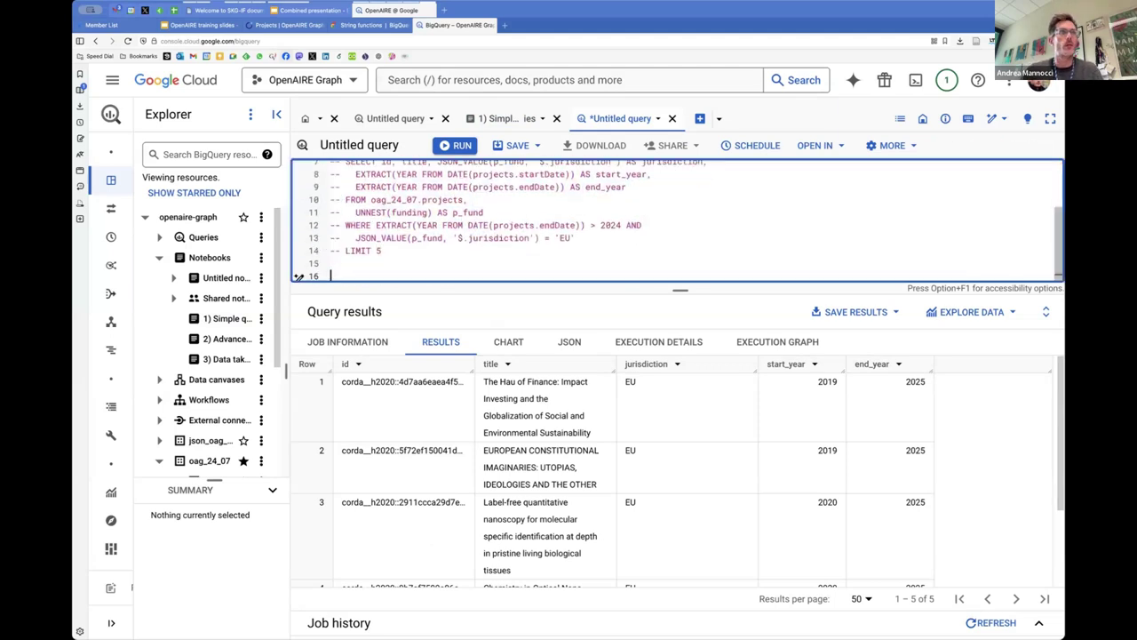
{"action": "type", "text": "SELECT JSON_VALUE(p_fund, '$.jurisdiction') AS jurisdiction, COUNT(id) AS n_projects FROM oag_24_07.projects,   UNNEST(funding) AS p_fund WHERE EXTRACT(YEAR FROM DATE(projects.endDate)) > 2024 GROUP BY jurisdiction ORDER BY n_projects DESC"}
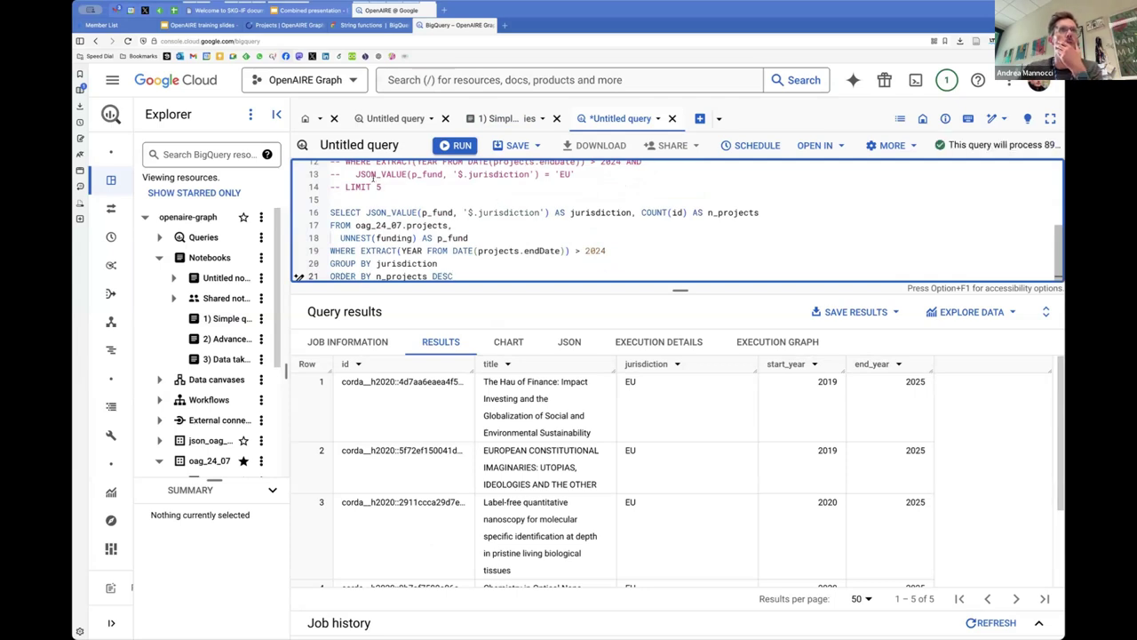
- Highlight the JSON_VALUE(p_fund, '$.jurisdiction') = 'EU' condition in the commented-out query
{"action": "scroll", "coordinate": [359, 174], "scroll_direction": "up", "scroll_amount": 1}
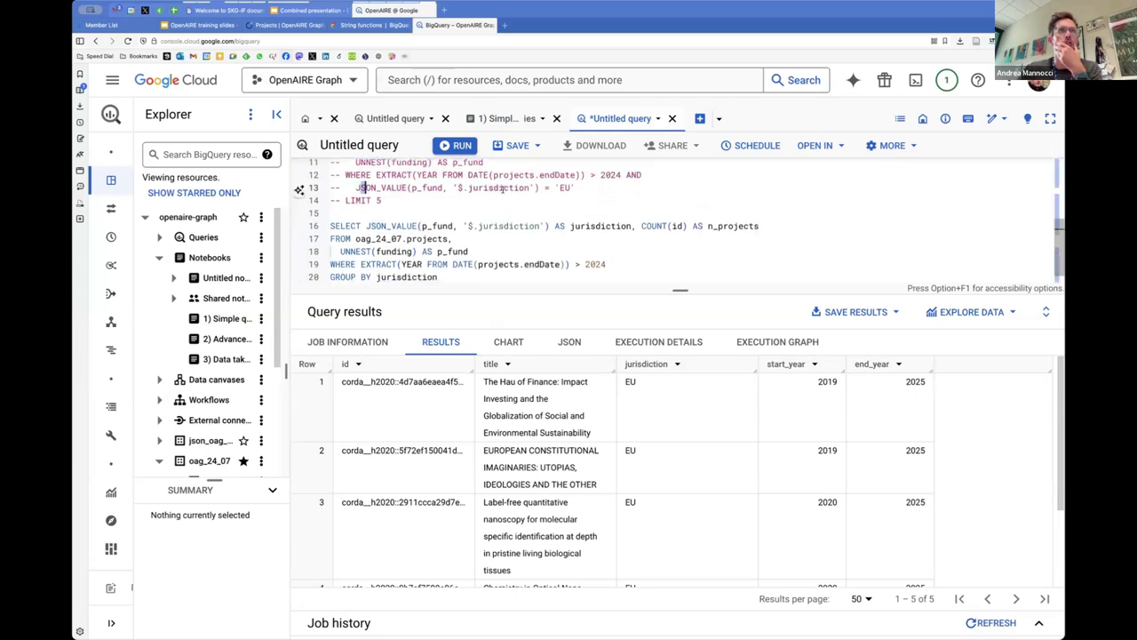
{"action": "mouse_move", "coordinate": [354, 187]}
{"action": "left_mouse_down"}
{"action": "mouse_move", "coordinate": [576, 188]}
{"action": "mouse_move", "coordinate": [355, 188]}
{"action": "left_mouse_up"}
{"action": "left_click", "coordinate": [585, 187]}
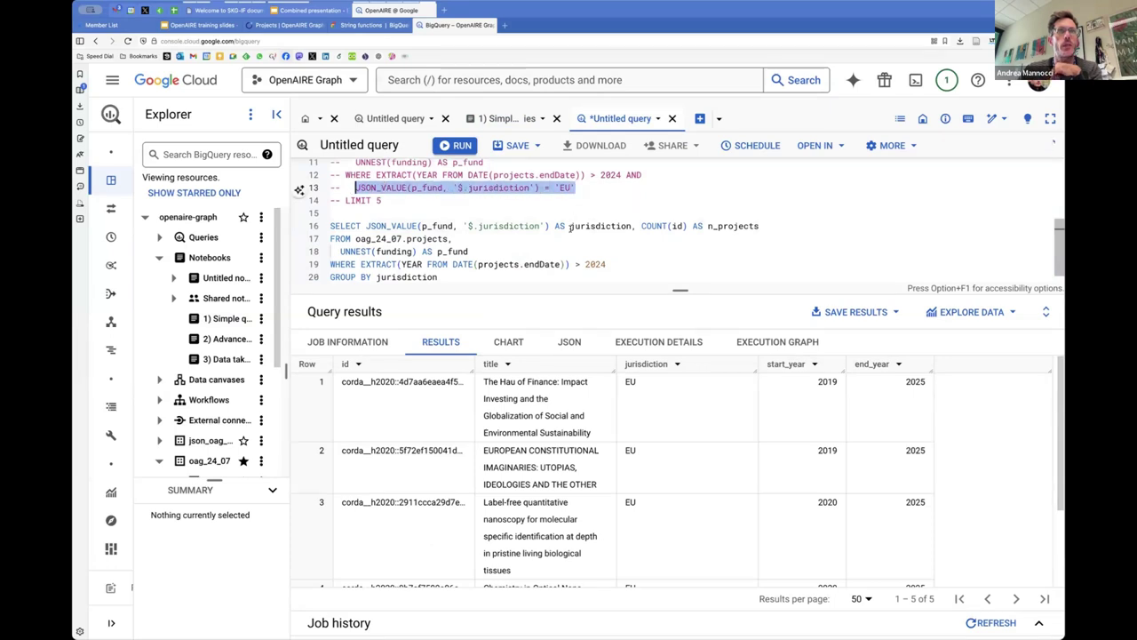
{"action": "scroll", "coordinate": [570, 226], "scroll_direction": "down", "scroll_amount": 1}
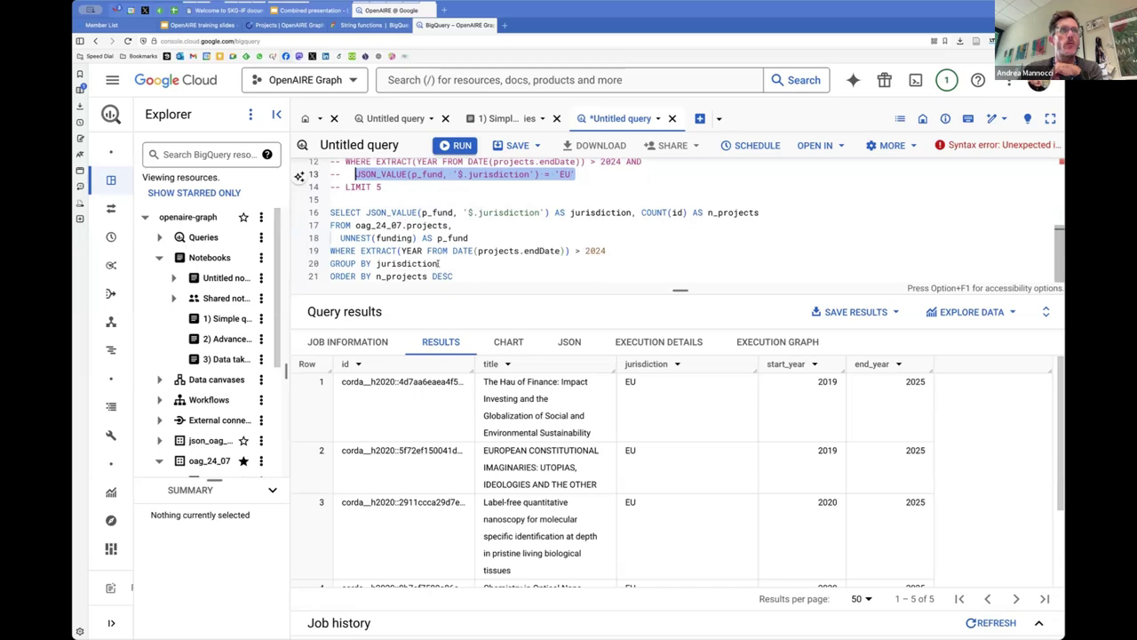
- Highlight the GROUP BY jurisdiction clause, clear the selection and run the whole aggregation query
{"action": "left_click", "coordinate": [361, 251]}
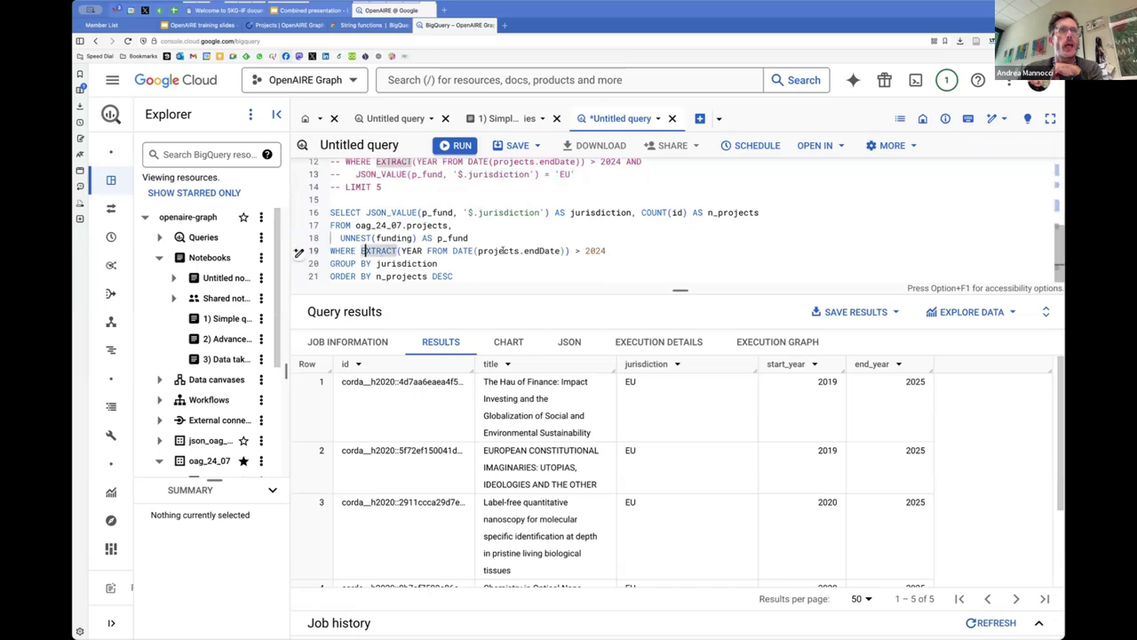
{"action": "left_click_drag", "start_coordinate": [615, 251], "coordinate": [448, 265]}
{"action": "left_click", "coordinate": [360, 252]}
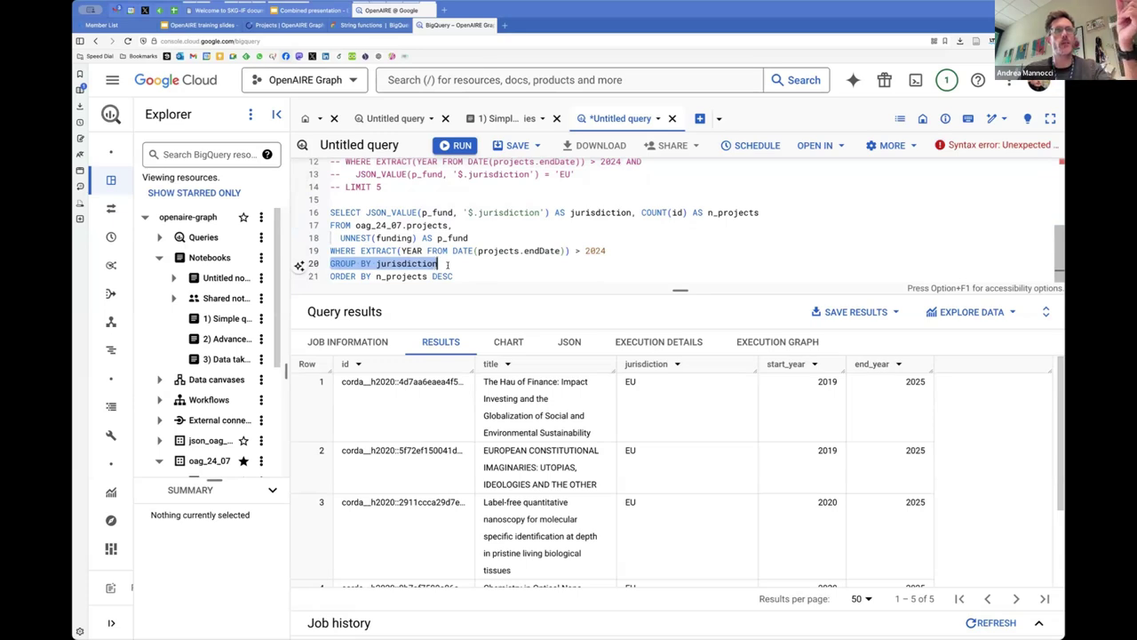
{"action": "left_click", "coordinate": [447, 264]}
{"action": "left_click", "coordinate": [455, 147]}
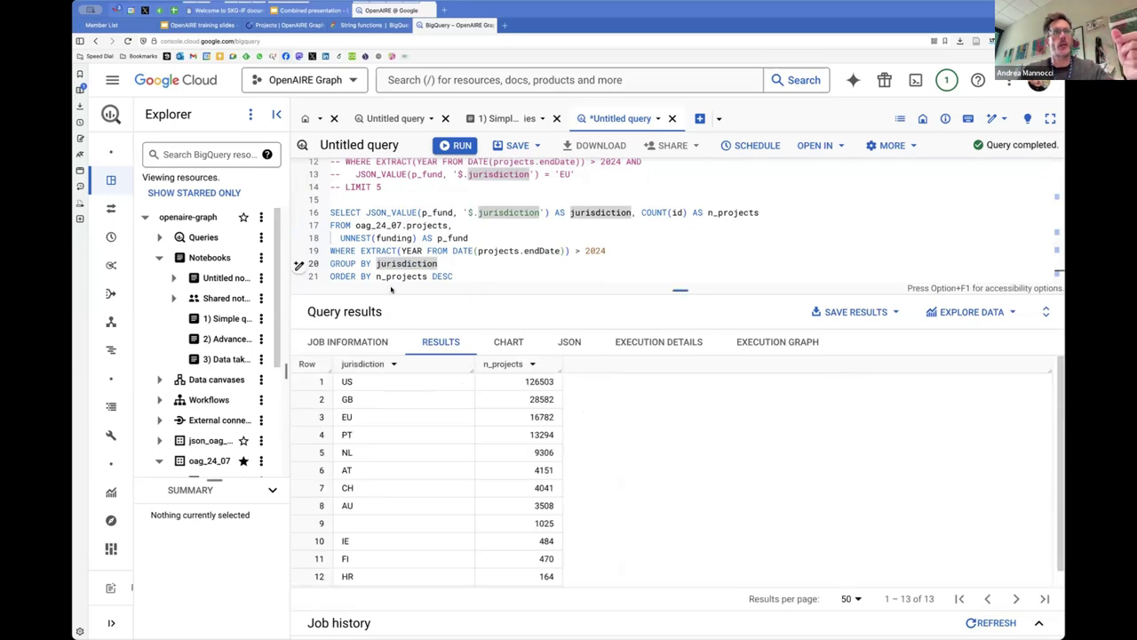
- Examine the n_projects DESC ordering and the COUNT(id) AS n_projects expression, and review the results through the last jurisdiction row
{"action": "left_click", "coordinate": [388, 276]}
{"action": "double_click", "coordinate": [442, 276]}
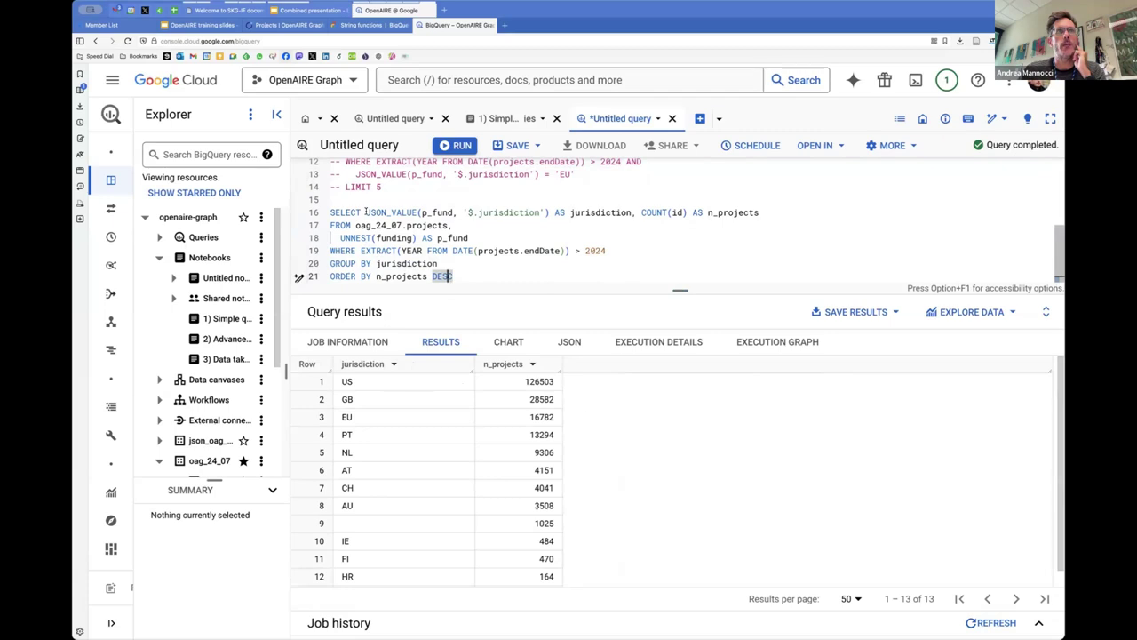
{"action": "left_click_drag", "start_coordinate": [367, 212], "coordinate": [760, 212]}
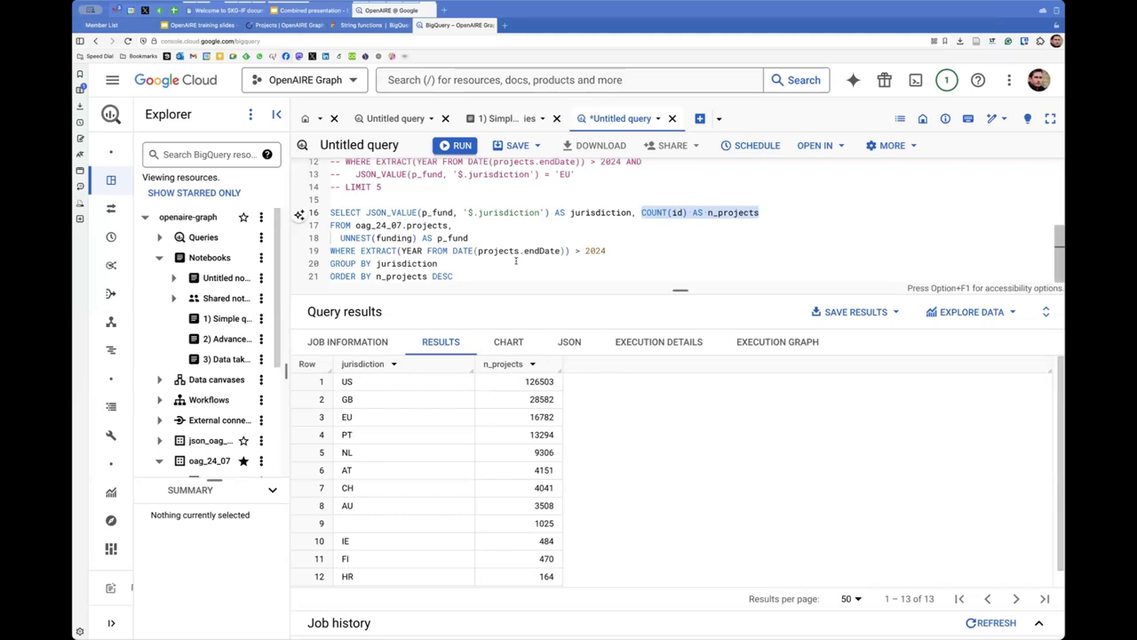
{"action": "scroll", "coordinate": [515, 260], "scroll_direction": "up", "scroll_amount": 5}
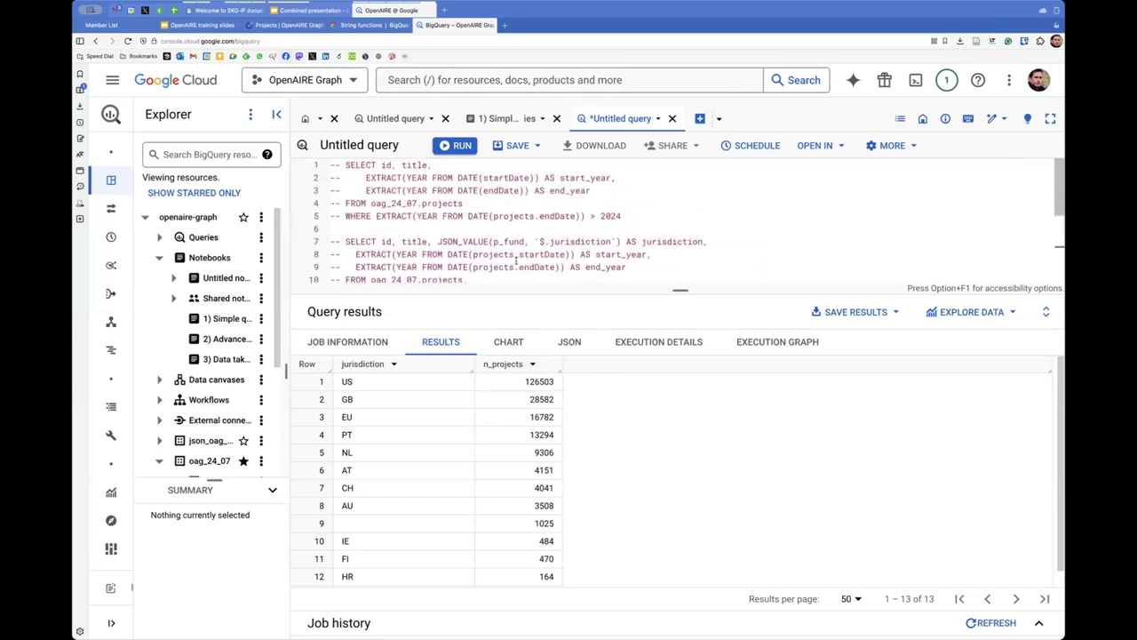
{"action": "scroll", "coordinate": [515, 260], "scroll_direction": "down", "scroll_amount": 5}
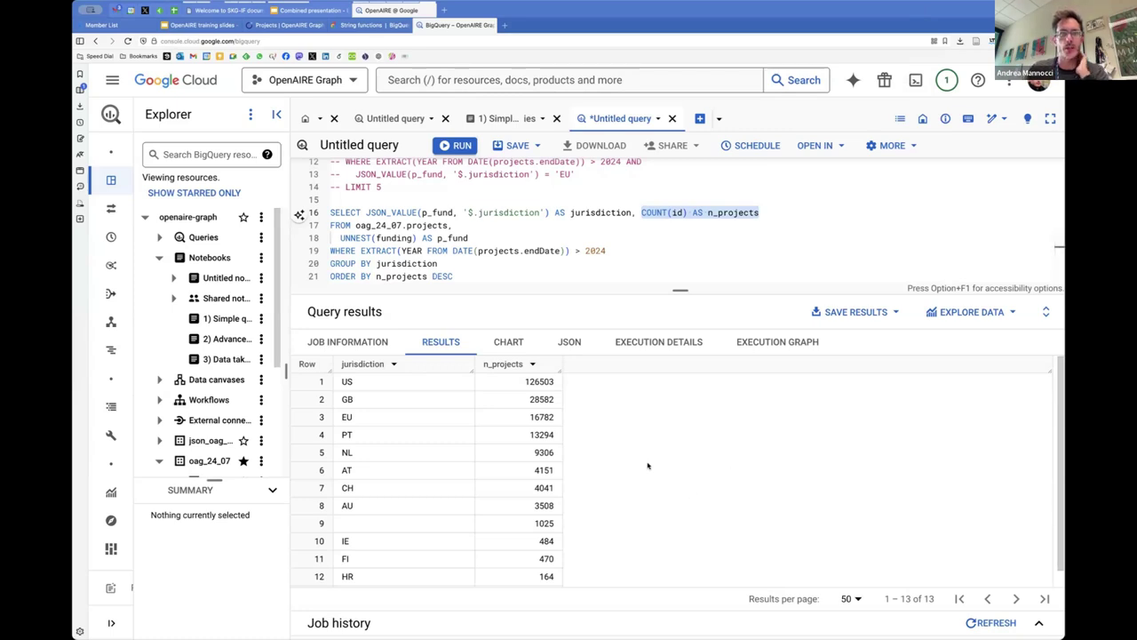
{"action": "scroll", "coordinate": [647, 464], "scroll_direction": "down", "scroll_amount": 1}
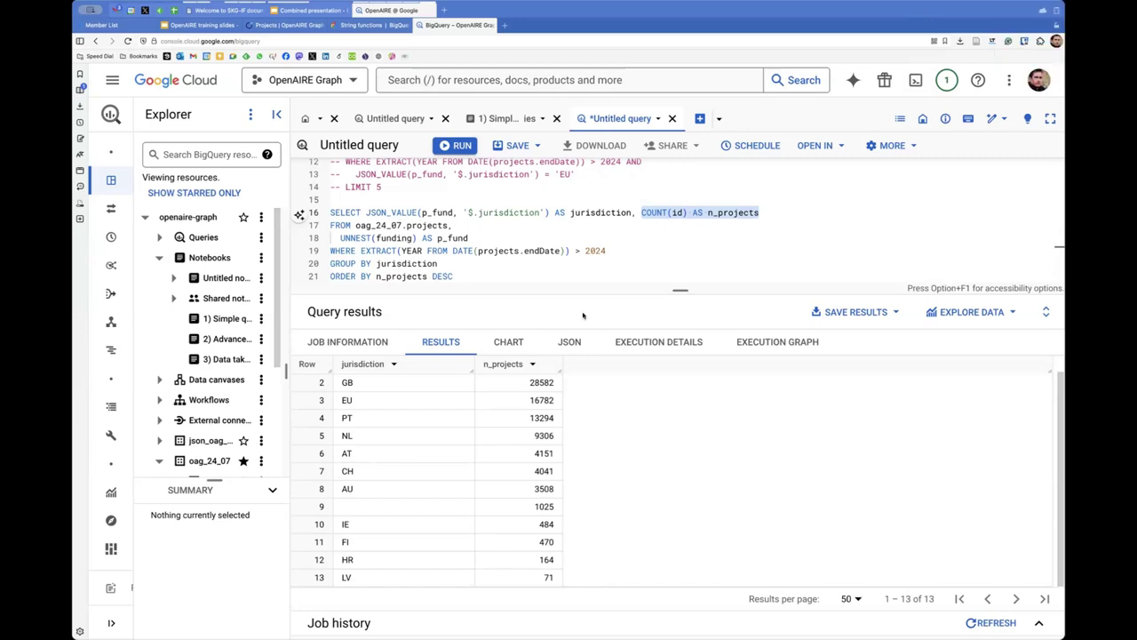
- Switch to the 1) Simple queries notebook and review the jurisdiction counts through to the task on counting projects by subject
{"action": "left_click", "coordinate": [531, 122]}
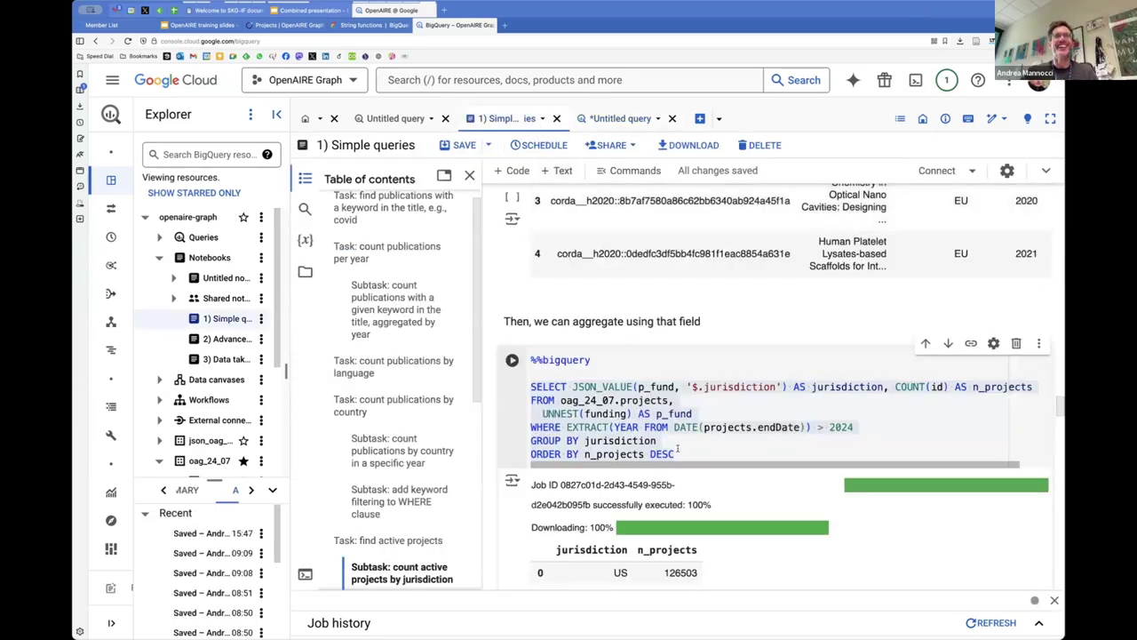
{"action": "scroll", "coordinate": [678, 448], "scroll_direction": "down", "scroll_amount": 3}
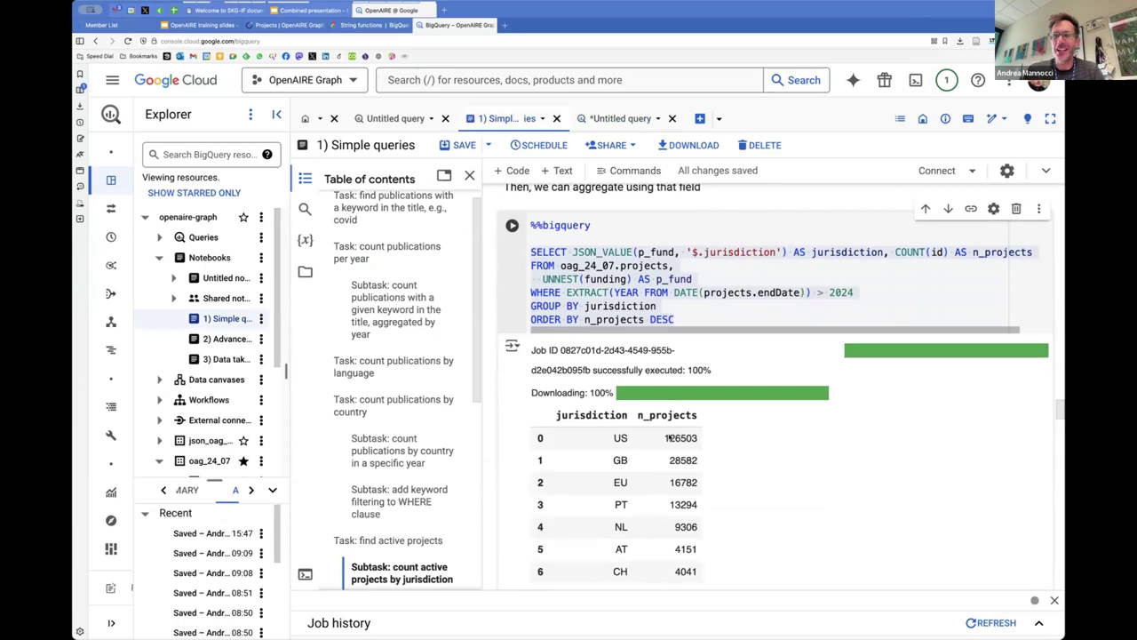
{"action": "scroll", "coordinate": [669, 437], "scroll_direction": "down", "scroll_amount": 2}
{"action": "scroll", "coordinate": [669, 436], "scroll_direction": "down", "scroll_amount": 1}
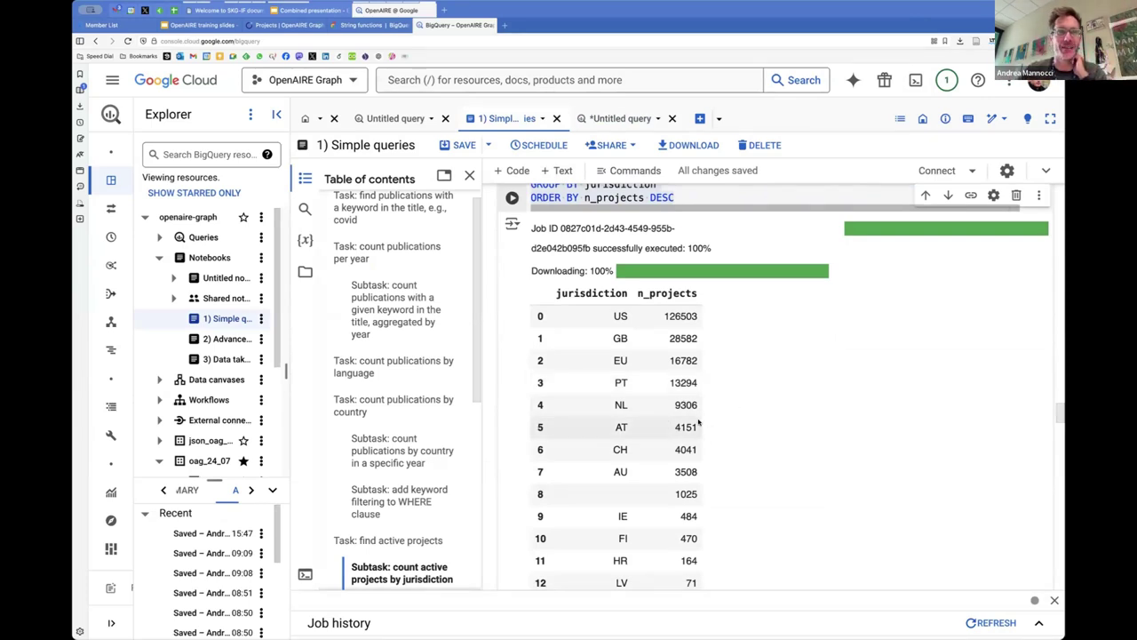
{"action": "scroll", "coordinate": [699, 424], "scroll_direction": "down", "scroll_amount": 2}
{"action": "scroll", "coordinate": [409, 444], "scroll_direction": "down", "scroll_amount": 3}
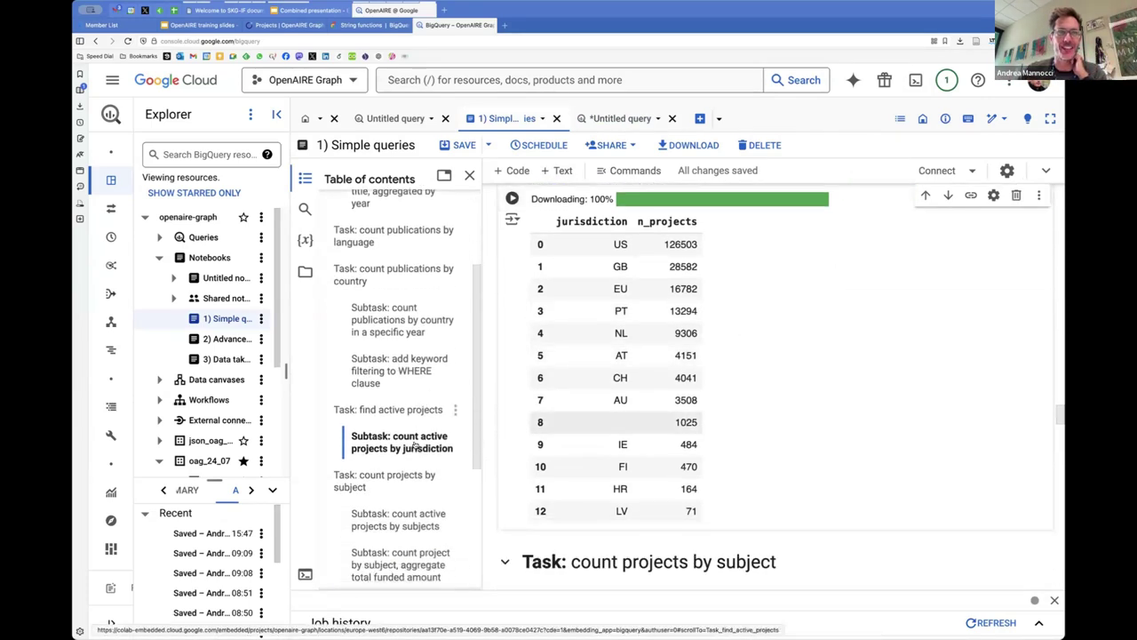
{"action": "scroll", "coordinate": [664, 432], "scroll_direction": "down", "scroll_amount": 1}
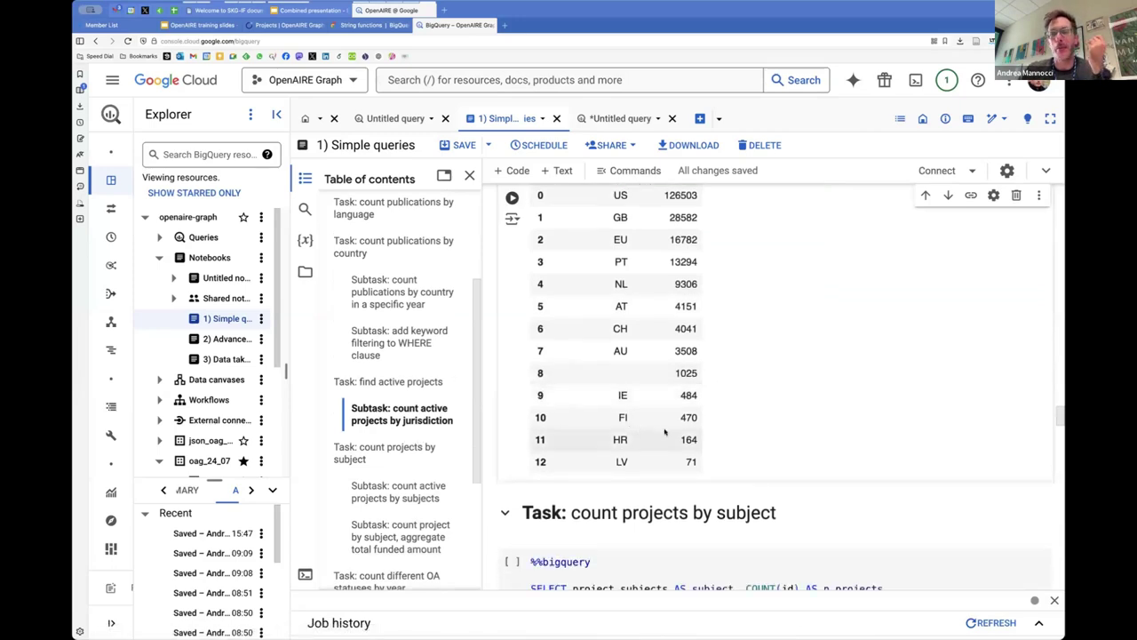
{"action": "scroll", "coordinate": [684, 445], "scroll_direction": "down", "scroll_amount": 2}
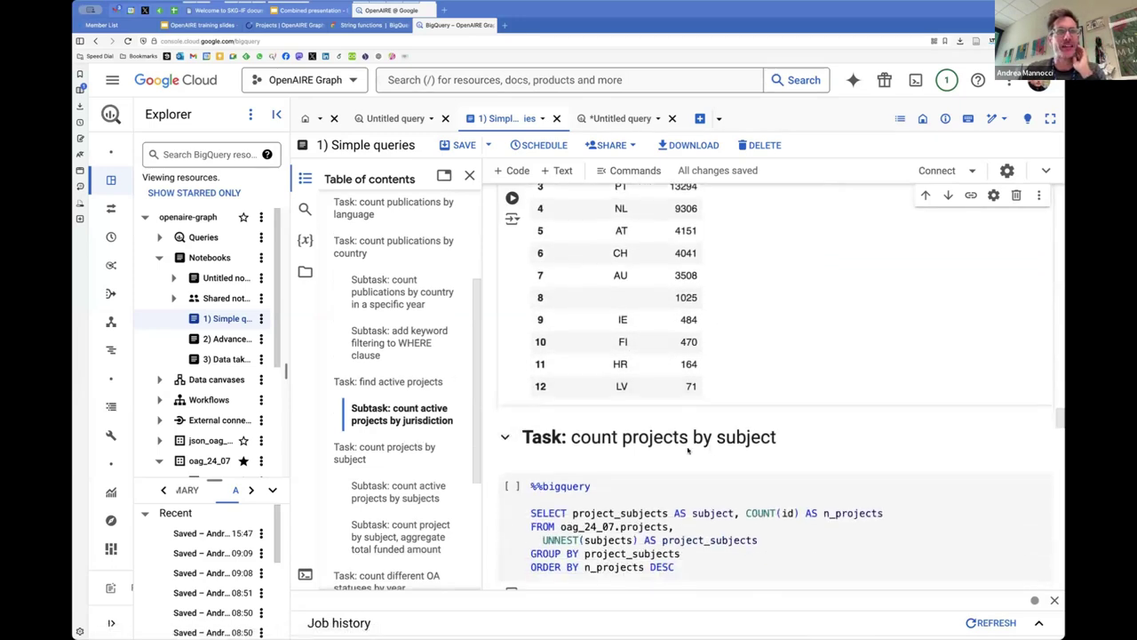
- Go to the notebook section "Task: count different OA statuses by year" through its table of contents
{"action": "key", "text": "ctrl+Return"}
{"action": "scroll", "coordinate": [402, 437], "scroll_direction": "down", "scroll_amount": 2}
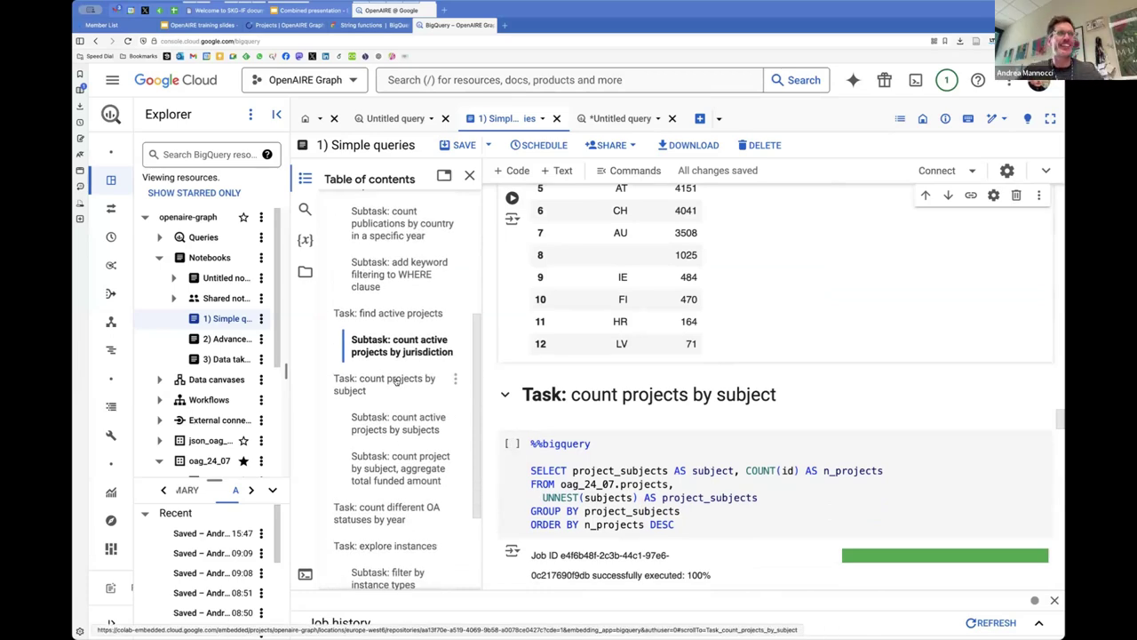
{"action": "scroll", "coordinate": [397, 382], "scroll_direction": "up", "scroll_amount": 1}
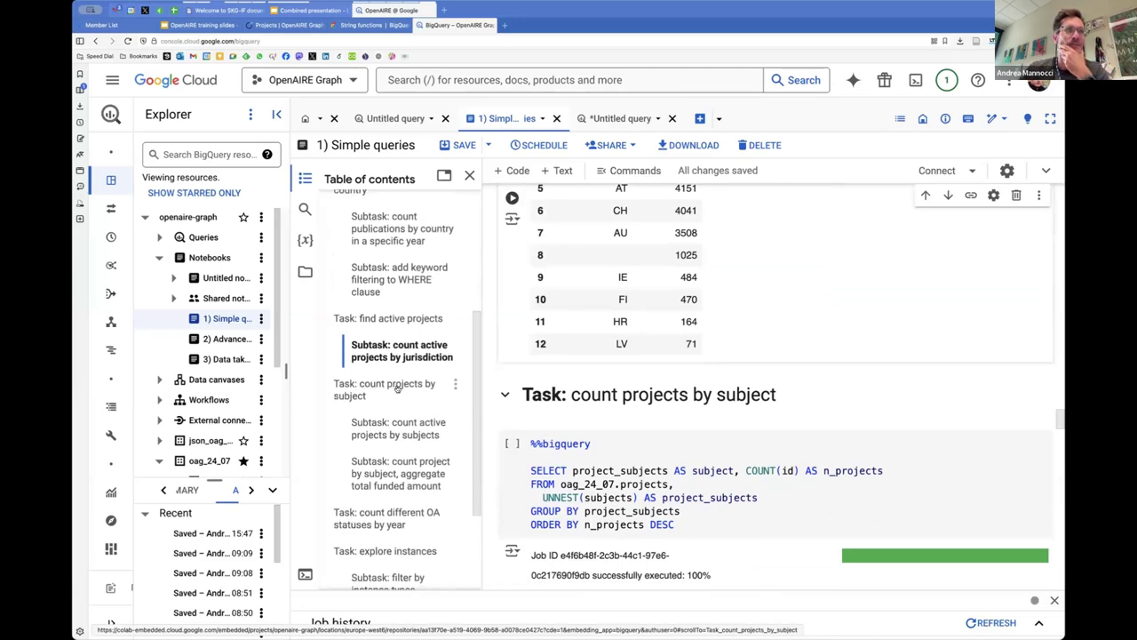
{"action": "scroll", "coordinate": [397, 388], "scroll_direction": "down", "scroll_amount": 2}
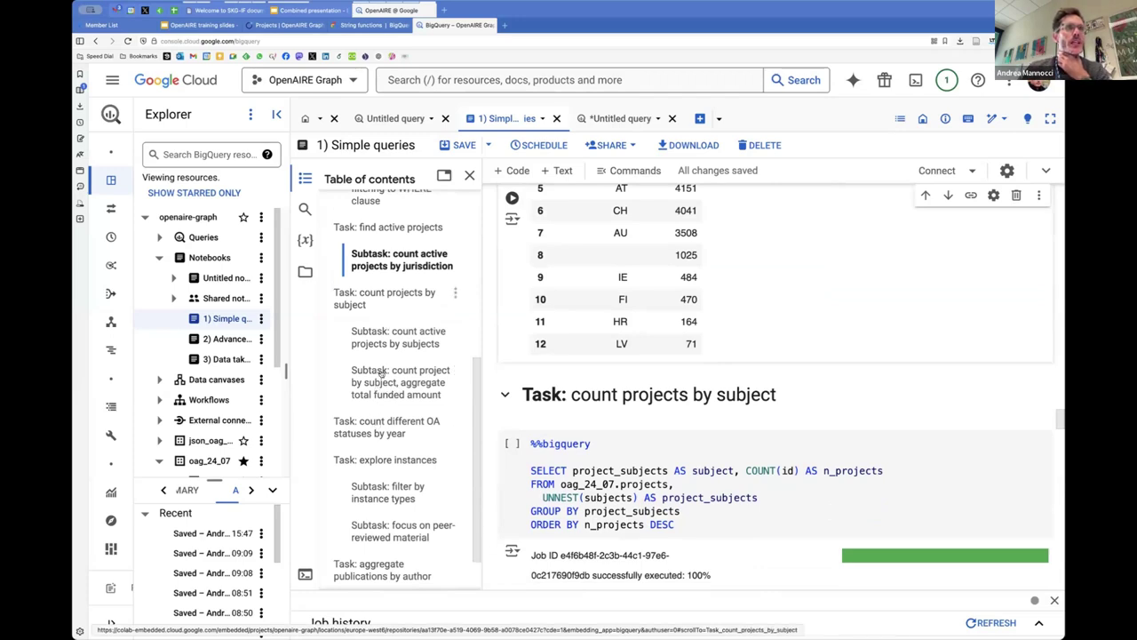
{"action": "left_click", "coordinate": [387, 432]}
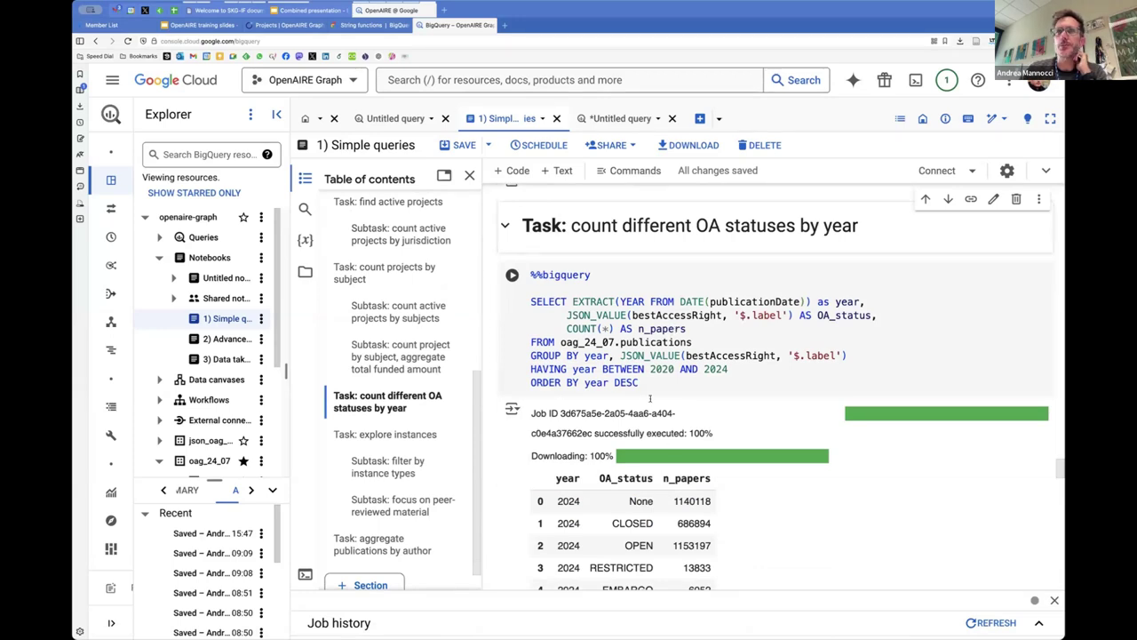
- Copy the SQL that counts OA statuses by year, leaving out the %%bigquery line, and return to the untitled query
{"action": "left_click_drag", "start_coordinate": [639, 382], "coordinate": [498, 296]}
{"action": "key", "text": "ctrl+c"}
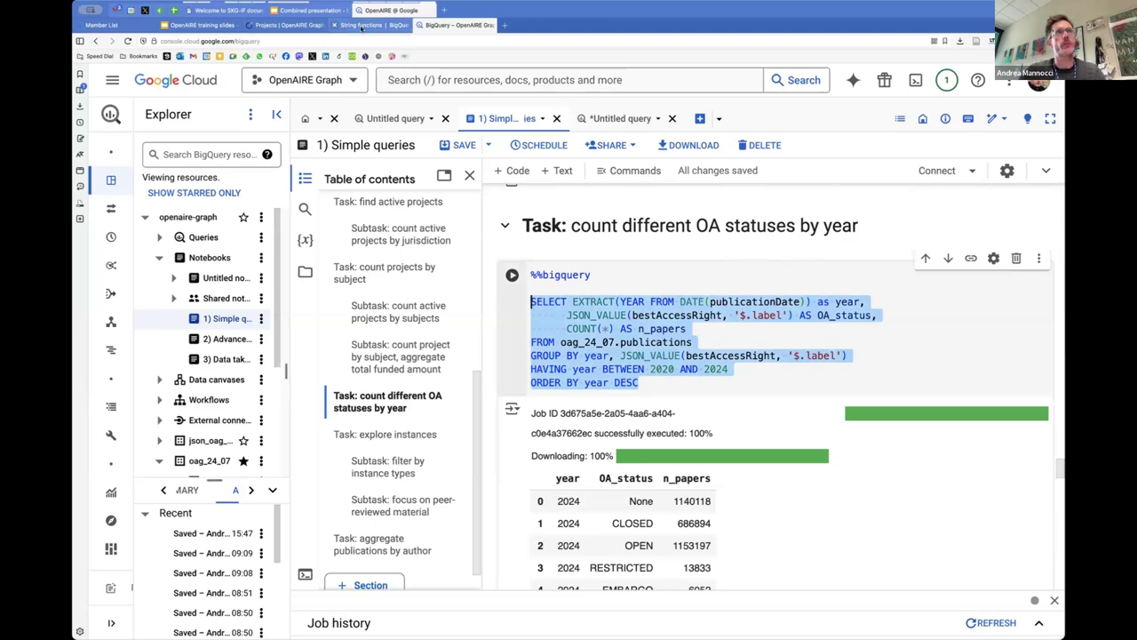
{"action": "left_click", "coordinate": [617, 119]}
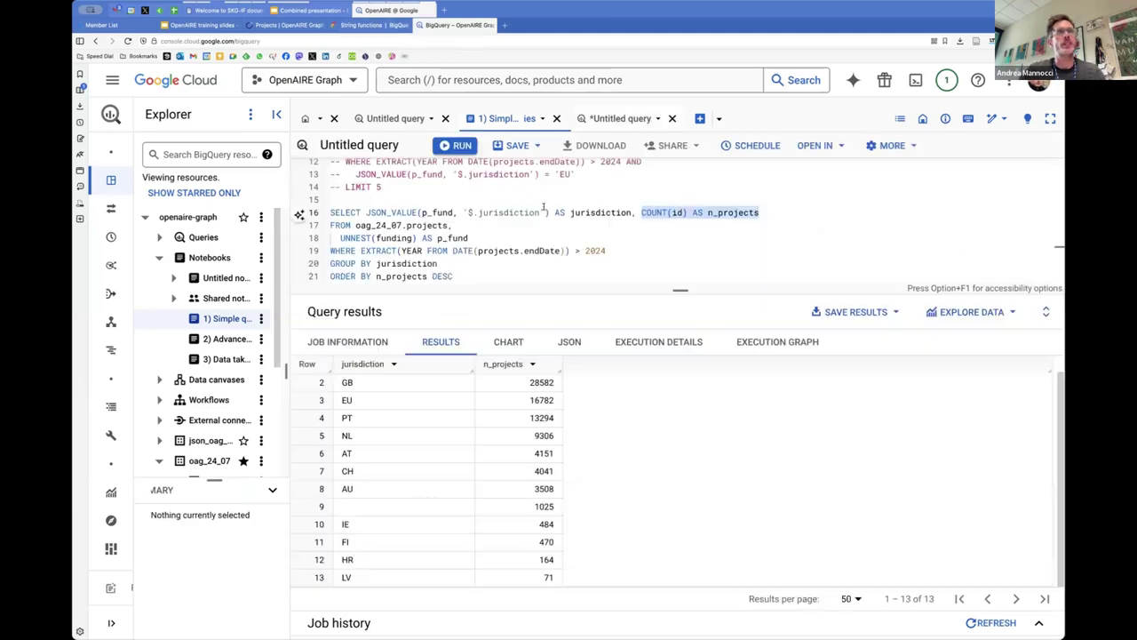
- Replace the entire untitled query with the copied SQL that counts OA statuses by year and run it
{"action": "left_click", "coordinate": [494, 263]}
{"action": "key", "text": "ctrl+a"}
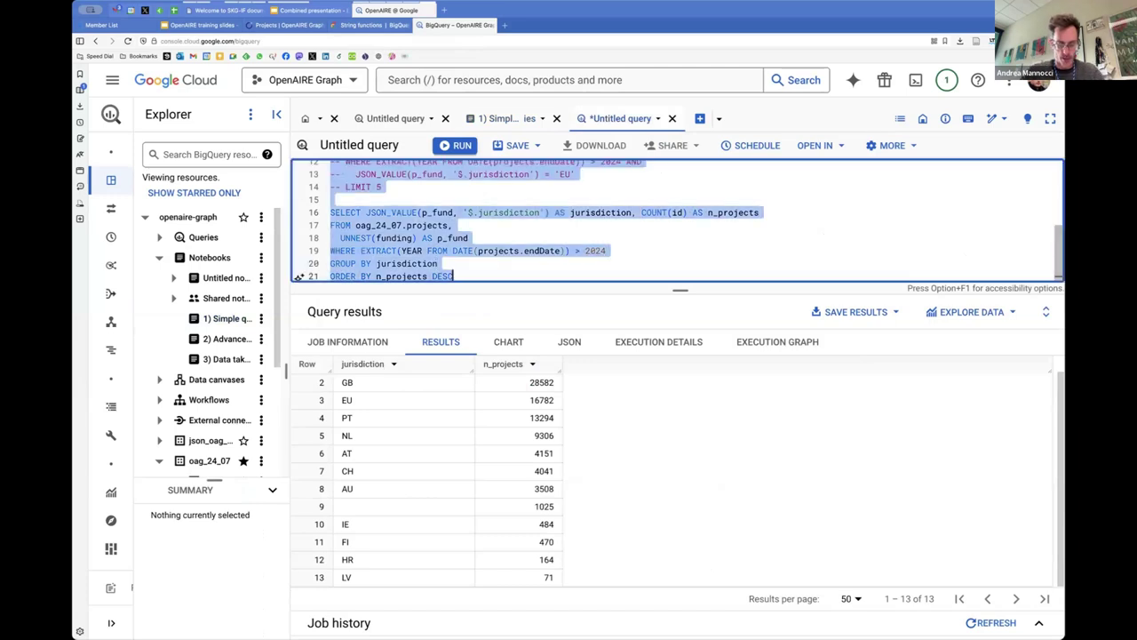
{"action": "key", "text": "ctrl+v"}
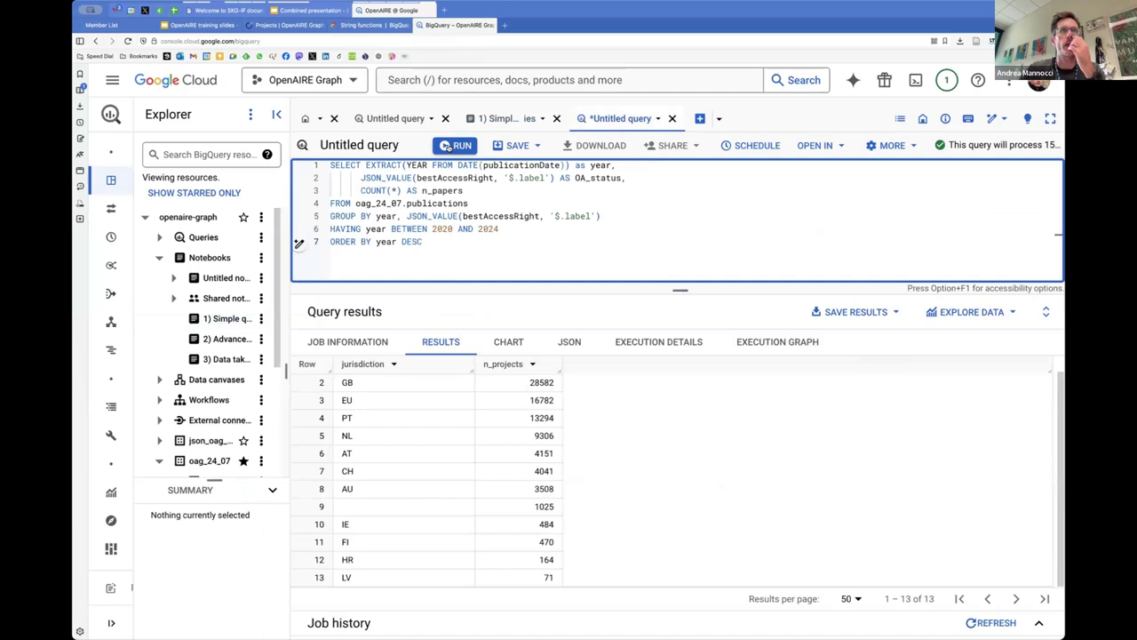
{"action": "left_click", "coordinate": [447, 147]}
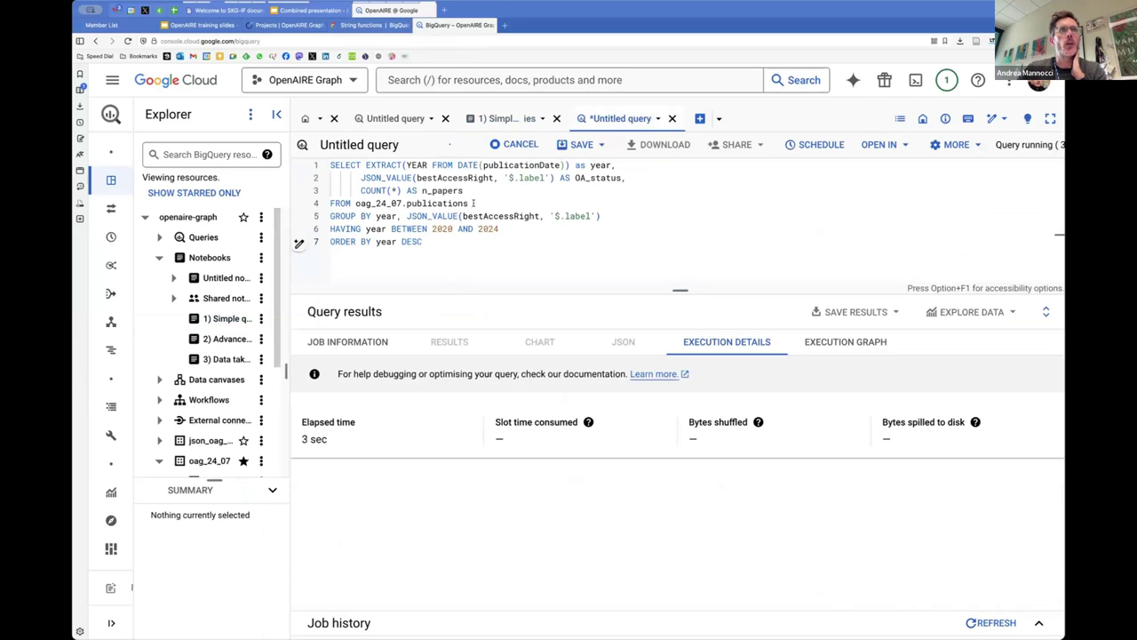
- Examine the FROM clause that reads the oag_24_07.publications table
{"action": "left_click_drag", "start_coordinate": [468, 202], "coordinate": [330, 203]}
{"action": "left_click", "coordinate": [533, 231]}
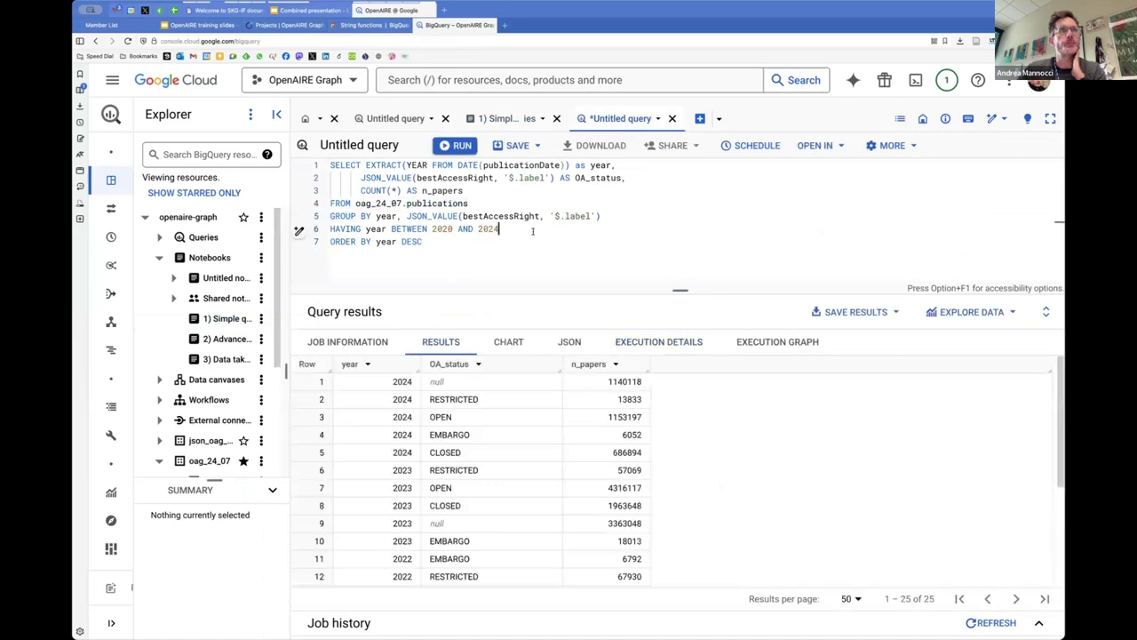
{"action": "left_click", "coordinate": [472, 203]}
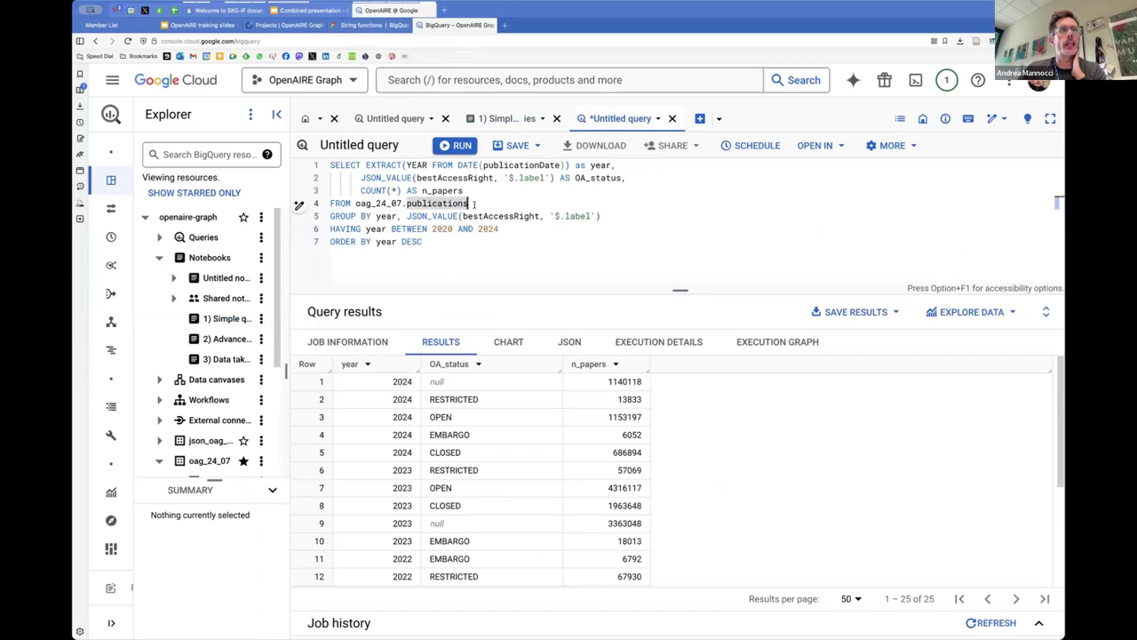
- Read the bestAccessRight and instance descriptions on the Research products page of the OpenAIRE Graph documentation
{"action": "left_click", "coordinate": [280, 26]}
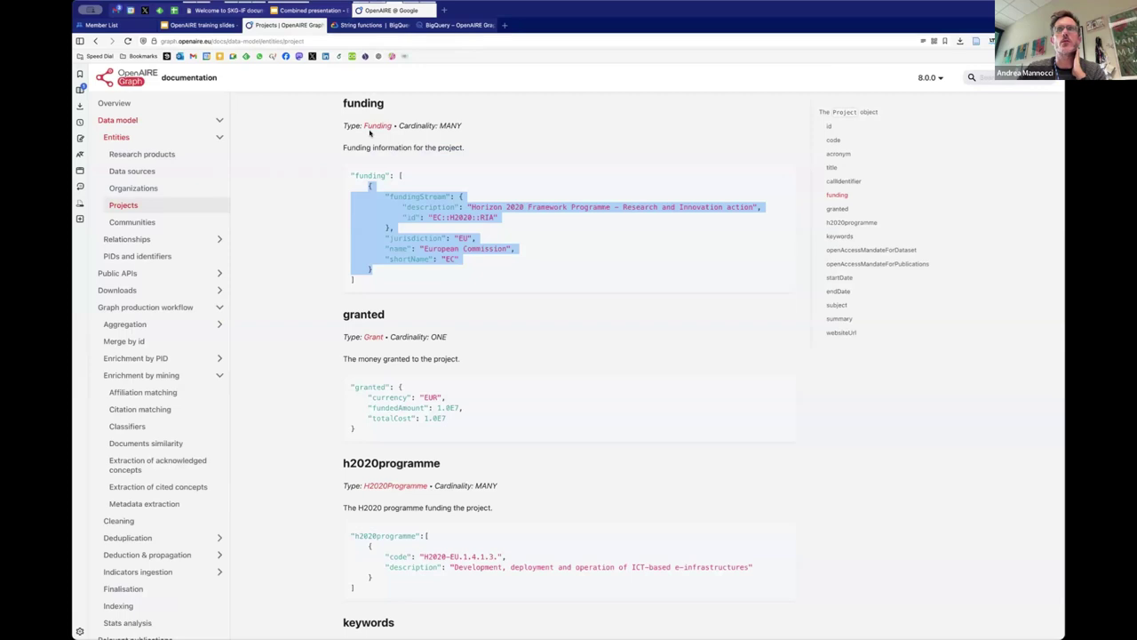
{"action": "left_click", "coordinate": [138, 155]}
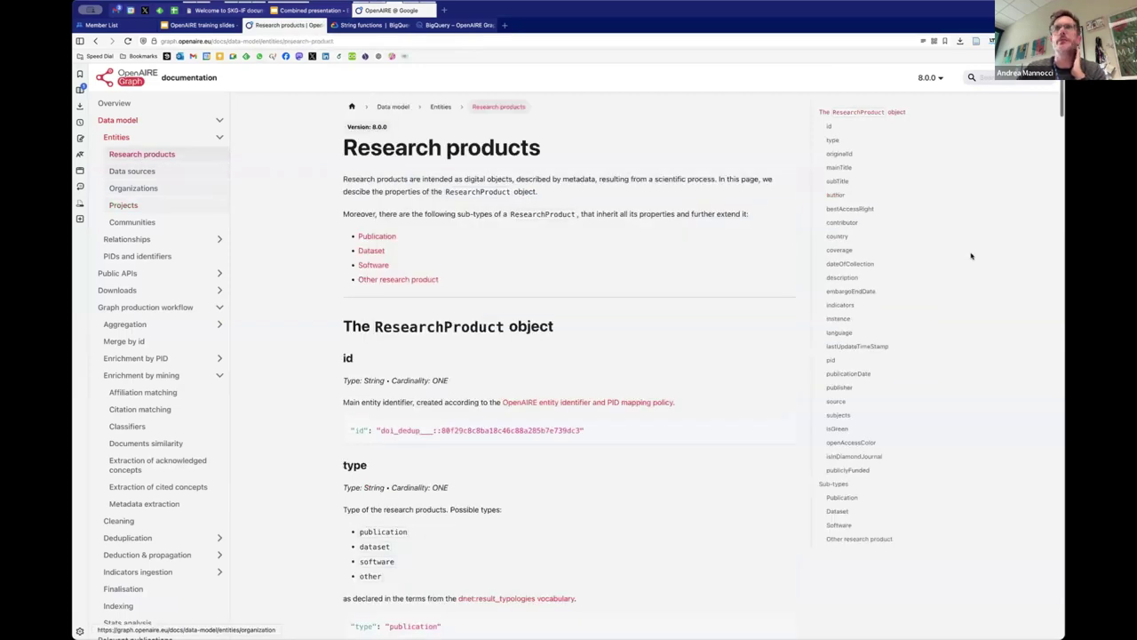
{"action": "left_click", "coordinate": [845, 211]}
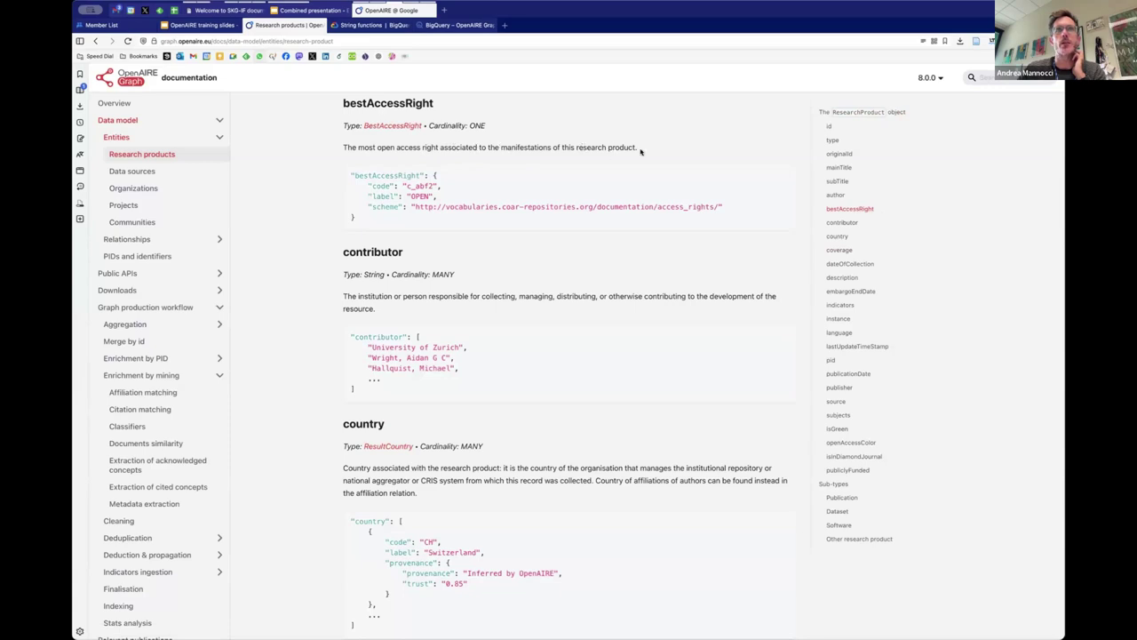
{"action": "left_click_drag", "start_coordinate": [638, 149], "coordinate": [575, 148]}
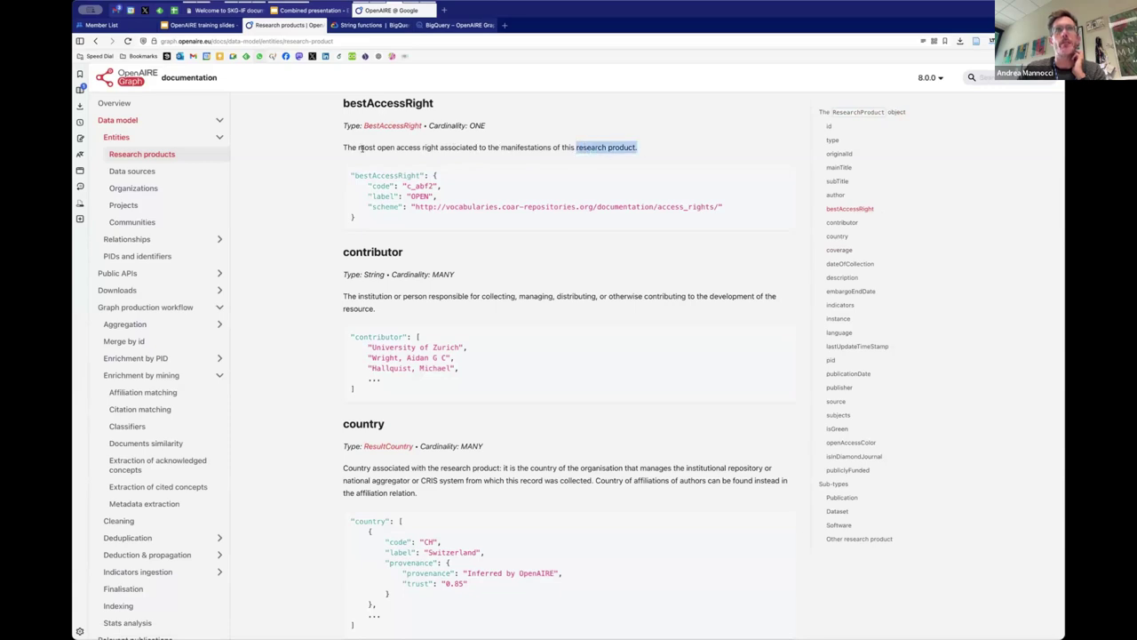
{"action": "left_click_drag", "start_coordinate": [360, 148], "coordinate": [419, 148]}
{"action": "left_click", "coordinate": [620, 147]}
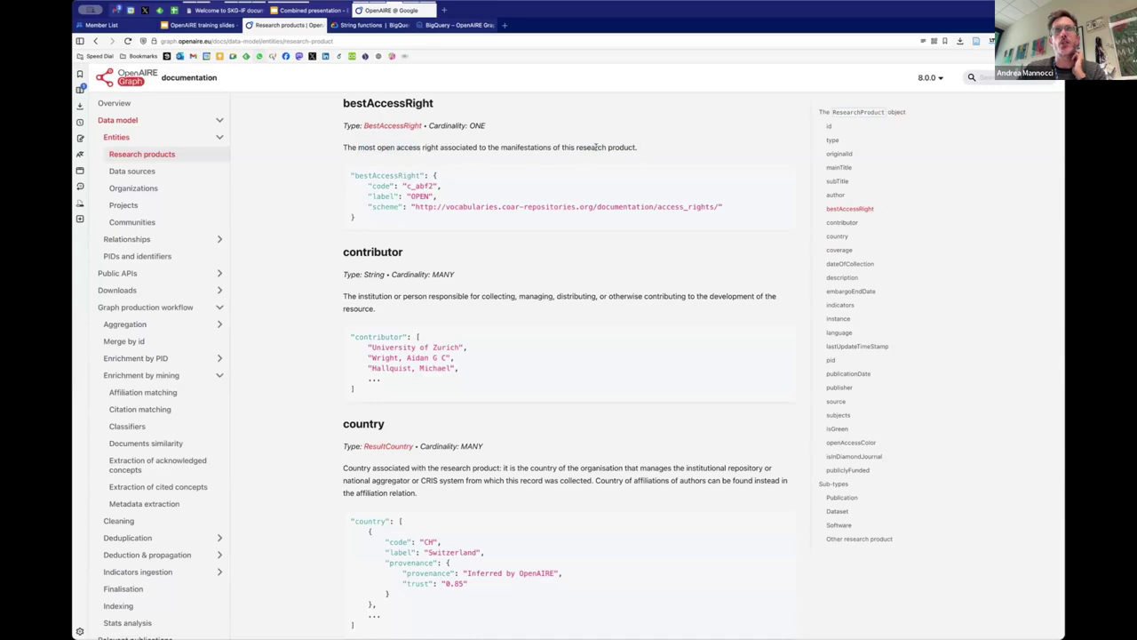
{"action": "left_click_drag", "start_coordinate": [637, 147], "coordinate": [576, 147]}
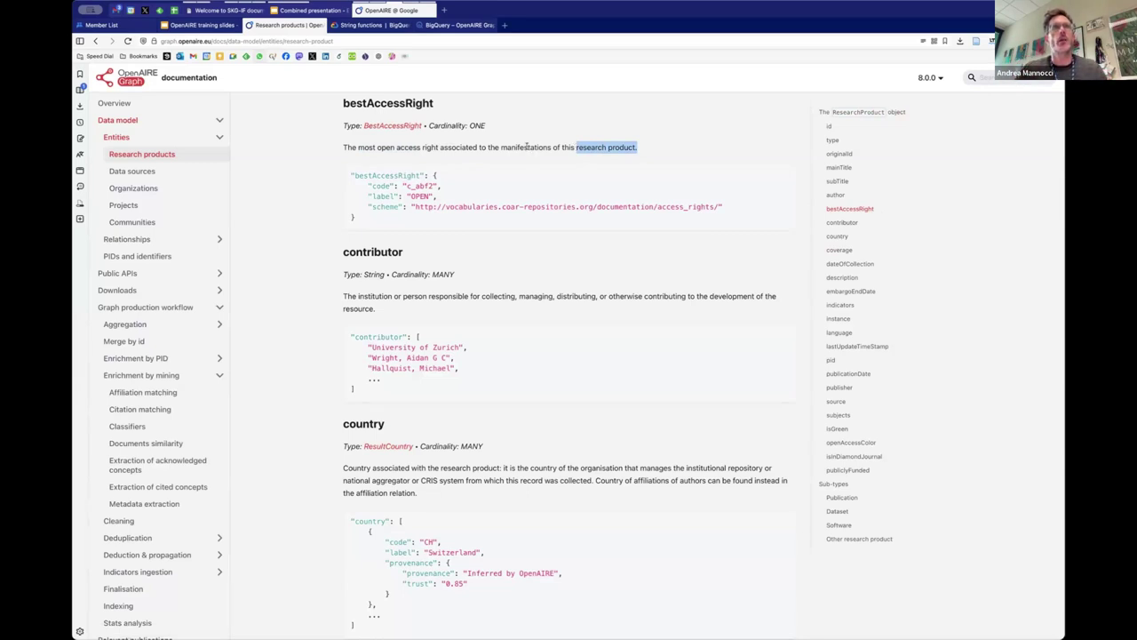
{"action": "left_click", "coordinate": [840, 319]}
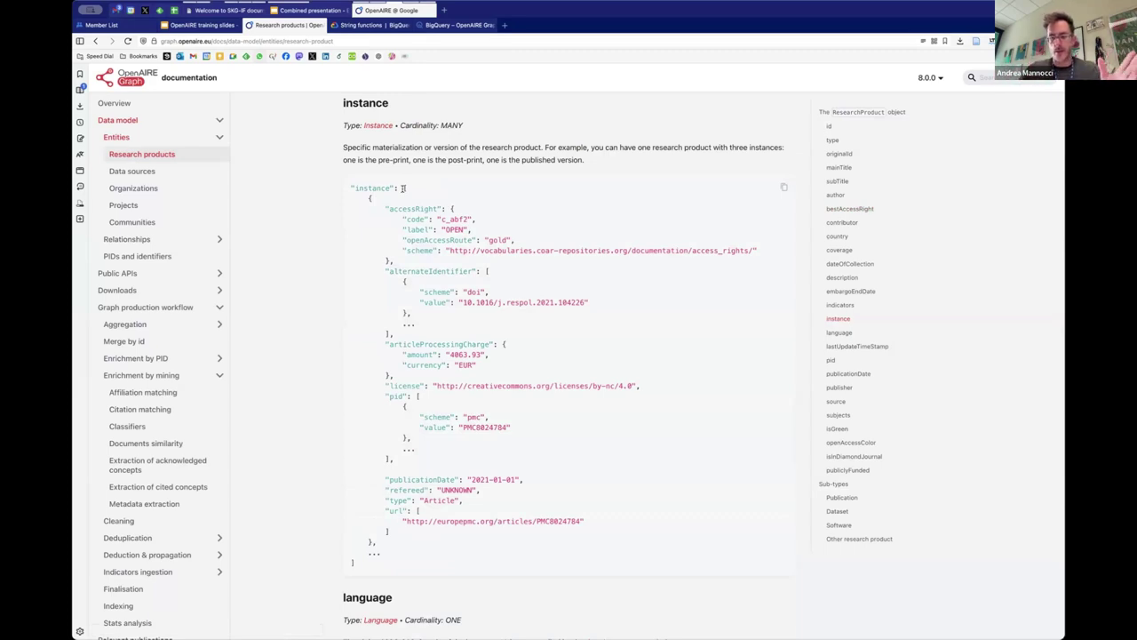
- Return to the BigQuery query and examine the GROUP BY clause on year and the bestAccessRight label
{"action": "left_click", "coordinate": [459, 25]}
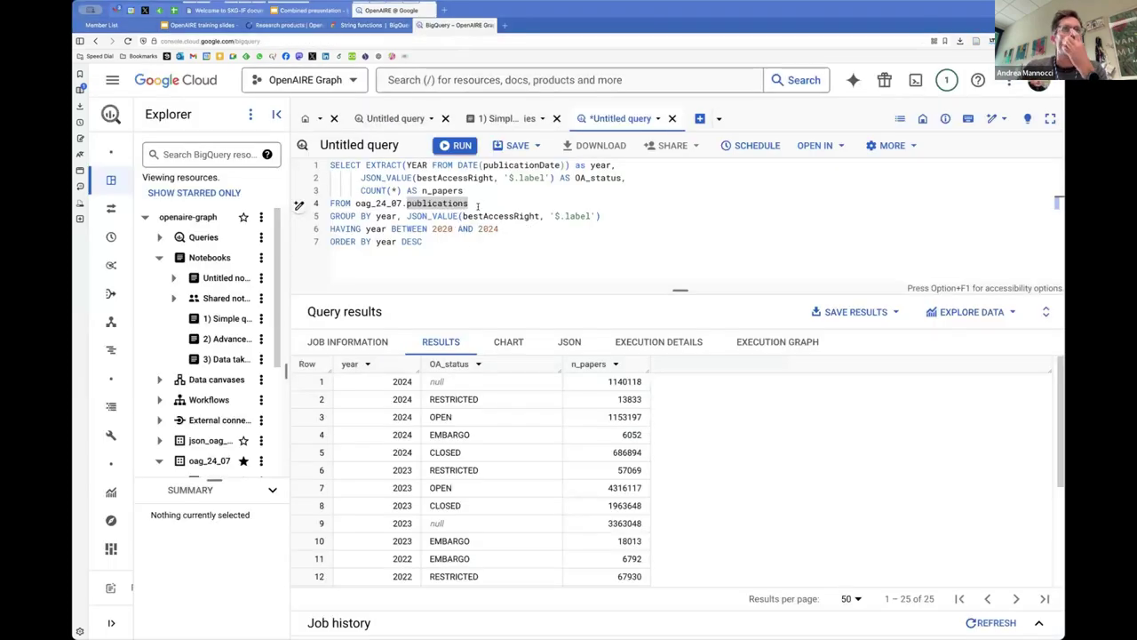
{"action": "double_click", "coordinate": [457, 178]}
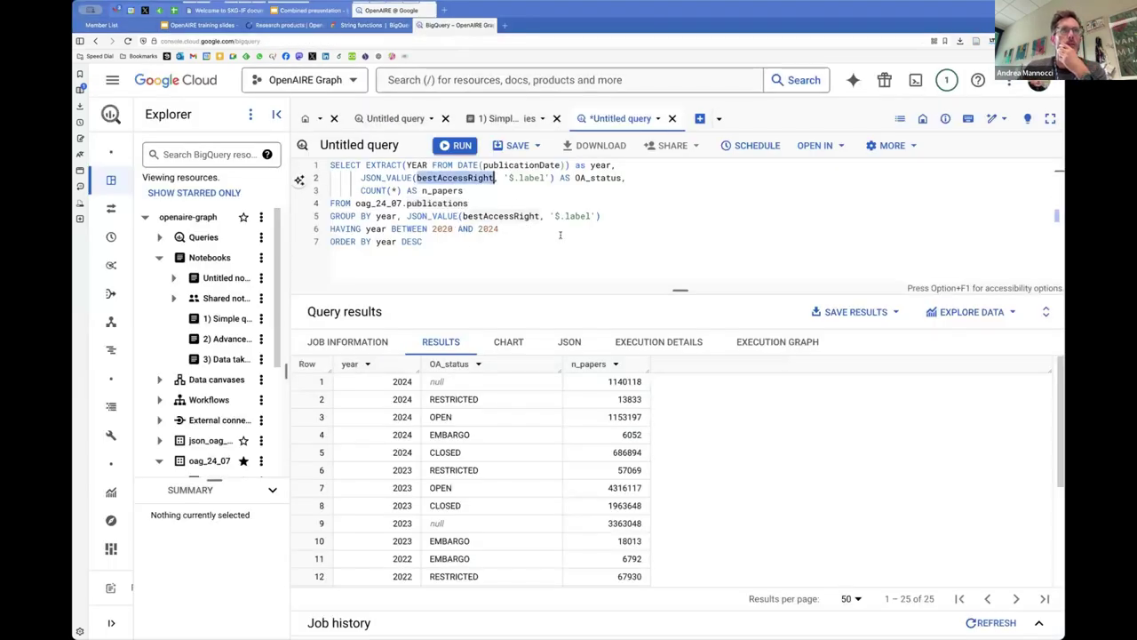
{"action": "left_click", "coordinate": [398, 216]}
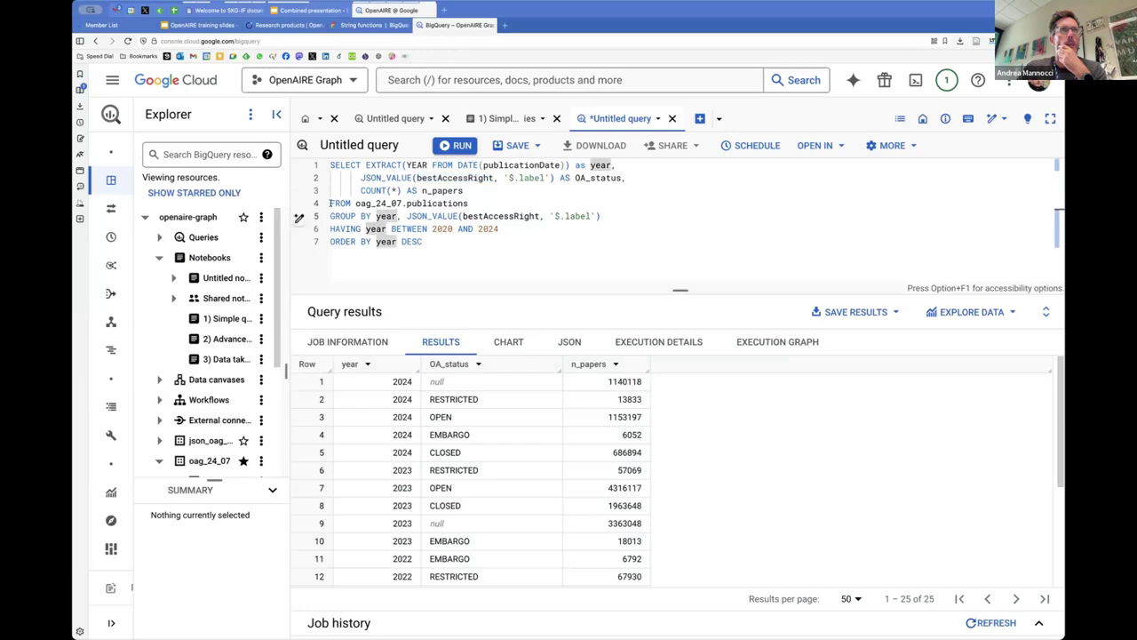
{"action": "left_click", "coordinate": [497, 203]}
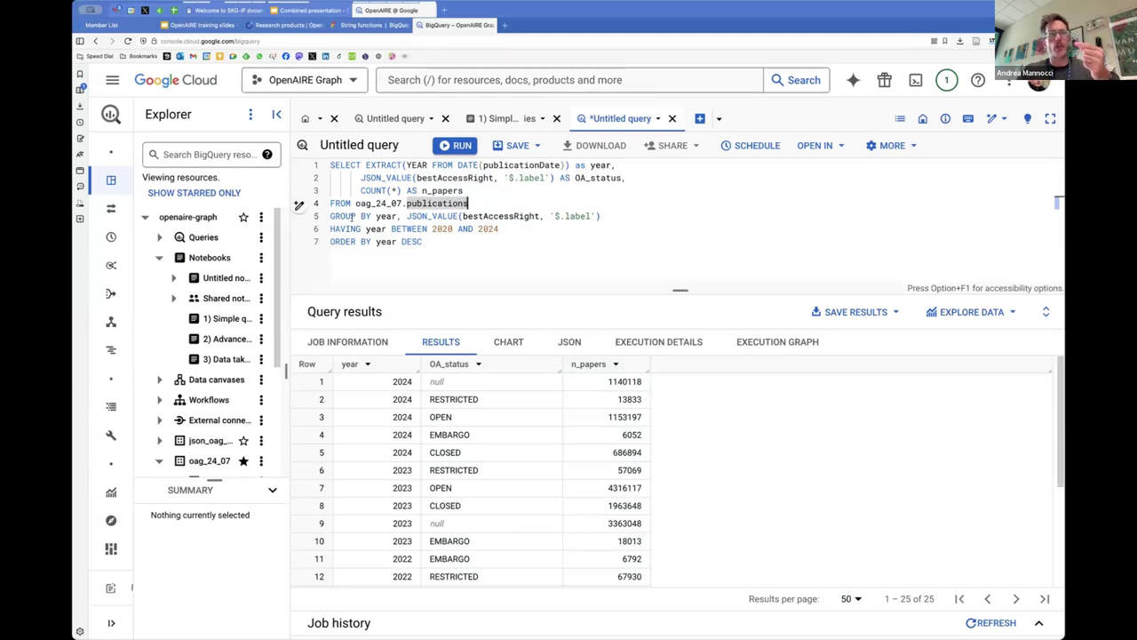
{"action": "left_click_drag", "start_coordinate": [375, 216], "coordinate": [398, 215]}
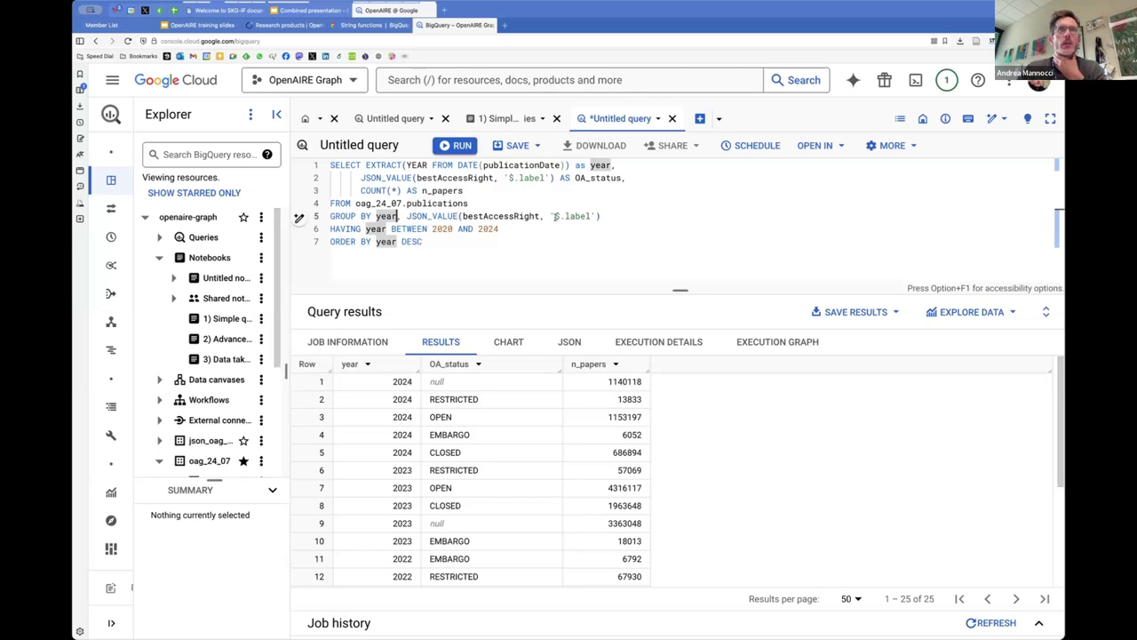
{"action": "left_click", "coordinate": [625, 216]}
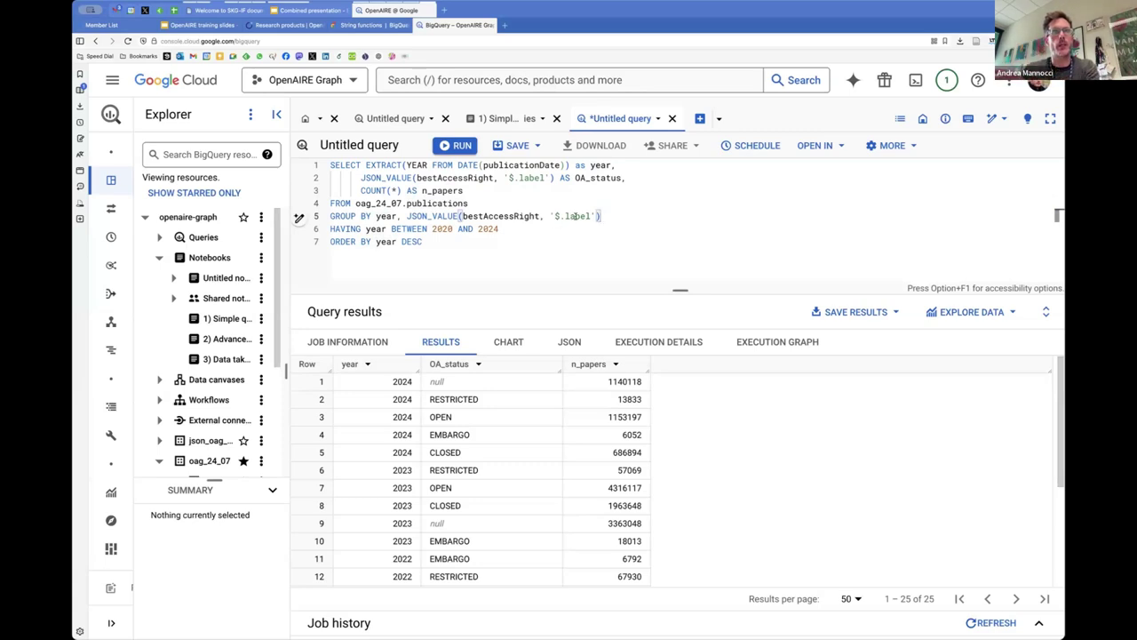
{"action": "left_click", "coordinate": [539, 216]}
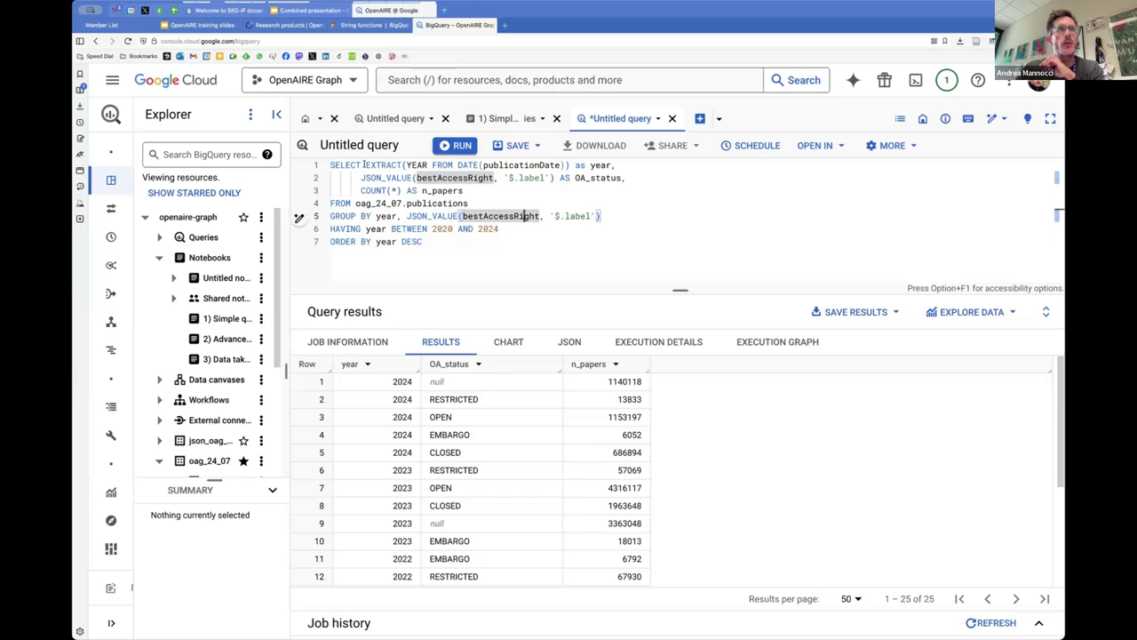
- Examine the three SELECT expressions: the extracted publication year, the bestAccessRight label as OA_status, and COUNT(*) AS n_papers
{"action": "left_click_drag", "start_coordinate": [364, 165], "coordinate": [622, 163]}
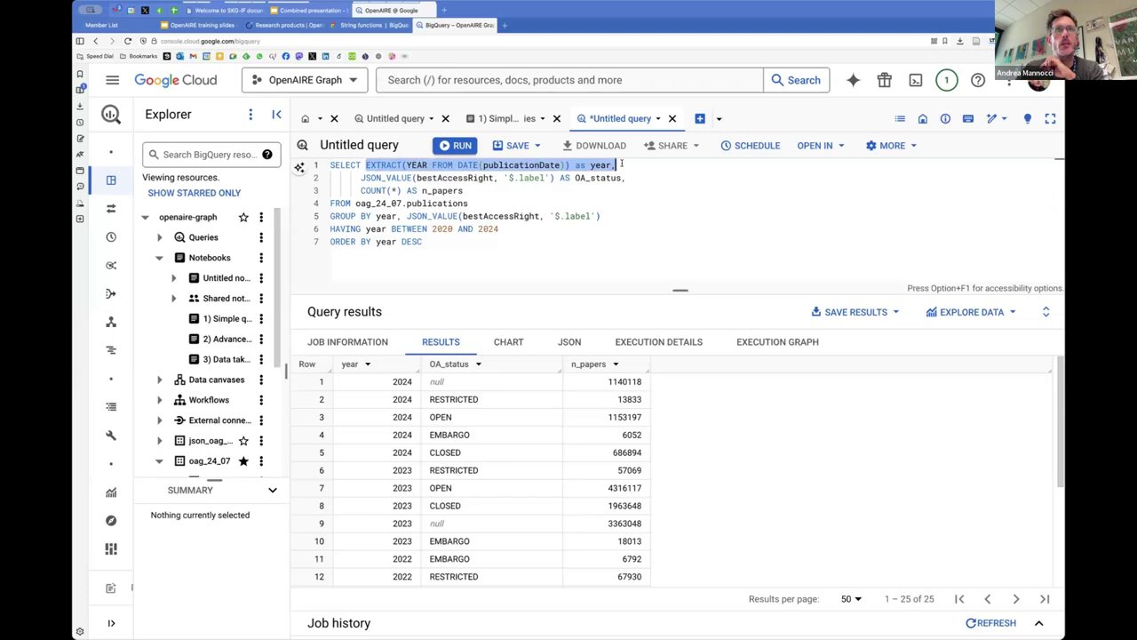
{"action": "left_click", "coordinate": [622, 163]}
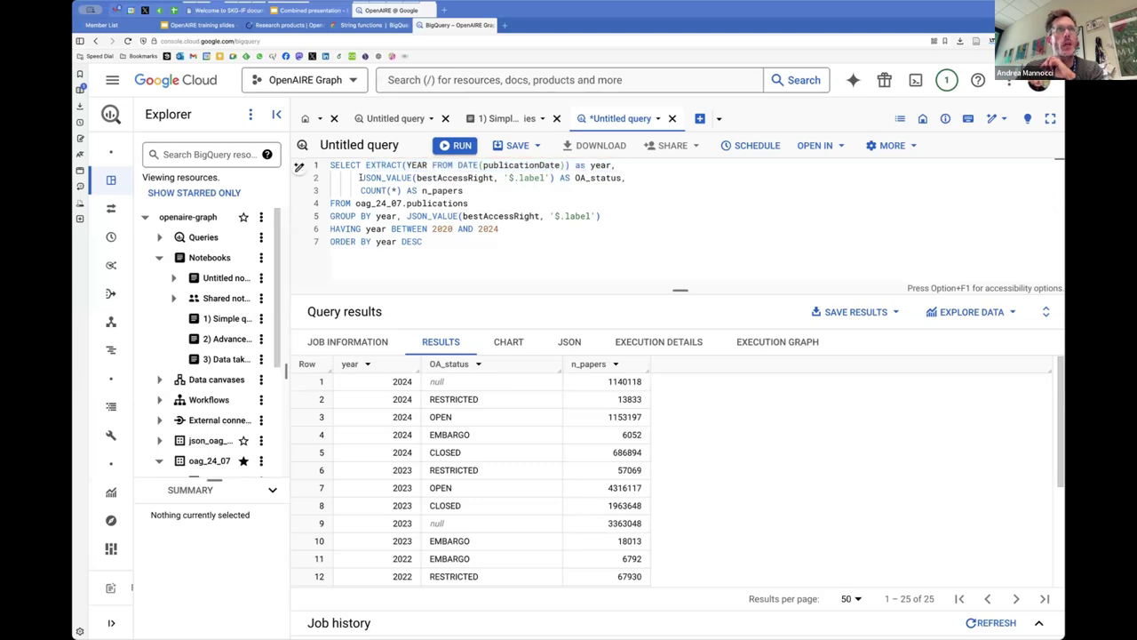
{"action": "mouse_move", "coordinate": [361, 177]}
{"action": "left_mouse_down"}
{"action": "mouse_move", "coordinate": [549, 178]}
{"action": "mouse_move", "coordinate": [361, 177]}
{"action": "left_mouse_up"}
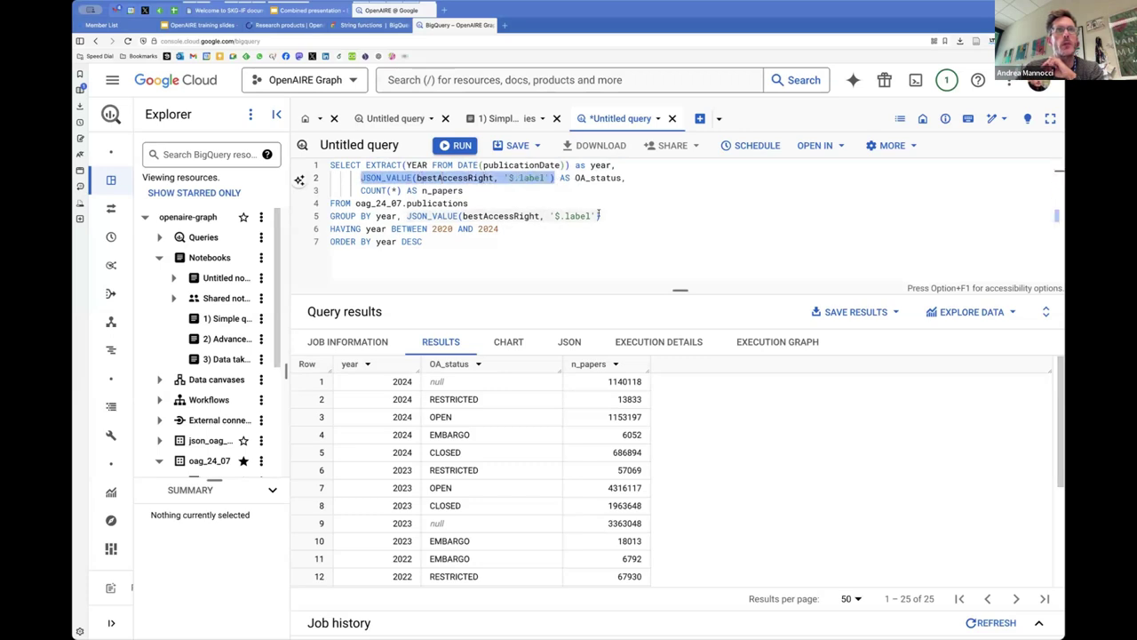
{"action": "left_click", "coordinate": [569, 178]}
{"action": "left_click_drag", "start_coordinate": [627, 177], "coordinate": [578, 178]}
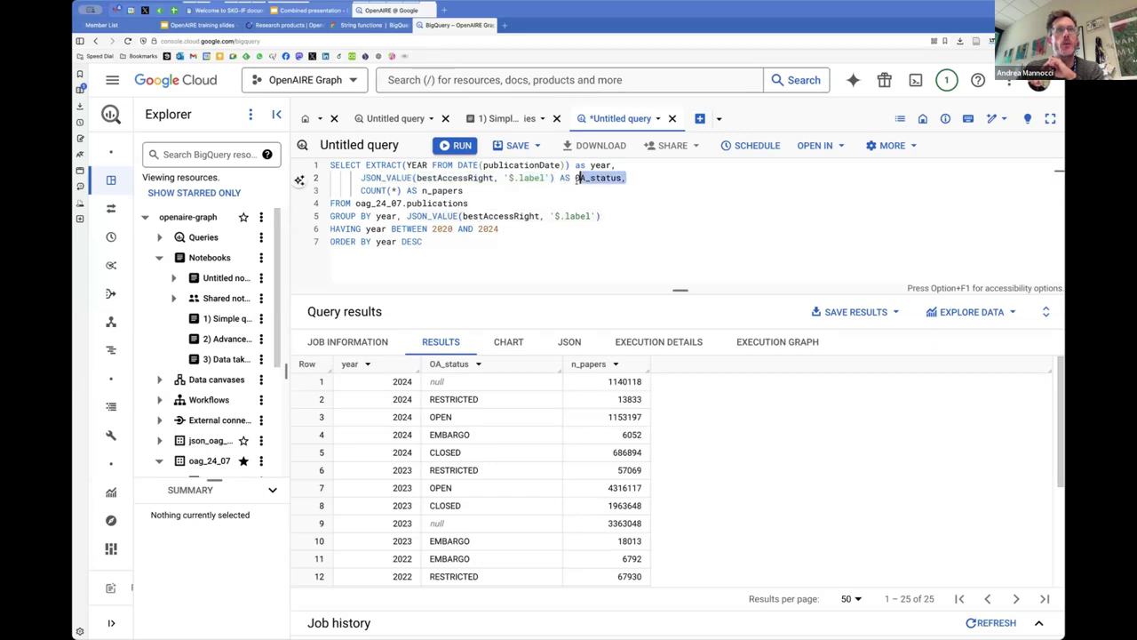
{"action": "left_click_drag", "start_coordinate": [493, 191], "coordinate": [355, 191]}
{"action": "left_click", "coordinate": [356, 190]}
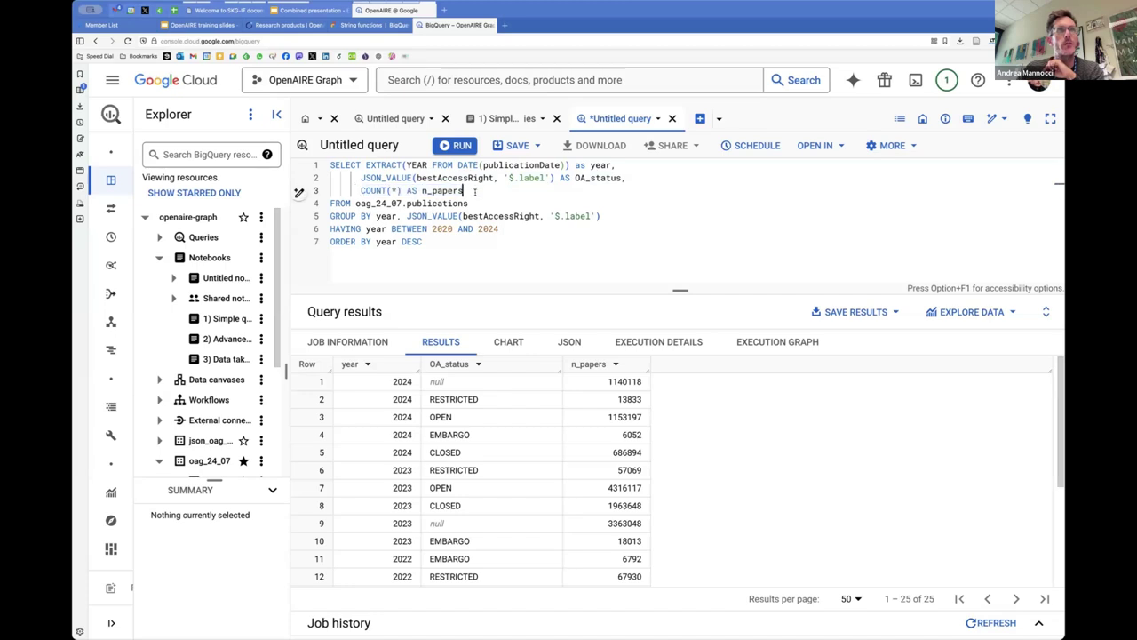
{"action": "left_click_drag", "start_coordinate": [475, 191], "coordinate": [359, 192]}
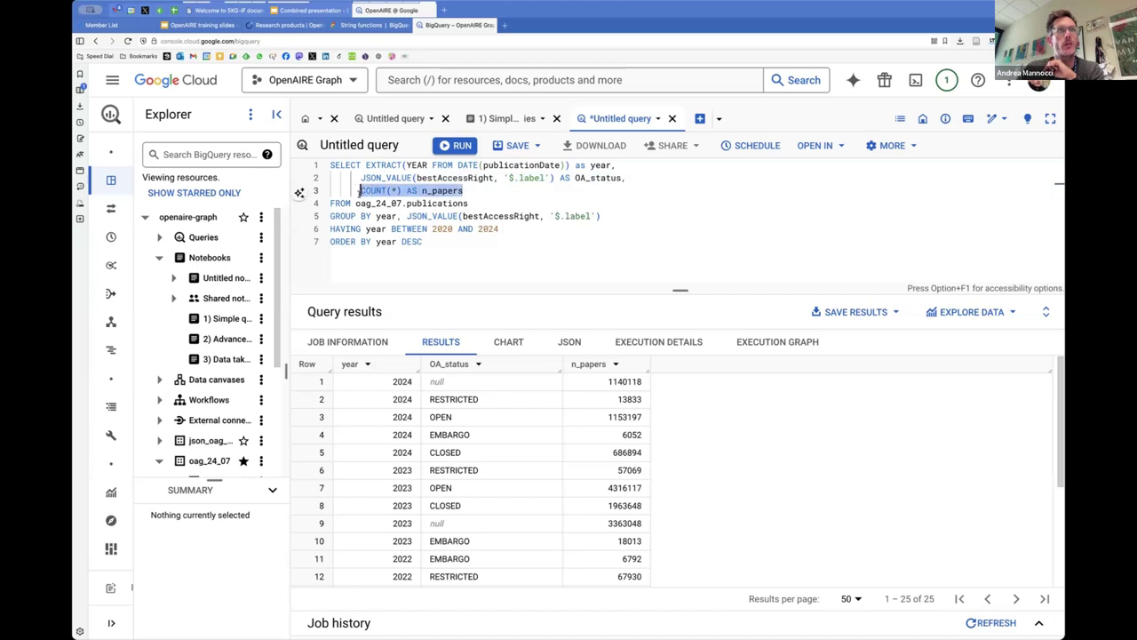
- Examine the HAVING year BETWEEN 2020 AND 2024 filter and the ORDER BY year DESC clause
{"action": "double_click", "coordinate": [335, 230]}
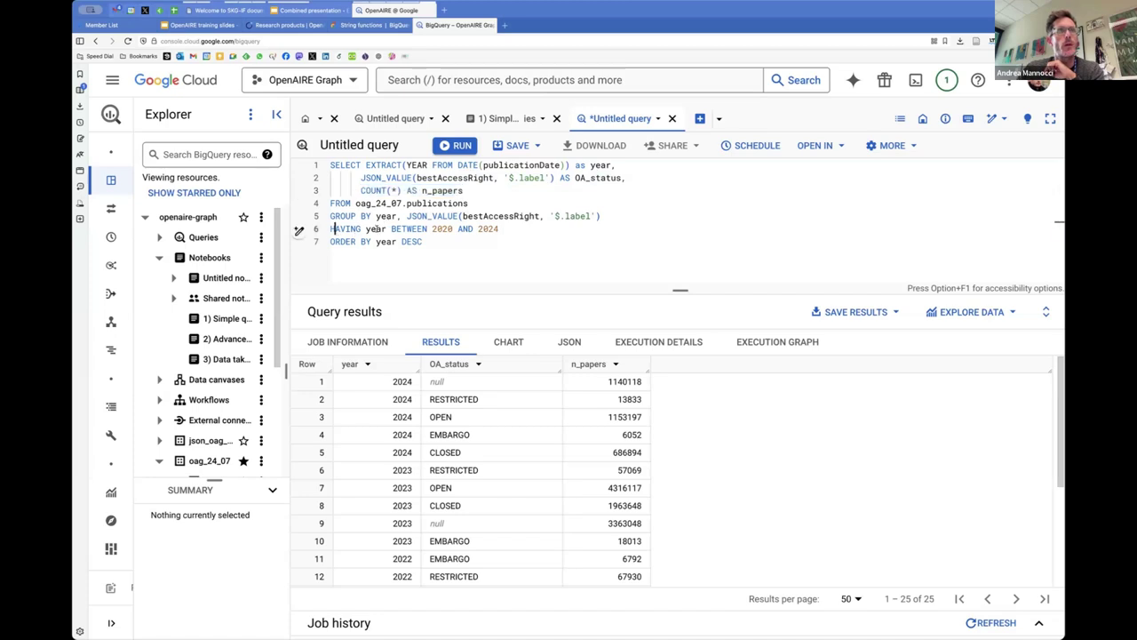
{"action": "left_click", "coordinate": [530, 228]}
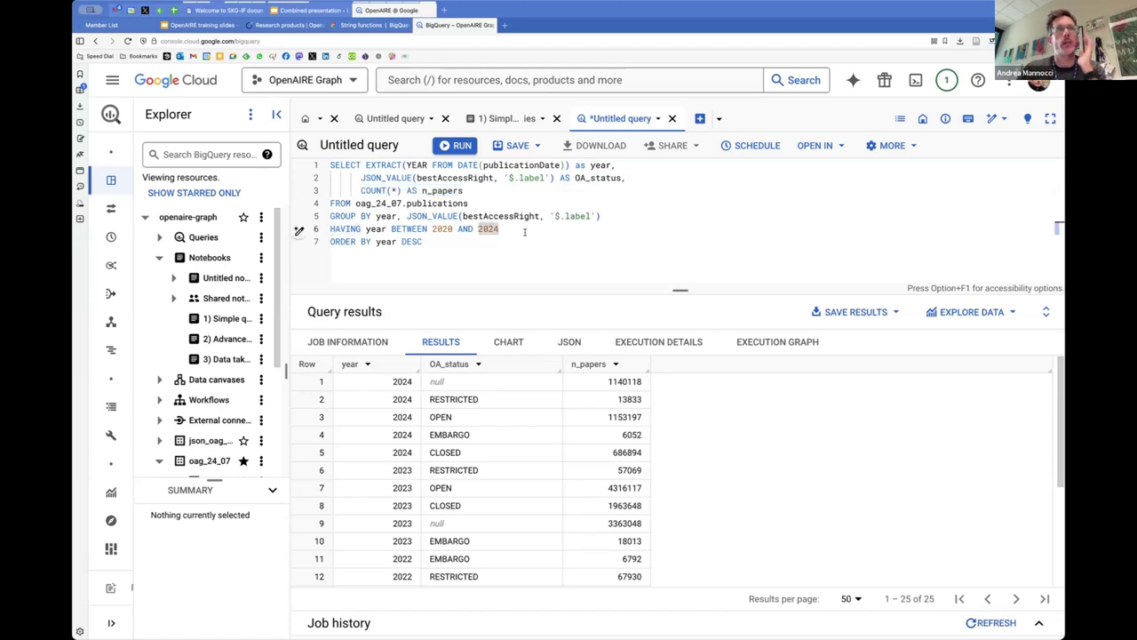
{"action": "left_click_drag", "start_coordinate": [500, 228], "coordinate": [331, 228]}
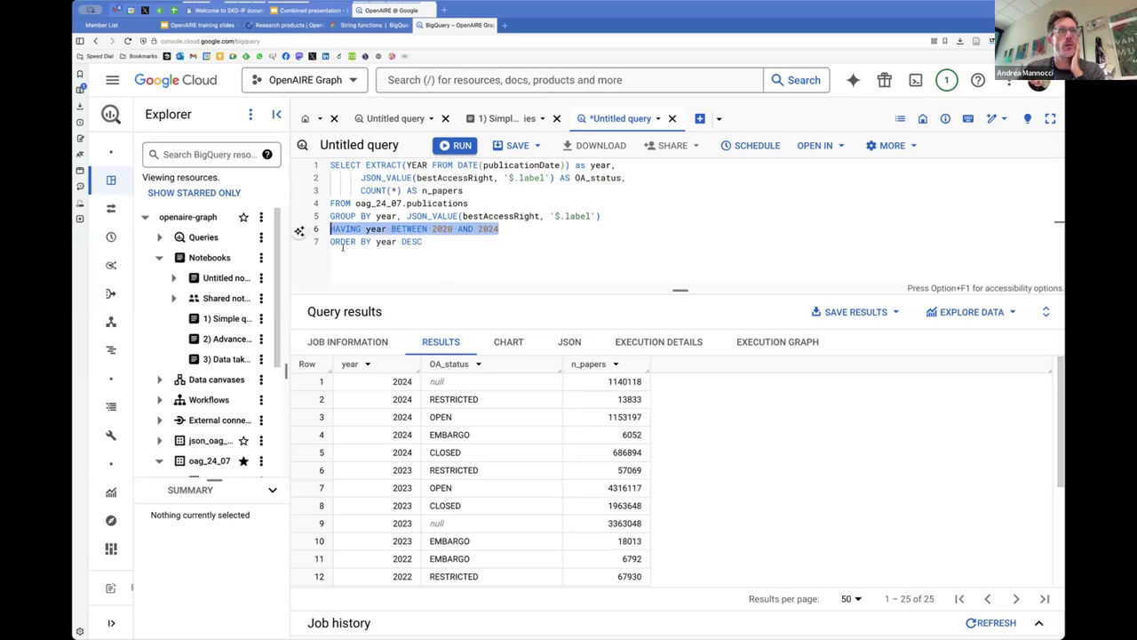
{"action": "left_click", "coordinate": [454, 240]}
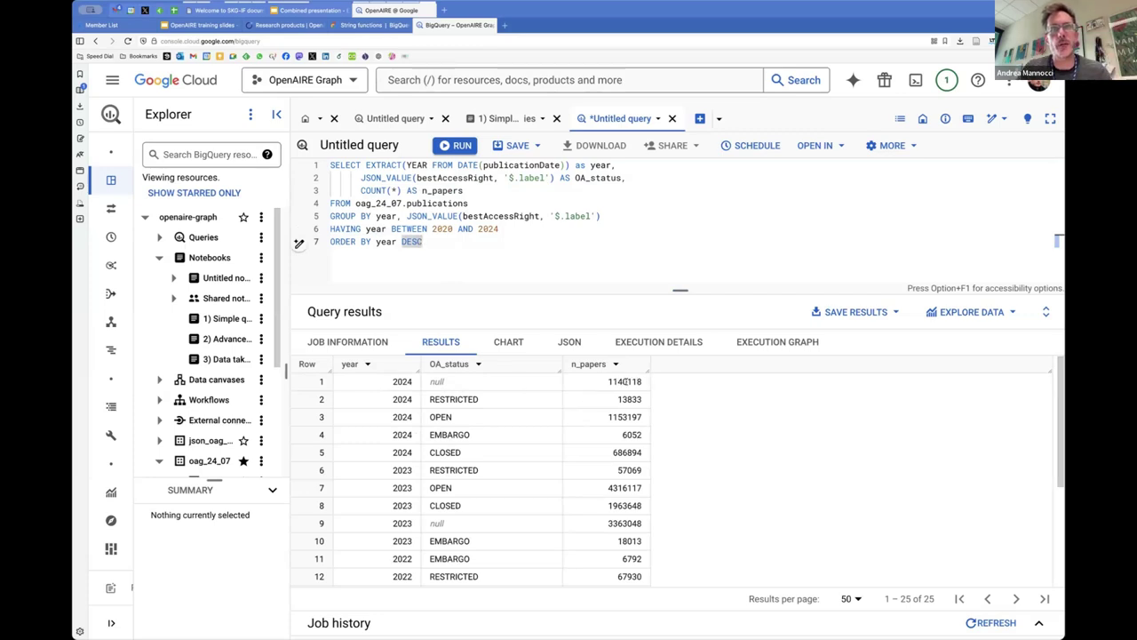
- Review the paper counts per year and OA status in the query results, including the null status row
{"action": "left_click_drag", "start_coordinate": [627, 381], "coordinate": [610, 383]}
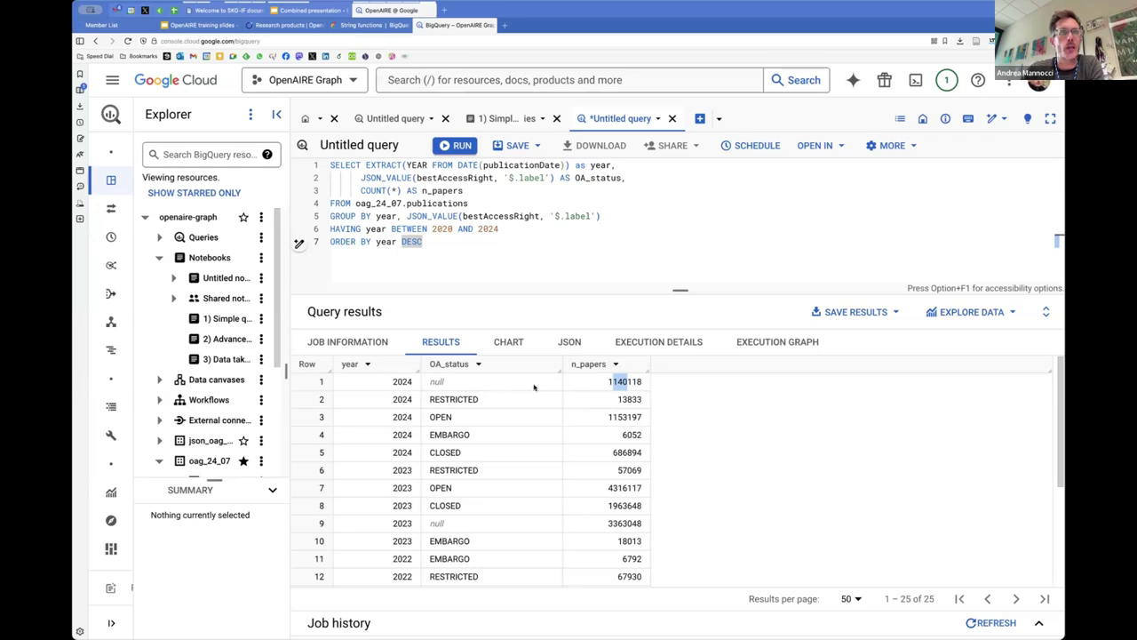
{"action": "left_click", "coordinate": [678, 385]}
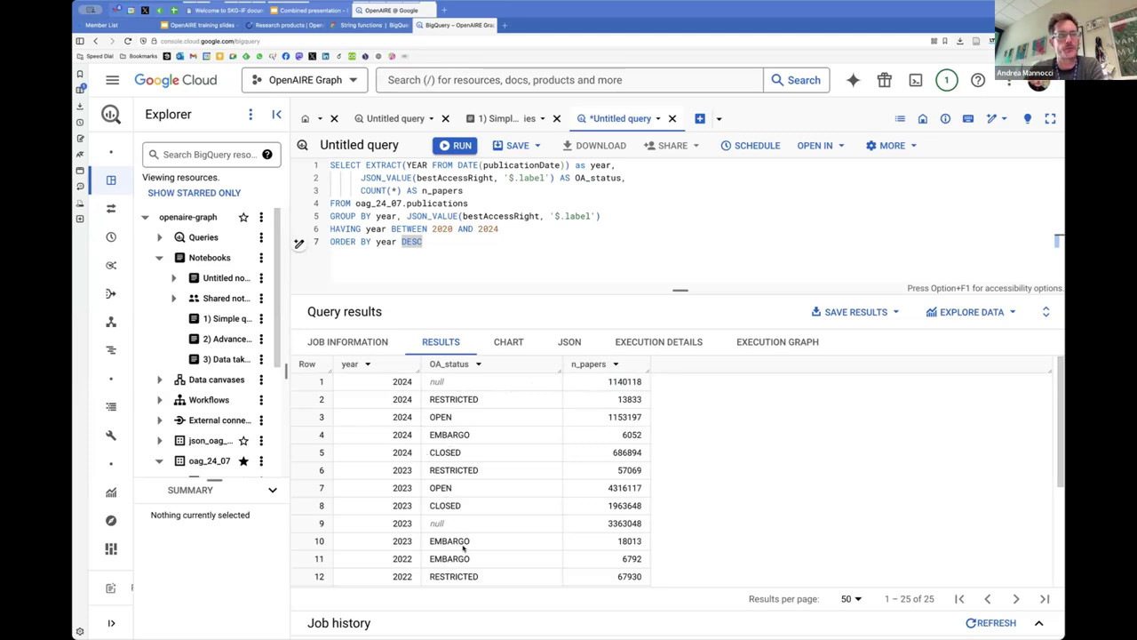
{"action": "scroll", "coordinate": [460, 537], "scroll_direction": "down", "scroll_amount": 3}
{"action": "scroll", "coordinate": [462, 542], "scroll_direction": "up", "scroll_amount": 3}
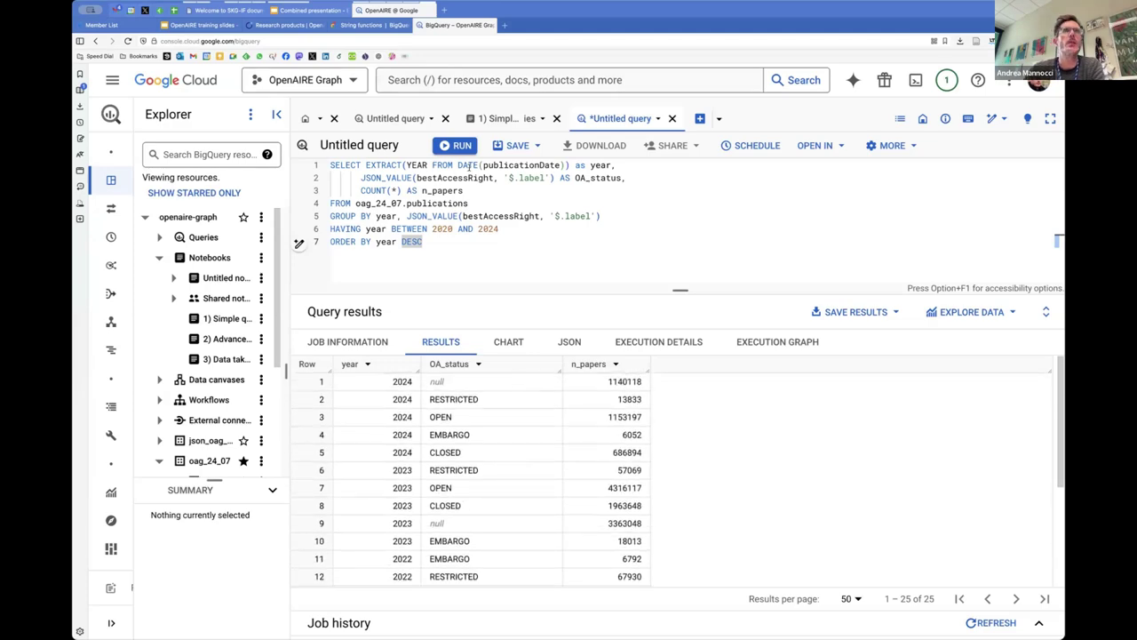
- Copy the "Task: explore instances" SQL from the 1) Simple queries notebook without the %%bigquery line, and return to the untitled query
{"action": "left_click", "coordinate": [503, 118]}
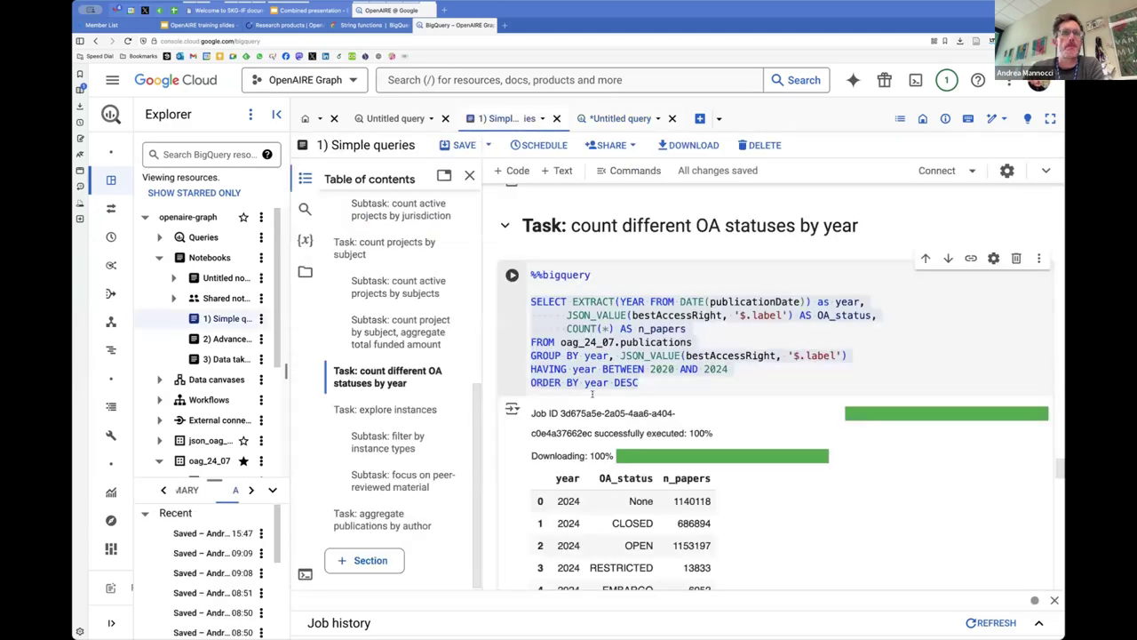
{"action": "left_click", "coordinate": [391, 410]}
{"action": "left_click_drag", "start_coordinate": [675, 354], "coordinate": [531, 301]}
{"action": "key", "text": "ctrl+c"}
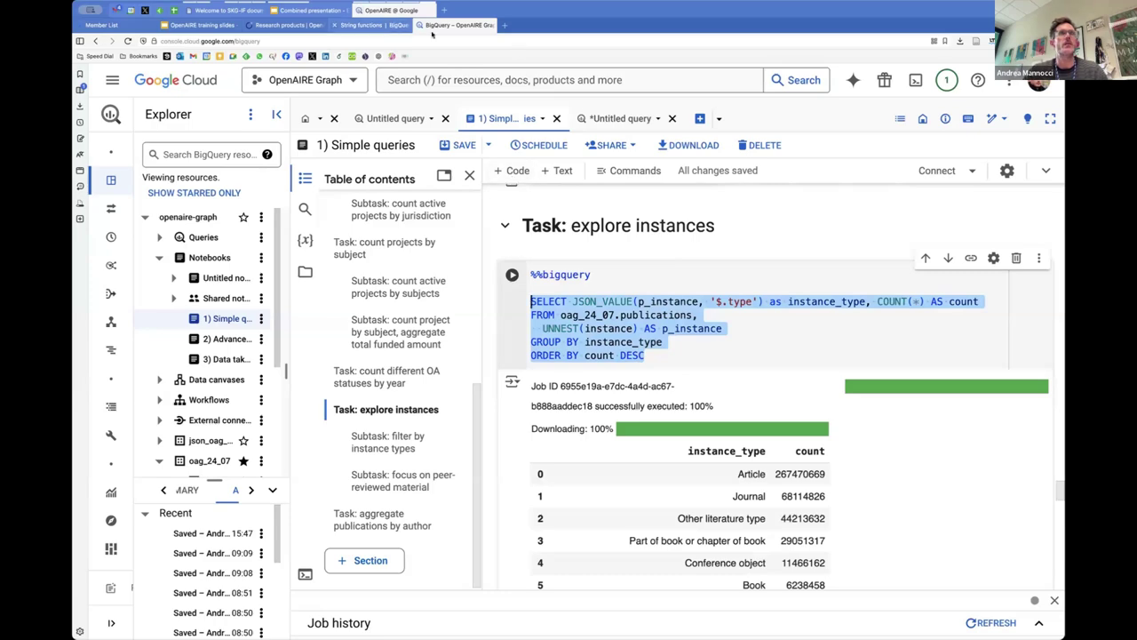
{"action": "left_click", "coordinate": [615, 118]}
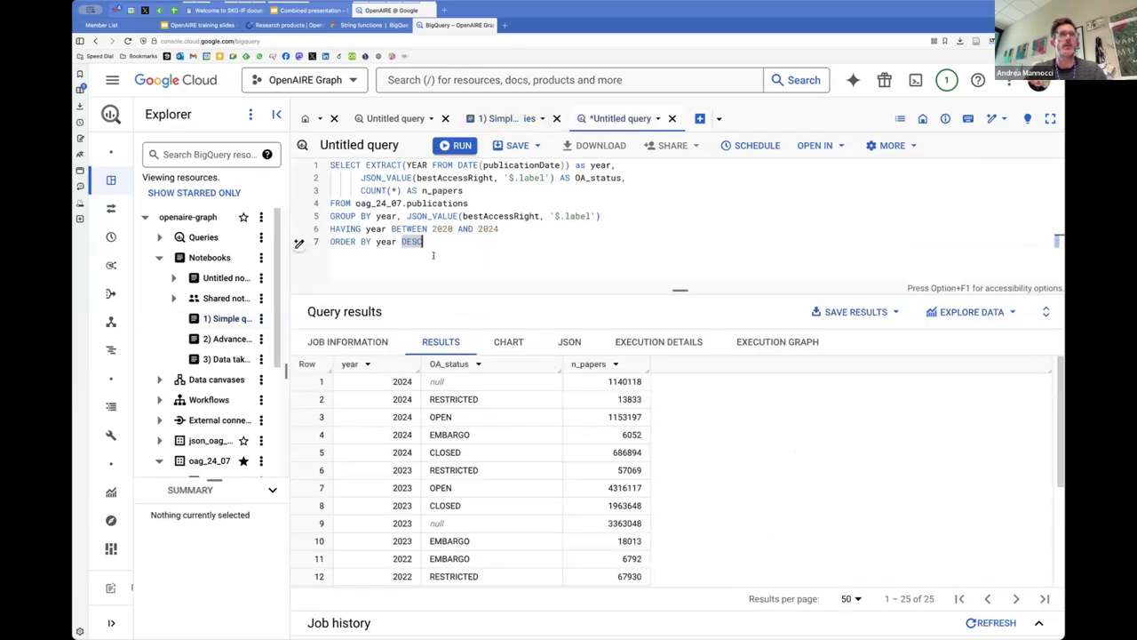
- Replace the whole query with the copied "explore instances" SQL and run it
{"action": "left_click", "coordinate": [422, 255]}
{"action": "key", "text": "ctrl+a"}
{"action": "key", "text": "ctrl+v"}
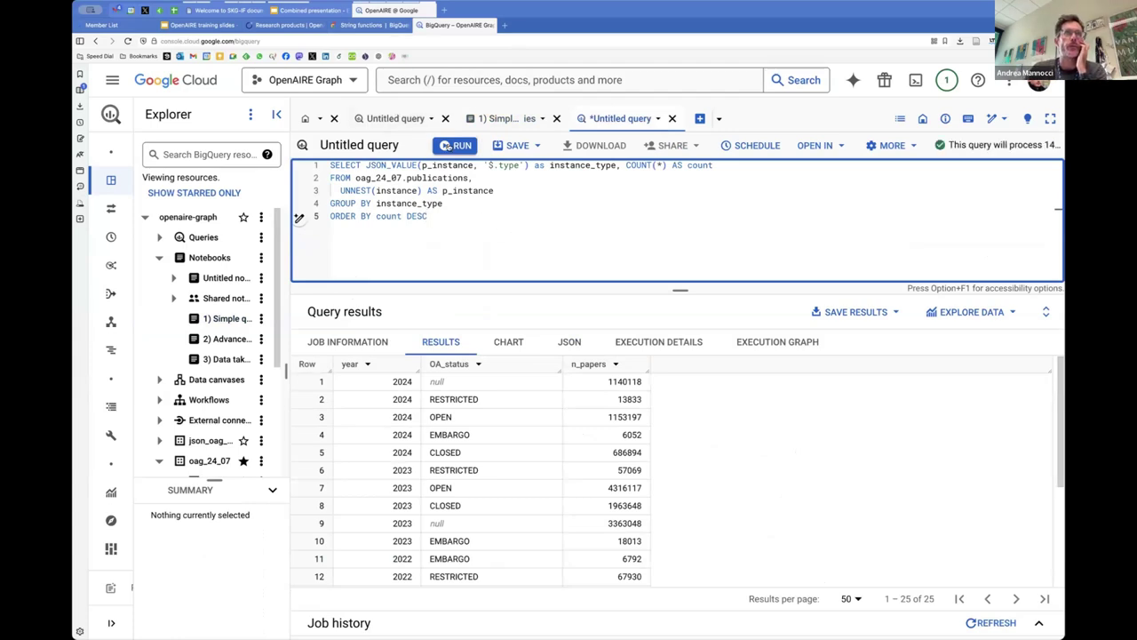
{"action": "left_click", "coordinate": [456, 146]}
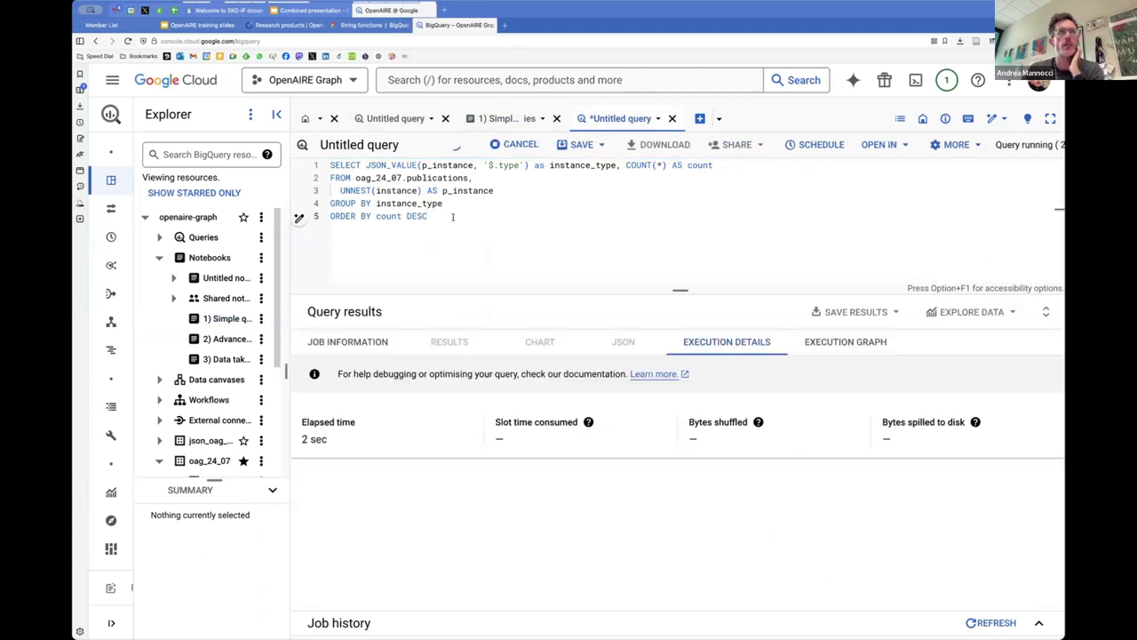
- Examine the FROM oag_24_07.publications clause and the UNNEST(instance) AS p_instance line of the query
{"action": "left_click", "coordinate": [500, 190]}
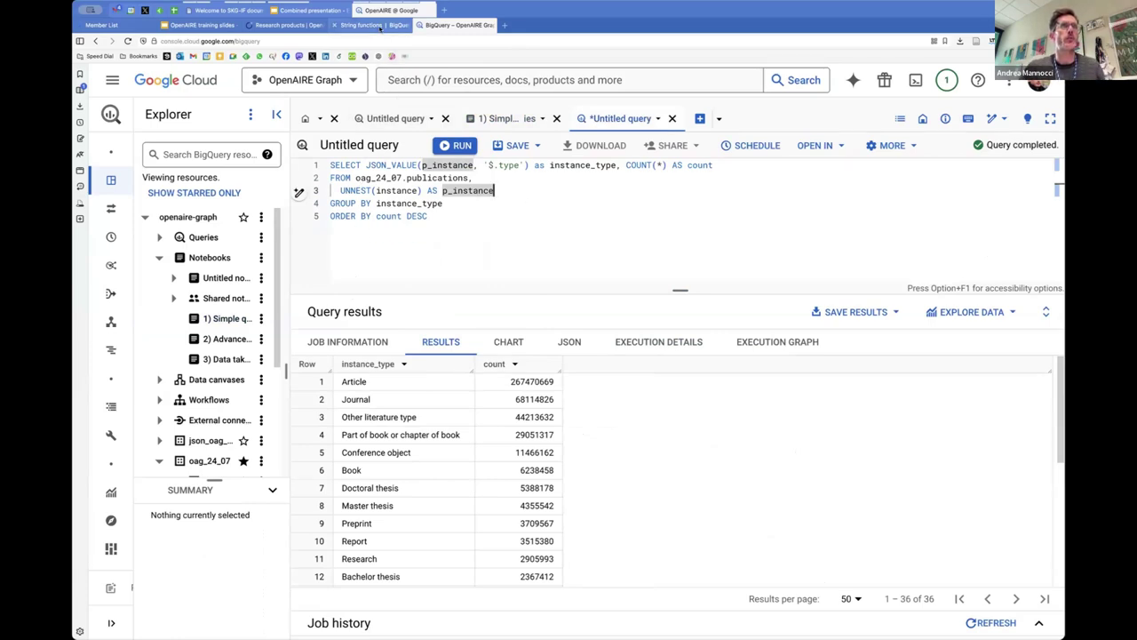
{"action": "key", "text": "Down"}
{"action": "key", "text": "Down"}
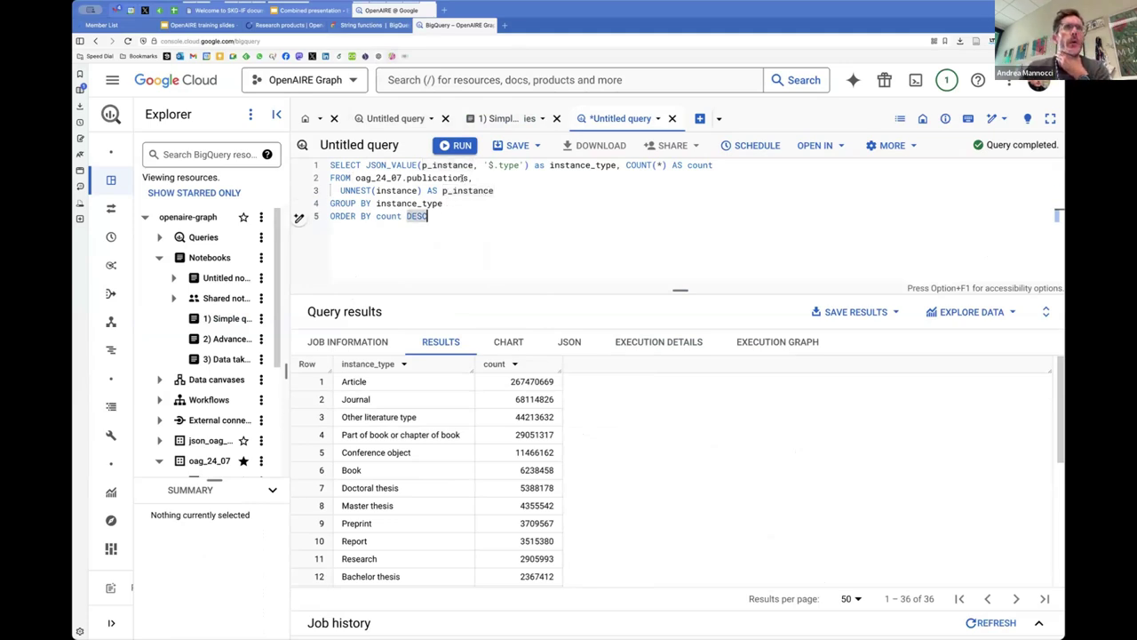
{"action": "left_click_drag", "start_coordinate": [472, 178], "coordinate": [348, 178]}
{"action": "left_click", "coordinate": [472, 178]}
{"action": "left_click_drag", "start_coordinate": [472, 178], "coordinate": [329, 177]}
{"action": "left_click", "coordinate": [339, 190]}
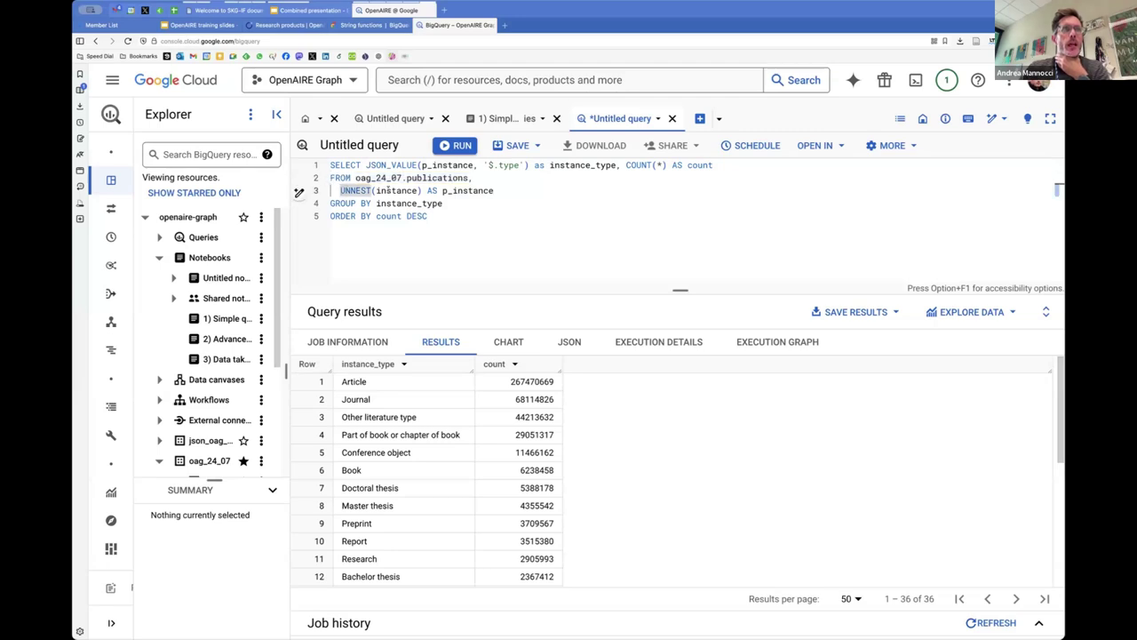
- Review the instance field's cardinality and array structure in the OpenAIRE Graph Research products documentation, and return to the BigQuery query
{"action": "left_click", "coordinate": [284, 24]}
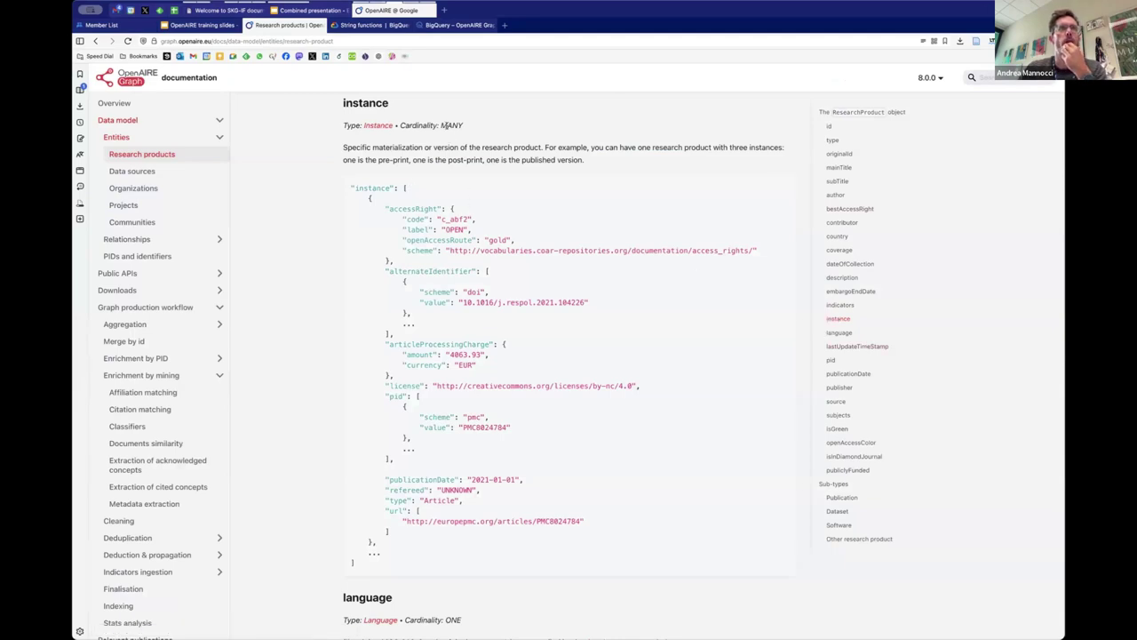
{"action": "double_click", "coordinate": [444, 126]}
{"action": "left_click_drag", "start_coordinate": [402, 187], "coordinate": [413, 187]}
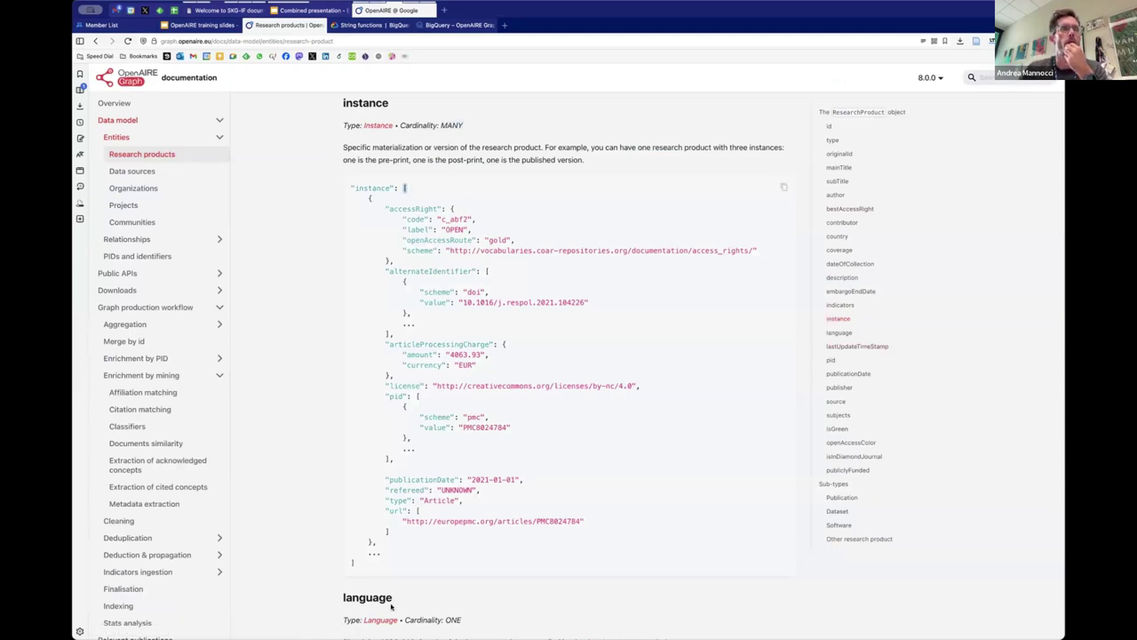
{"action": "key", "text": "ctrl+a"}
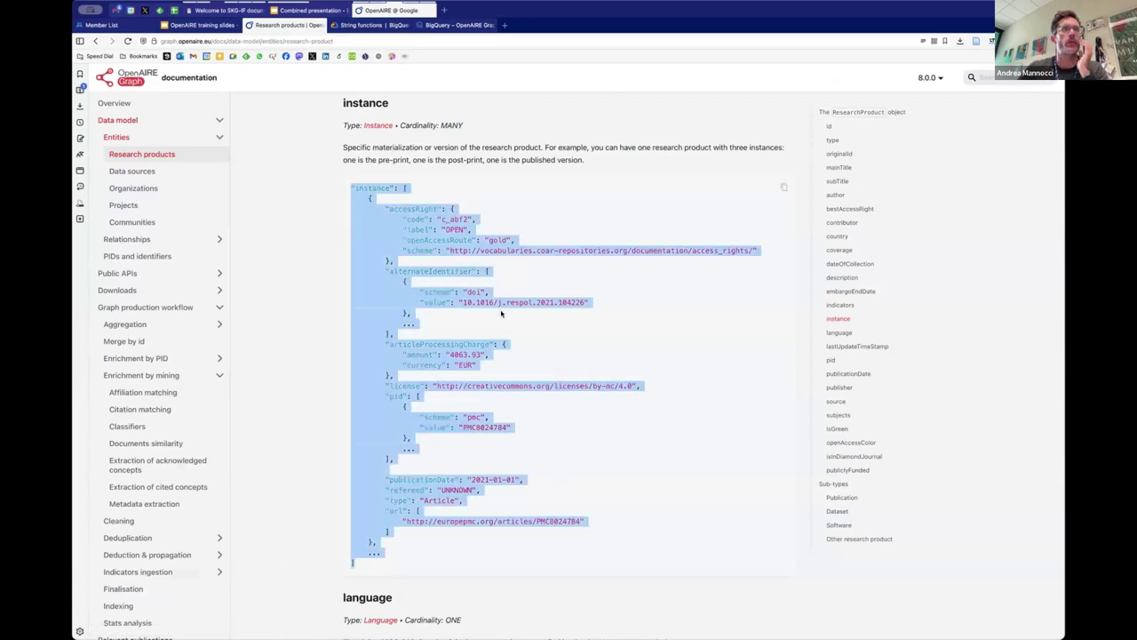
{"action": "left_click", "coordinate": [369, 199]}
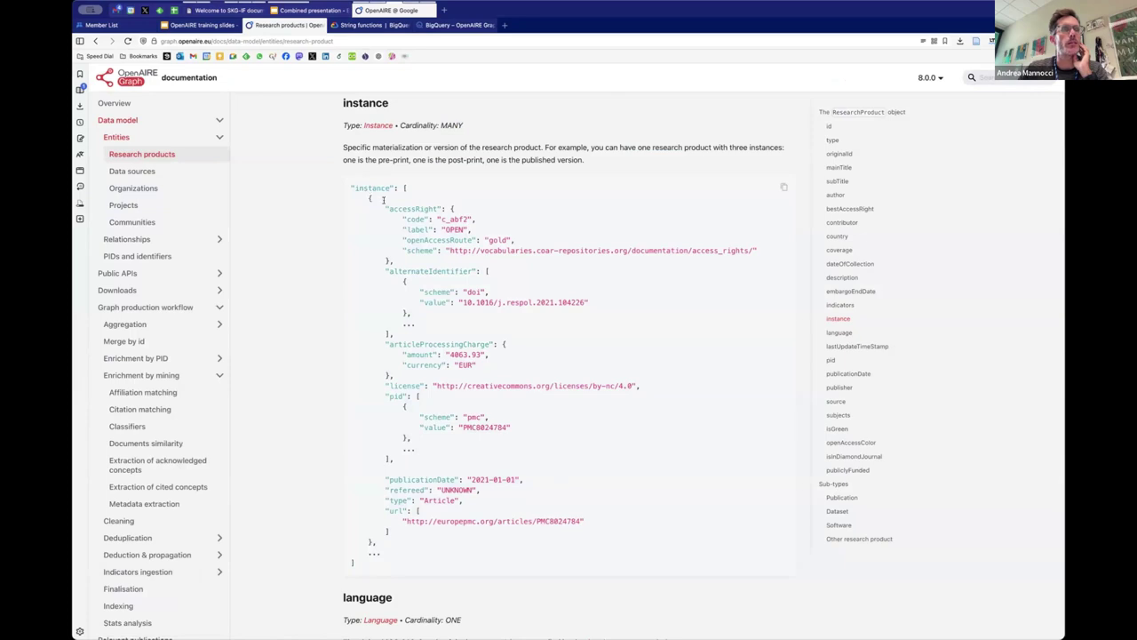
{"action": "left_click_drag", "start_coordinate": [384, 200], "coordinate": [399, 543]}
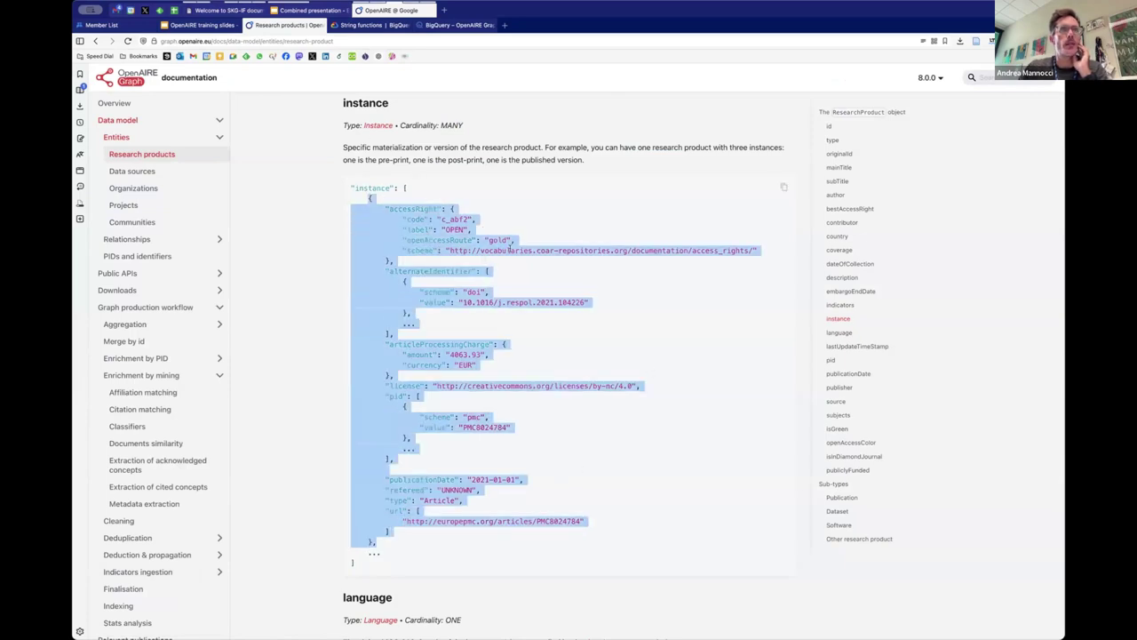
{"action": "left_click", "coordinate": [574, 301]}
{"action": "scroll", "coordinate": [569, 299], "scroll_direction": "down", "scroll_amount": 1}
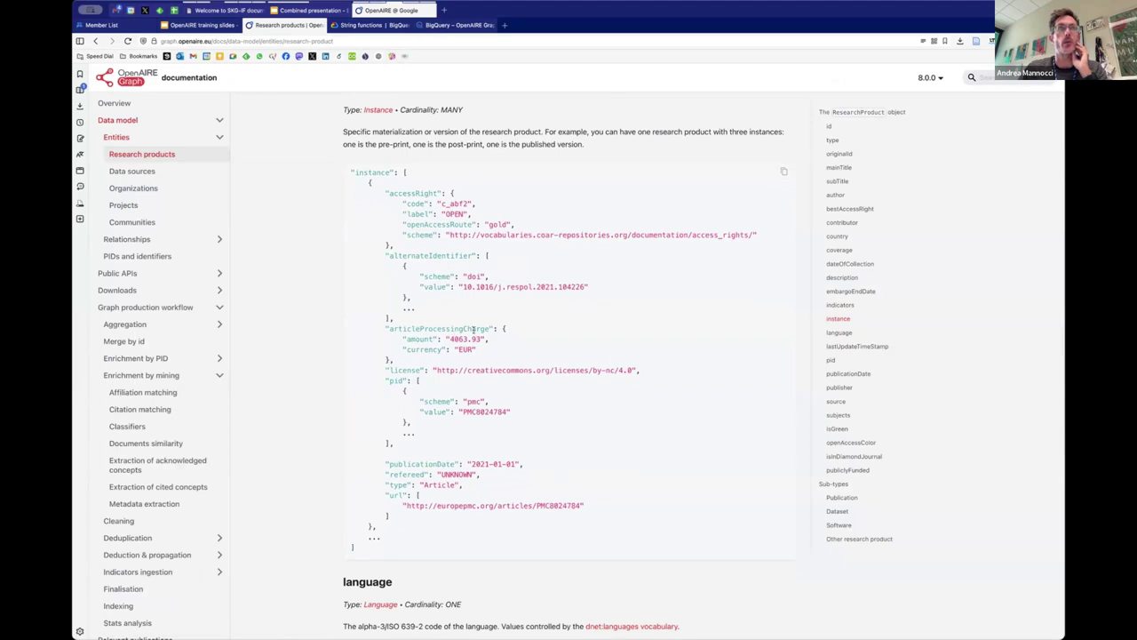
{"action": "left_click", "coordinate": [448, 27]}
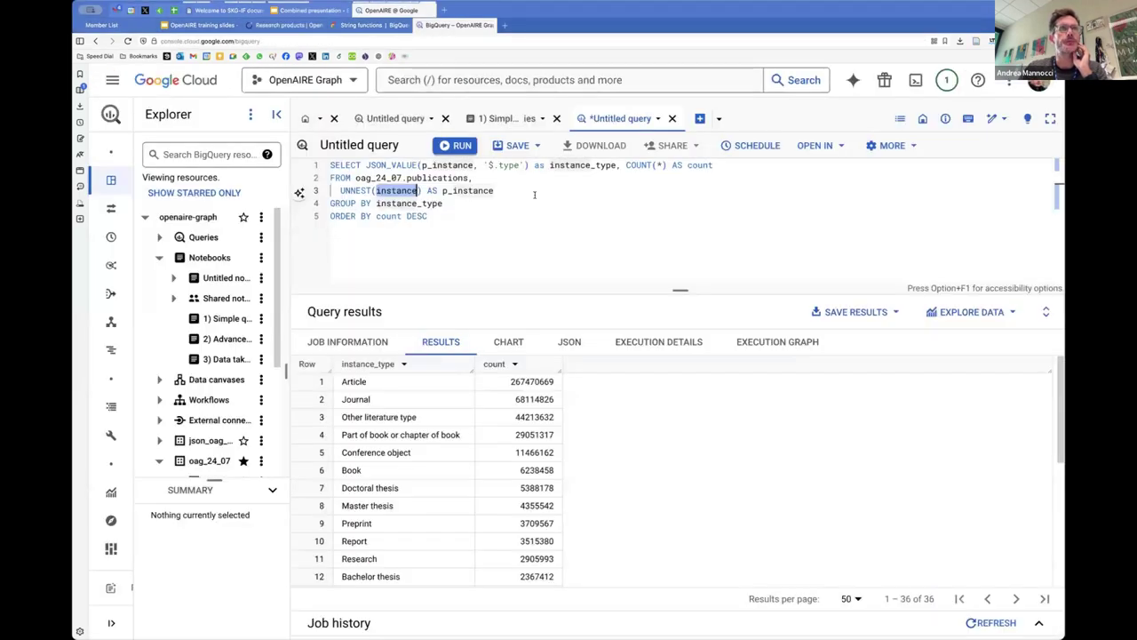
- Relate the p_instance alias to the type field in the documentation's instance example, and return to the query
{"action": "left_click", "coordinate": [431, 165]}
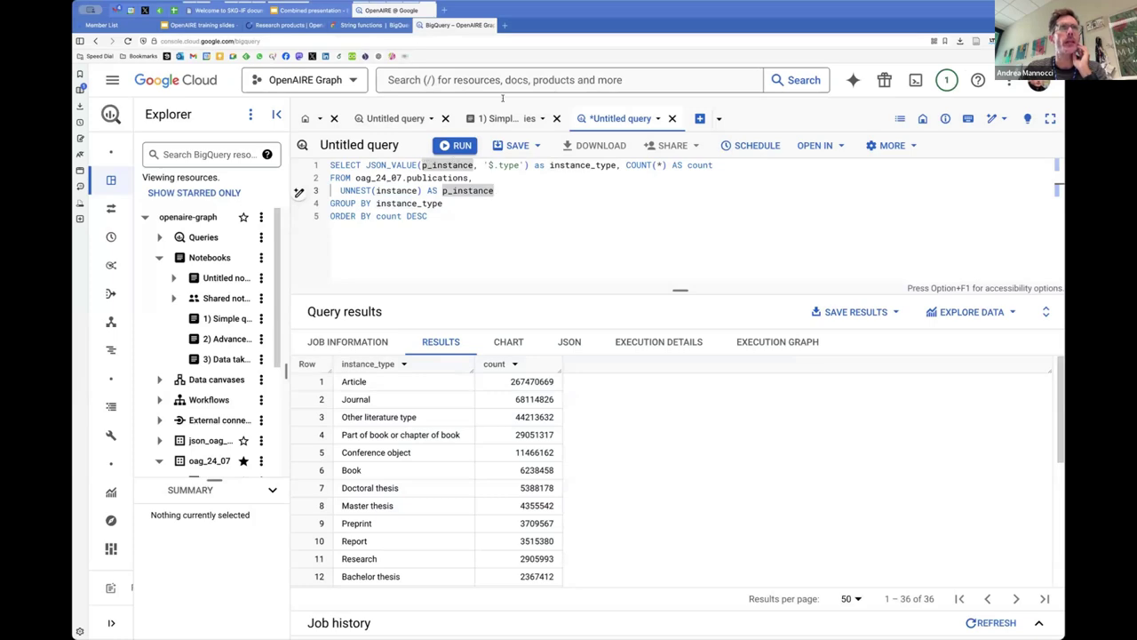
{"action": "left_click", "coordinate": [367, 25]}
{"action": "left_click", "coordinate": [286, 25]}
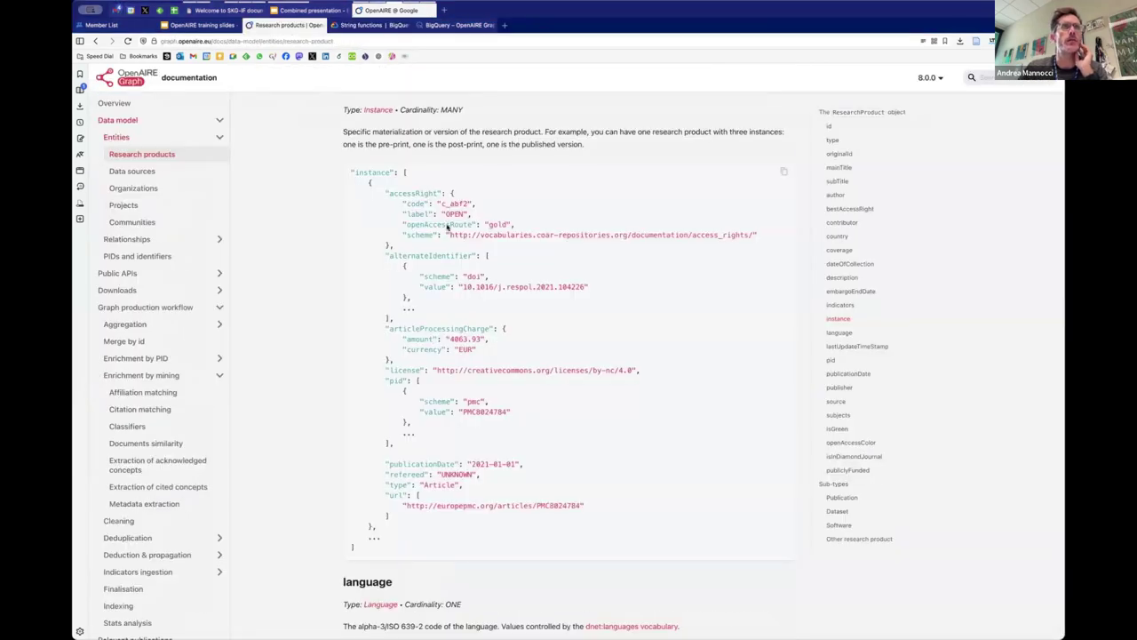
{"action": "left_click_drag", "start_coordinate": [382, 485], "coordinate": [482, 487]}
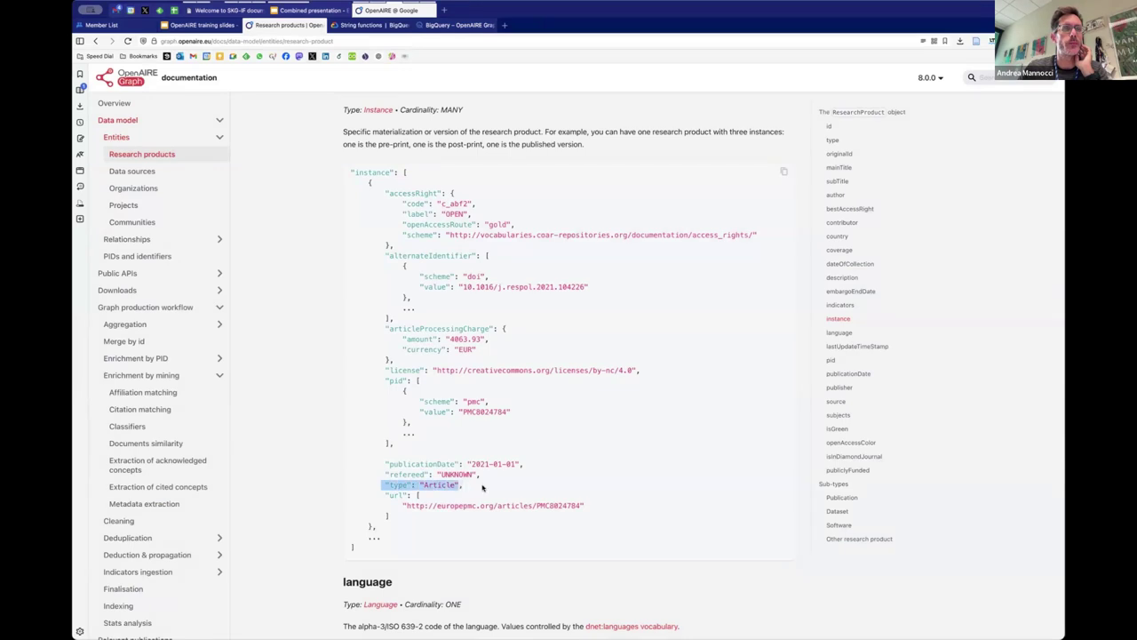
{"action": "left_click", "coordinate": [488, 487]}
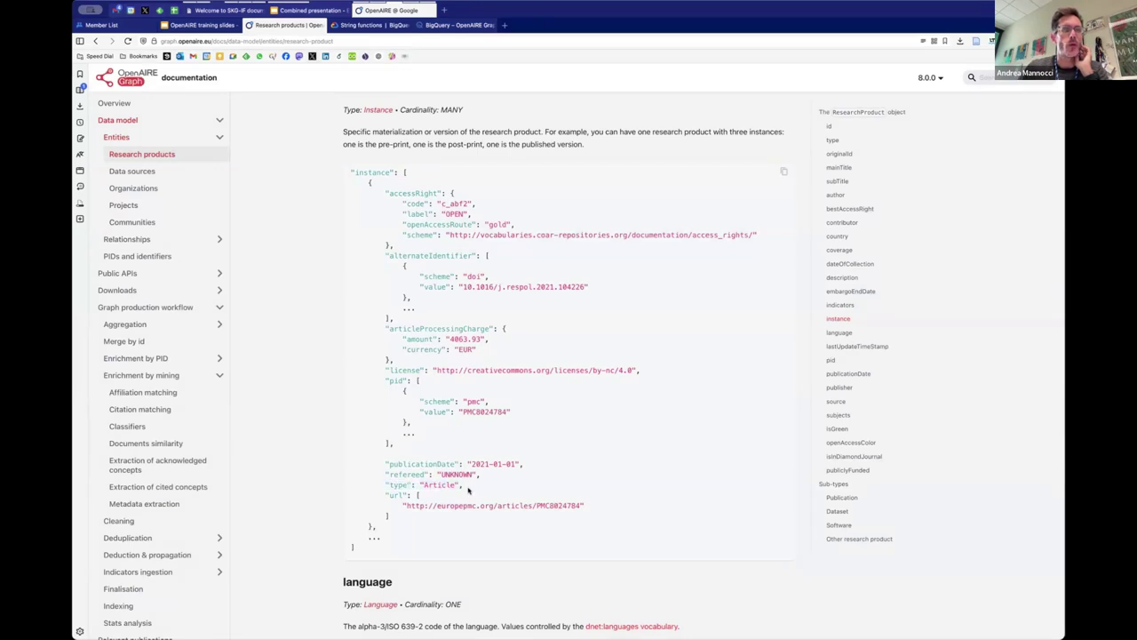
{"action": "left_click_drag", "start_coordinate": [464, 487], "coordinate": [384, 485]}
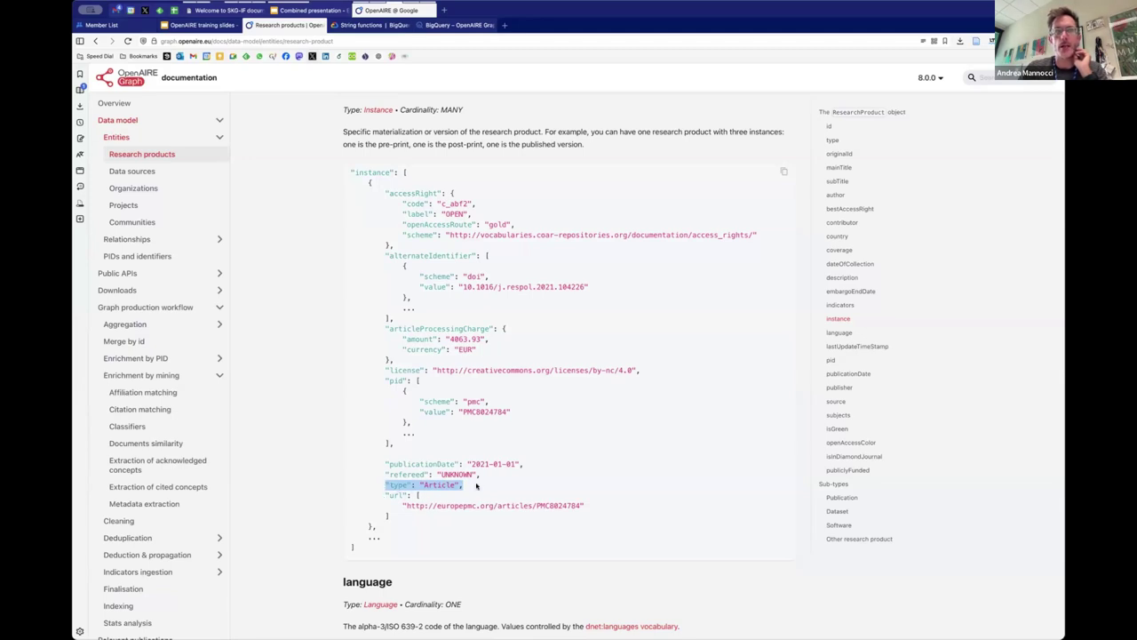
{"action": "left_click", "coordinate": [388, 488]}
{"action": "left_click_drag", "start_coordinate": [388, 487], "coordinate": [463, 486]}
{"action": "left_click", "coordinate": [398, 478]}
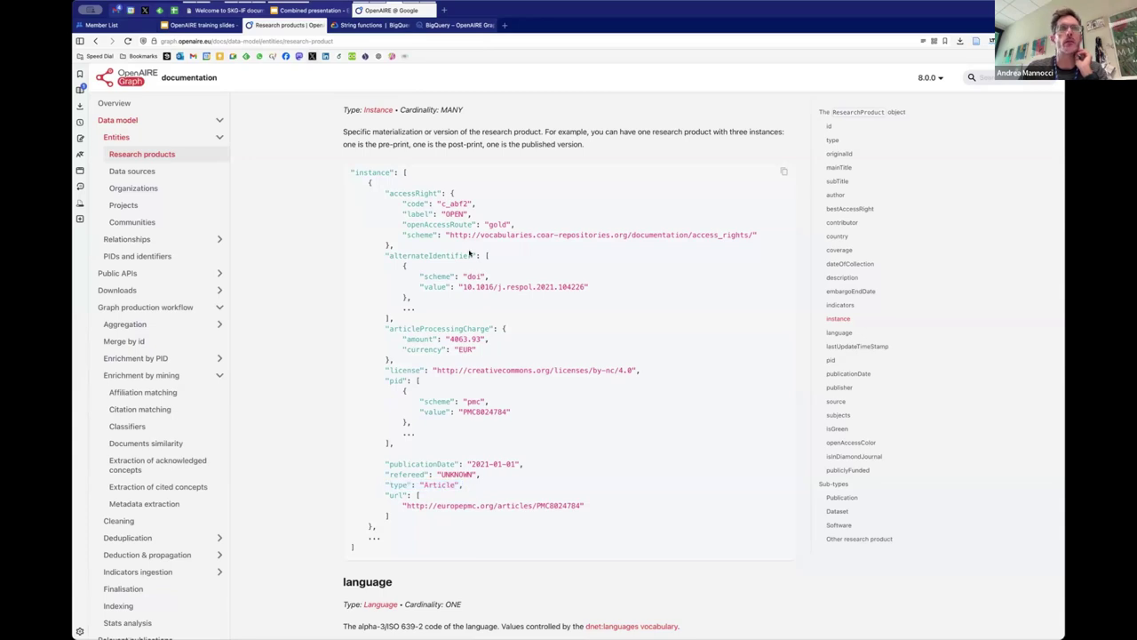
{"action": "double_click", "coordinate": [395, 484]}
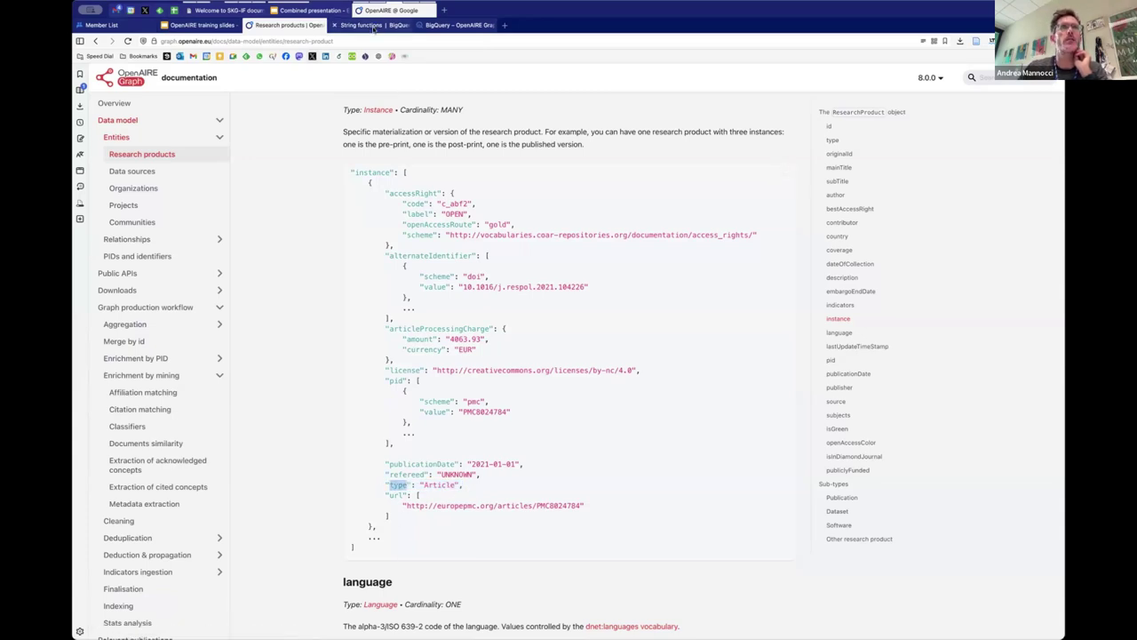
{"action": "left_click", "coordinate": [455, 25]}
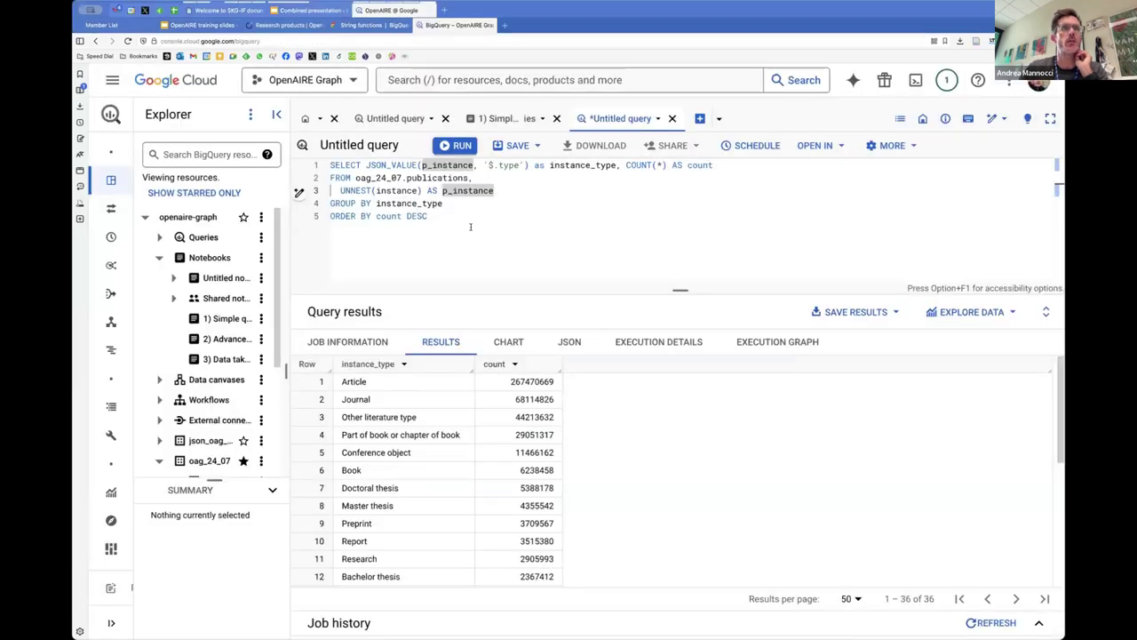
- Examine the SELECT expressions: the JSON_VALUE of p_instance with '$.type' as instance_type, and COUNT(*) AS count
{"action": "left_click", "coordinate": [449, 218]}
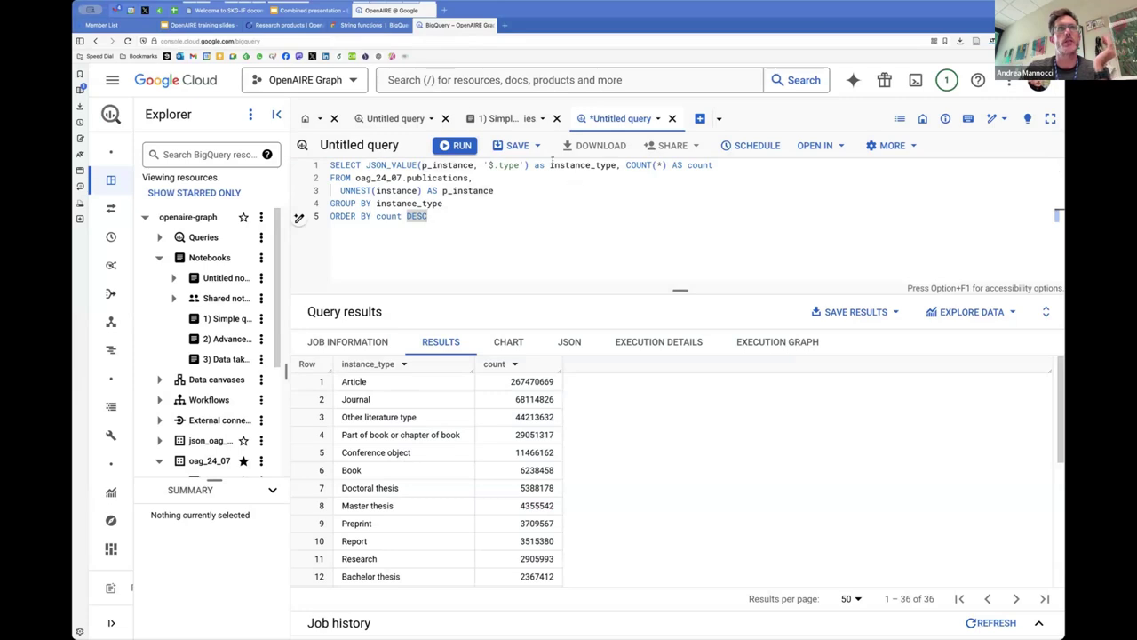
{"action": "left_click", "coordinate": [502, 189]}
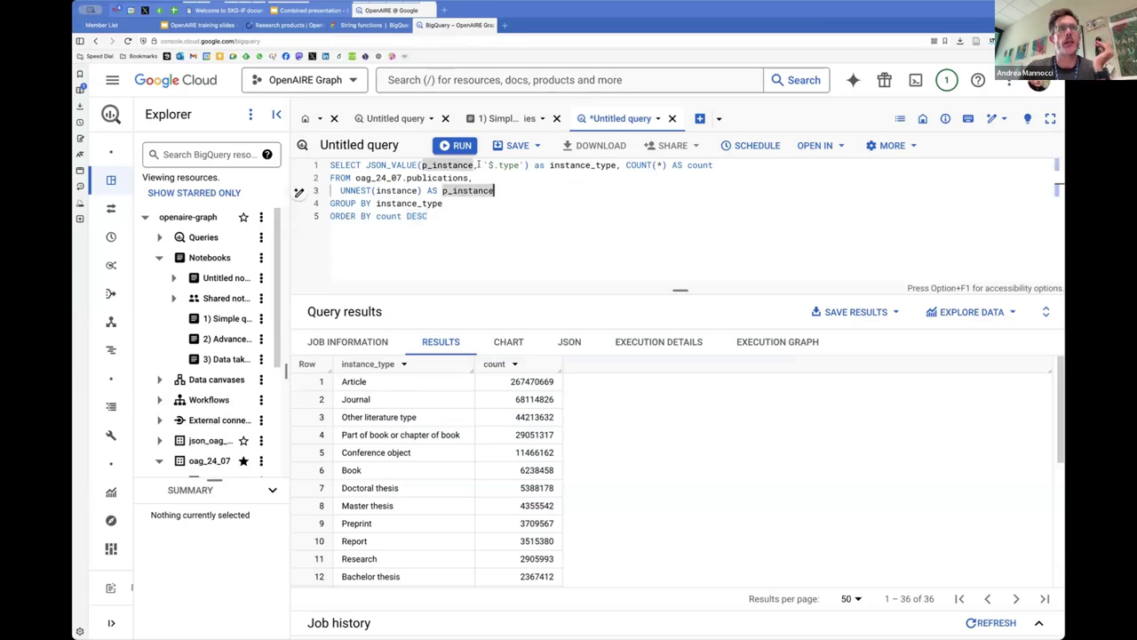
{"action": "left_click_drag", "start_coordinate": [483, 165], "coordinate": [524, 165]}
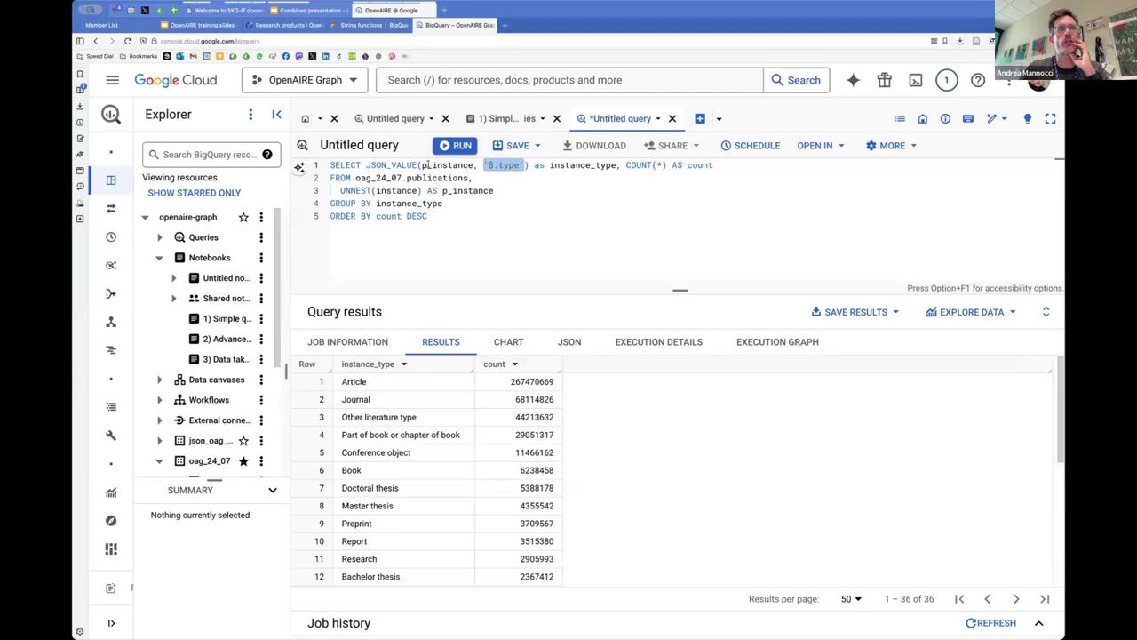
{"action": "left_click", "coordinate": [574, 166]}
{"action": "left_click", "coordinate": [738, 166]}
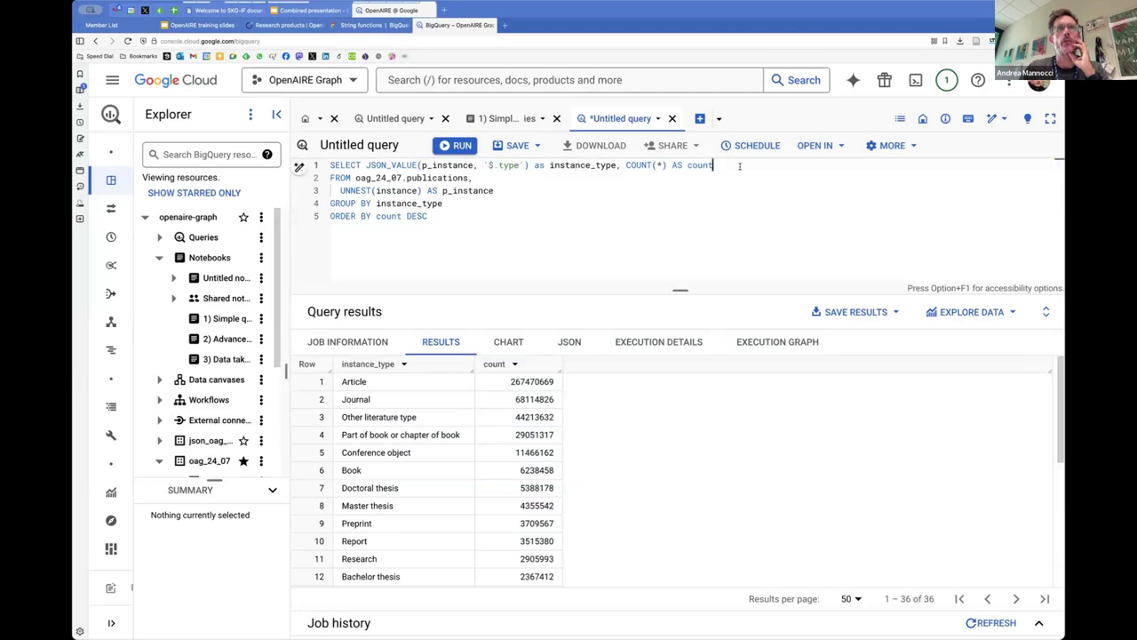
{"action": "left_click_drag", "start_coordinate": [646, 166], "coordinate": [626, 166]}
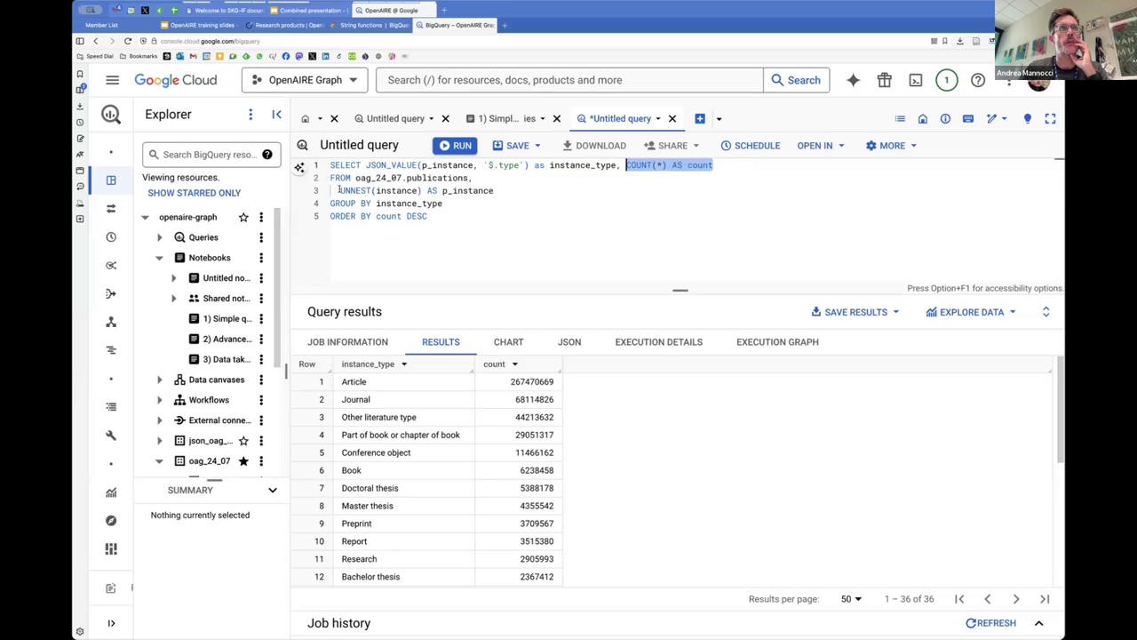
- Examine how the comma after oag_24_07.publications combines the table with UNNEST(instance) AS p_instance
{"action": "left_click_drag", "start_coordinate": [334, 190], "coordinate": [443, 203]}
{"action": "left_click_drag", "start_coordinate": [511, 191], "coordinate": [512, 192]}
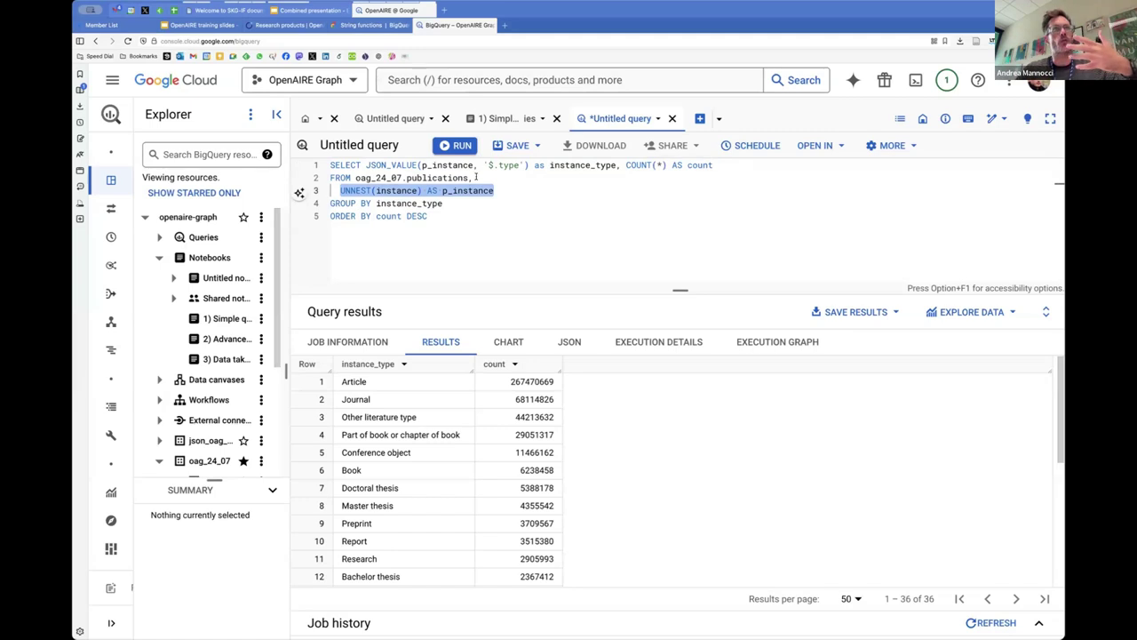
{"action": "left_click", "coordinate": [472, 178]}
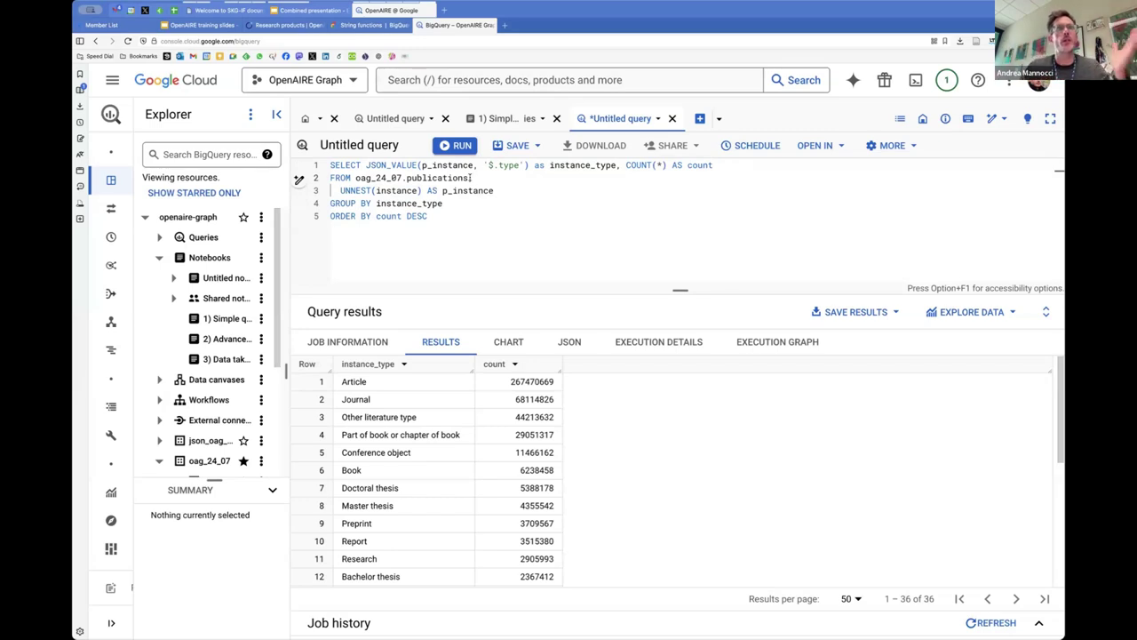
{"action": "left_click", "coordinate": [522, 190]}
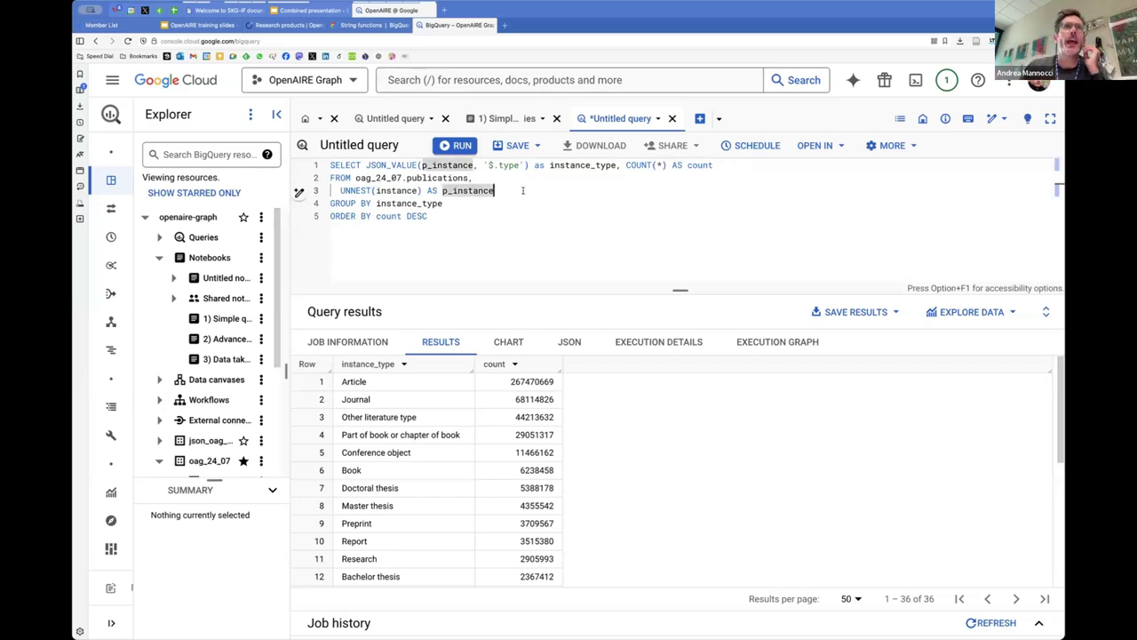
- Examine the GROUP BY instance_type and ORDER BY count DESC clauses
{"action": "triple_click", "coordinate": [455, 206]}
{"action": "left_click", "coordinate": [441, 217]}
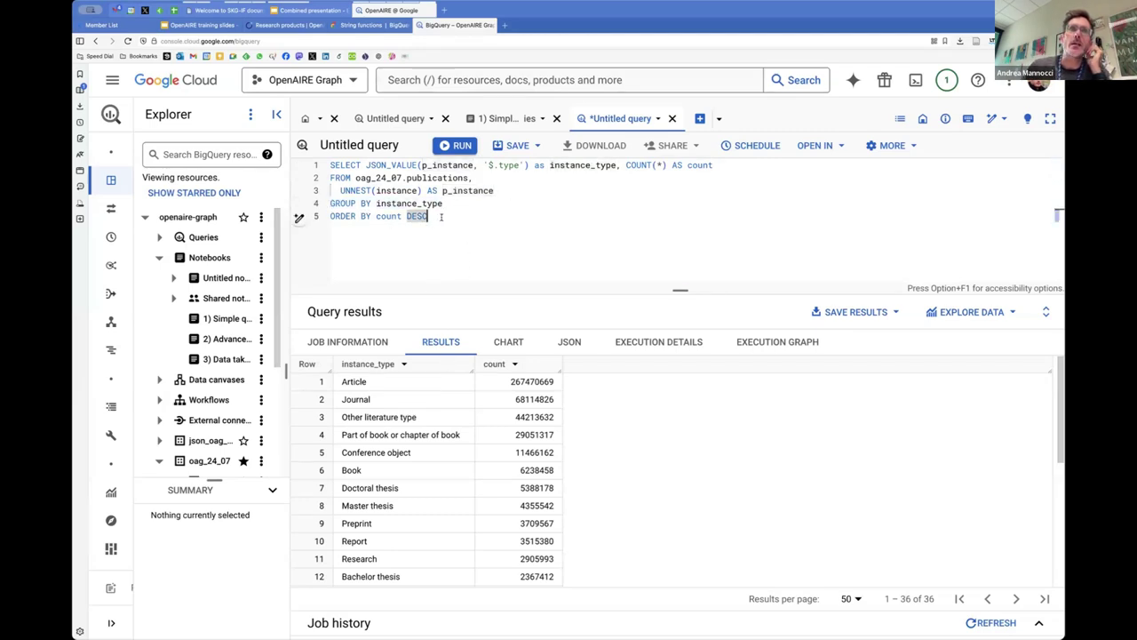
{"action": "left_click_drag", "start_coordinate": [440, 216], "coordinate": [364, 216]}
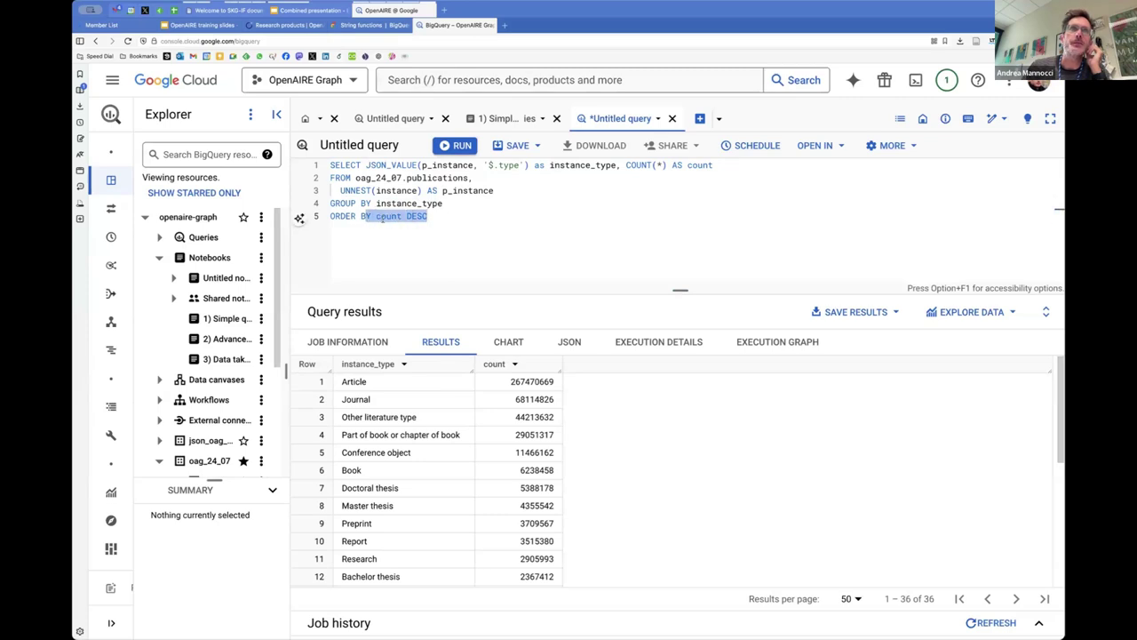
{"action": "left_click", "coordinate": [383, 218]}
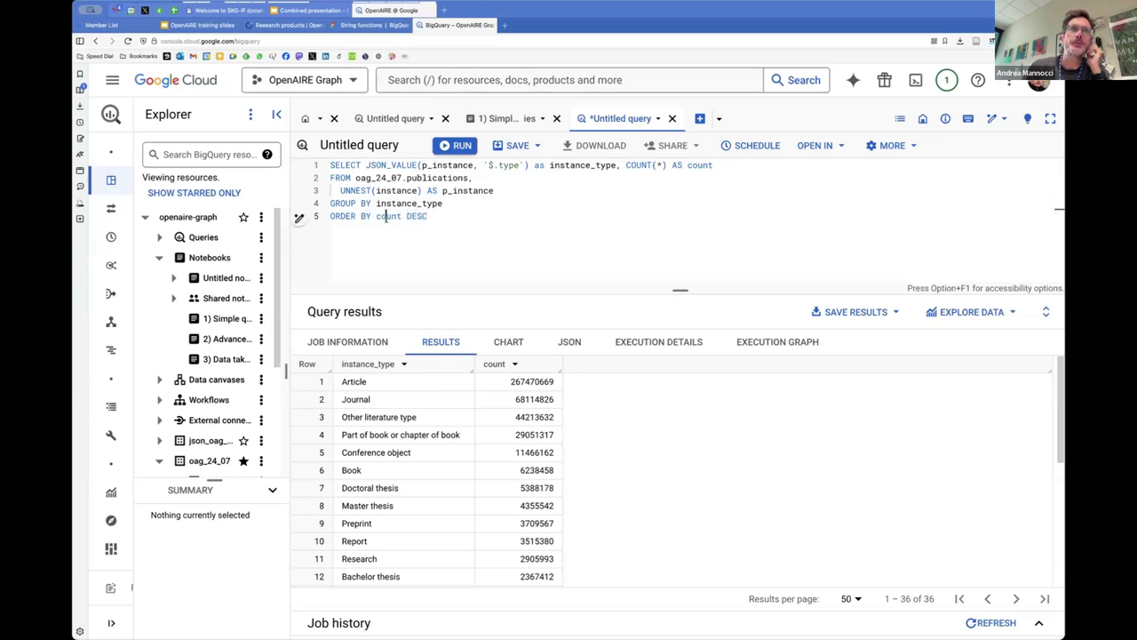
- Rename the COUNT(*) alias in the SELECT clause to n_instances
{"action": "double_click", "coordinate": [699, 164]}
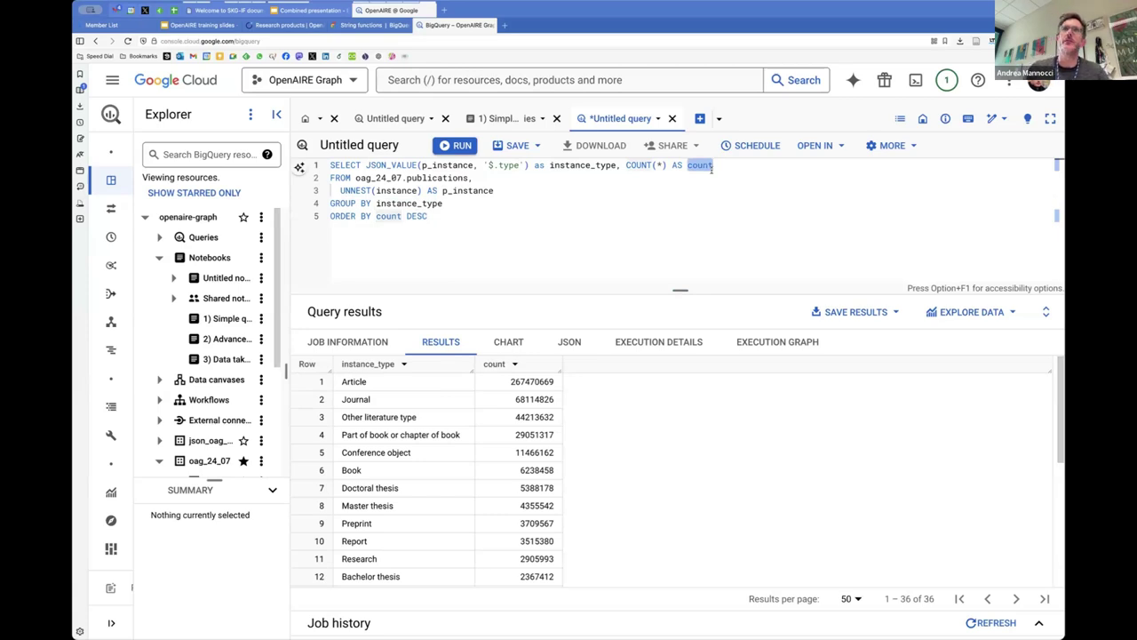
{"action": "type", "text": "n_"}
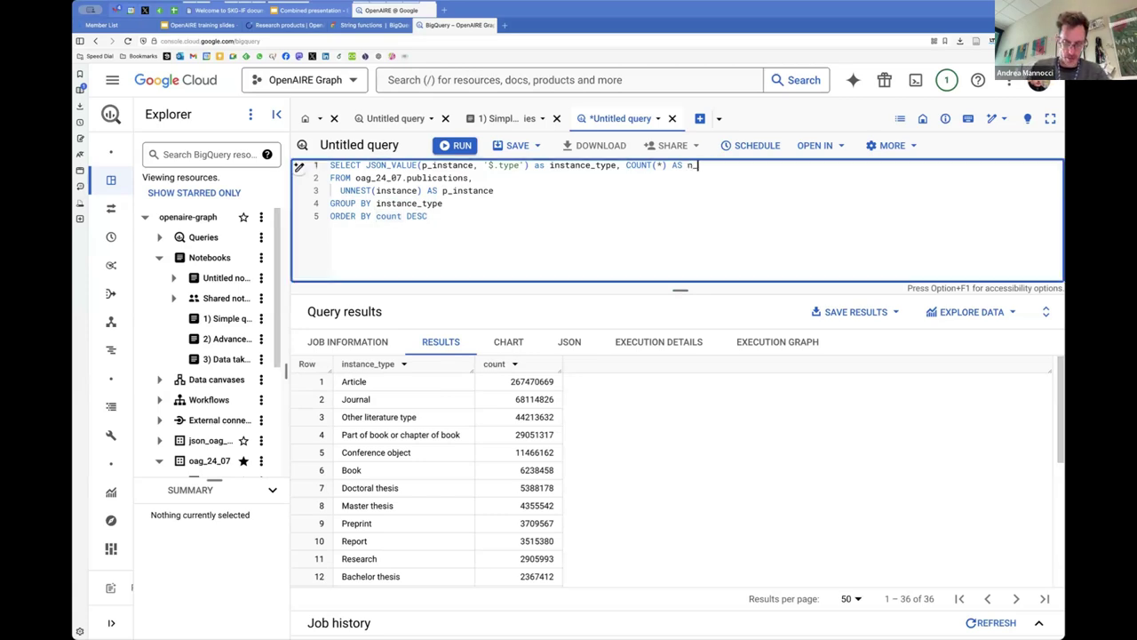
{"action": "type", "text": "insta"}
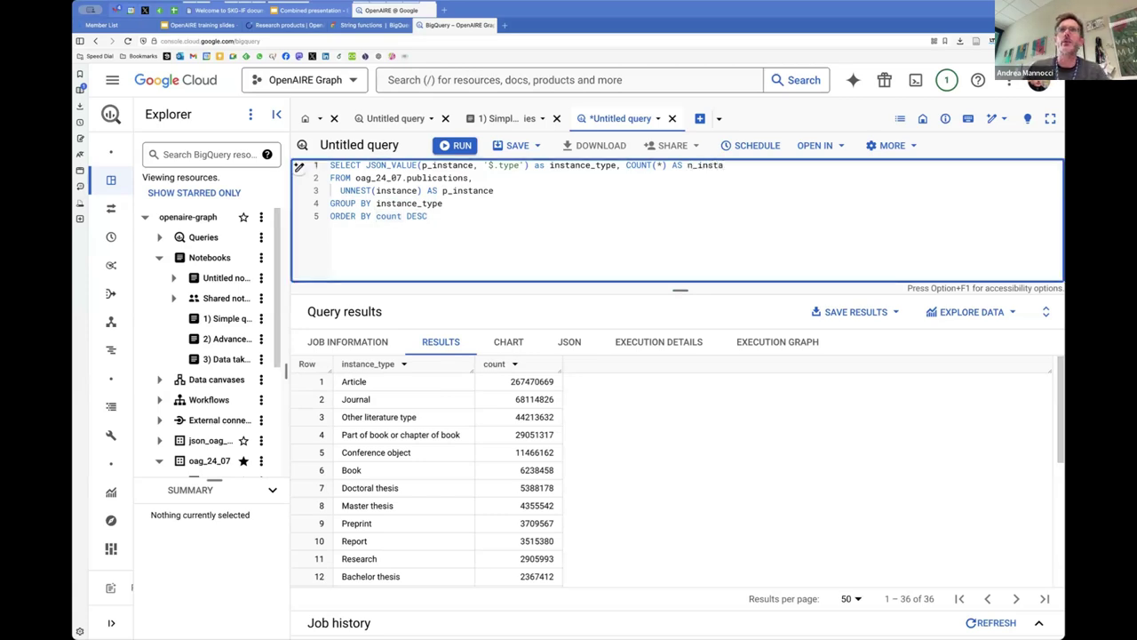
{"action": "type", "text": "ce"}
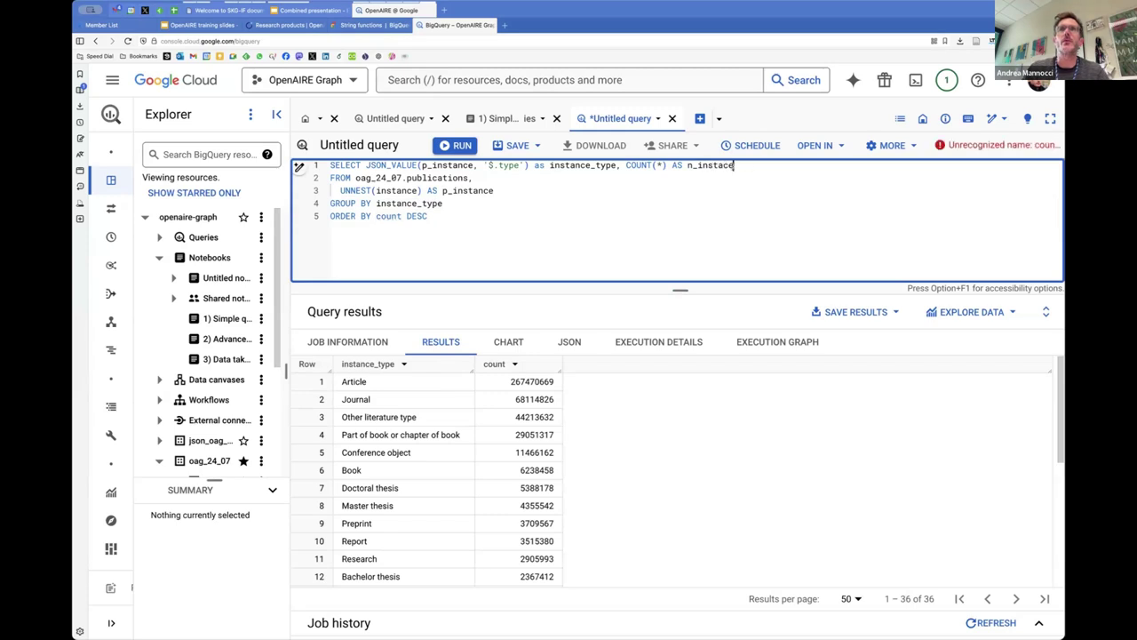
{"action": "double_click", "coordinate": [717, 166]}
{"action": "left_click", "coordinate": [724, 165]}
{"action": "type", "text": "n"}
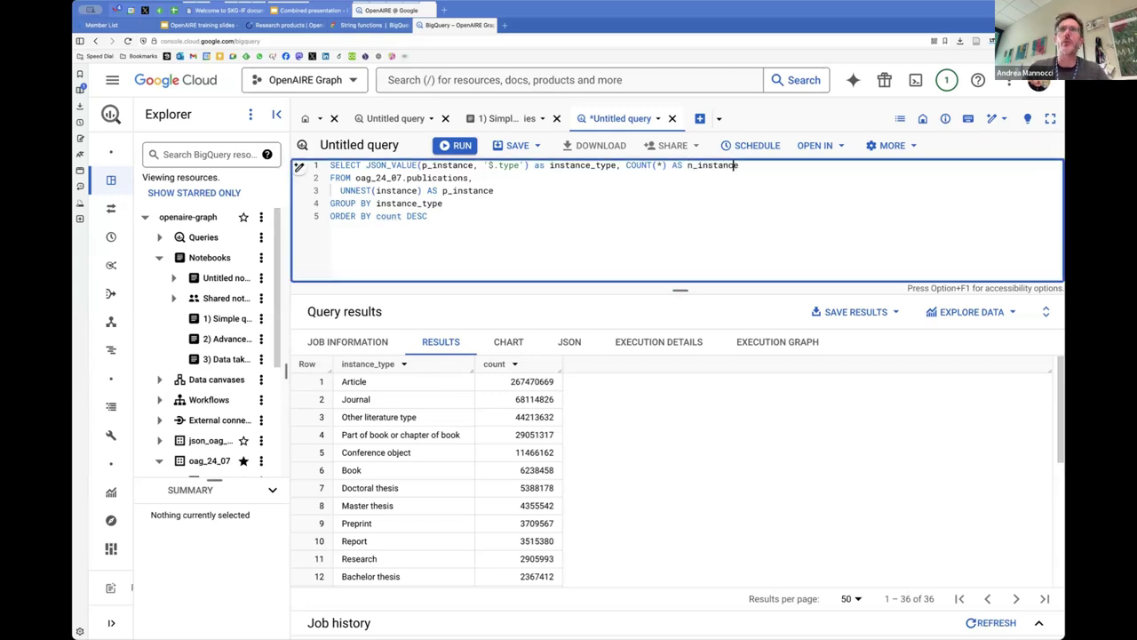
{"action": "key", "text": "End"}
{"action": "type", "text": "s"}
- Reuse the n_instances alias as the ORDER BY column, add an empty line after the query, and run it
{"action": "double_click", "coordinate": [724, 165]}
{"action": "key", "text": "ctrl+c"}
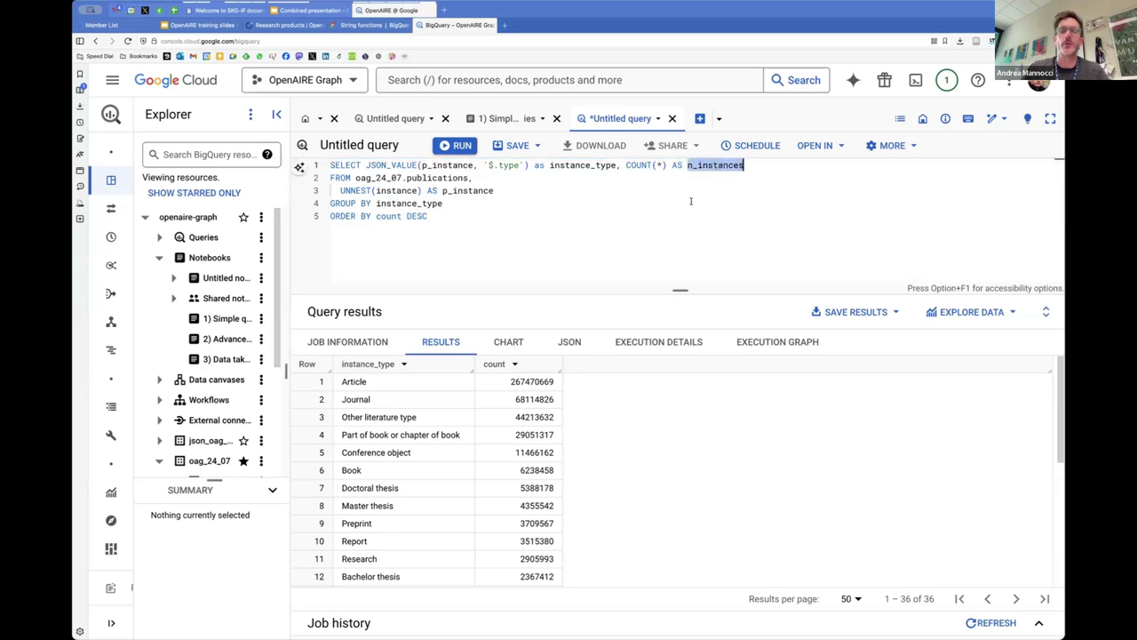
{"action": "double_click", "coordinate": [389, 216]}
{"action": "key", "text": "ctrl+v"}
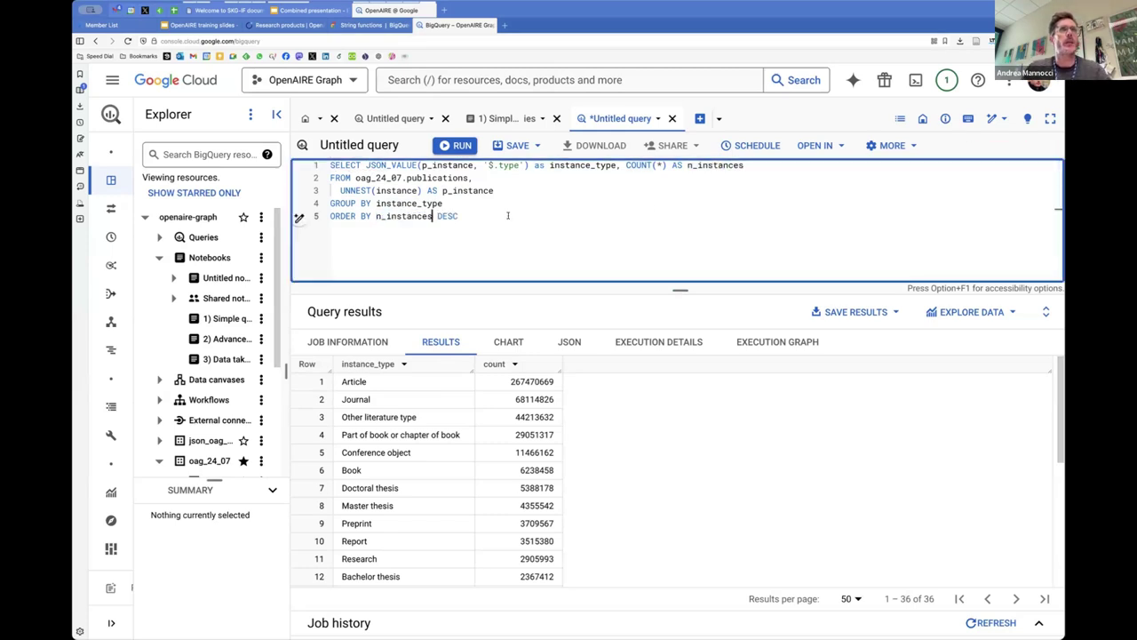
{"action": "left_click", "coordinate": [501, 216]}
{"action": "key", "text": "Return"}
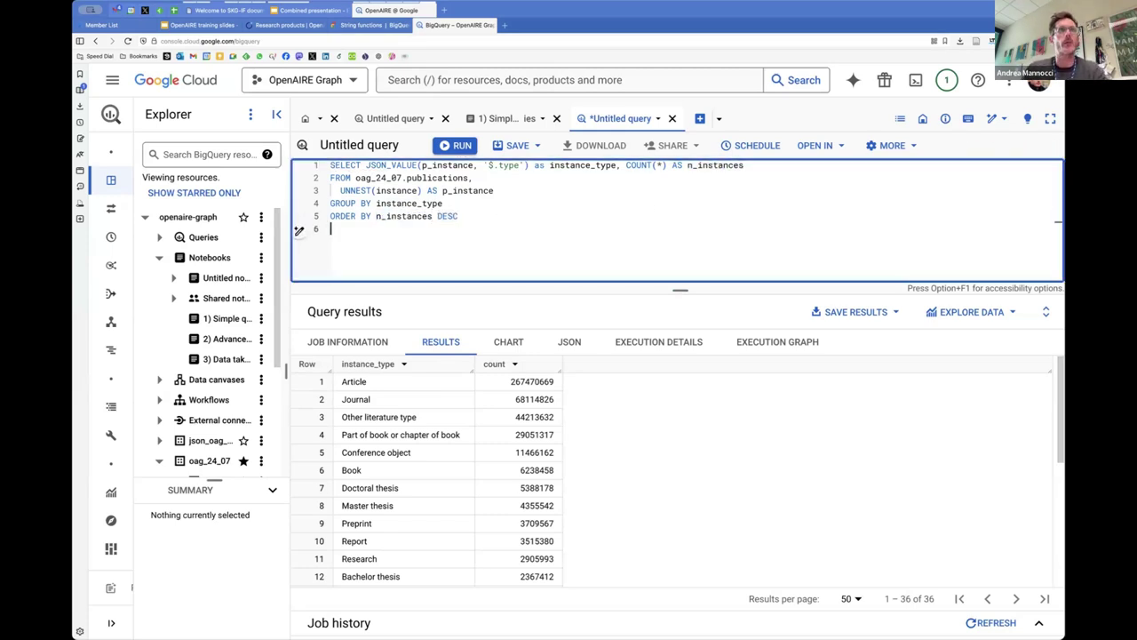
{"action": "left_click", "coordinate": [453, 146]}
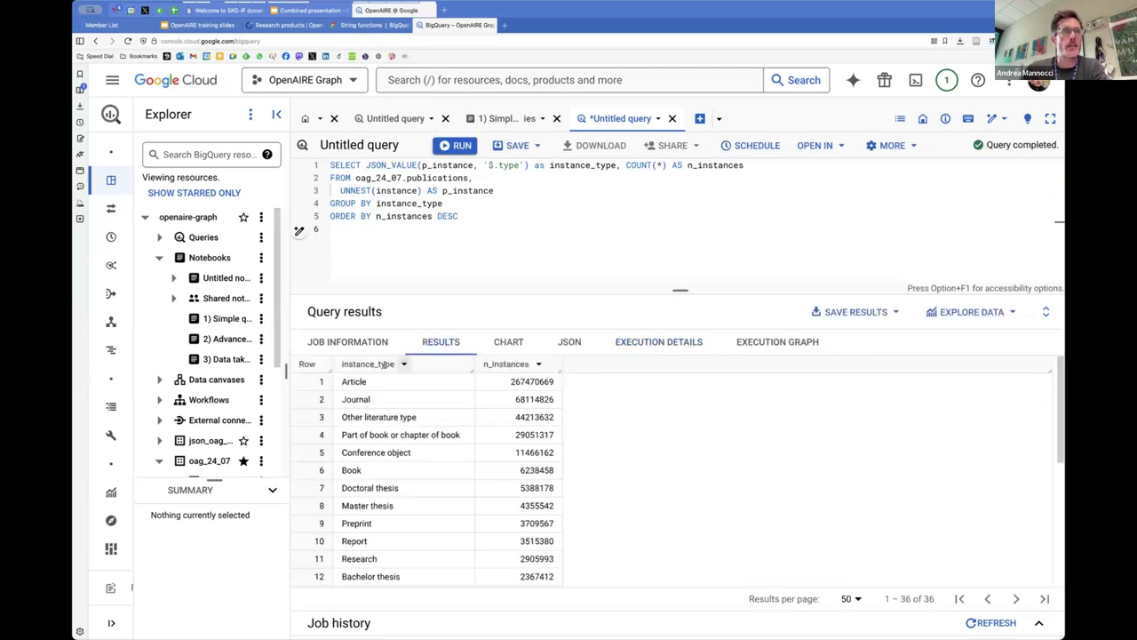
- Examine the full list of instance types and their n_instances values in a taller results area, then enlarge the query editor
{"action": "scroll", "coordinate": [488, 463], "scroll_direction": "down", "scroll_amount": 1}
{"action": "scroll", "coordinate": [444, 414], "scroll_direction": "up", "scroll_amount": 1}
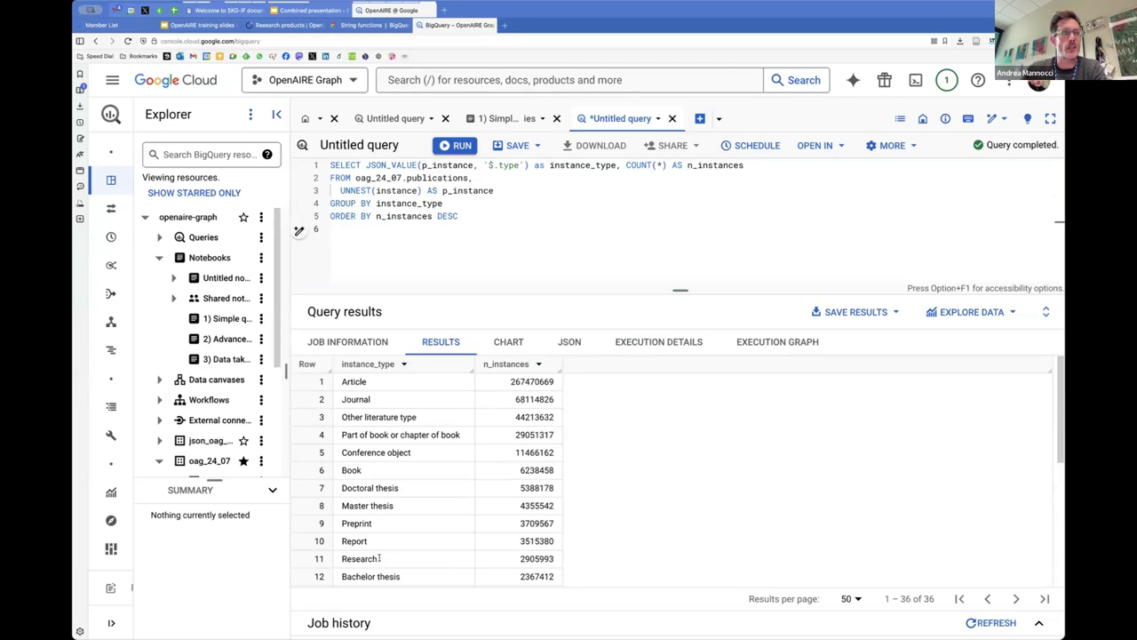
{"action": "scroll", "coordinate": [380, 559], "scroll_direction": "down", "scroll_amount": 1}
{"action": "left_click_drag", "start_coordinate": [681, 289], "coordinate": [681, 216]}
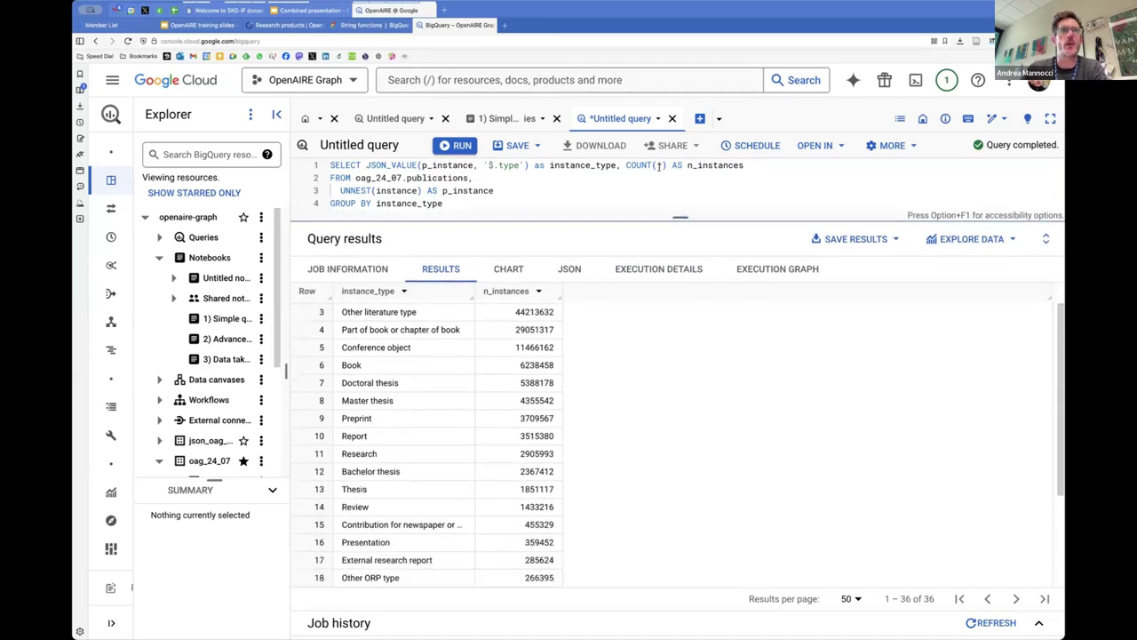
{"action": "scroll", "coordinate": [434, 390], "scroll_direction": "up", "scroll_amount": 1}
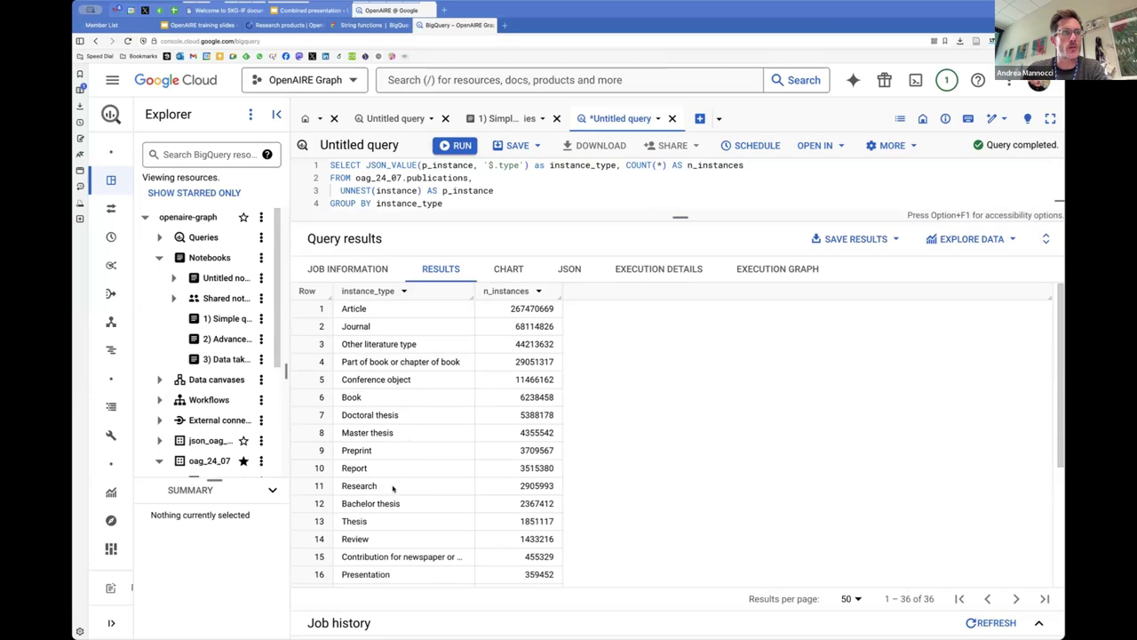
{"action": "scroll", "coordinate": [390, 484], "scroll_direction": "down", "scroll_amount": 2}
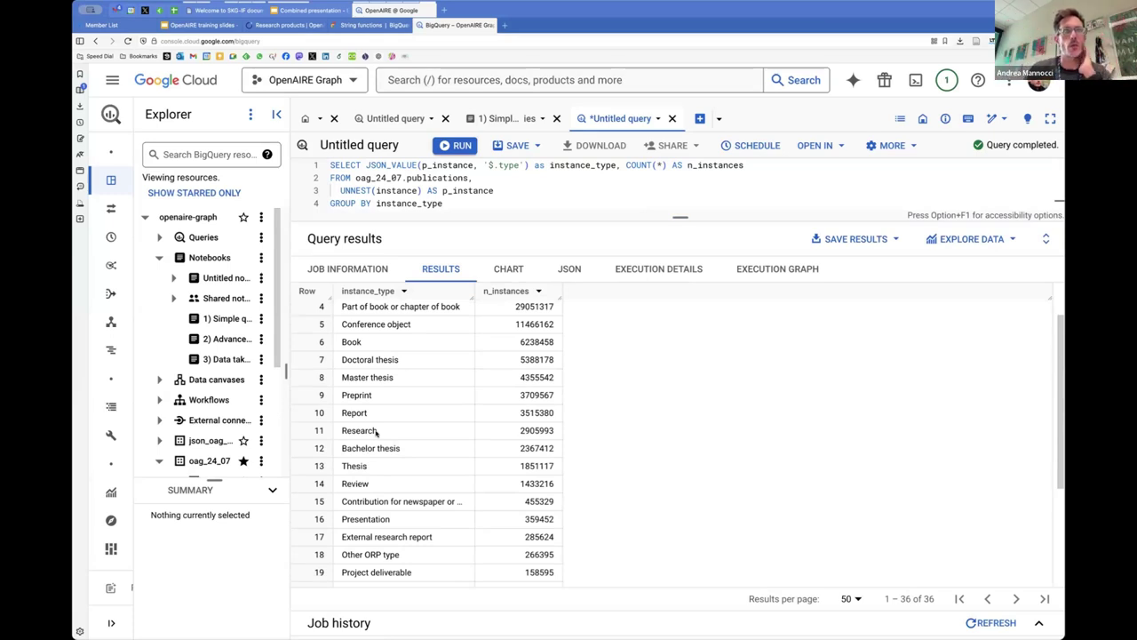
{"action": "scroll", "coordinate": [394, 407], "scroll_direction": "down", "scroll_amount": 2}
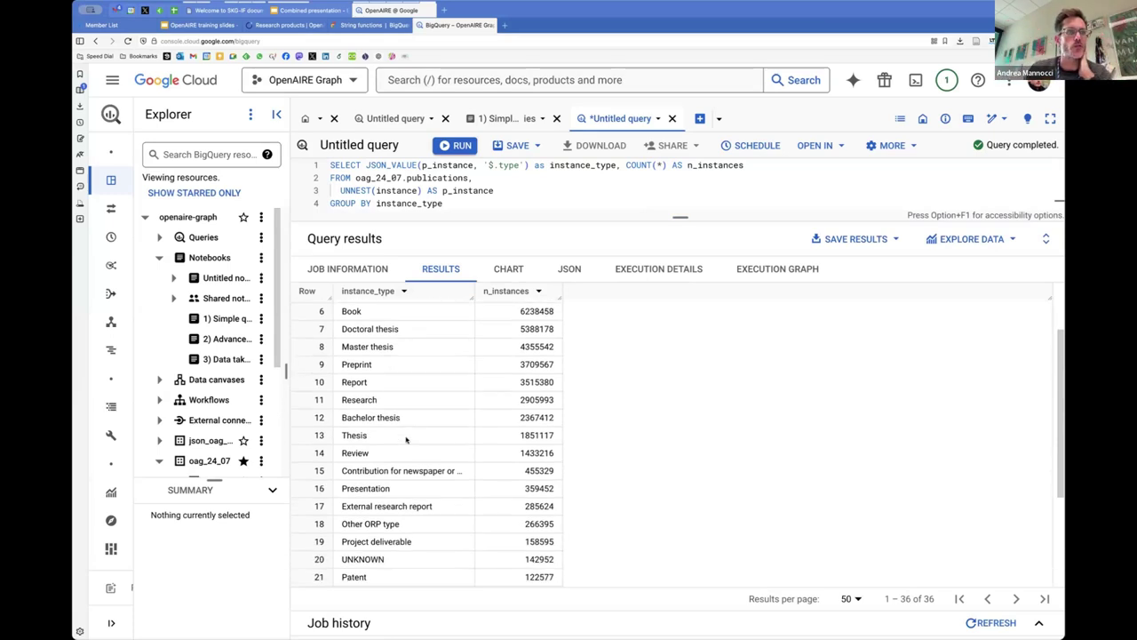
{"action": "scroll", "coordinate": [396, 408], "scroll_direction": "down", "scroll_amount": 3}
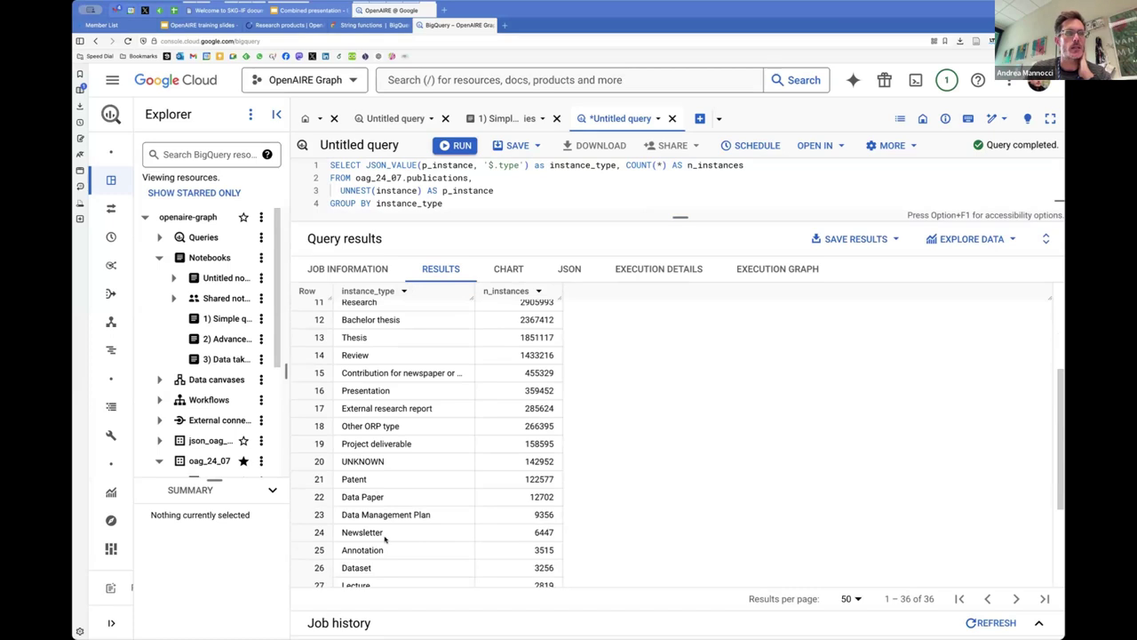
{"action": "scroll", "coordinate": [400, 535], "scroll_direction": "down", "scroll_amount": 4}
{"action": "scroll", "coordinate": [401, 533], "scroll_direction": "down", "scroll_amount": 3}
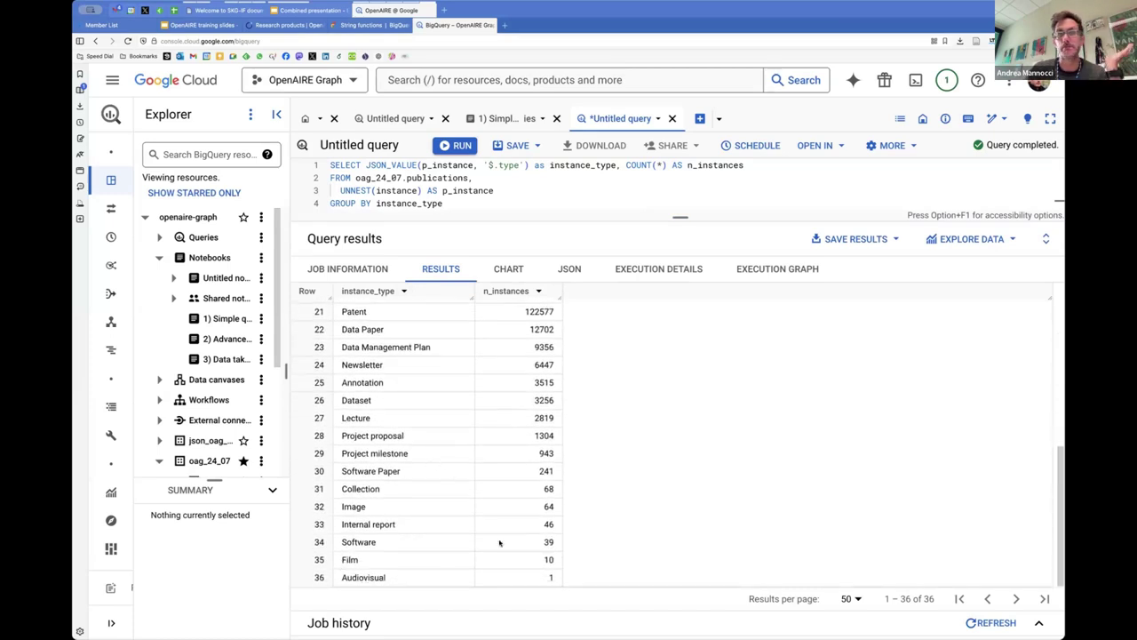
{"action": "scroll", "coordinate": [413, 455], "scroll_direction": "up", "scroll_amount": 5}
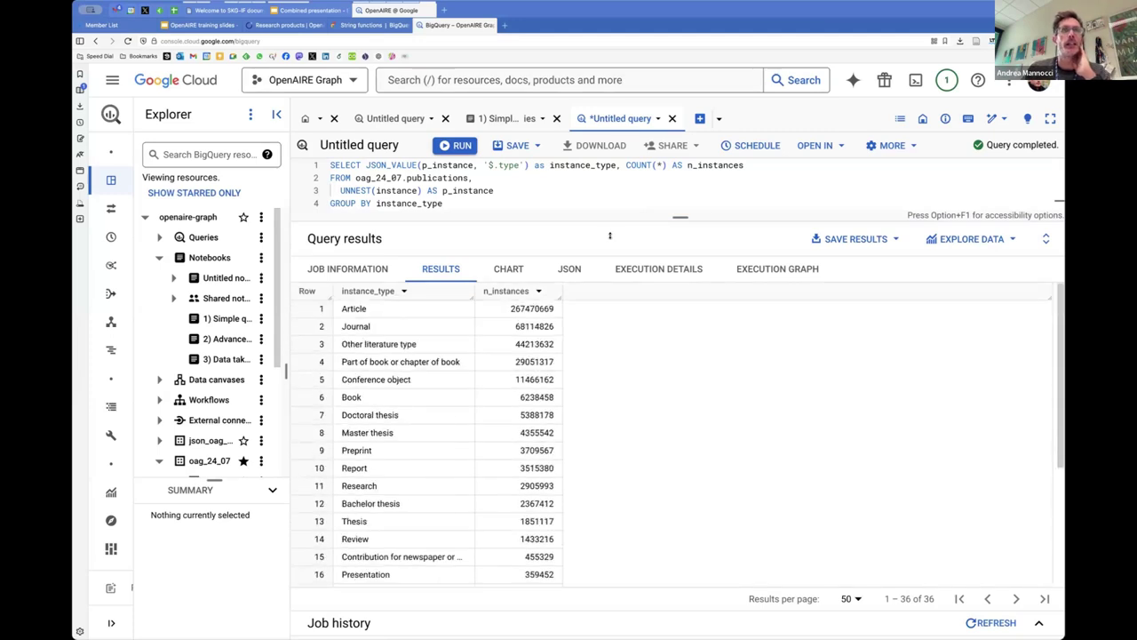
{"action": "left_click_drag", "start_coordinate": [684, 218], "coordinate": [681, 464]}
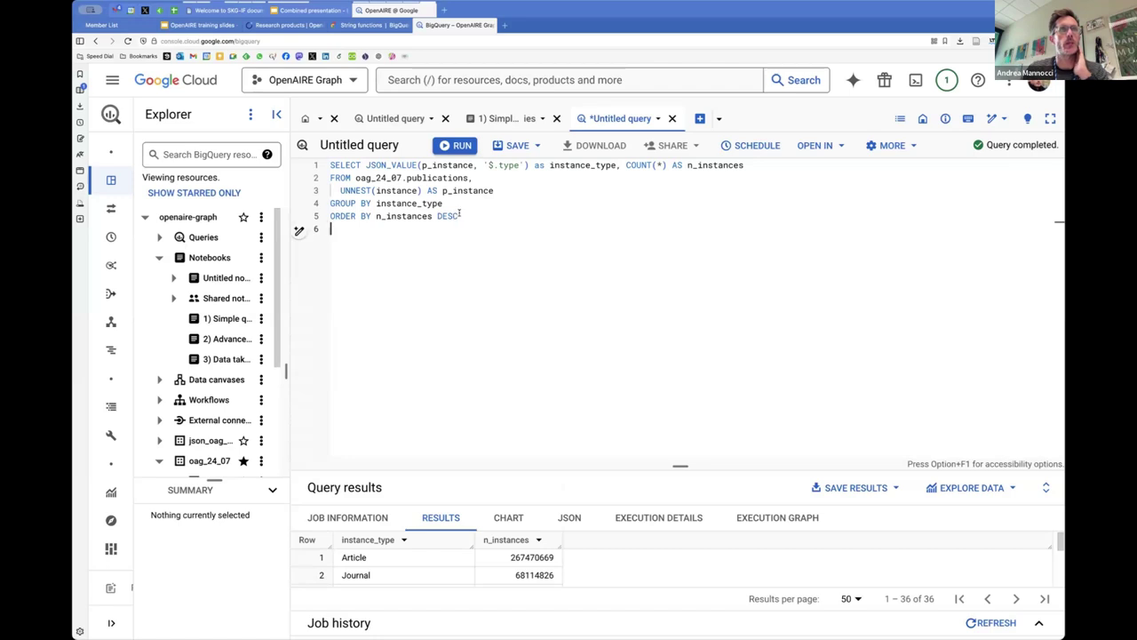
- Replace the query with the instance-type filter query, SELECT COUNT(DISTINCT id), copied from the "Subtask: filter by instance types" section of the Simple queries notebook
{"action": "left_click", "coordinate": [508, 120]}
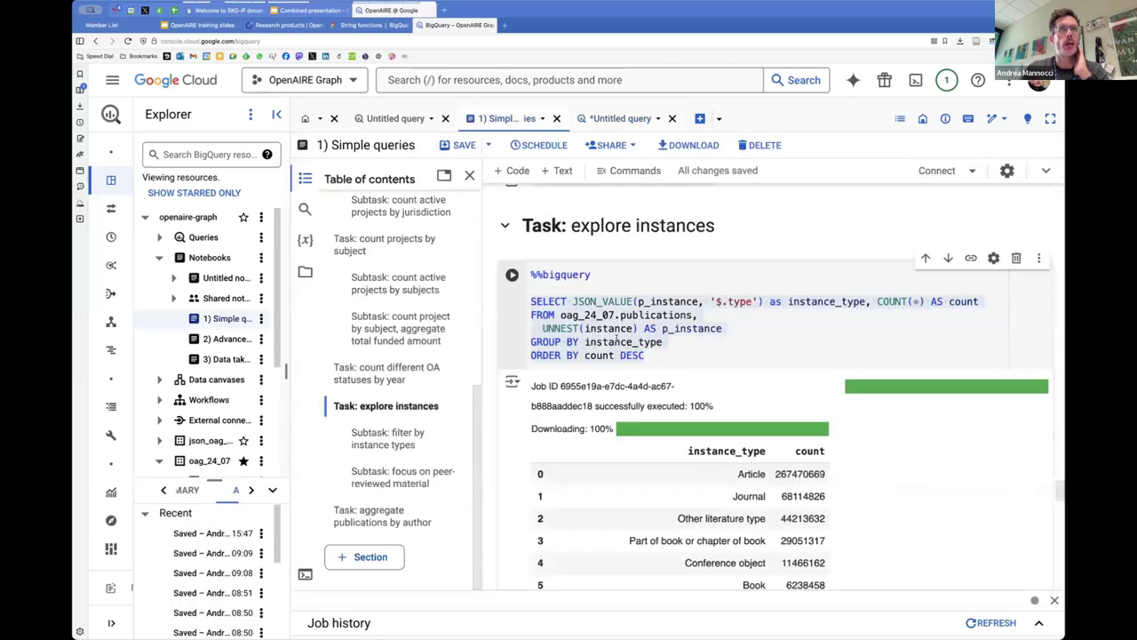
{"action": "scroll", "coordinate": [613, 340], "scroll_direction": "down", "scroll_amount": 7}
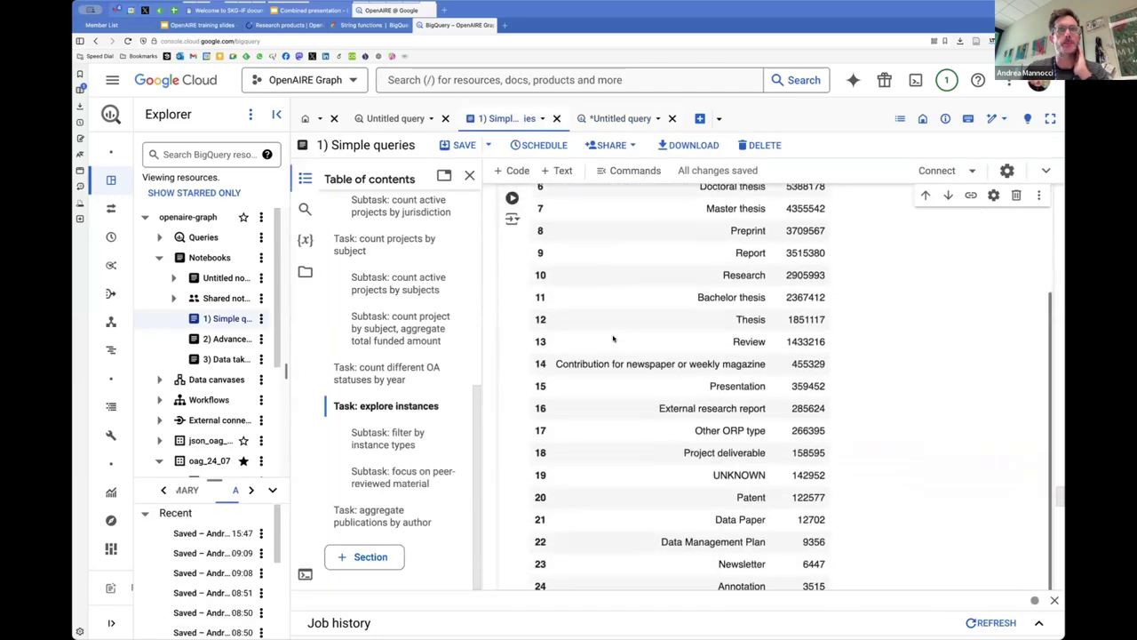
{"action": "scroll", "coordinate": [622, 347], "scroll_direction": "down", "scroll_amount": 5}
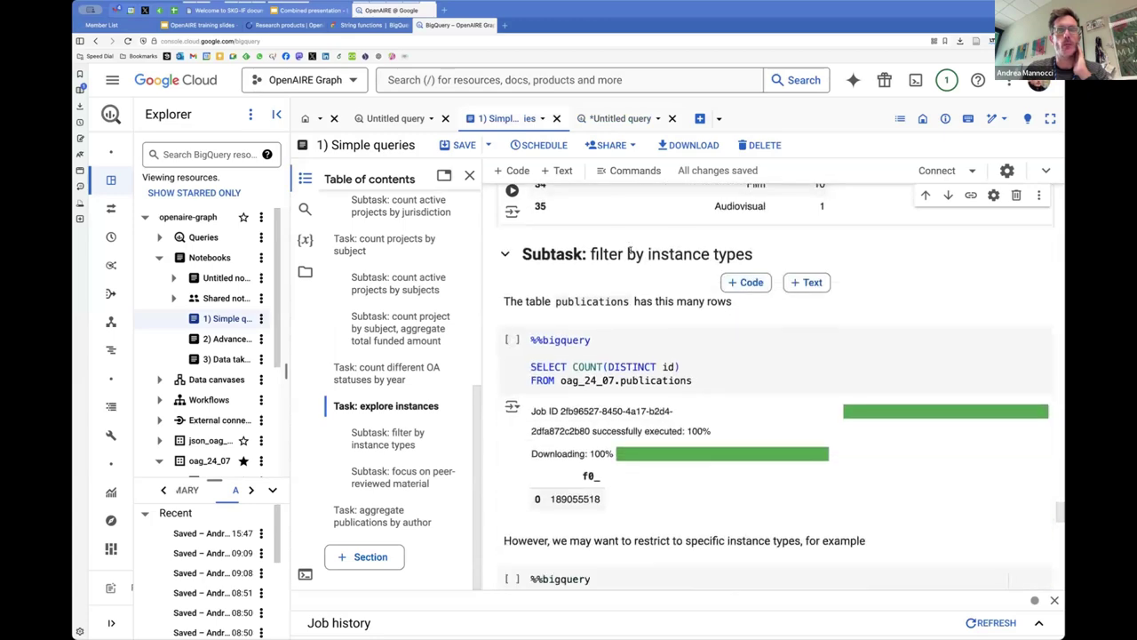
{"action": "scroll", "coordinate": [622, 358], "scroll_direction": "down", "scroll_amount": 5}
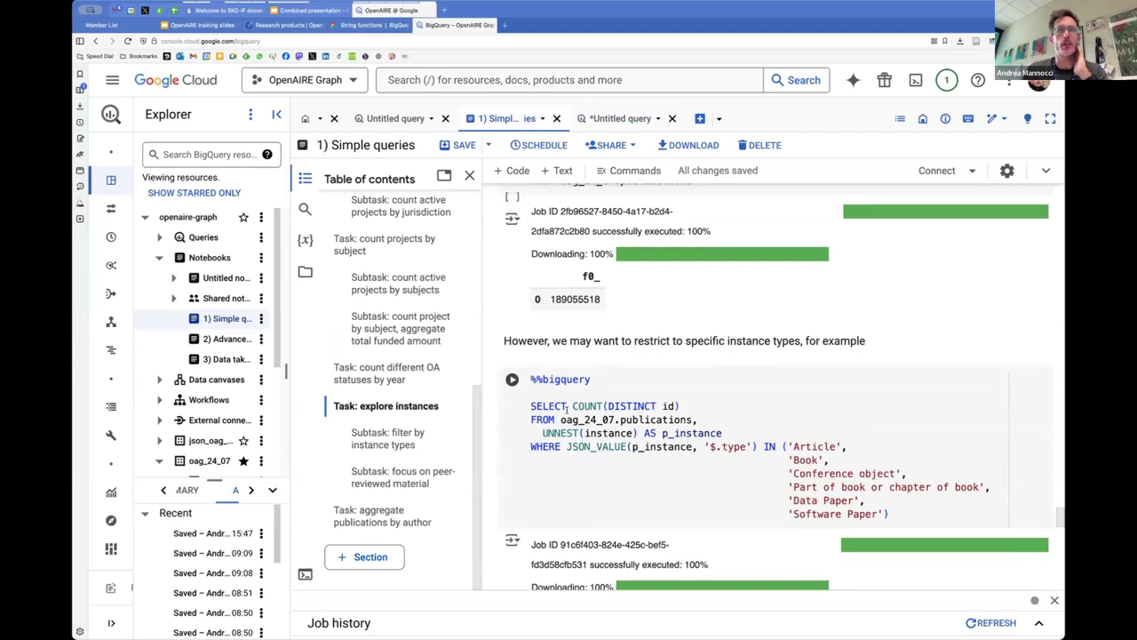
{"action": "left_click_drag", "start_coordinate": [532, 405], "coordinate": [923, 514]}
{"action": "key", "text": "ctrl+c"}
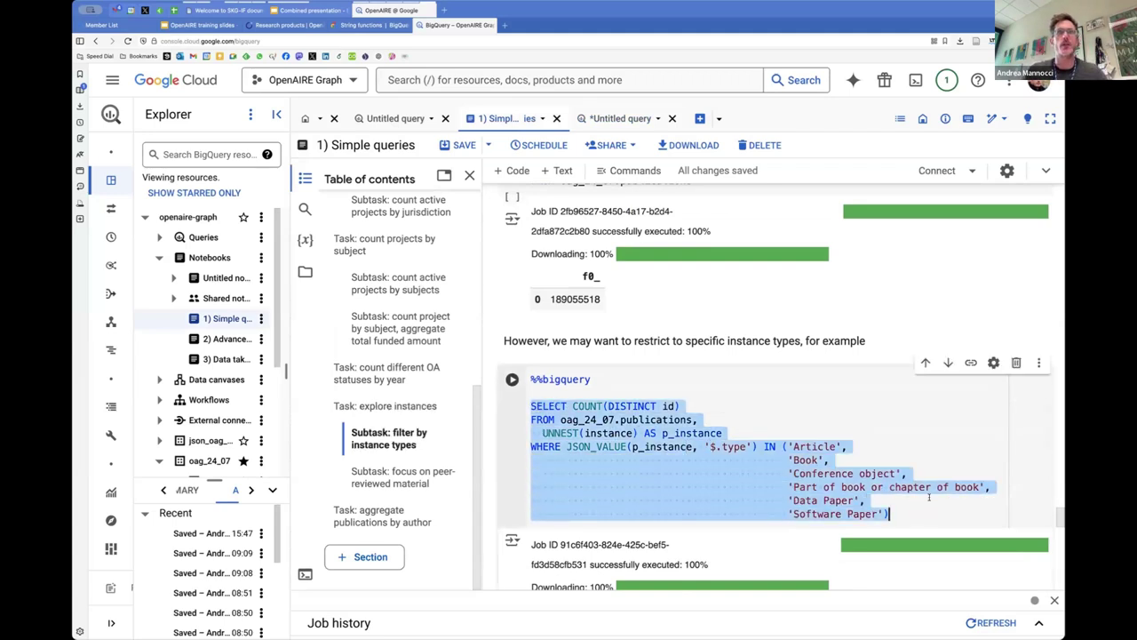
{"action": "left_click", "coordinate": [620, 118]}
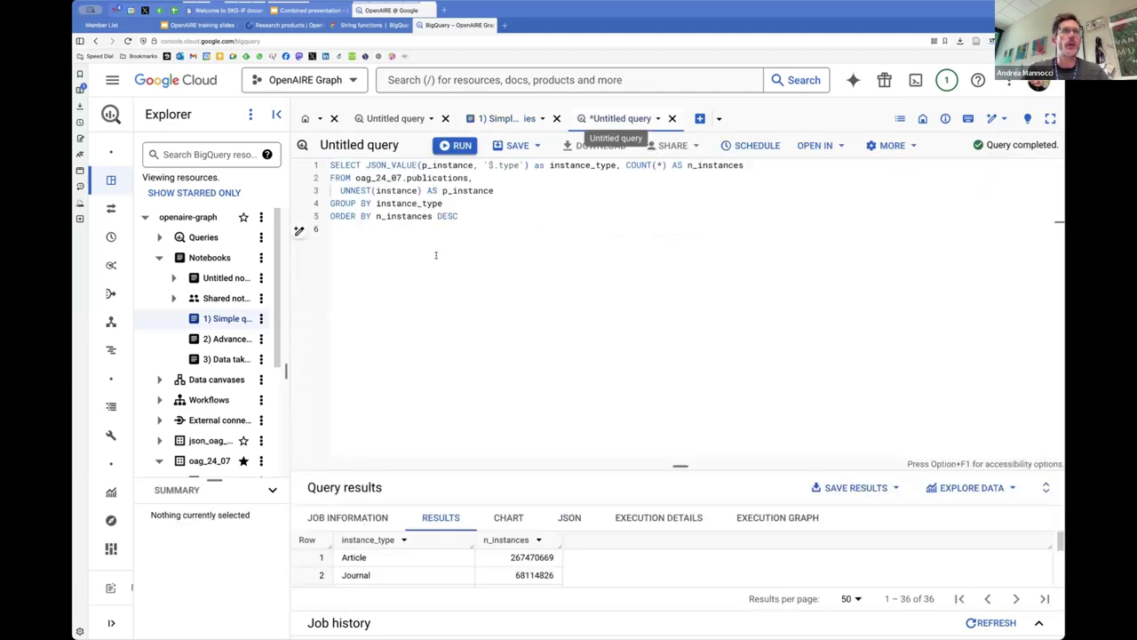
{"action": "key", "text": "ctrl+a"}
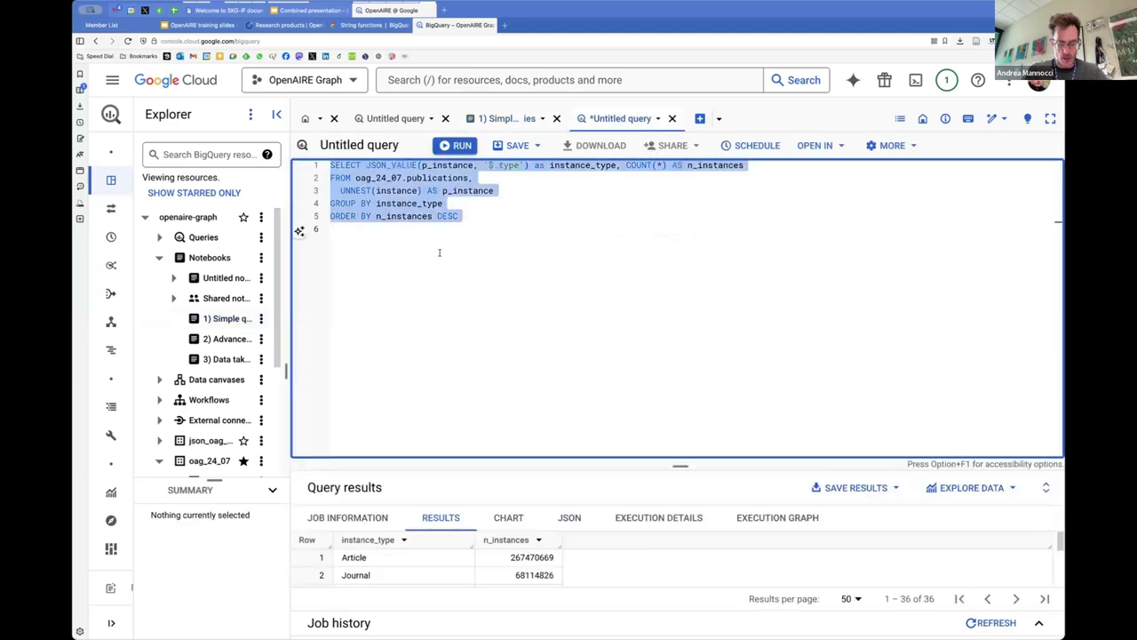
{"action": "key", "text": "ctrl+v"}
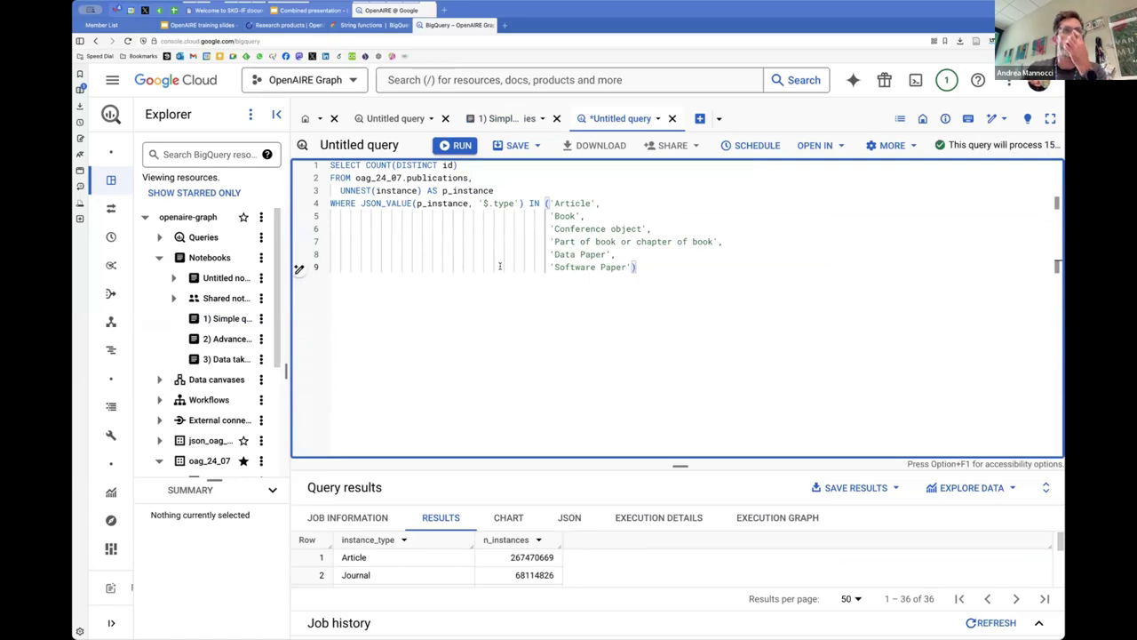
- Examine the IN operator and how COUNT(DISTINCT id) applies to oag_24_07.publications combined with UNNEST(instance) AS p_instance
{"action": "double_click", "coordinate": [531, 204]}
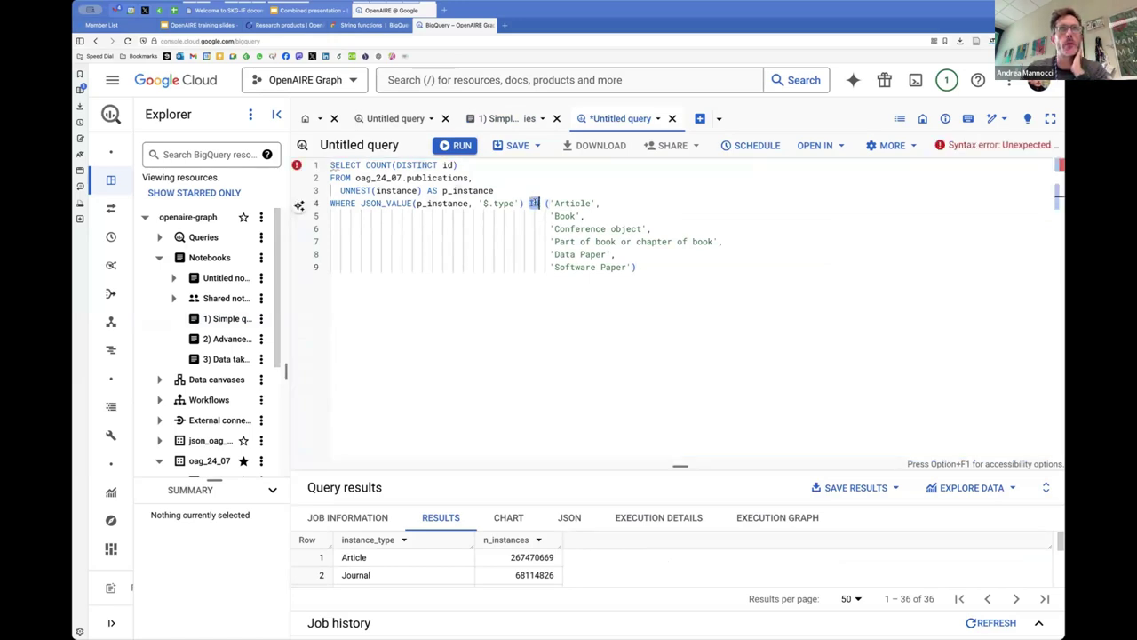
{"action": "left_click", "coordinate": [543, 203]}
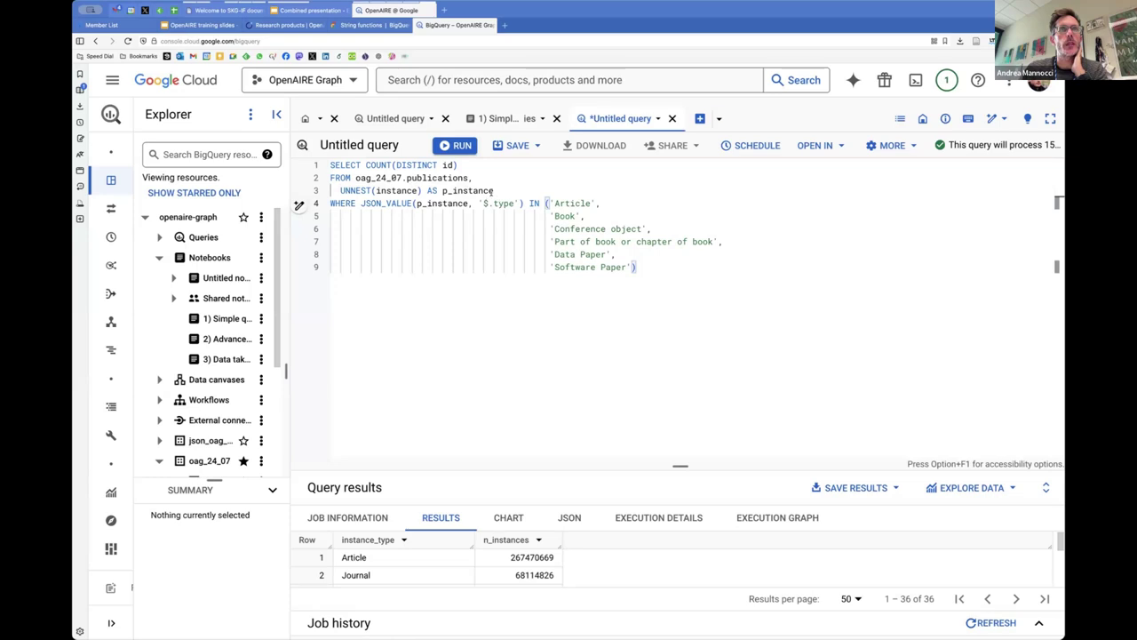
{"action": "double_click", "coordinate": [449, 165]}
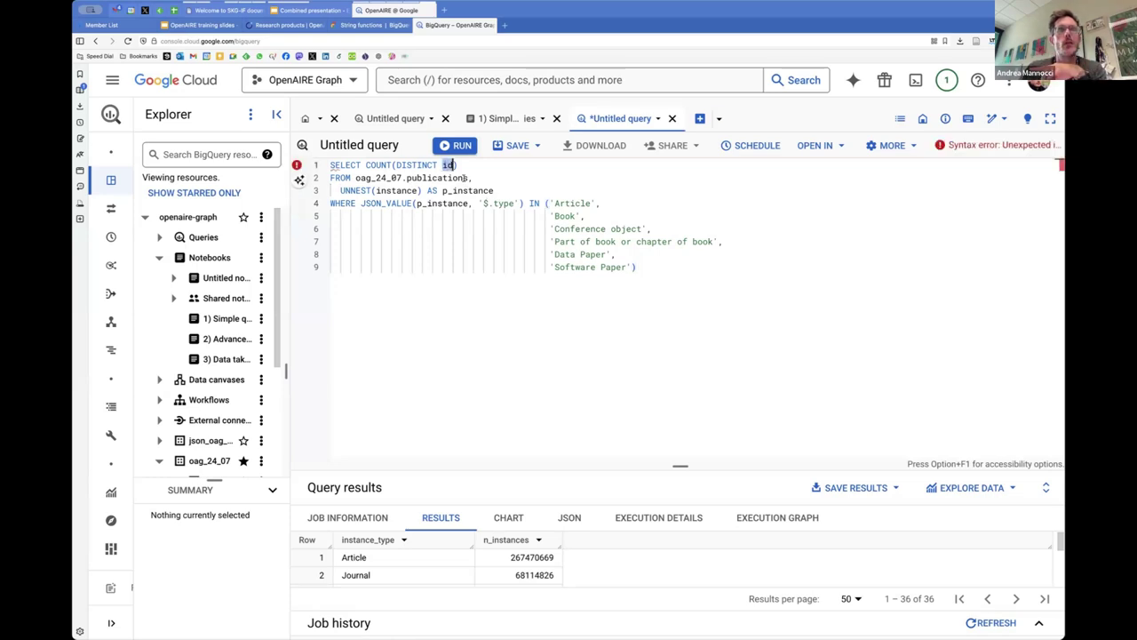
{"action": "left_click", "coordinate": [502, 190]}
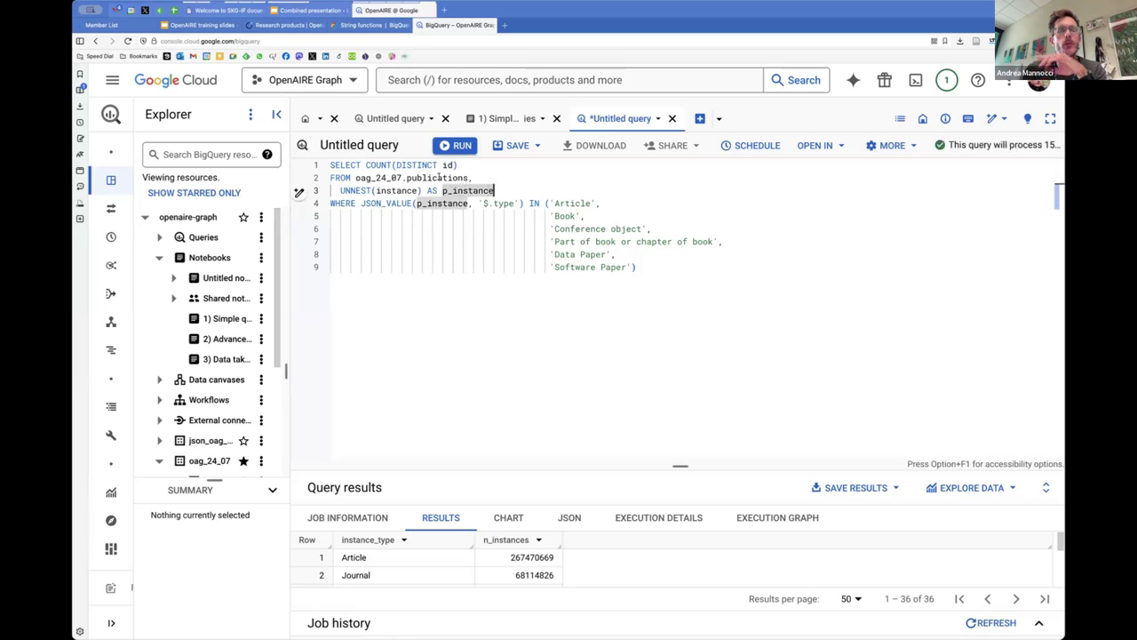
{"action": "left_click", "coordinate": [487, 177]}
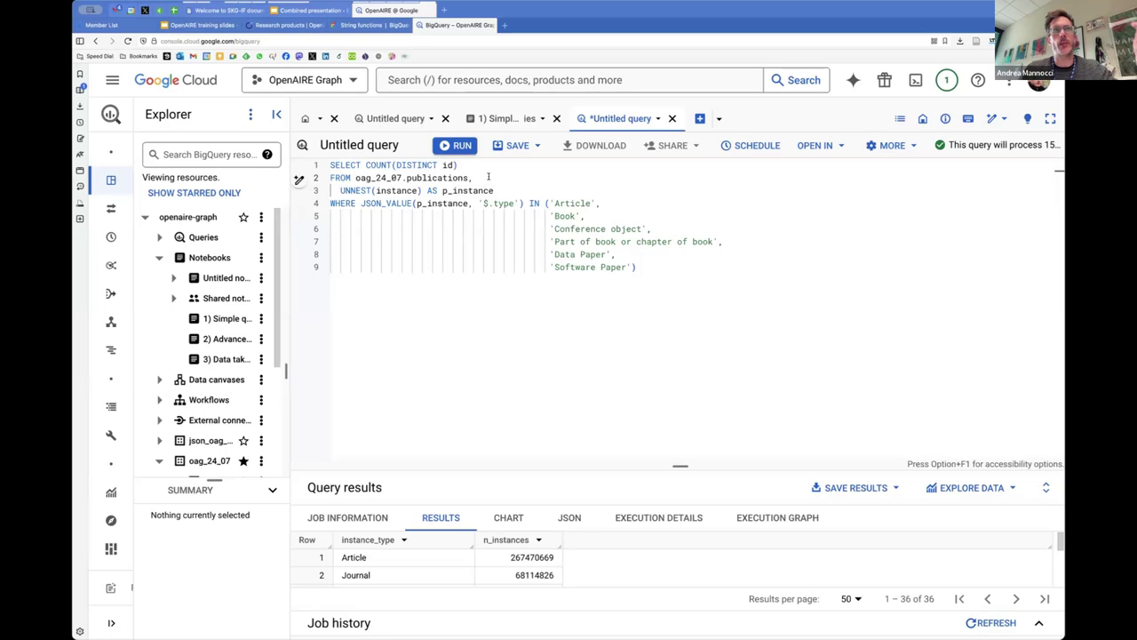
- Examine the WHERE condition comparing the '$.type' value of p_instance with the parenthesised list from 'Article' to 'Software Paper'
{"action": "left_click", "coordinate": [440, 204]}
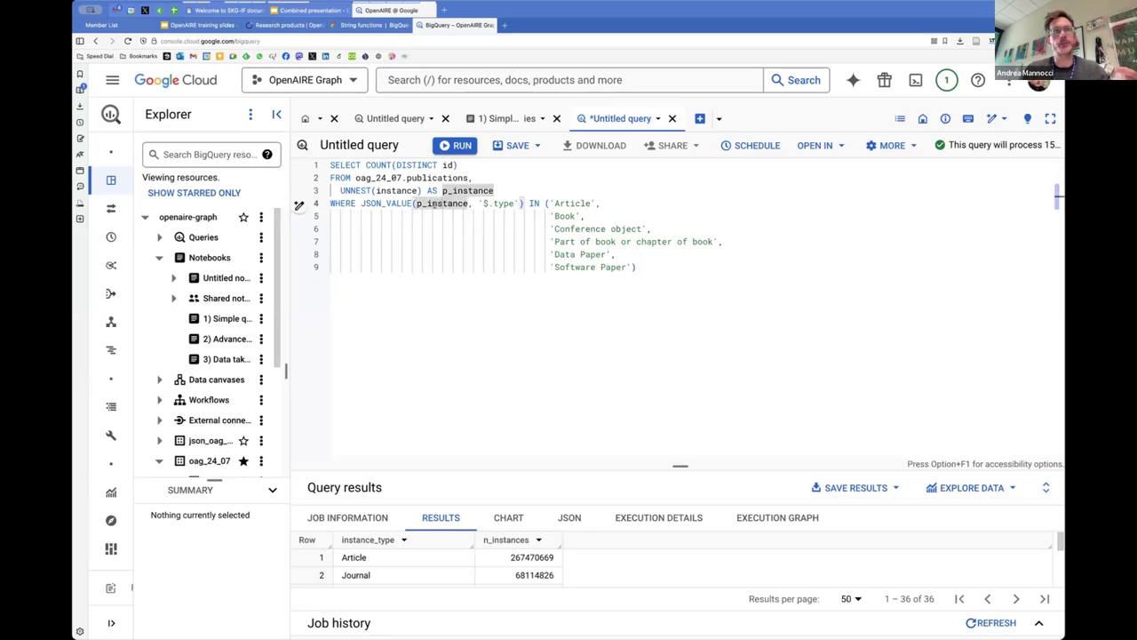
{"action": "left_click", "coordinate": [503, 204]}
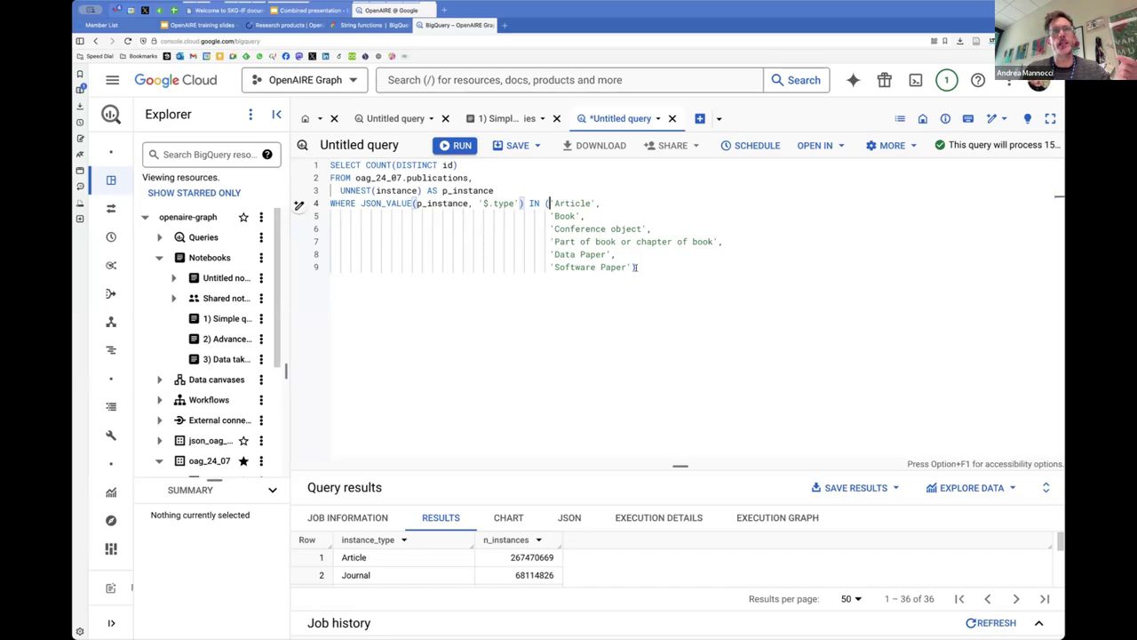
{"action": "double_click", "coordinate": [549, 202]}
{"action": "key", "text": "Right"}
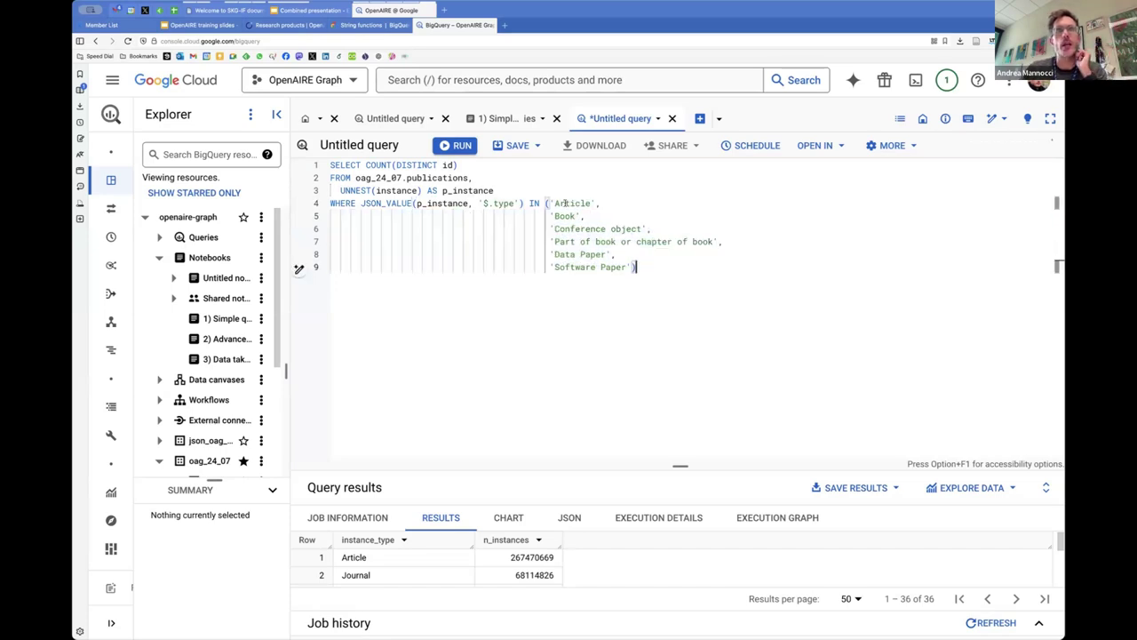
{"action": "double_click", "coordinate": [566, 203]}
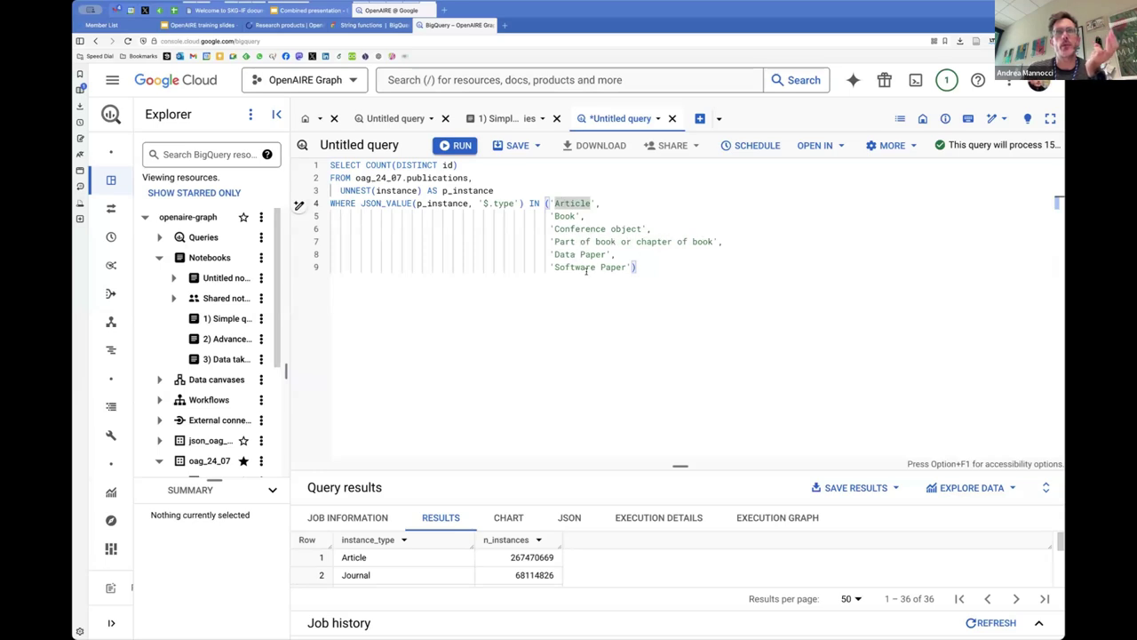
- Replace the query with the nested SELECT * query limited to 10 rows, copied from the instance-type filter section of the Simple queries notebook
{"action": "left_click", "coordinate": [644, 267]}
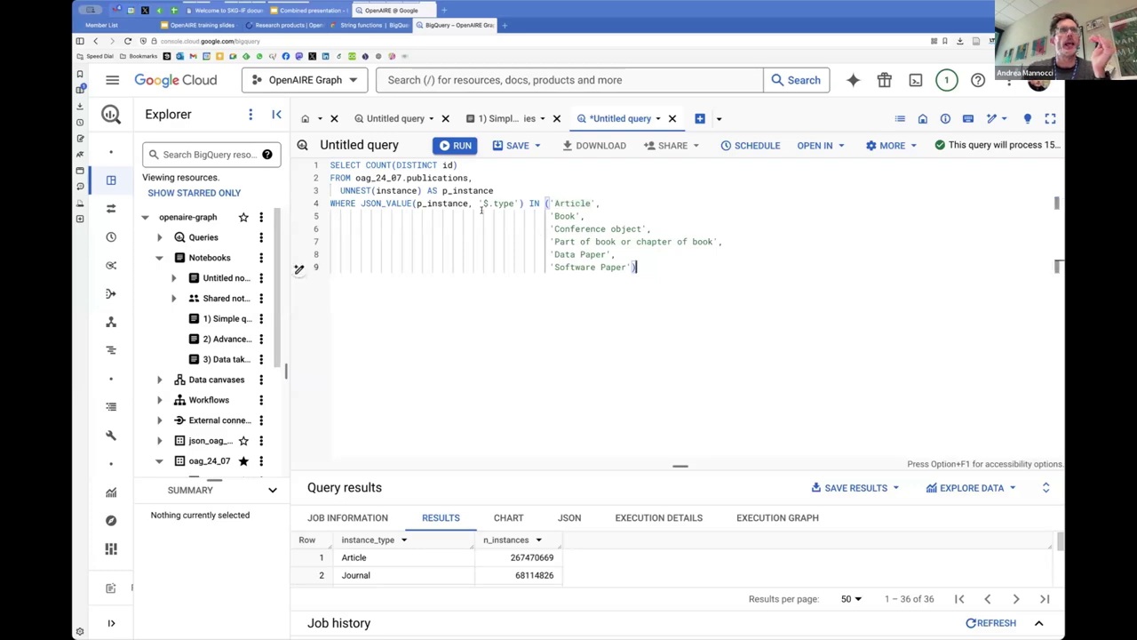
{"action": "left_click", "coordinate": [514, 119]}
{"action": "scroll", "coordinate": [533, 254], "scroll_direction": "down", "scroll_amount": 3}
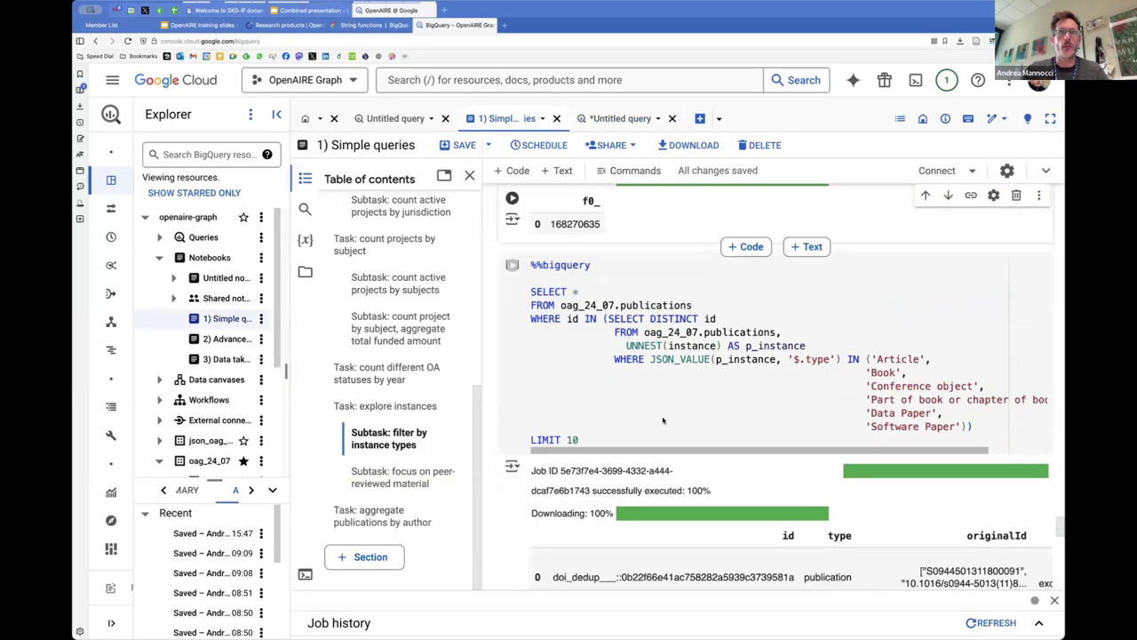
{"action": "left_click", "coordinate": [557, 256]}
{"action": "key", "text": "ctrl+a"}
{"action": "key", "text": "ctrl+c"}
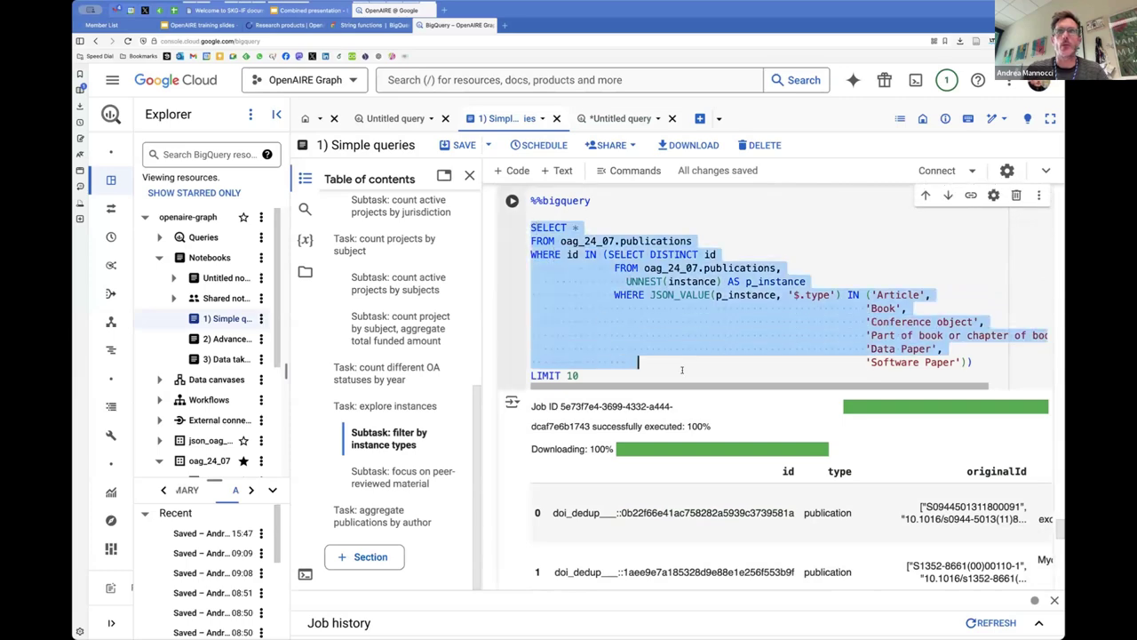
{"action": "left_click", "coordinate": [622, 119]}
{"action": "left_click", "coordinate": [482, 289]}
{"action": "key", "text": "ctrl+a"}
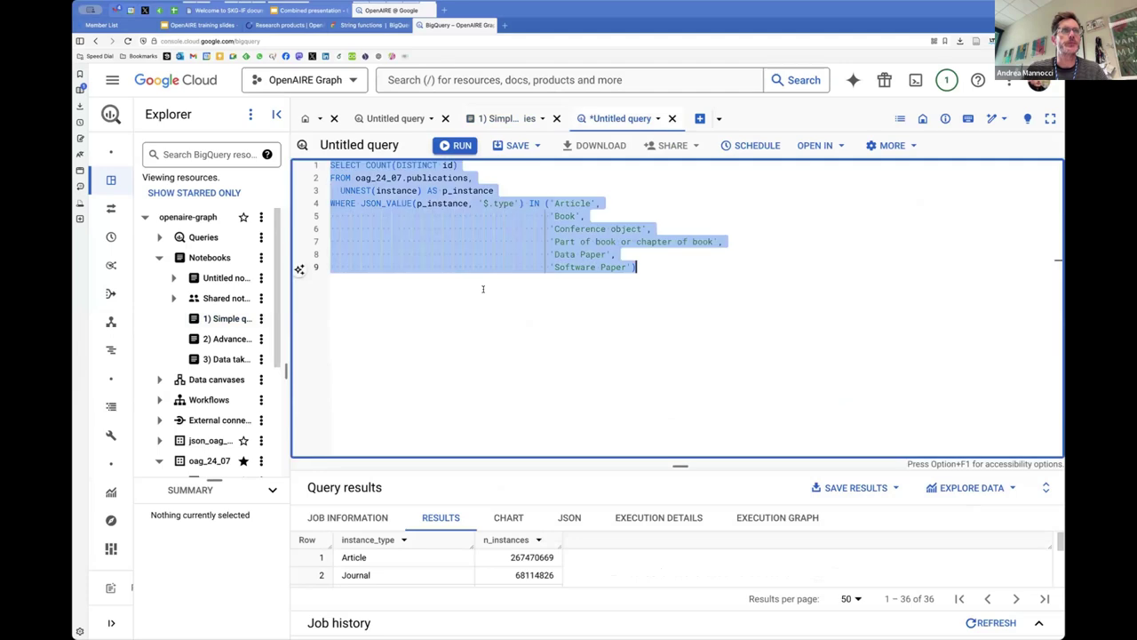
{"action": "key", "text": "ctrl+v"}
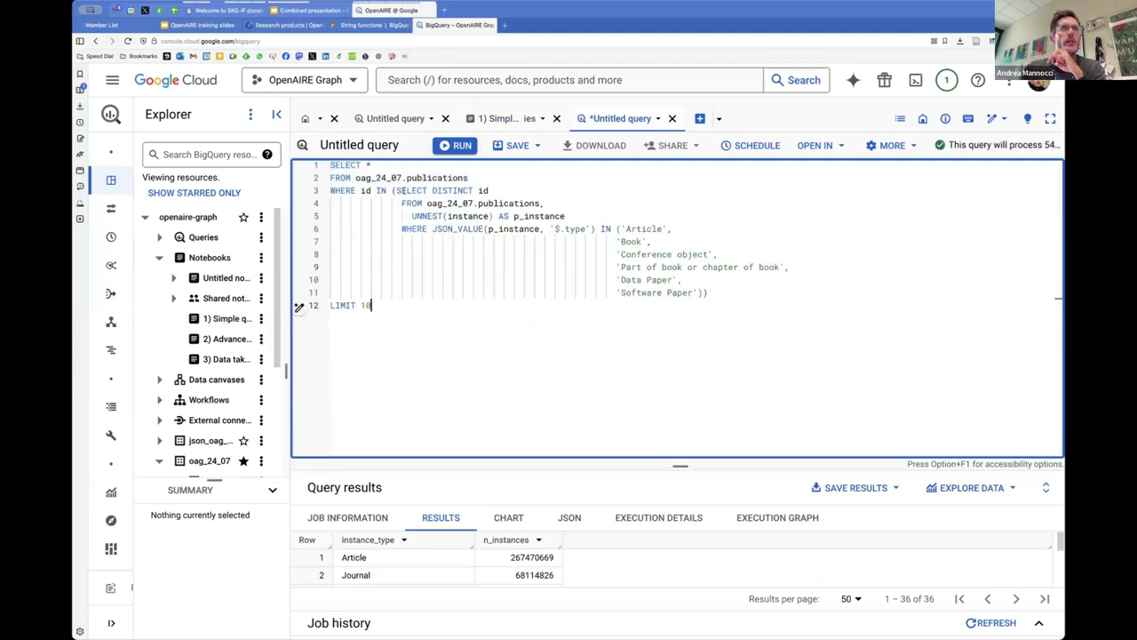
- Examine how the outer WHERE id IN condition on oag_24_07.publications uses the nested SELECT DISTINCT id subquery
{"action": "left_click", "coordinate": [400, 191]}
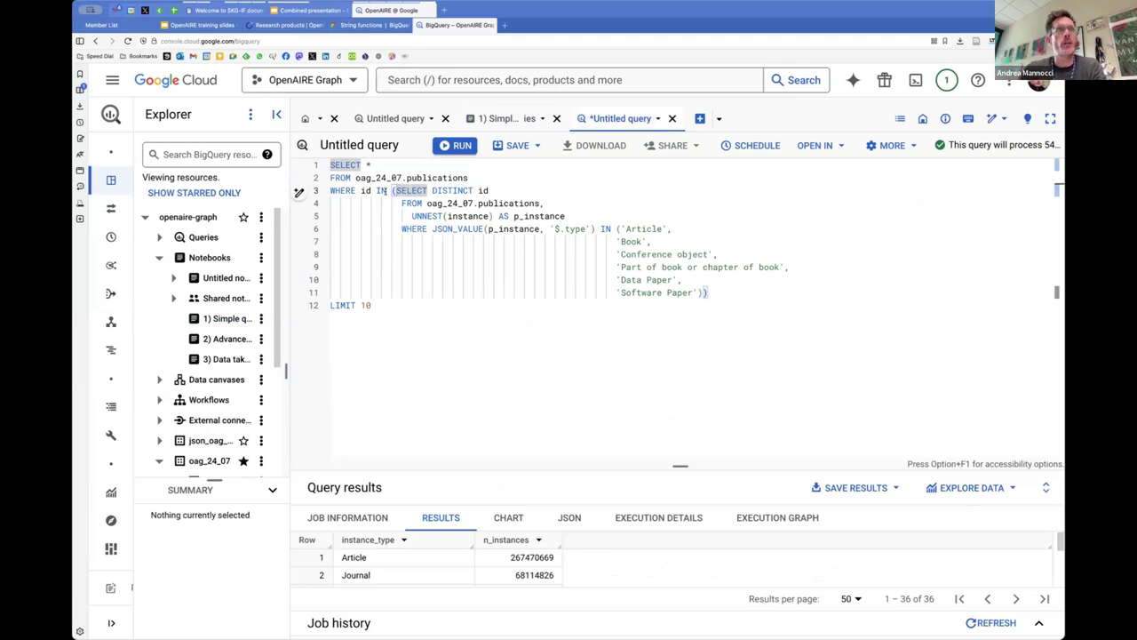
{"action": "left_click", "coordinate": [360, 190]}
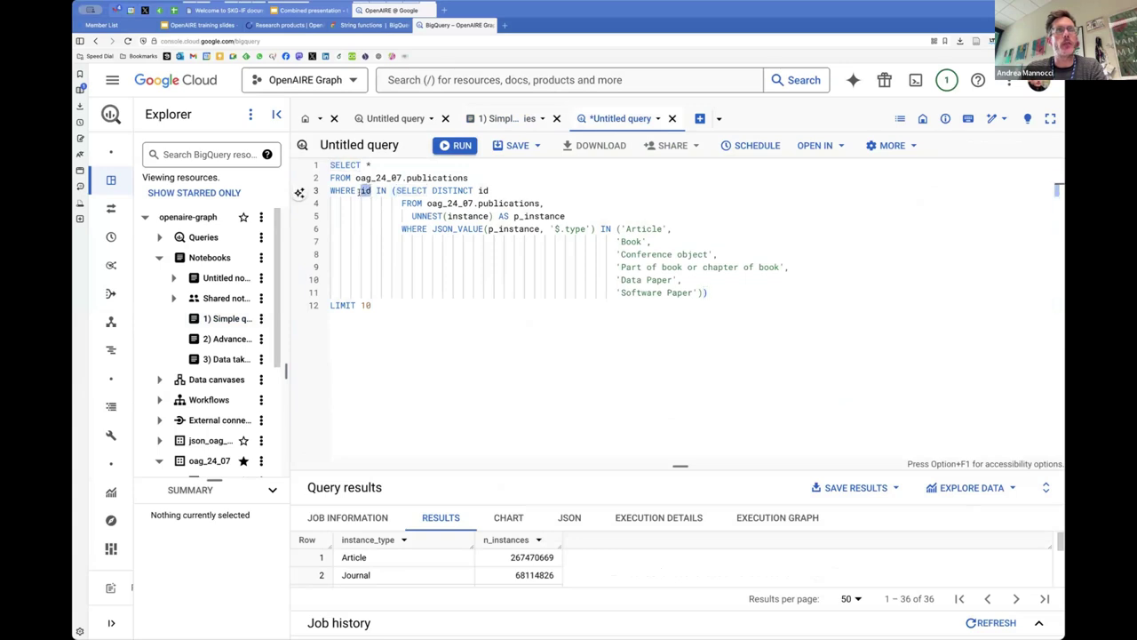
{"action": "double_click", "coordinate": [364, 190]}
{"action": "triple_click", "coordinate": [459, 177]}
{"action": "left_click", "coordinate": [495, 178]}
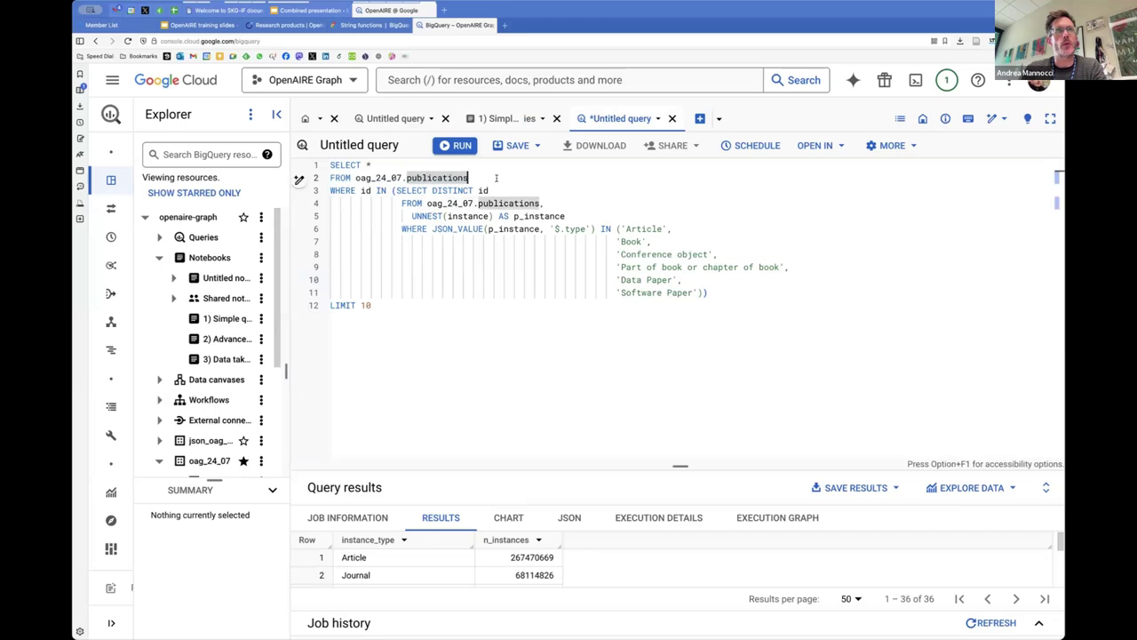
{"action": "left_click_drag", "start_coordinate": [468, 178], "coordinate": [360, 190]}
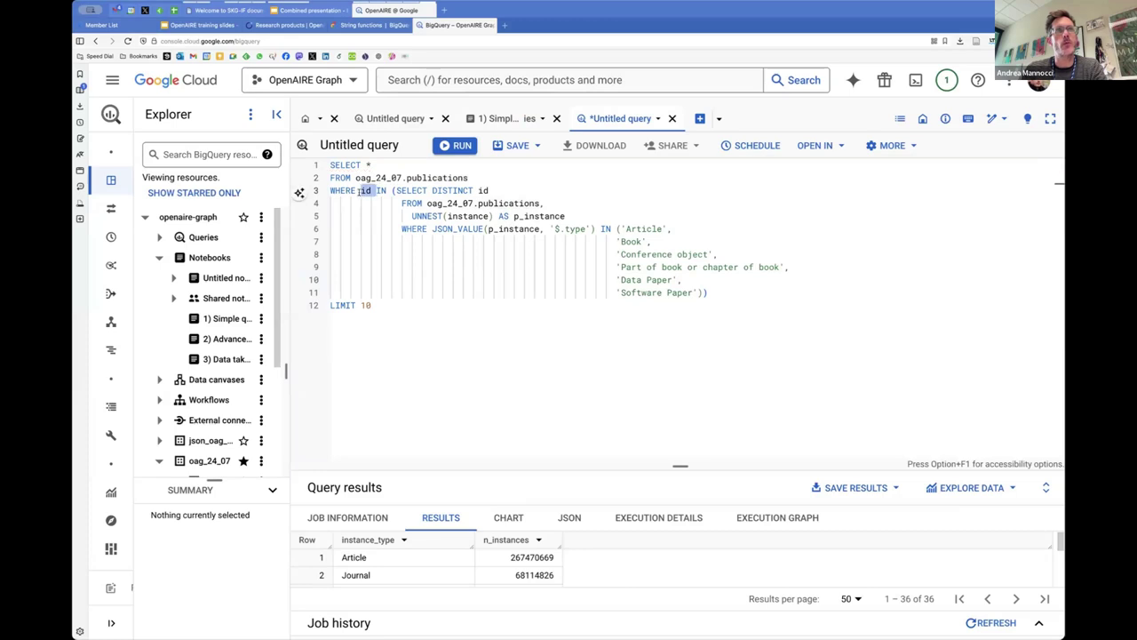
{"action": "left_click", "coordinate": [372, 190]}
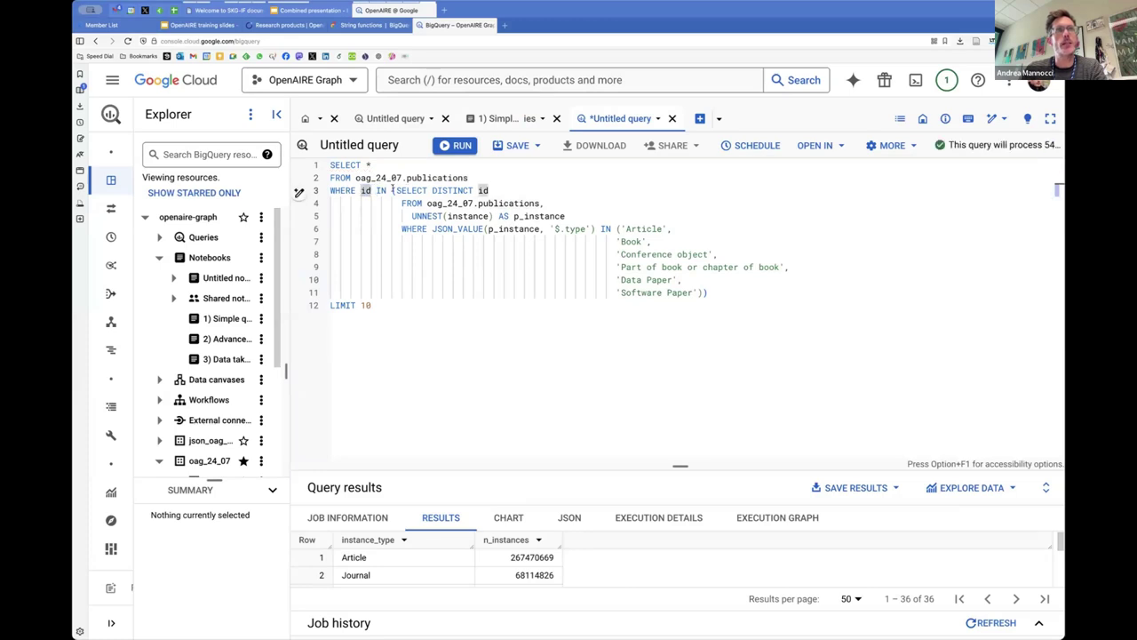
{"action": "left_click_drag", "start_coordinate": [392, 190], "coordinate": [714, 292]}
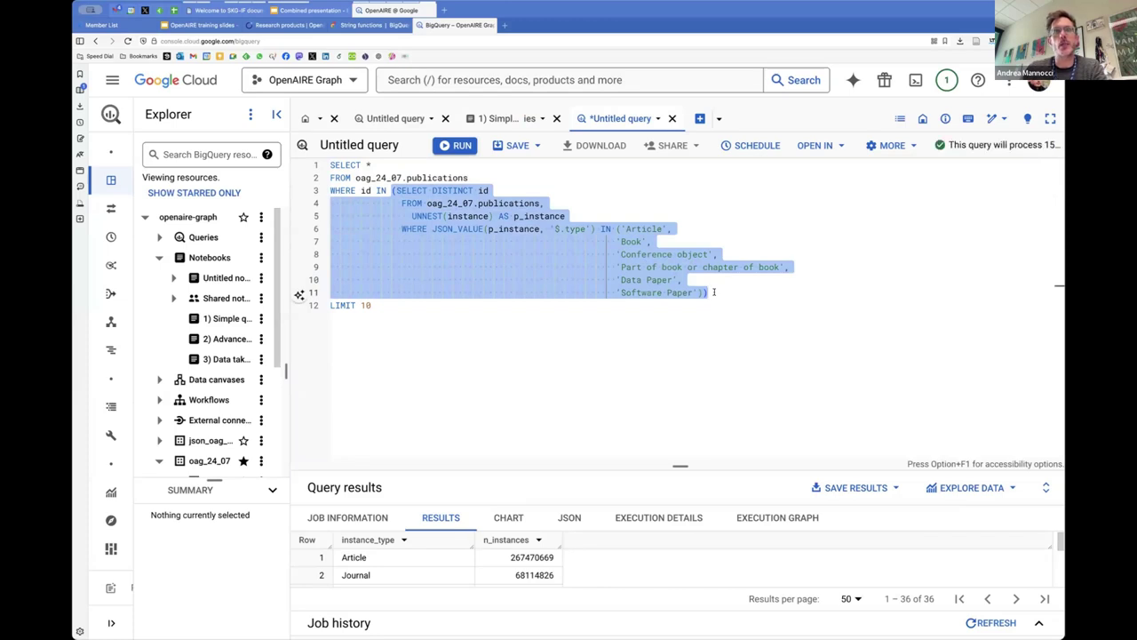
- Run the nested publications query and enlarge the results area
{"action": "left_click", "coordinate": [656, 292]}
{"action": "key", "text": "super+Return"}
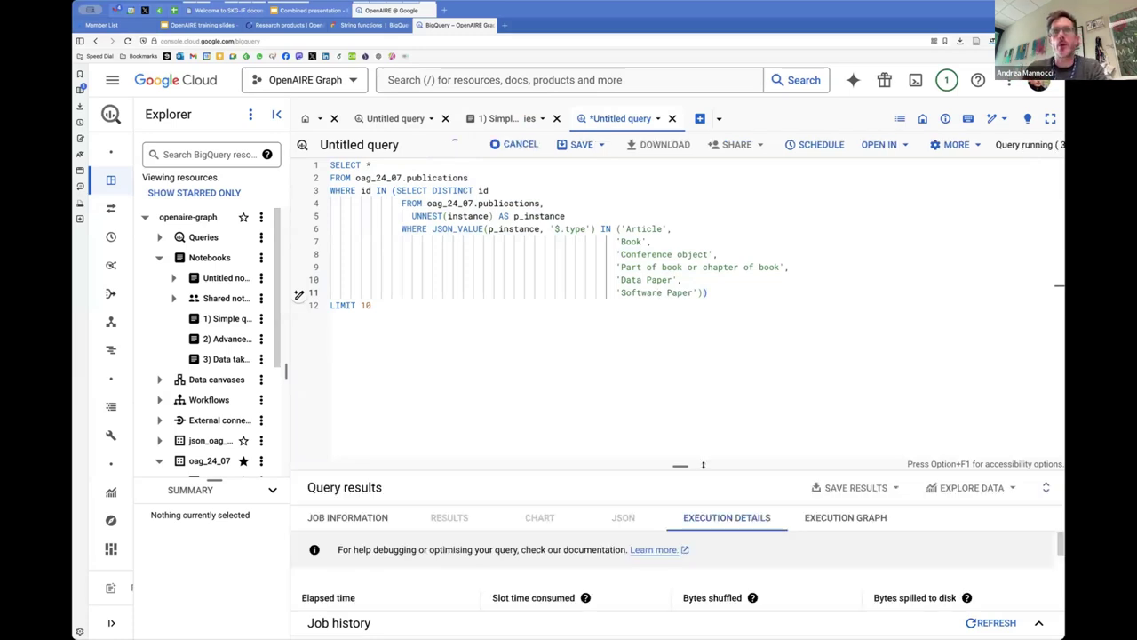
{"action": "left_click_drag", "start_coordinate": [680, 465], "coordinate": [677, 403]}
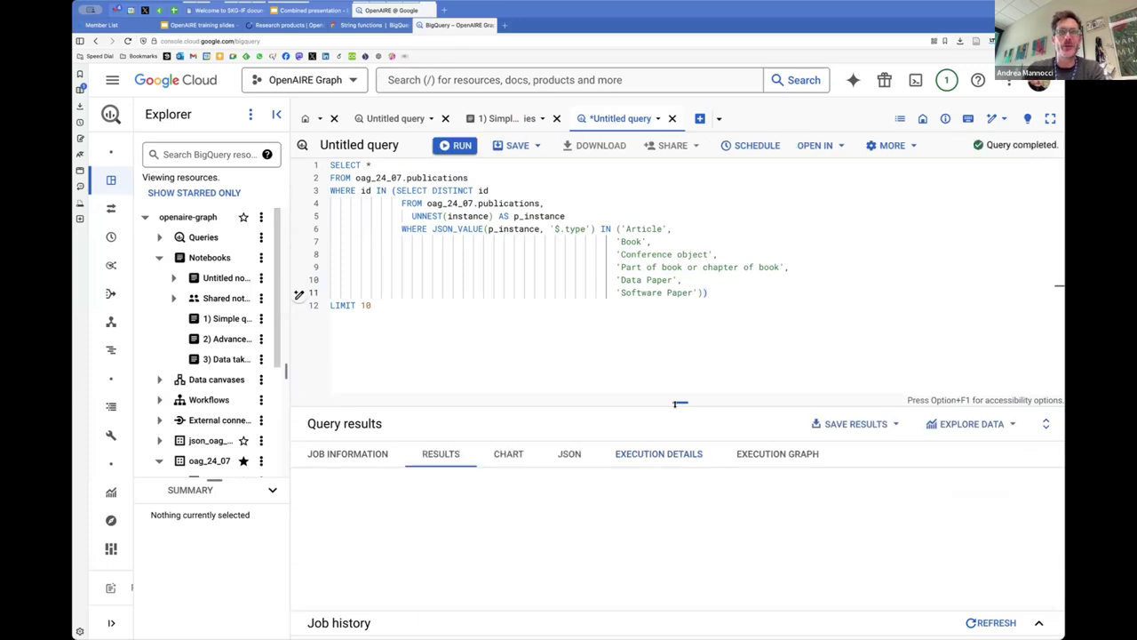
{"action": "left_click_drag", "start_coordinate": [680, 404], "coordinate": [679, 374]}
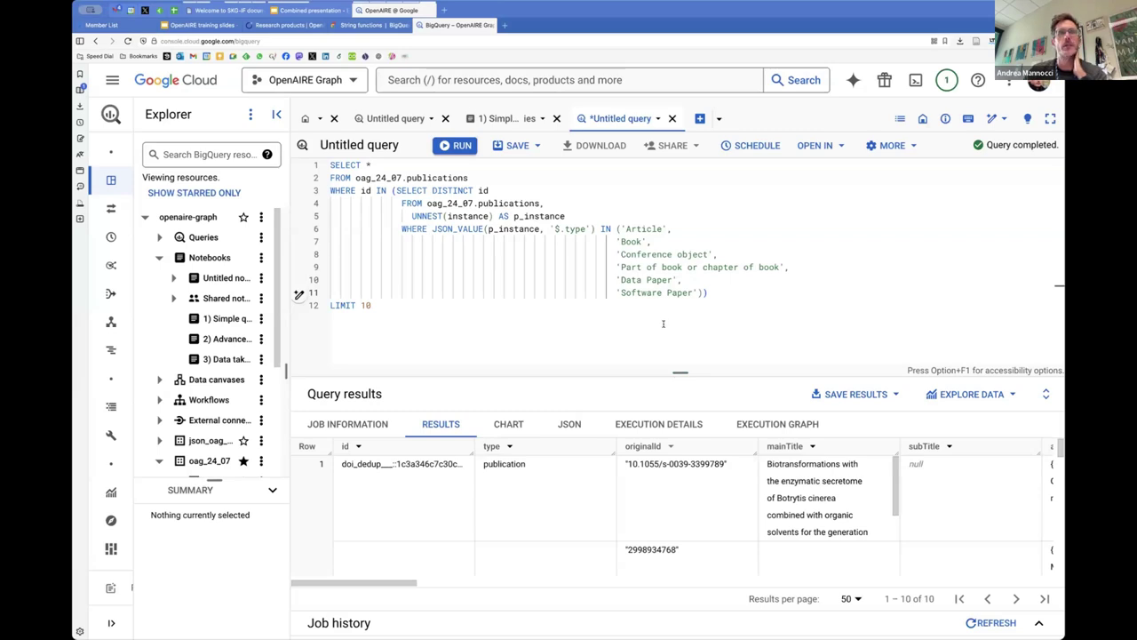
{"action": "key", "text": "Down"}
{"action": "key", "text": "End"}
{"action": "key", "text": "shift+alt+Left"}
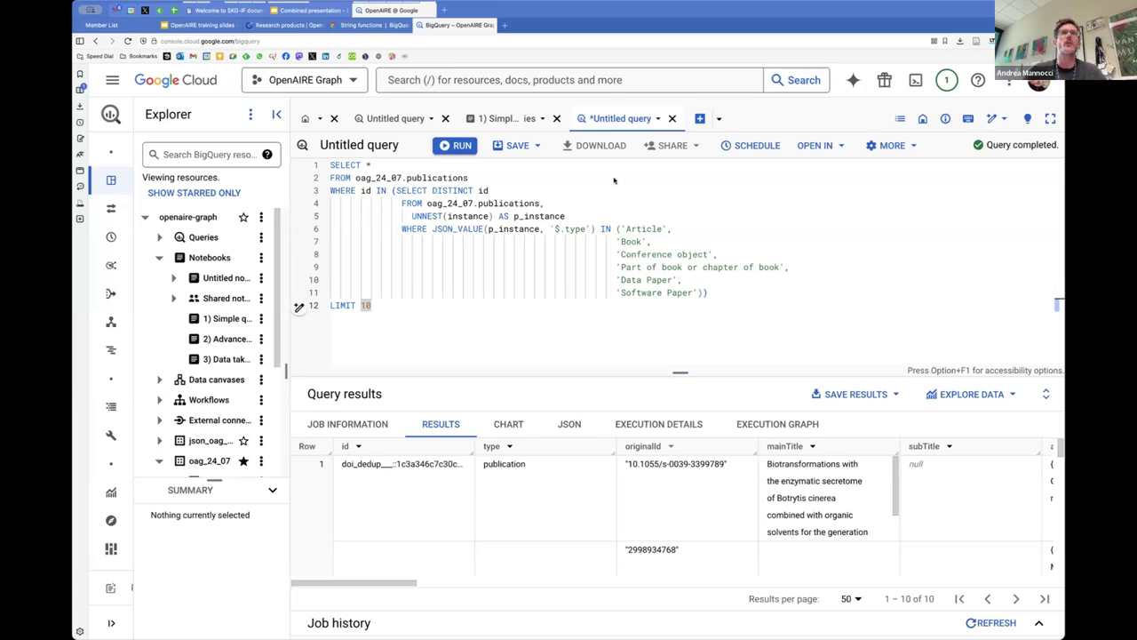
- Draft a query in a new editor counting publication instances by instance_type, with descending order by n_instances
{"action": "left_click", "coordinate": [699, 118]}
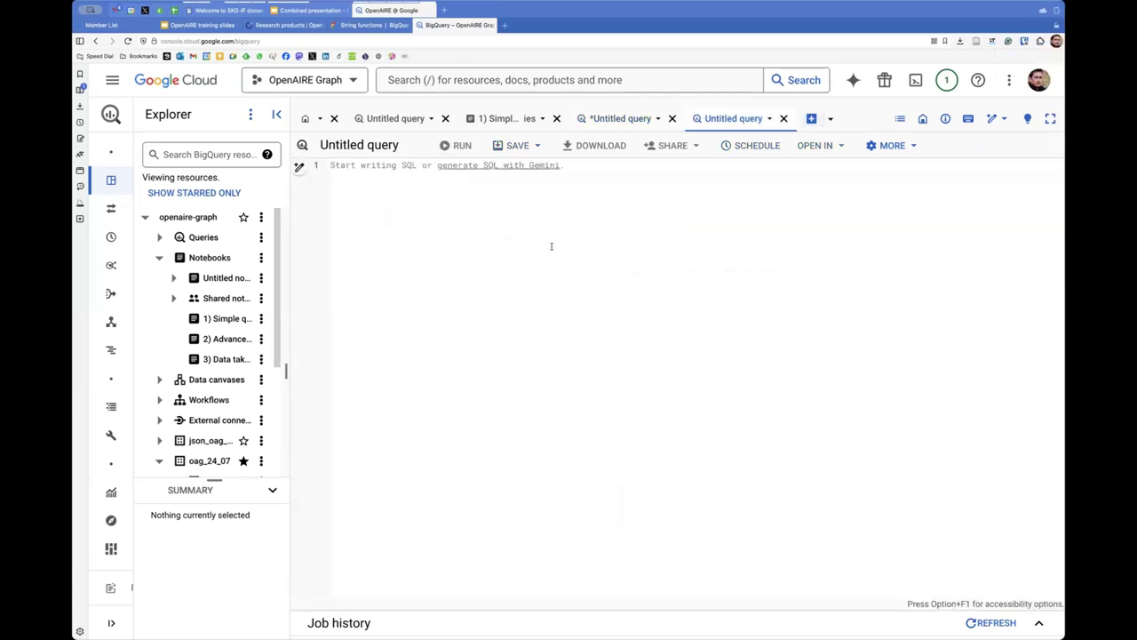
{"action": "type", "text": "SELECT JSON_VALUE(p_instance, '$.type') as instance_type, COUNT(*) AS n_instances FROM oag_24_07.publications, UNNEST (instance) AS p_instance GROUP BY instance_type ORDER BY count DESC"}
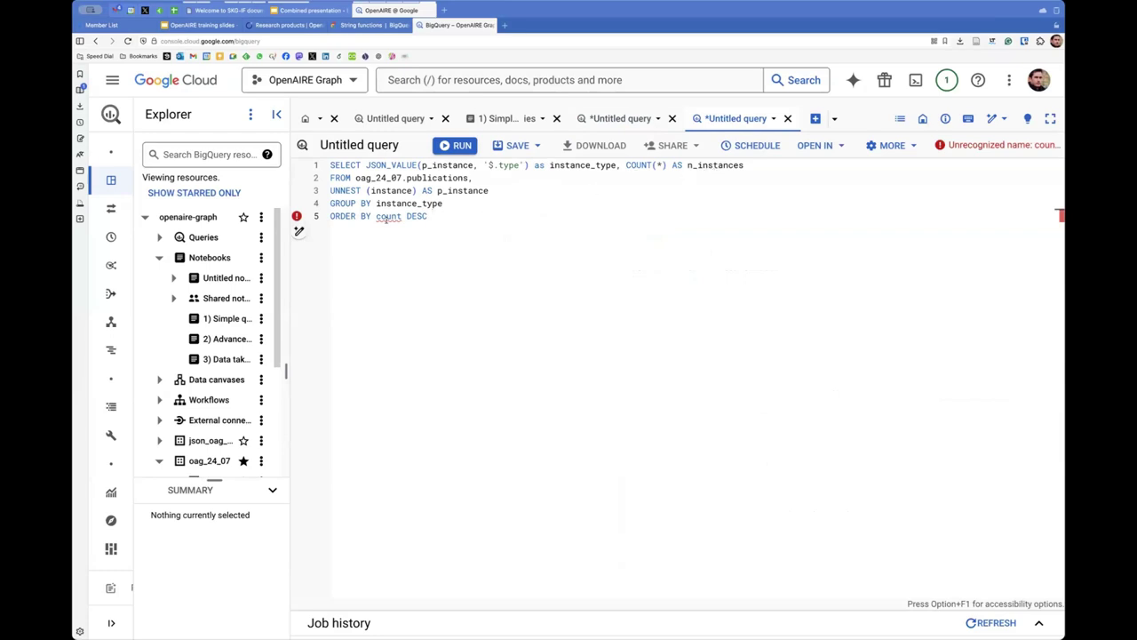
{"action": "double_click", "coordinate": [389, 216]}
{"action": "double_click", "coordinate": [716, 165]}
{"action": "key", "text": "ctrl+c"}
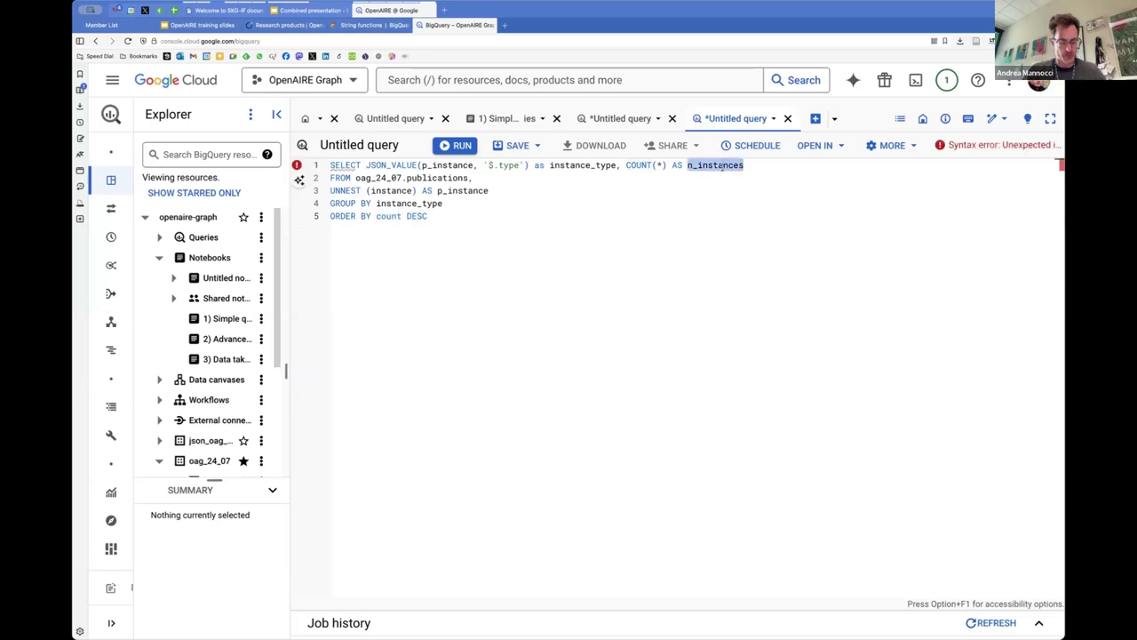
{"action": "double_click", "coordinate": [388, 216]}
{"action": "key", "text": "ctrl+v"}
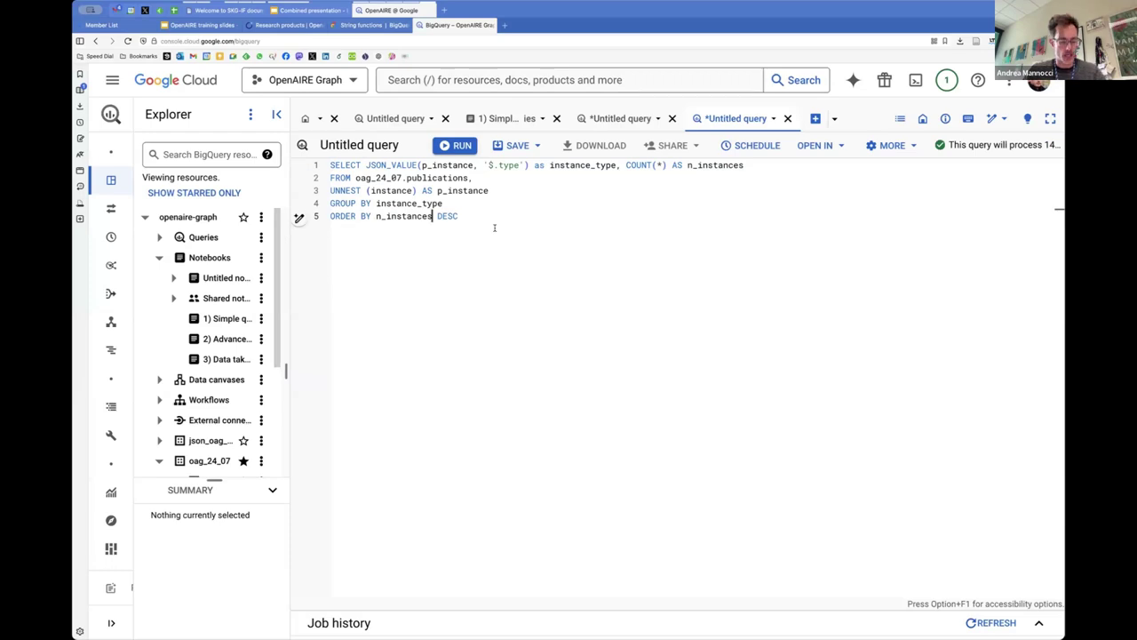
- Undo the replacement in ORDER BY and rename the COUNT(*) alias to count
{"action": "key", "text": "ctrl+z"}
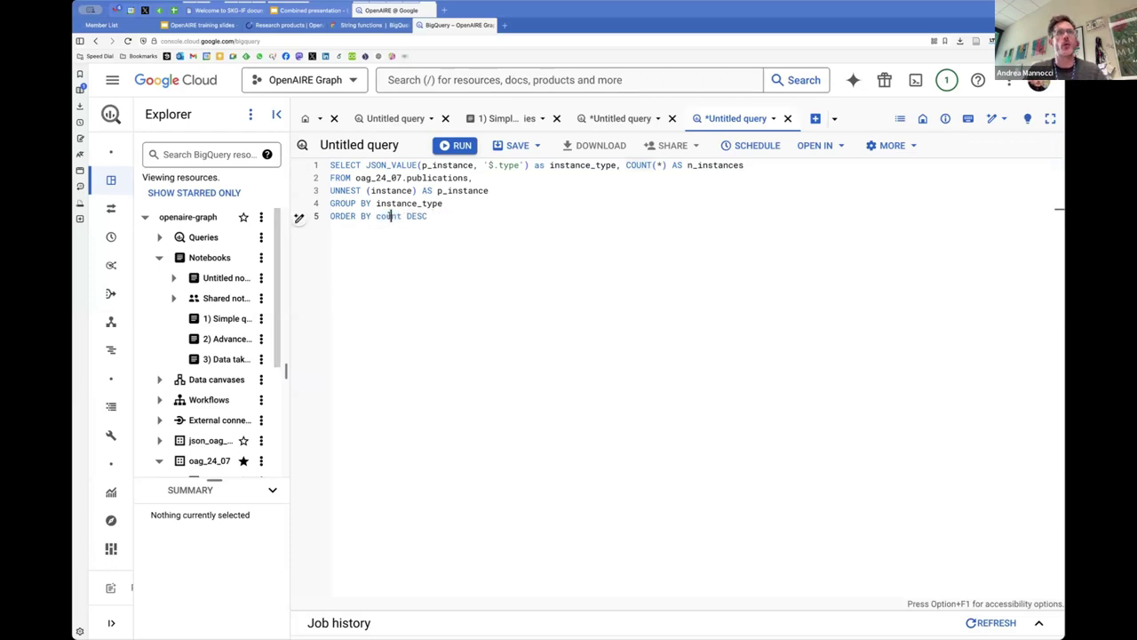
{"action": "double_click", "coordinate": [716, 165]}
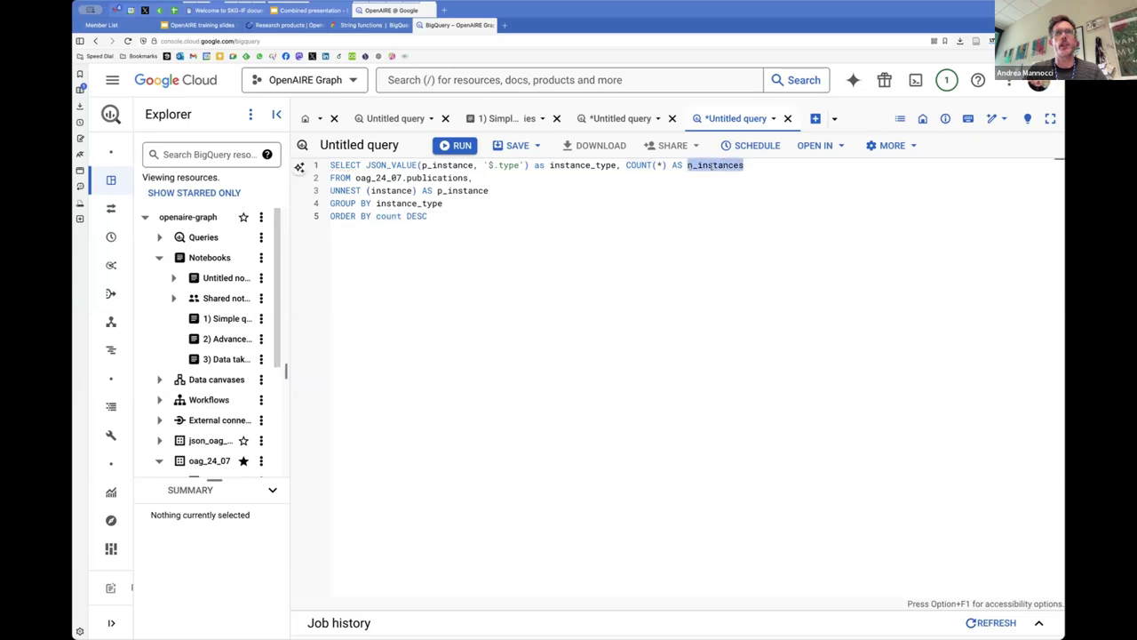
{"action": "type", "text": "co"}
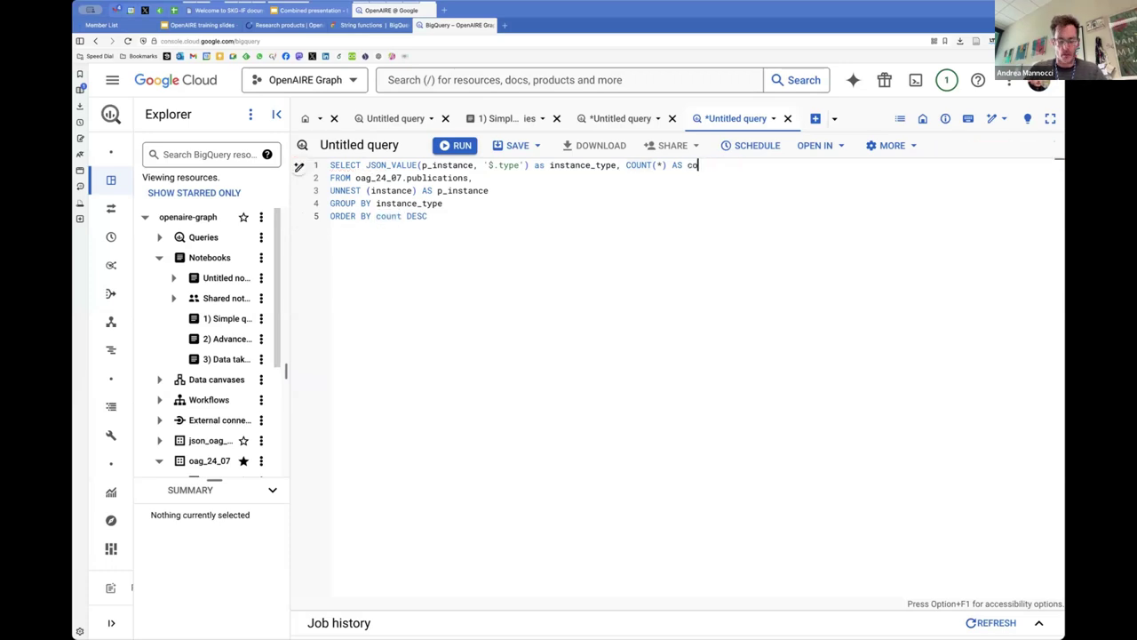
{"action": "type", "text": "unt"}
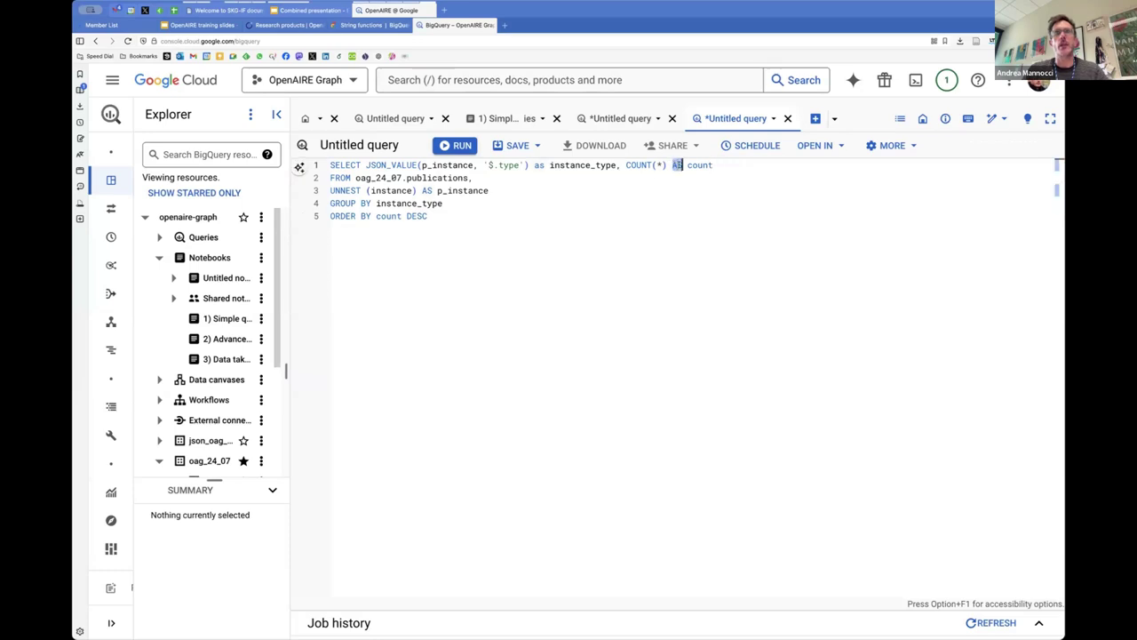
- Examine the difference between the COUNT(*) function and the count alias referenced in the ORDER BY clause
{"action": "left_click_drag", "start_coordinate": [628, 165], "coordinate": [651, 165]}
{"action": "double_click", "coordinate": [652, 165]}
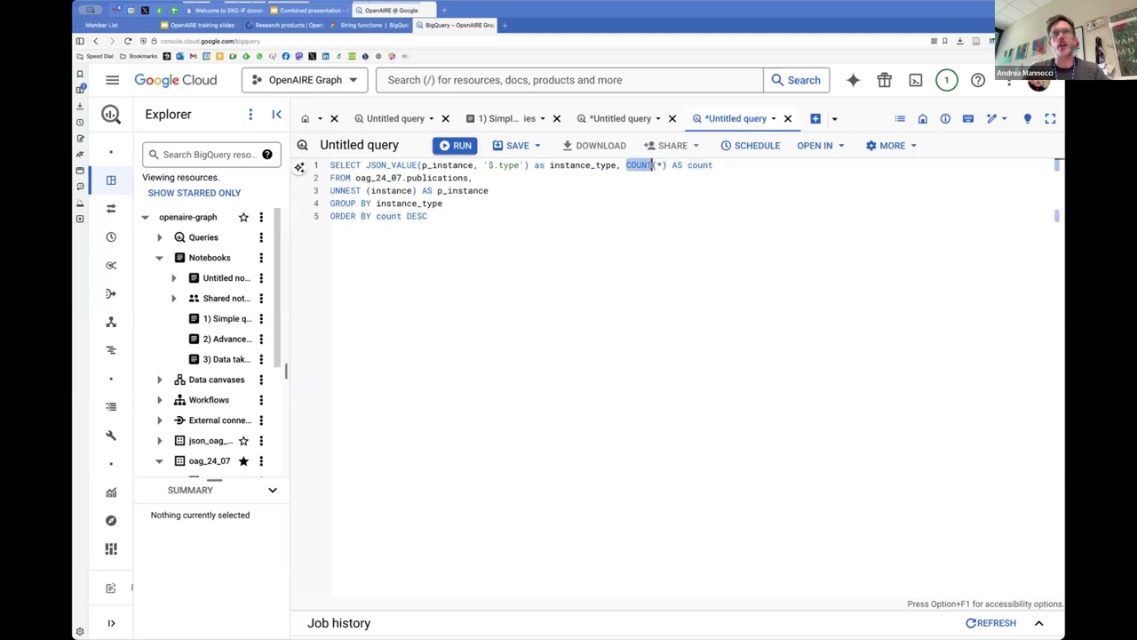
{"action": "left_click", "coordinate": [690, 166]}
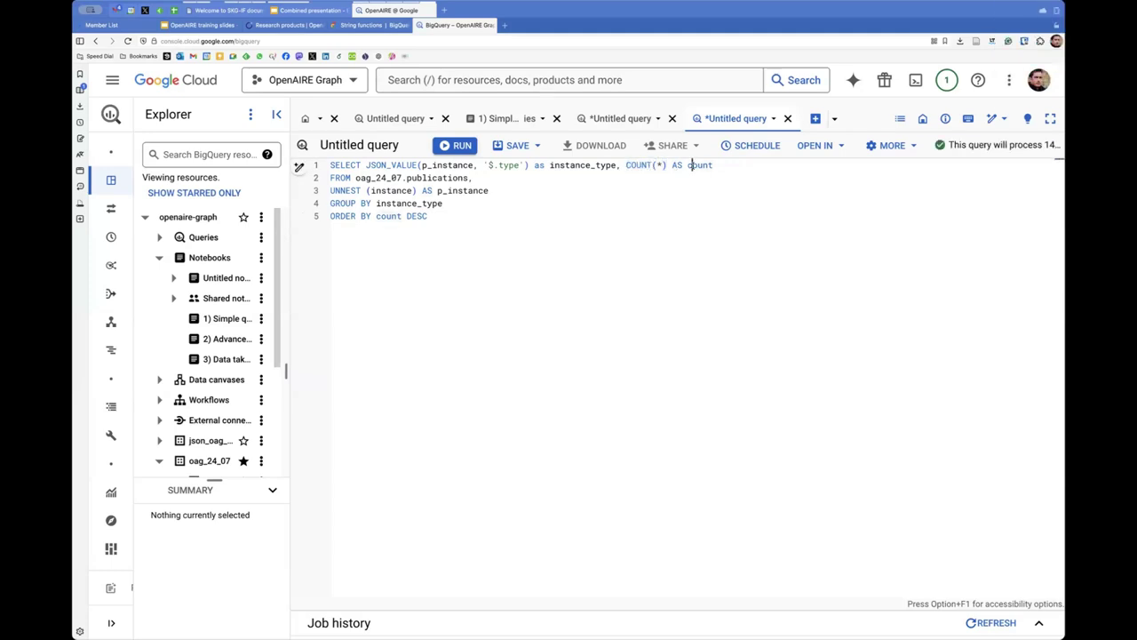
{"action": "double_click", "coordinate": [696, 165]}
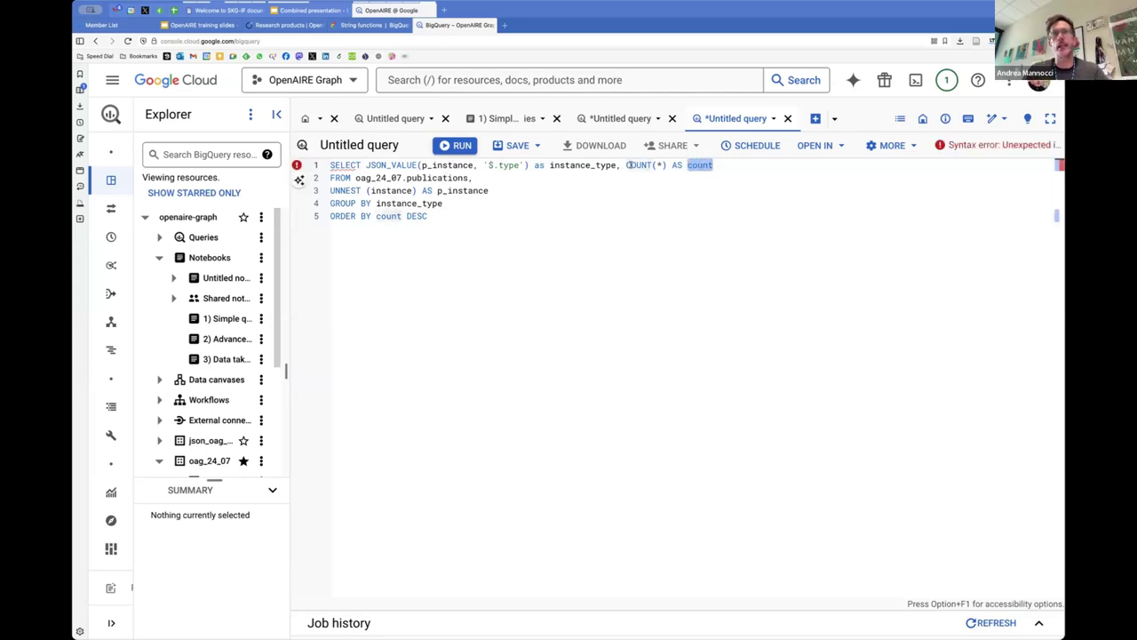
{"action": "left_click_drag", "start_coordinate": [627, 165], "coordinate": [653, 165]}
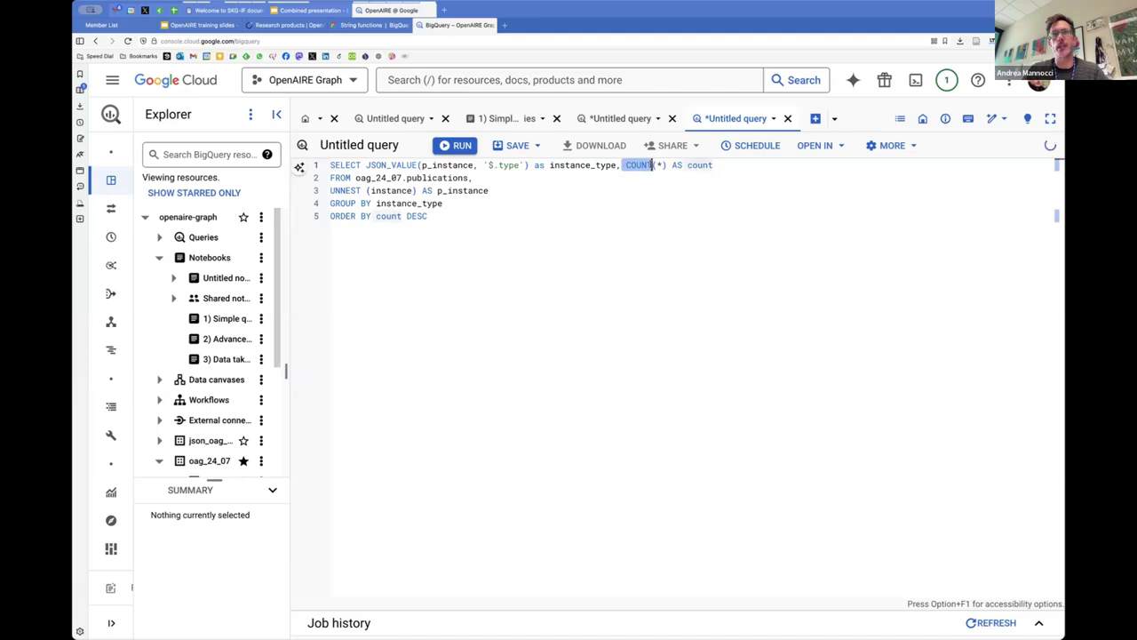
{"action": "left_click", "coordinate": [726, 165]}
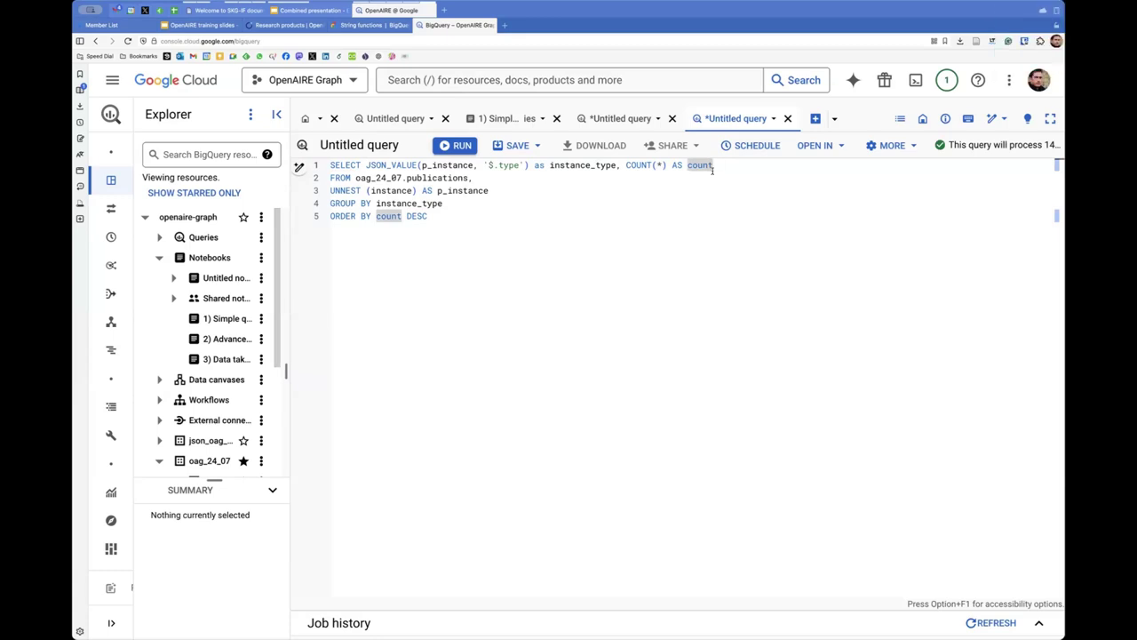
{"action": "left_click", "coordinate": [698, 211]}
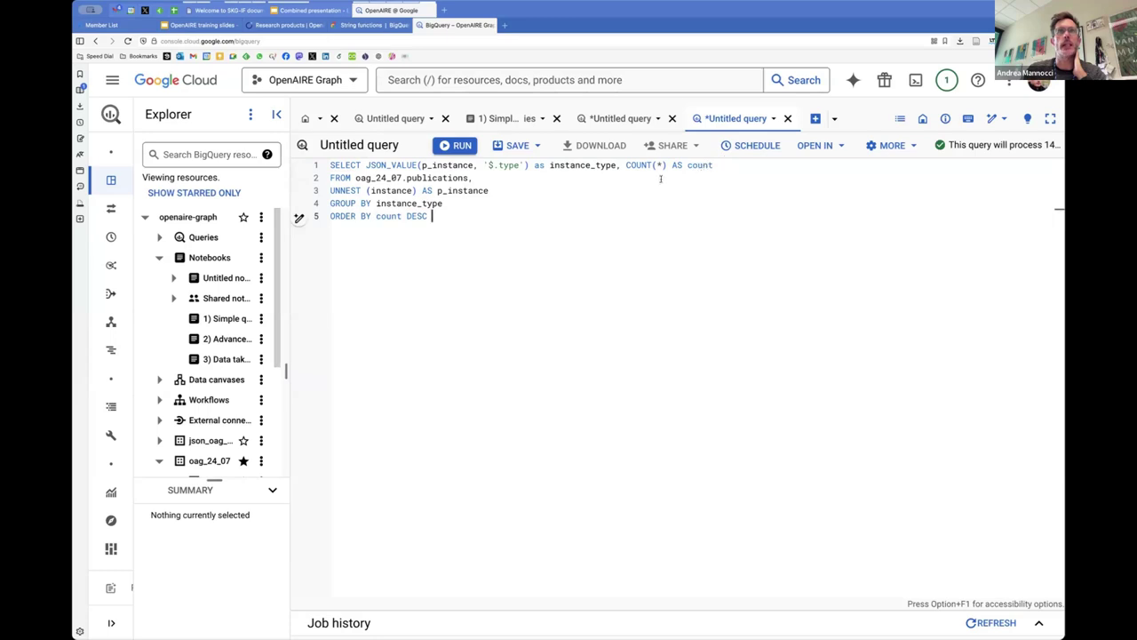
{"action": "double_click", "coordinate": [694, 165]}
{"action": "key", "text": "super+g"}
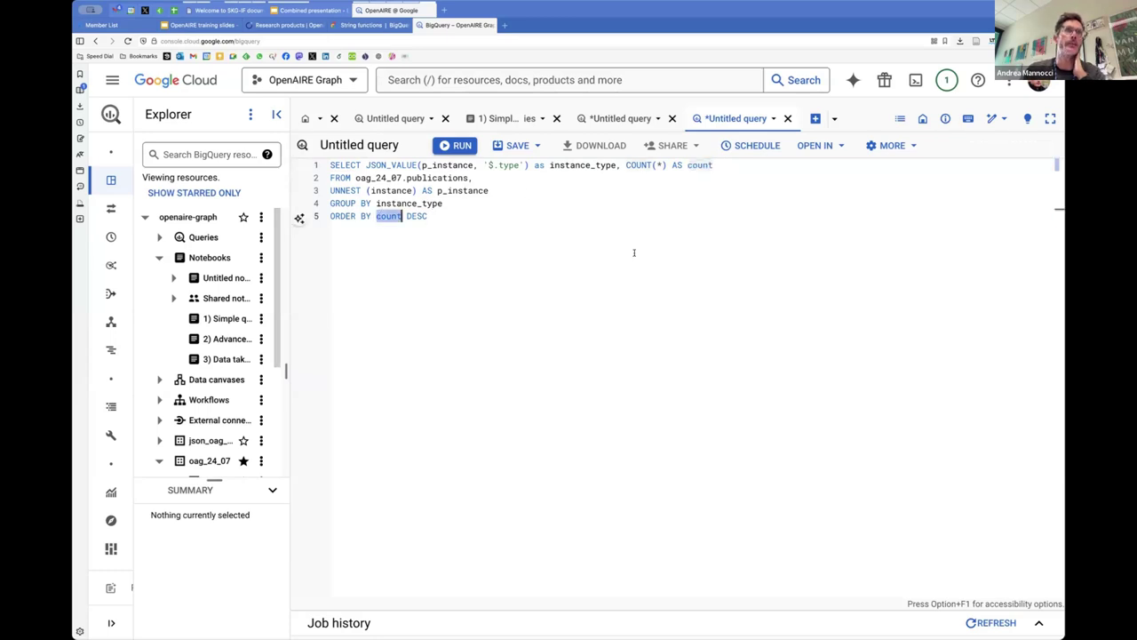
- Close the draft instance-type count query without saving and return to the nested SELECT DISTINCT id subquery
{"action": "left_click", "coordinate": [787, 118]}
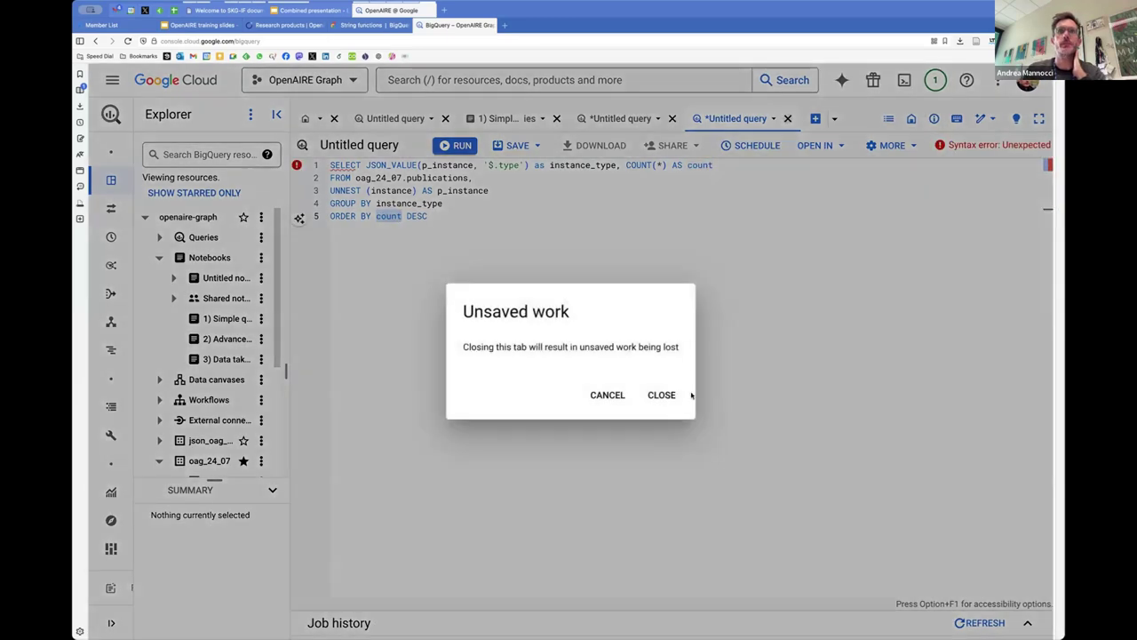
{"action": "left_click", "coordinate": [662, 395]}
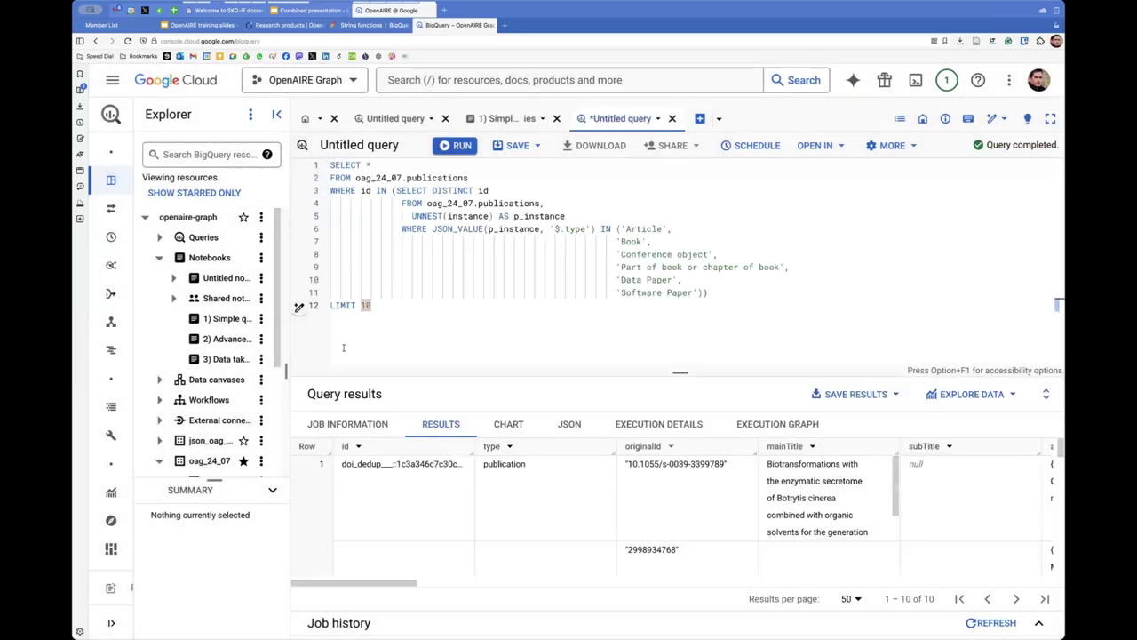
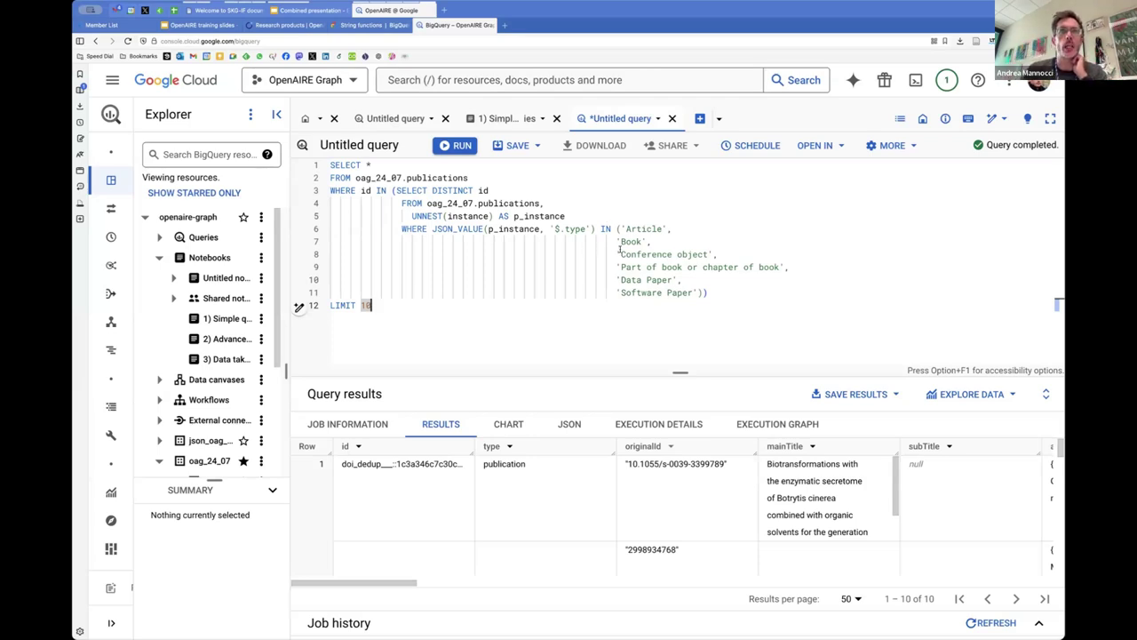
{"action": "type", "text": ","}
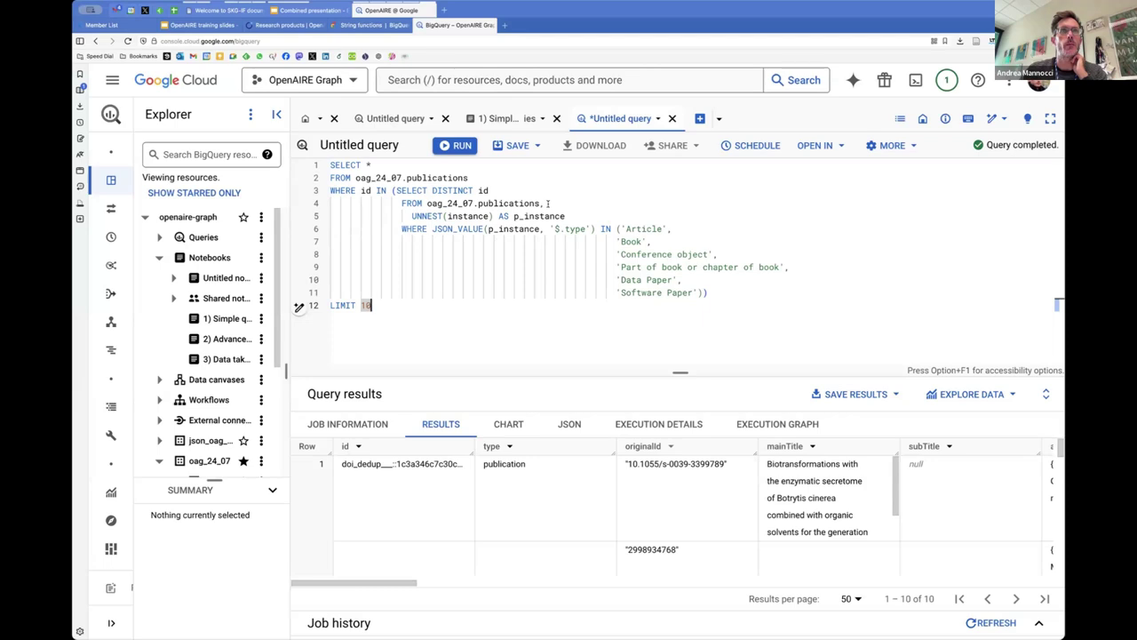
{"action": "left_click", "coordinate": [428, 190]}
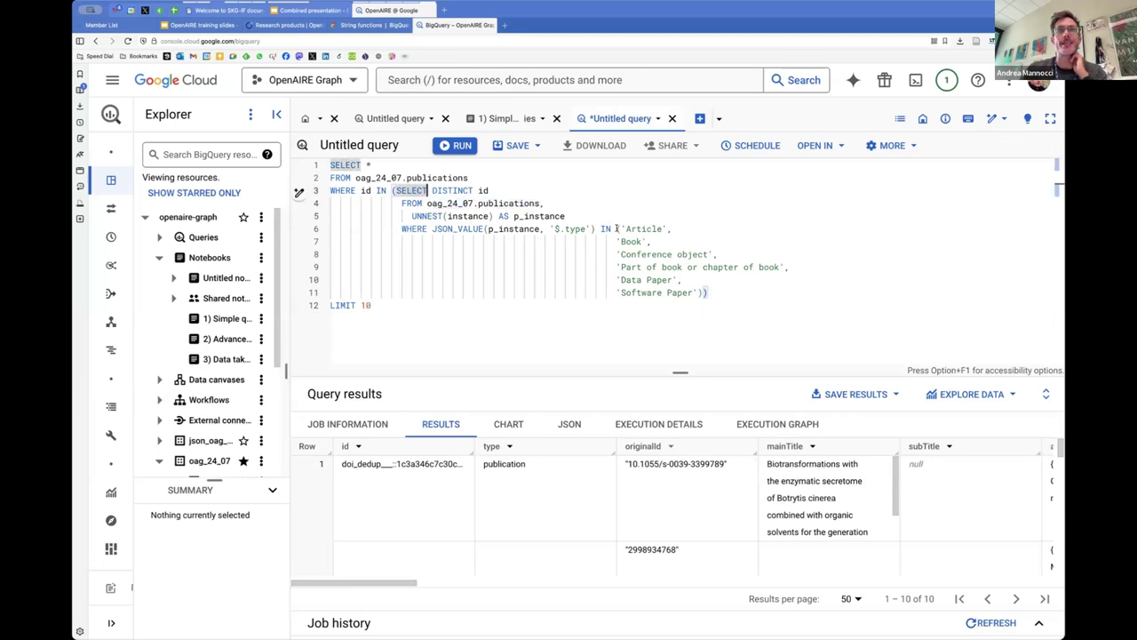
- Examine the list of accepted instance types and the nested subquery that filters the outer publications query by id
{"action": "left_click_drag", "start_coordinate": [614, 229], "coordinate": [700, 293]}
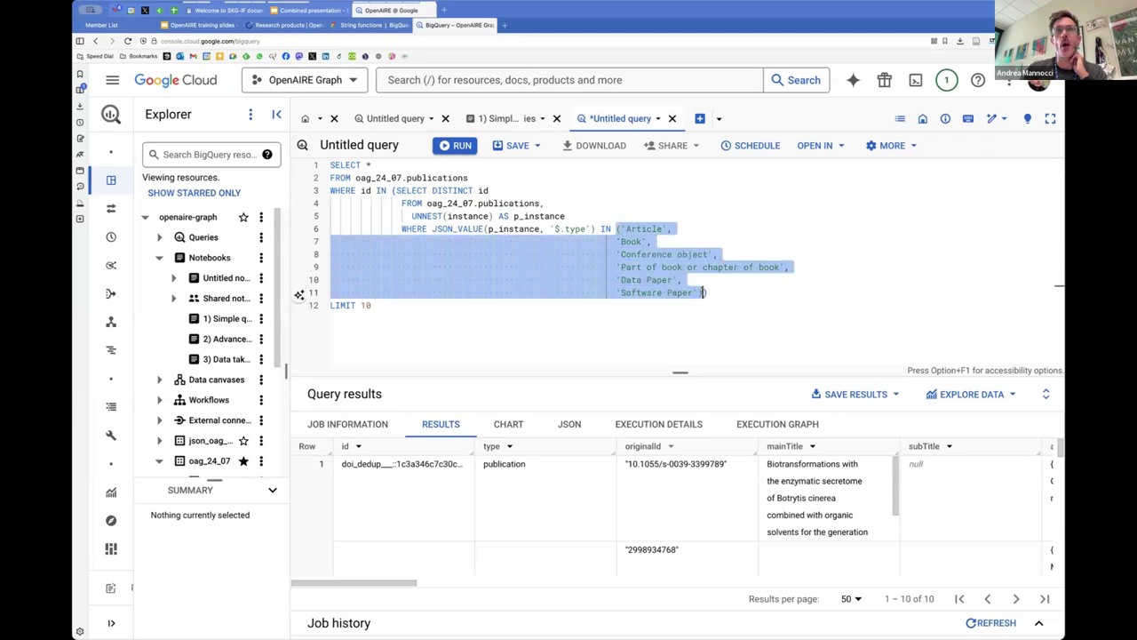
{"action": "left_click", "coordinate": [701, 292]}
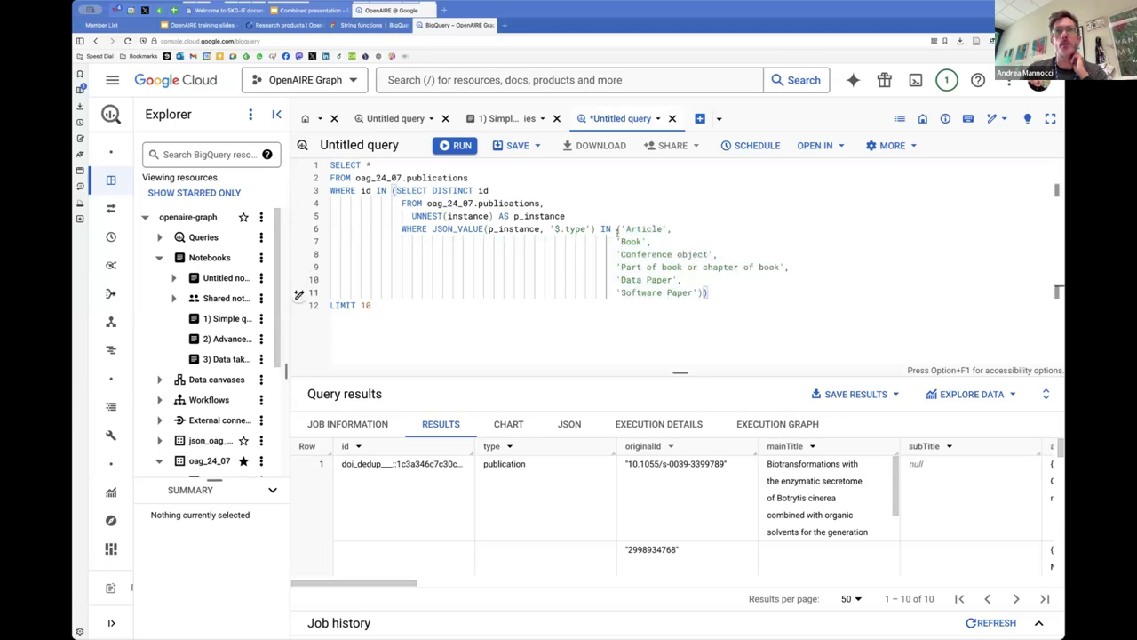
{"action": "left_click_drag", "start_coordinate": [618, 230], "coordinate": [704, 293]}
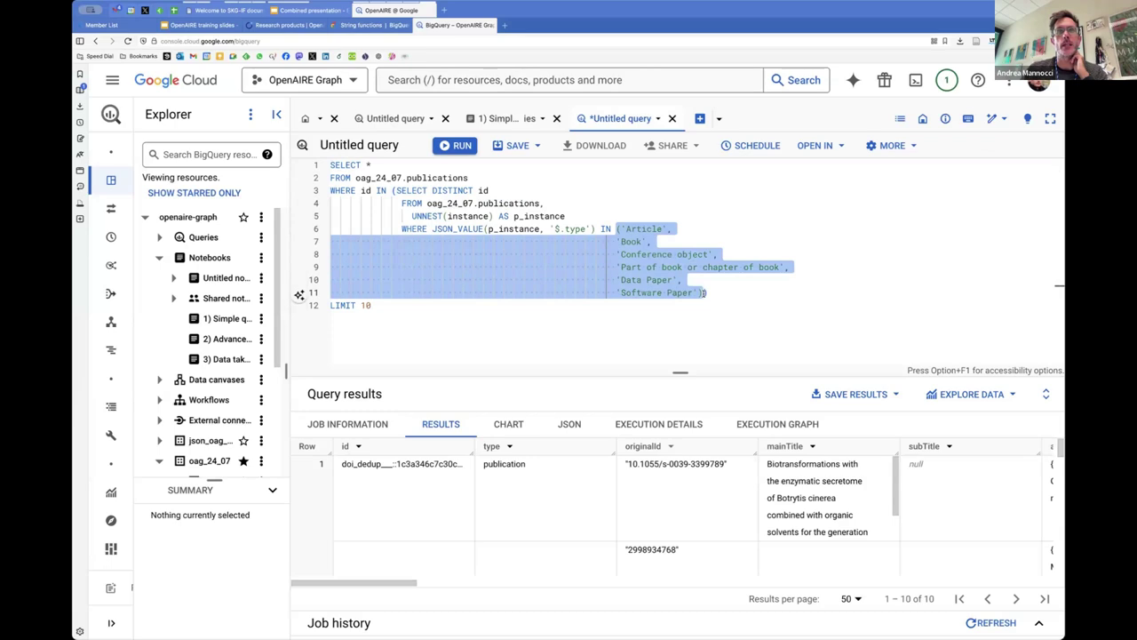
{"action": "left_click", "coordinate": [702, 292]}
{"action": "left_click", "coordinate": [444, 178]}
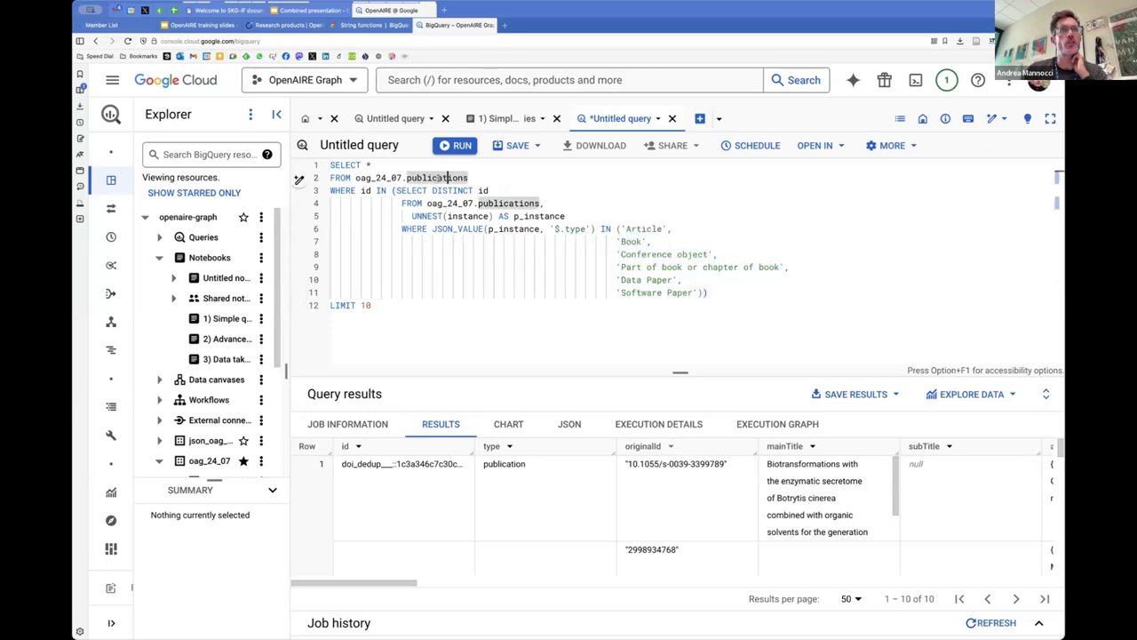
{"action": "left_click", "coordinate": [363, 190]}
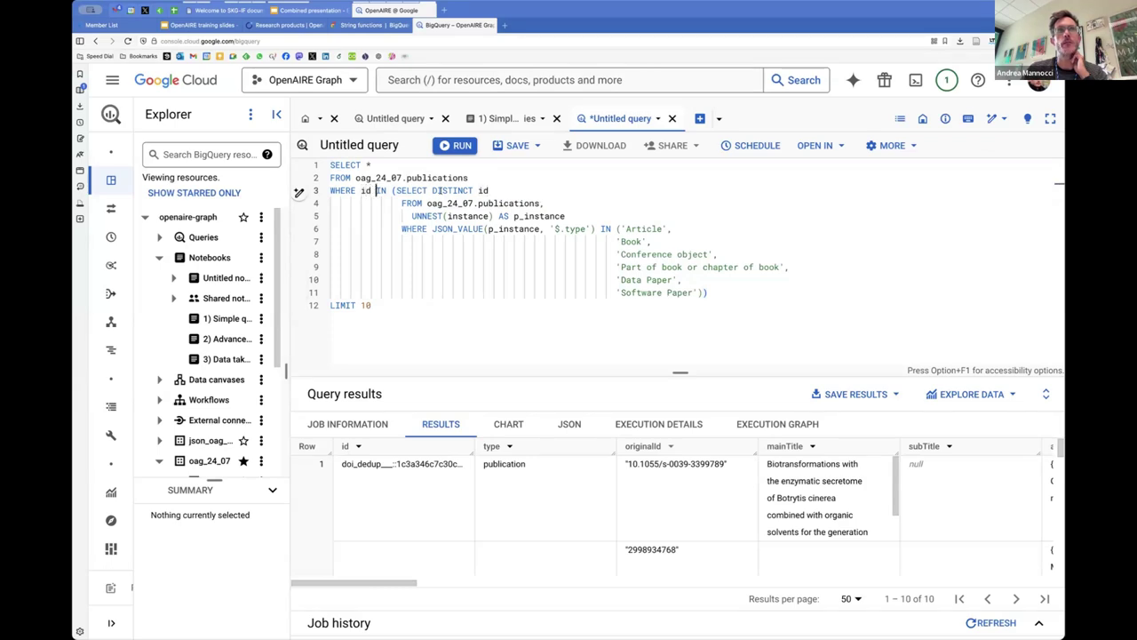
{"action": "left_click_drag", "start_coordinate": [375, 190], "coordinate": [713, 294]}
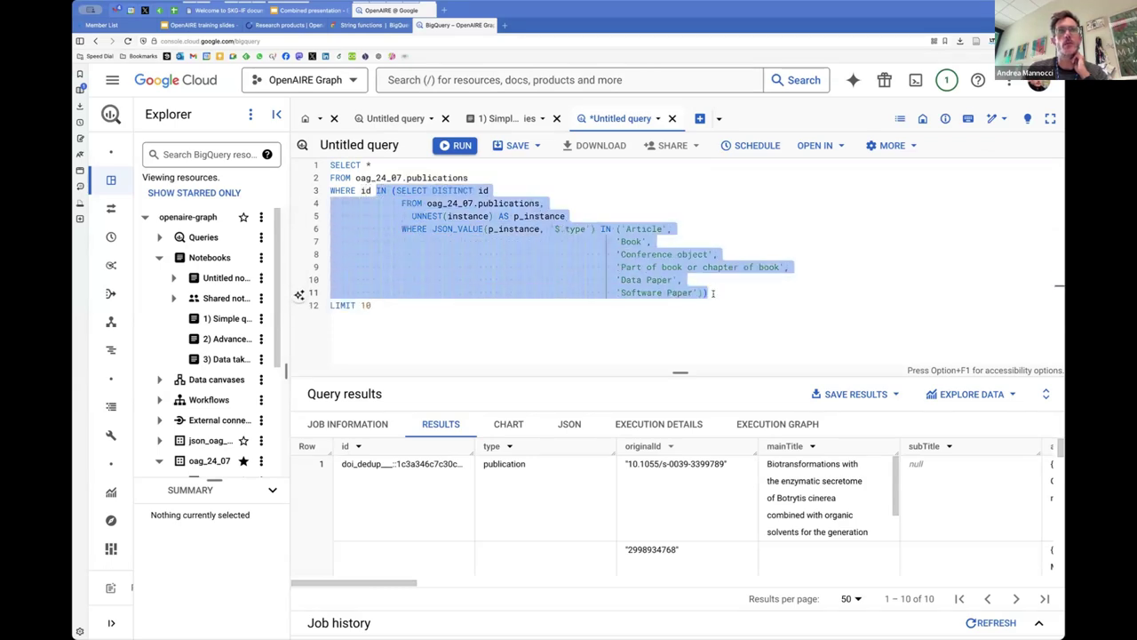
{"action": "left_click", "coordinate": [456, 308]}
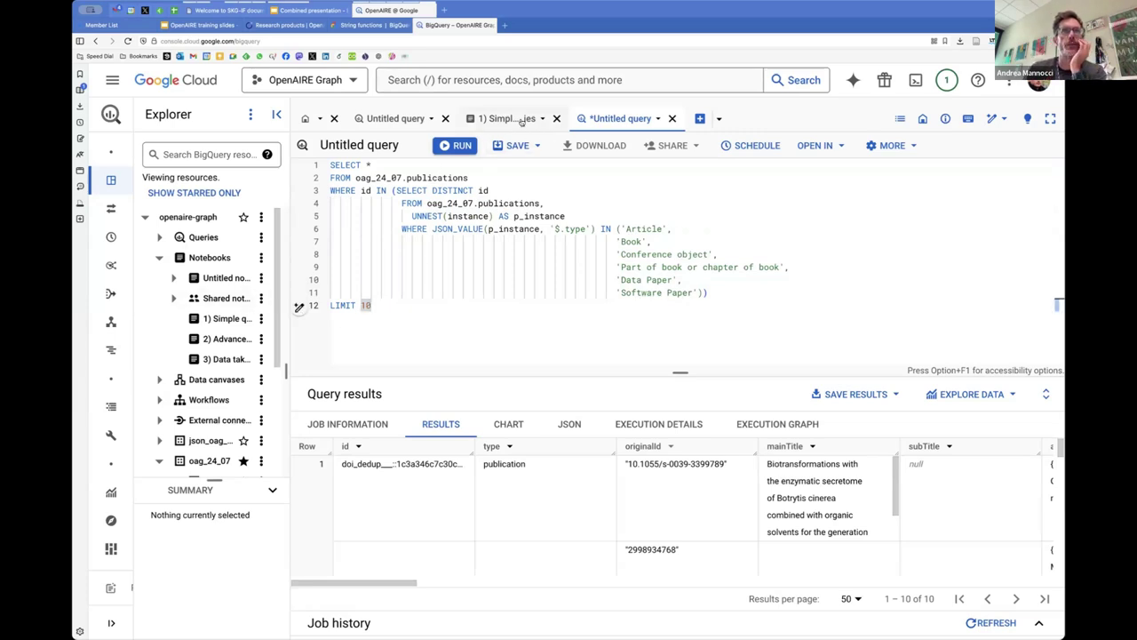
- Replace the editor's query with the country publication count copied from the peer-reviewed material subtask in the 1) Simple queries notebook
{"action": "left_click", "coordinate": [522, 120]}
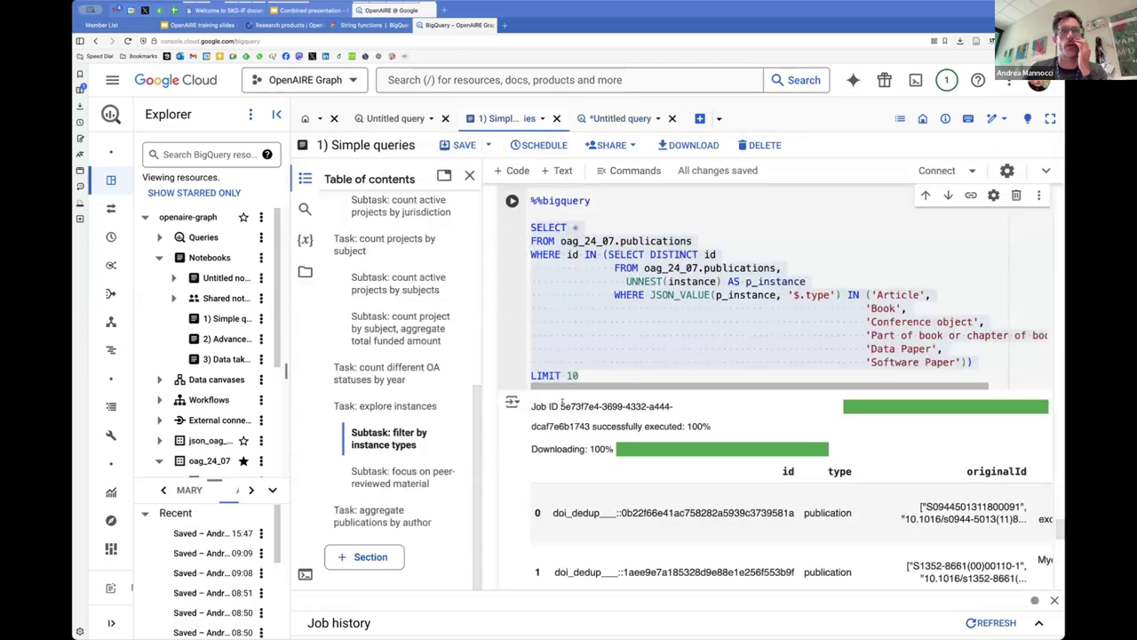
{"action": "scroll", "coordinate": [589, 427], "scroll_direction": "down", "scroll_amount": 10}
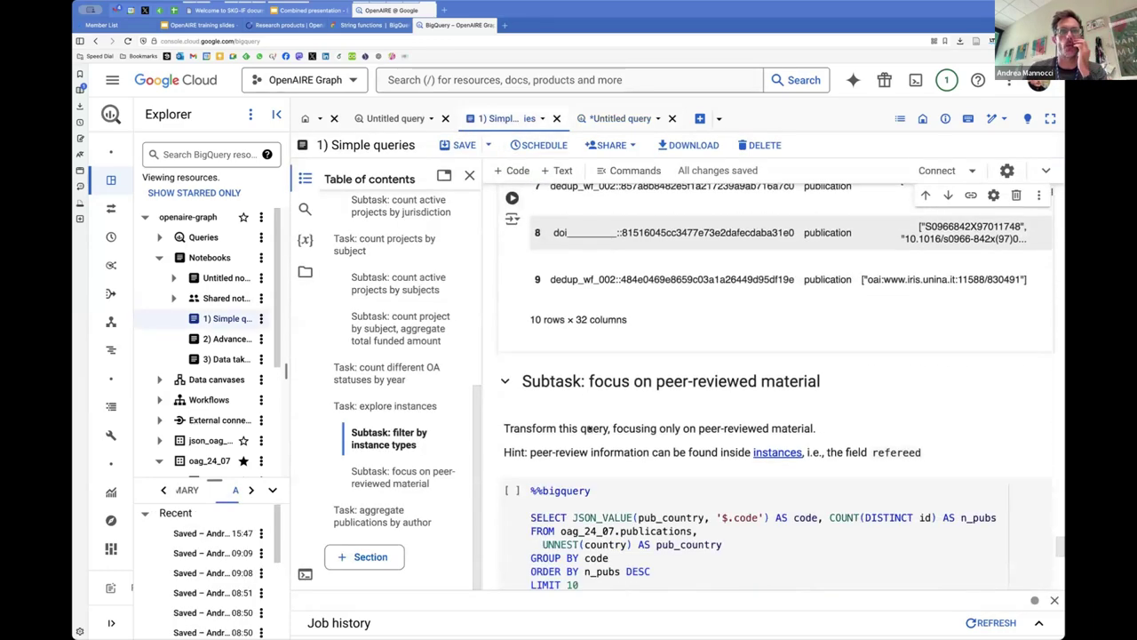
{"action": "scroll", "coordinate": [589, 428], "scroll_direction": "down", "scroll_amount": 5}
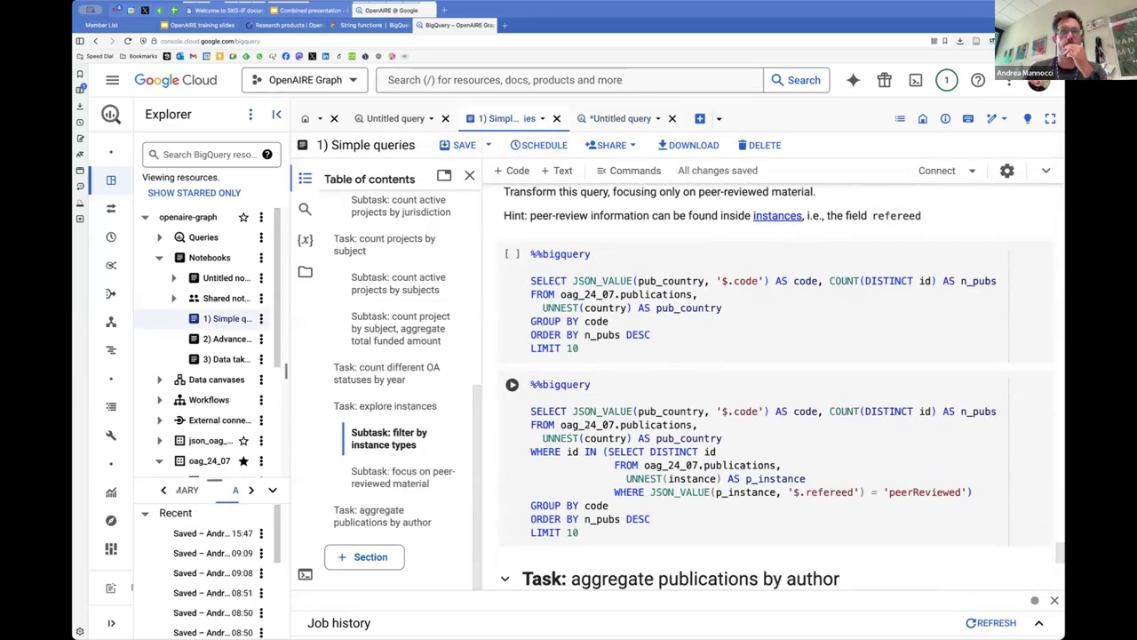
{"action": "scroll", "coordinate": [587, 425], "scroll_direction": "up", "scroll_amount": 1}
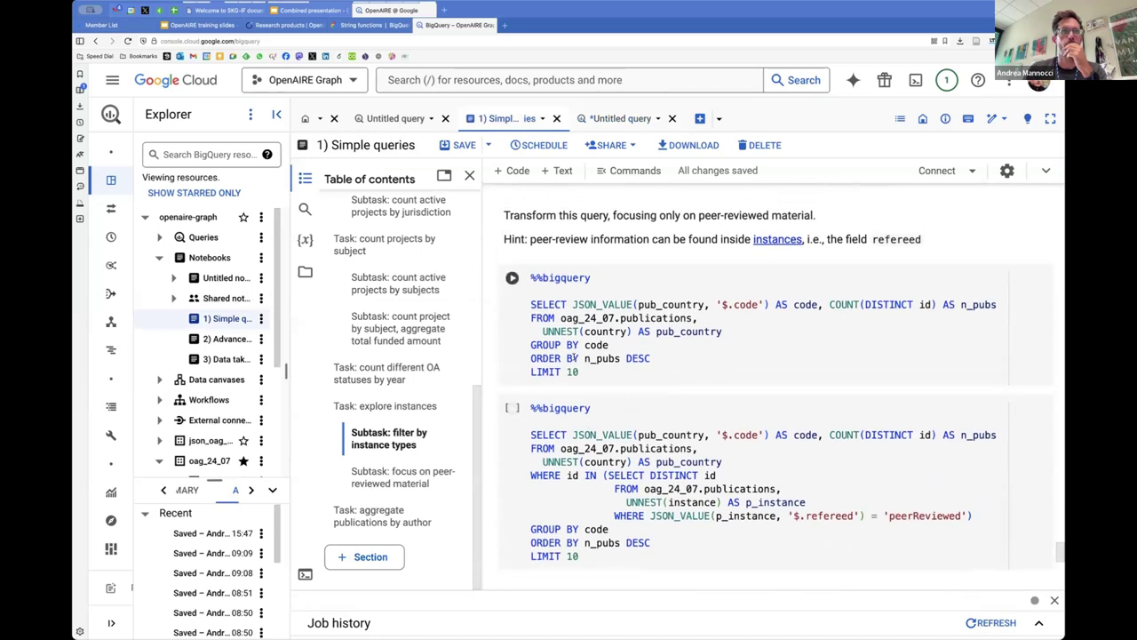
{"action": "left_click_drag", "start_coordinate": [579, 373], "coordinate": [533, 305]}
{"action": "key", "text": "super+c"}
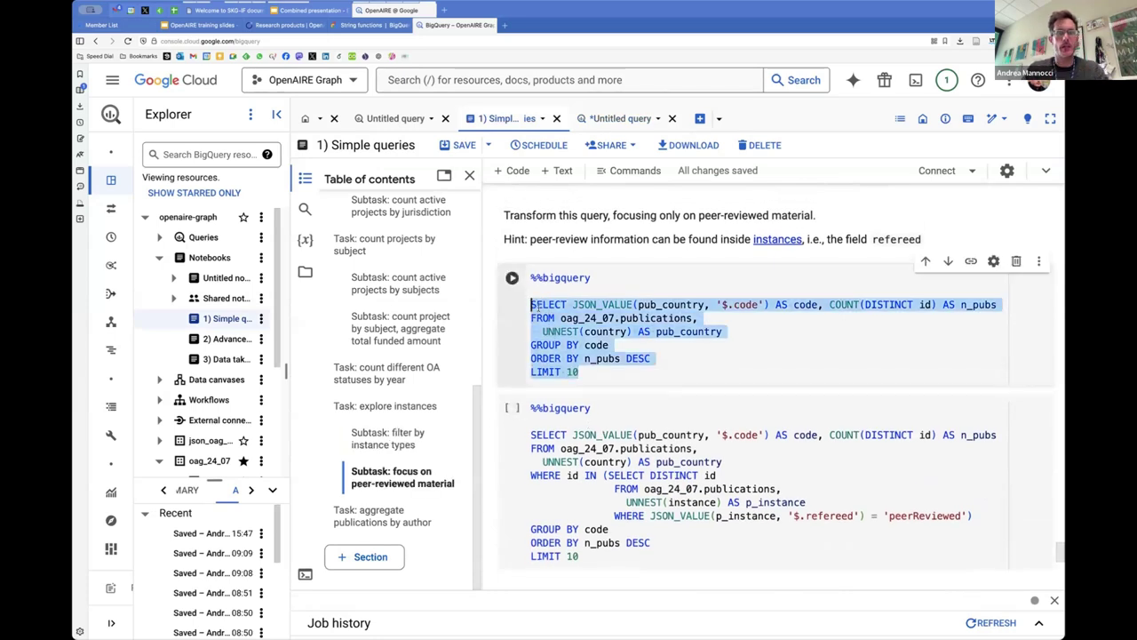
{"action": "left_click", "coordinate": [615, 120]}
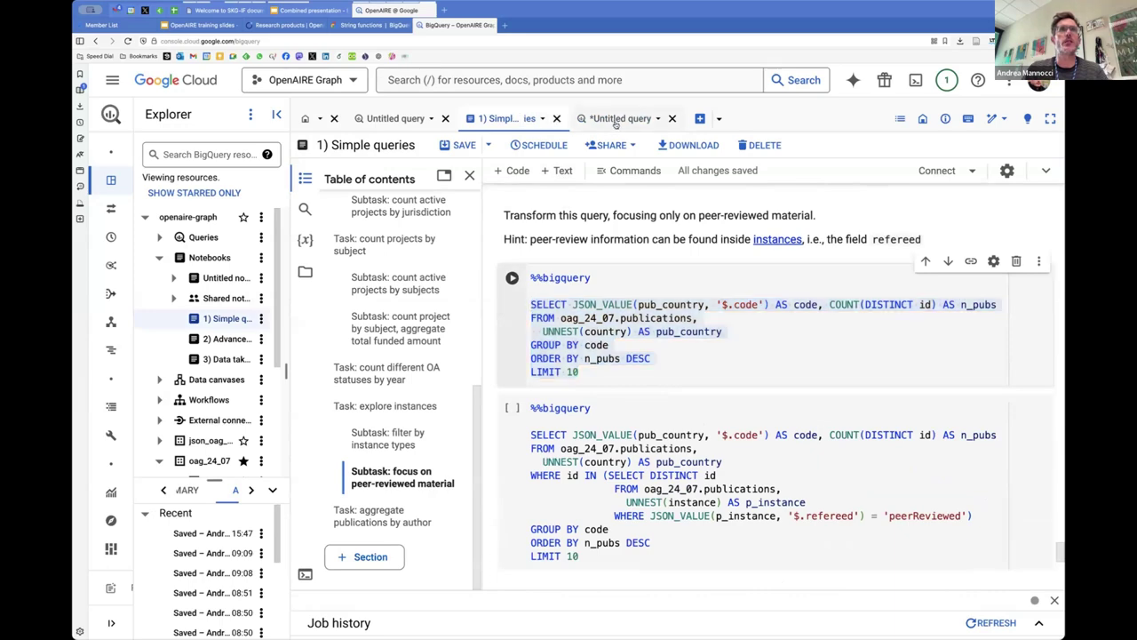
{"action": "left_click", "coordinate": [498, 329]}
{"action": "key", "text": "super+a"}
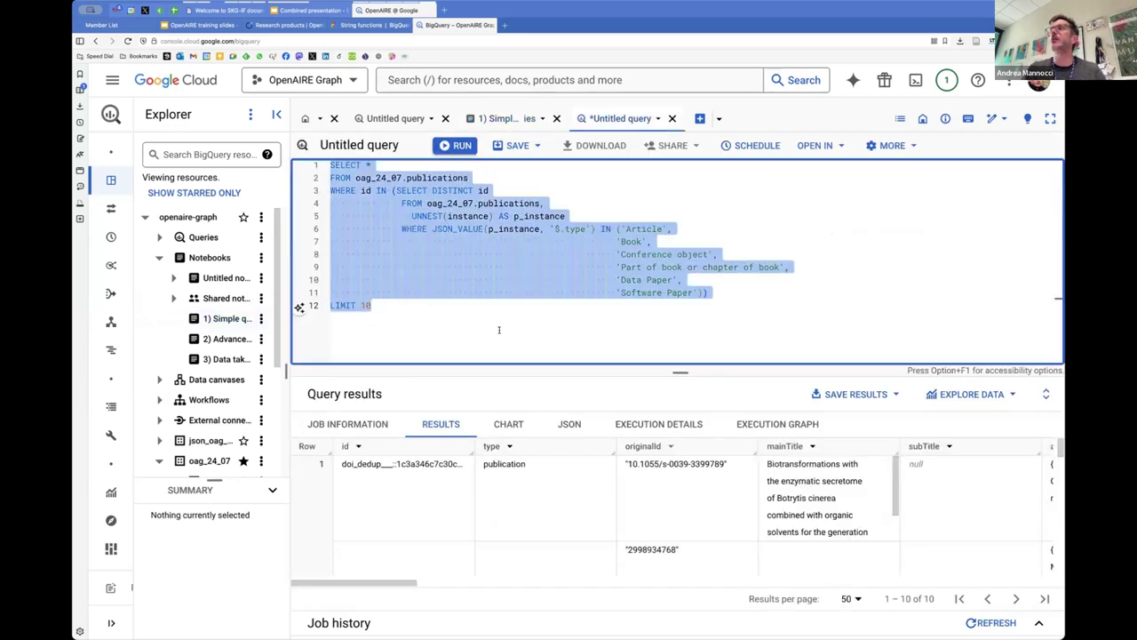
{"action": "key", "text": "super+v"}
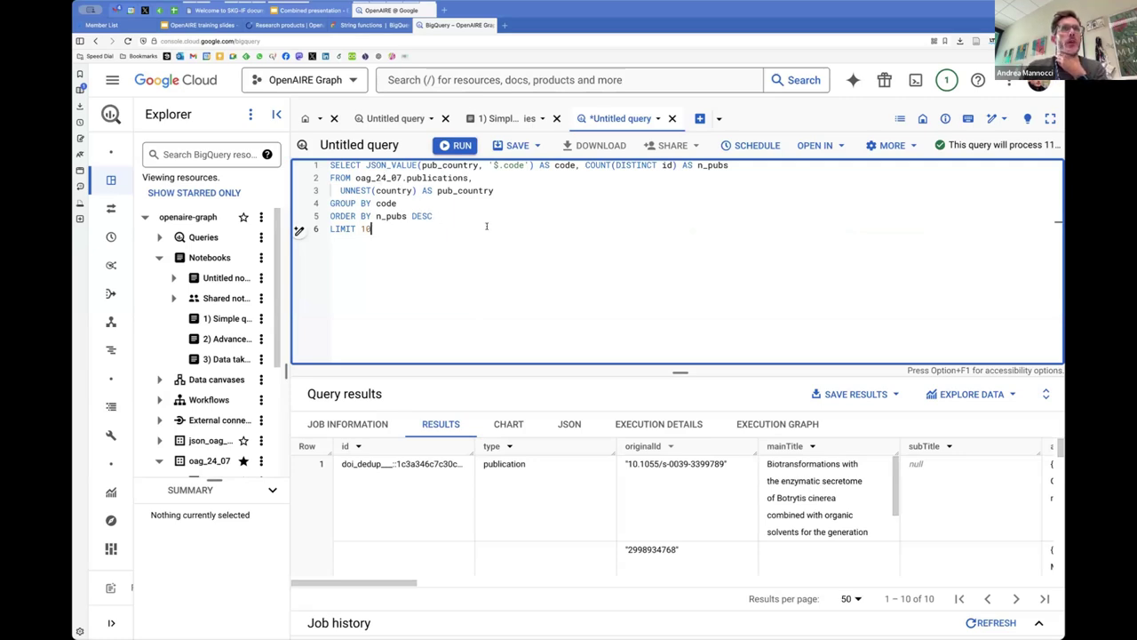
- Replace the editor's query with the subtask's solution from the notebook, which adds a subquery keeping only ids with refereed = 'peerReviewed'
{"action": "left_click", "coordinate": [522, 122]}
{"action": "left_click", "coordinate": [614, 475]}
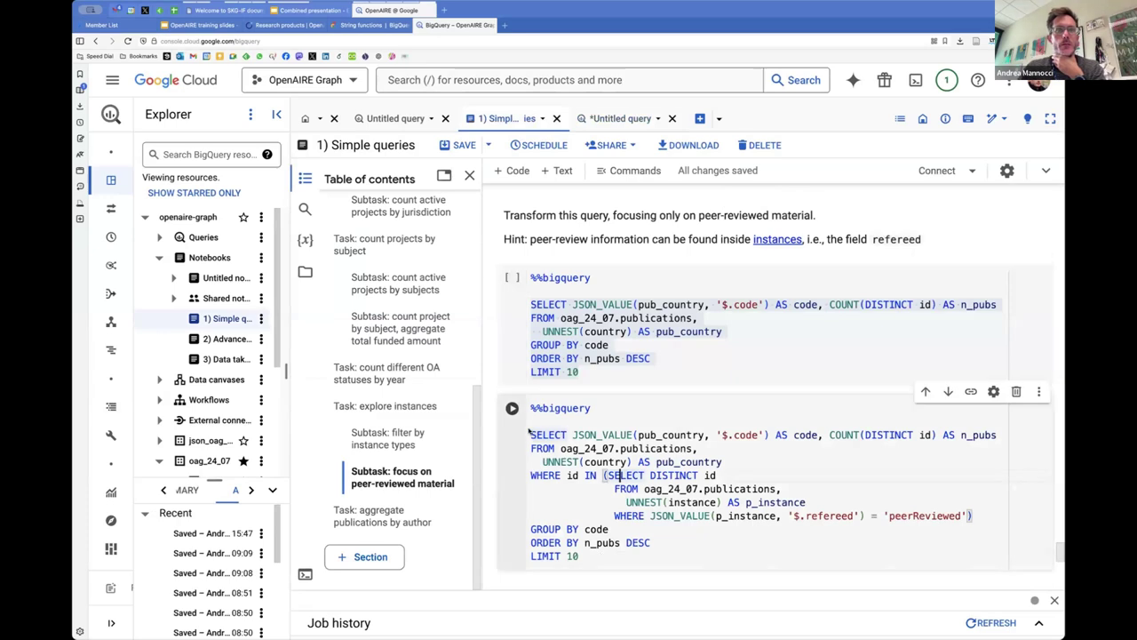
{"action": "scroll", "coordinate": [583, 486], "scroll_direction": "down", "scroll_amount": 1}
{"action": "left_click_drag", "start_coordinate": [583, 487], "coordinate": [530, 365]}
{"action": "key", "text": "ctrl+c"}
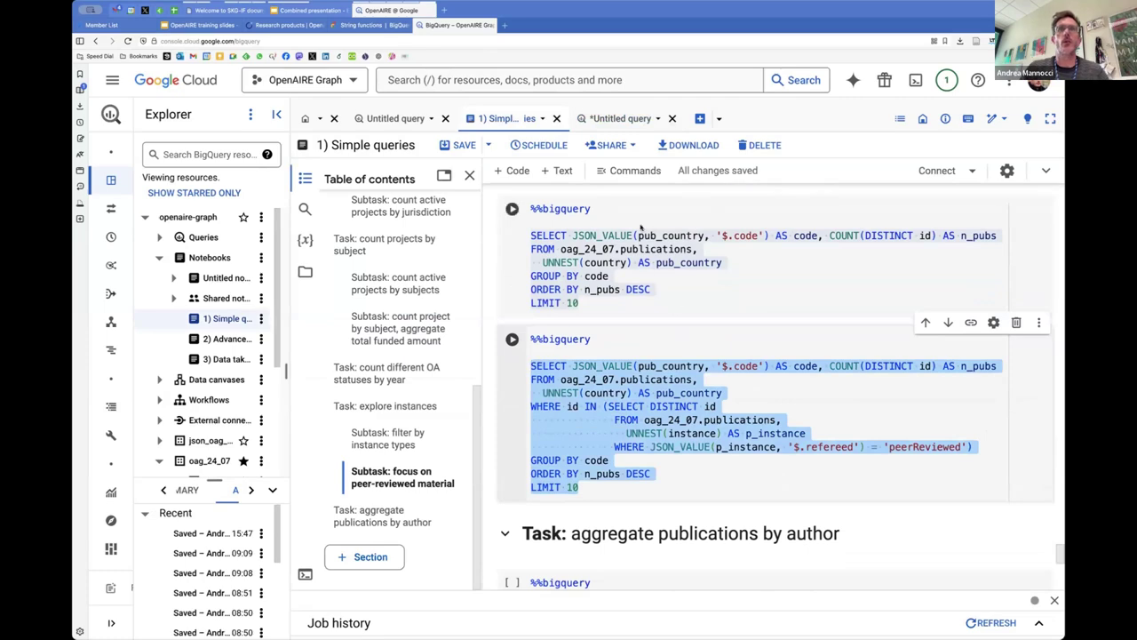
{"action": "left_click", "coordinate": [620, 118]}
{"action": "left_click", "coordinate": [473, 242]}
{"action": "key", "text": "ctrl+a"}
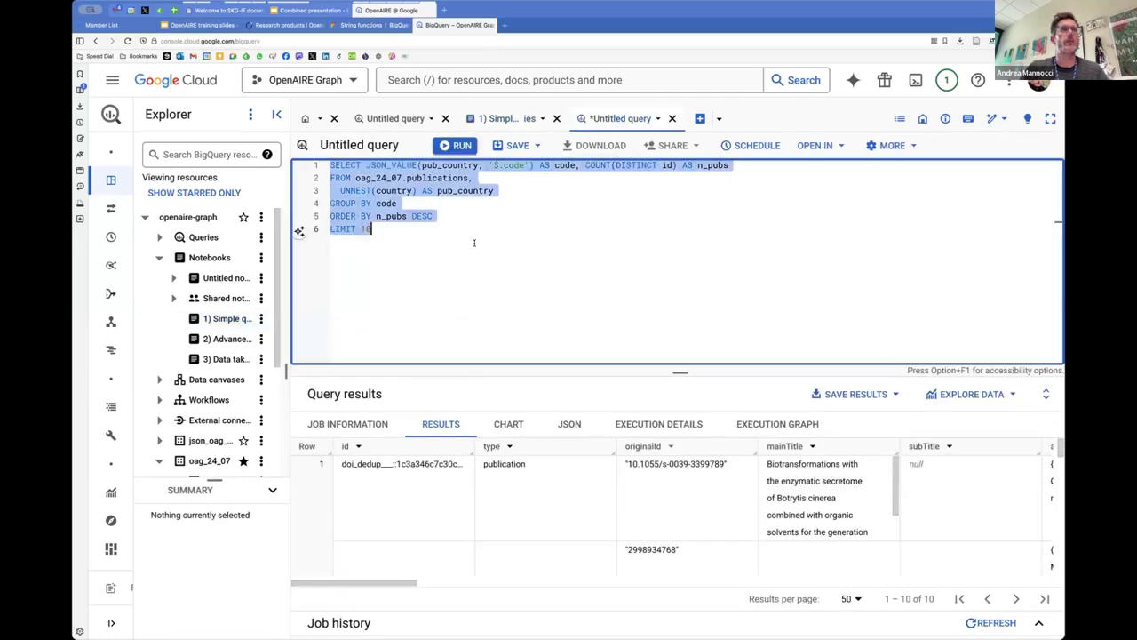
{"action": "key", "text": "ctrl+v"}
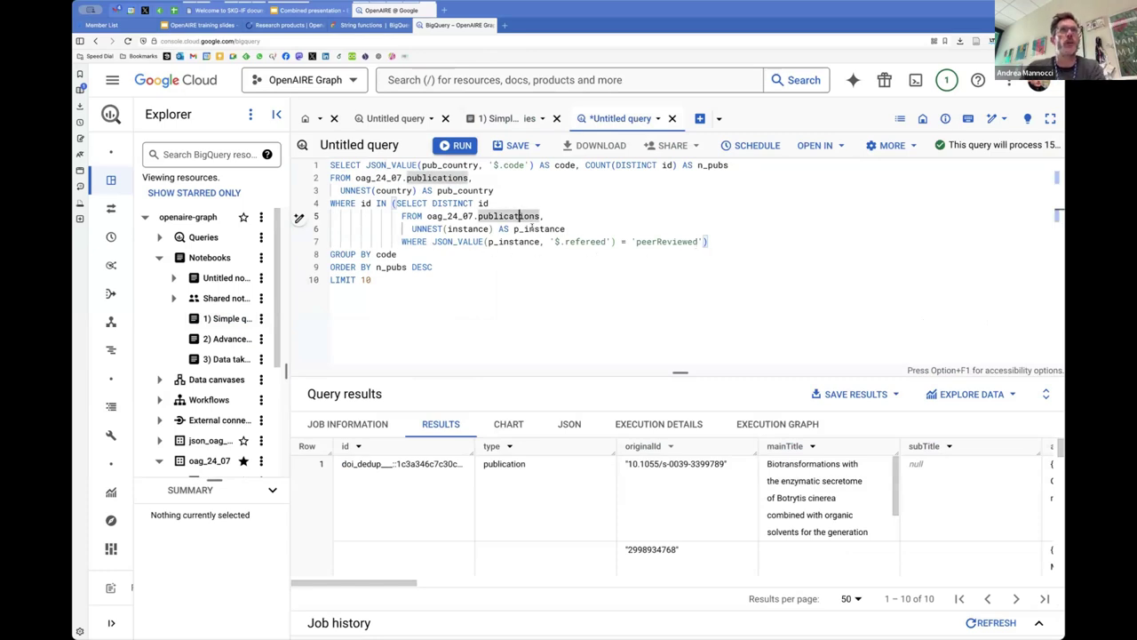
- Look up the refereed field of the instance object in the OpenAIRE Graph research products documentation
{"action": "left_click", "coordinate": [540, 228]}
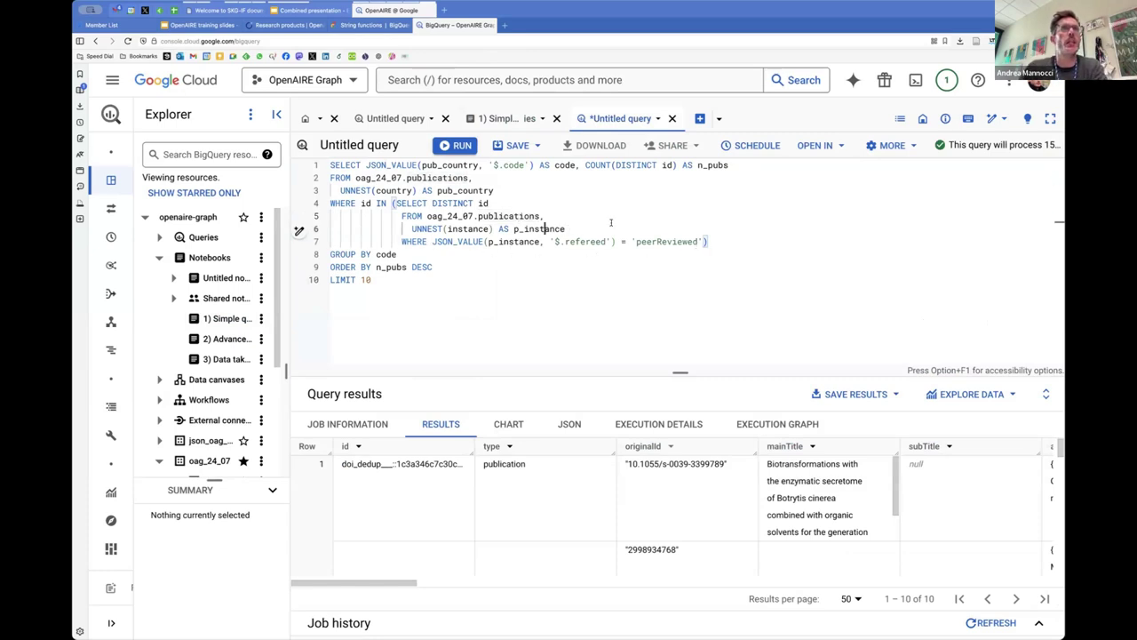
{"action": "left_click", "coordinate": [278, 26]}
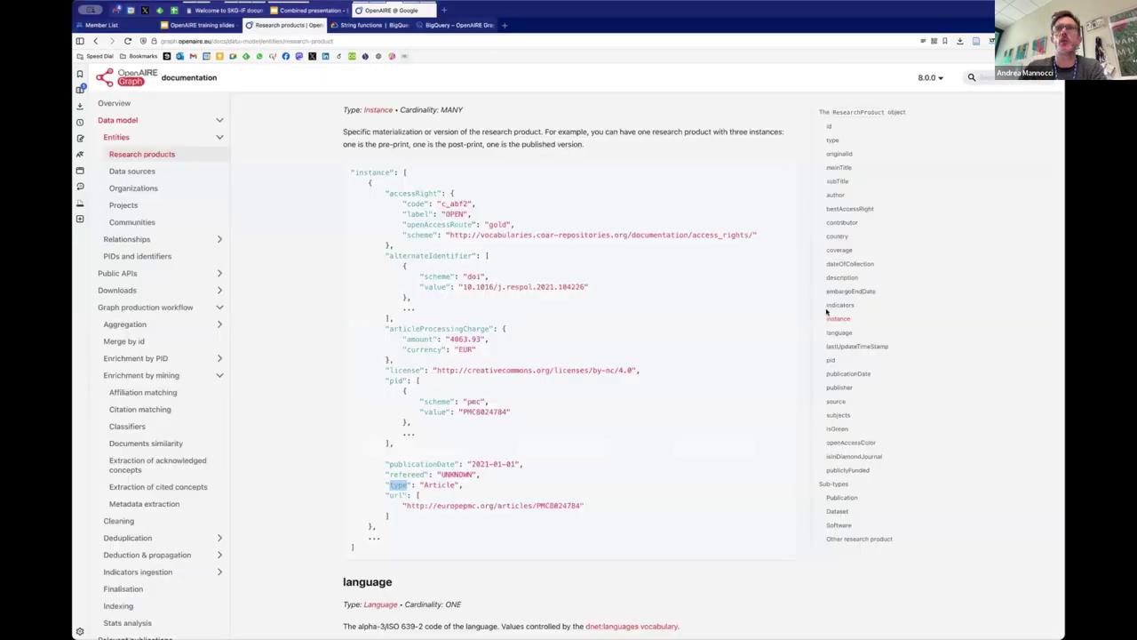
{"action": "left_click", "coordinate": [839, 320]}
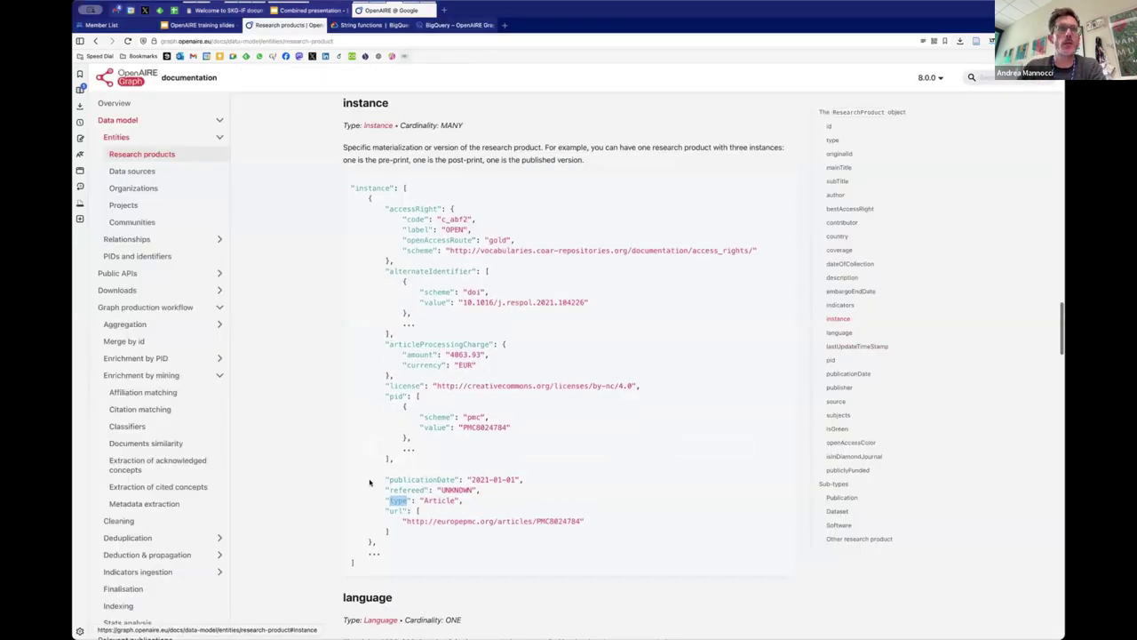
{"action": "double_click", "coordinate": [402, 490]}
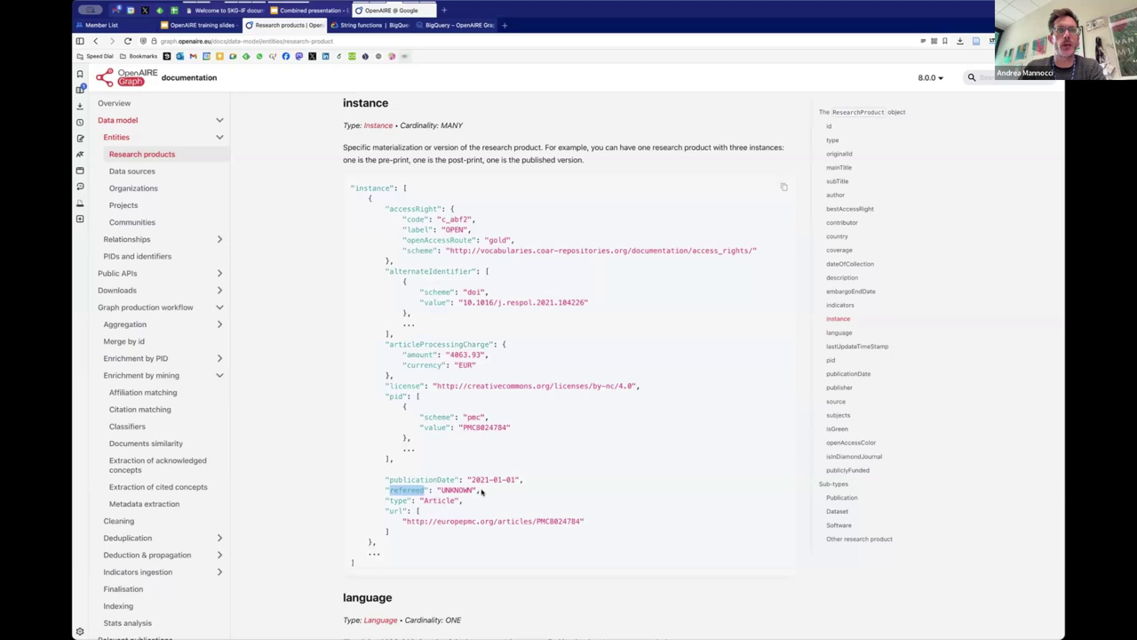
- Switch back to BigQuery and examine the 'peerReviewed' value in the subquery's refereed condition
{"action": "left_click", "coordinate": [459, 25]}
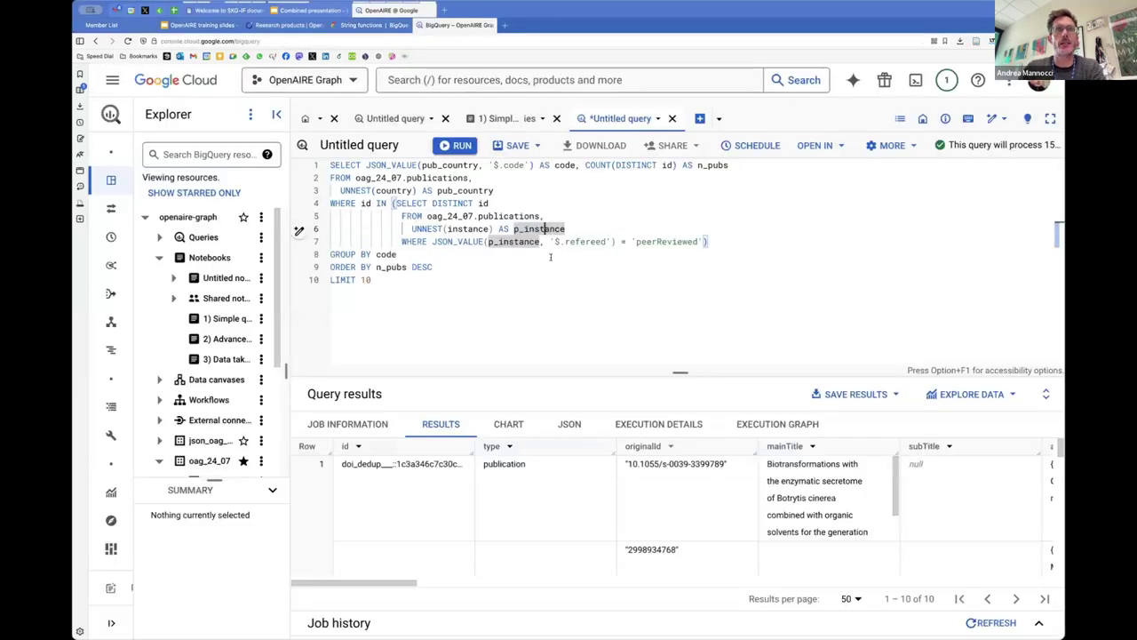
{"action": "double_click", "coordinate": [656, 242]}
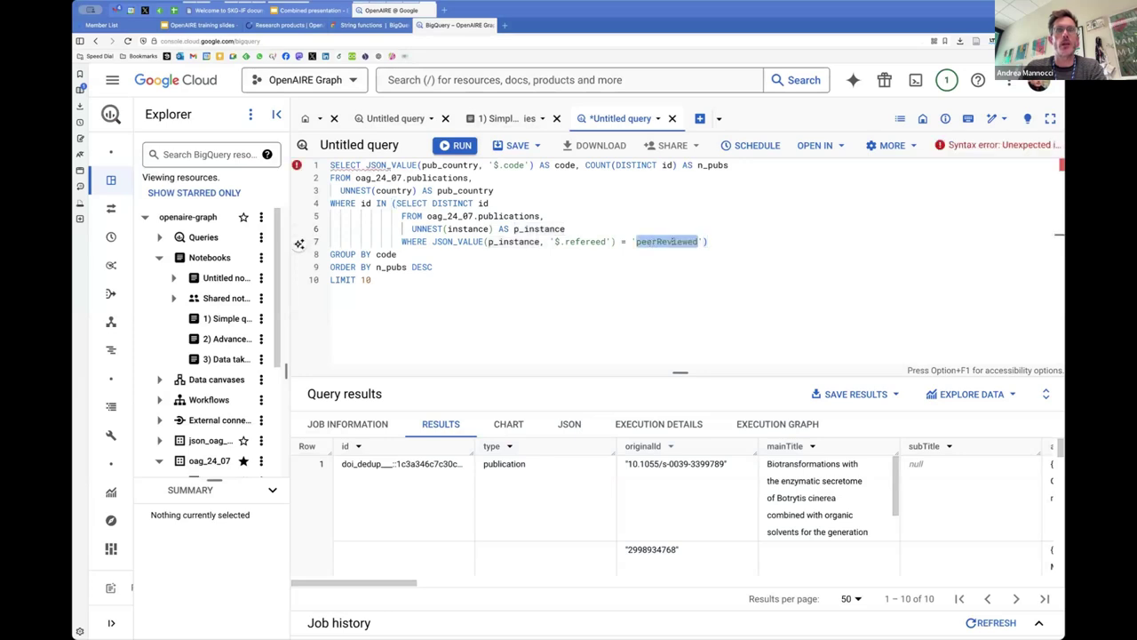
{"action": "left_click", "coordinate": [718, 241]}
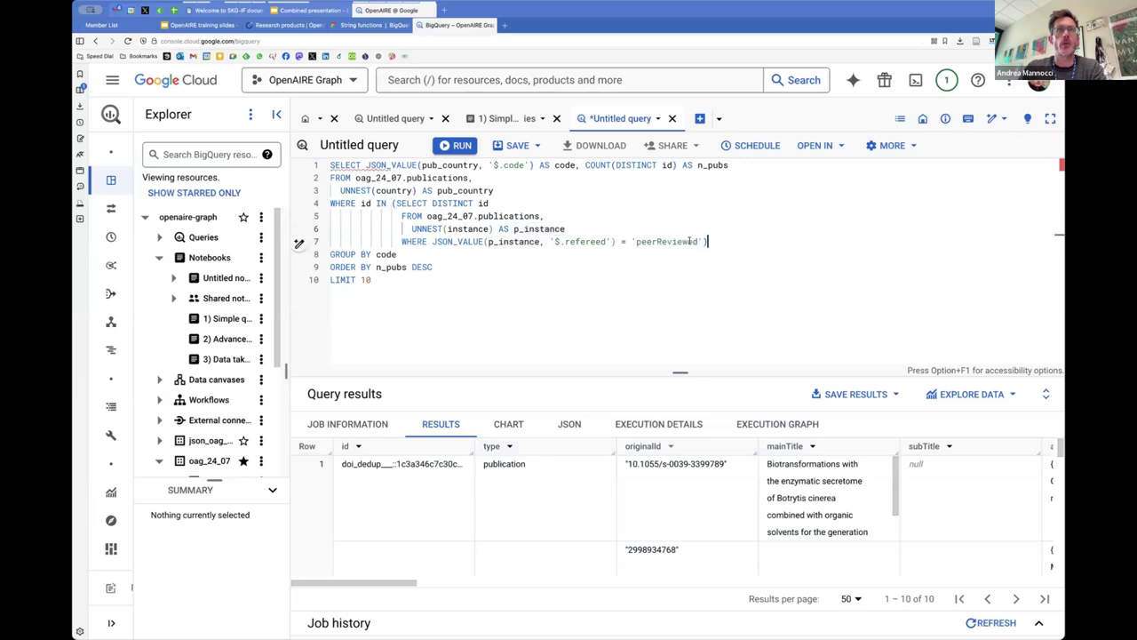
{"action": "double_click", "coordinate": [669, 241]}
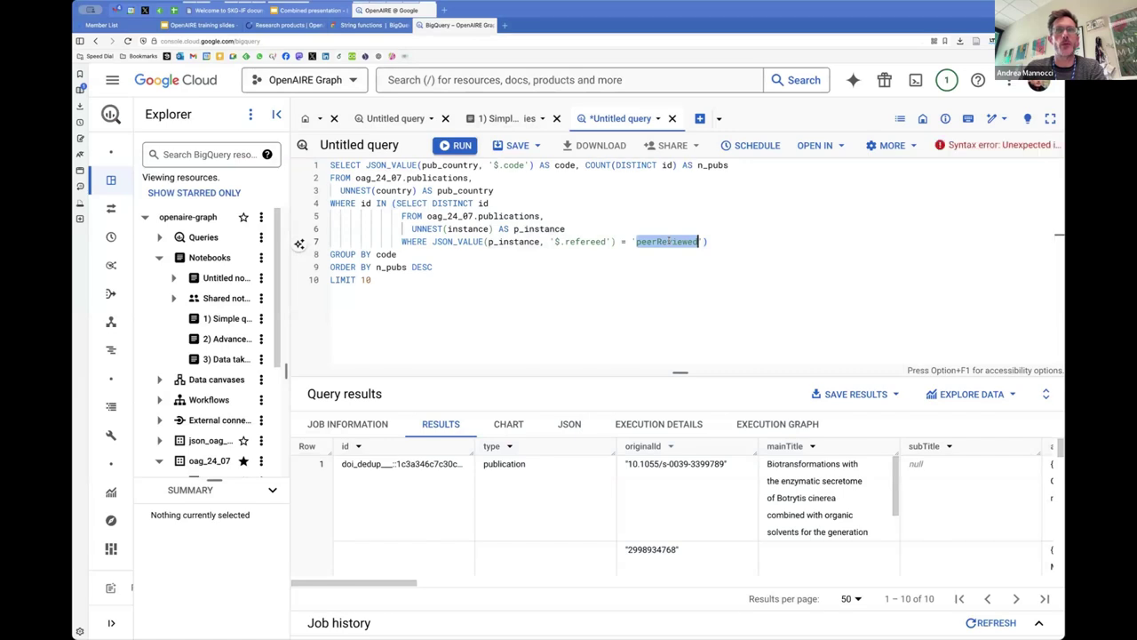
{"action": "left_click", "coordinate": [726, 242]}
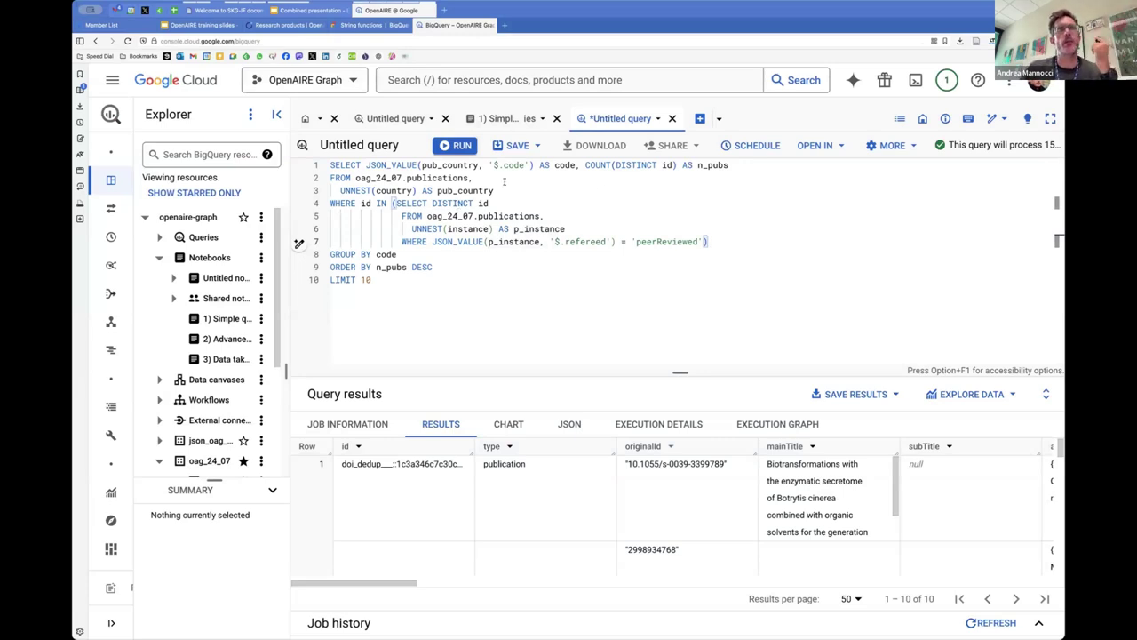
- Examine how the outer publications query matches id against the nested SELECT DISTINCT id subquery that unnests instance as p_instance
{"action": "left_click", "coordinate": [461, 178]}
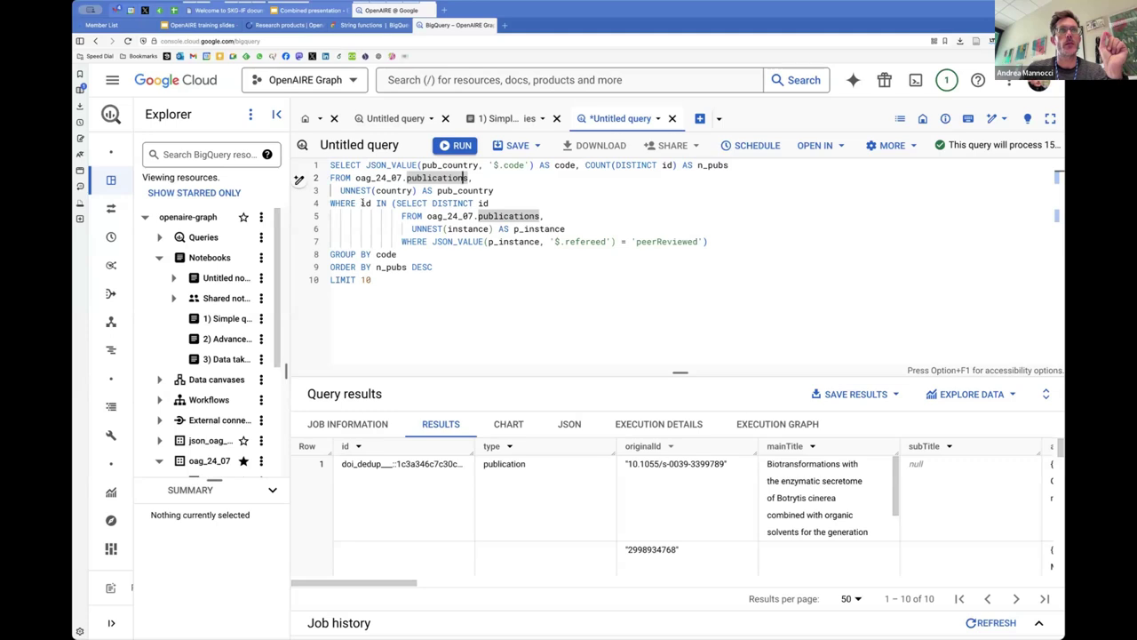
{"action": "left_click", "coordinate": [359, 203]}
{"action": "left_click", "coordinate": [437, 178]}
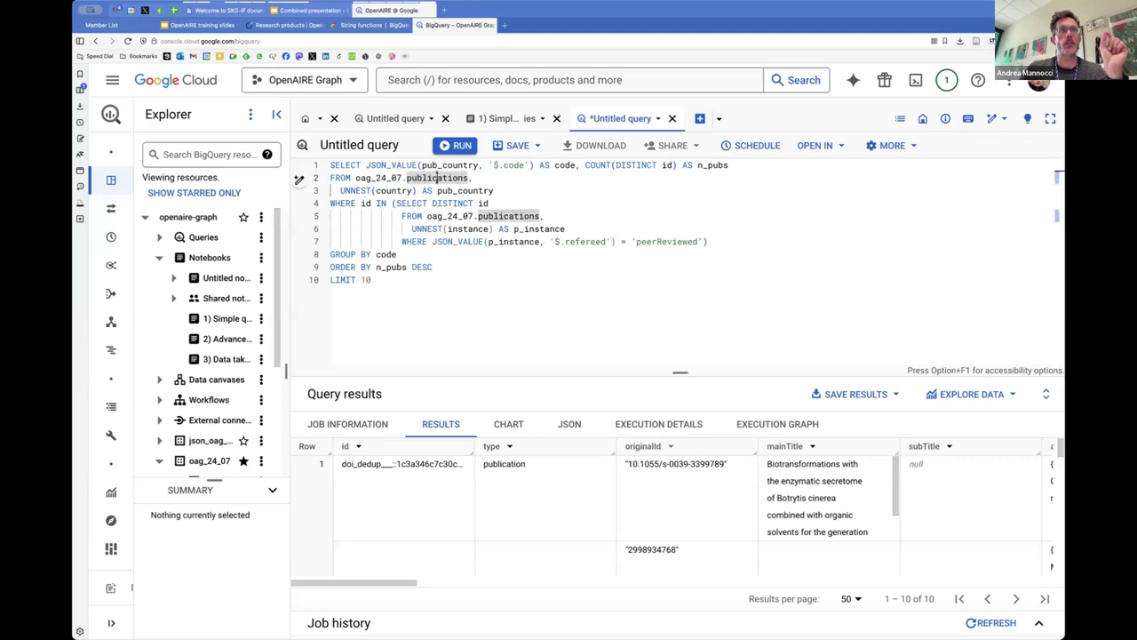
{"action": "left_click", "coordinate": [380, 202]}
{"action": "left_click", "coordinate": [396, 203]}
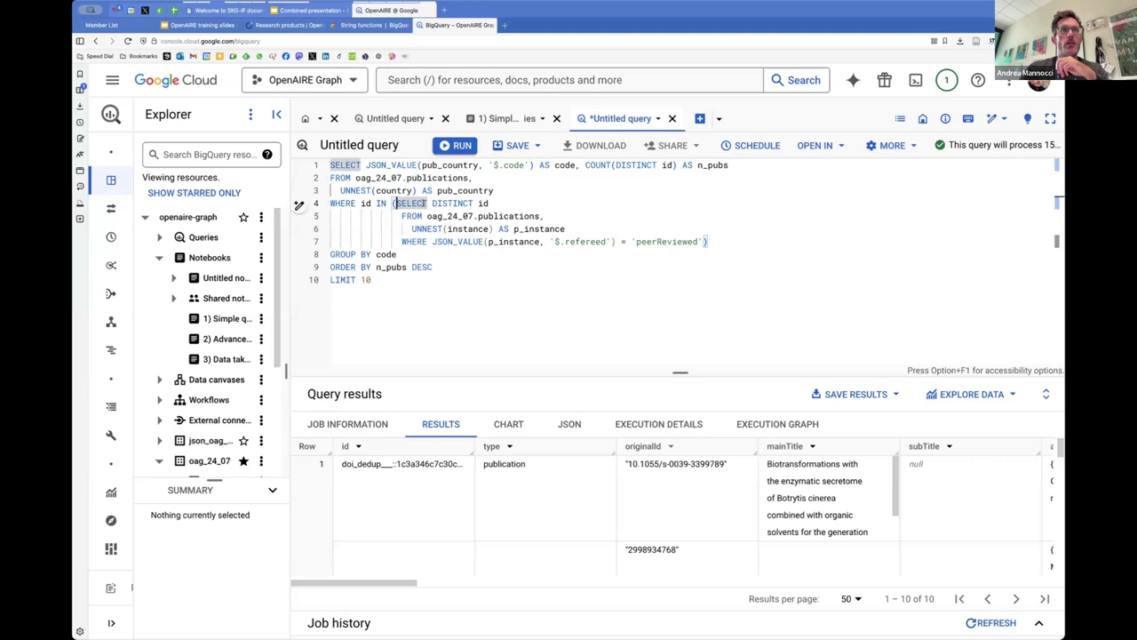
{"action": "left_click", "coordinate": [488, 203]}
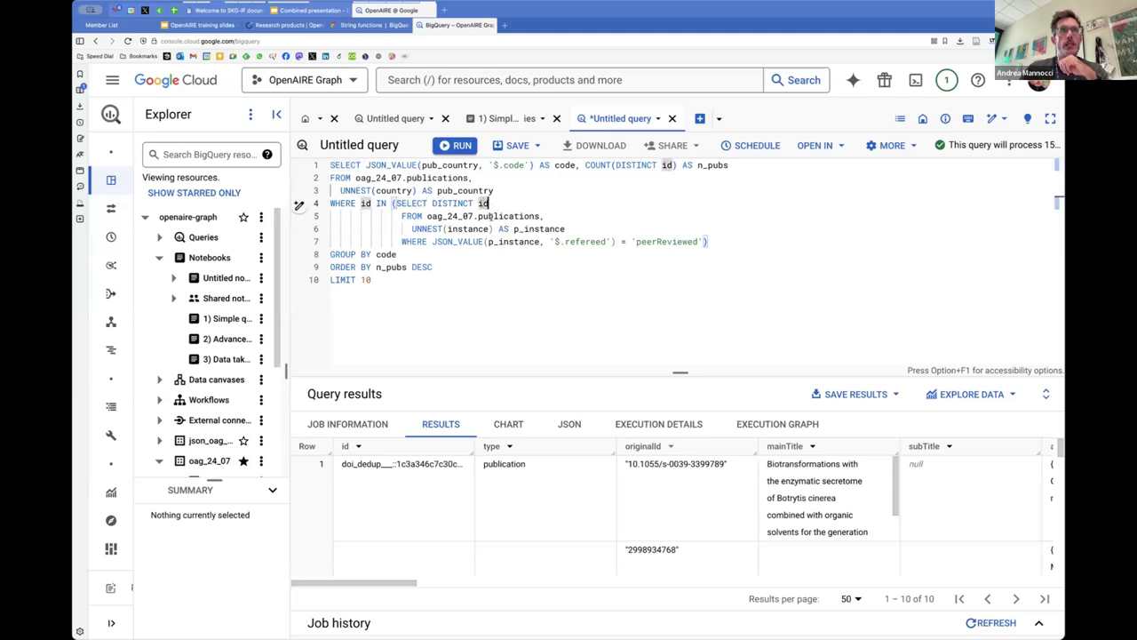
{"action": "left_click", "coordinate": [540, 216]}
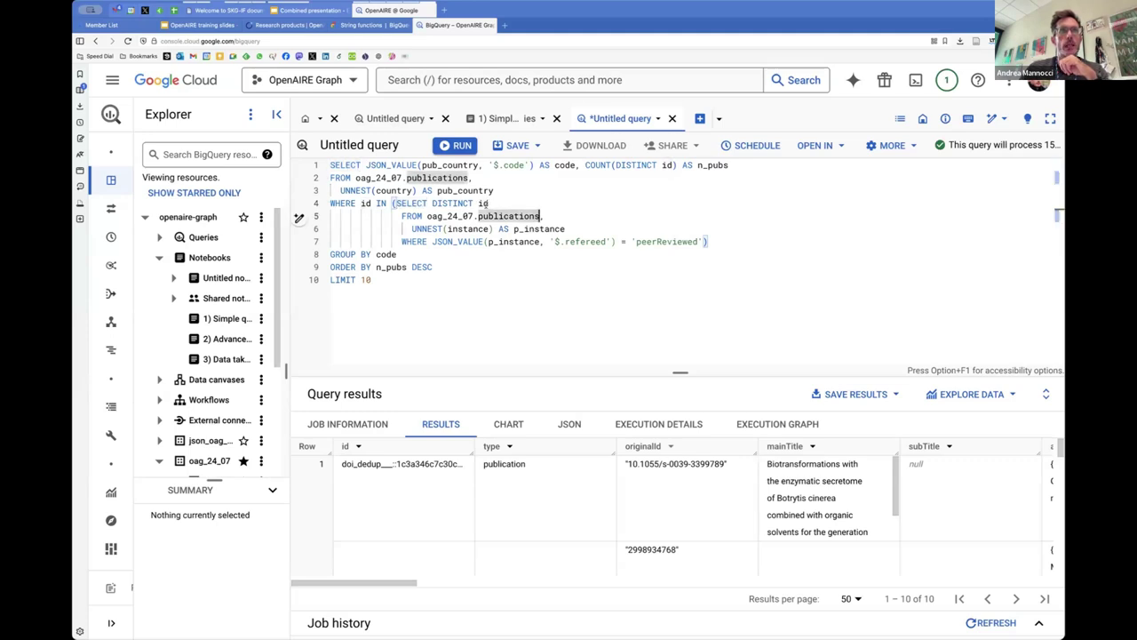
{"action": "left_click", "coordinate": [561, 215]}
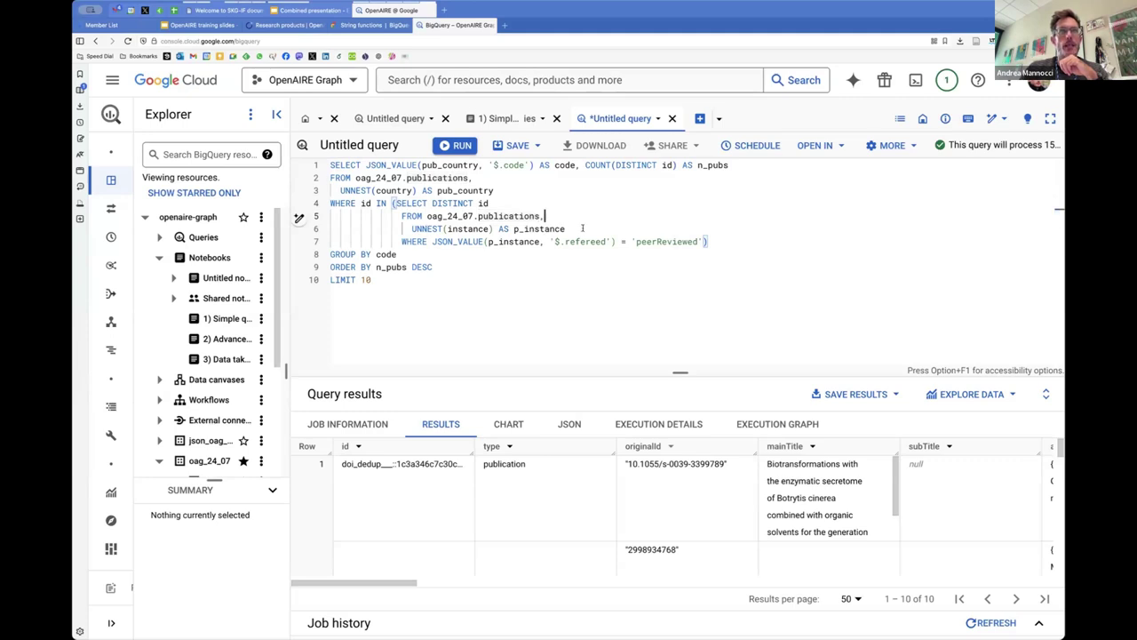
{"action": "left_click", "coordinate": [583, 228]}
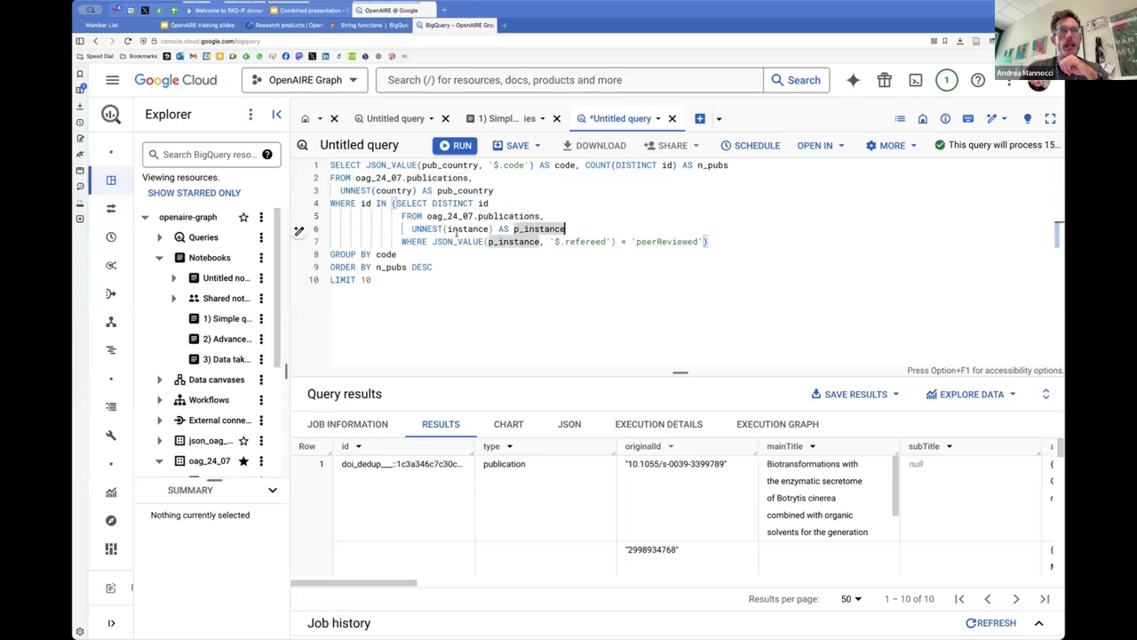
- Run the per-country count of peer-reviewed publications after checking the subquery's refereed condition
{"action": "left_click", "coordinate": [411, 241]}
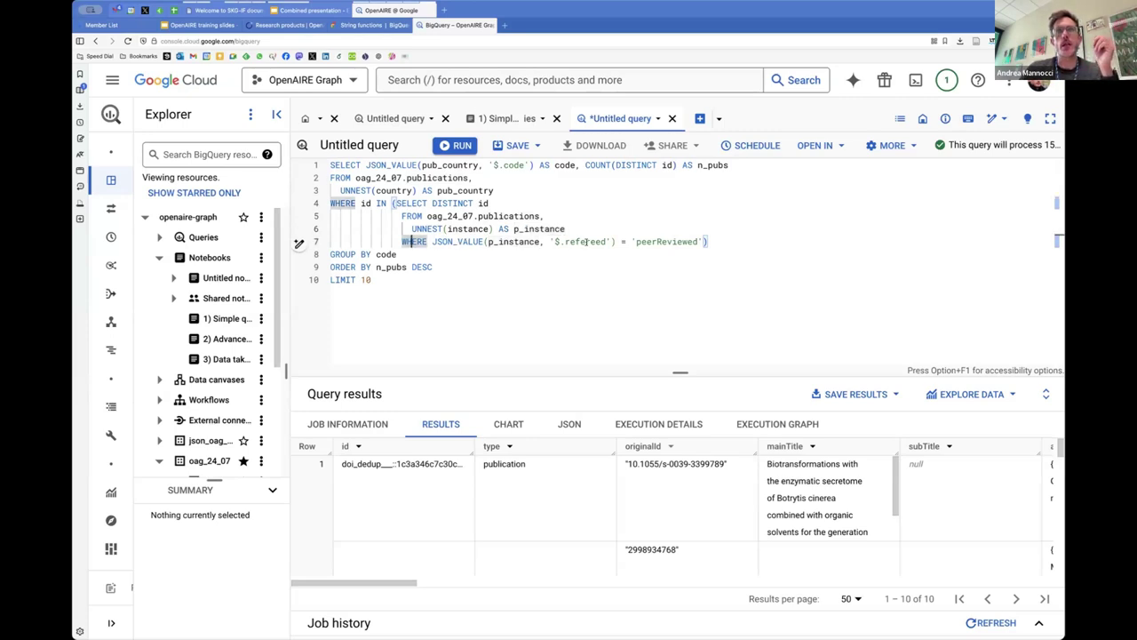
{"action": "left_click", "coordinate": [673, 241]}
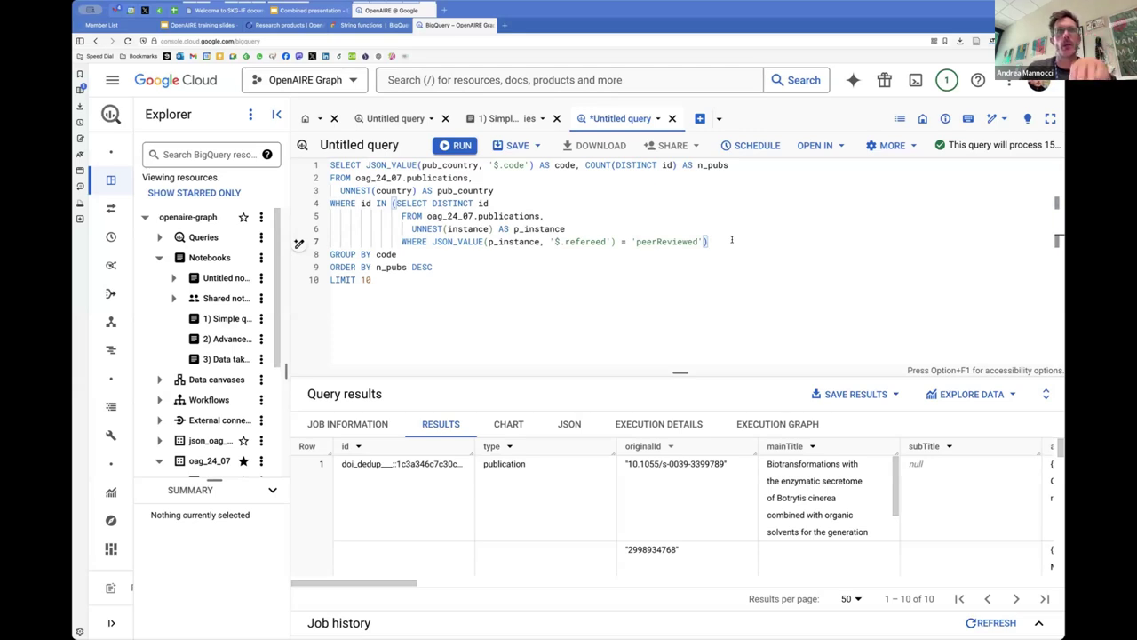
{"action": "left_click", "coordinate": [453, 146]}
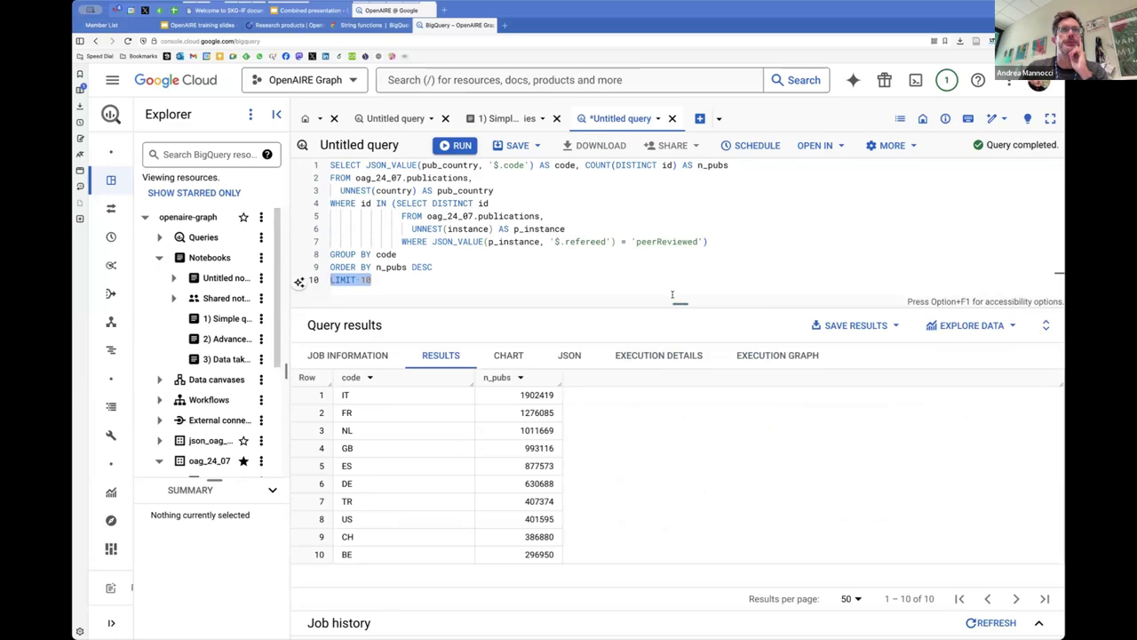
- Go back to the Simple queries notebook and look through the queries of the task on aggregating publications by author
{"action": "left_click", "coordinate": [503, 118]}
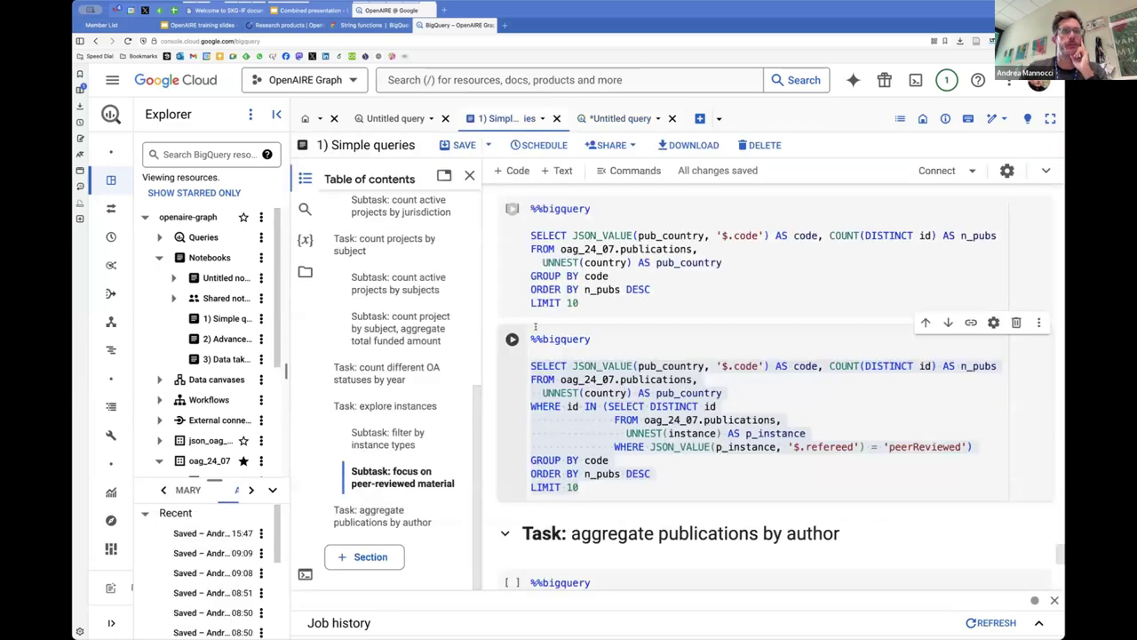
{"action": "scroll", "coordinate": [687, 390], "scroll_direction": "down", "scroll_amount": 5}
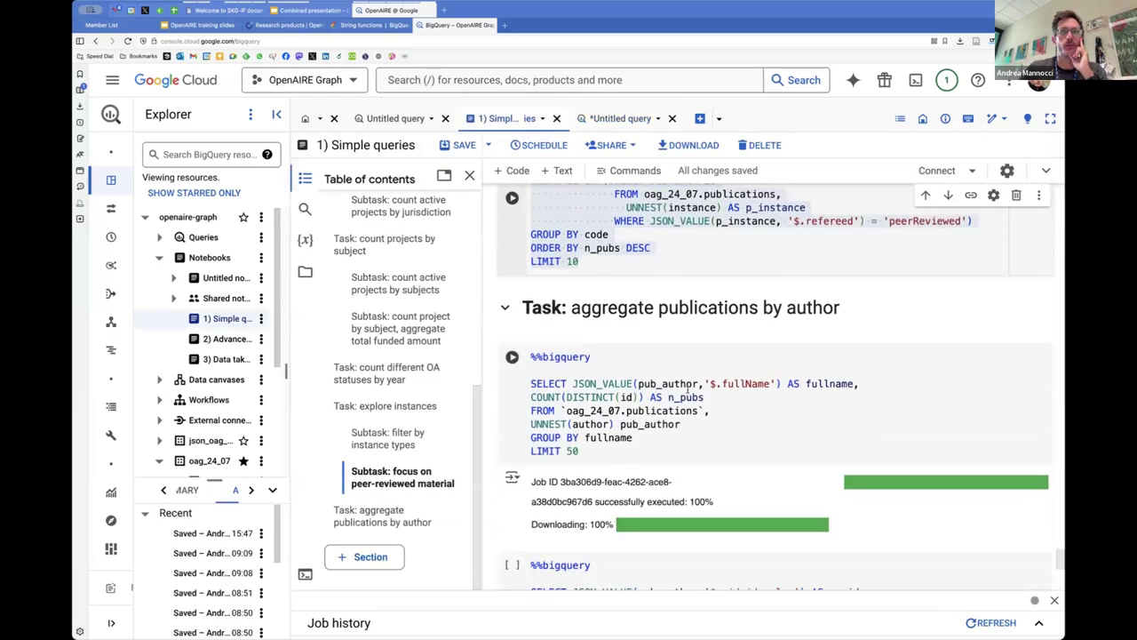
{"action": "scroll", "coordinate": [687, 390], "scroll_direction": "down", "scroll_amount": 8}
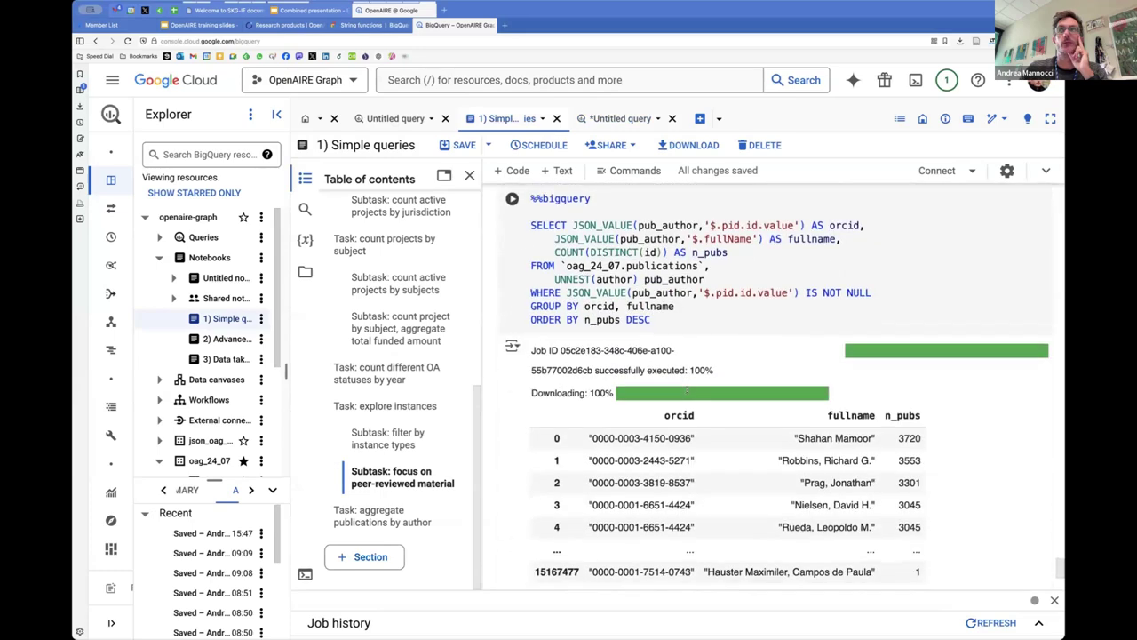
{"action": "scroll", "coordinate": [681, 337], "scroll_direction": "up", "scroll_amount": 1}
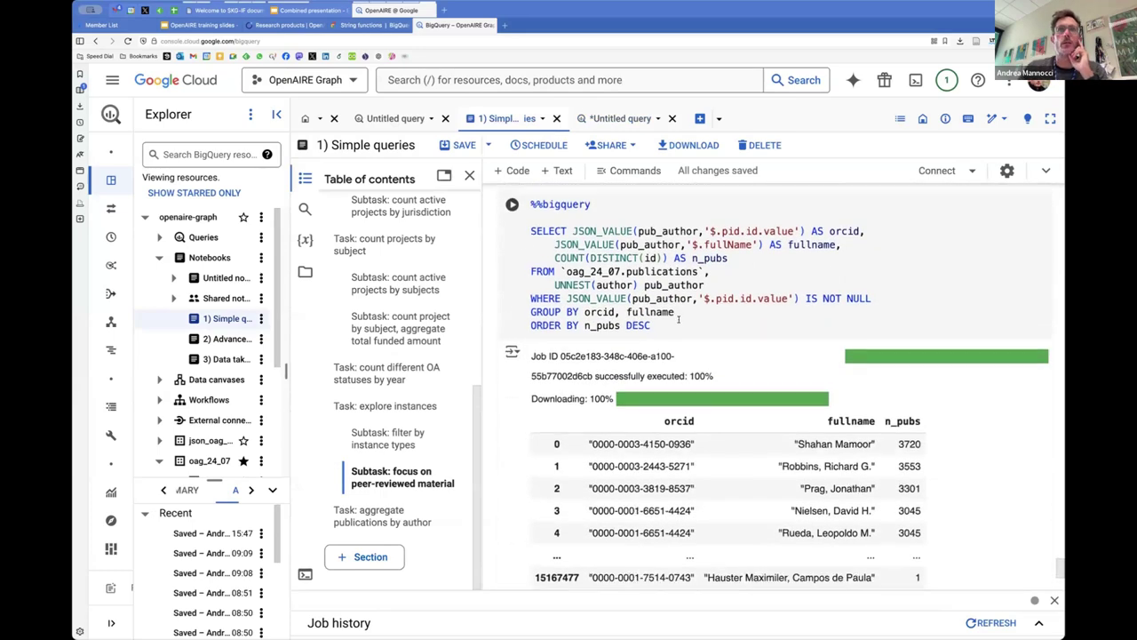
{"action": "scroll", "coordinate": [679, 321], "scroll_direction": "up", "scroll_amount": 1}
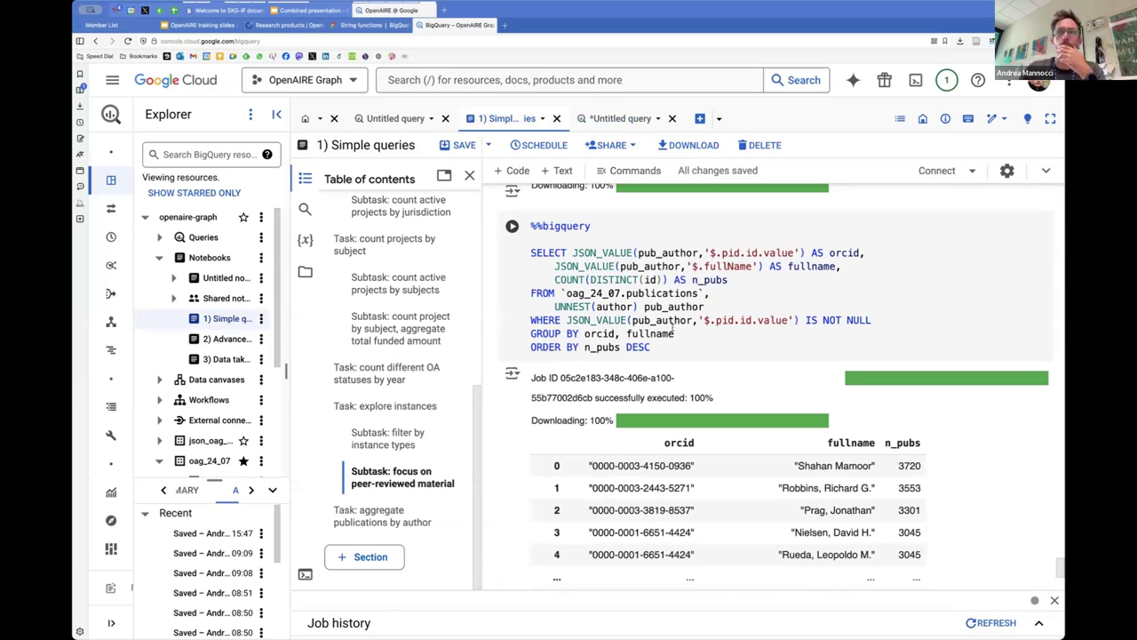
{"action": "scroll", "coordinate": [673, 334], "scroll_direction": "up", "scroll_amount": 5}
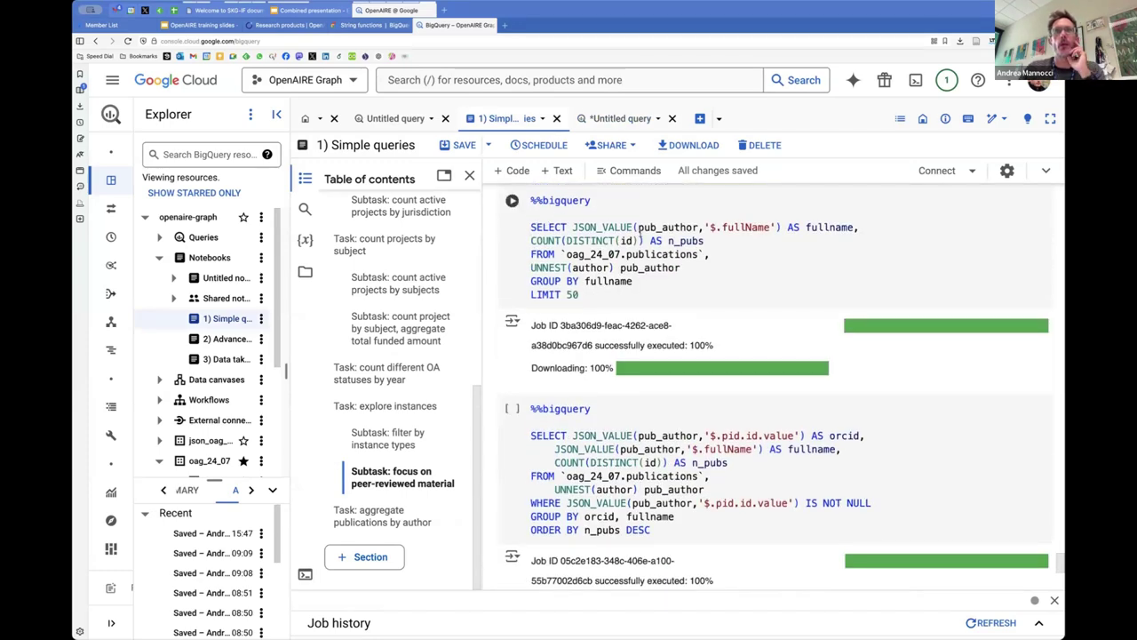
- Examine how the first author query extracts fullName from pub_author and groups the distinct publication count by fullname
{"action": "left_click_drag", "start_coordinate": [602, 301], "coordinate": [516, 224]}
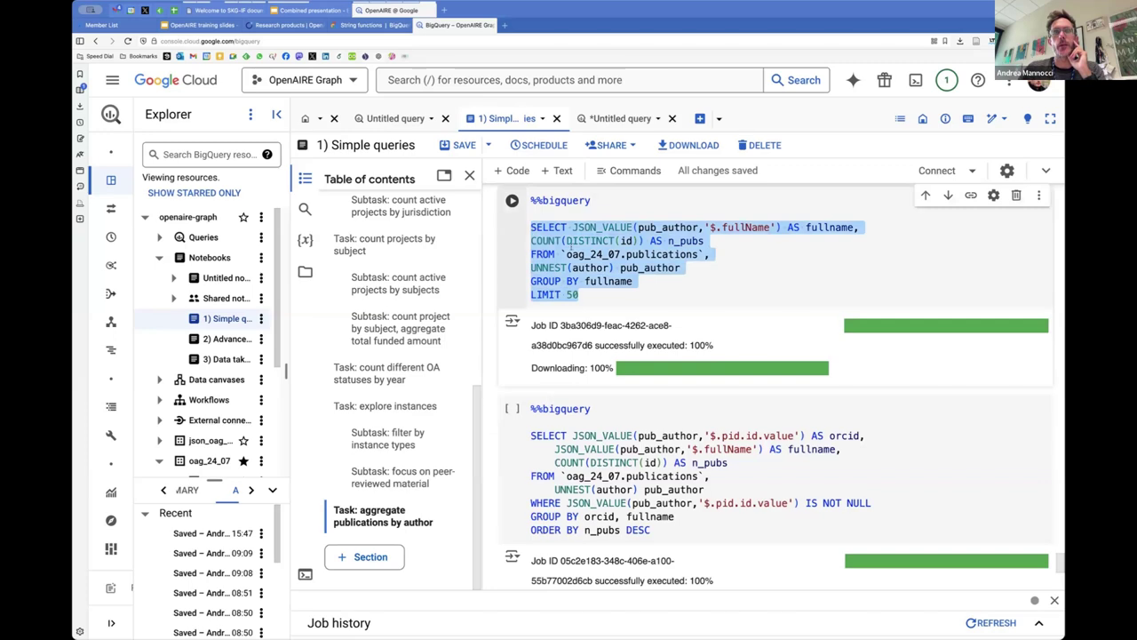
{"action": "scroll", "coordinate": [638, 280], "scroll_direction": "up", "scroll_amount": 1}
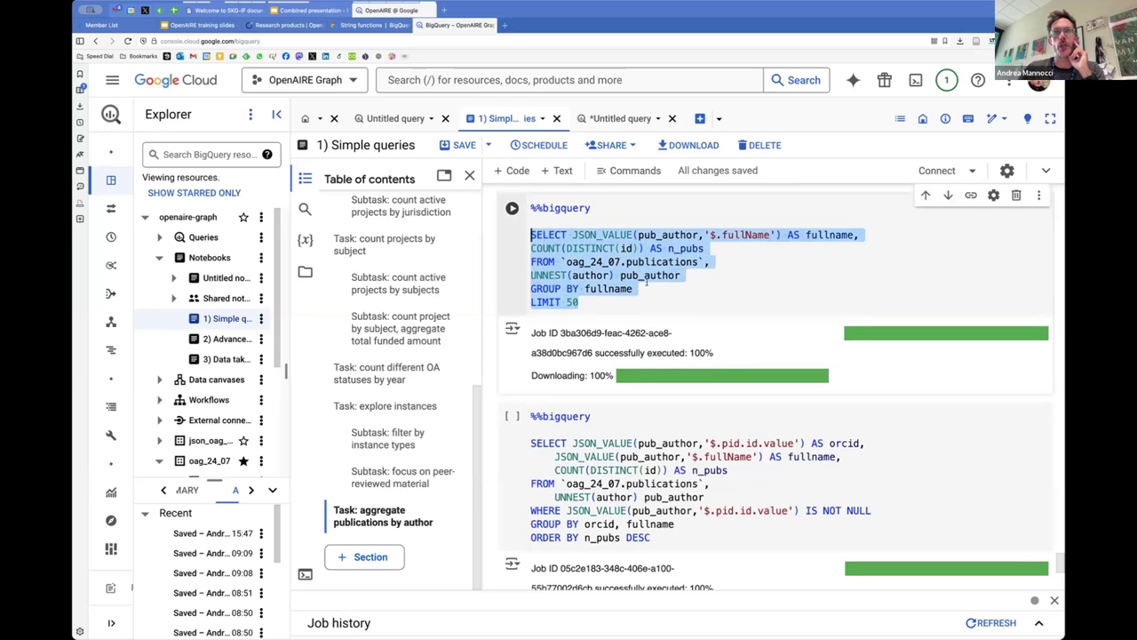
{"action": "left_click", "coordinate": [615, 303]}
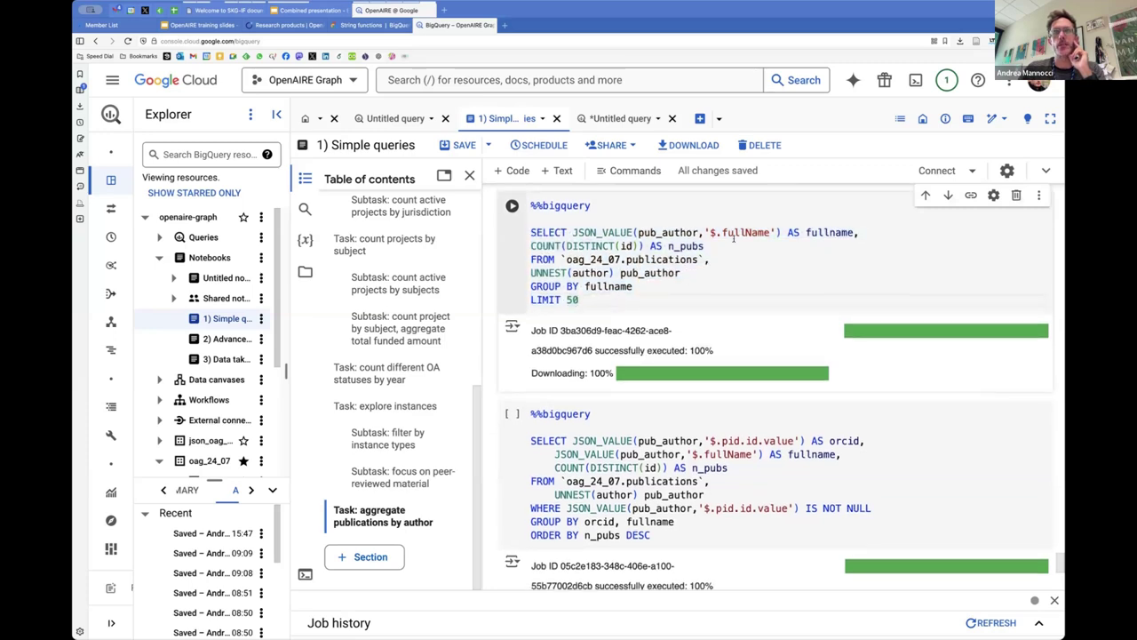
{"action": "double_click", "coordinate": [768, 231]}
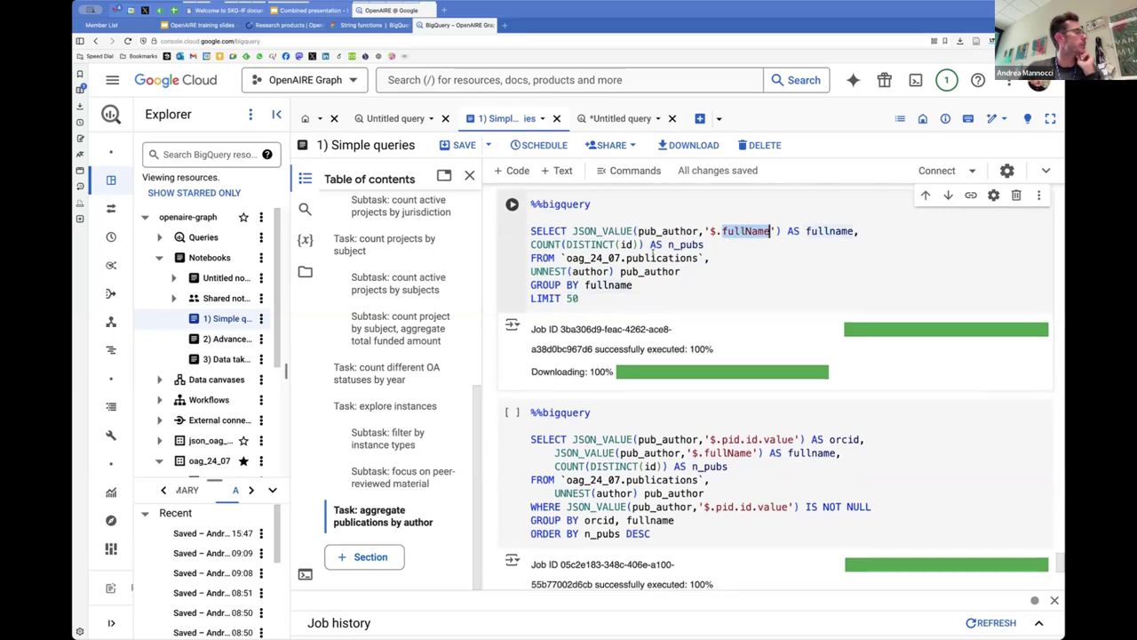
{"action": "left_click", "coordinate": [720, 260]}
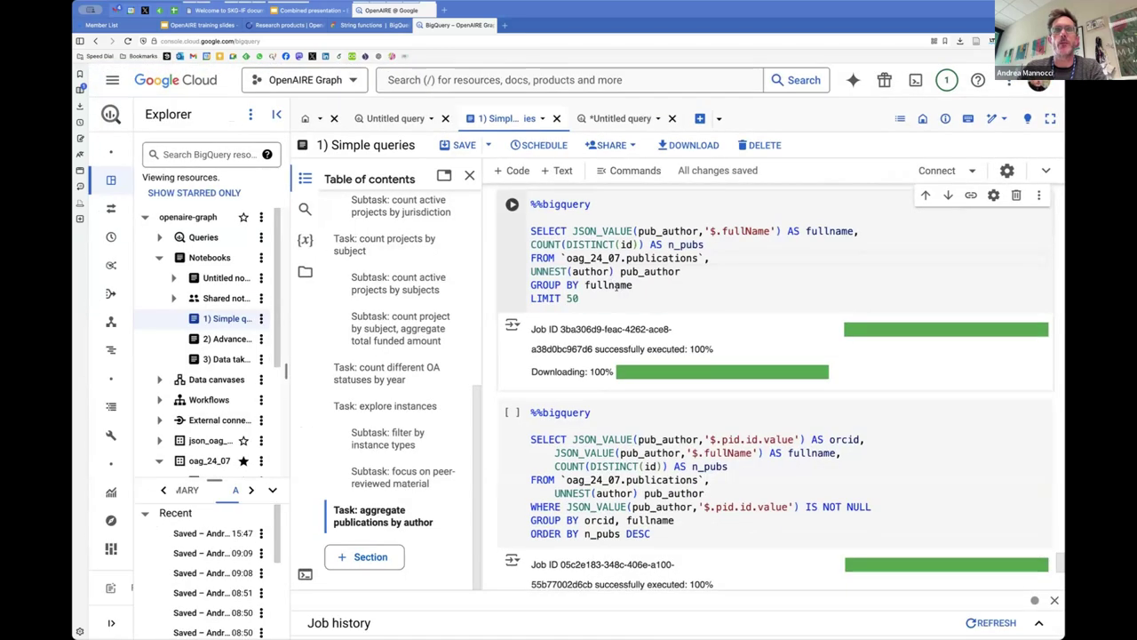
{"action": "double_click", "coordinate": [600, 285]}
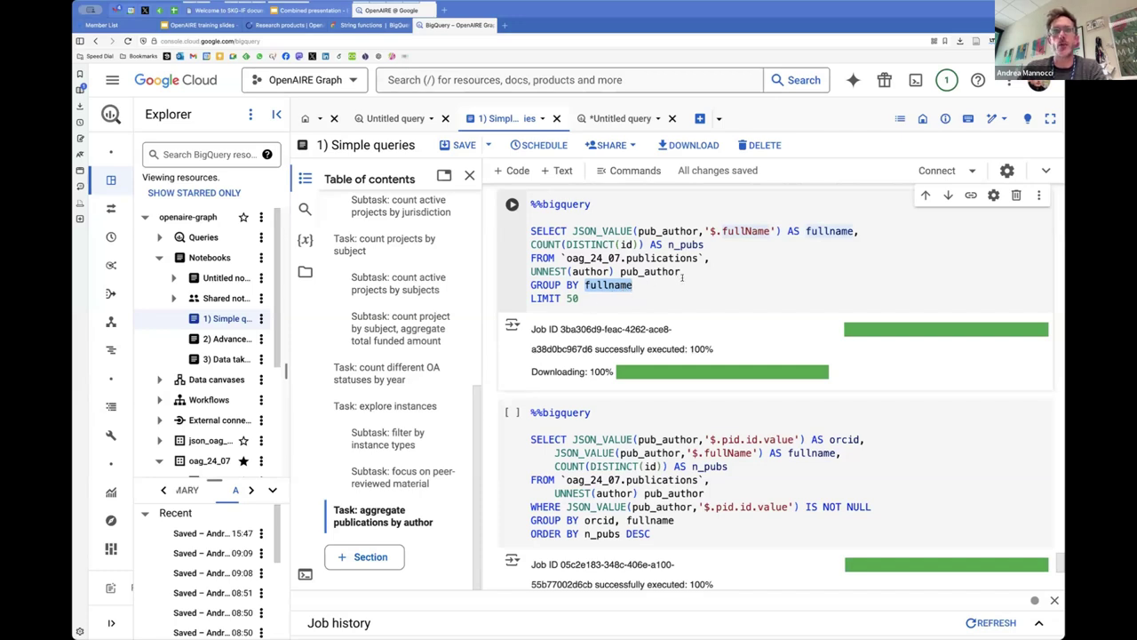
- Examine the author query that groups by orcid and fullname and keeps only authors whose pid value is not null
{"action": "scroll", "coordinate": [682, 277], "scroll_direction": "down", "scroll_amount": 2}
{"action": "left_click", "coordinate": [703, 414]}
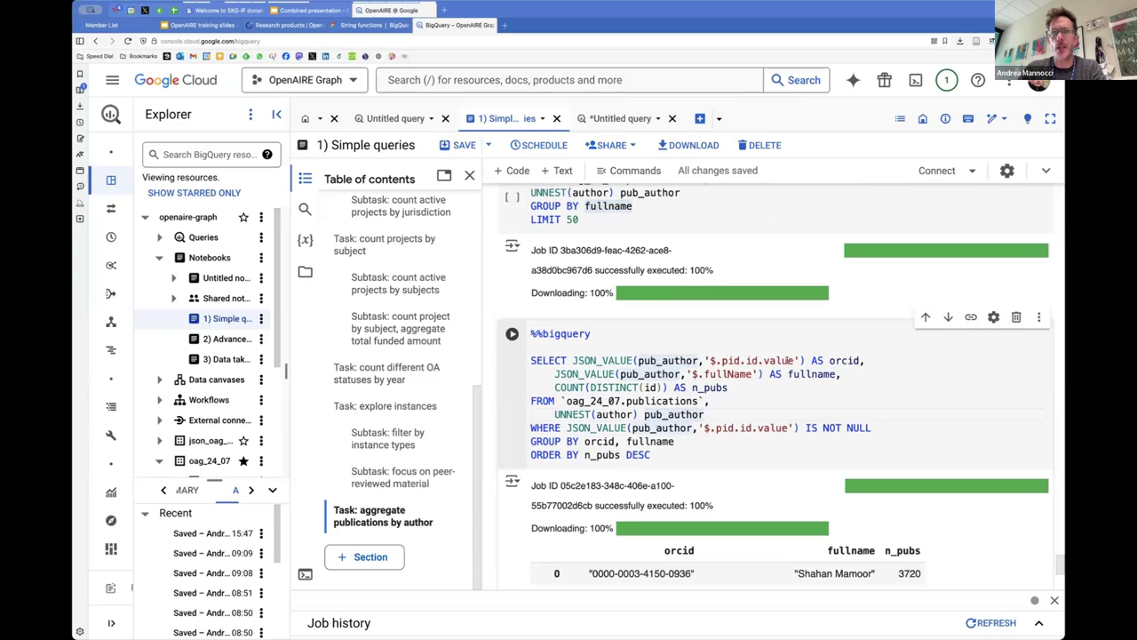
{"action": "scroll", "coordinate": [720, 448], "scroll_direction": "down", "scroll_amount": 3}
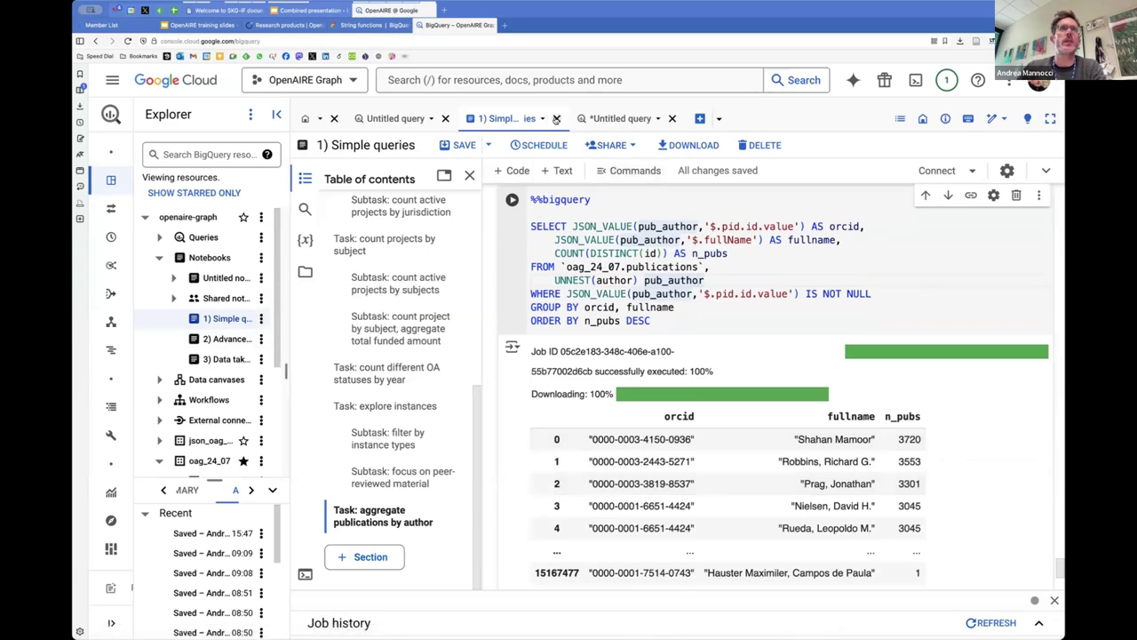
- Close the Simple queries notebook and the unused untitled query, and open the 2) Advanced queries notebook ahead of the remaining query
{"action": "left_click", "coordinate": [555, 118]}
{"action": "left_click", "coordinate": [446, 118]}
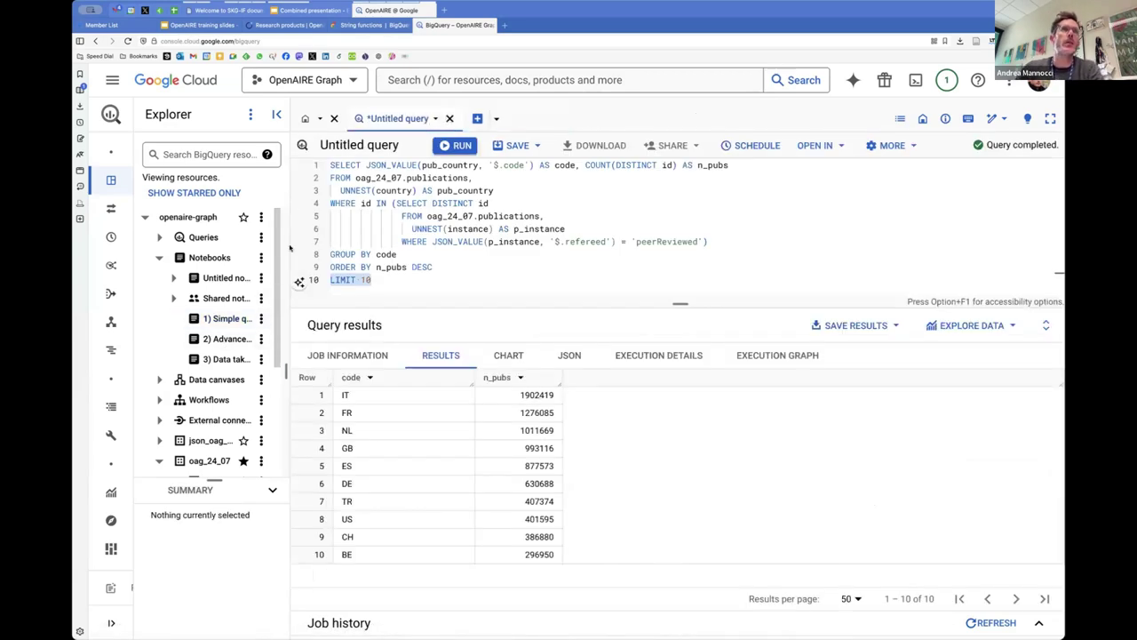
{"action": "left_click", "coordinate": [224, 339]}
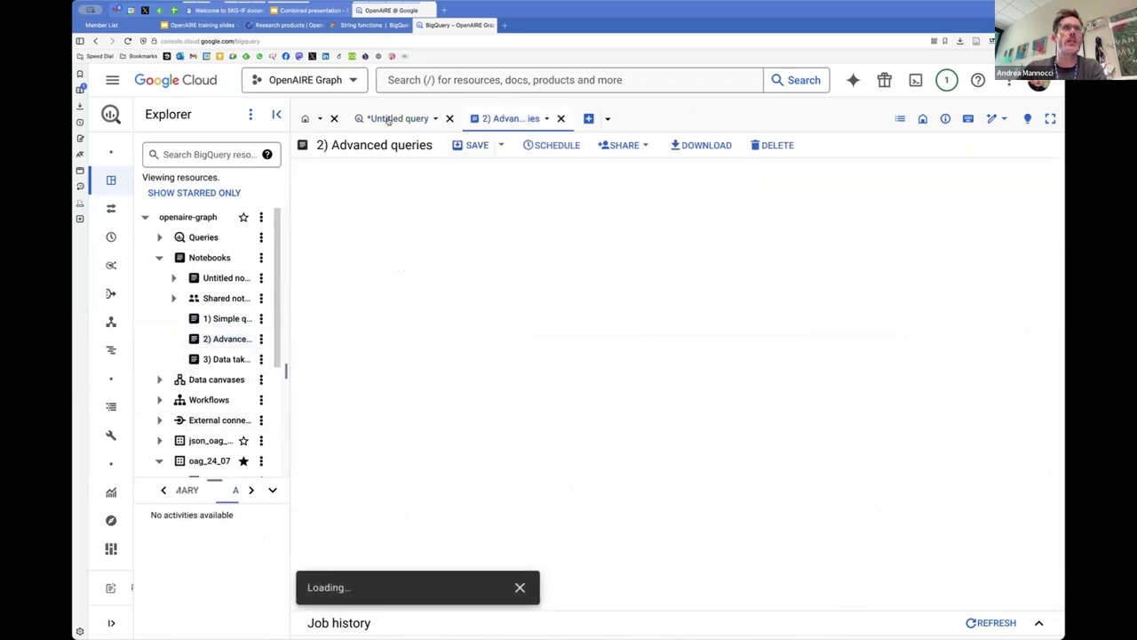
{"action": "left_click_drag", "start_coordinate": [508, 119], "coordinate": [417, 119]}
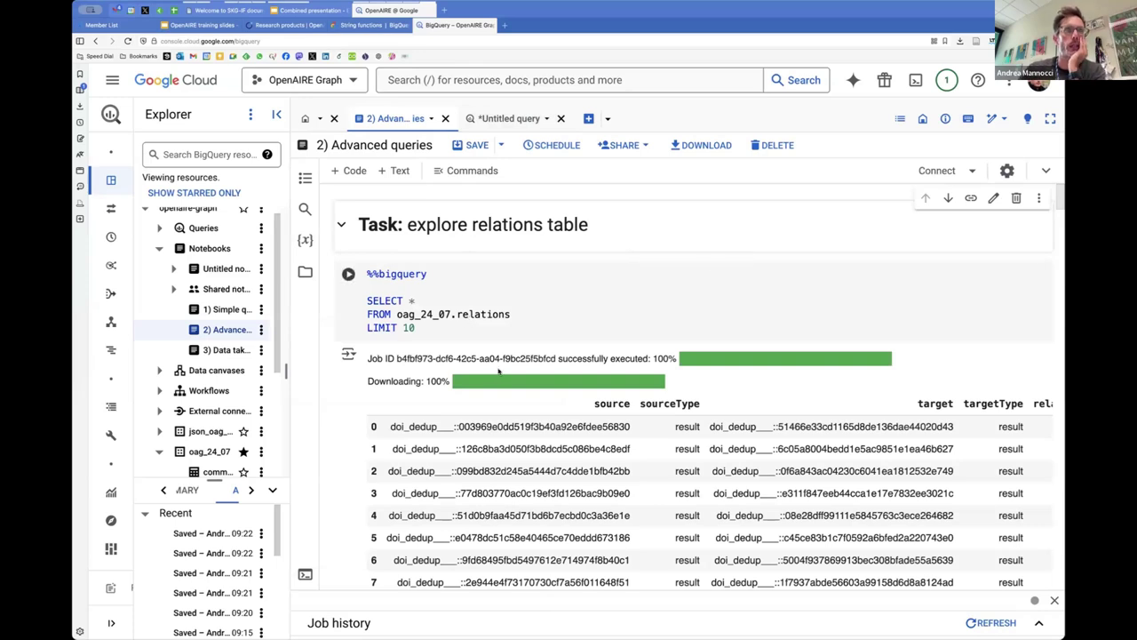
- Replace the editor's query with the notebook's SELECT * FROM oag_24_07.relations LIMIT 10 and run it
{"action": "left_click", "coordinate": [454, 320]}
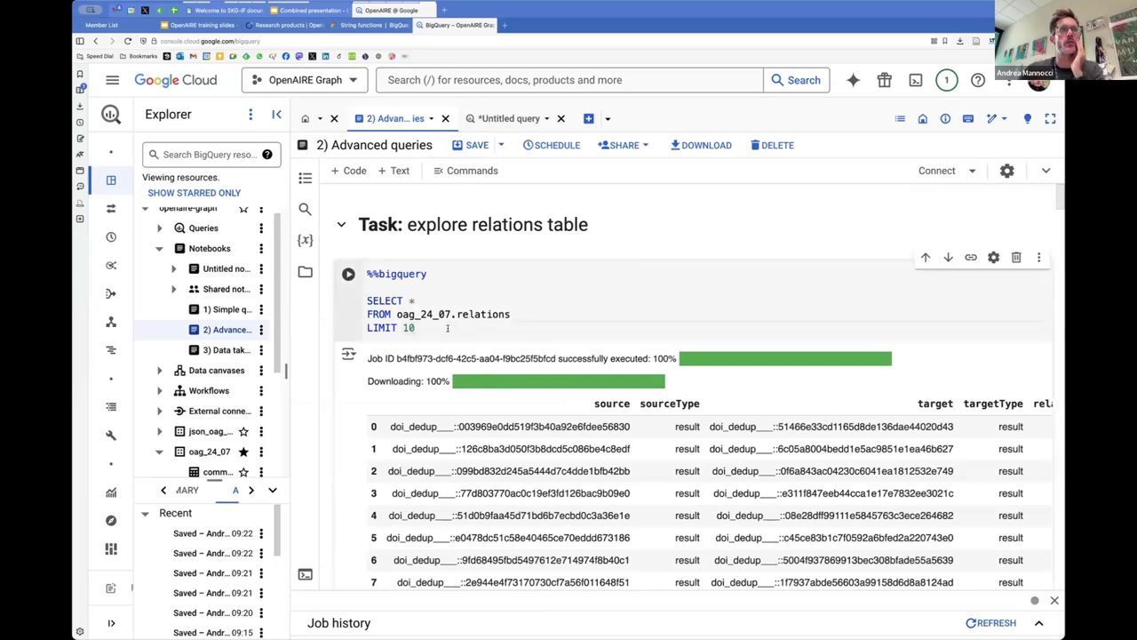
{"action": "left_click_drag", "start_coordinate": [373, 309], "coordinate": [366, 302]}
{"action": "key", "text": "ctrl+c"}
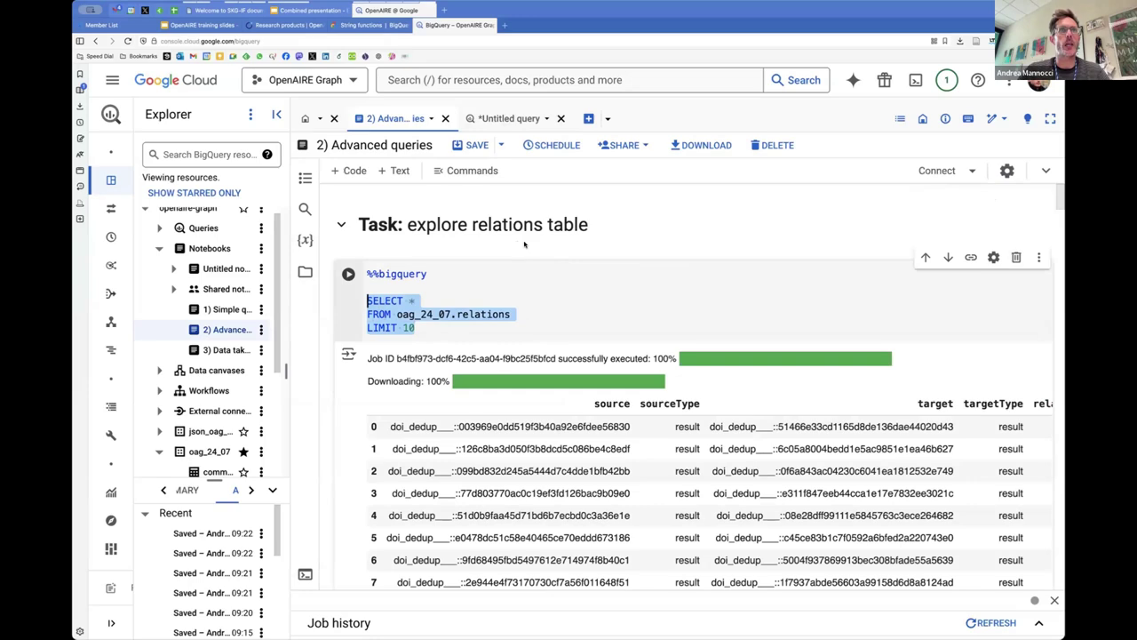
{"action": "left_click", "coordinate": [511, 118]}
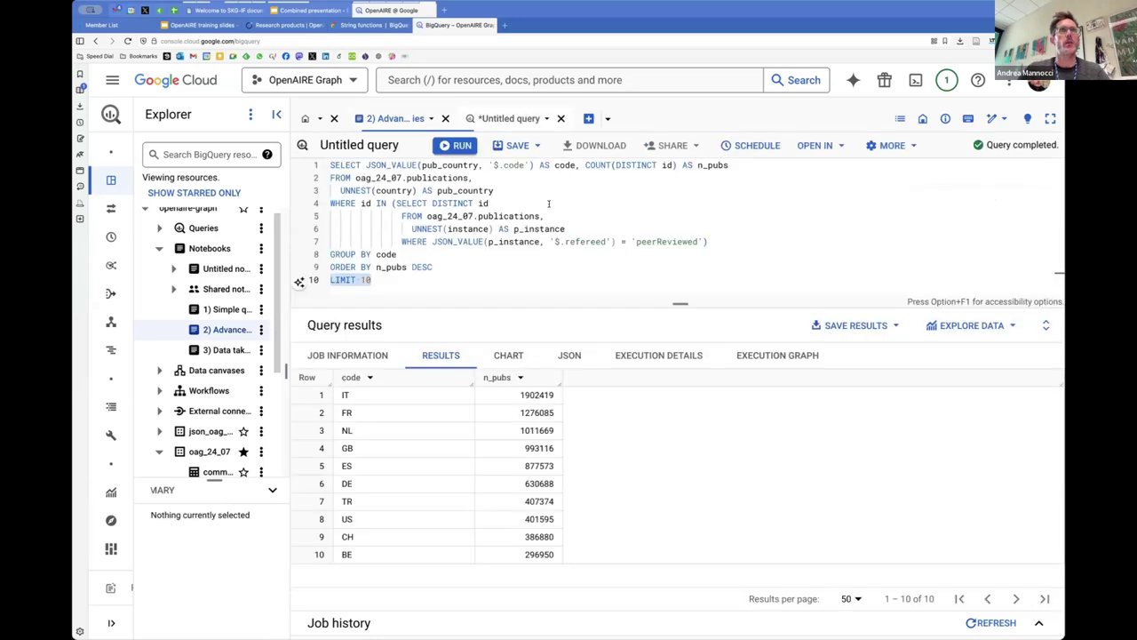
{"action": "left_click", "coordinate": [489, 262]}
{"action": "key", "text": "ctrl+a"}
{"action": "key", "text": "ctrl+v"}
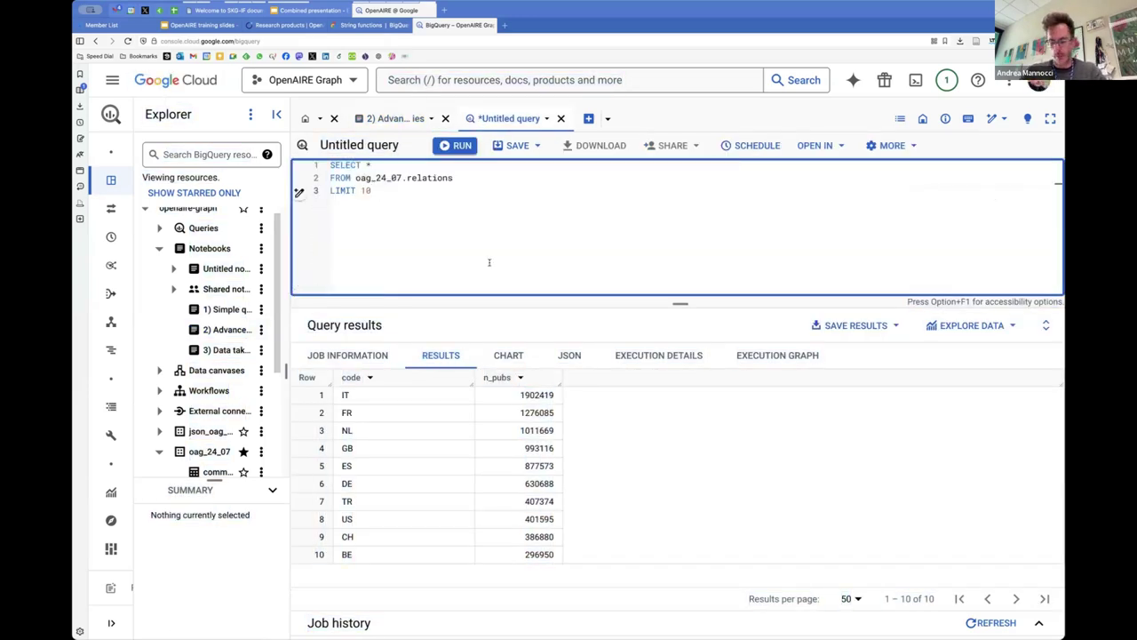
{"action": "key", "text": "Return"}
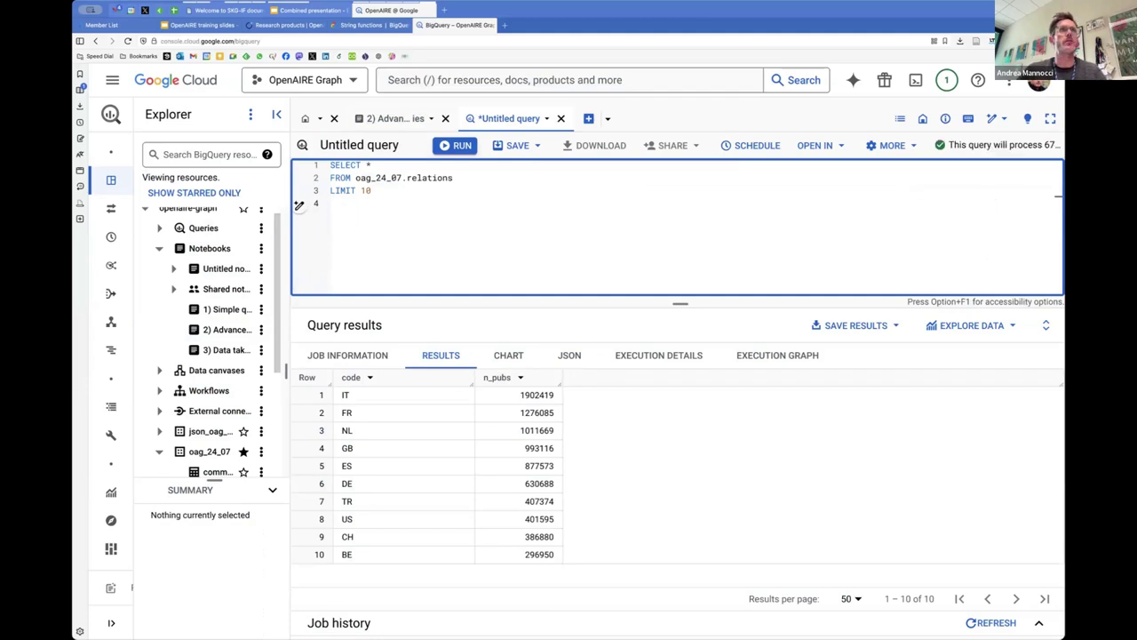
{"action": "left_click", "coordinate": [455, 146]}
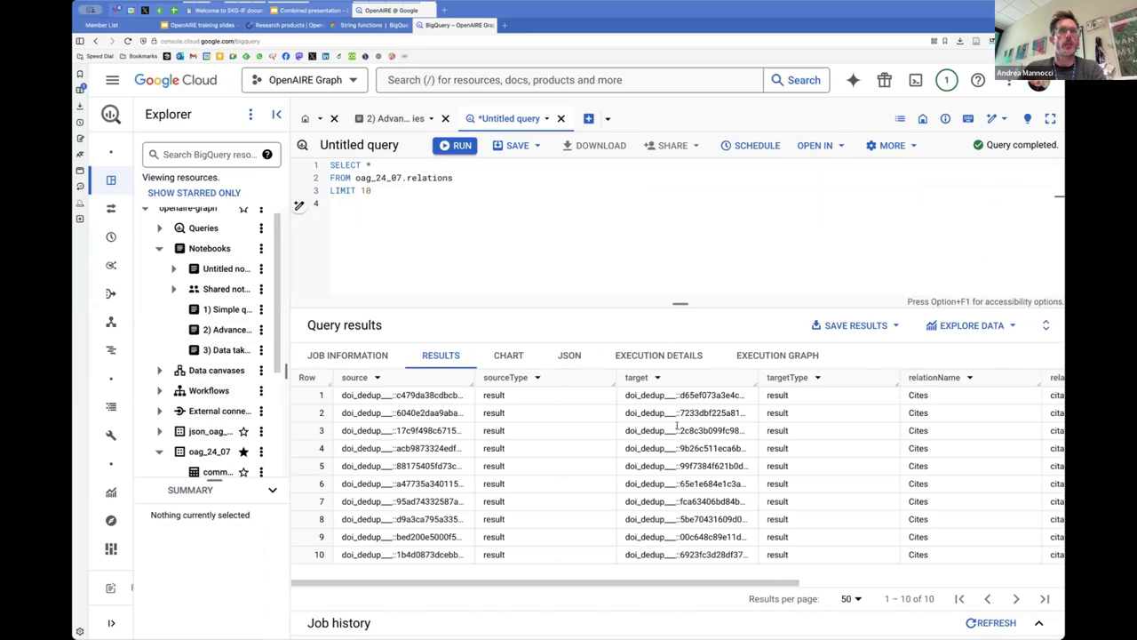
- Widen the source column of the relations results and examine the columns from source and target through relationName and relationType to provenance
{"action": "left_click", "coordinate": [387, 191]}
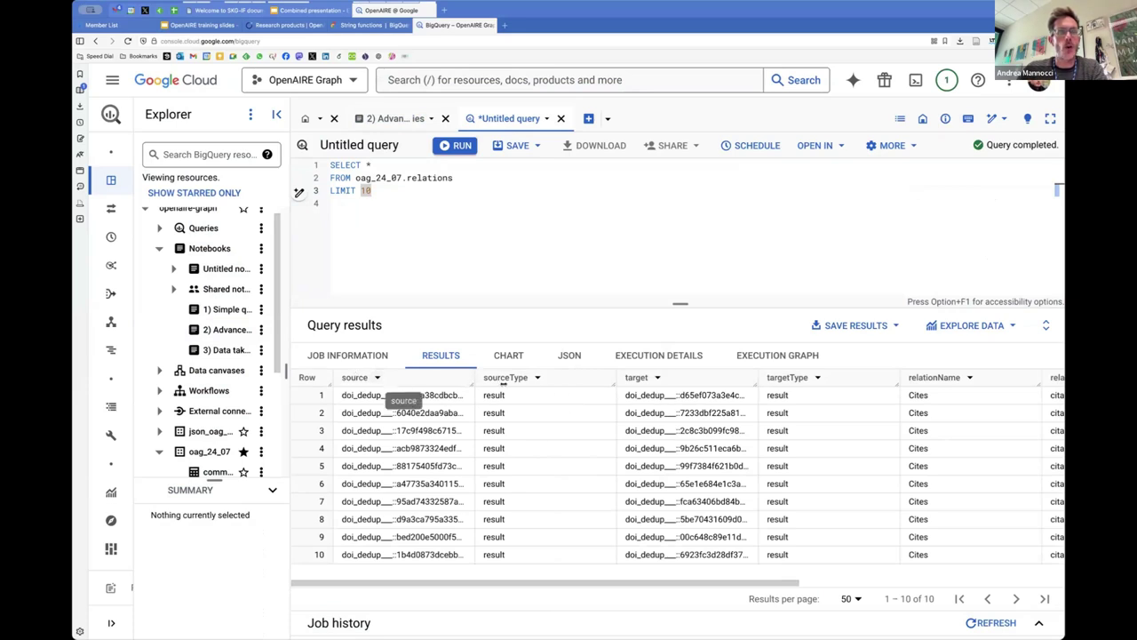
{"action": "left_click_drag", "start_coordinate": [504, 380], "coordinate": [575, 380]}
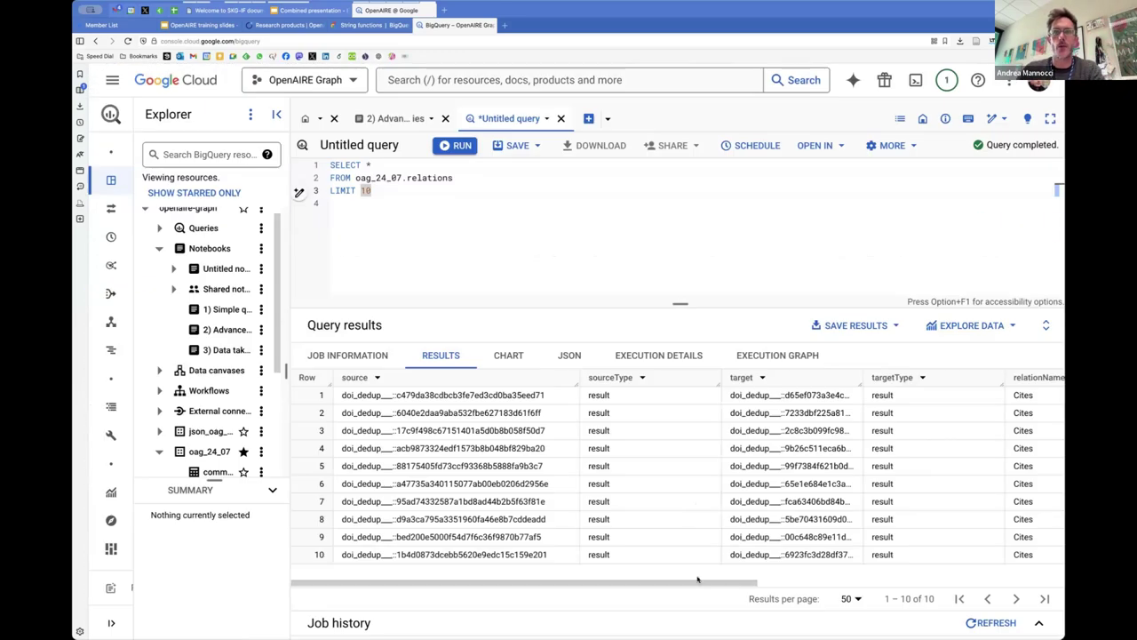
{"action": "scroll", "coordinate": [697, 580], "scroll_direction": "right", "scroll_amount": 3}
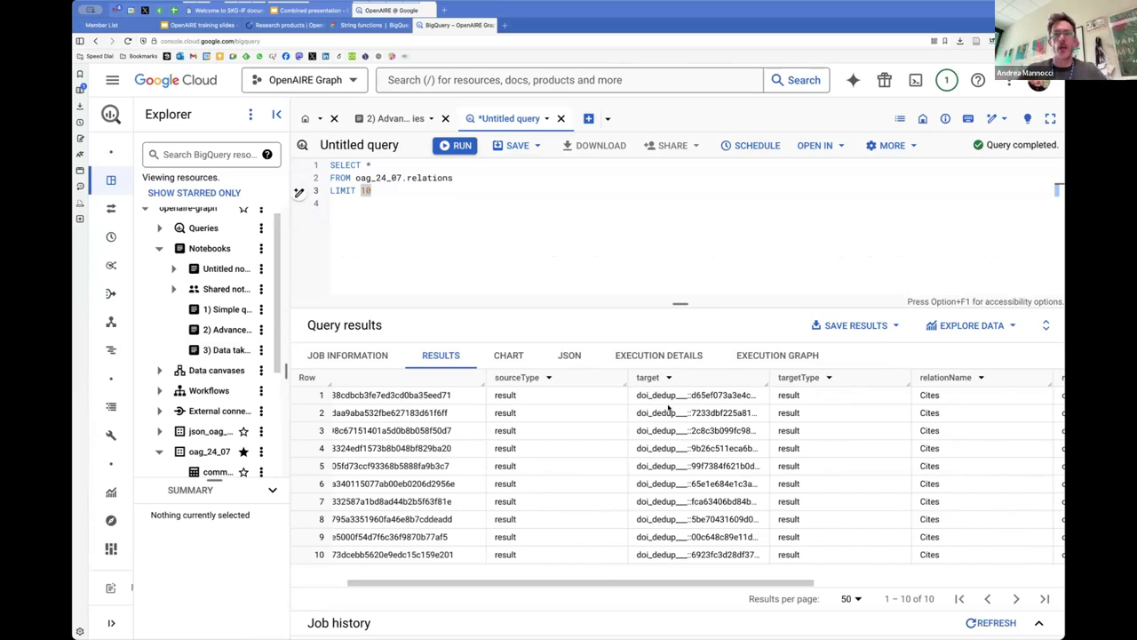
{"action": "left_click_drag", "start_coordinate": [687, 585], "coordinate": [852, 585]}
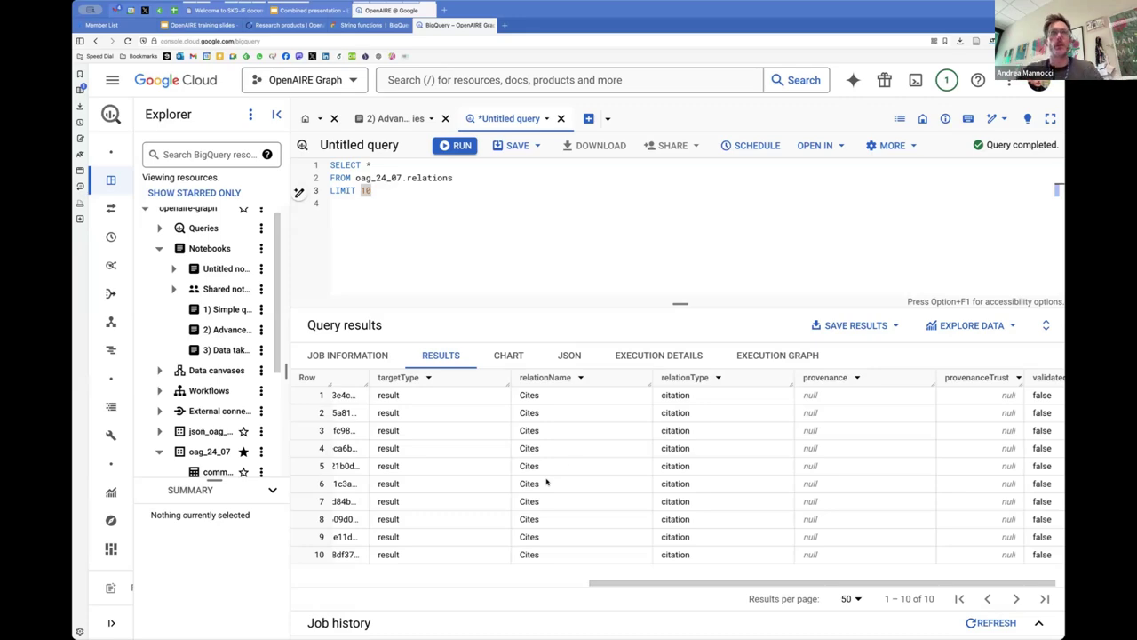
- Return to the Advanced queries notebook and examine the output of the SELECT DISTINCT relationType, relationName query on the relations table
{"action": "left_click", "coordinate": [398, 119]}
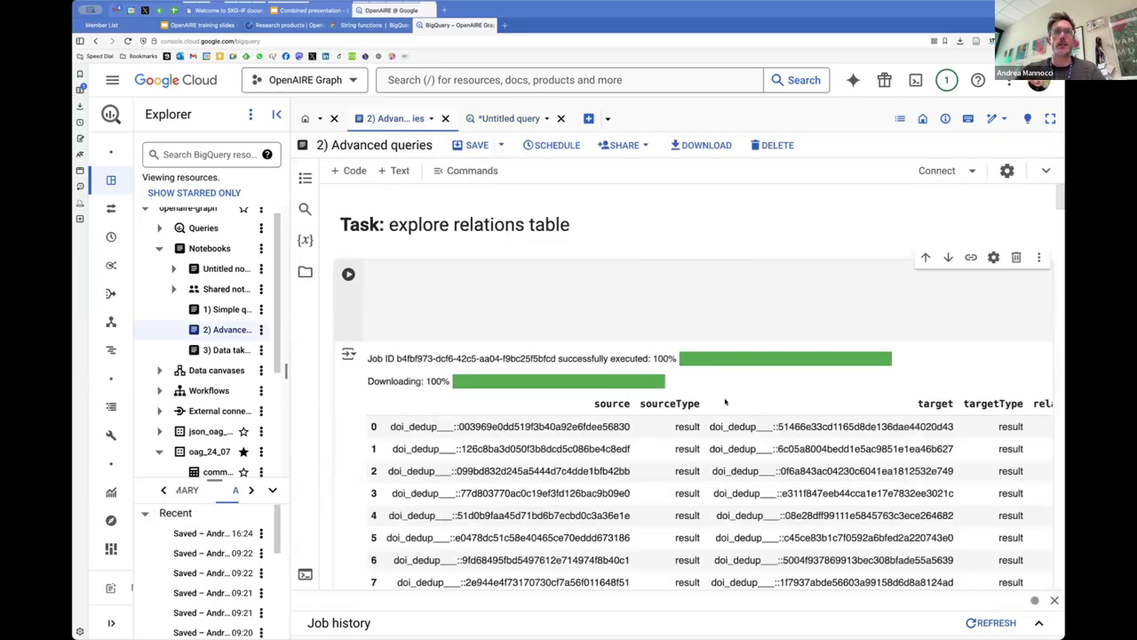
{"action": "scroll", "coordinate": [725, 401], "scroll_direction": "down", "scroll_amount": 3}
{"action": "scroll", "coordinate": [724, 401], "scroll_direction": "down", "scroll_amount": 10}
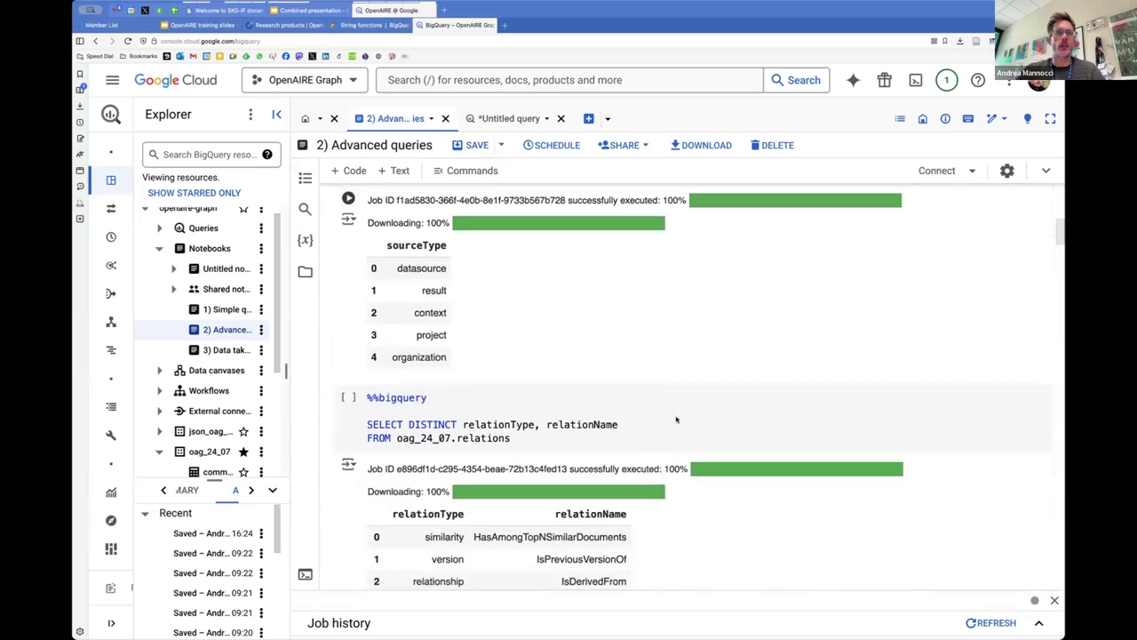
{"action": "scroll", "coordinate": [675, 419], "scroll_direction": "up", "scroll_amount": 4}
{"action": "scroll", "coordinate": [755, 391], "scroll_direction": "down", "scroll_amount": 3}
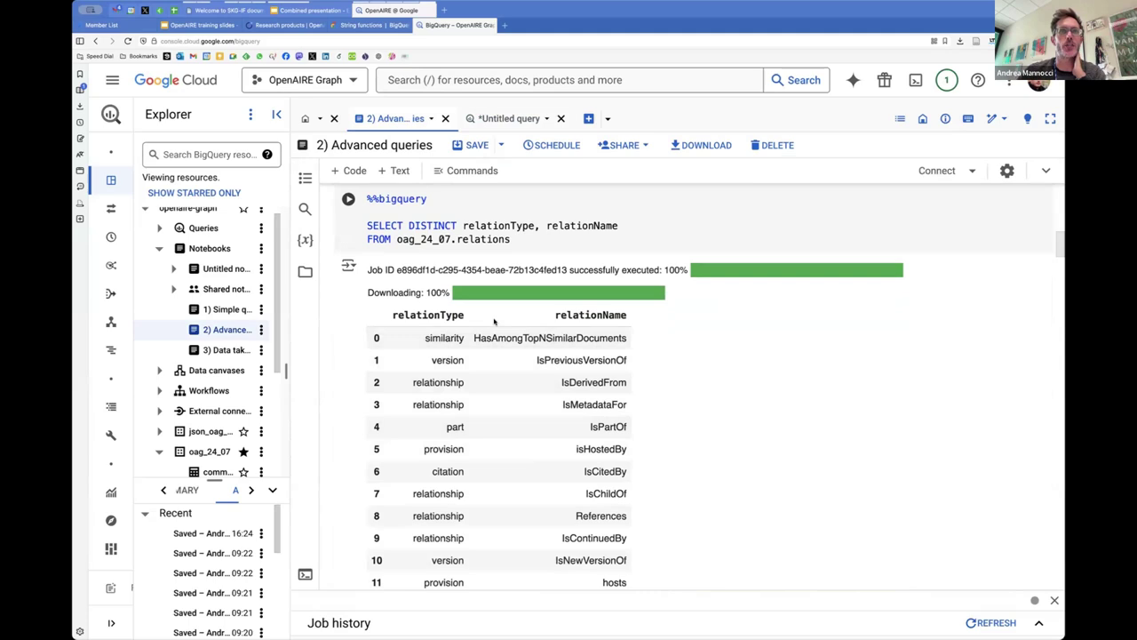
{"action": "scroll", "coordinate": [480, 377], "scroll_direction": "down", "scroll_amount": 1}
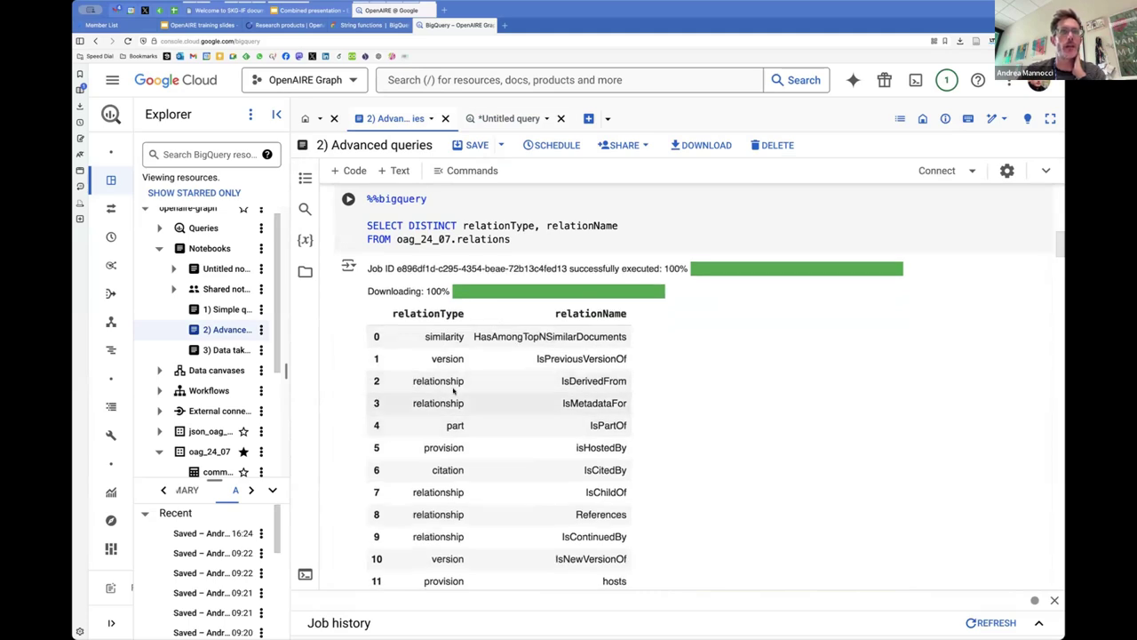
{"action": "scroll", "coordinate": [751, 395], "scroll_direction": "down", "scroll_amount": 3}
{"action": "scroll", "coordinate": [621, 400], "scroll_direction": "up", "scroll_amount": 3}
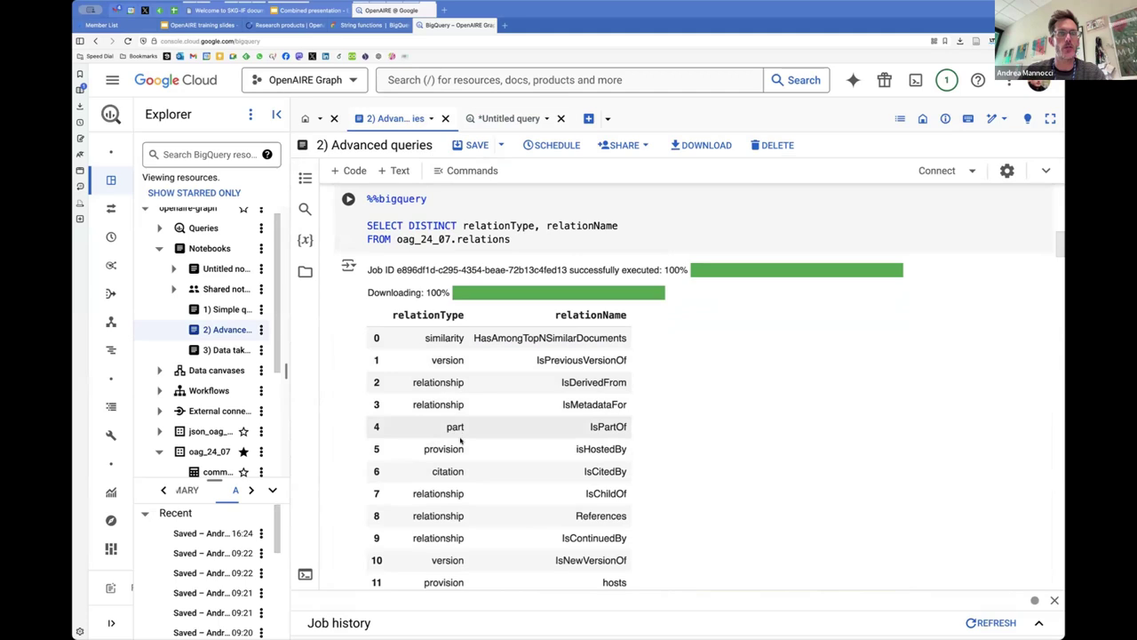
- Read through the full list of distinct relationType and relationName pairs in the notebook output, including the rows beyond the first twelve
{"action": "scroll", "coordinate": [453, 460], "scroll_direction": "down", "scroll_amount": 1}
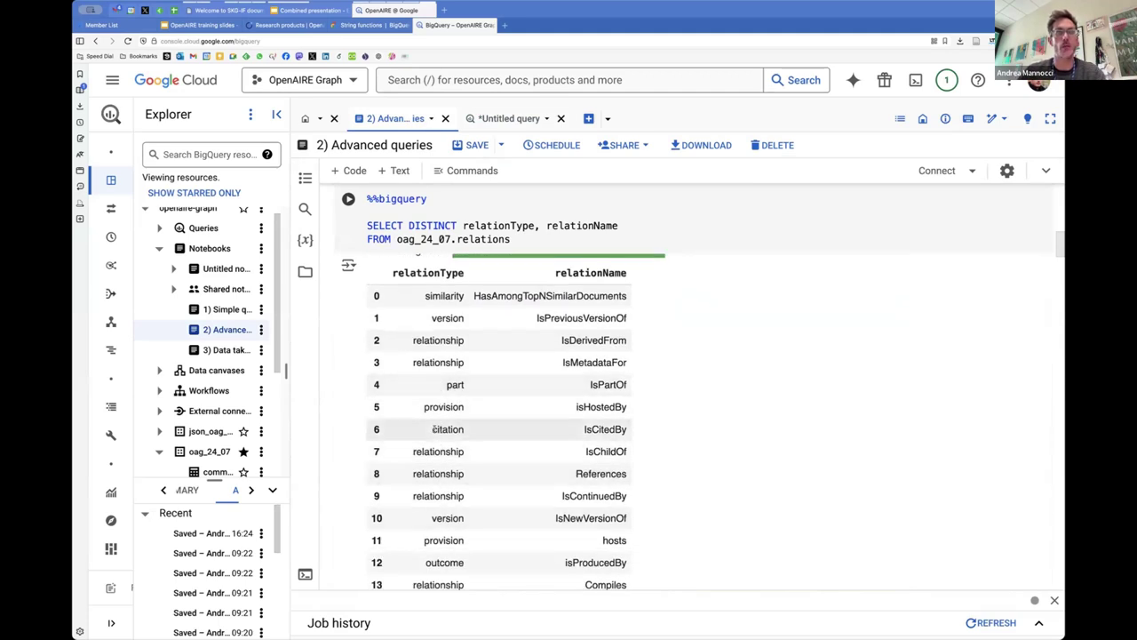
{"action": "scroll", "coordinate": [546, 506], "scroll_direction": "down", "scroll_amount": 4}
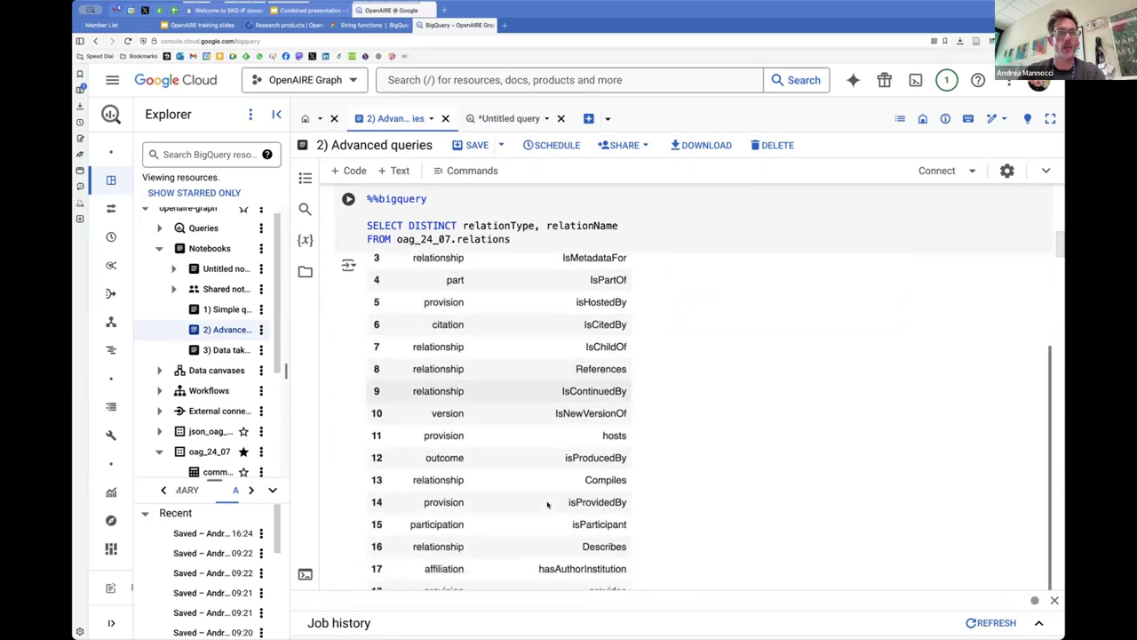
{"action": "scroll", "coordinate": [546, 505], "scroll_direction": "down", "scroll_amount": 5}
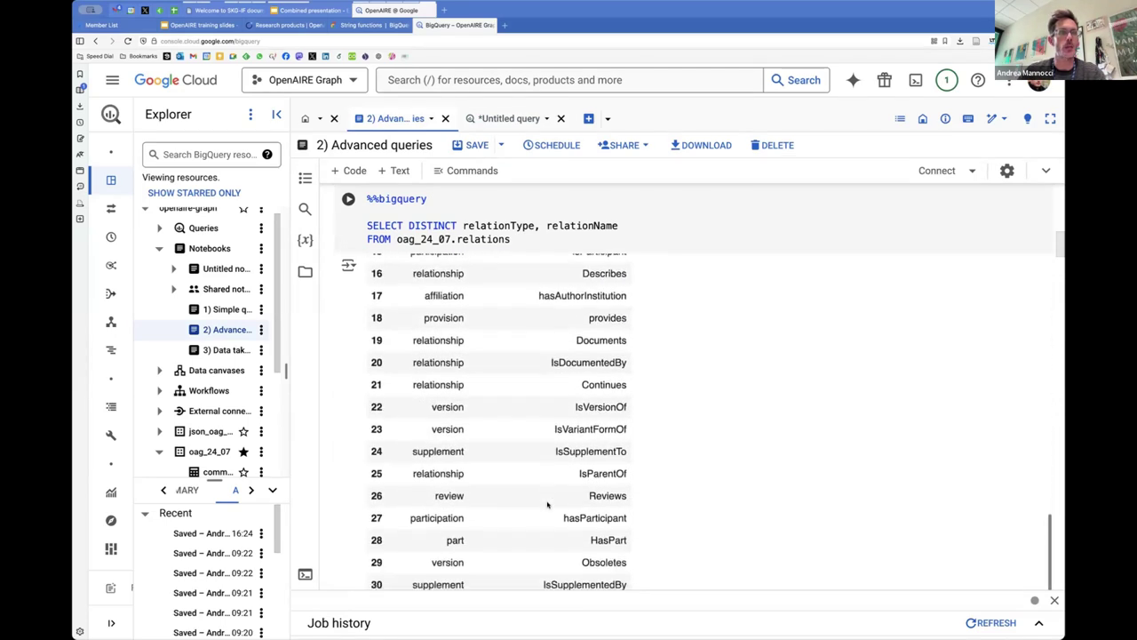
{"action": "scroll", "coordinate": [547, 505], "scroll_direction": "down", "scroll_amount": 3}
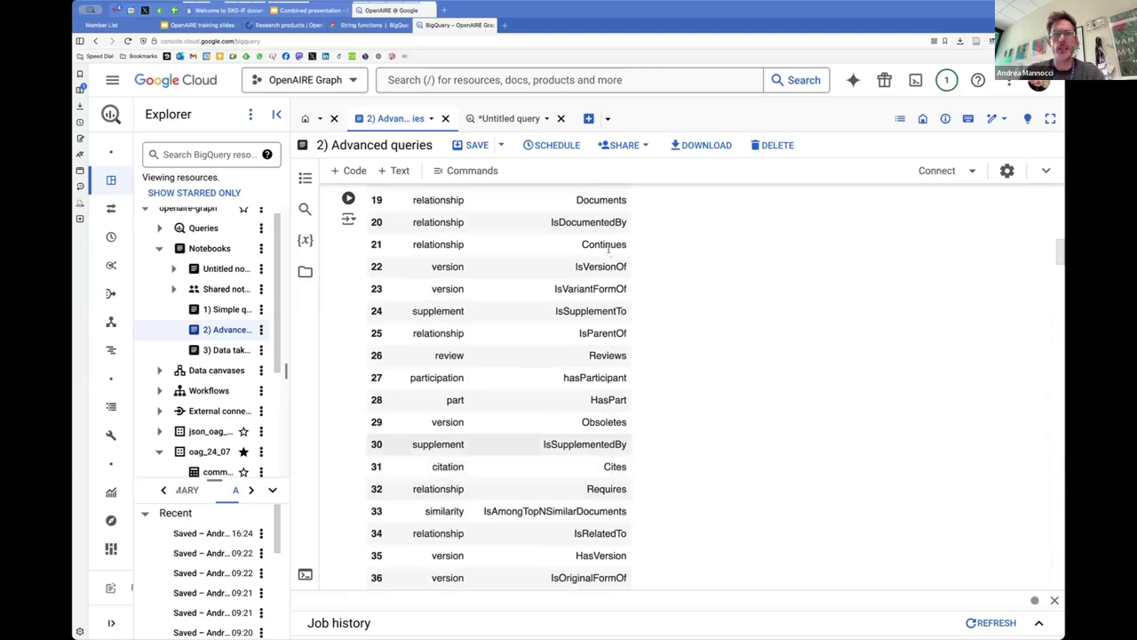
{"action": "scroll", "coordinate": [617, 406], "scroll_direction": "up", "scroll_amount": 5}
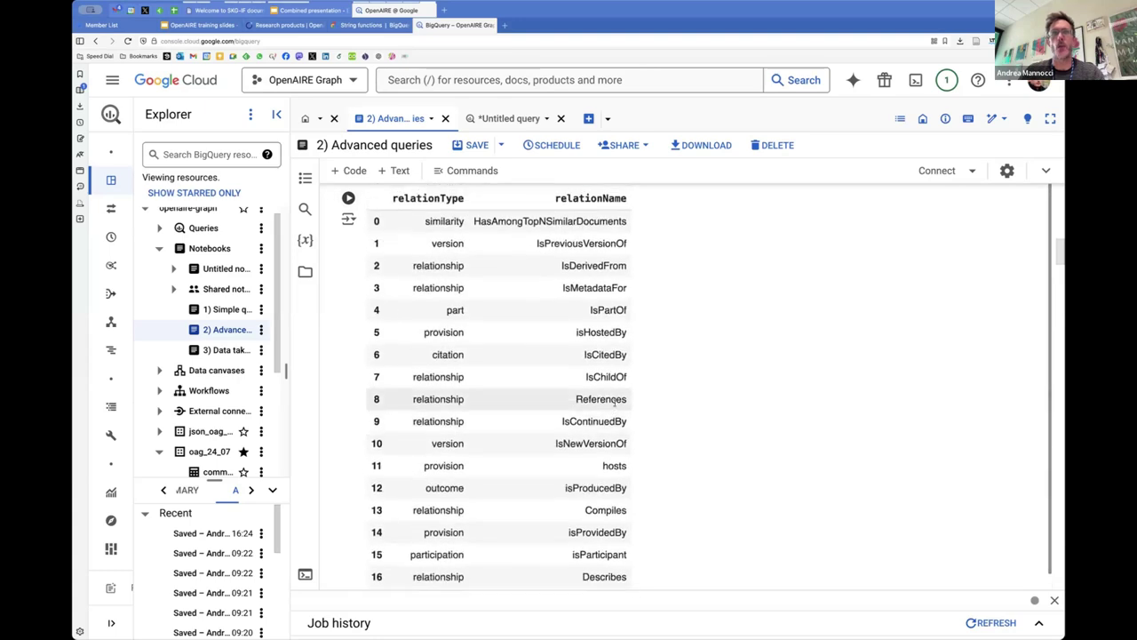
{"action": "scroll", "coordinate": [619, 427], "scroll_direction": "up", "scroll_amount": 1}
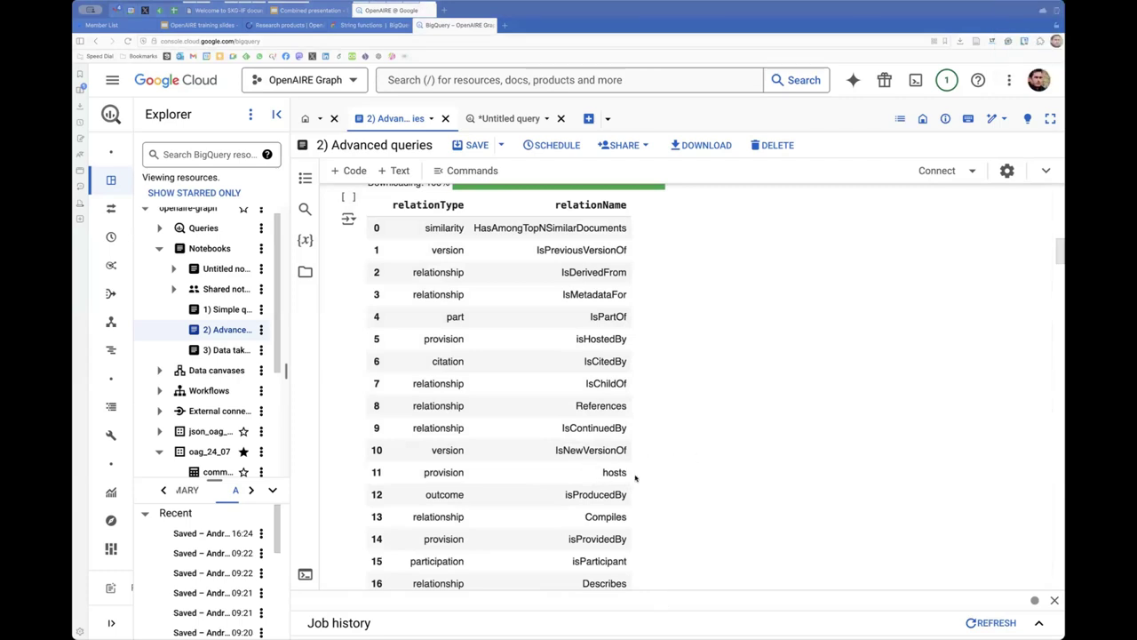
{"action": "scroll", "coordinate": [633, 479], "scroll_direction": "down", "scroll_amount": 1}
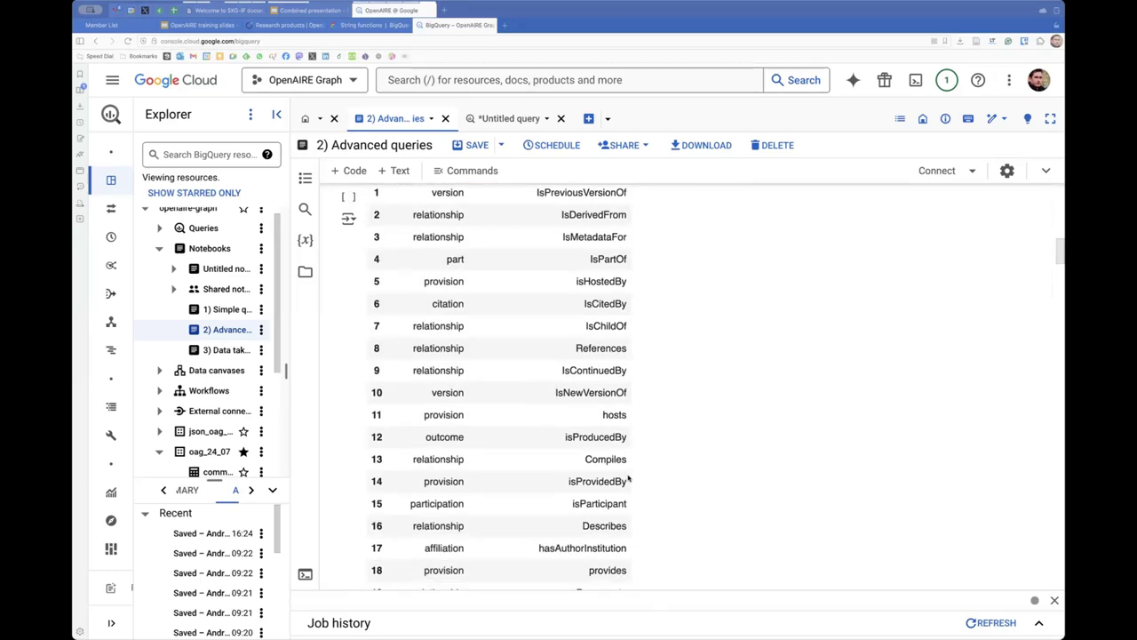